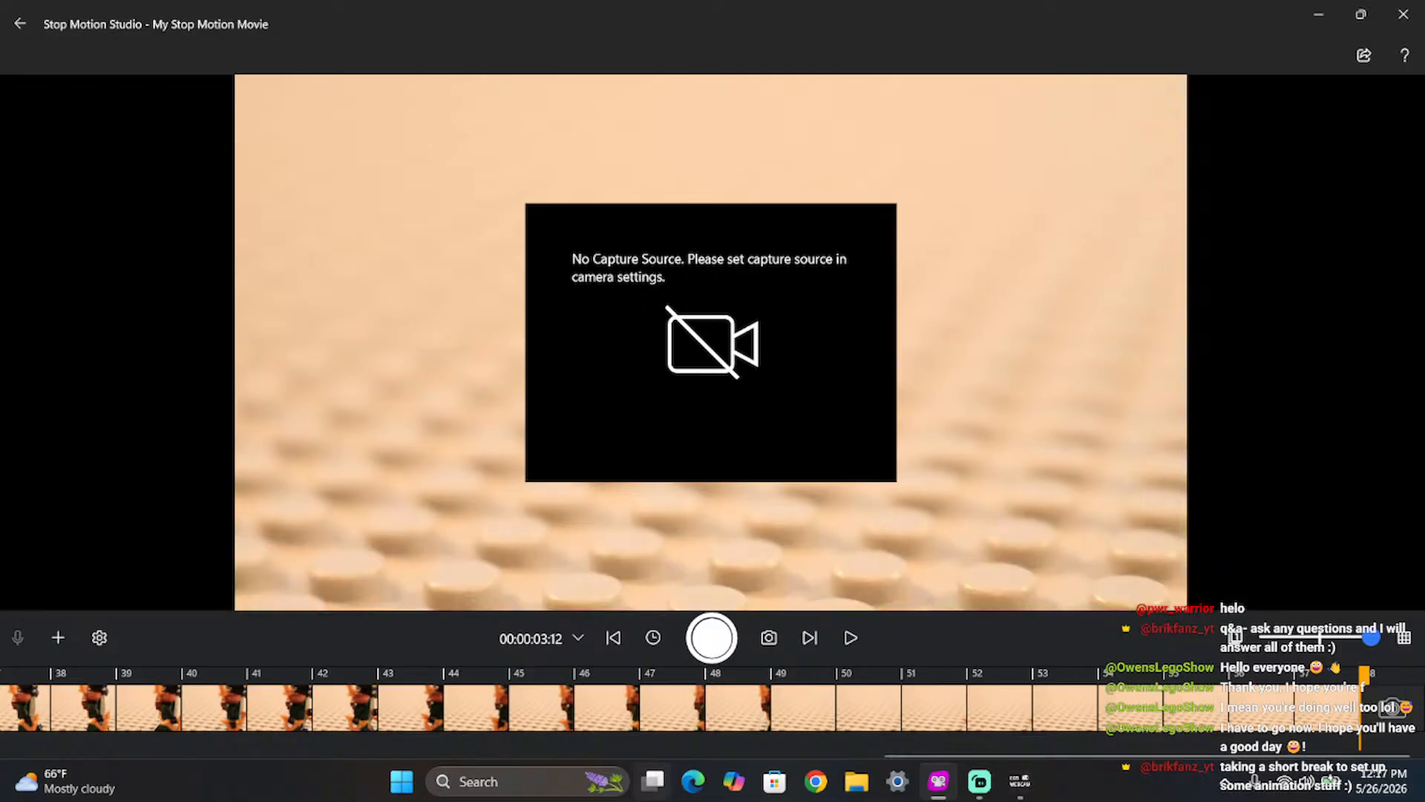
# - Switch to Streamlabs Desktop, unmute the Mic/Aux source and set its volume slider to about 0.91
pyautogui.click(993, 788)
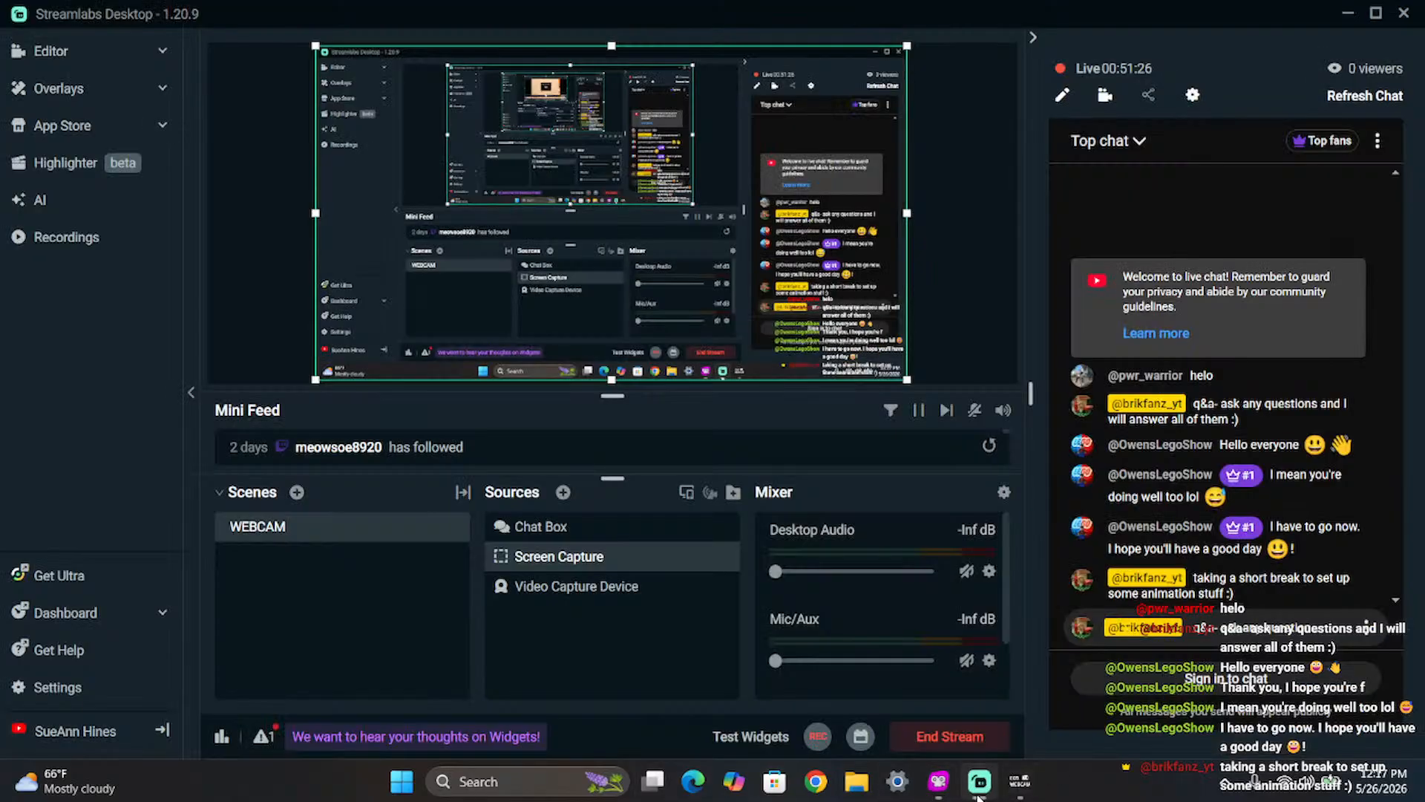
pyautogui.click(966, 660)
pyautogui.click(918, 661)
pyautogui.moveTo(921, 667)
pyautogui.mouseDown()
pyautogui.moveTo(939, 663)
pyautogui.moveTo(894, 671)
pyautogui.mouseUp()
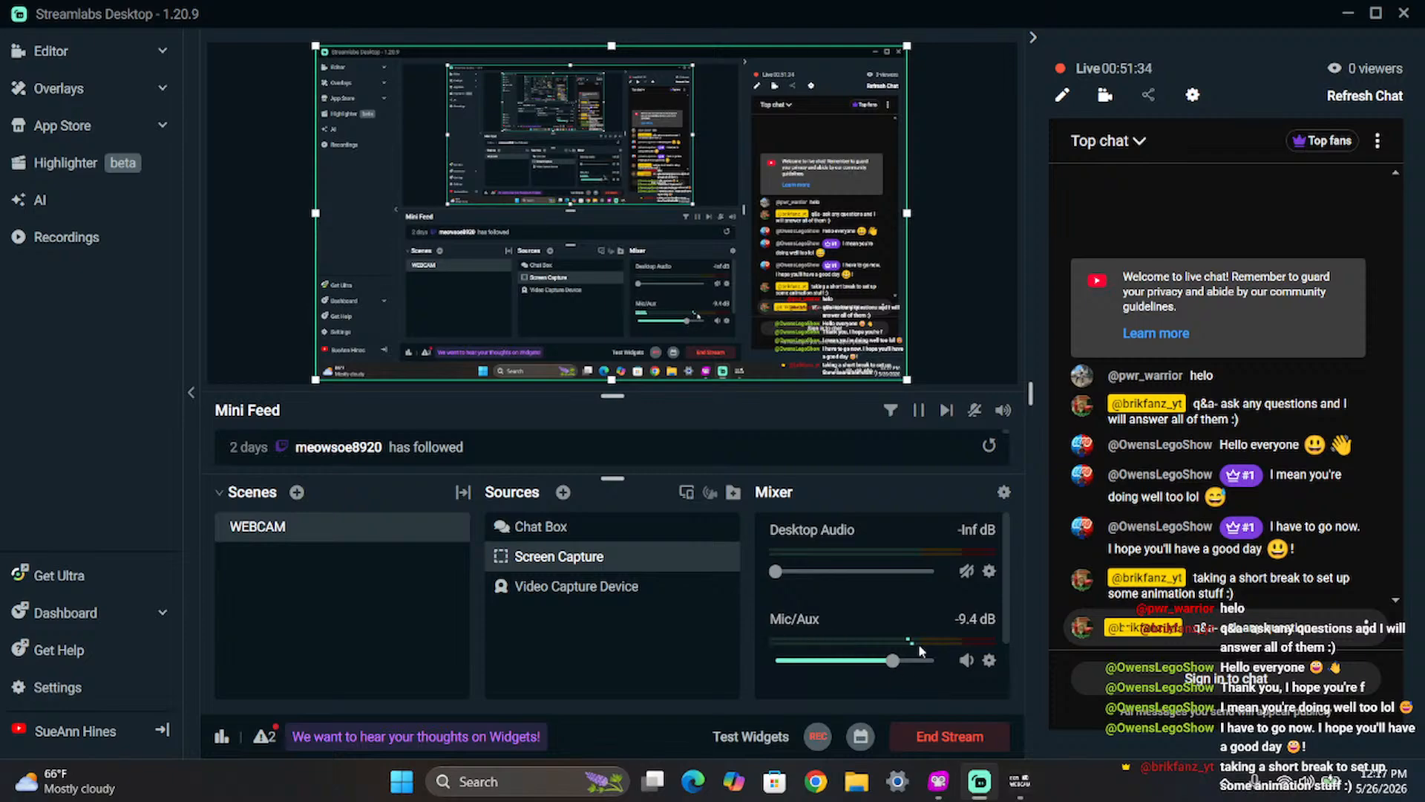
pyautogui.click(910, 663)
pyautogui.moveTo(910, 663); pyautogui.dragTo(920, 662)
# - Switch to Stop Motion Studio, set Canon EOS 80D as the capture source and select the live camera frame ending the timeline
pyautogui.click(939, 781)
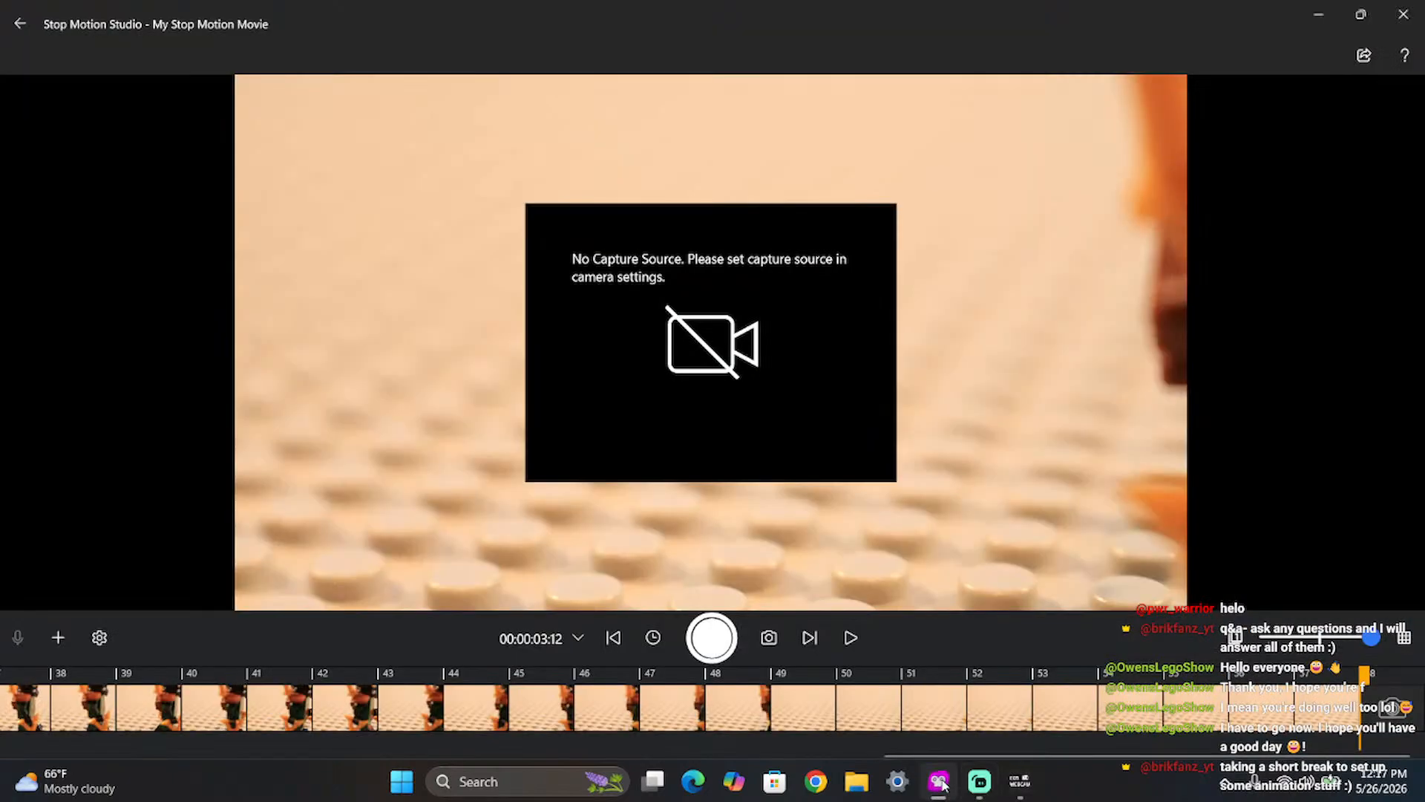
pyautogui.click(761, 643)
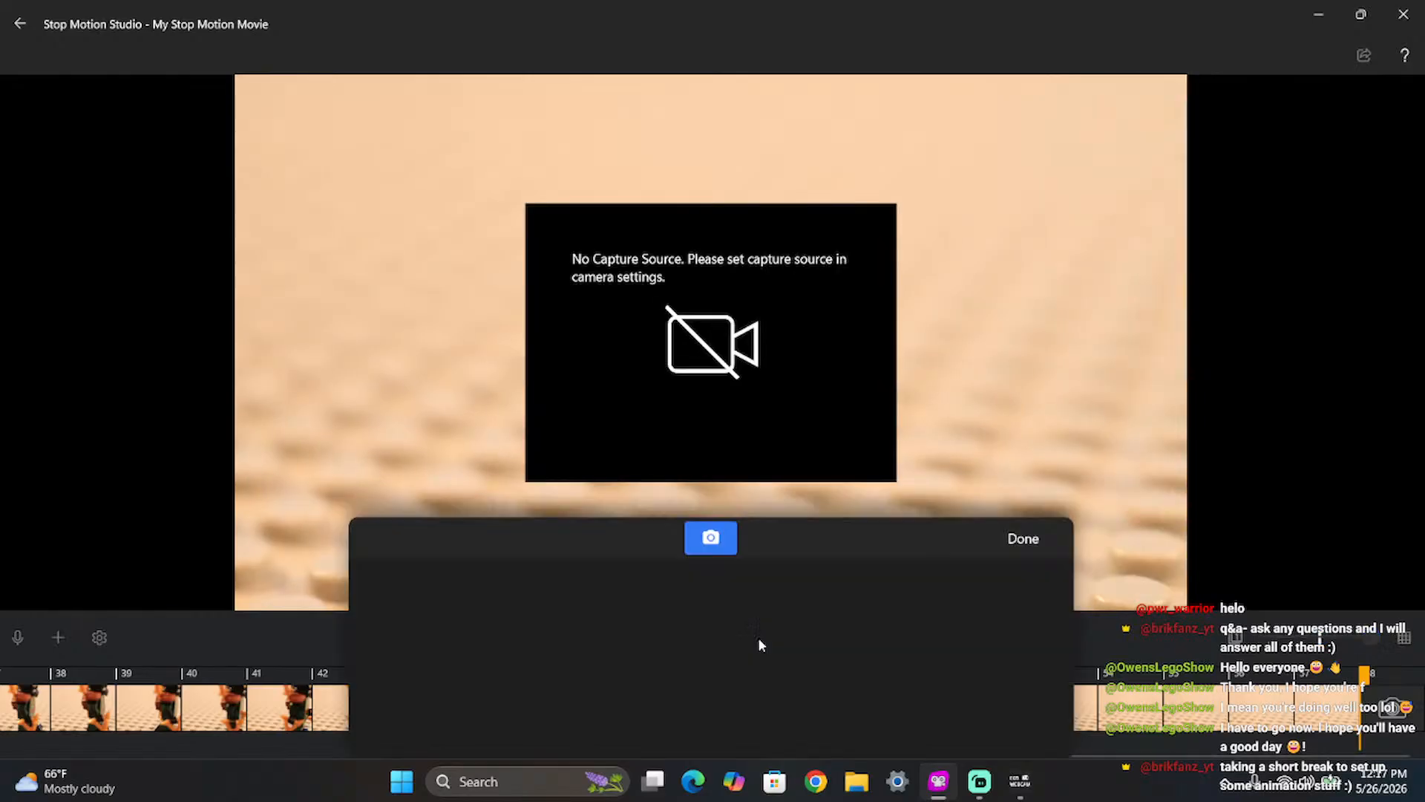
pyautogui.click(865, 610)
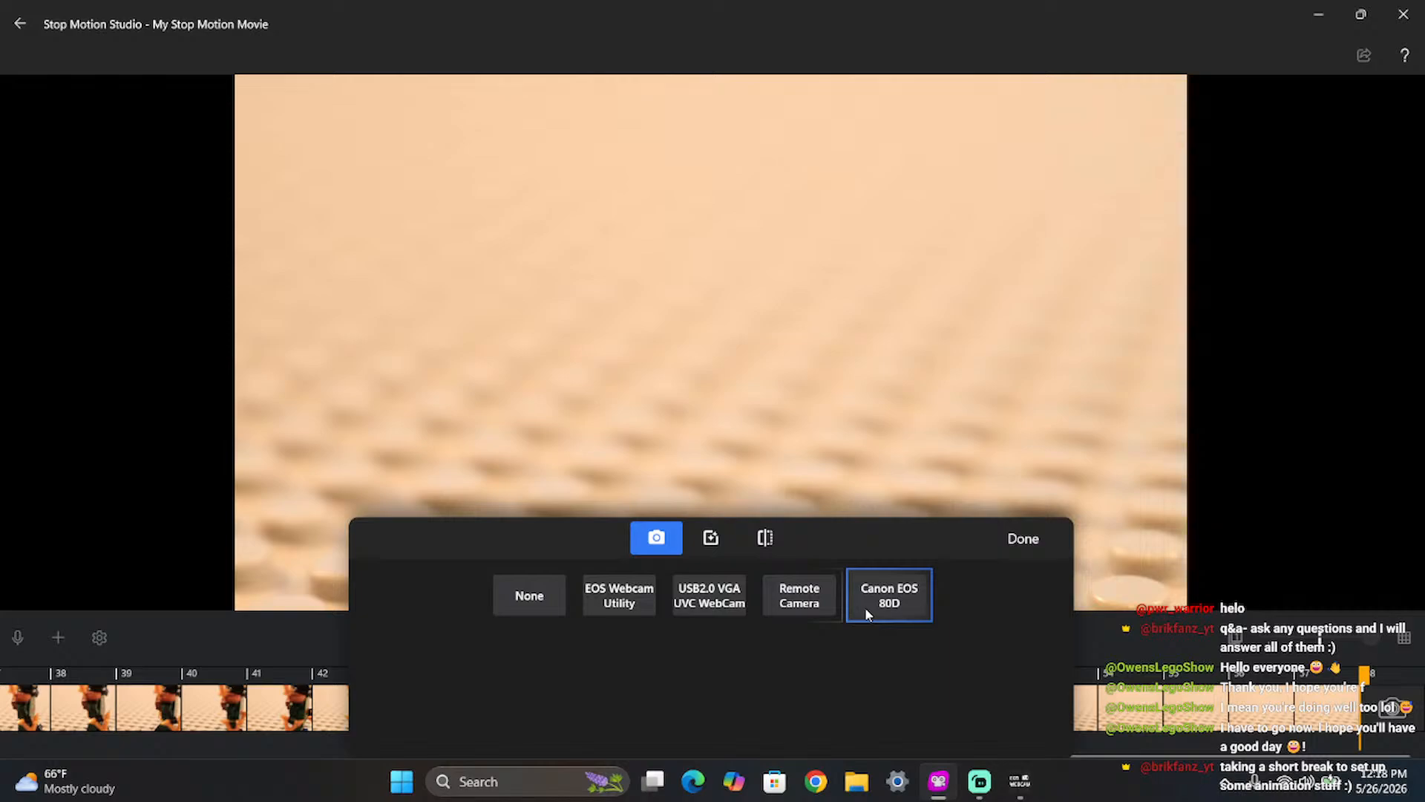
pyautogui.click(1005, 542)
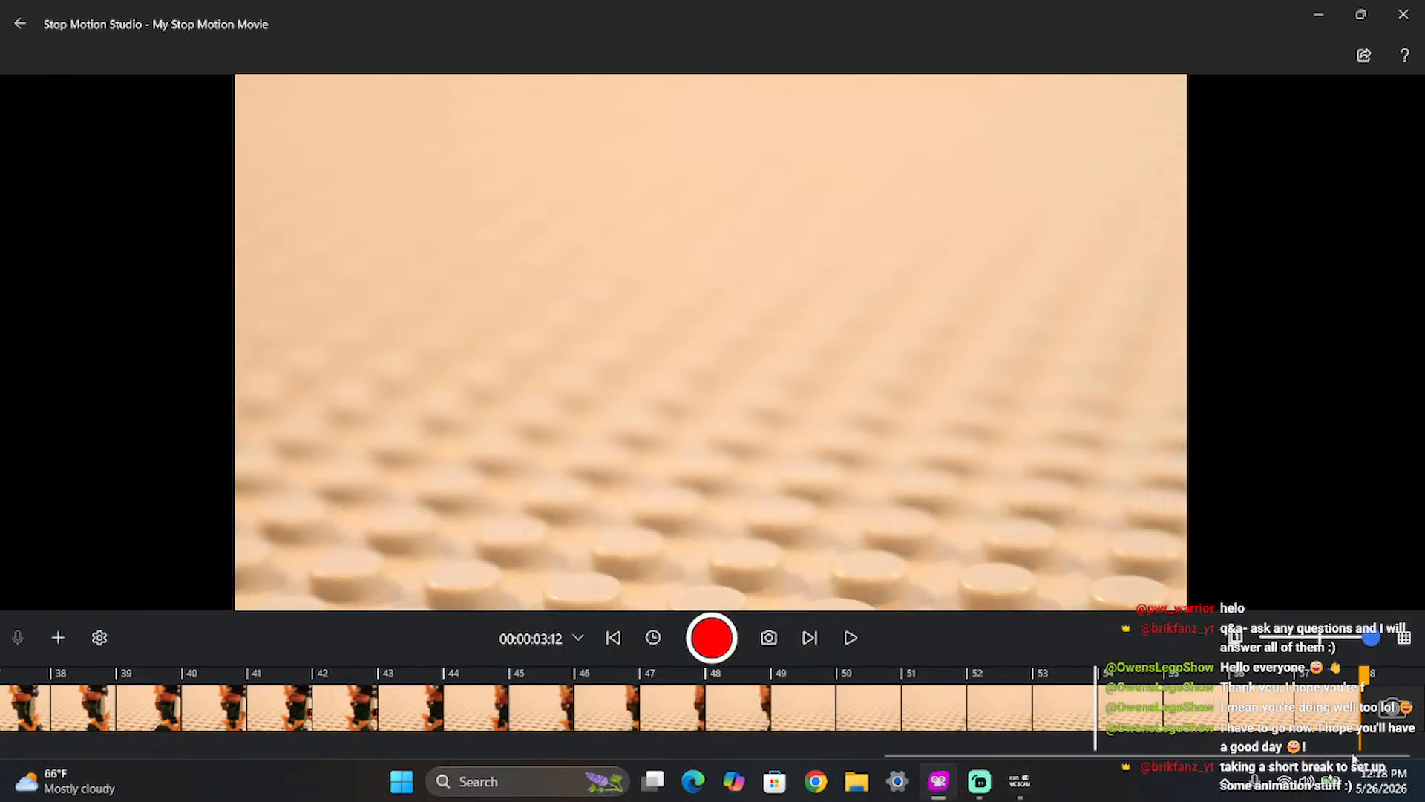
pyautogui.click(1408, 704)
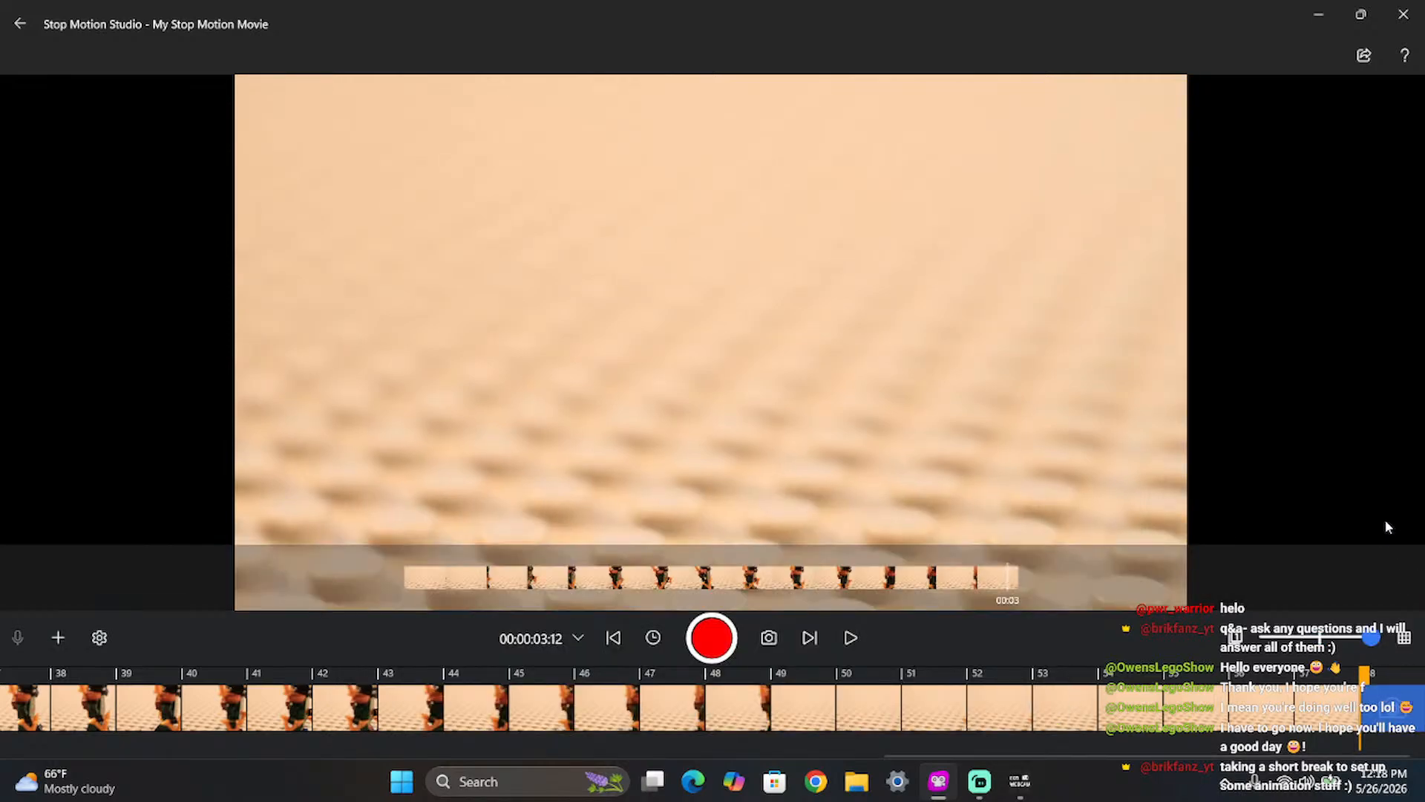
pyautogui.rightClick(1382, 553)
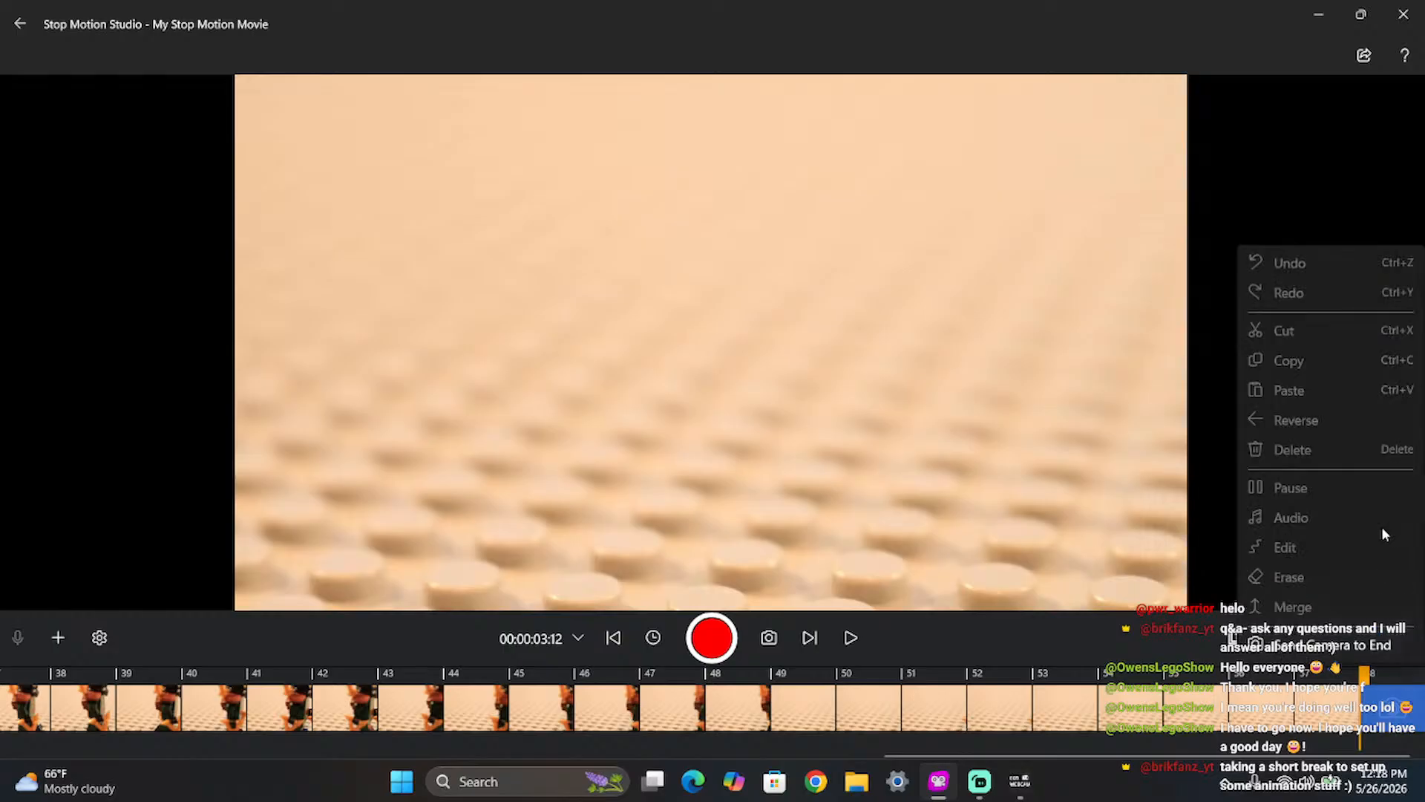
pyautogui.click(1166, 399)
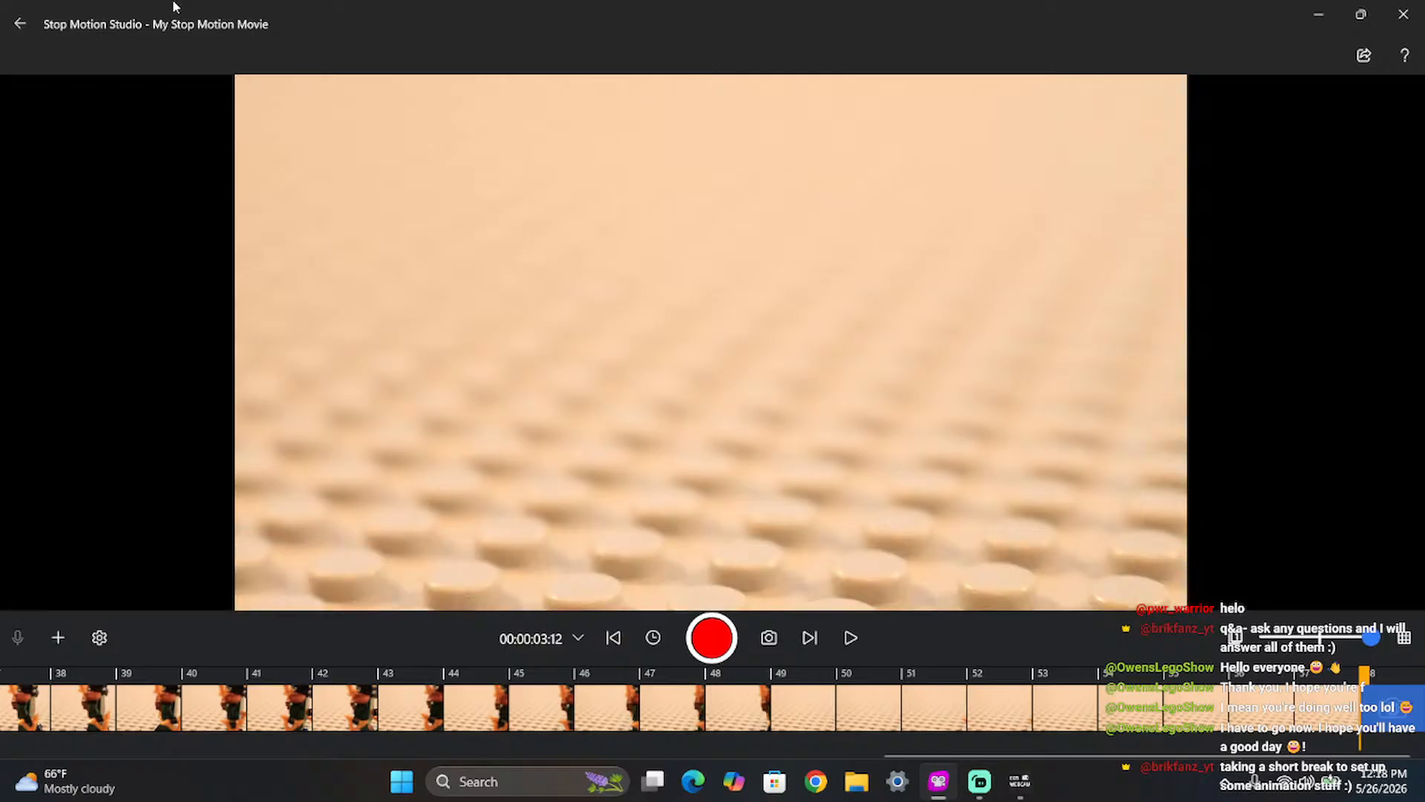
# - Leave the My Stop Motion Movie project and reopen it, repeating this once more to reload it
pyautogui.click(21, 16)
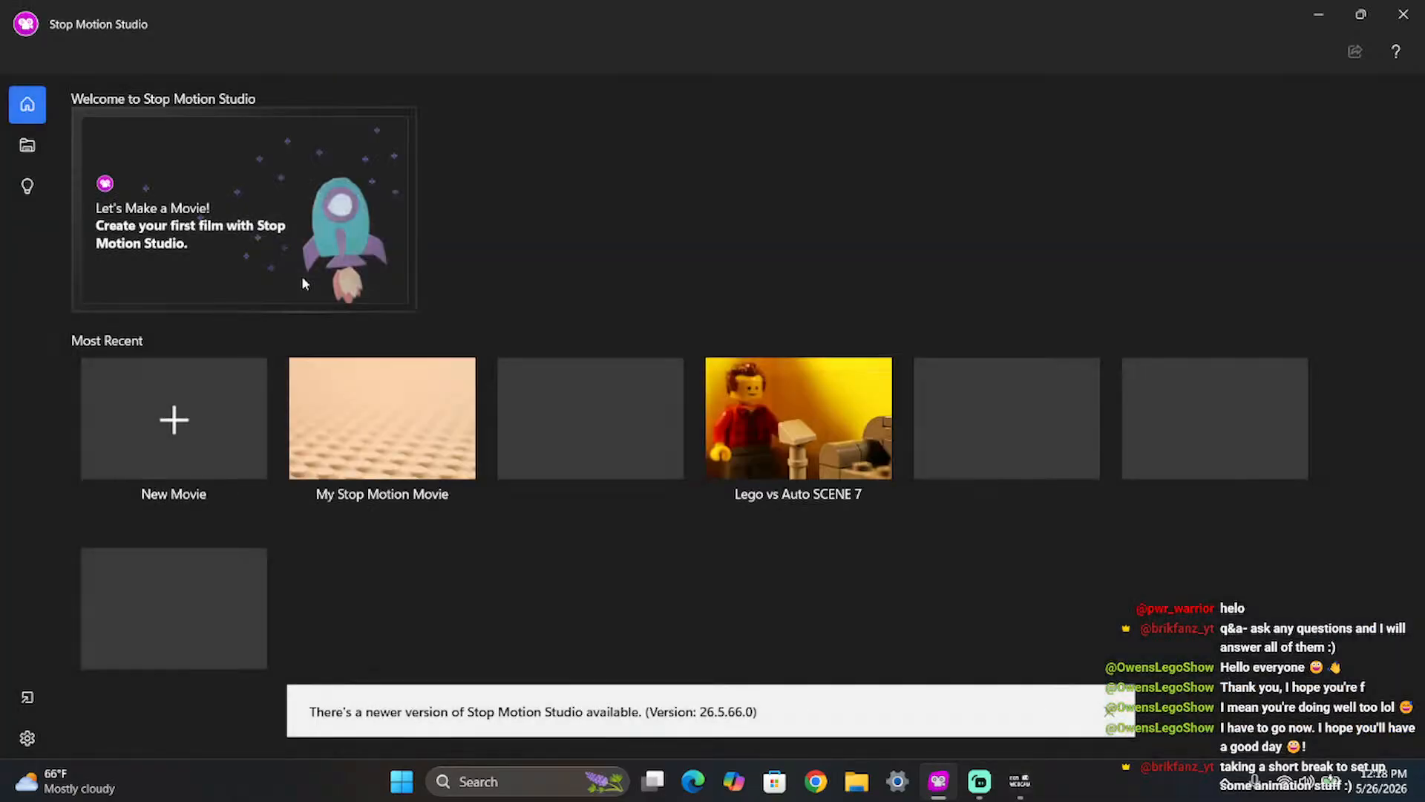
pyautogui.click(331, 443)
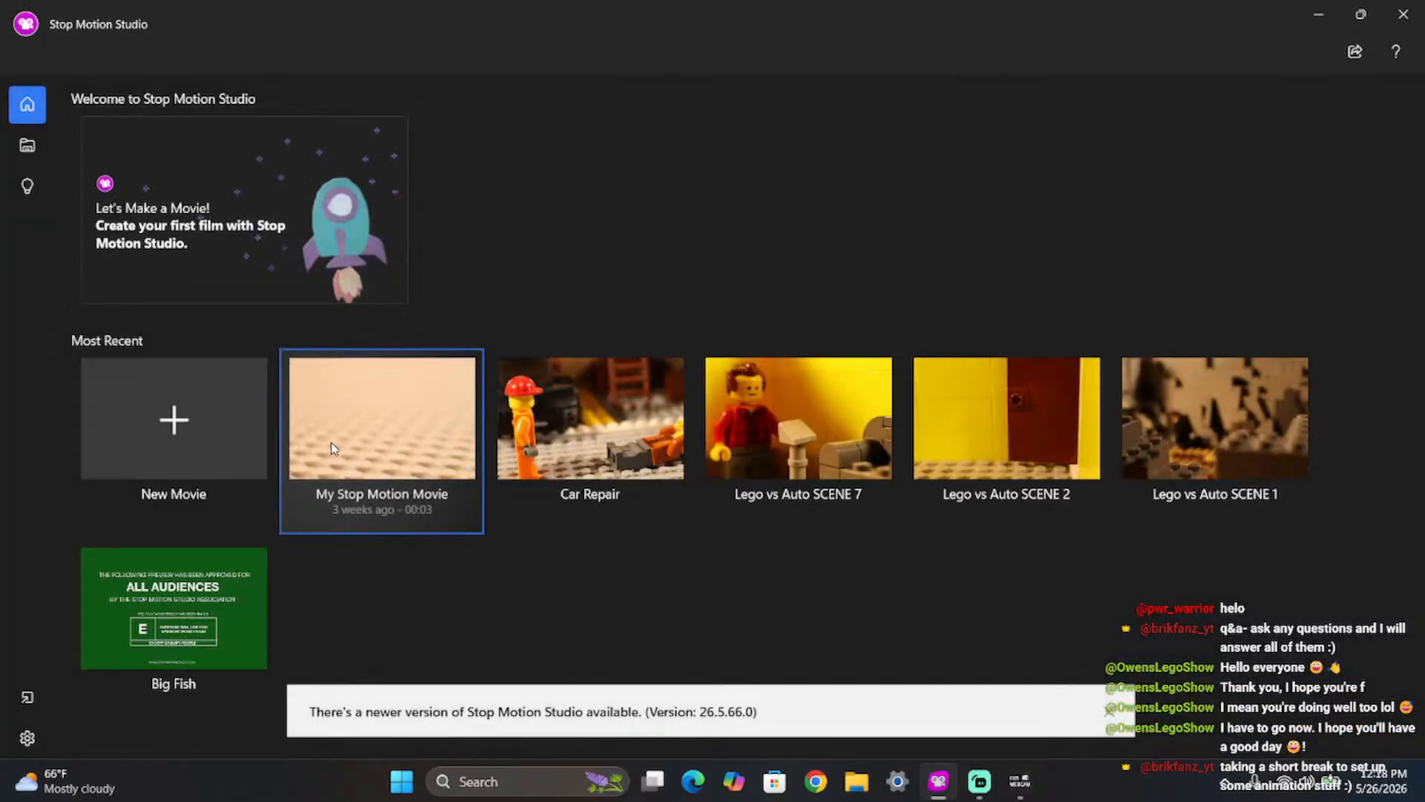
pyautogui.doubleClick(336, 448)
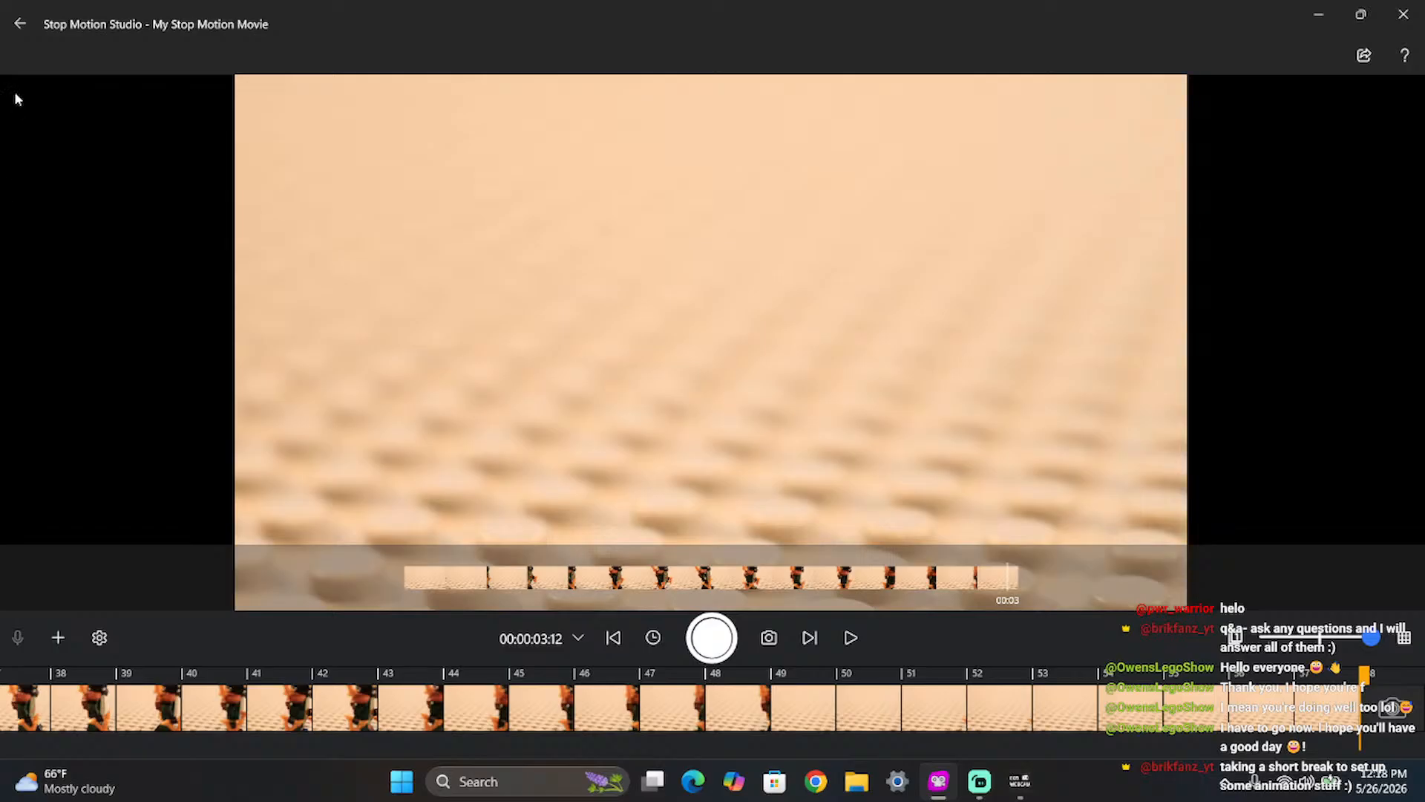
pyautogui.click(19, 24)
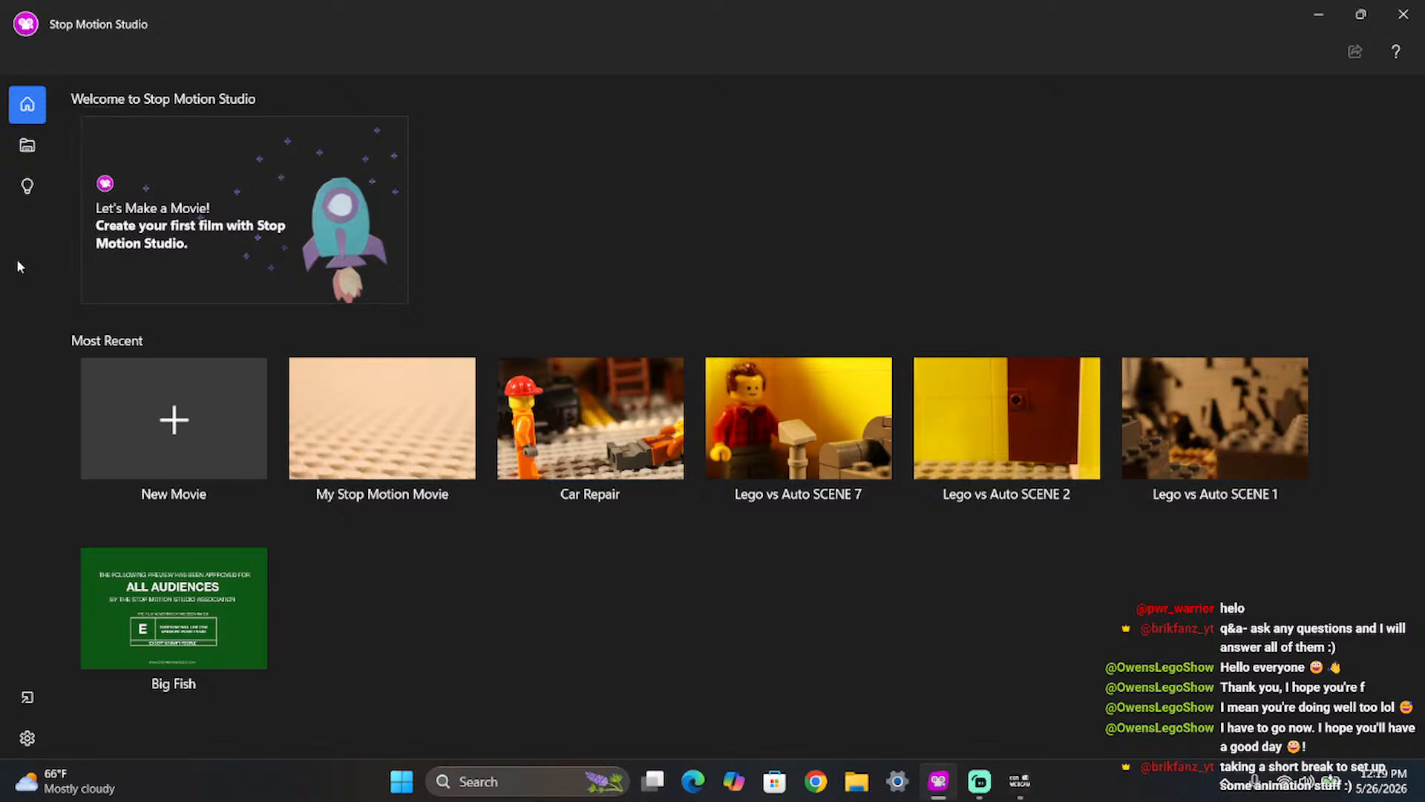
pyautogui.click(340, 402)
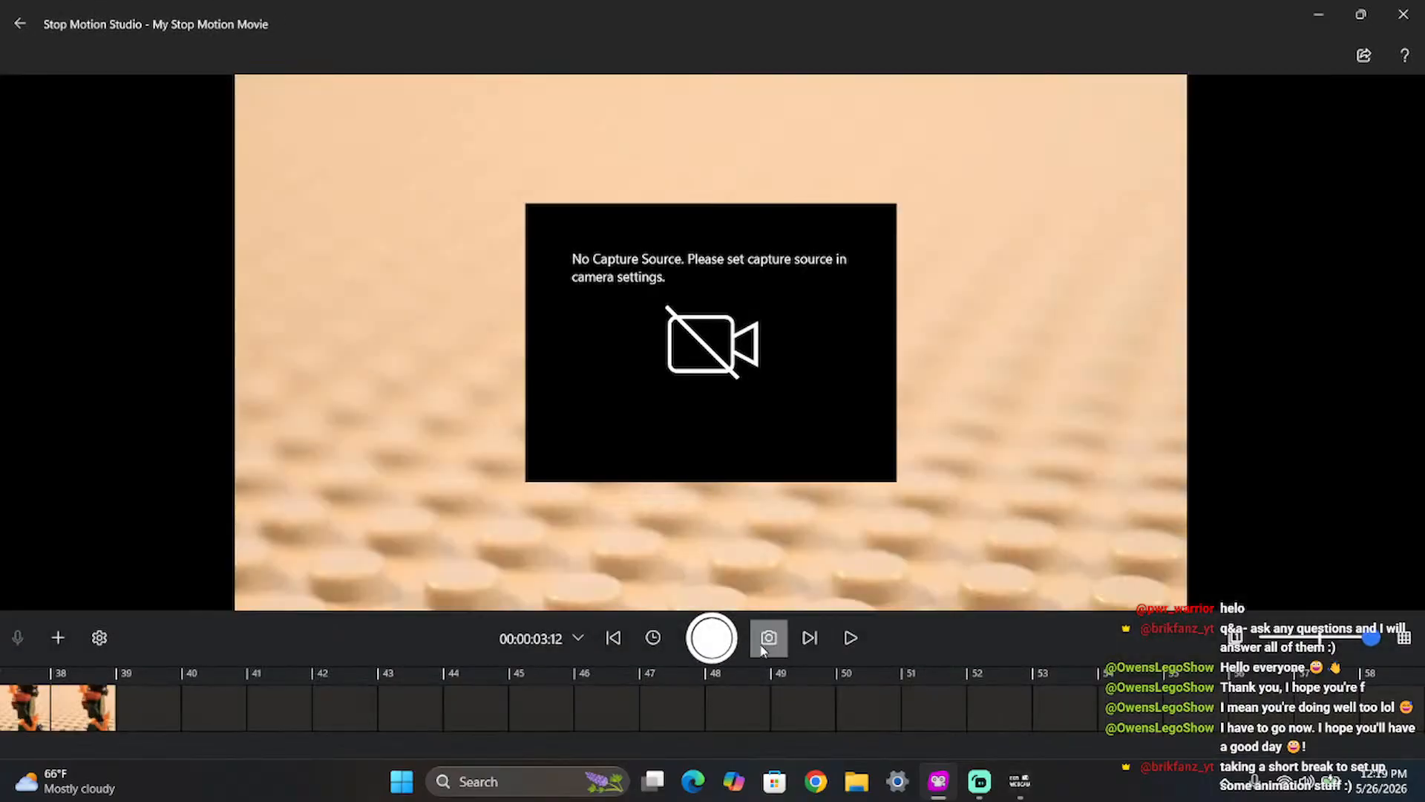
# - Set the reopened movie's capture source to Canon EOS 80D and select the live camera frame after the last frame
pyautogui.click(767, 636)
pyautogui.click(862, 601)
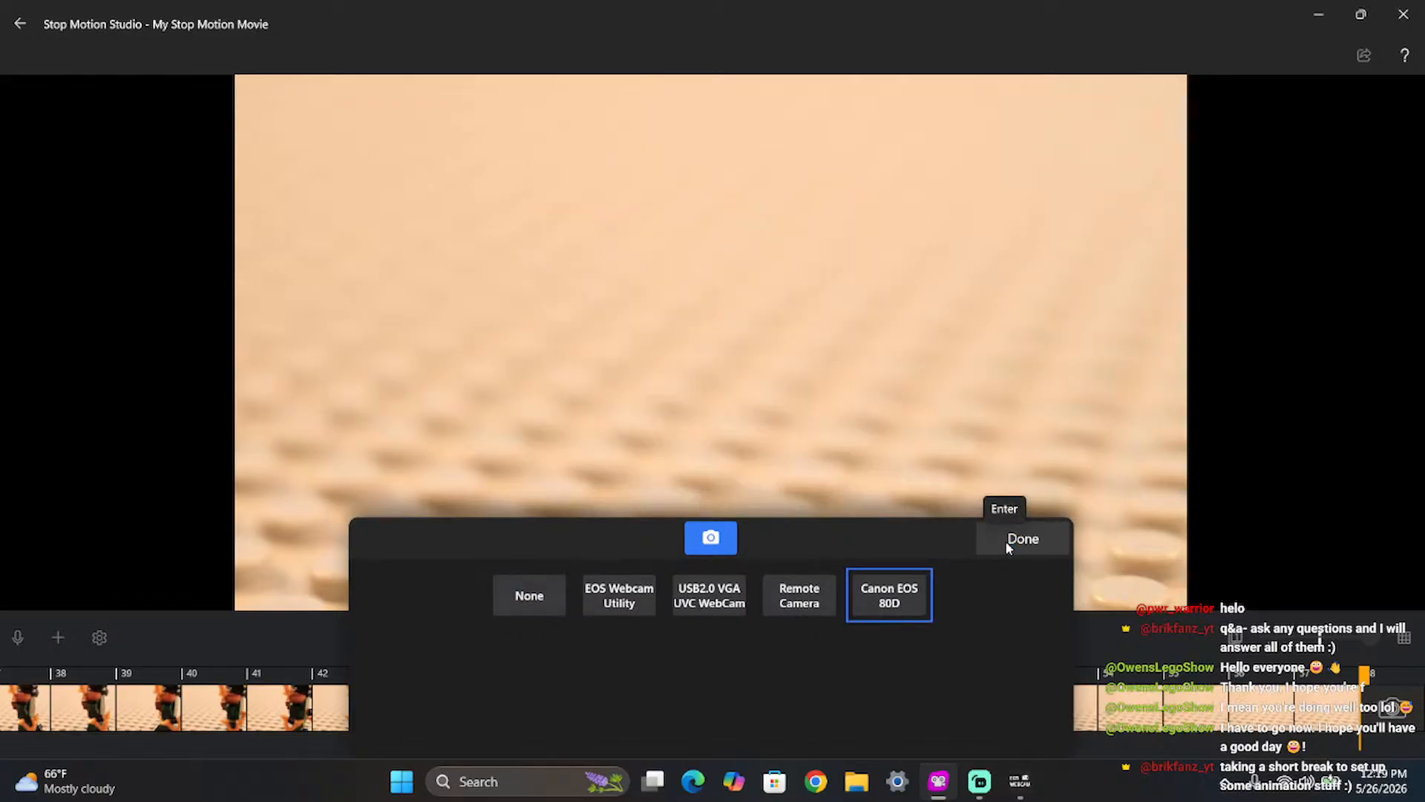
pyautogui.click(1006, 541)
pyautogui.click(1379, 702)
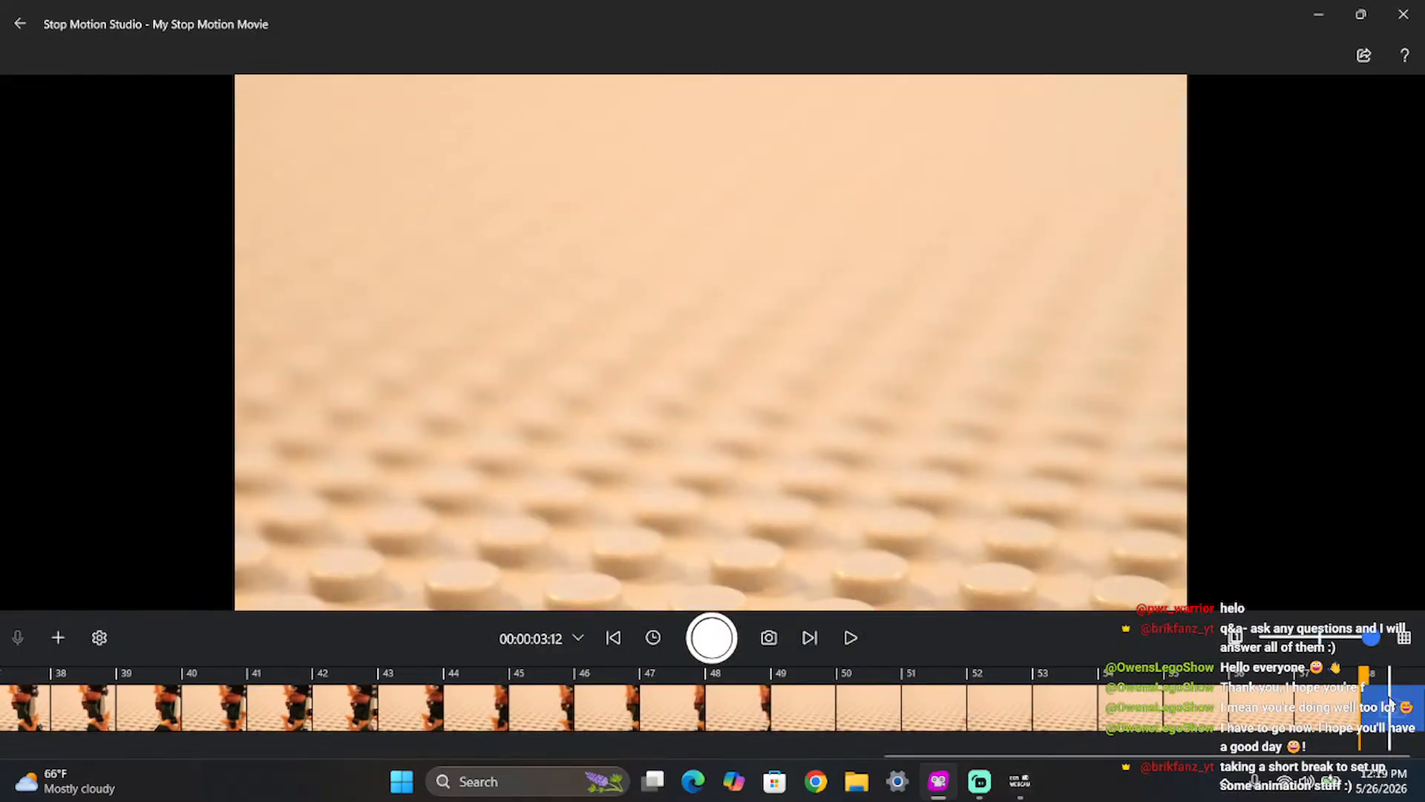
# - Try to restore the live view by reselecting Canon EOS 80D as the capture source, and recheck the available camera sources
pyautogui.click(771, 636)
pyautogui.click(1032, 541)
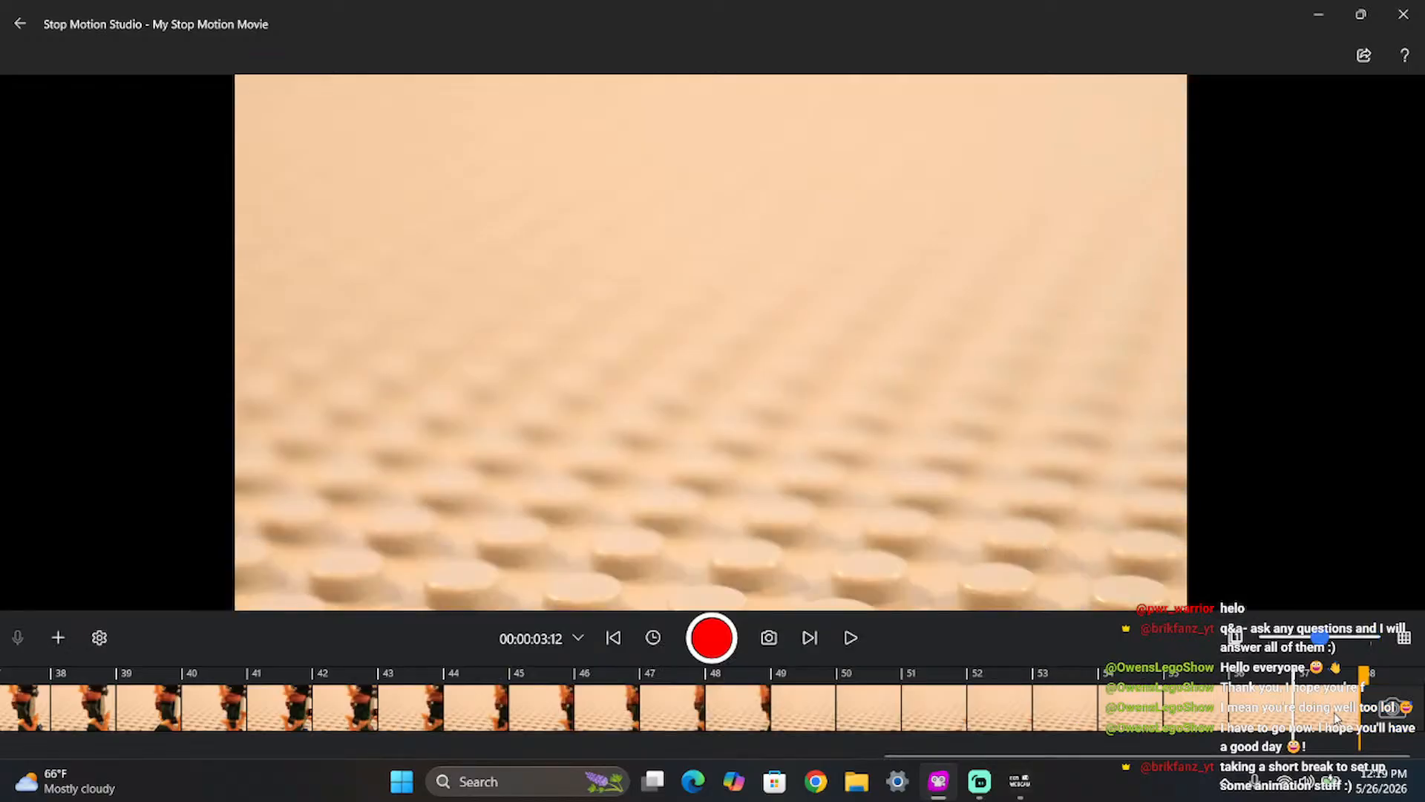
pyautogui.click(1396, 701)
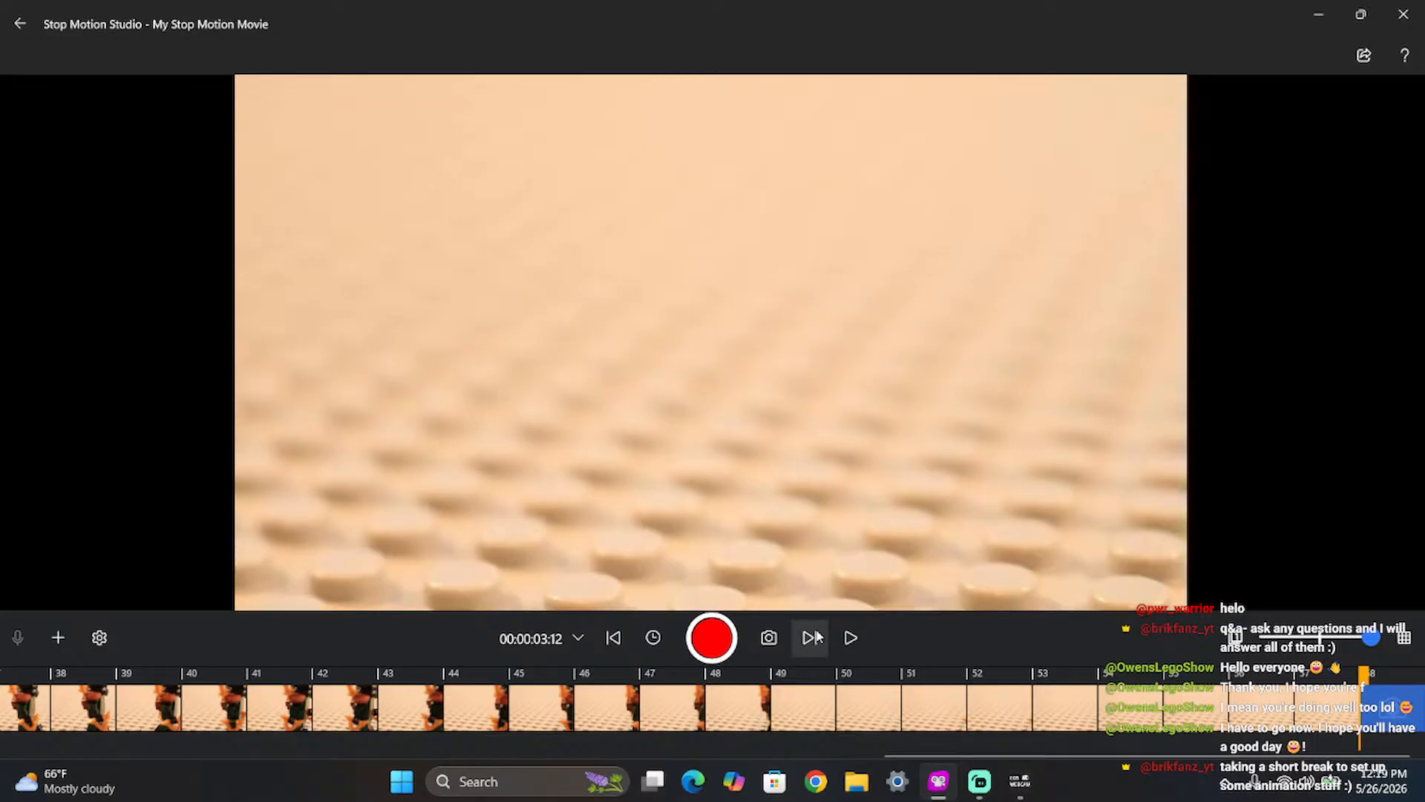
pyautogui.click(769, 637)
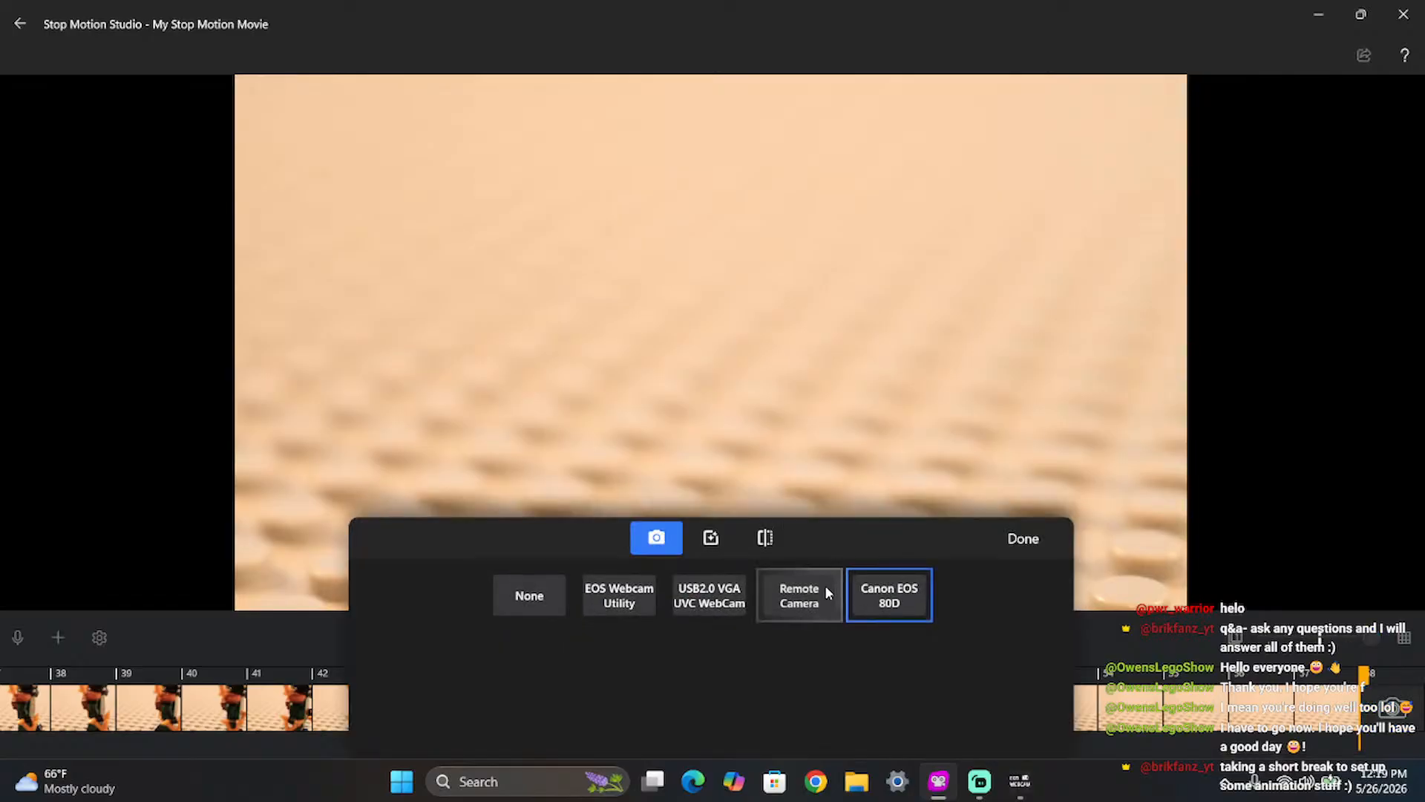
pyautogui.click(887, 591)
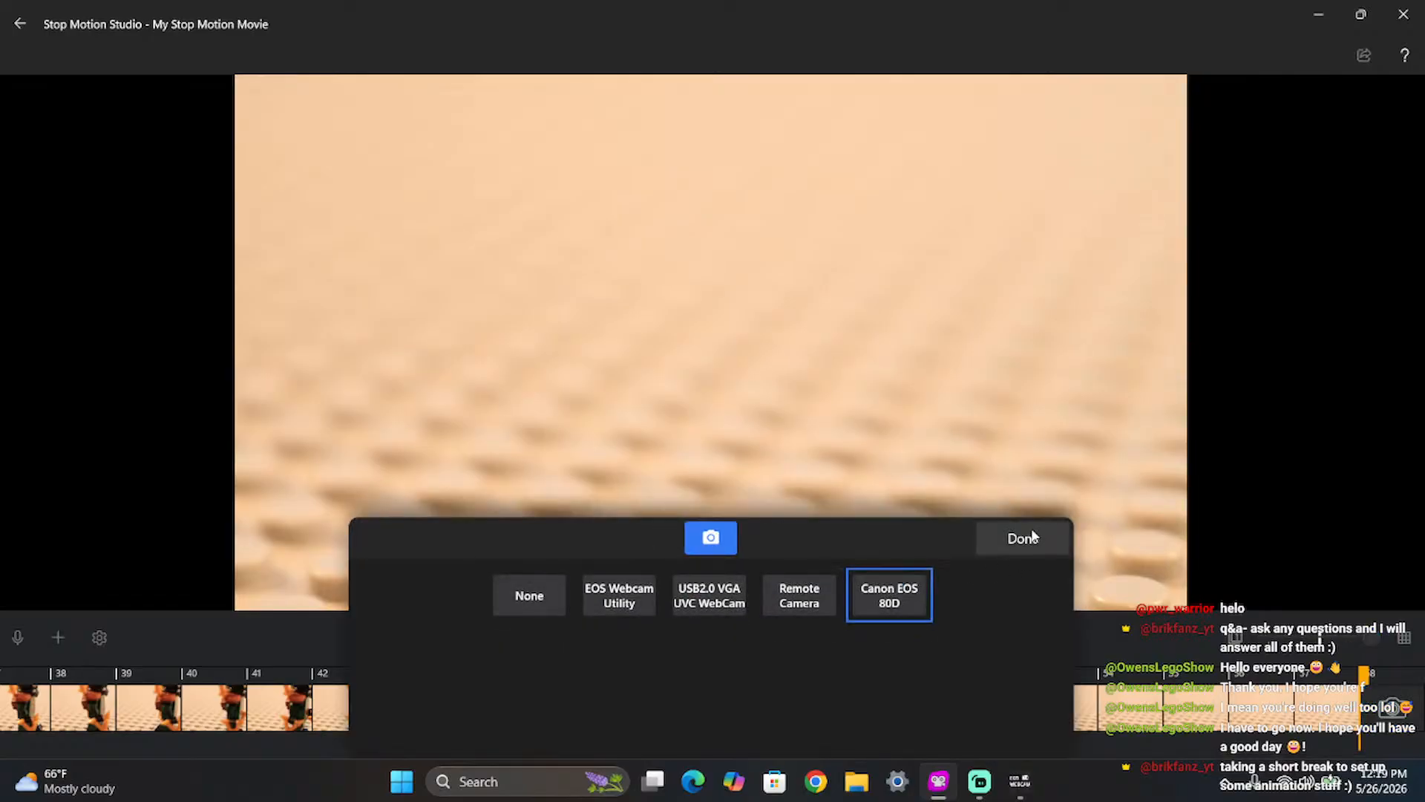
pyautogui.click(1023, 538)
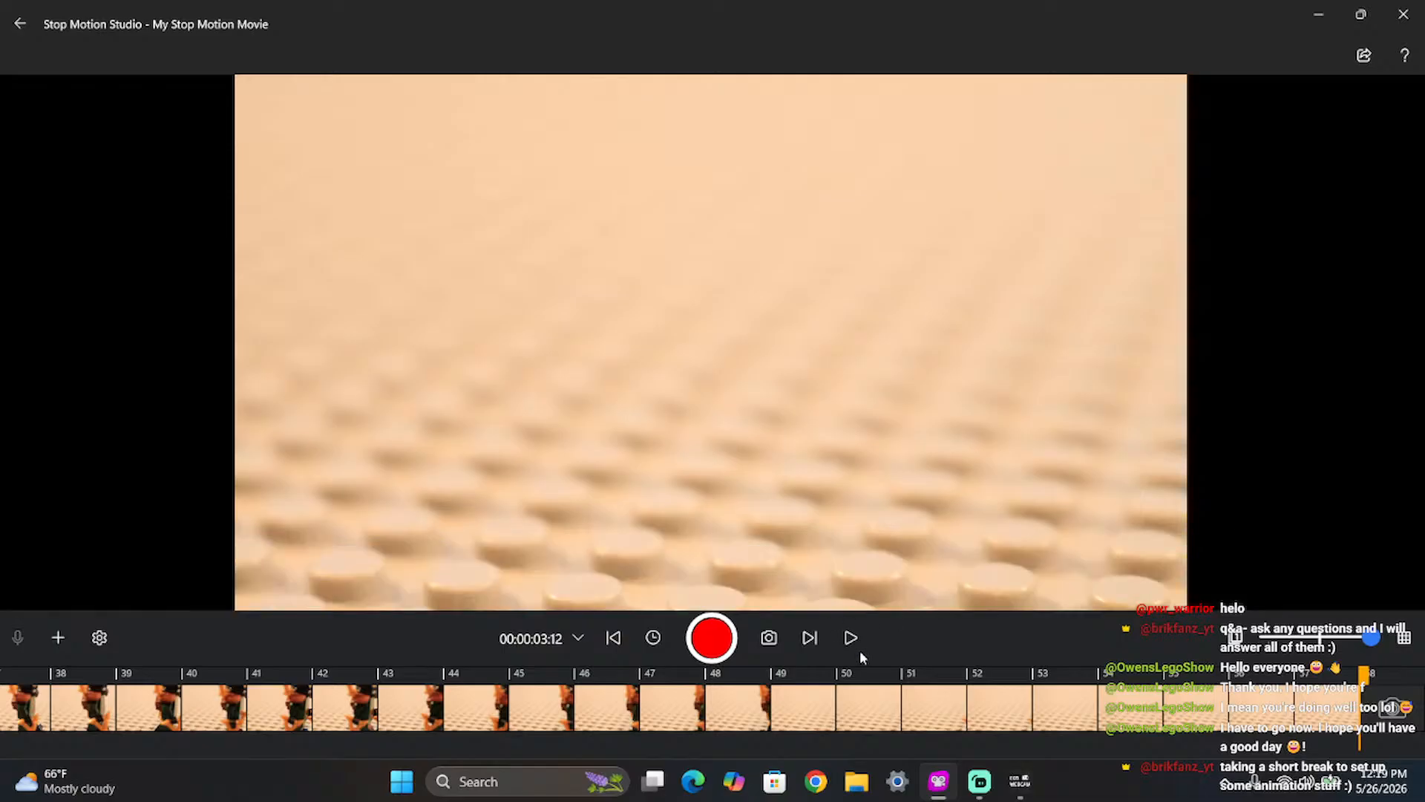
pyautogui.click(769, 633)
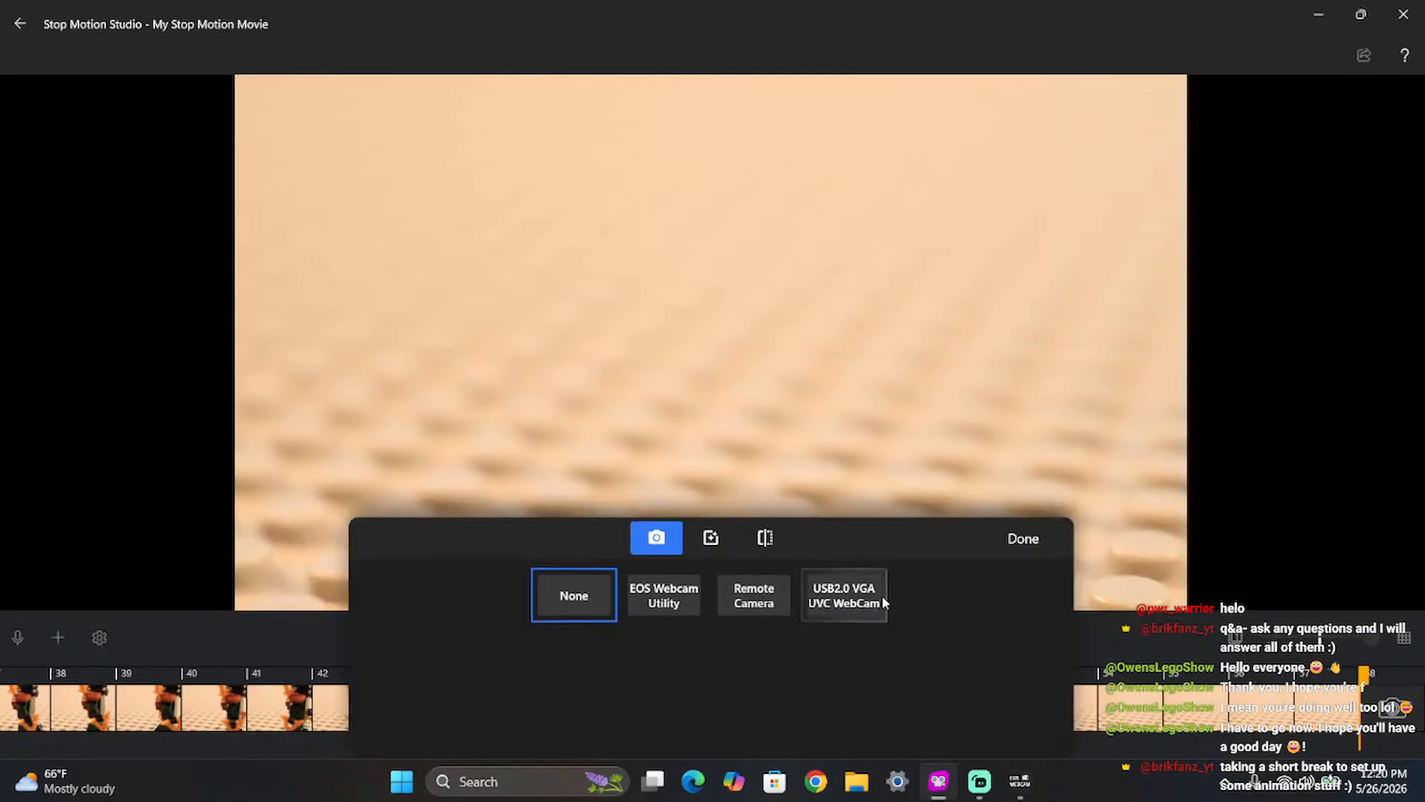
pyautogui.click(1017, 540)
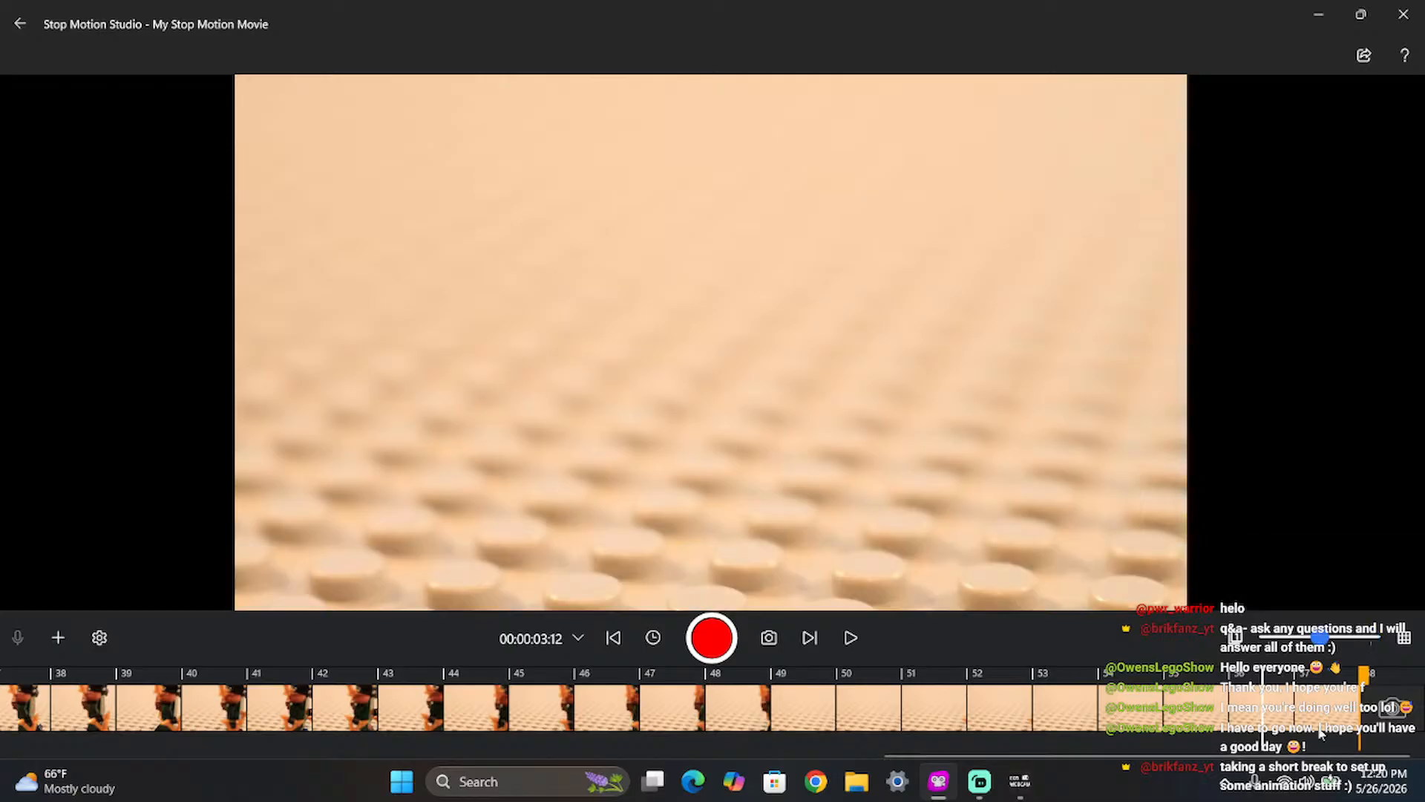
# - Create a new movie and try Canon EOS 80D as its capture source
pyautogui.click(19, 24)
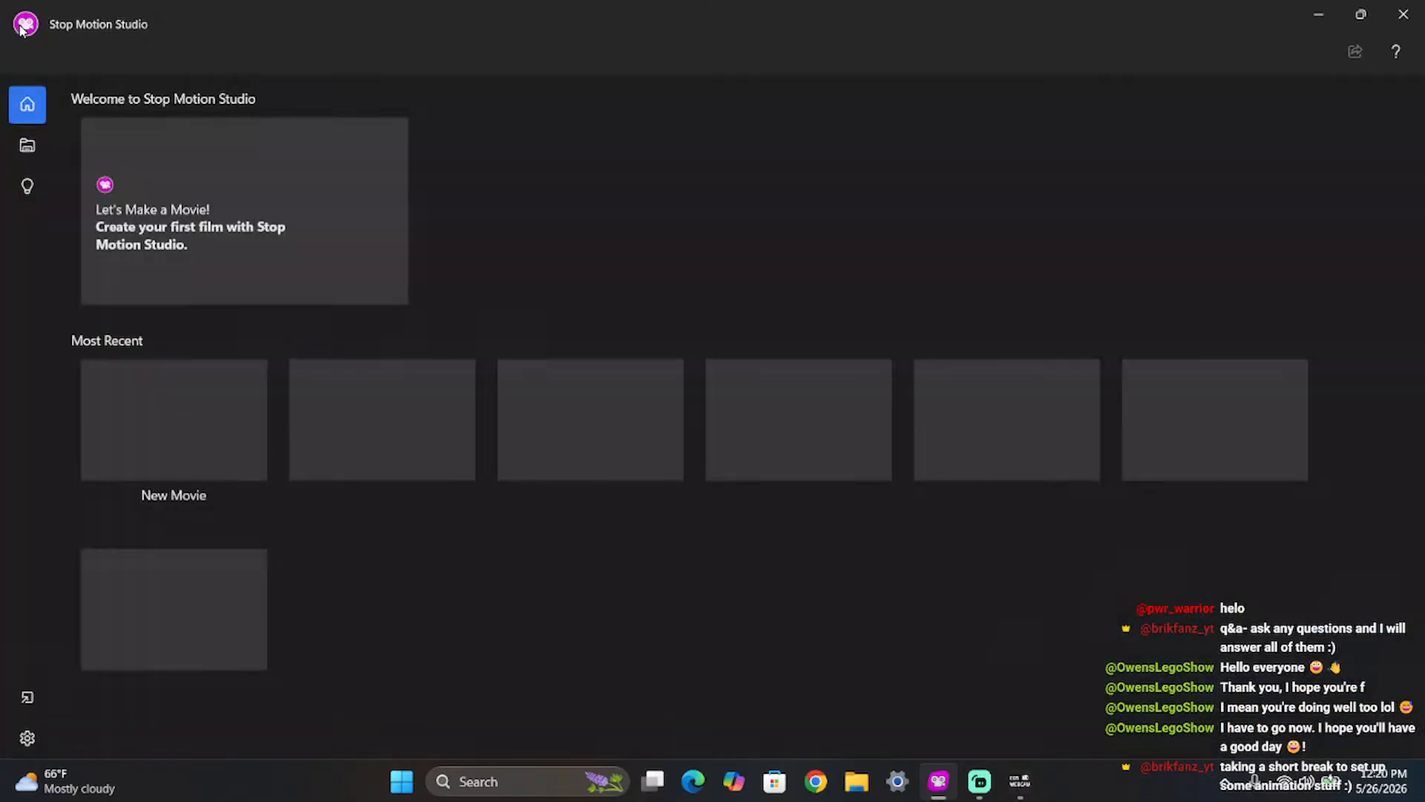
pyautogui.click(209, 402)
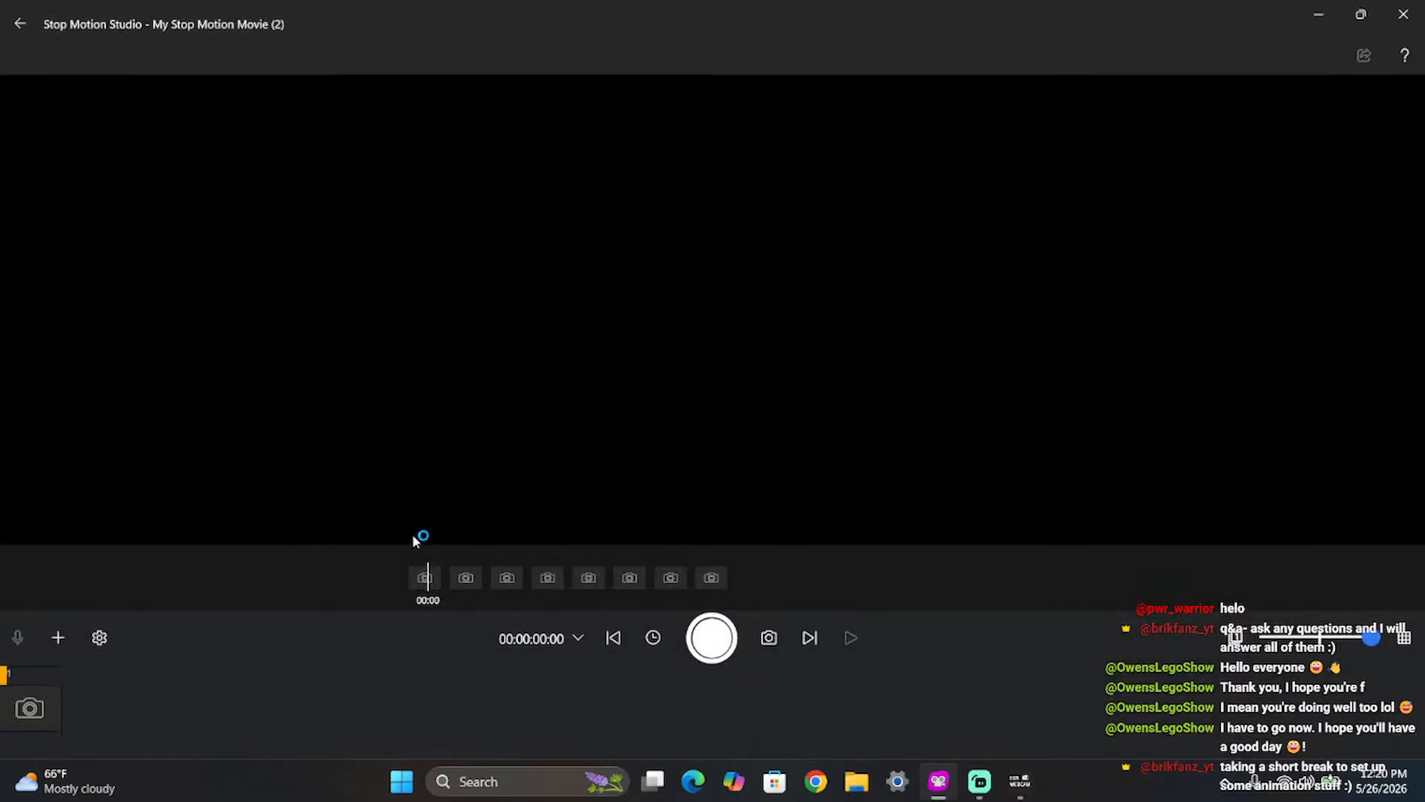
pyautogui.click(761, 636)
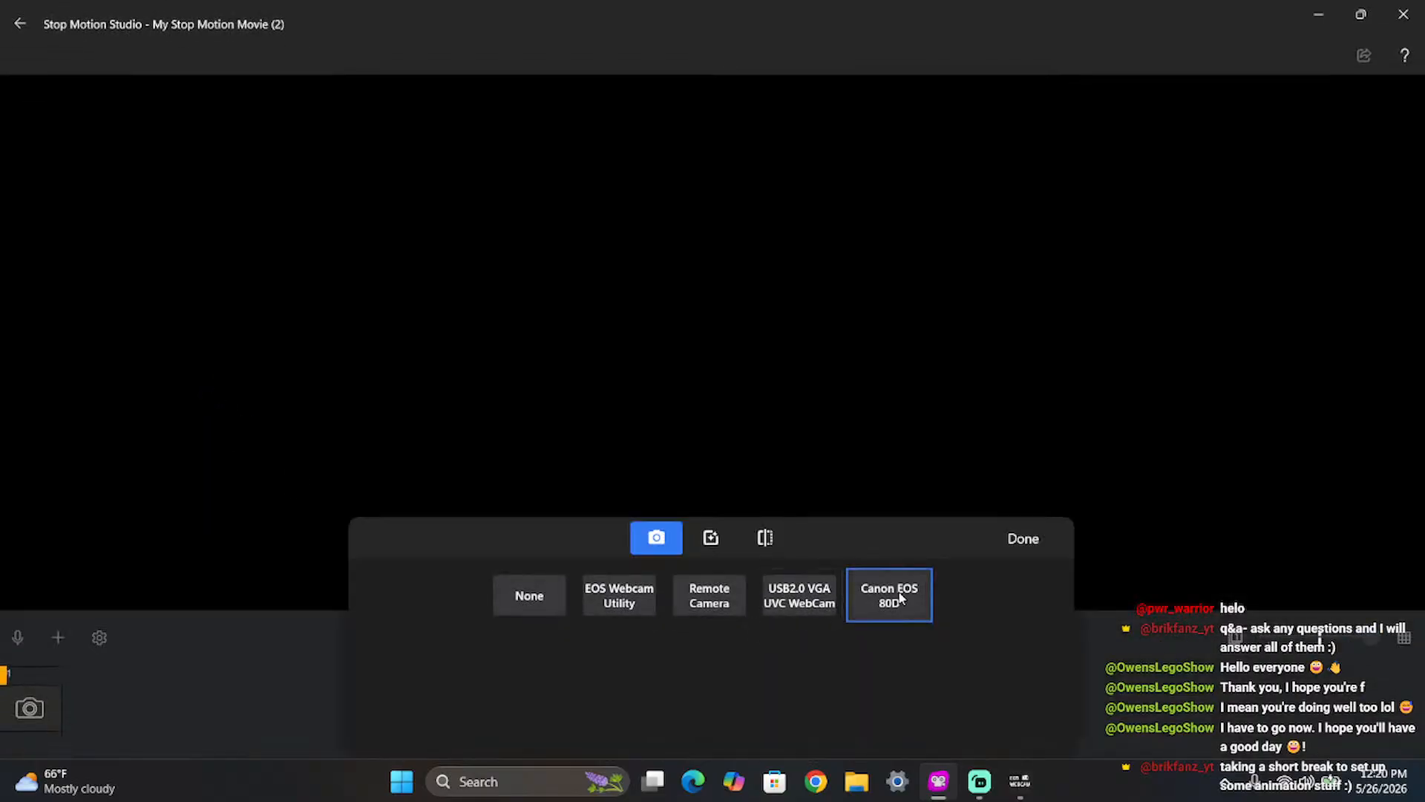
pyautogui.click(1024, 538)
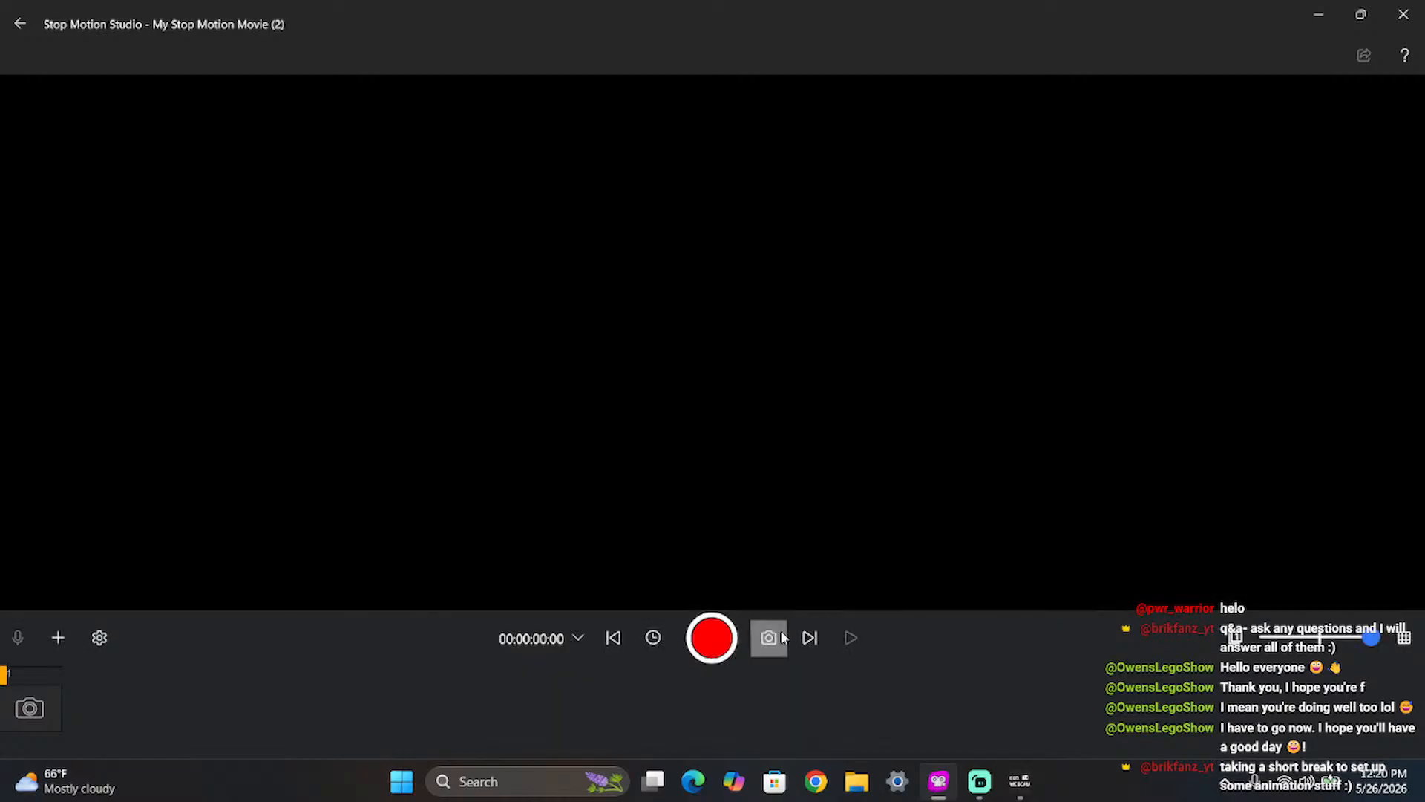
pyautogui.click(772, 637)
pyautogui.click(1009, 546)
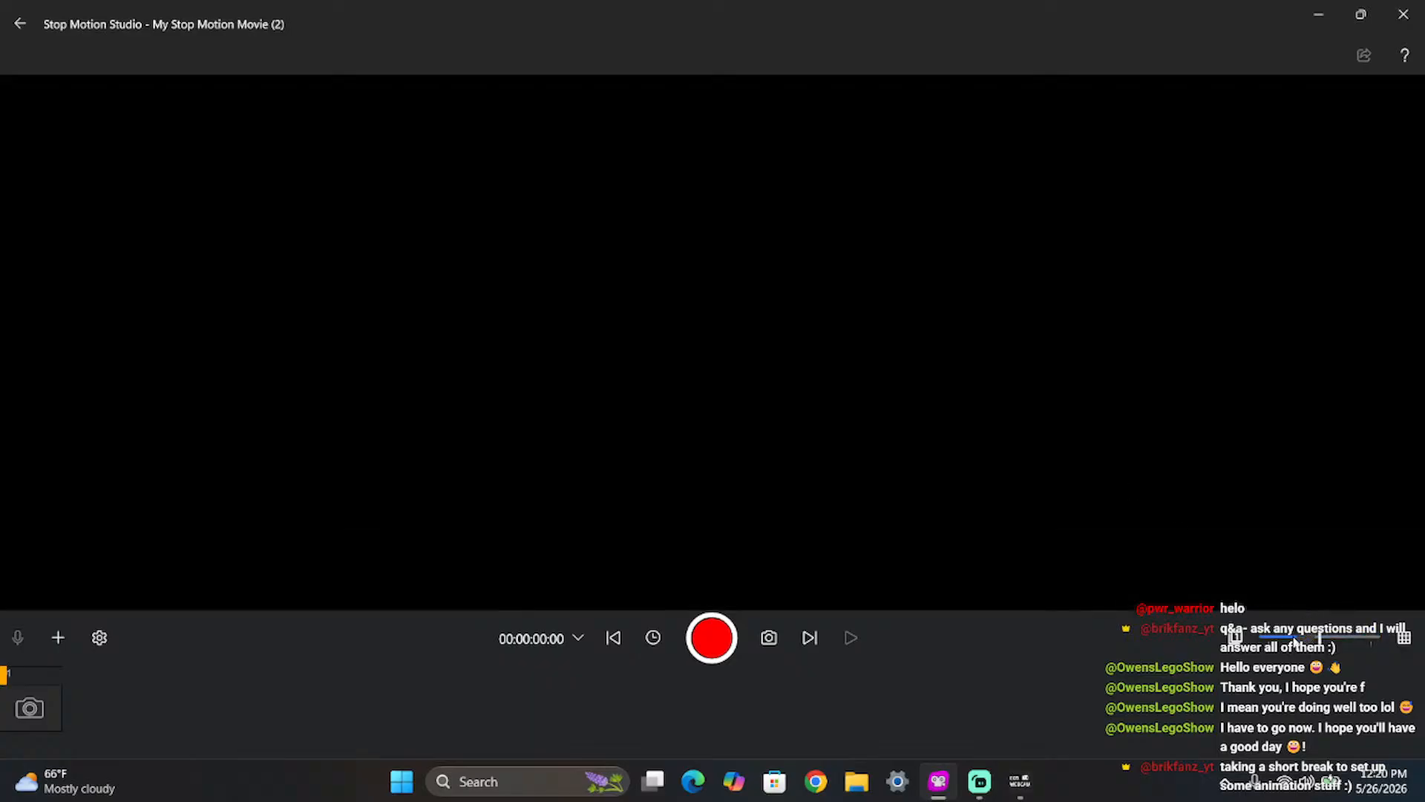
# - Restart Stop Motion Studio and delete the My Stop Motion Movie (2) project
pyautogui.click(1403, 14)
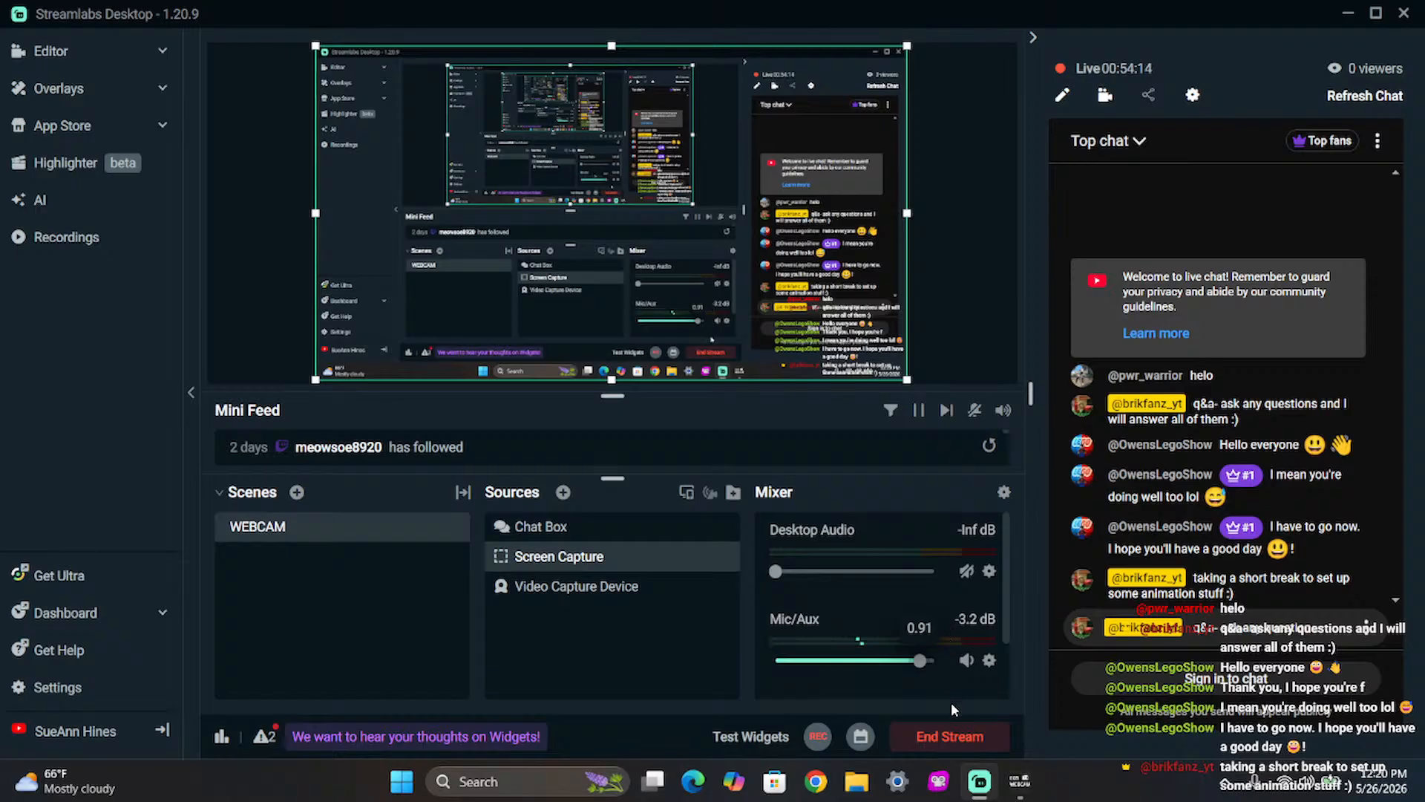
pyautogui.click(931, 791)
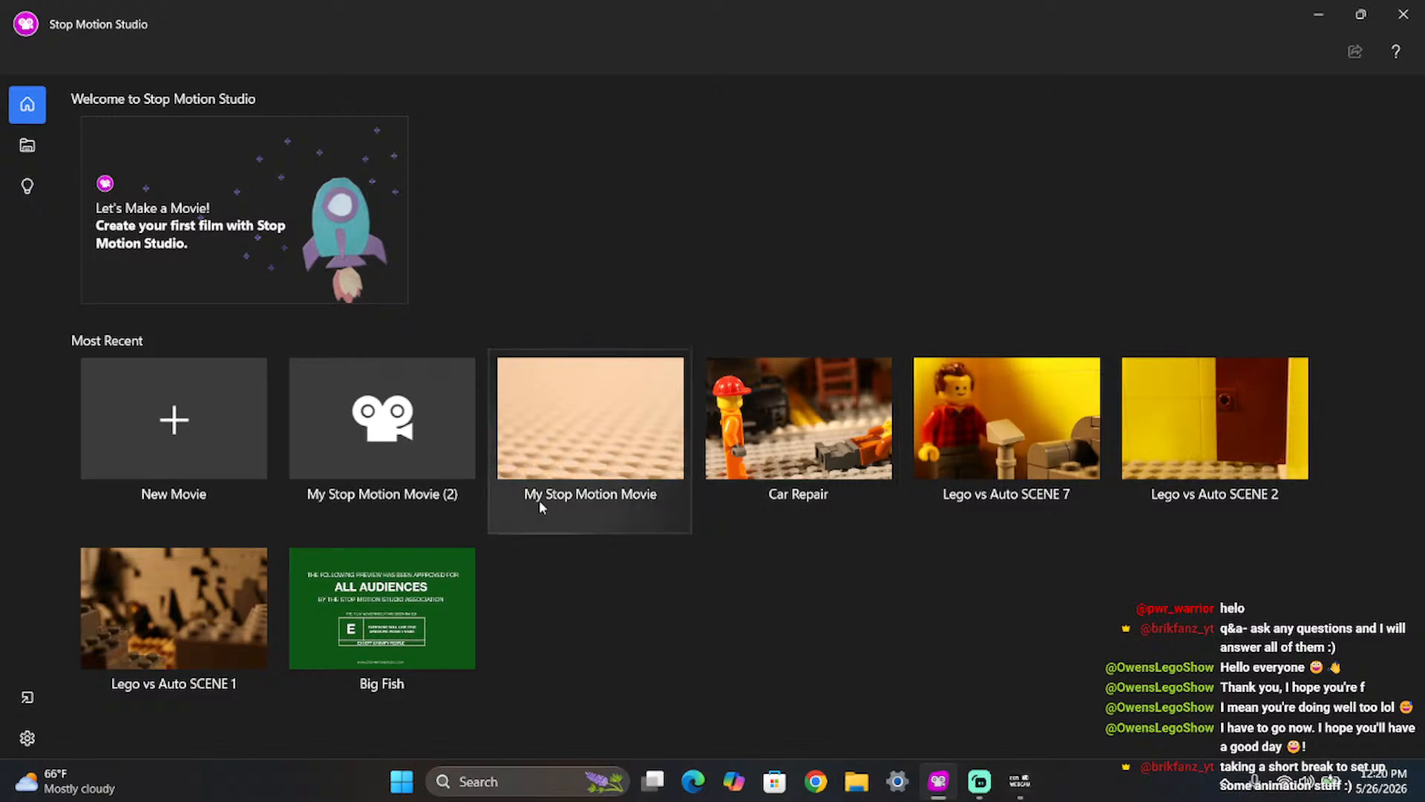
pyautogui.click(403, 456)
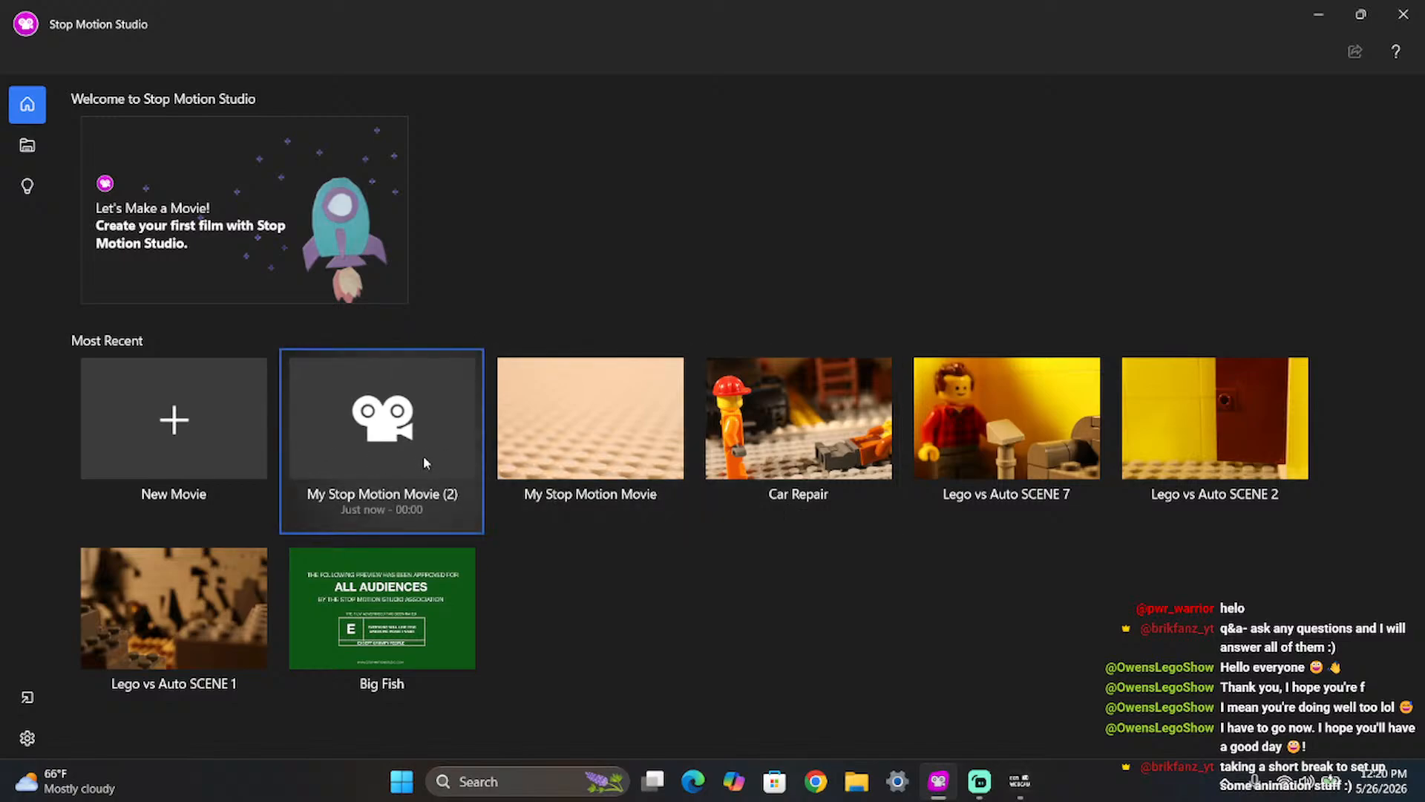
pyautogui.rightClick(423, 455)
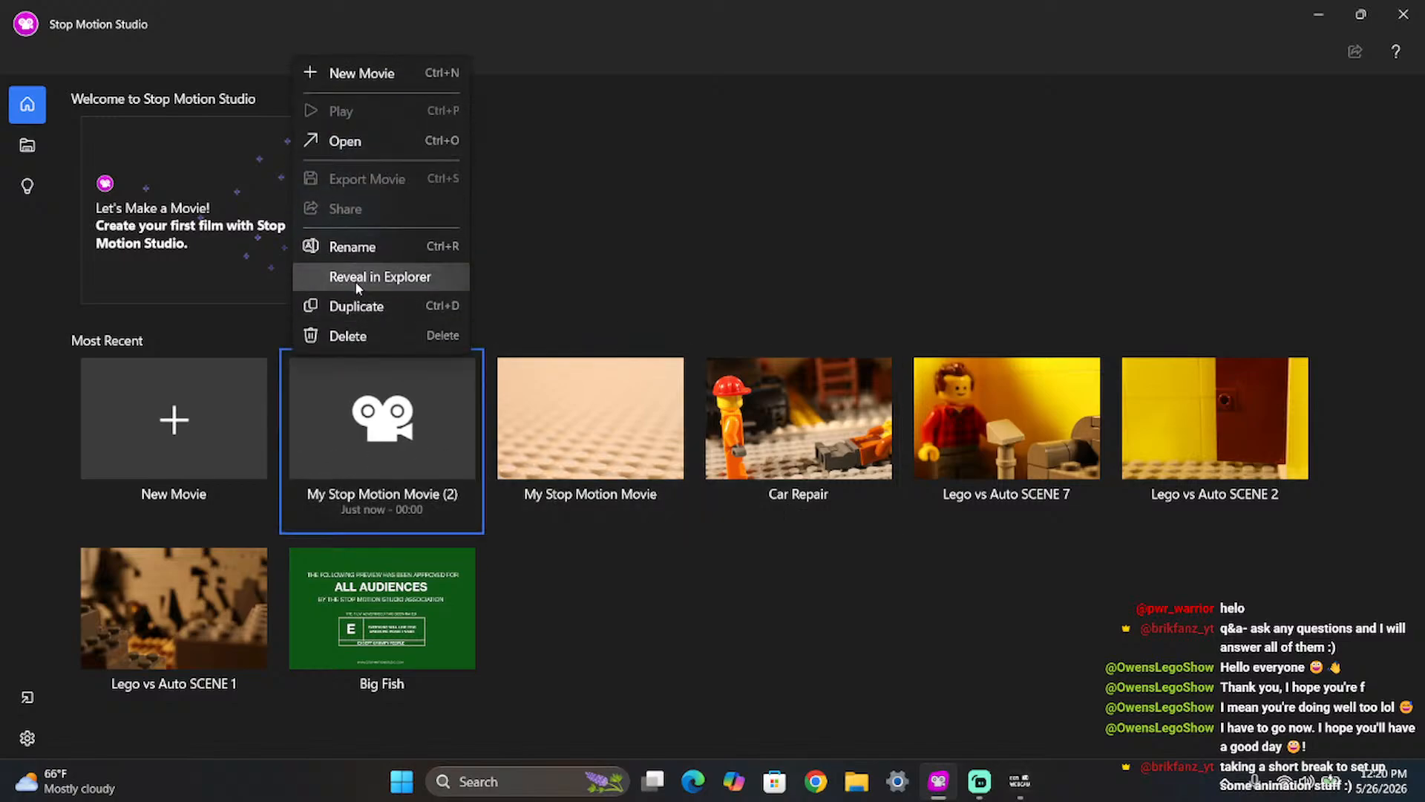
pyautogui.click(362, 334)
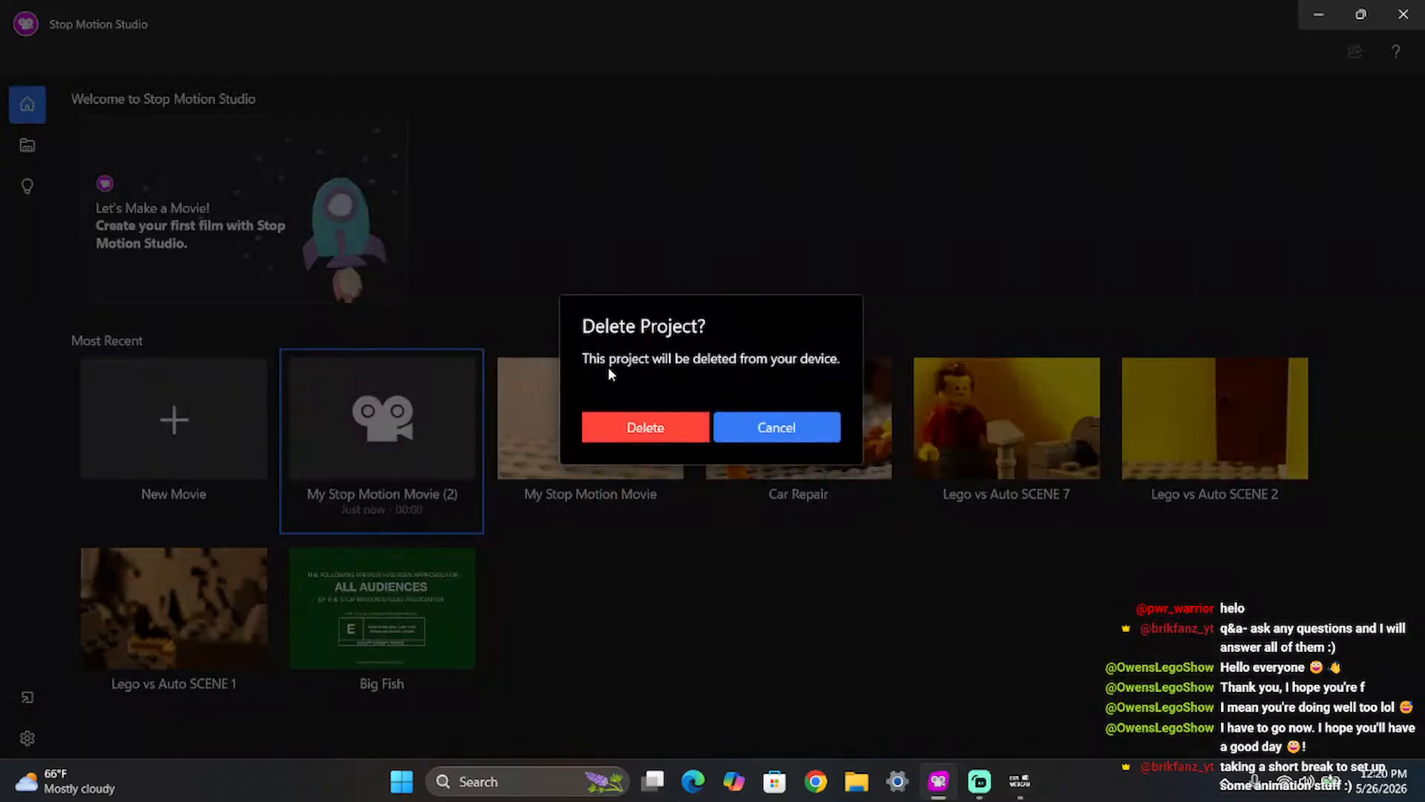
pyautogui.click(618, 420)
# - Create a new movie and try Canon EOS 80D as its capture source once the camera list refreshes
pyautogui.click(224, 444)
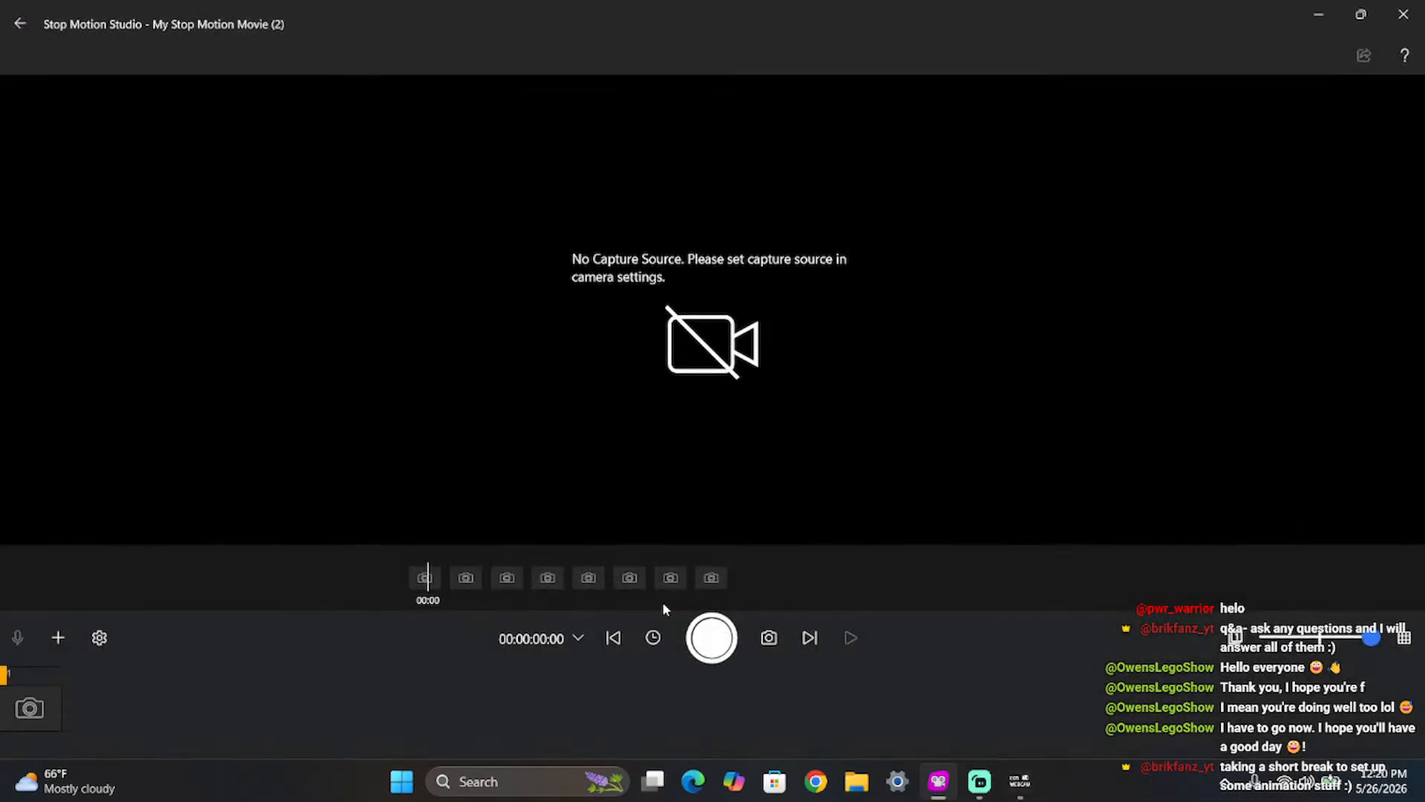
pyautogui.click(768, 637)
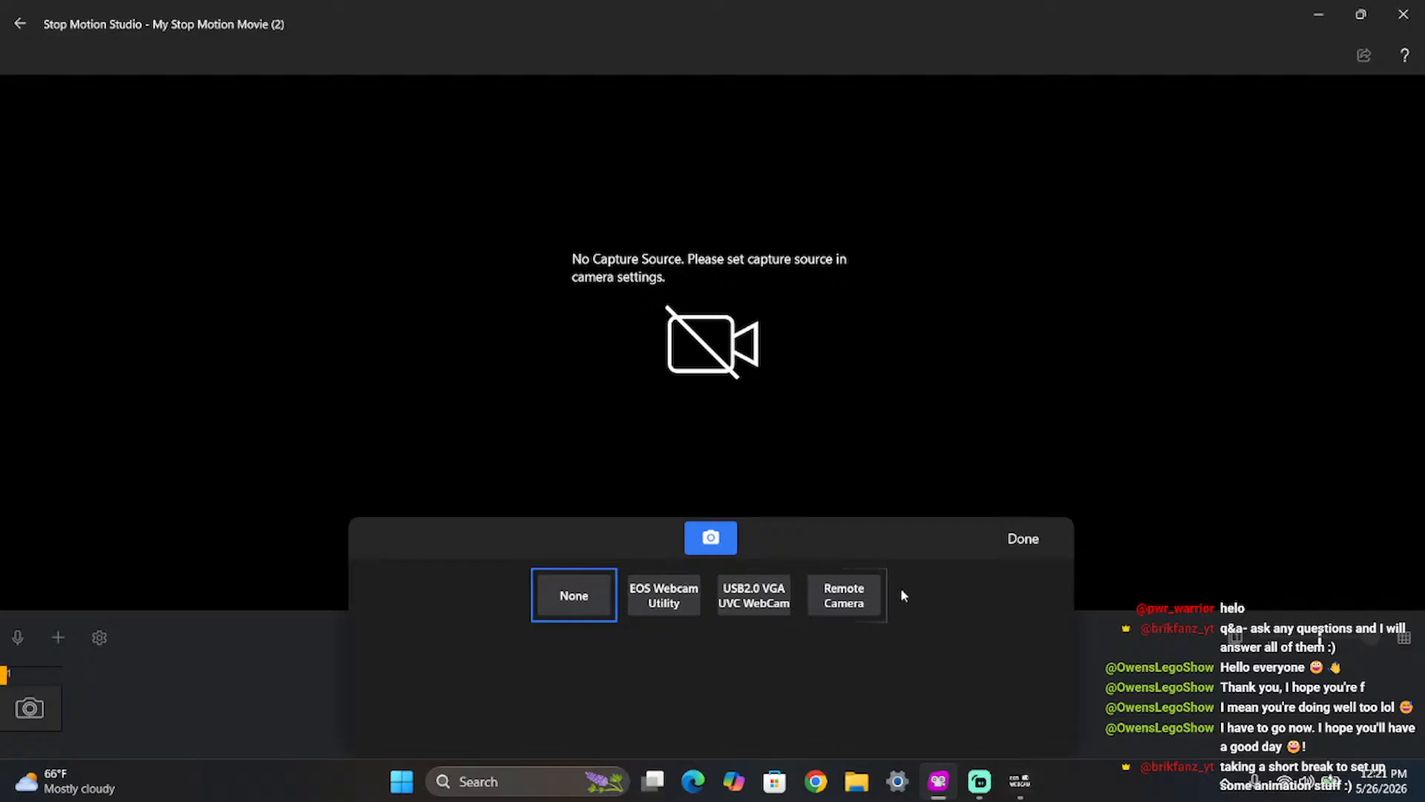
pyautogui.click(1023, 539)
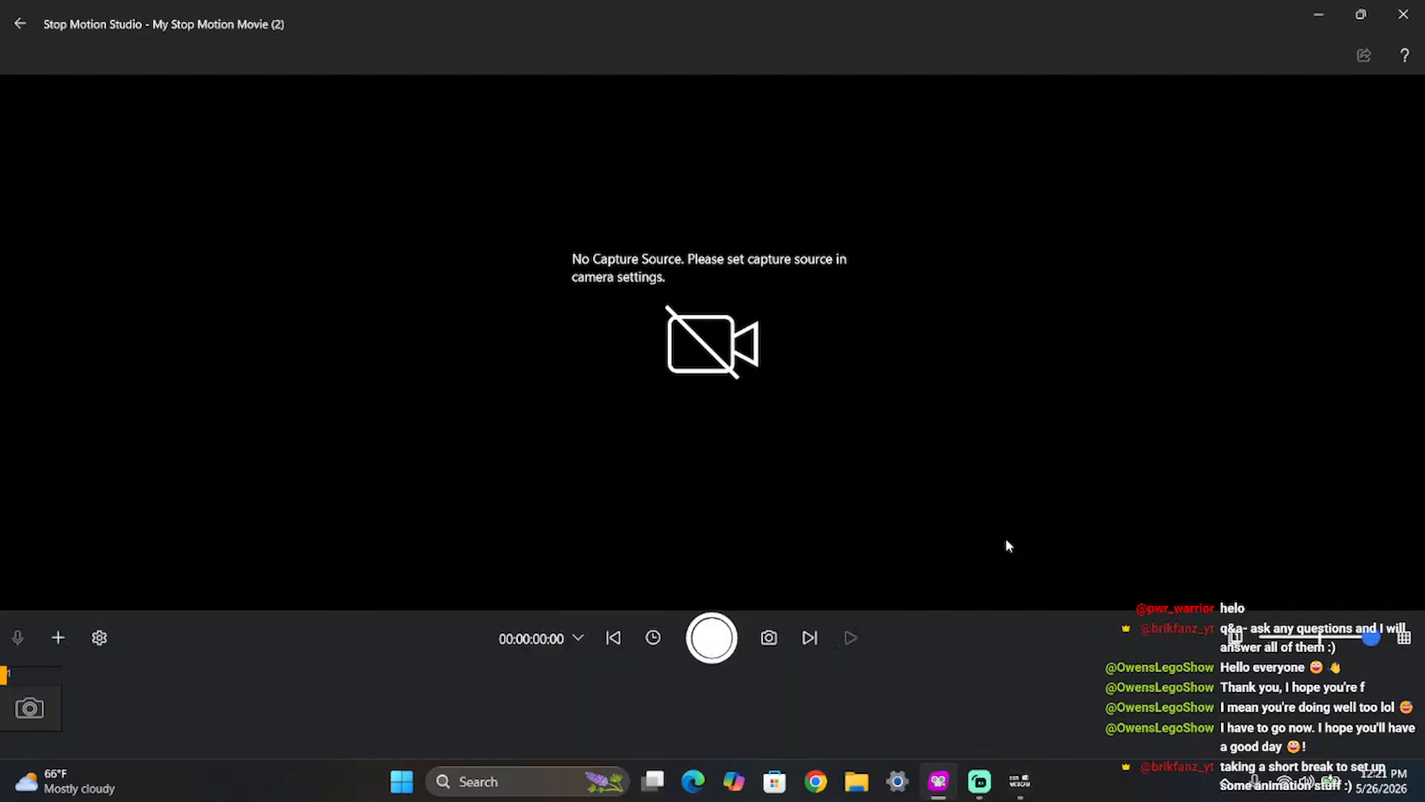
pyautogui.click(768, 652)
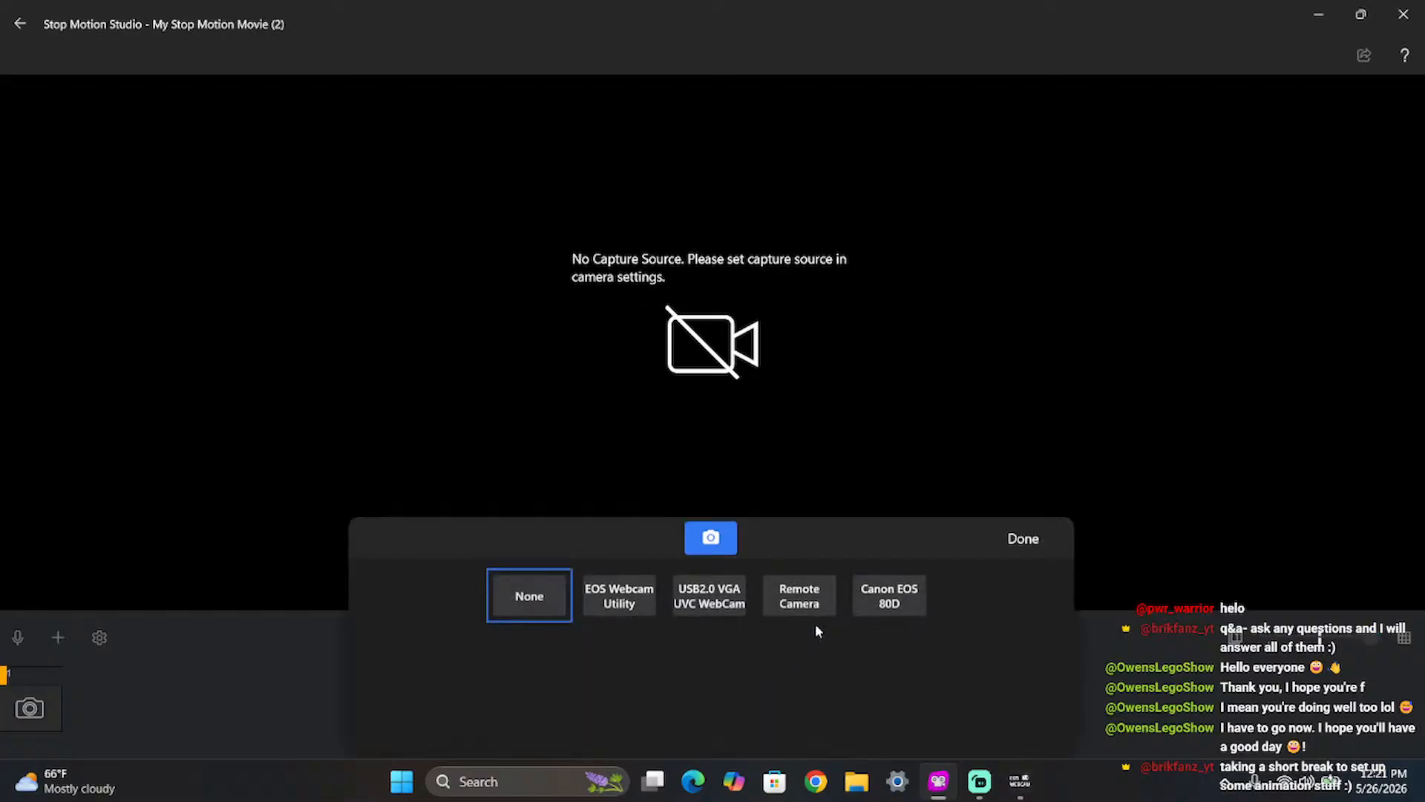
pyautogui.click(875, 607)
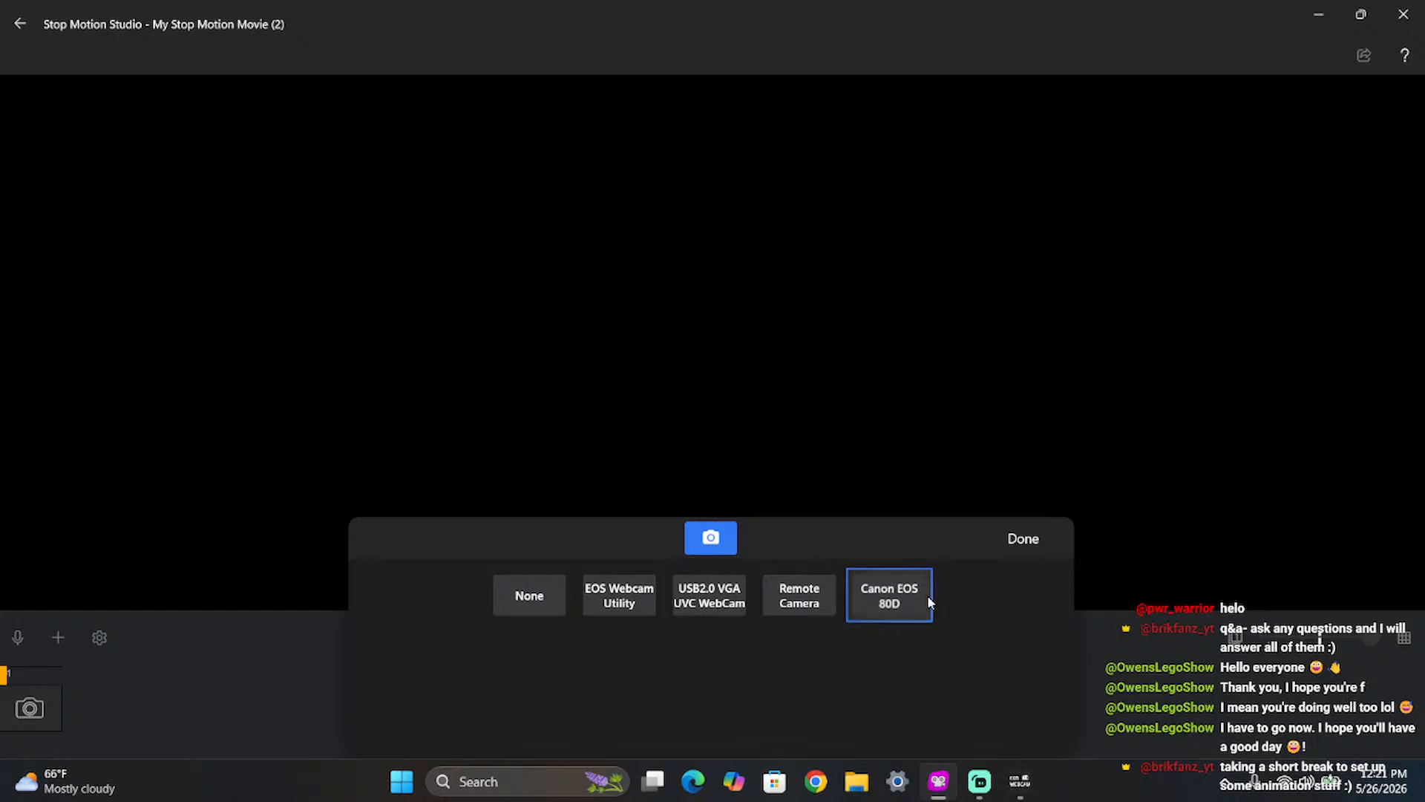
pyautogui.click(1023, 542)
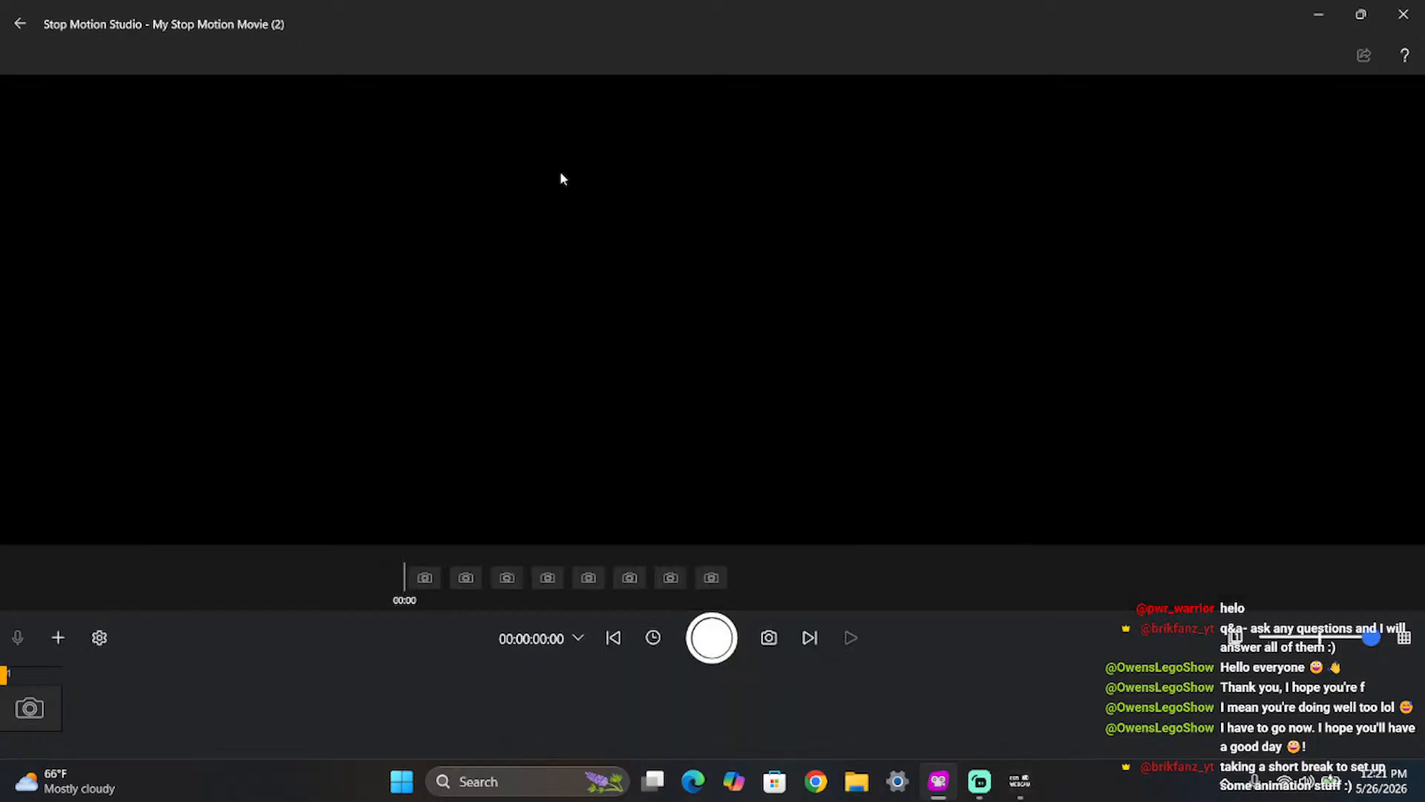
# - Return to the project overview and delete the My Stop Motion Movie (2) project
pyautogui.click(20, 24)
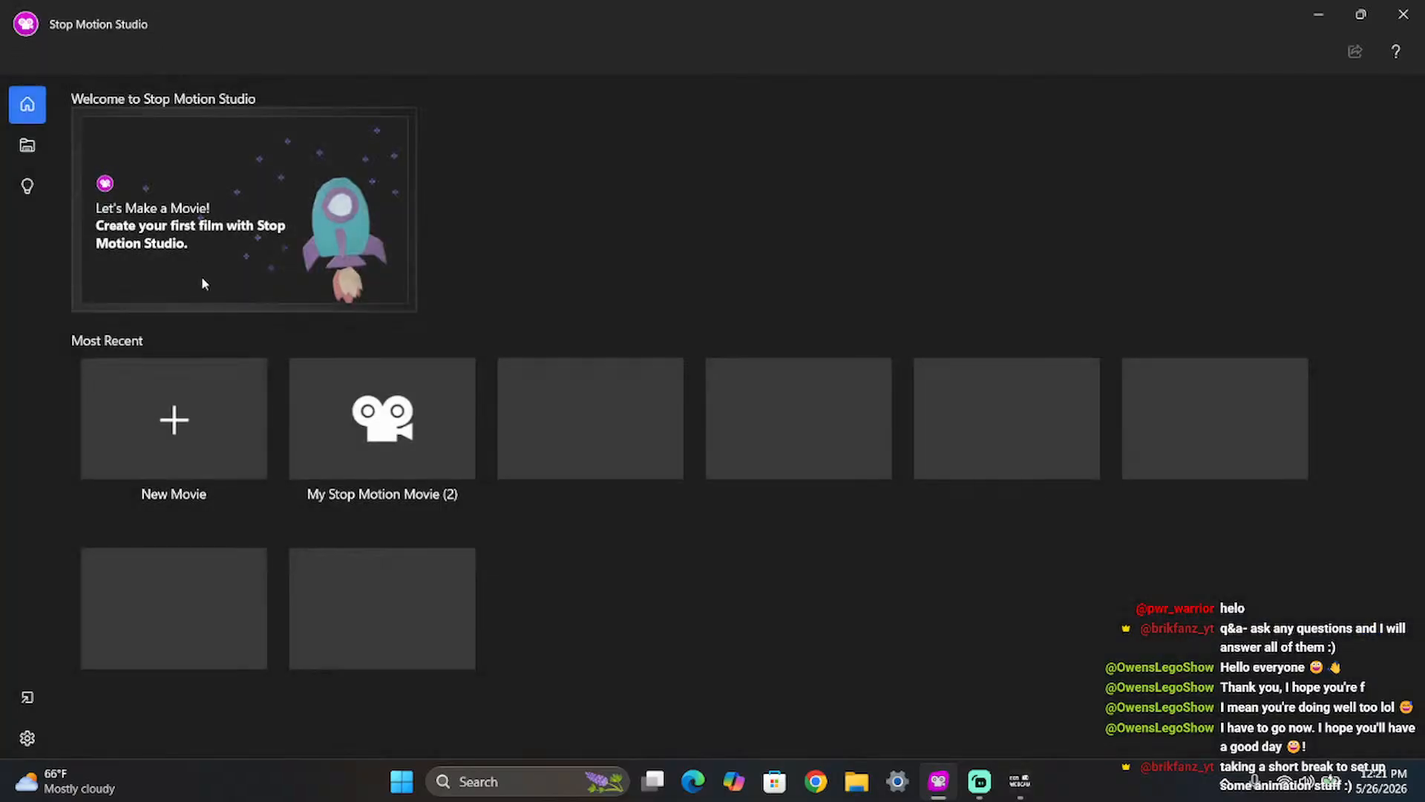
pyautogui.press('Delete')
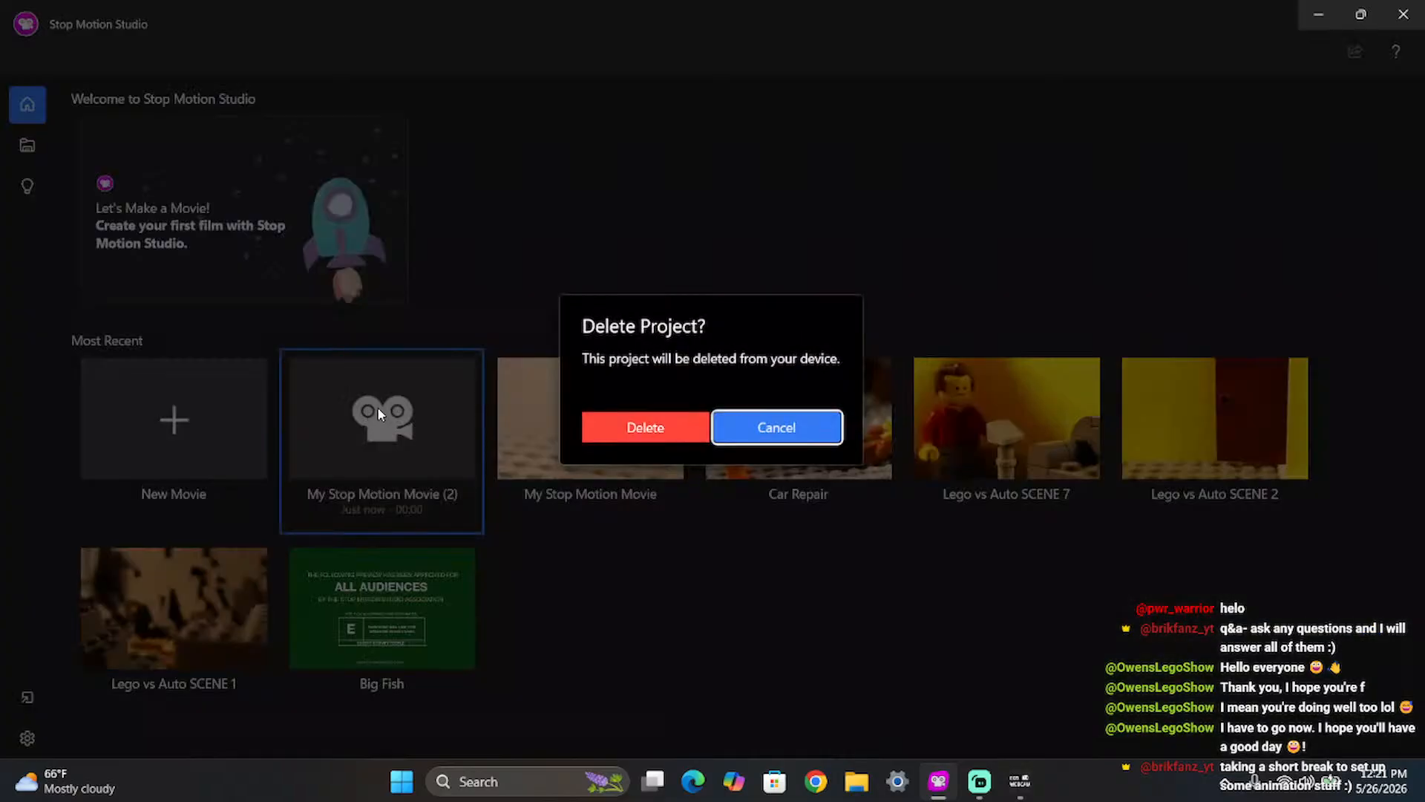
pyautogui.click(617, 421)
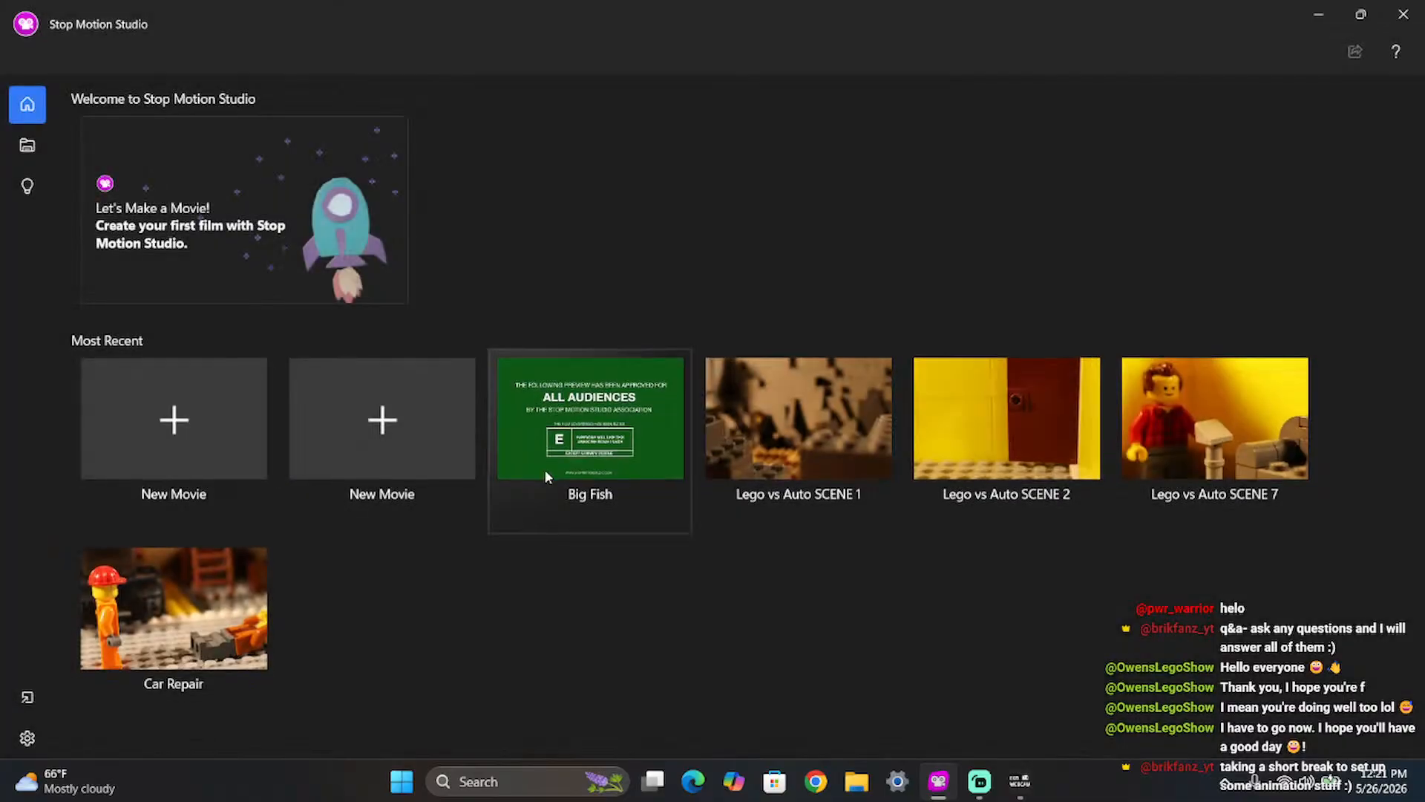
# - Create another new movie and try to get its live view by resetting the capture source to None and back to Canon EOS 80D
pyautogui.click(249, 404)
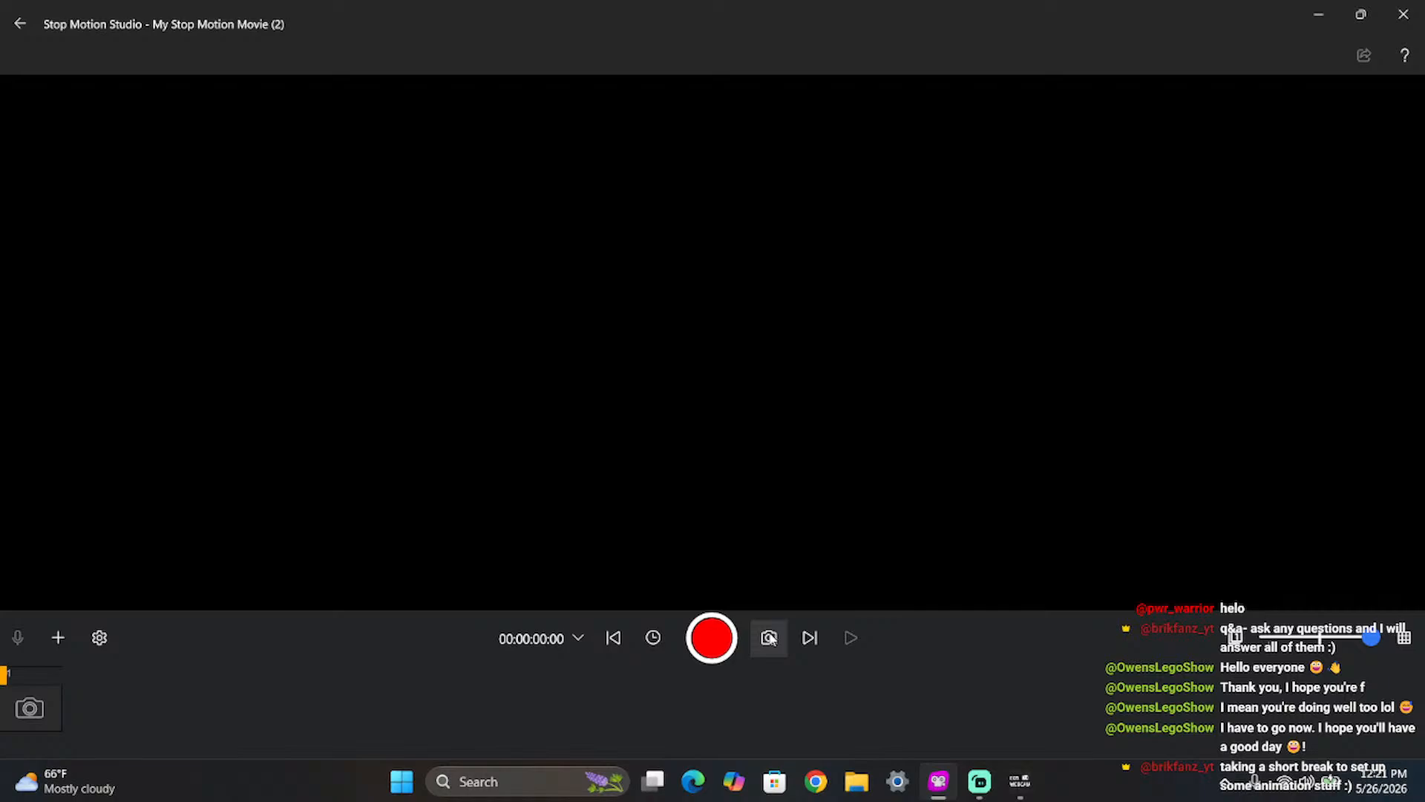
pyautogui.click(770, 636)
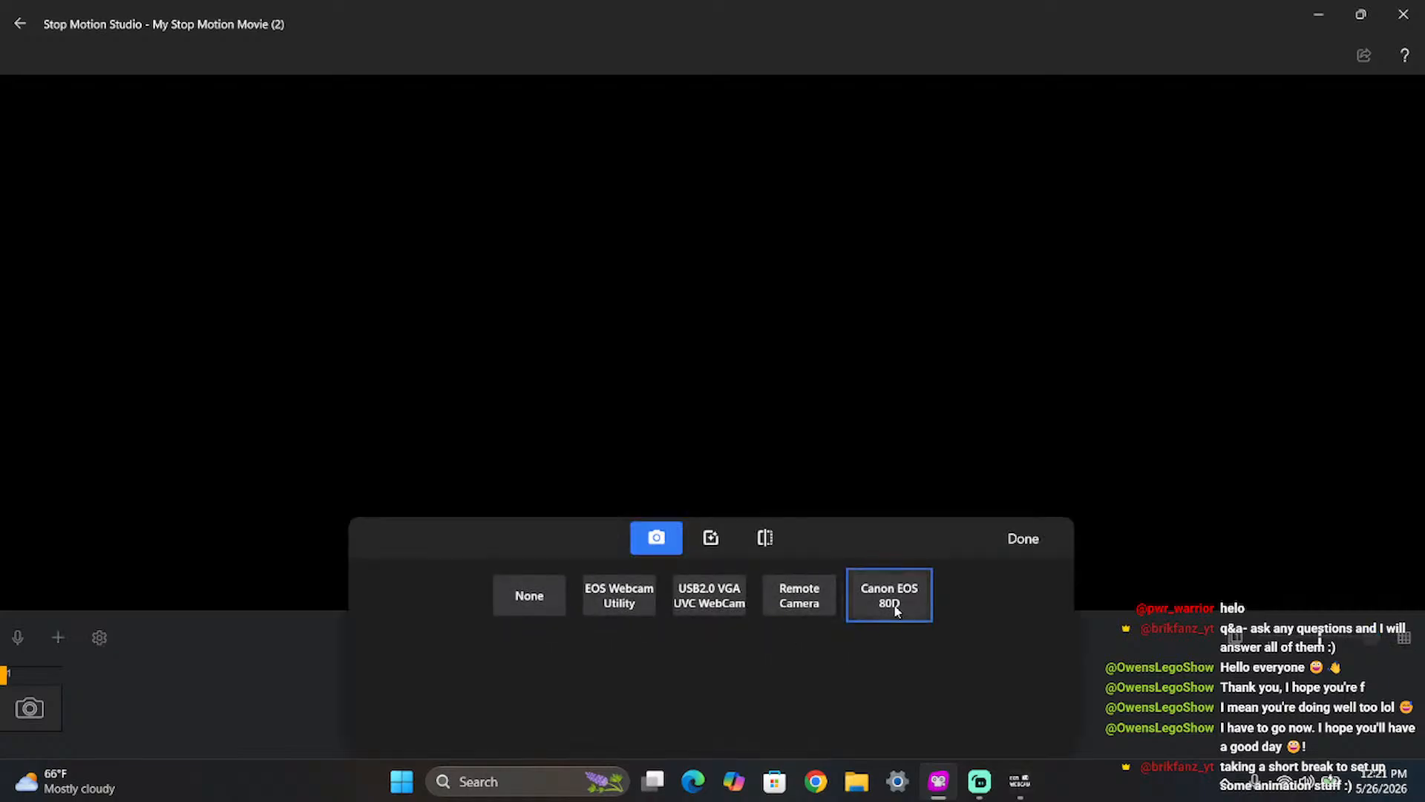
pyautogui.click(1002, 547)
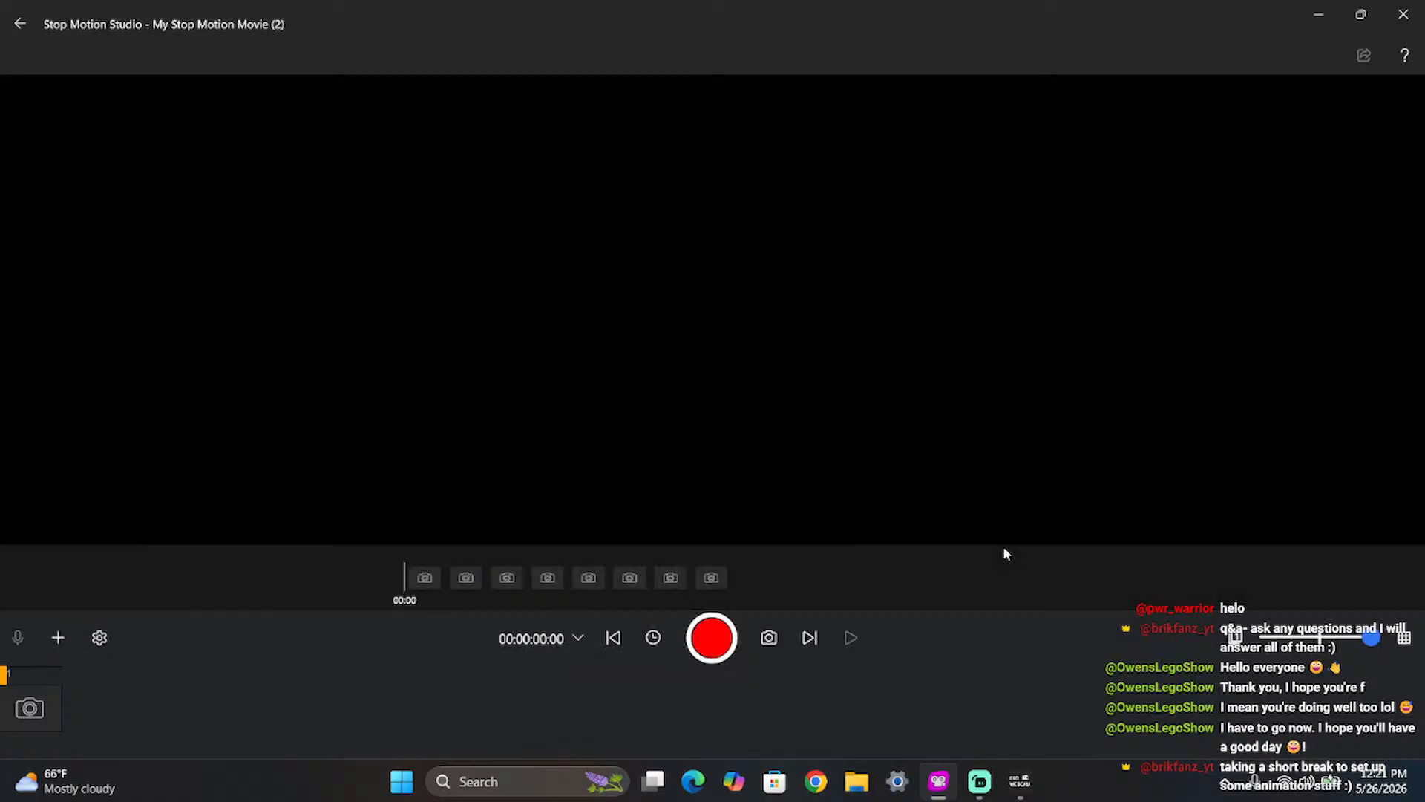
pyautogui.click(769, 636)
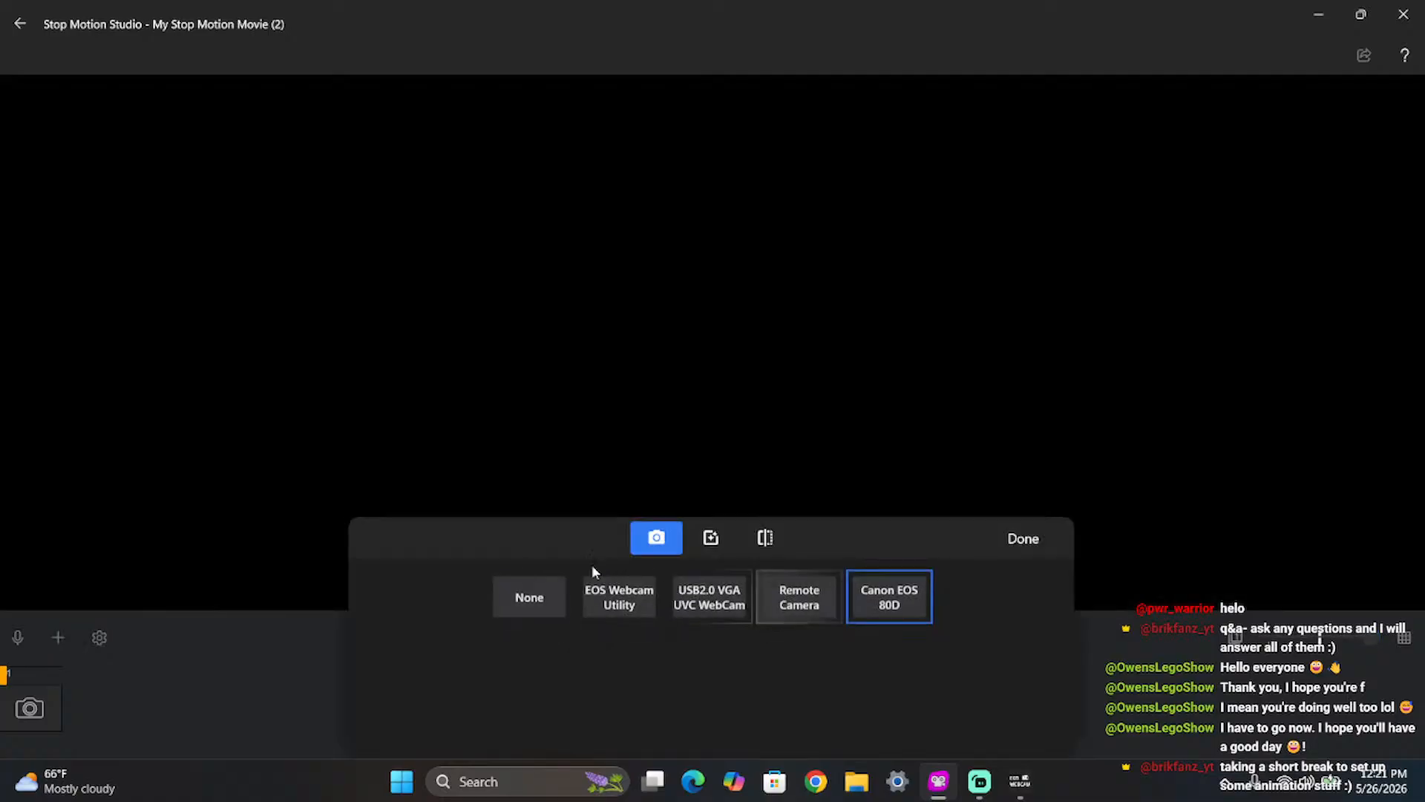
pyautogui.click(552, 594)
pyautogui.click(888, 596)
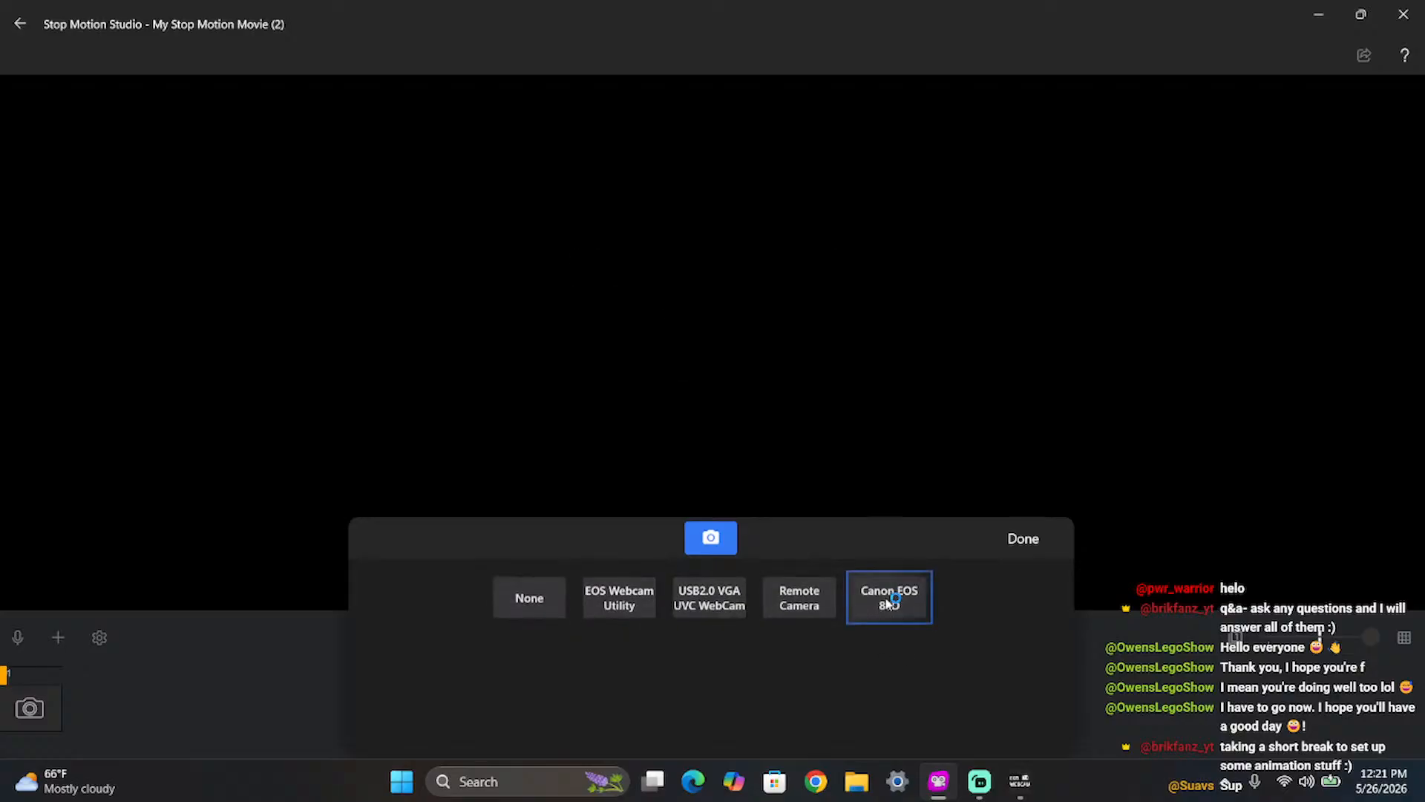
pyautogui.click(1029, 547)
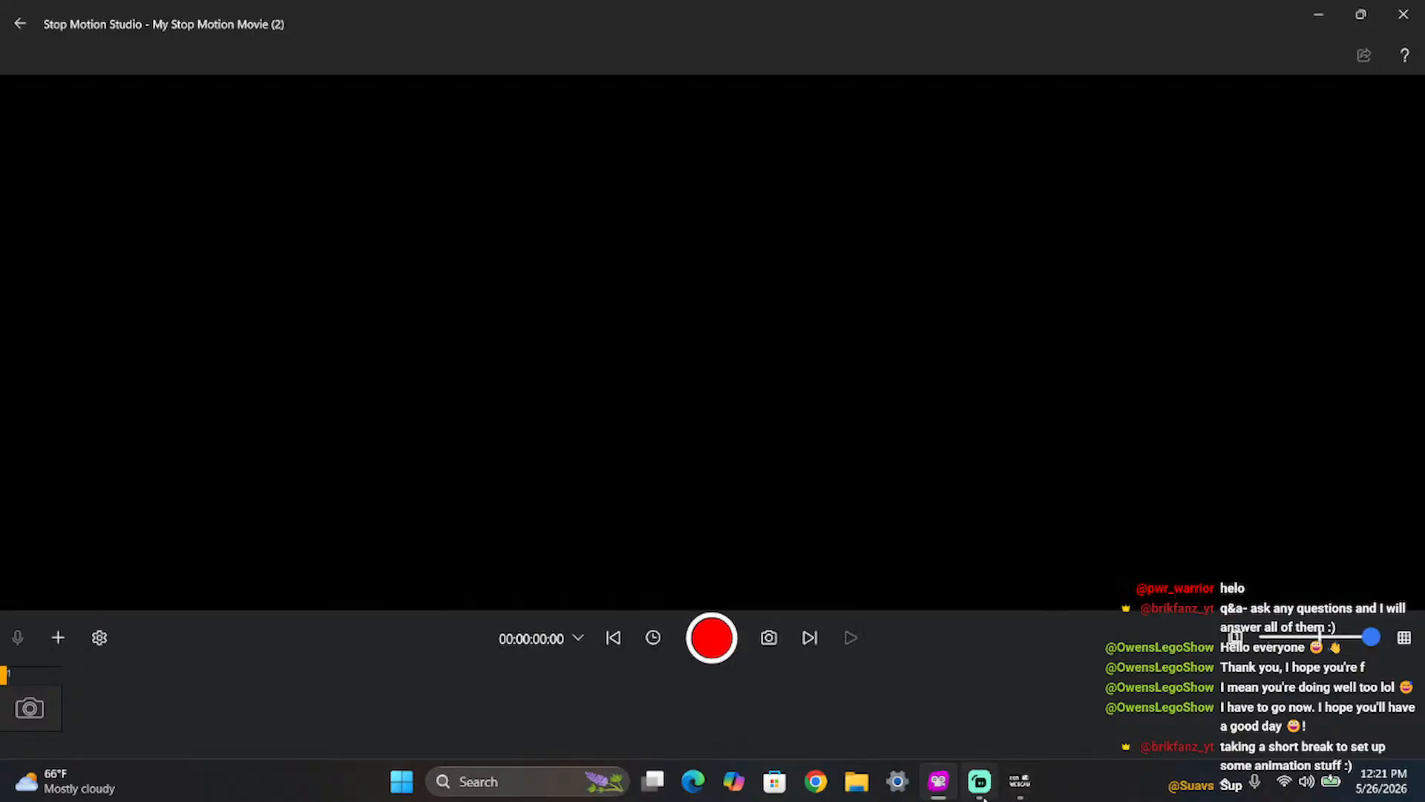
# - Check the stream in Streamlabs Desktop, and delete the newly created My Stop Motion Movie (2) project in Stop Motion Studio
pyautogui.click(980, 793)
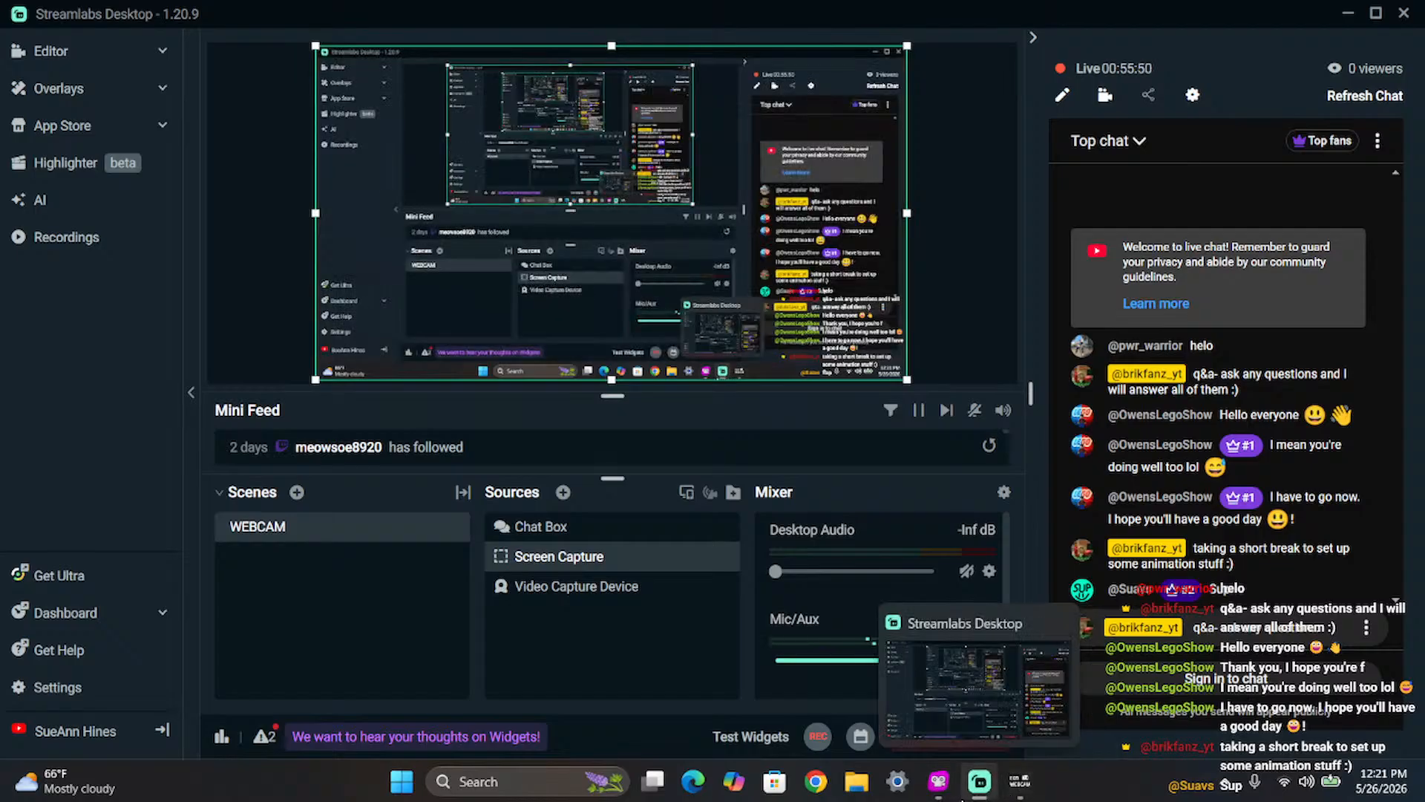
pyautogui.click(939, 793)
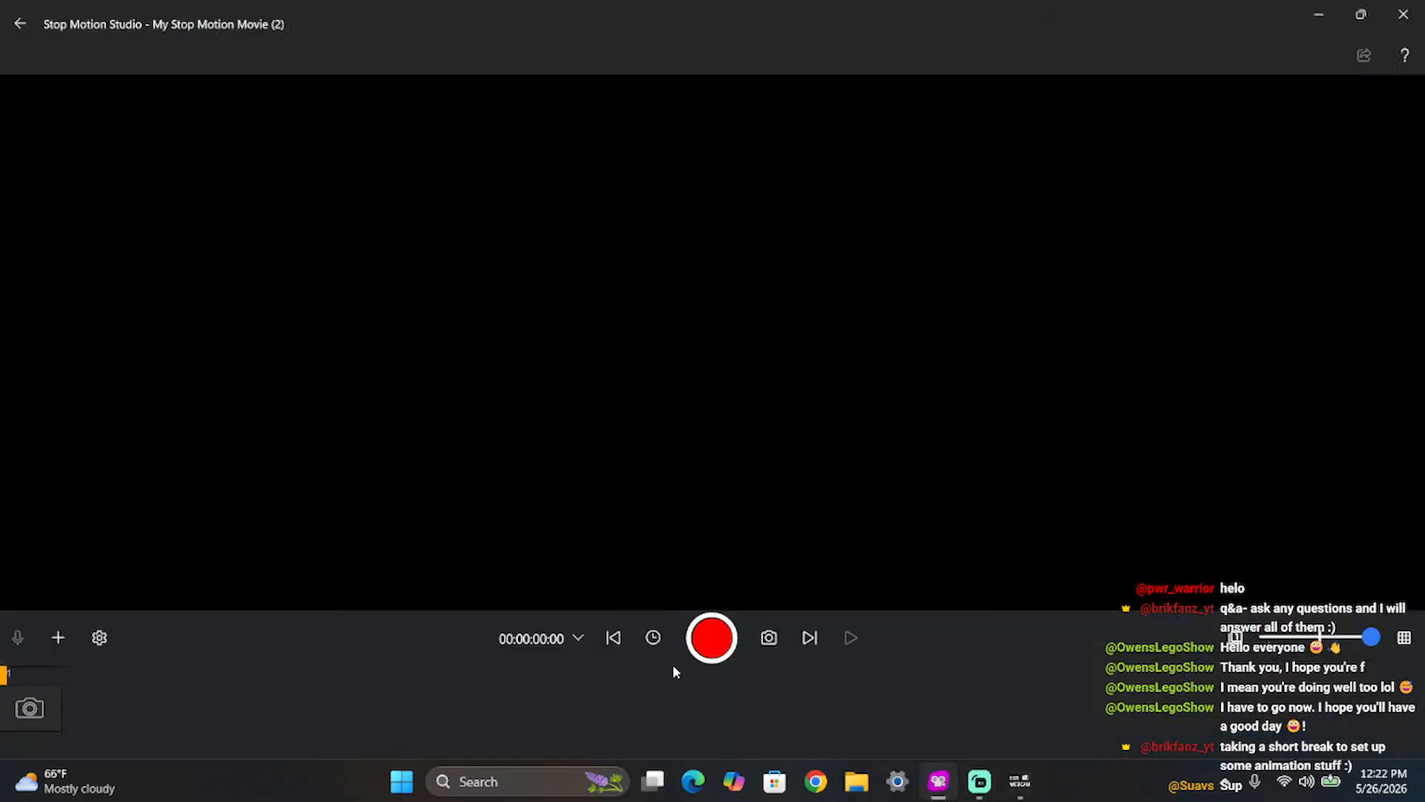
pyautogui.click(10, 6)
pyautogui.click(362, 416)
pyautogui.press('Delete')
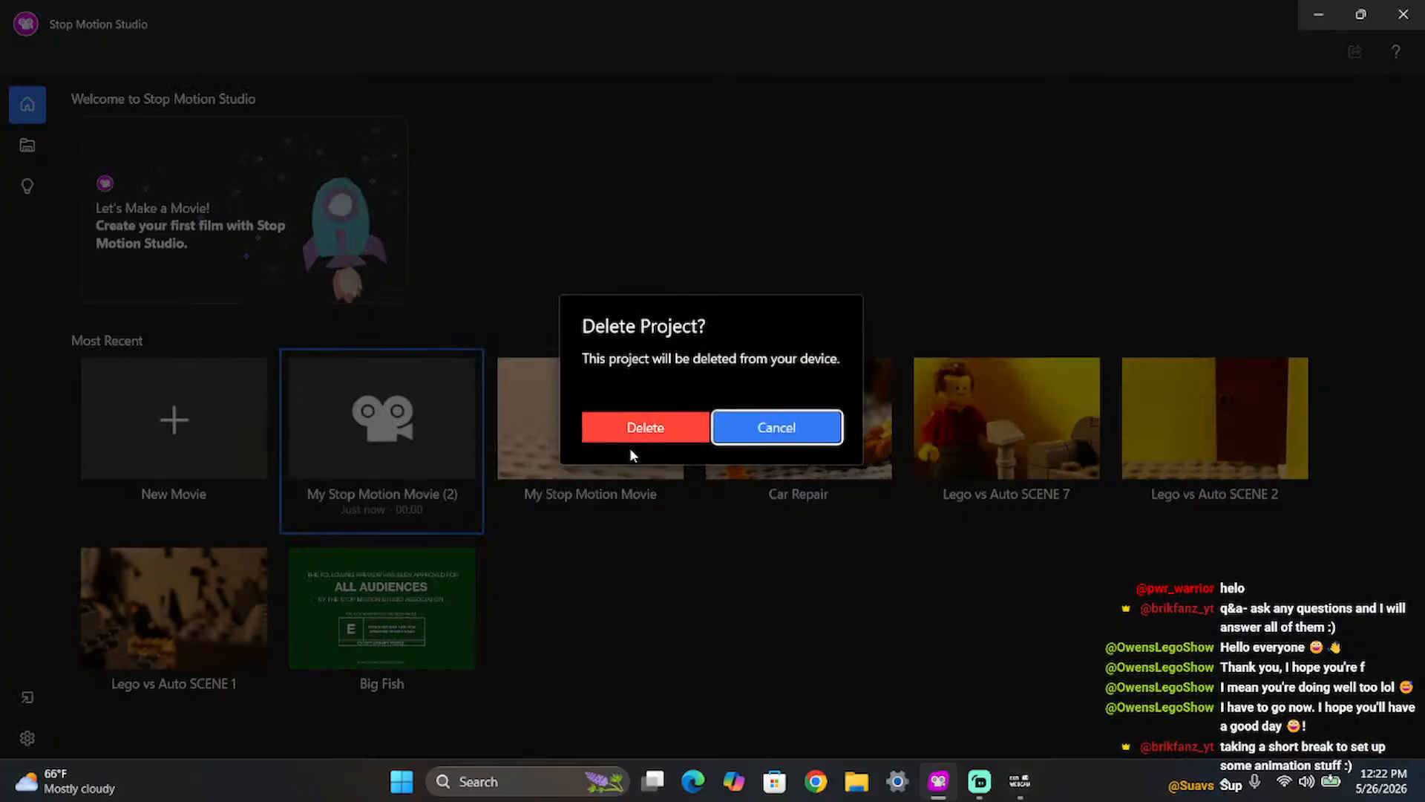
pyautogui.click(640, 428)
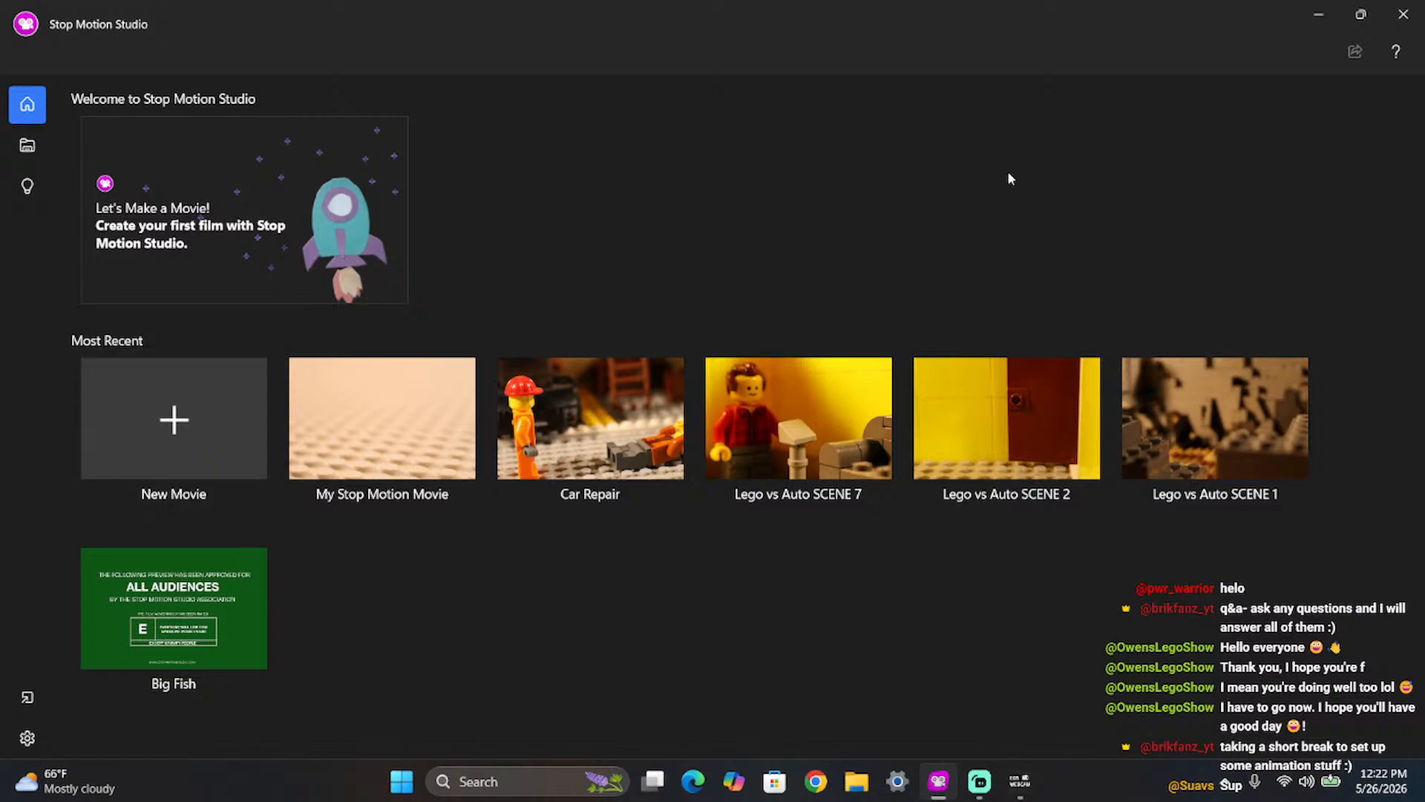
# - Open My Stop Motion Movie, set its capture source to Canon EOS 80D and select the live camera frame after the last frame
pyautogui.click(1318, 14)
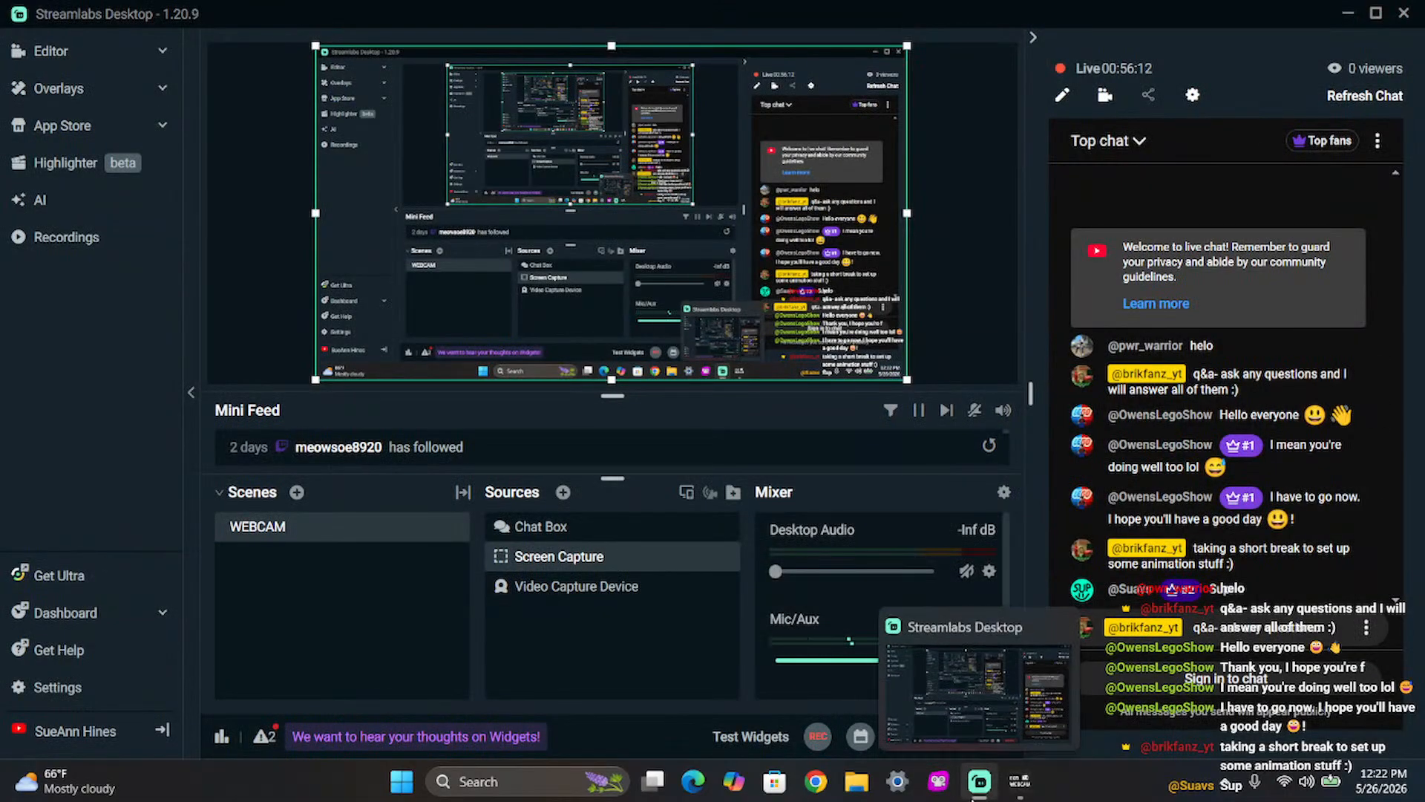
pyautogui.click(926, 794)
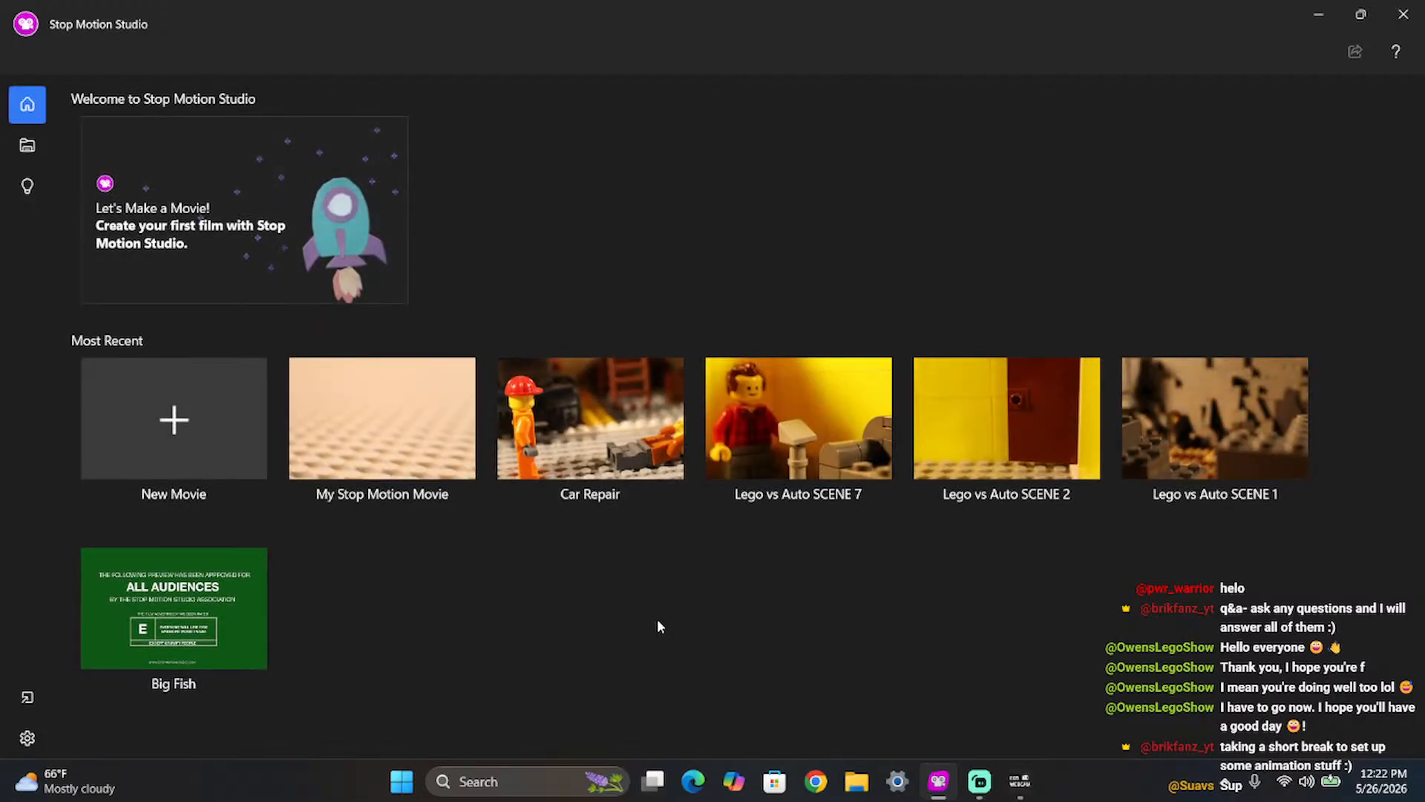
pyautogui.click(354, 433)
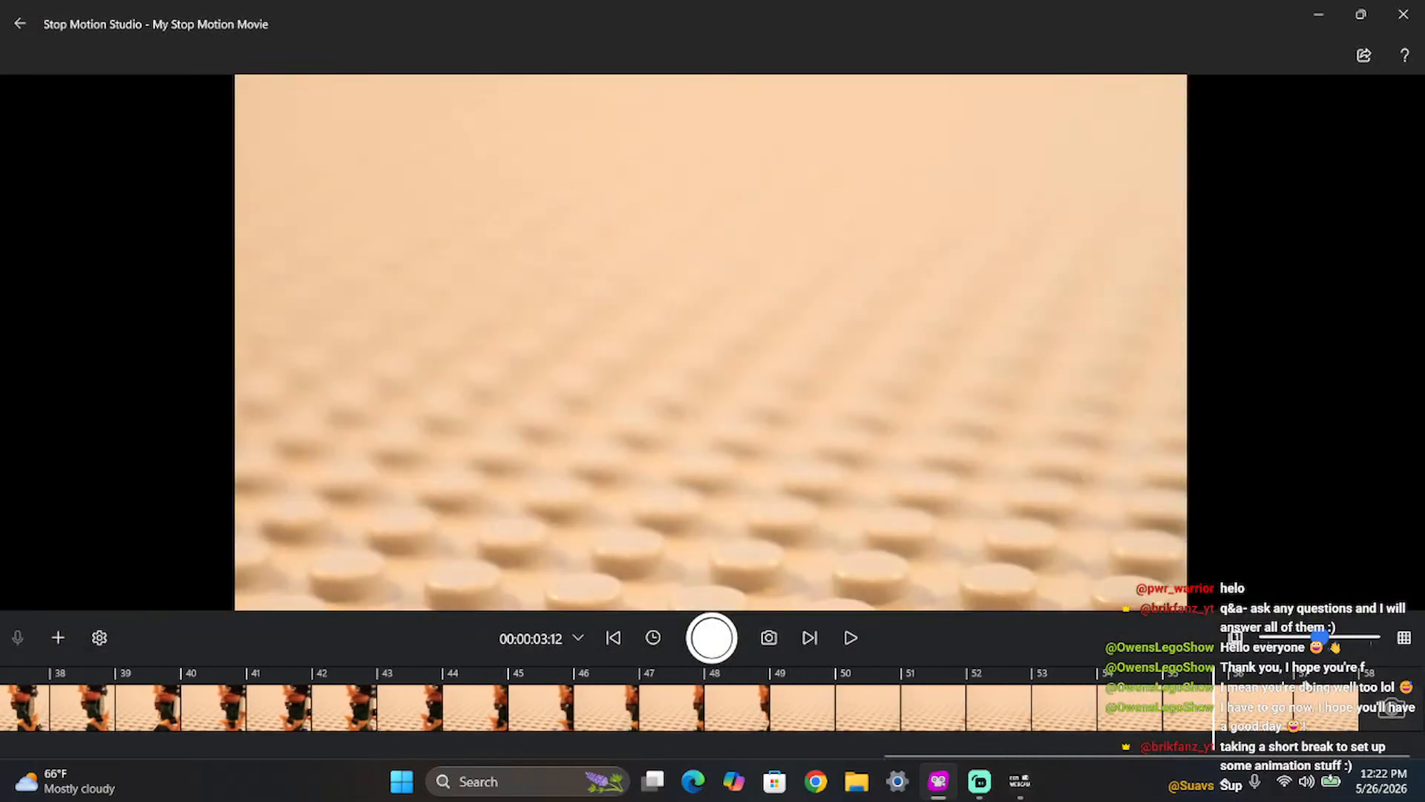
pyautogui.click(768, 635)
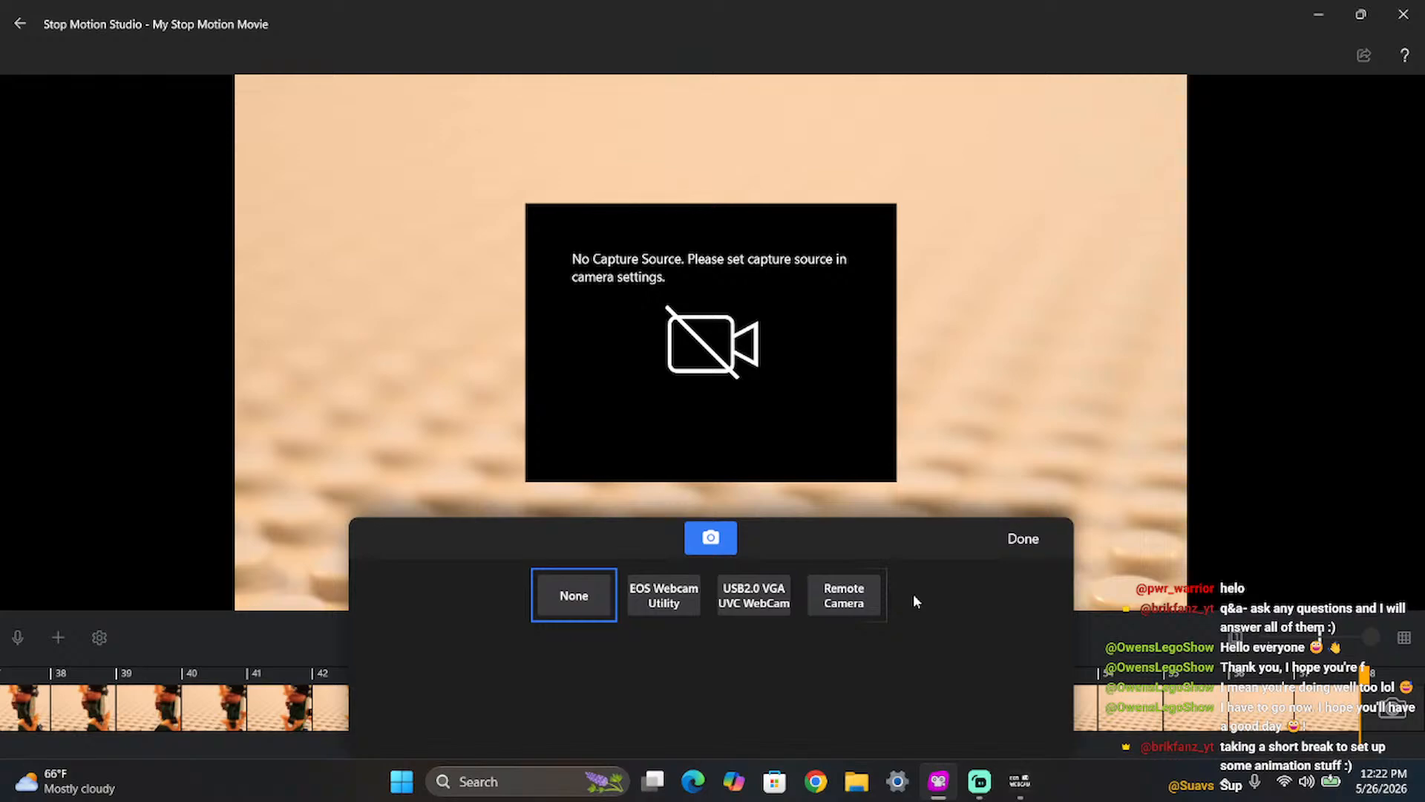
pyautogui.click(1024, 542)
pyautogui.click(770, 635)
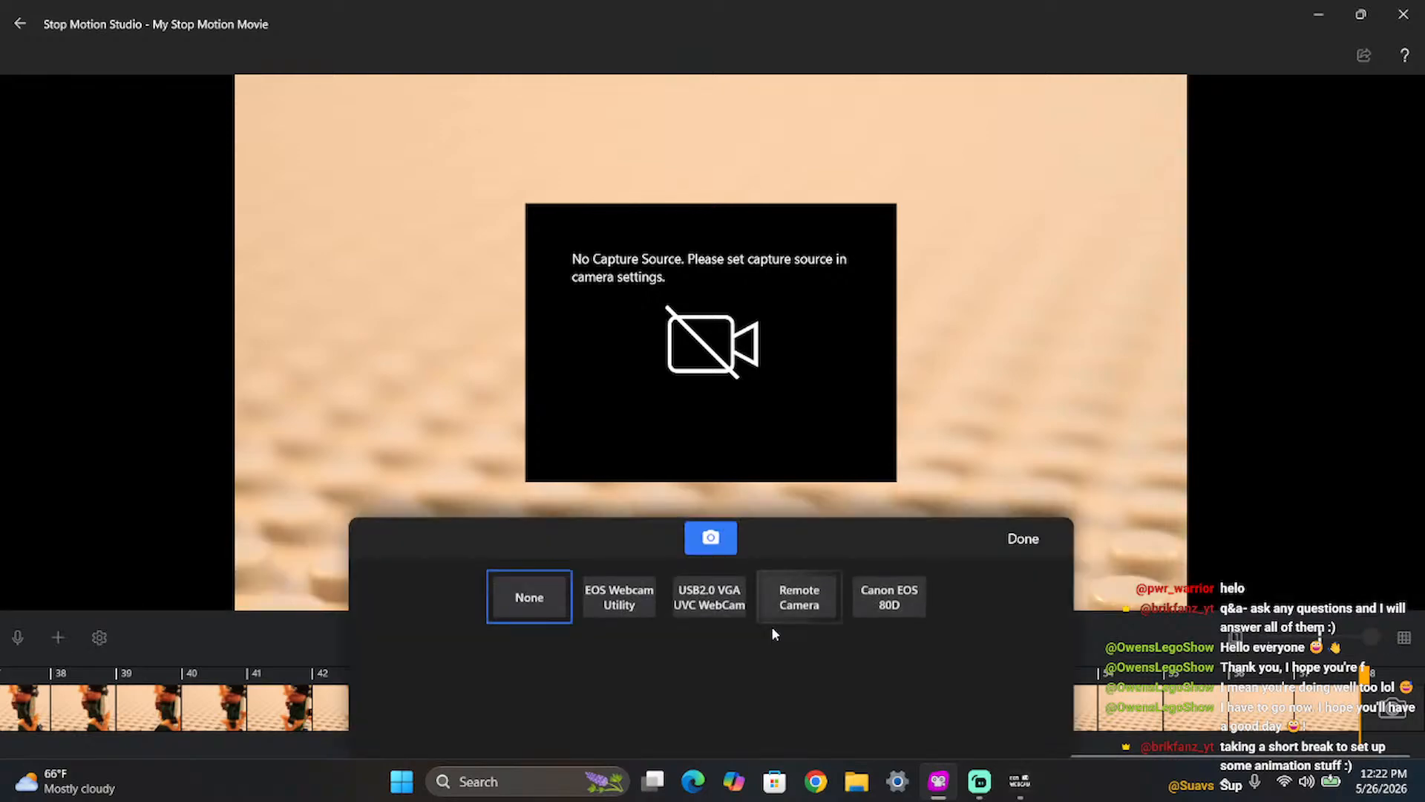
pyautogui.click(883, 594)
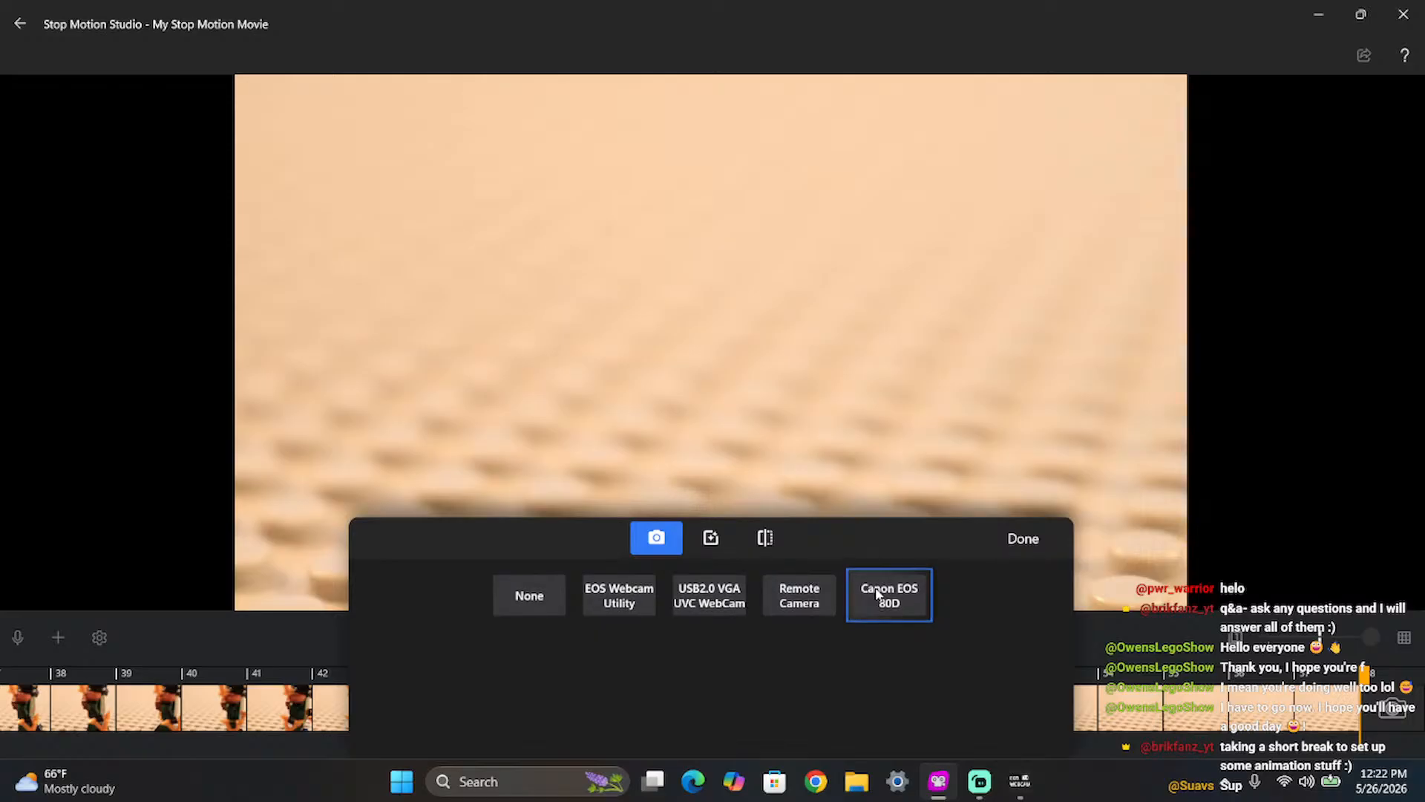
pyautogui.click(1042, 529)
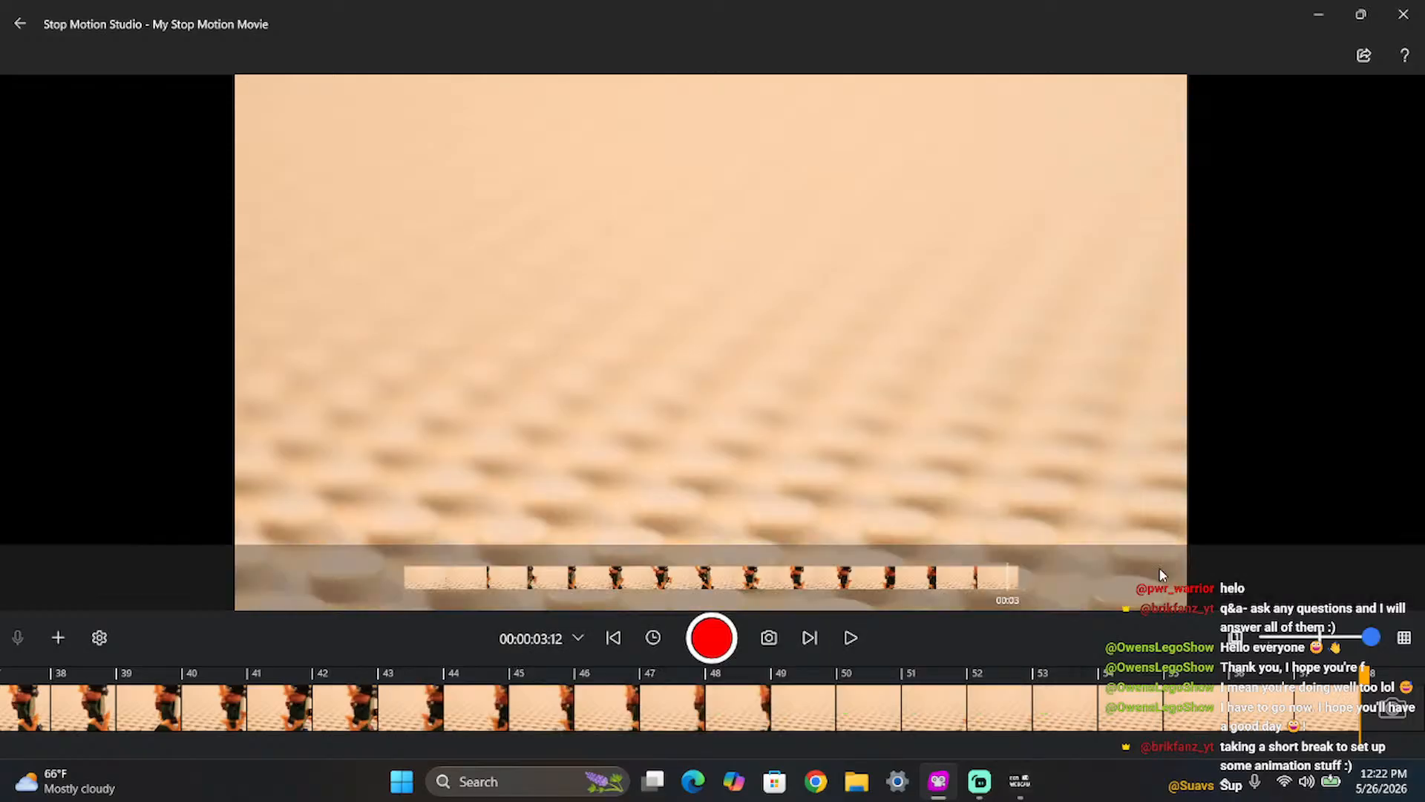
pyautogui.click(1413, 704)
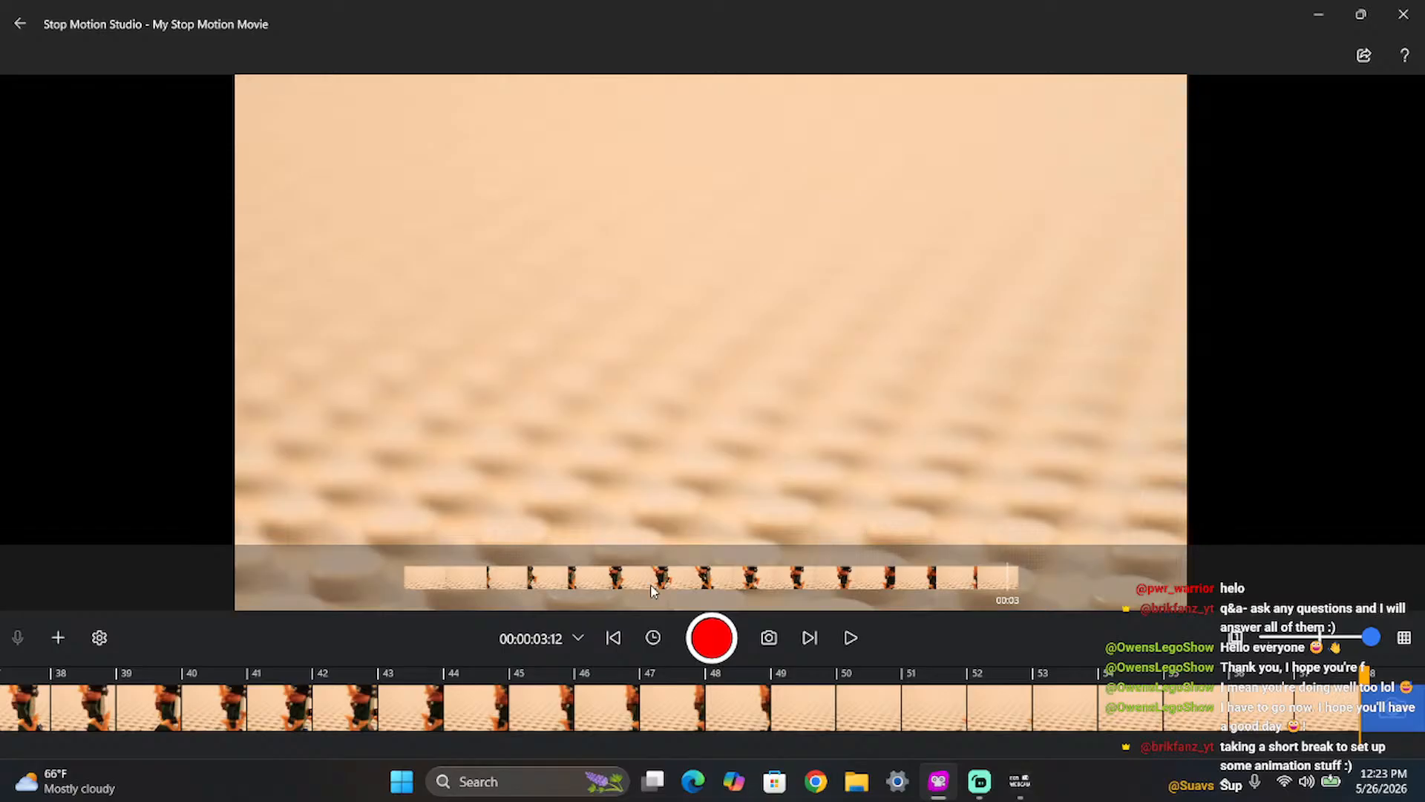
# - Look at the Remote Camera connection settings without connecting, and set the capture source back to Canon EOS 80D
pyautogui.click(769, 637)
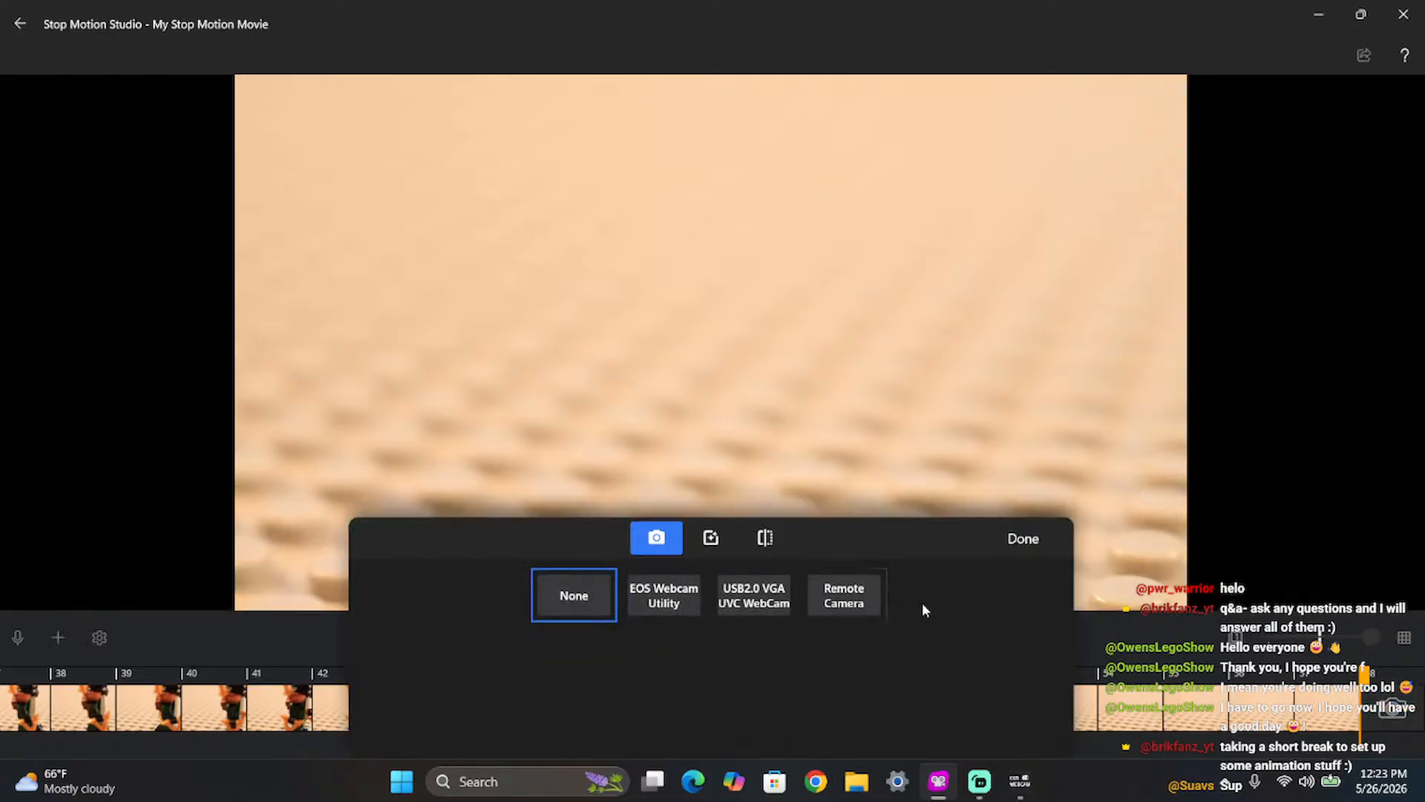
pyautogui.click(881, 601)
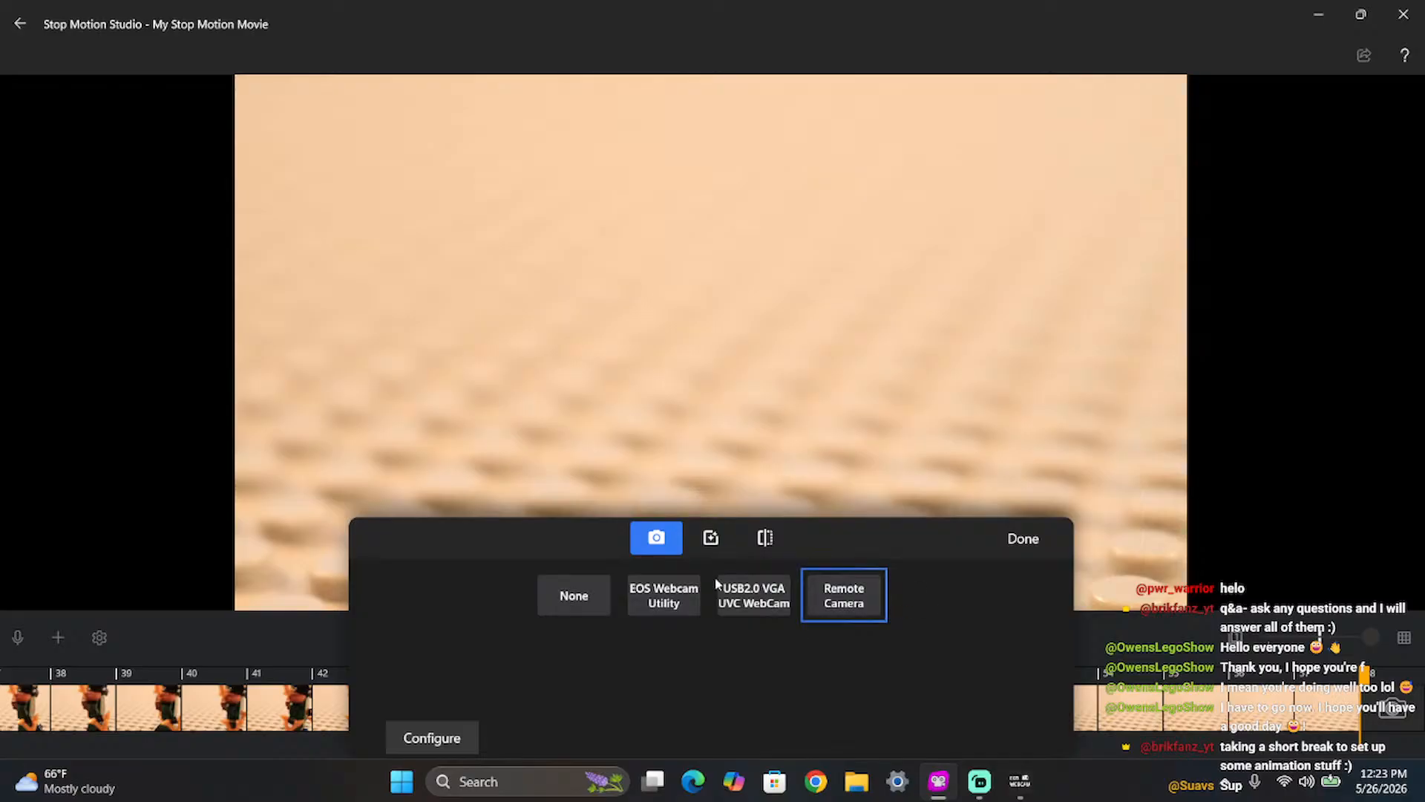
pyautogui.click(457, 733)
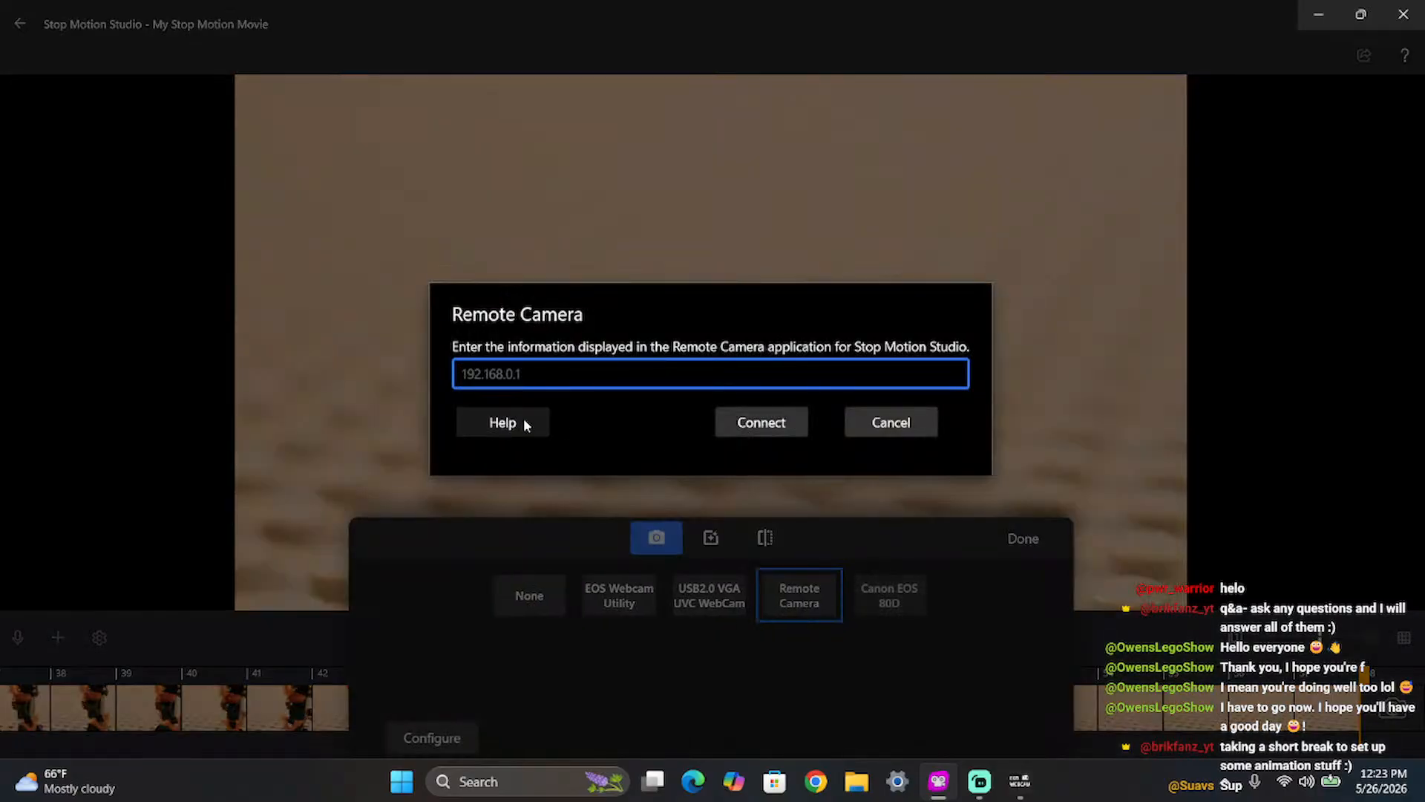
pyautogui.click(912, 420)
pyautogui.click(895, 577)
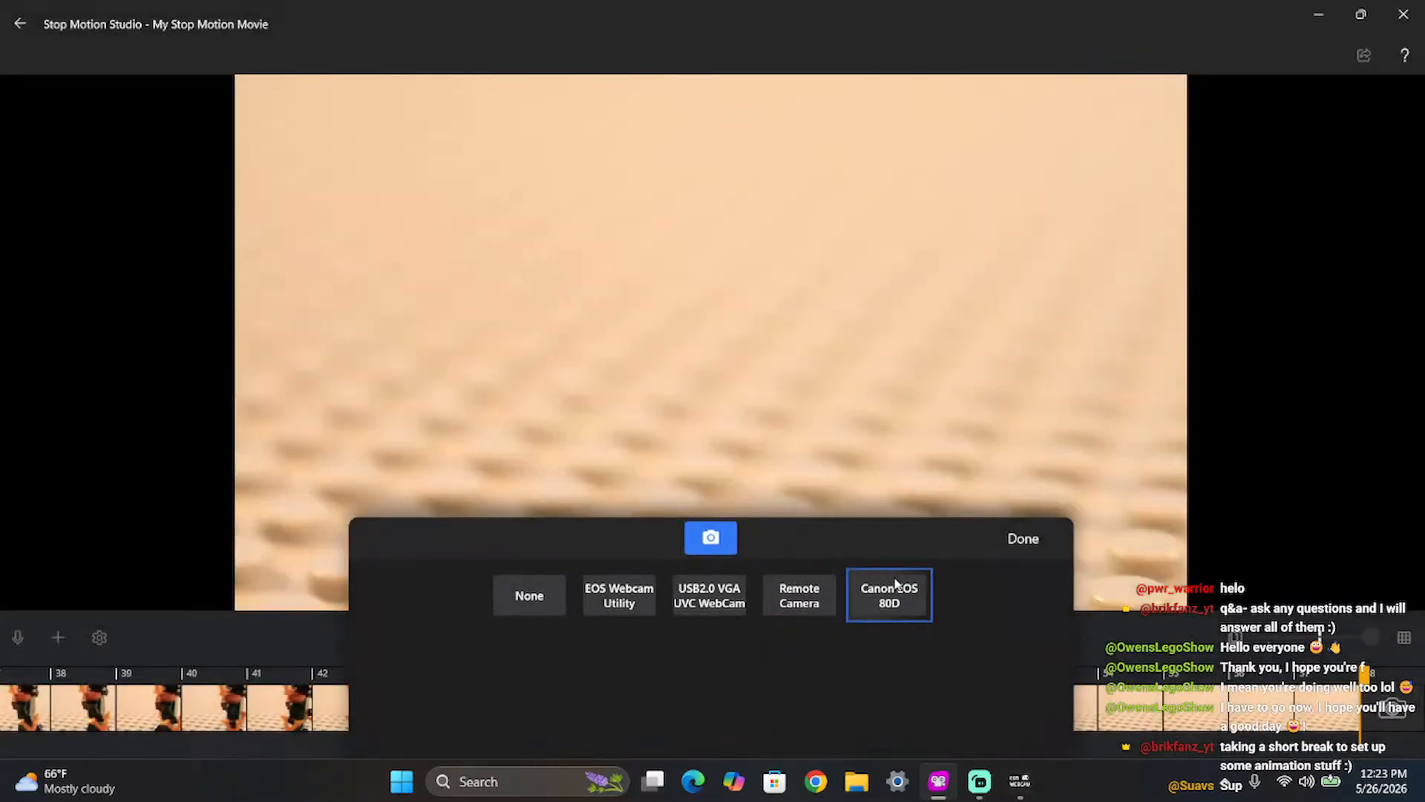
pyautogui.click(1032, 541)
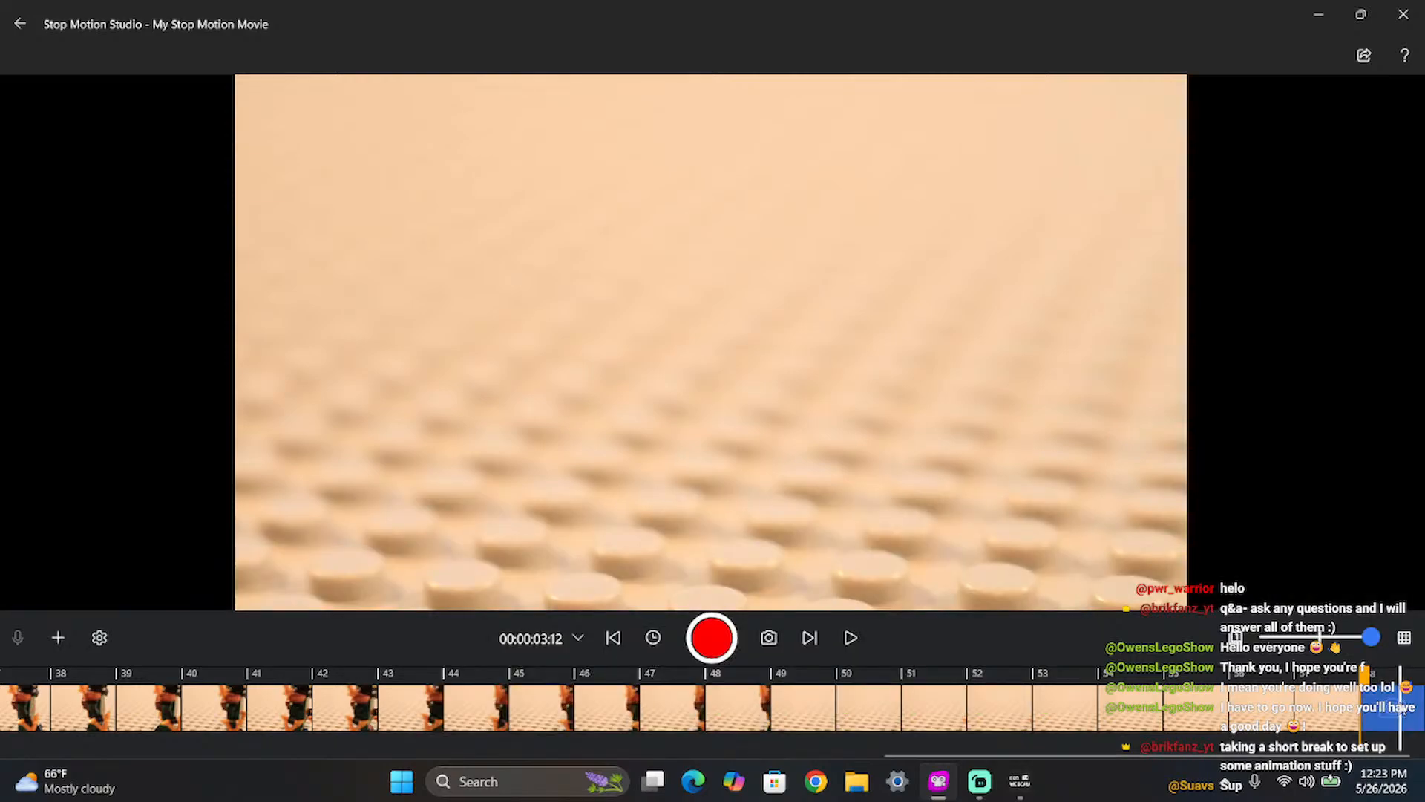
# - Close Stop Motion Studio and start it again
pyautogui.moveTo(1371, 636)
pyautogui.mouseDown()
pyautogui.moveTo(1235, 635)
pyautogui.moveTo(1371, 637)
pyautogui.mouseUp()
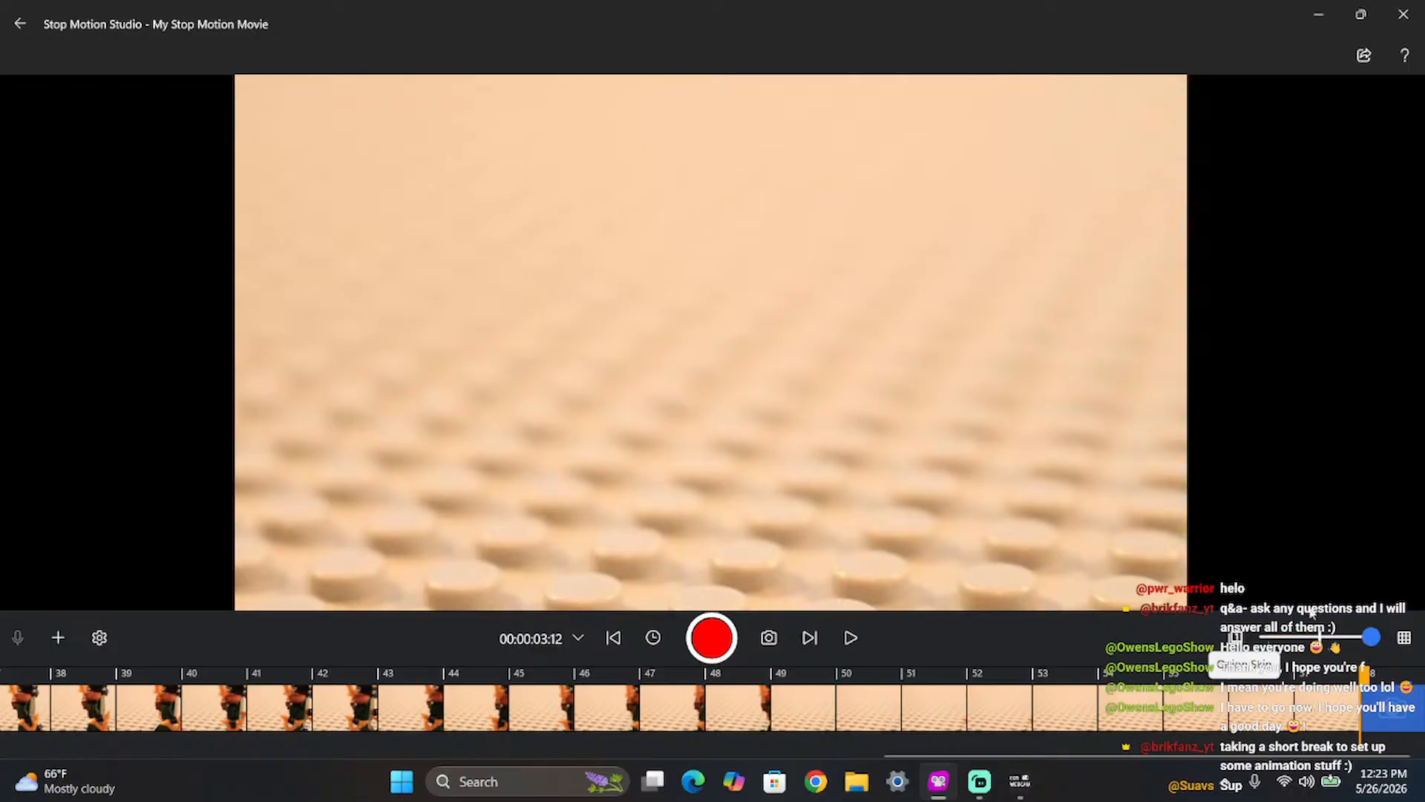
pyautogui.click(1395, 14)
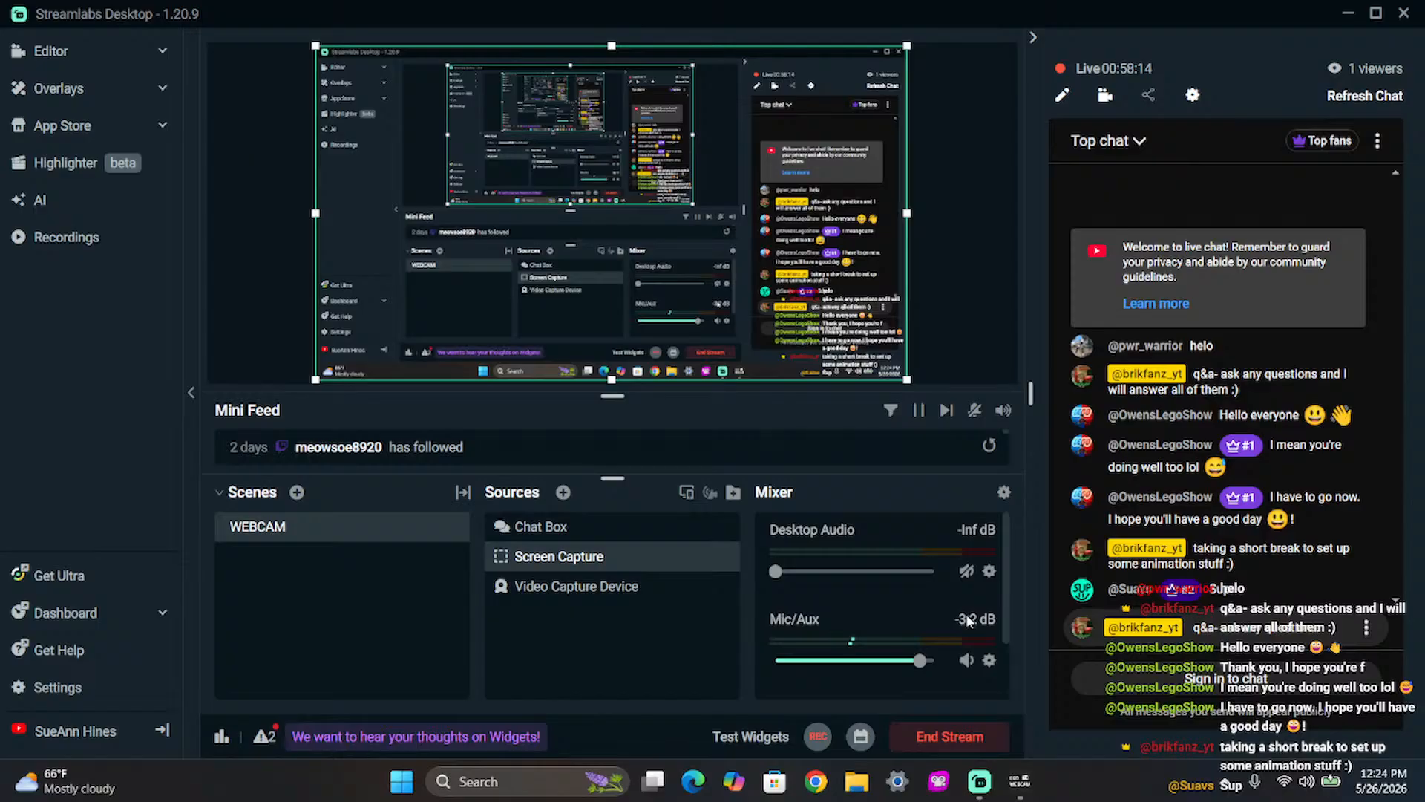
pyautogui.click(938, 793)
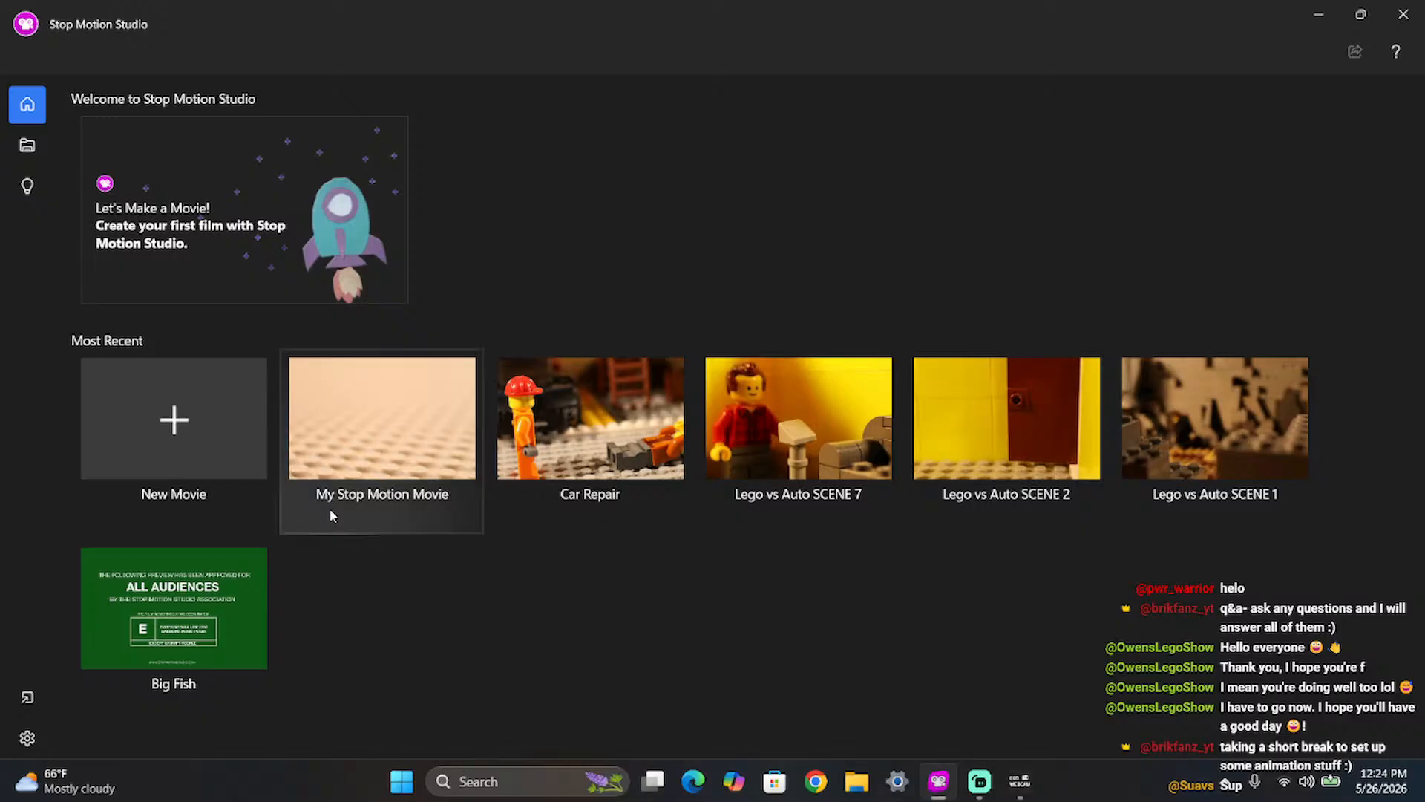
# - Create a new movie in Stop Motion Studio and set its capture source to Canon EOS 80D
pyautogui.click(229, 414)
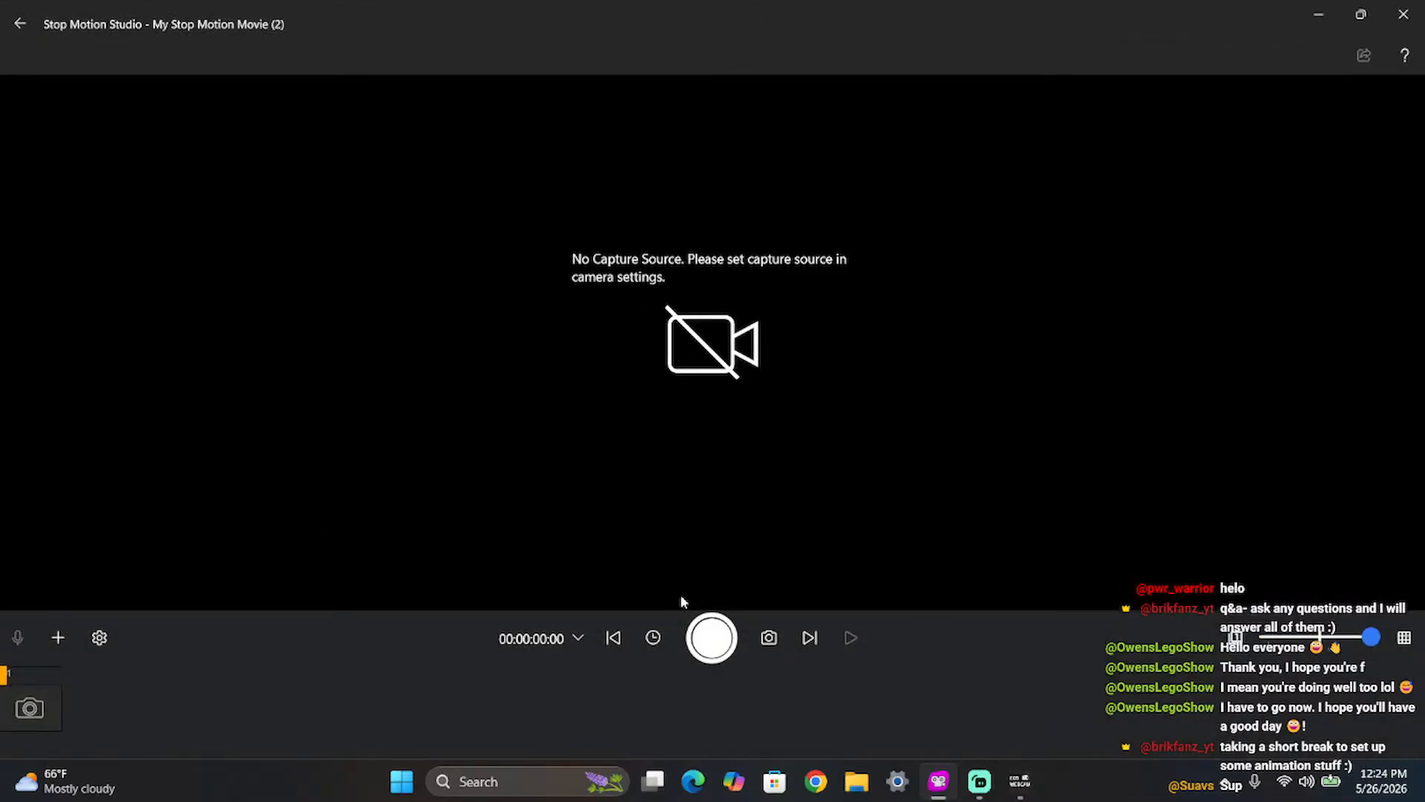
pyautogui.click(765, 644)
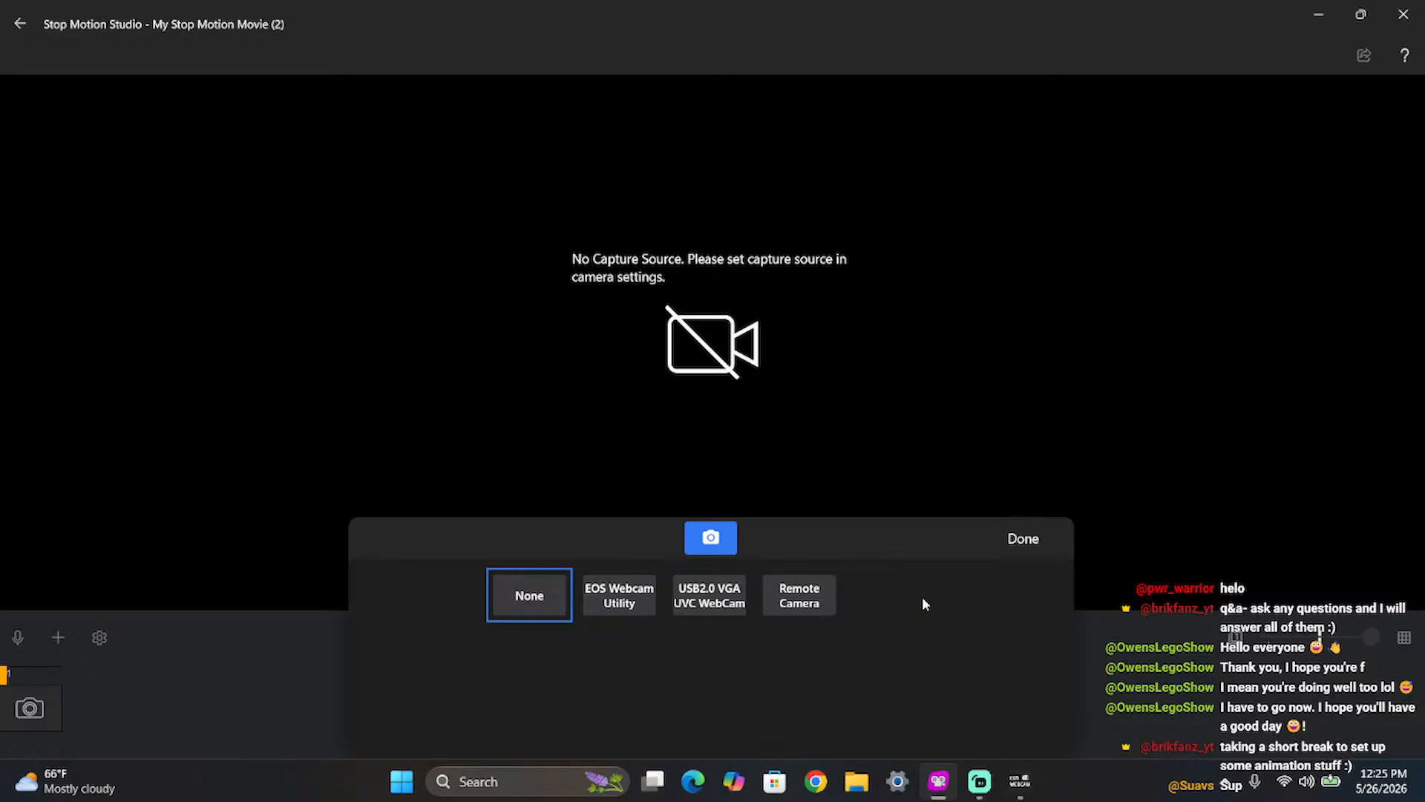
pyautogui.click(922, 595)
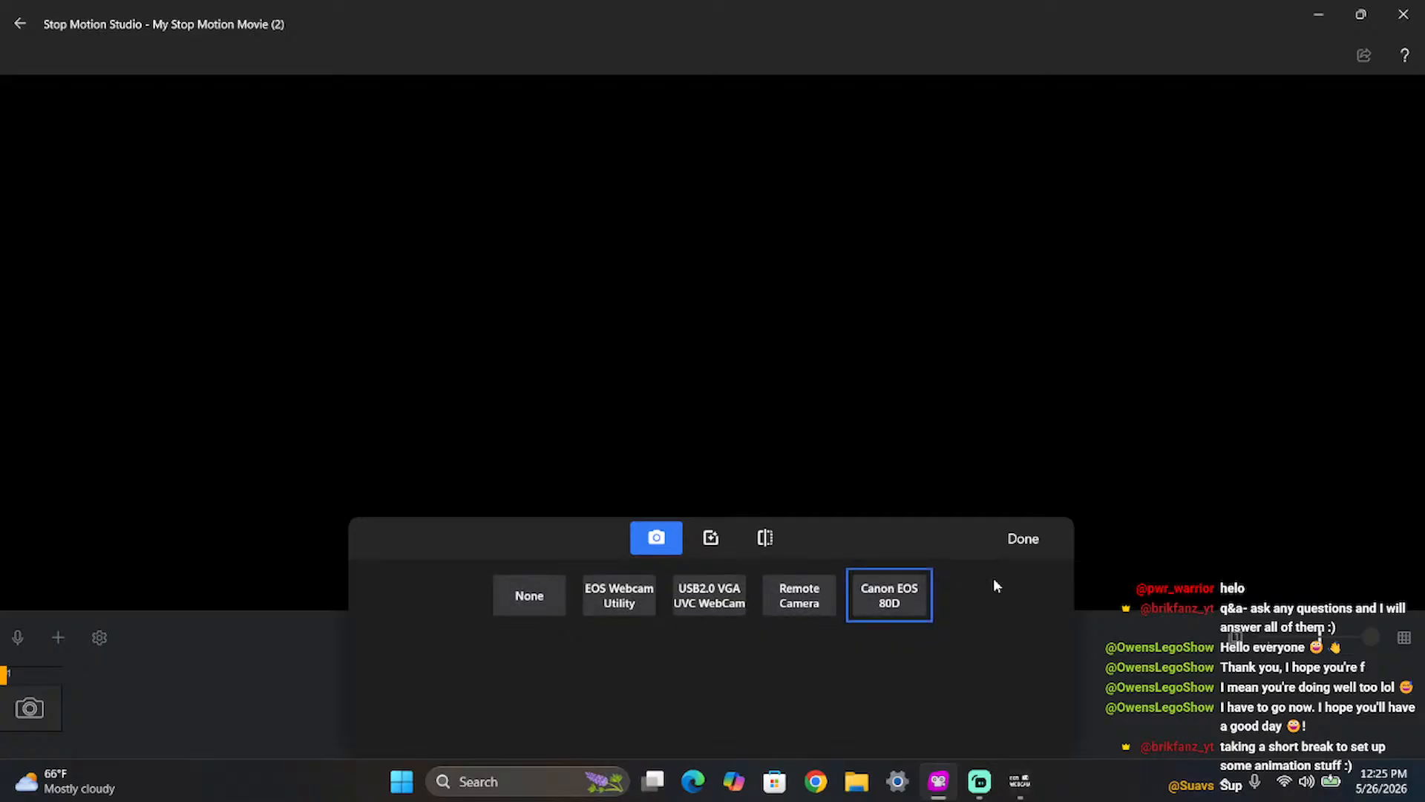
pyautogui.click(1038, 540)
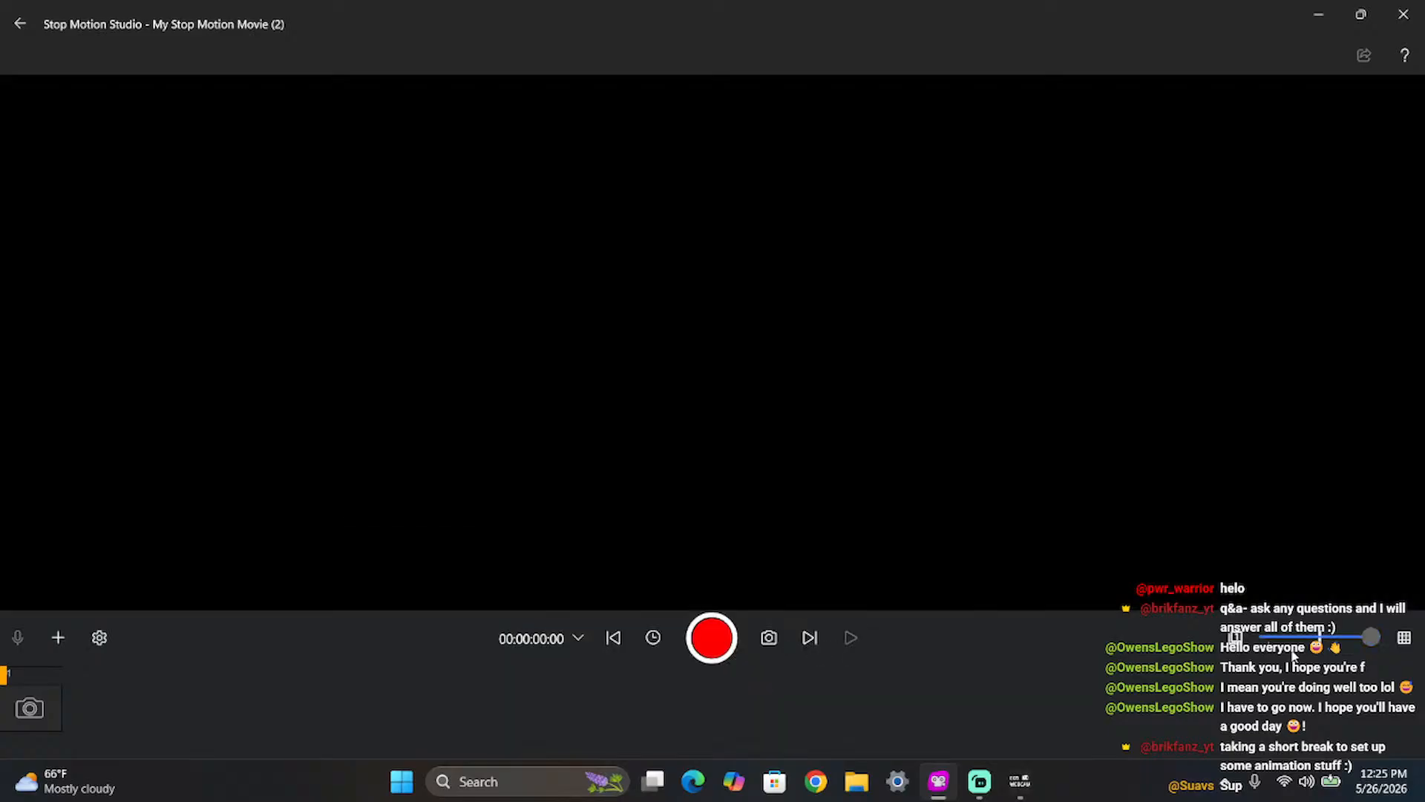
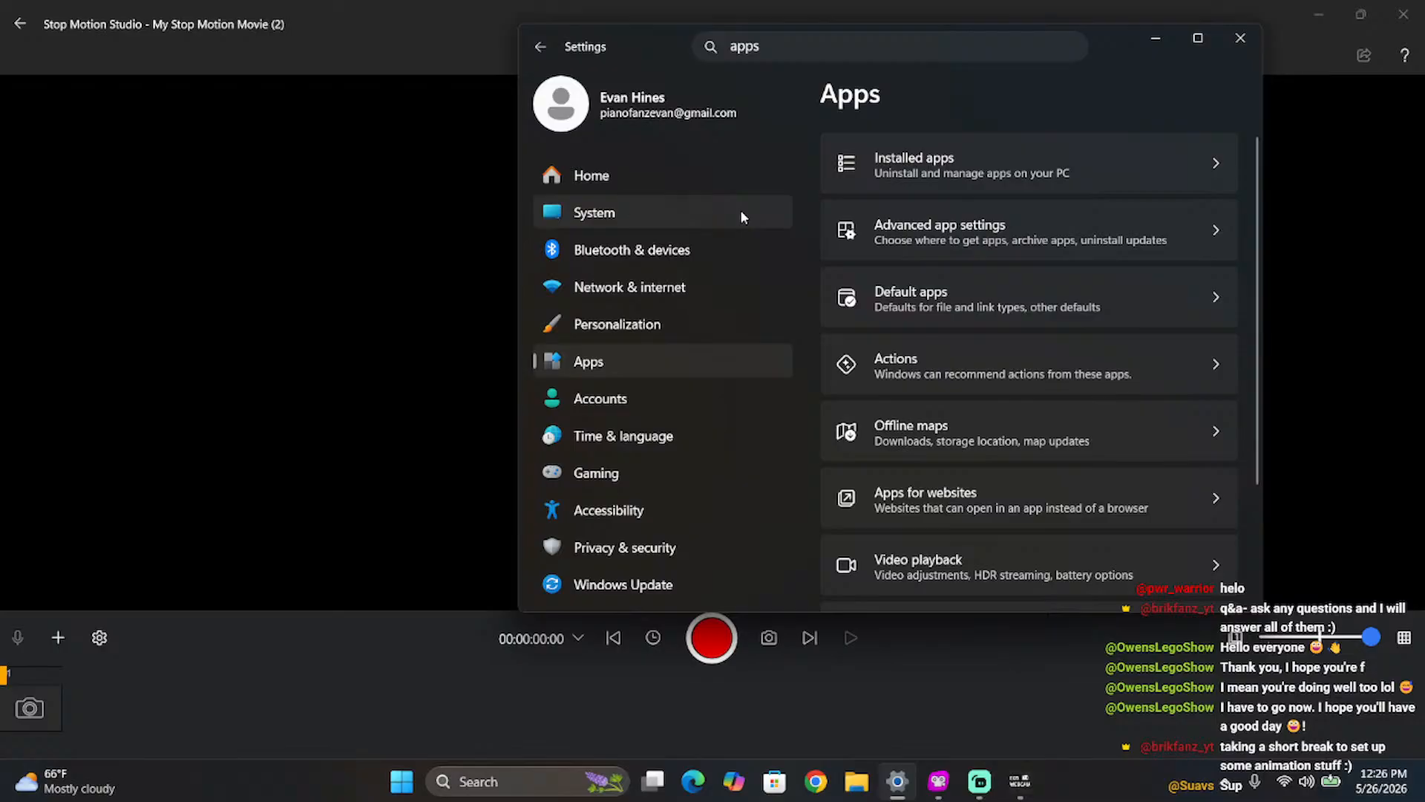
# - Open the installed apps list in Windows Settings and raise the display brightness
pyautogui.moveTo(671, 40); pyautogui.dragTo(351, 111)
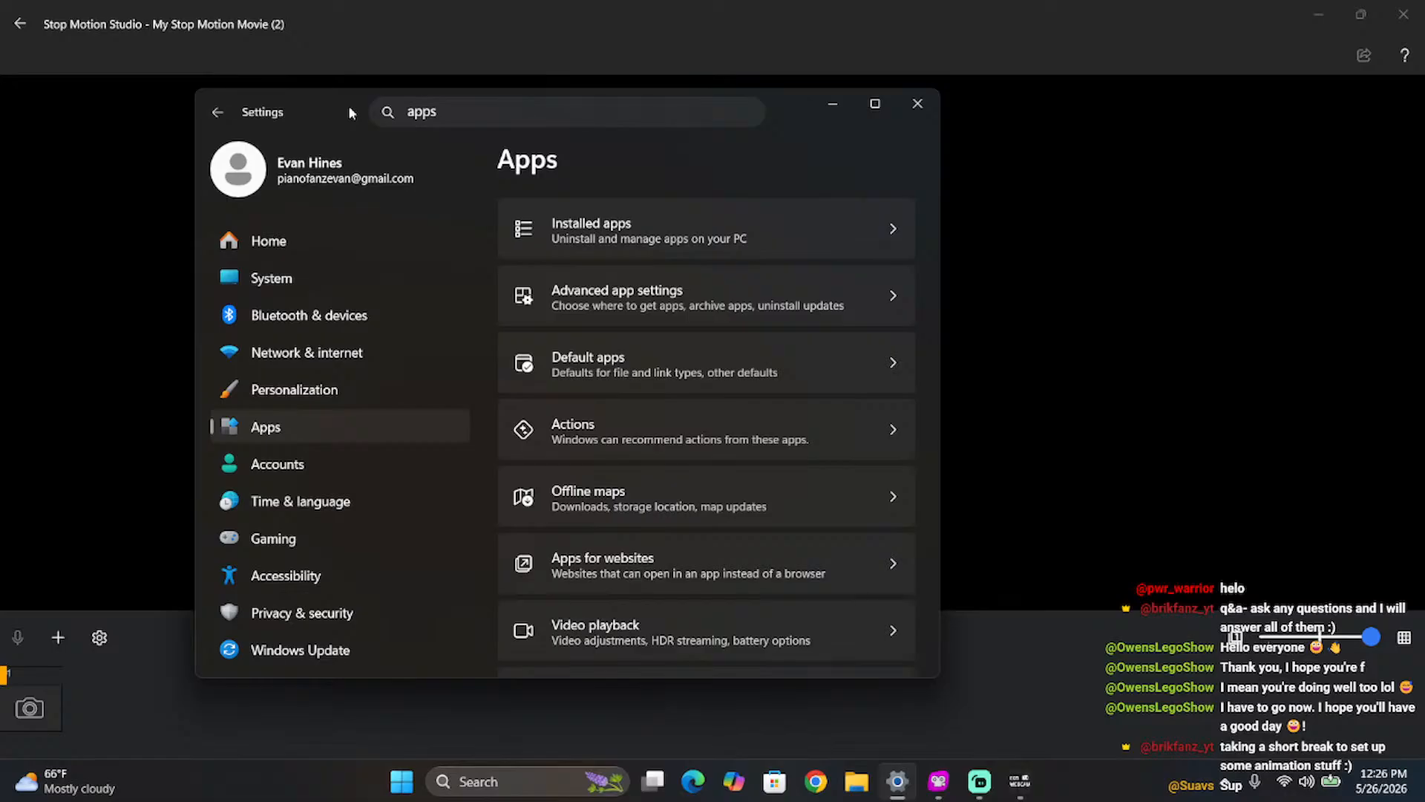
pyautogui.click(678, 255)
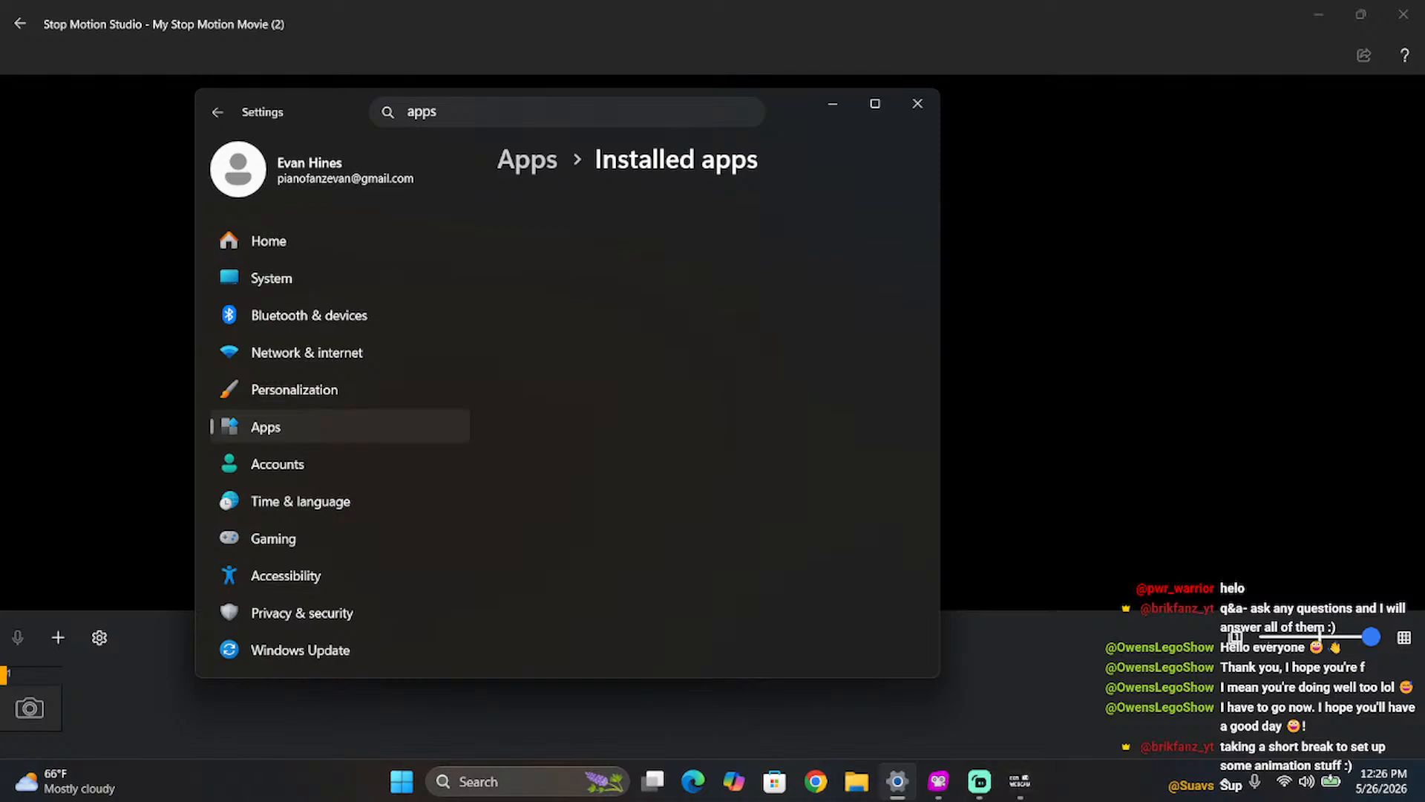
pyautogui.click(1314, 782)
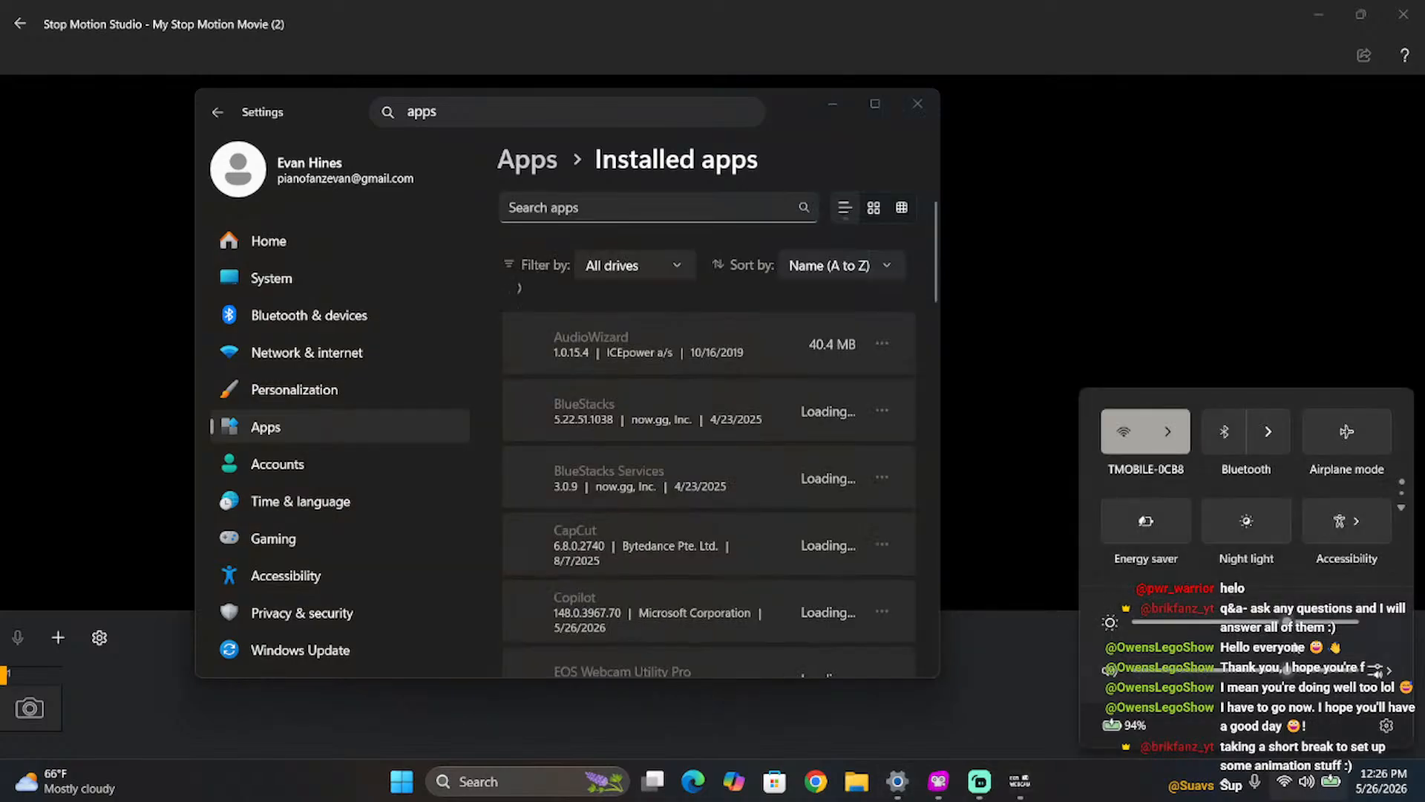
pyautogui.moveTo(1311, 630); pyautogui.dragTo(1381, 661)
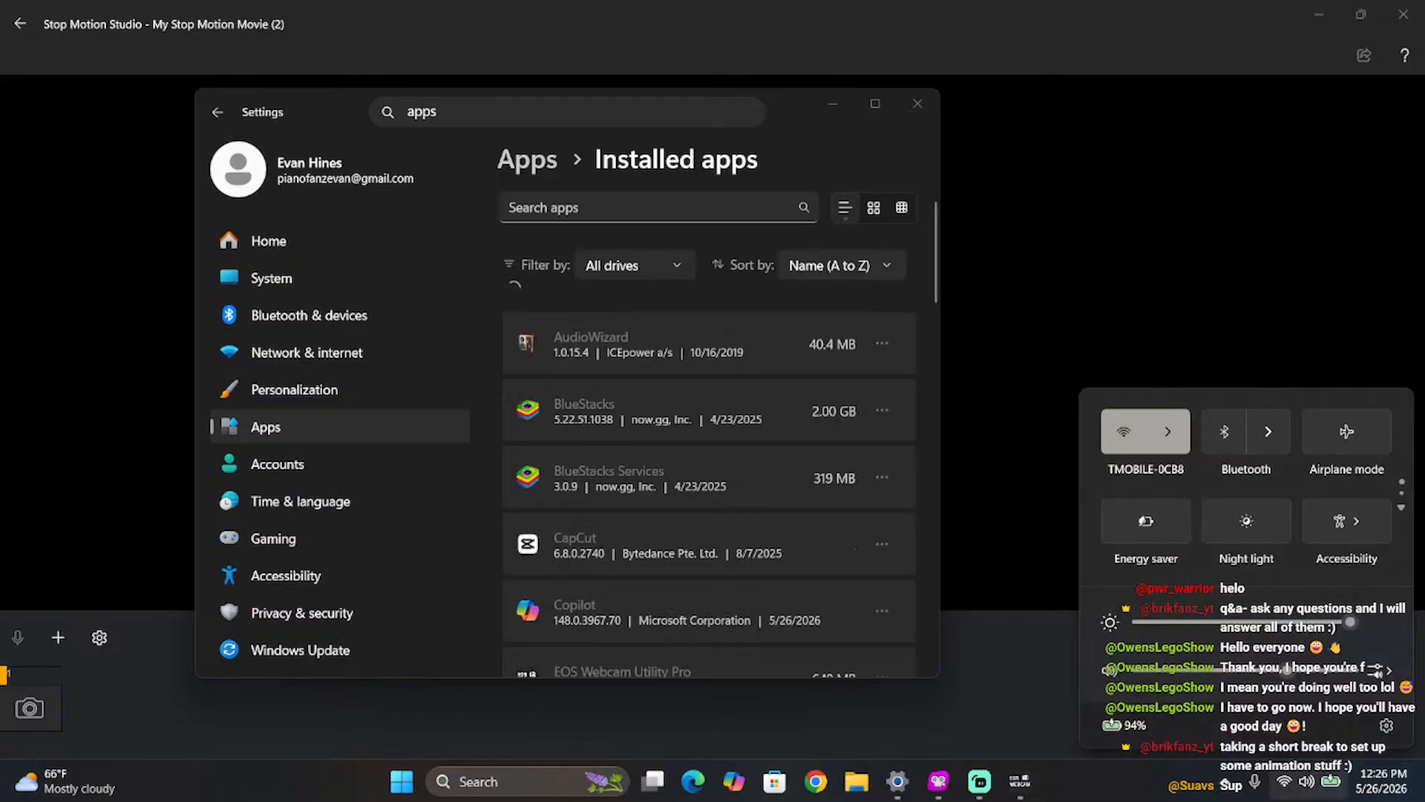
pyautogui.click(736, 405)
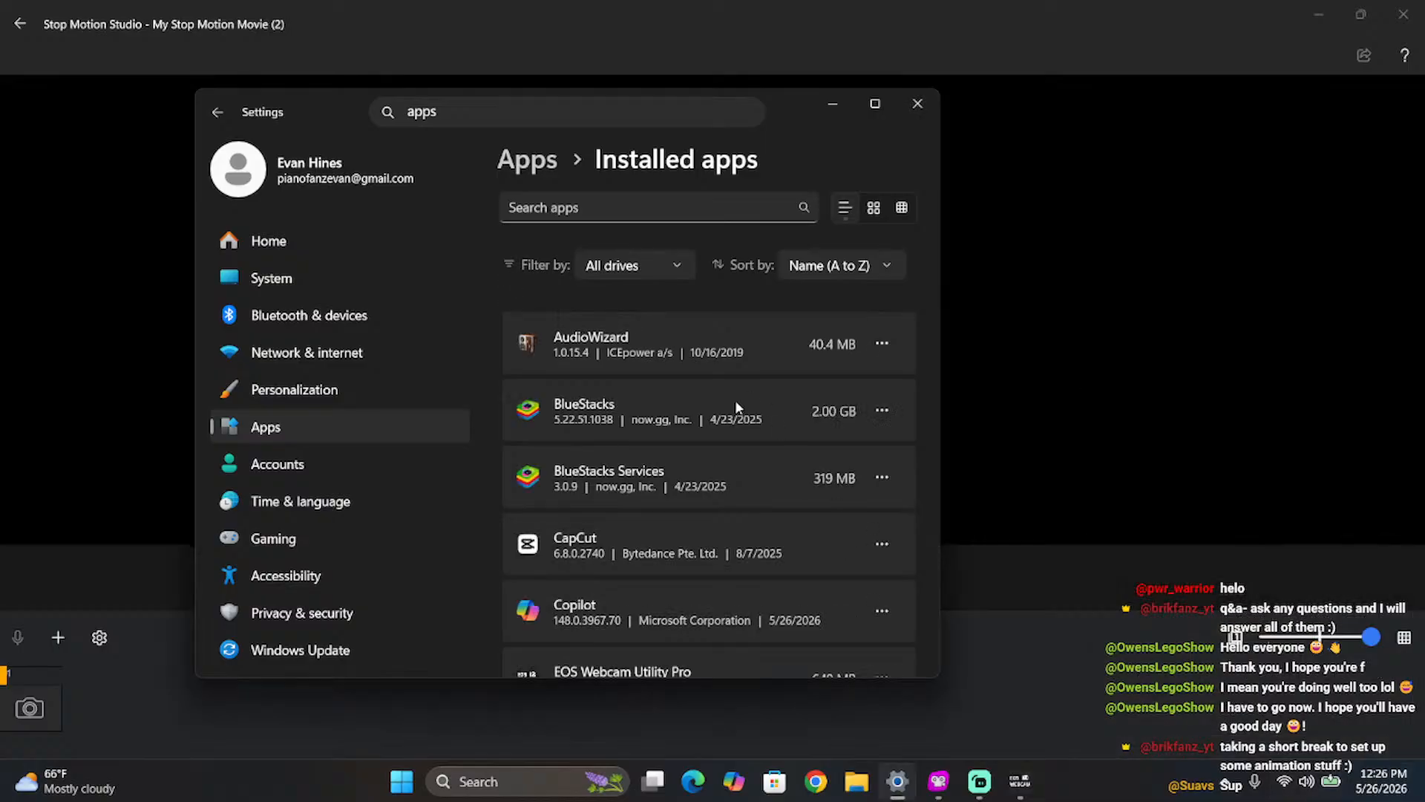
# - Find Stop Motion Studio Pro among the installed apps and open its advanced options
pyautogui.scroll(-2, 735, 400)
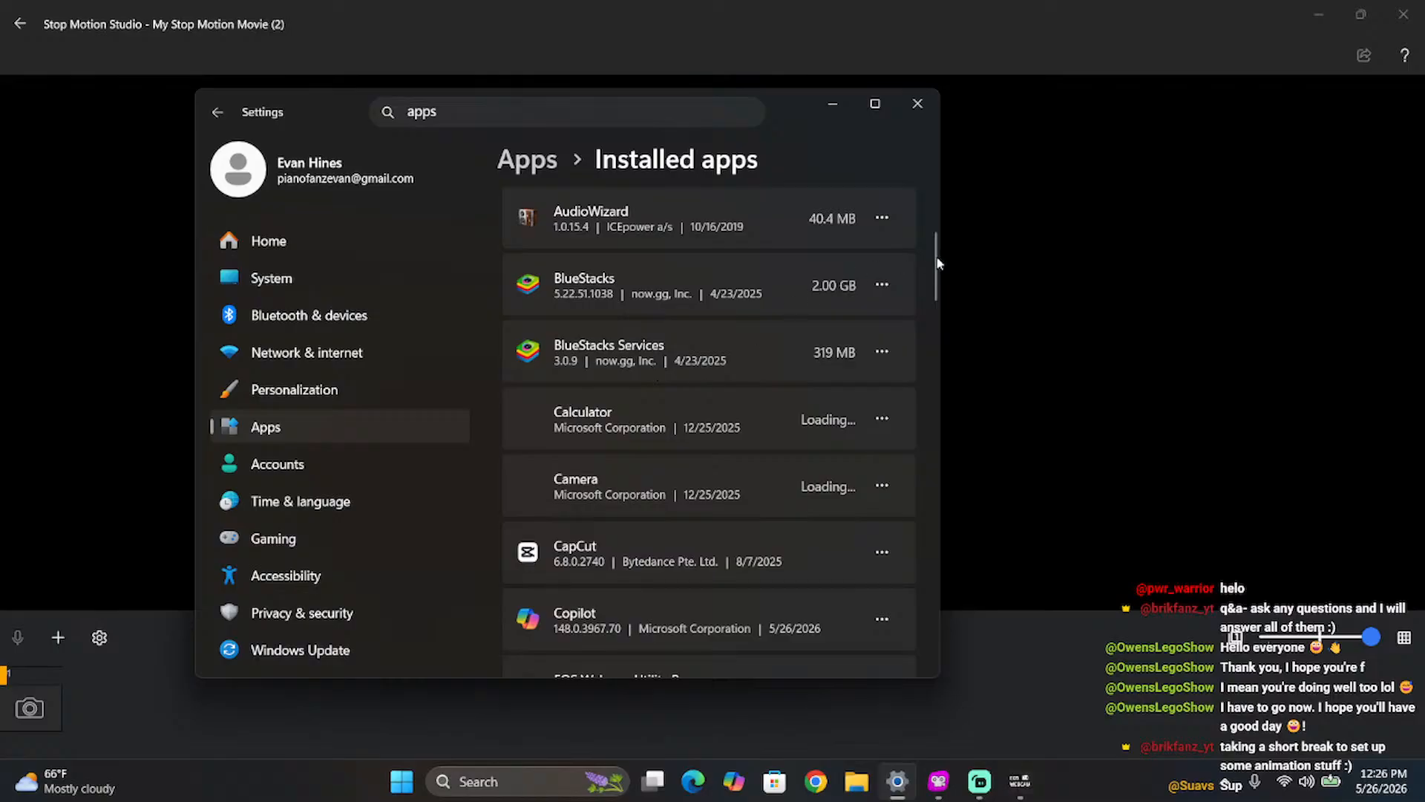
pyautogui.scroll(-3, 936, 256)
pyautogui.scroll(-15, 800, 413)
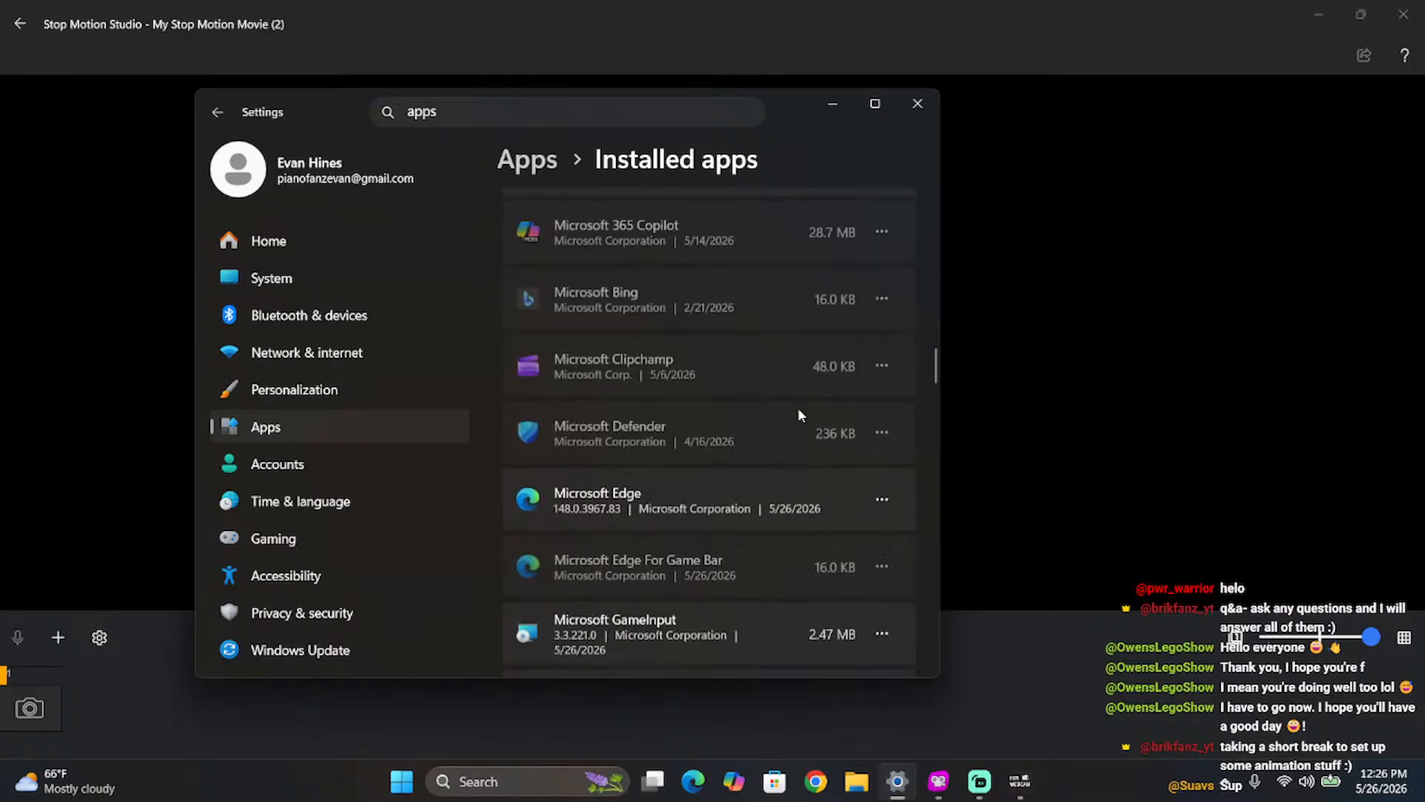
pyautogui.scroll(-7, 800, 414)
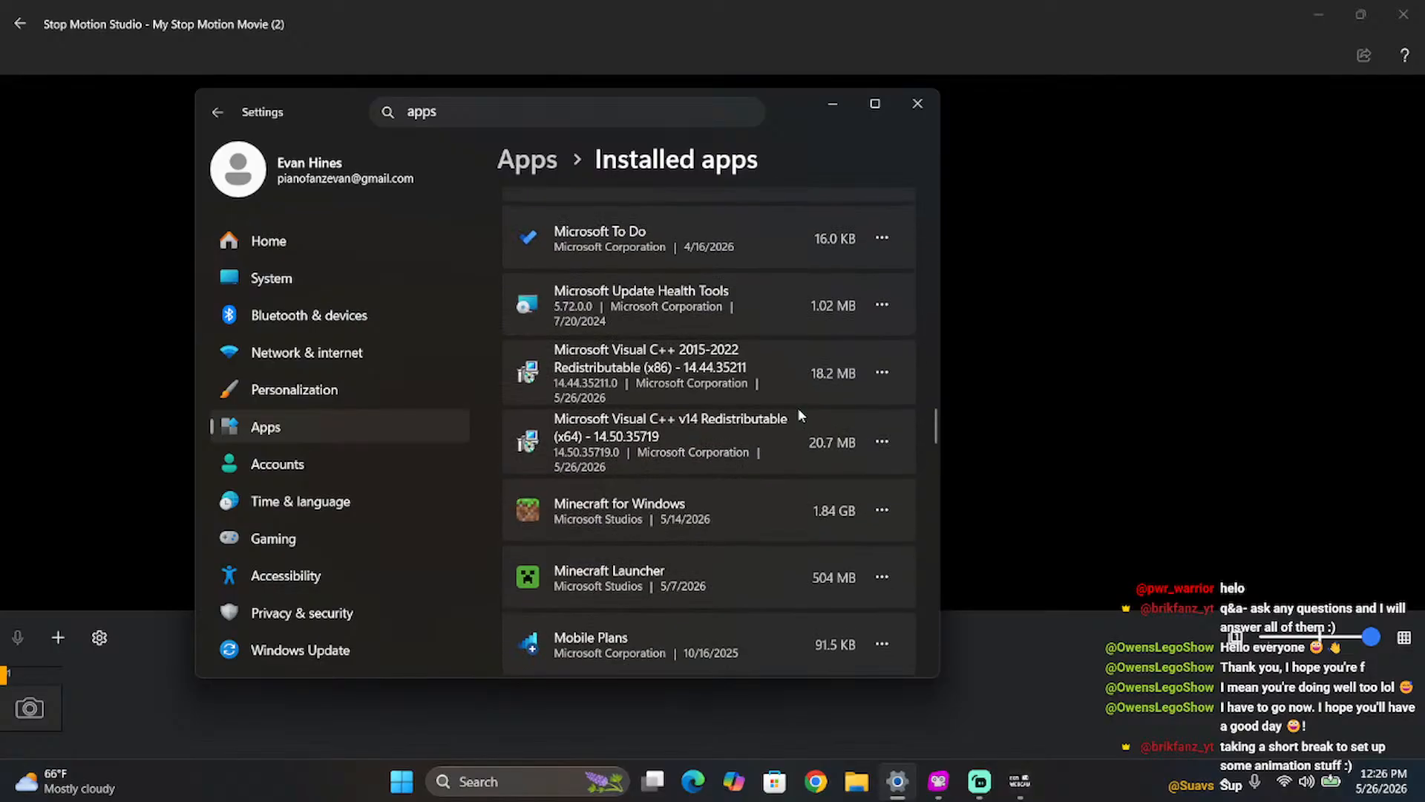
pyautogui.scroll(-12, 799, 414)
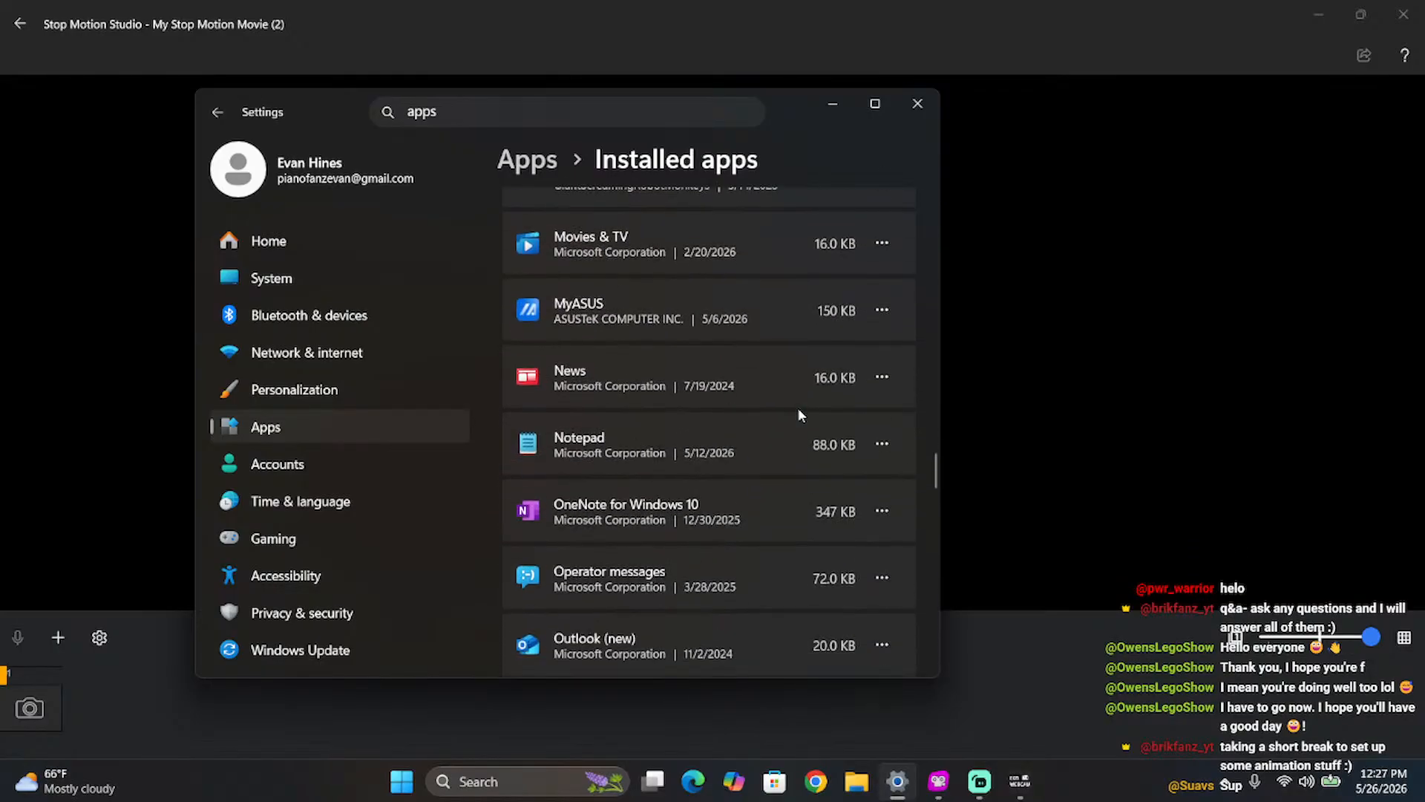
pyautogui.scroll(-12, 799, 415)
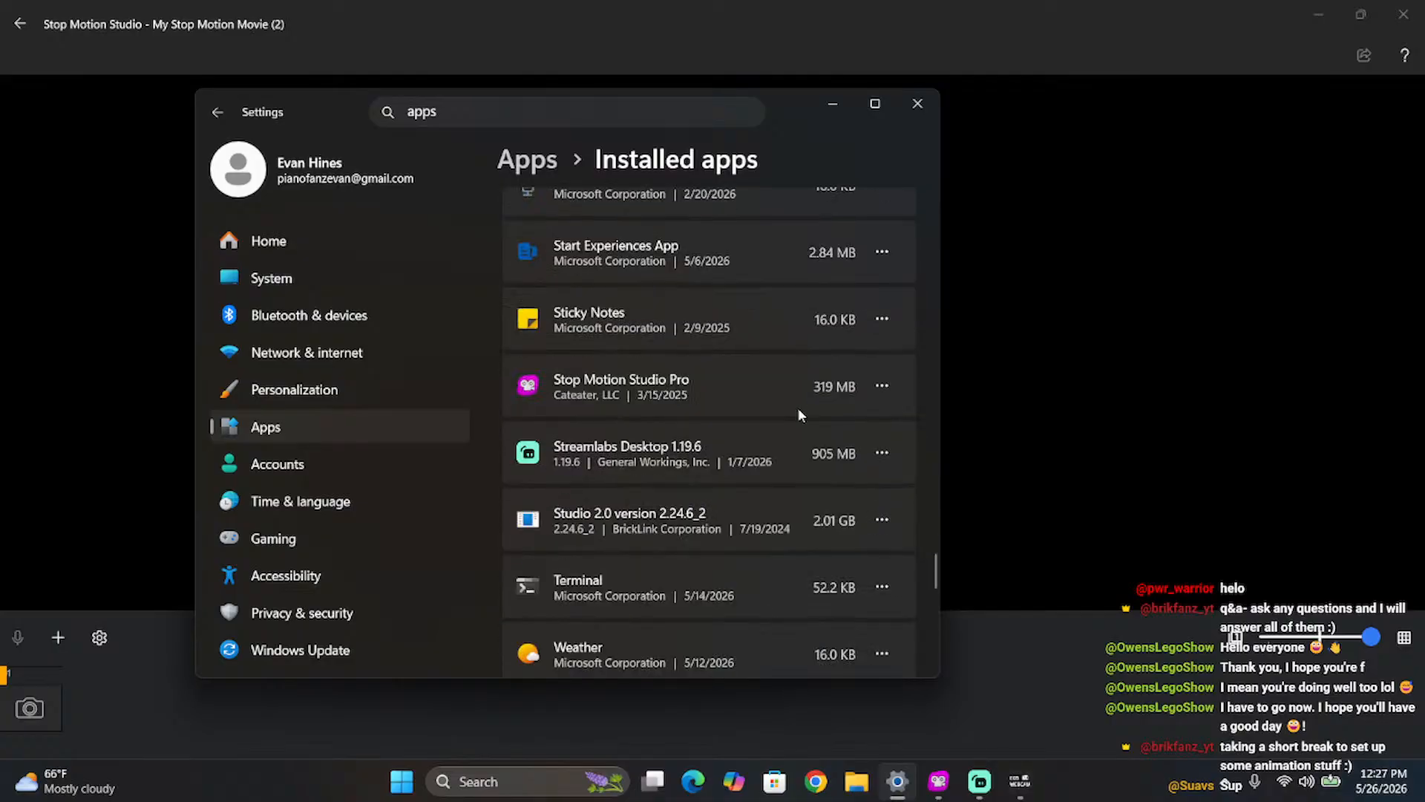
pyautogui.click(883, 386)
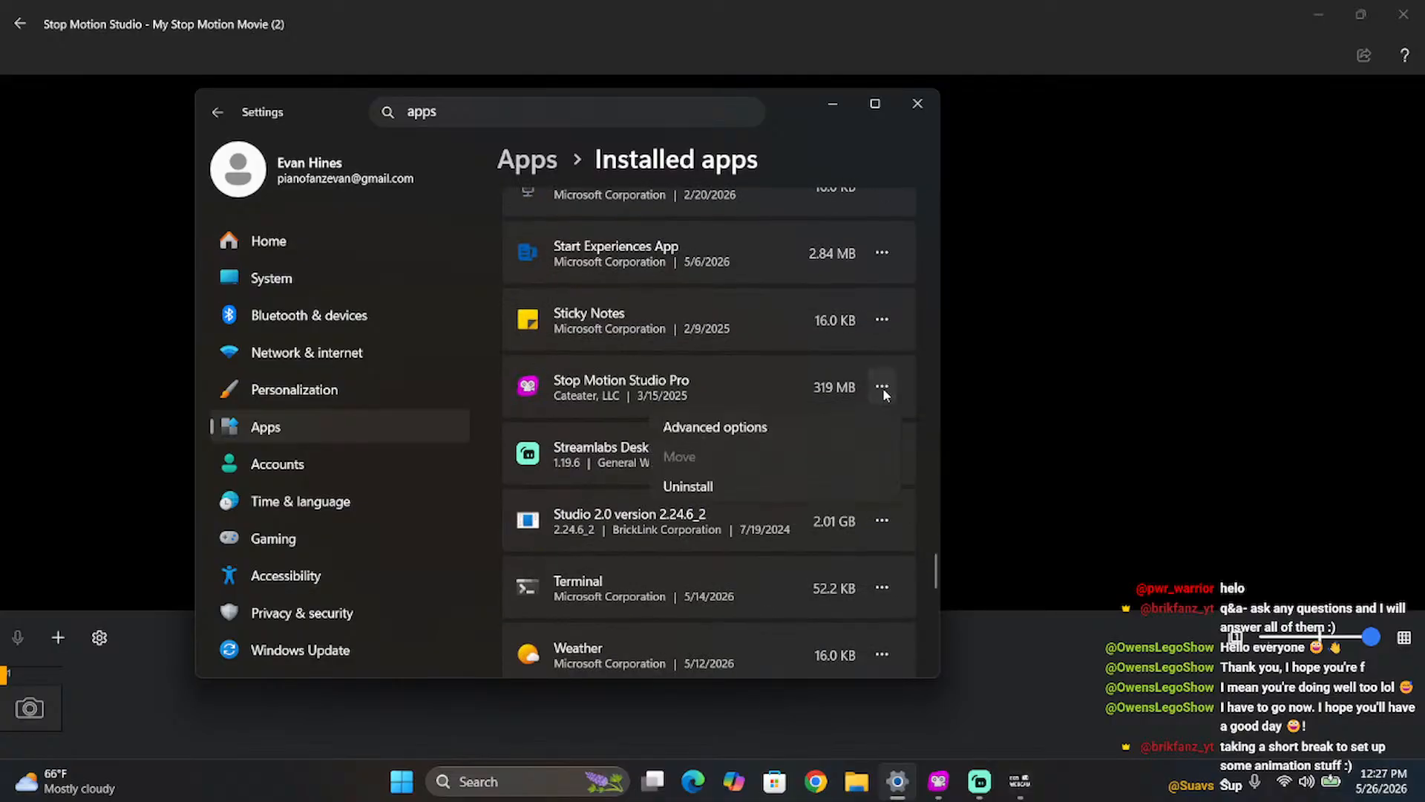
pyautogui.click(776, 375)
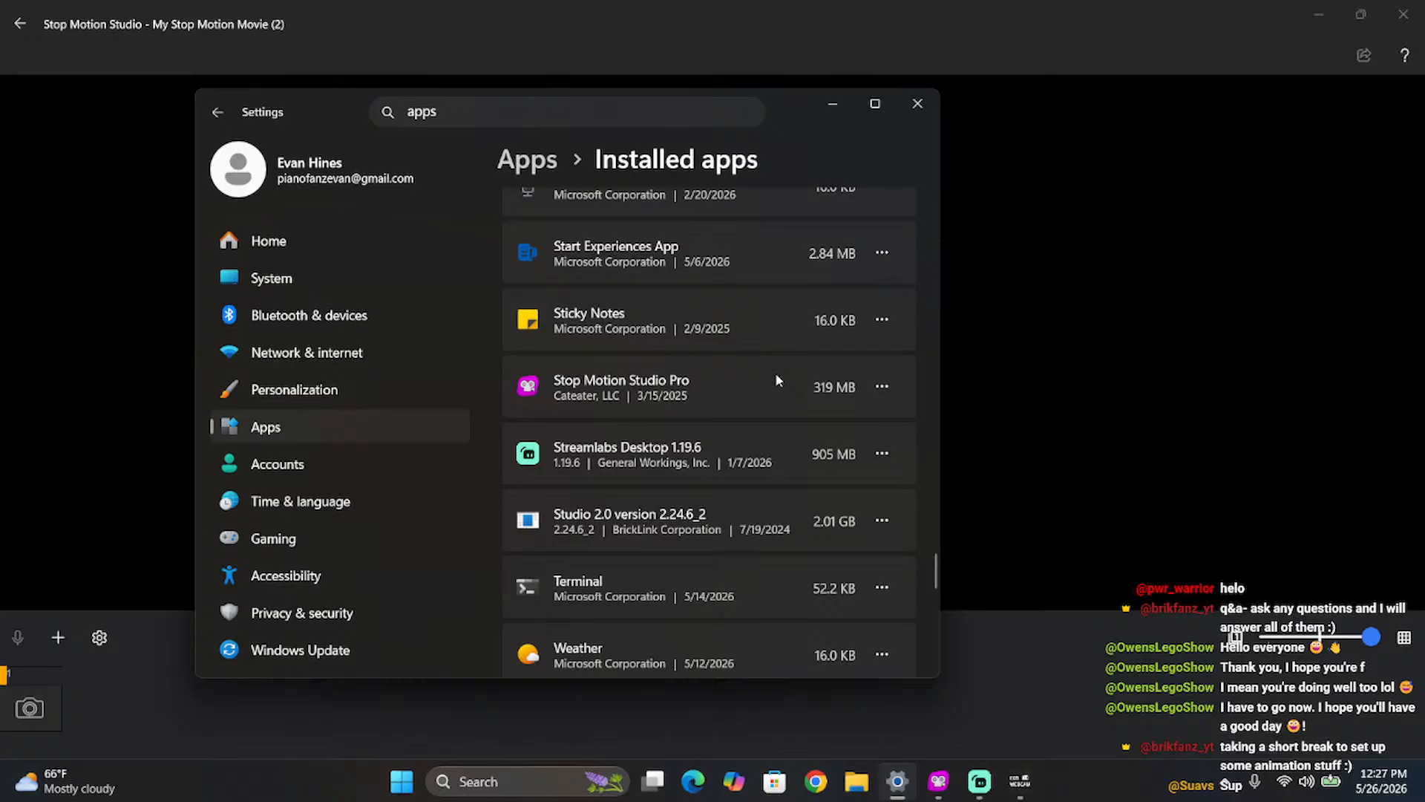
pyautogui.click(881, 388)
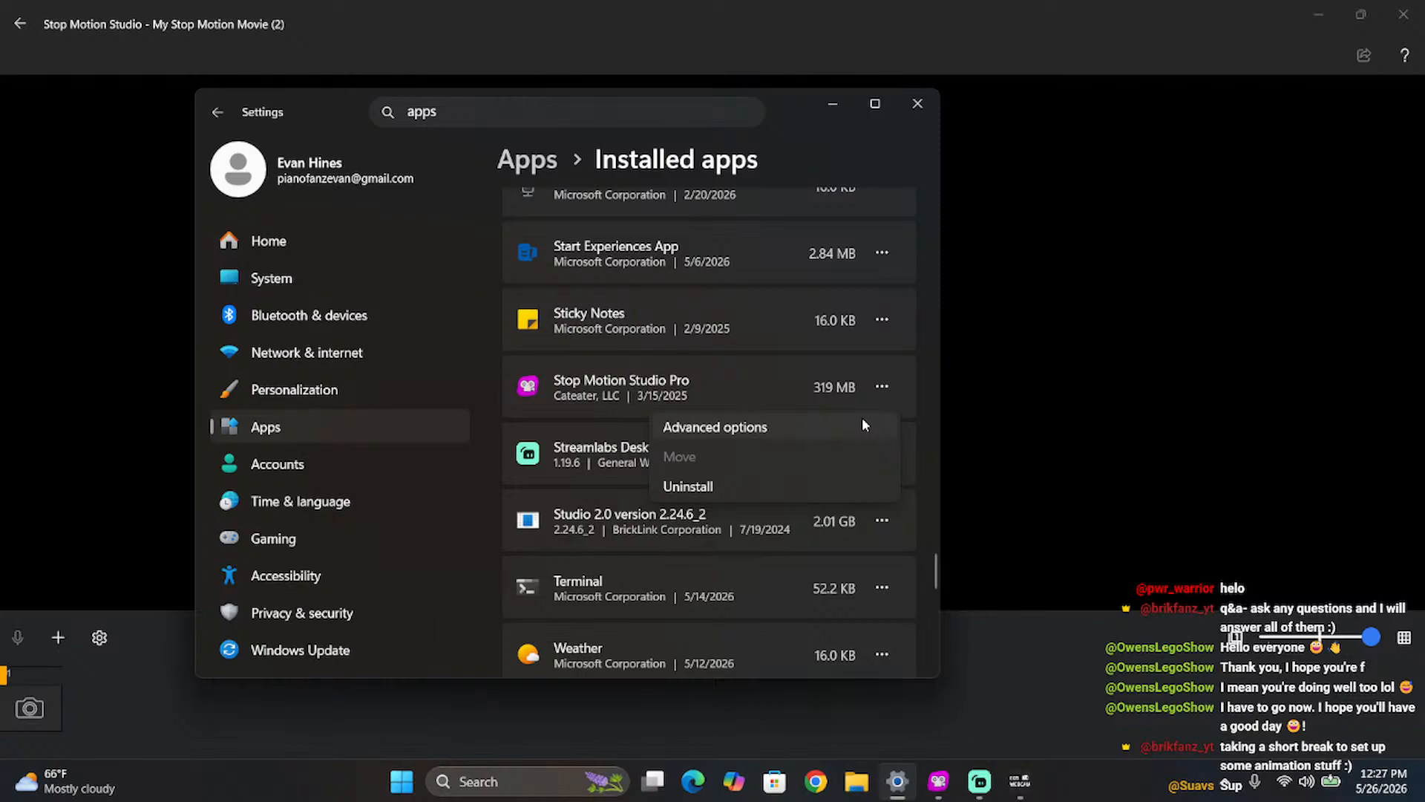
pyautogui.click(863, 425)
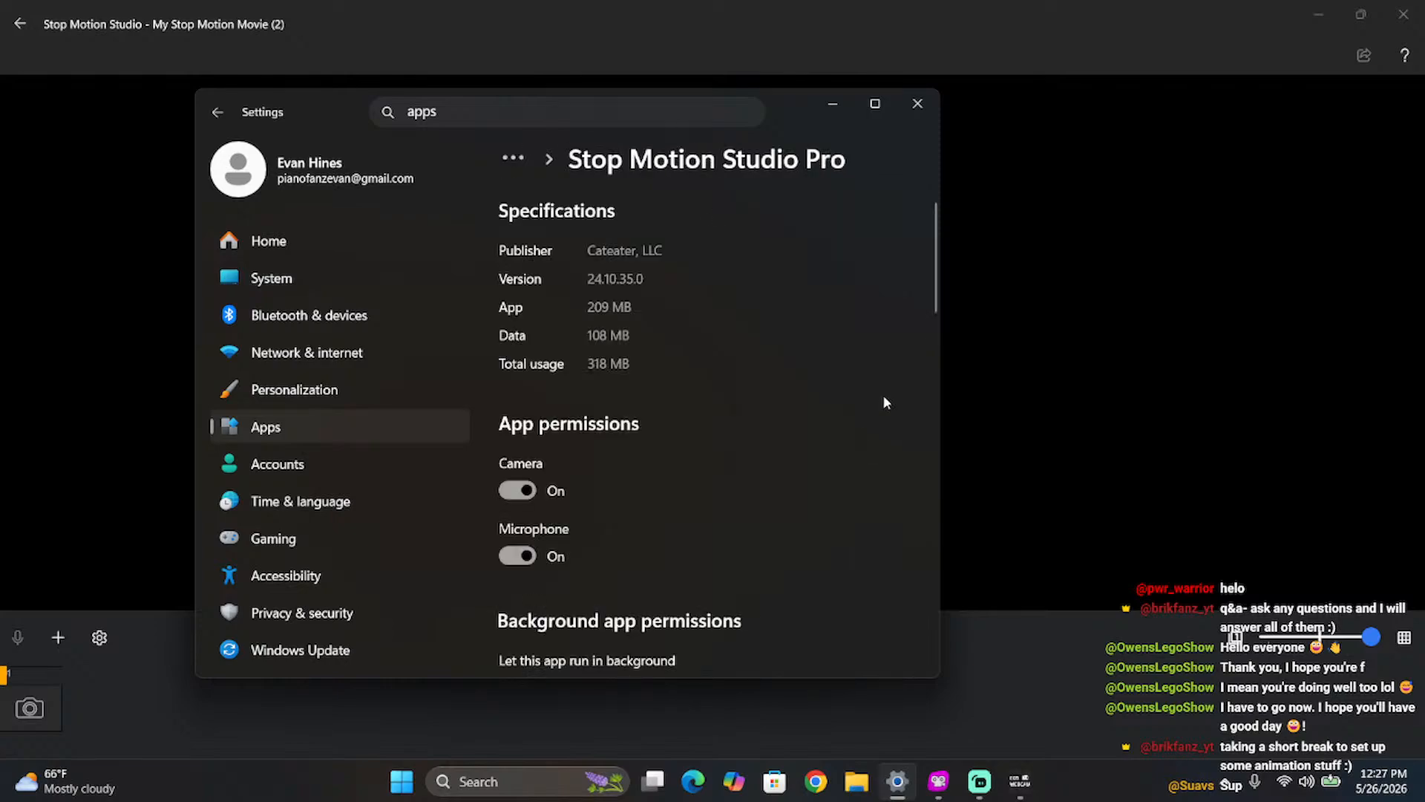
# - Try to repair Stop Motion Studio Pro without resetting its app data
pyautogui.scroll(-3, 583, 484)
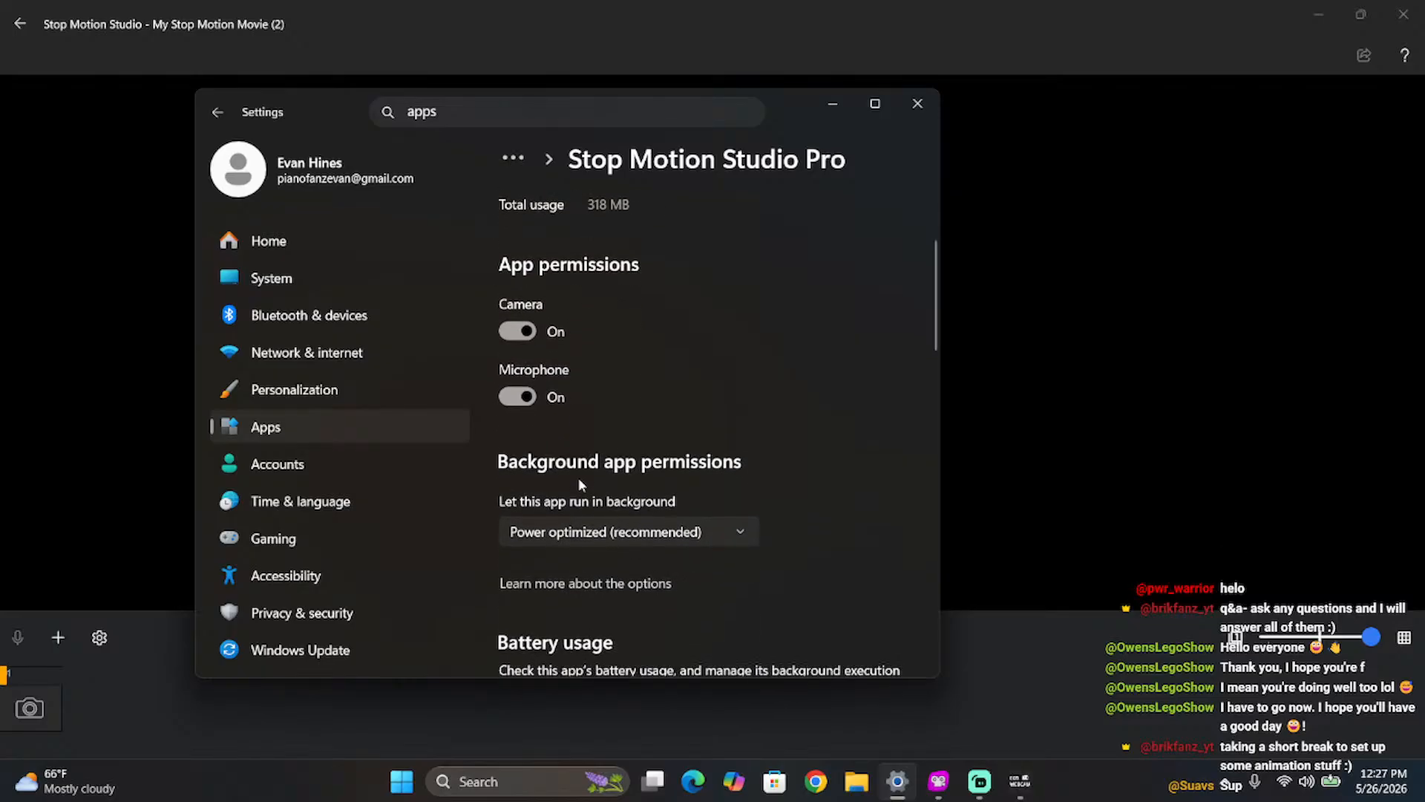
pyautogui.scroll(-9, 580, 483)
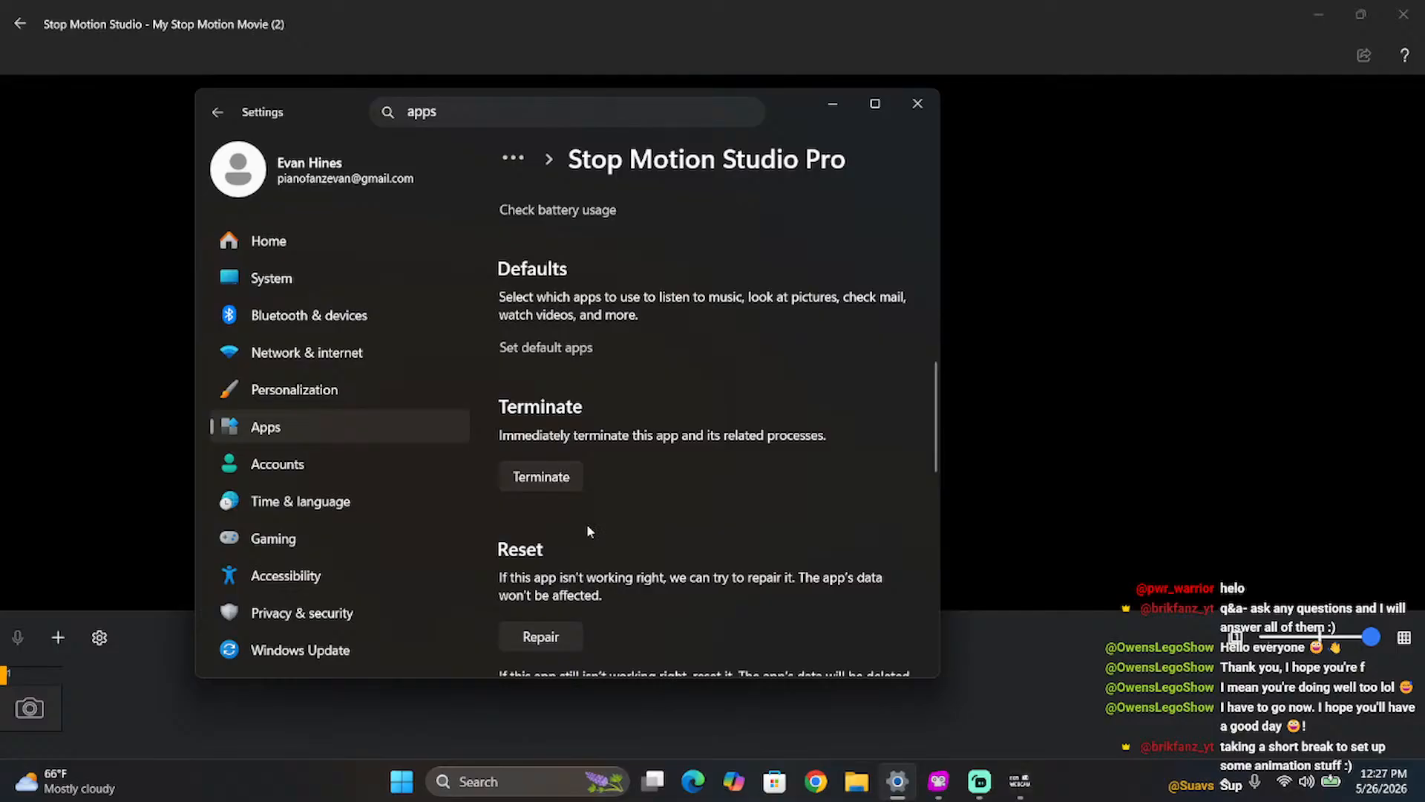
pyautogui.scroll(-1, 586, 523)
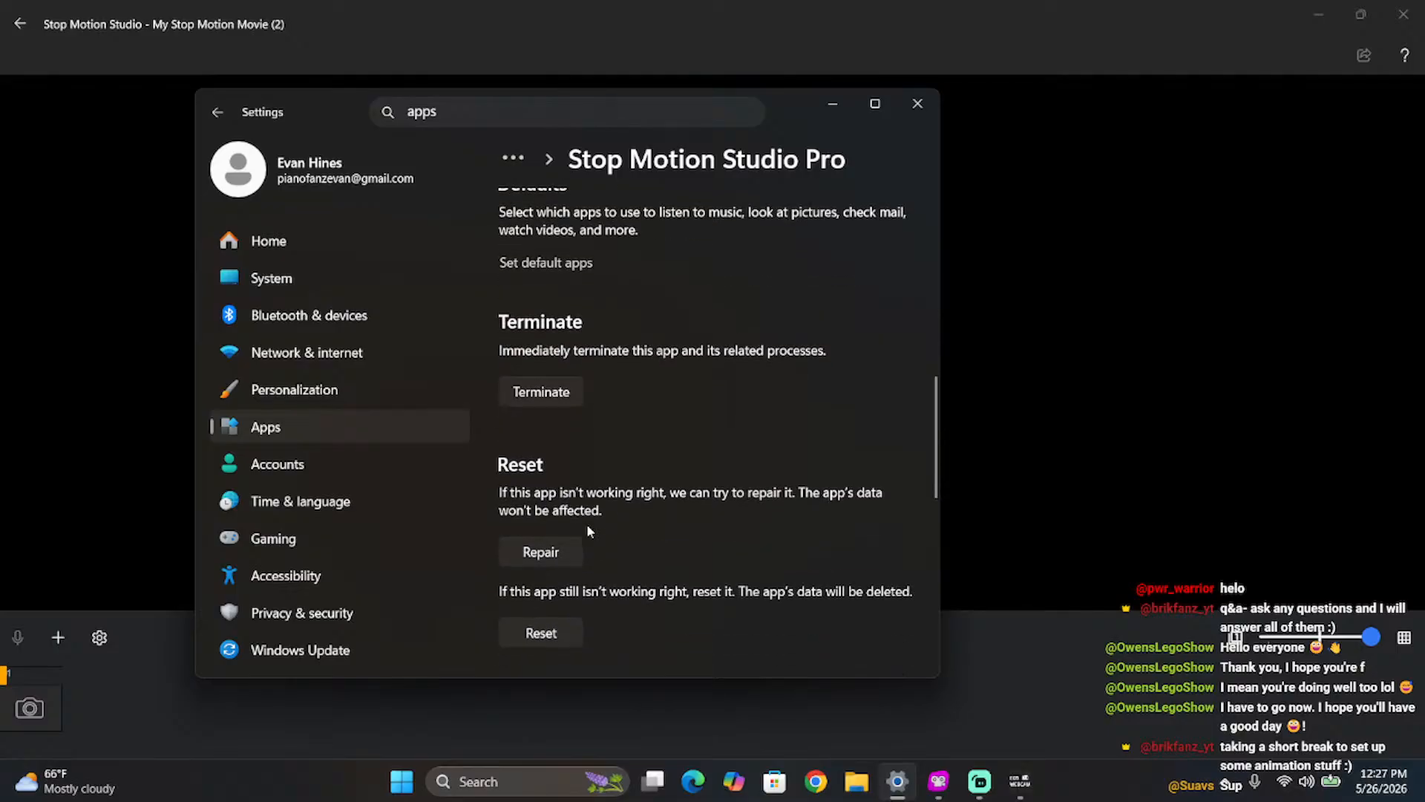
pyautogui.click(553, 553)
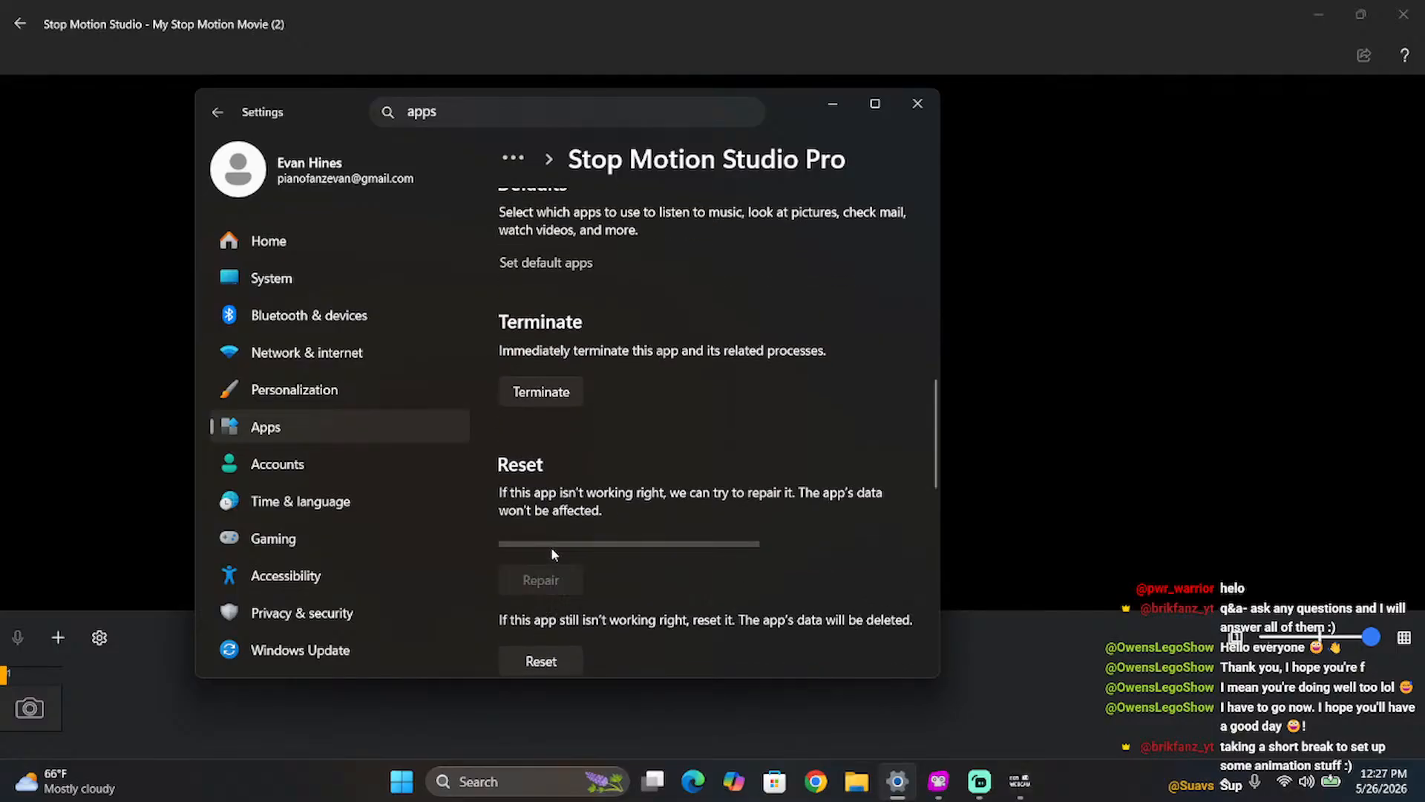
pyautogui.scroll(-2, 568, 580)
pyautogui.scroll(-1, 567, 581)
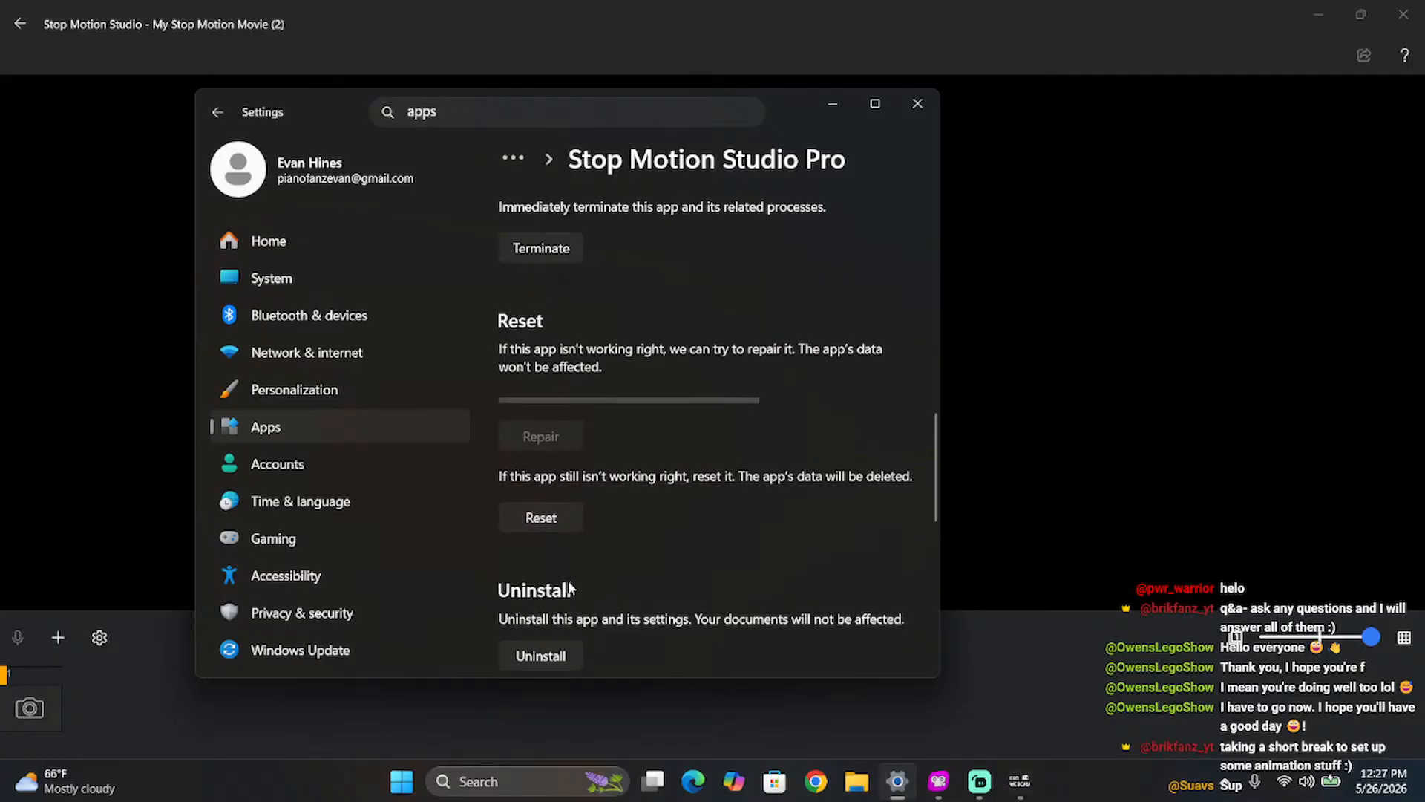
pyautogui.scroll(1, 574, 523)
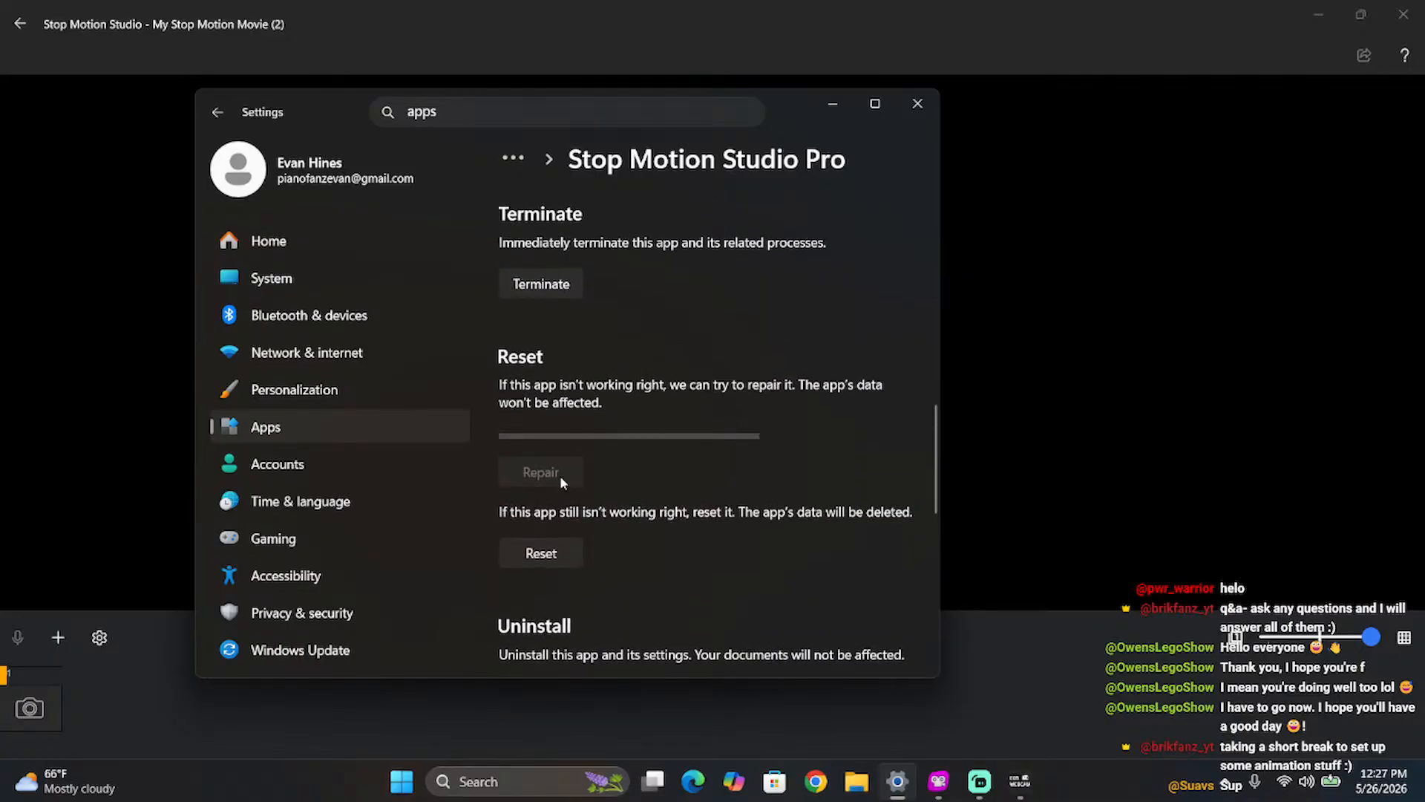
# - Check the livestream in Streamlabs Desktop and return to the Stop Motion Studio Pro page in Windows Settings
pyautogui.moveTo(977, 795)
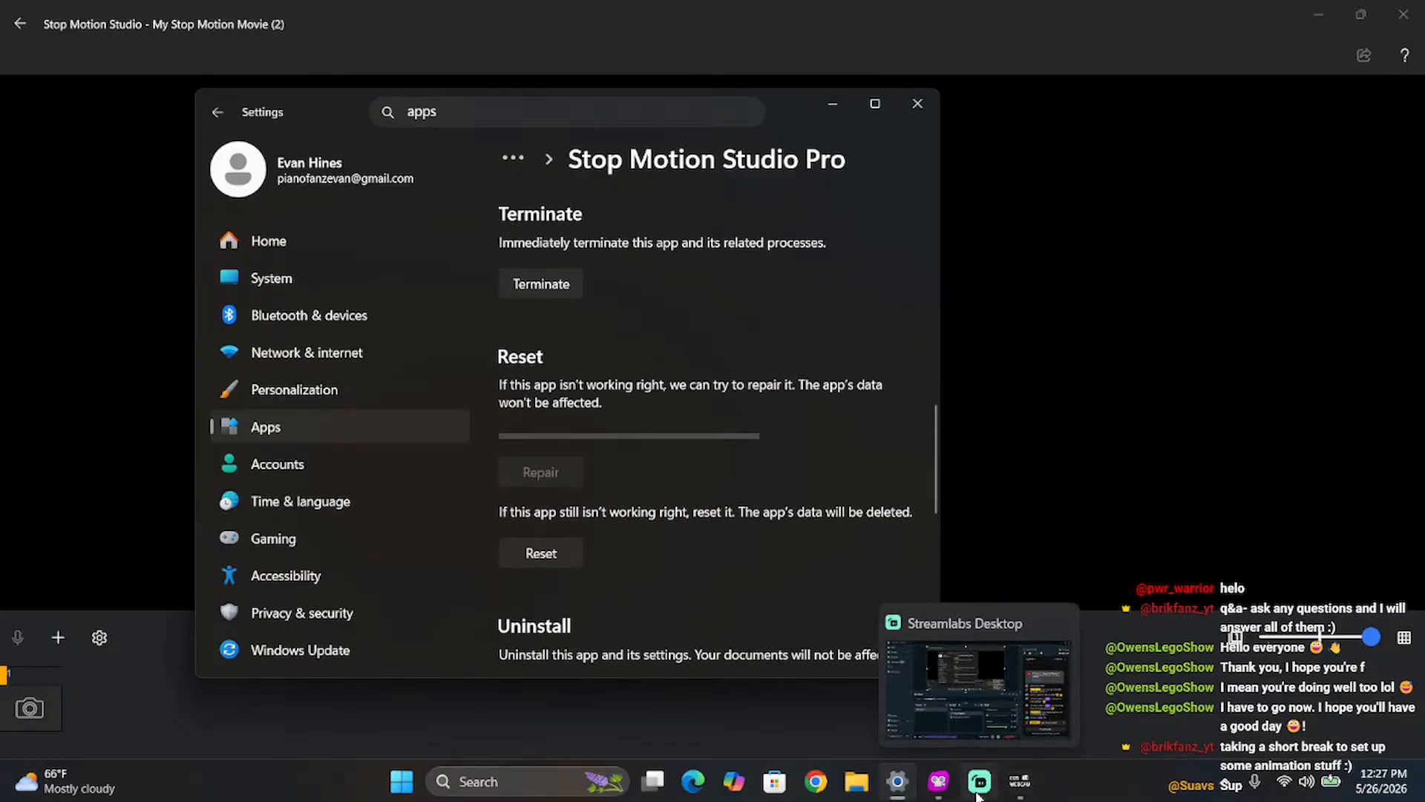
pyautogui.click(980, 783)
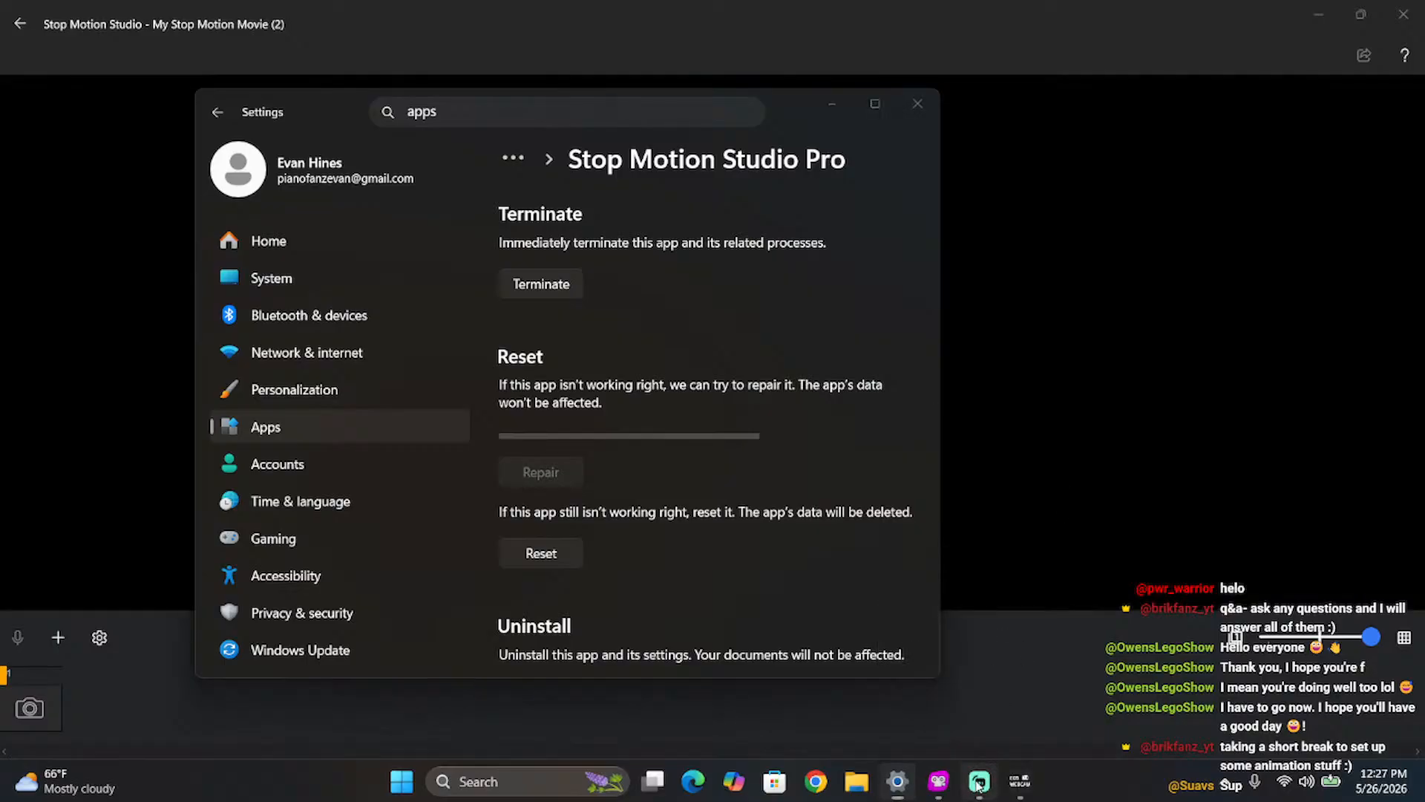
pyautogui.moveTo(902, 791)
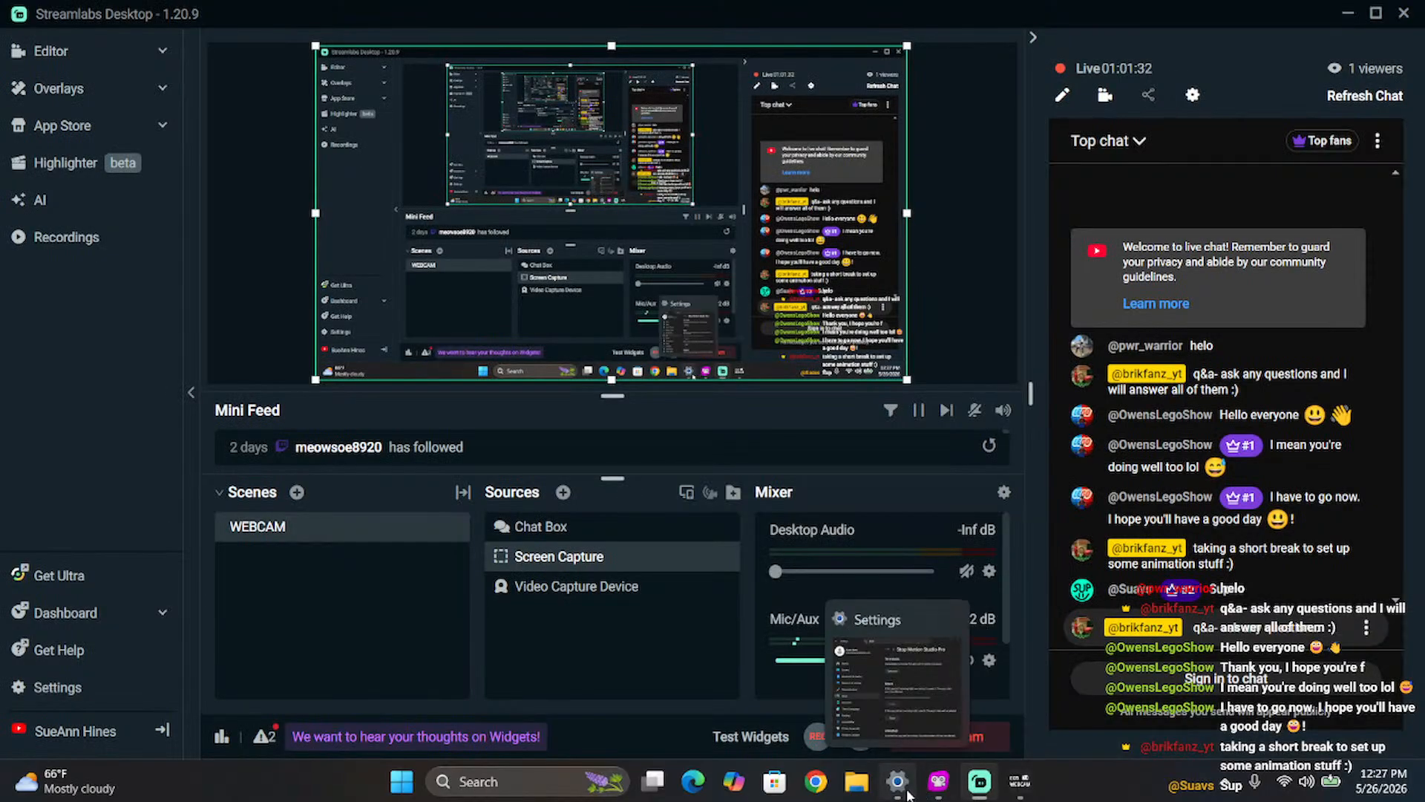
pyautogui.click(903, 789)
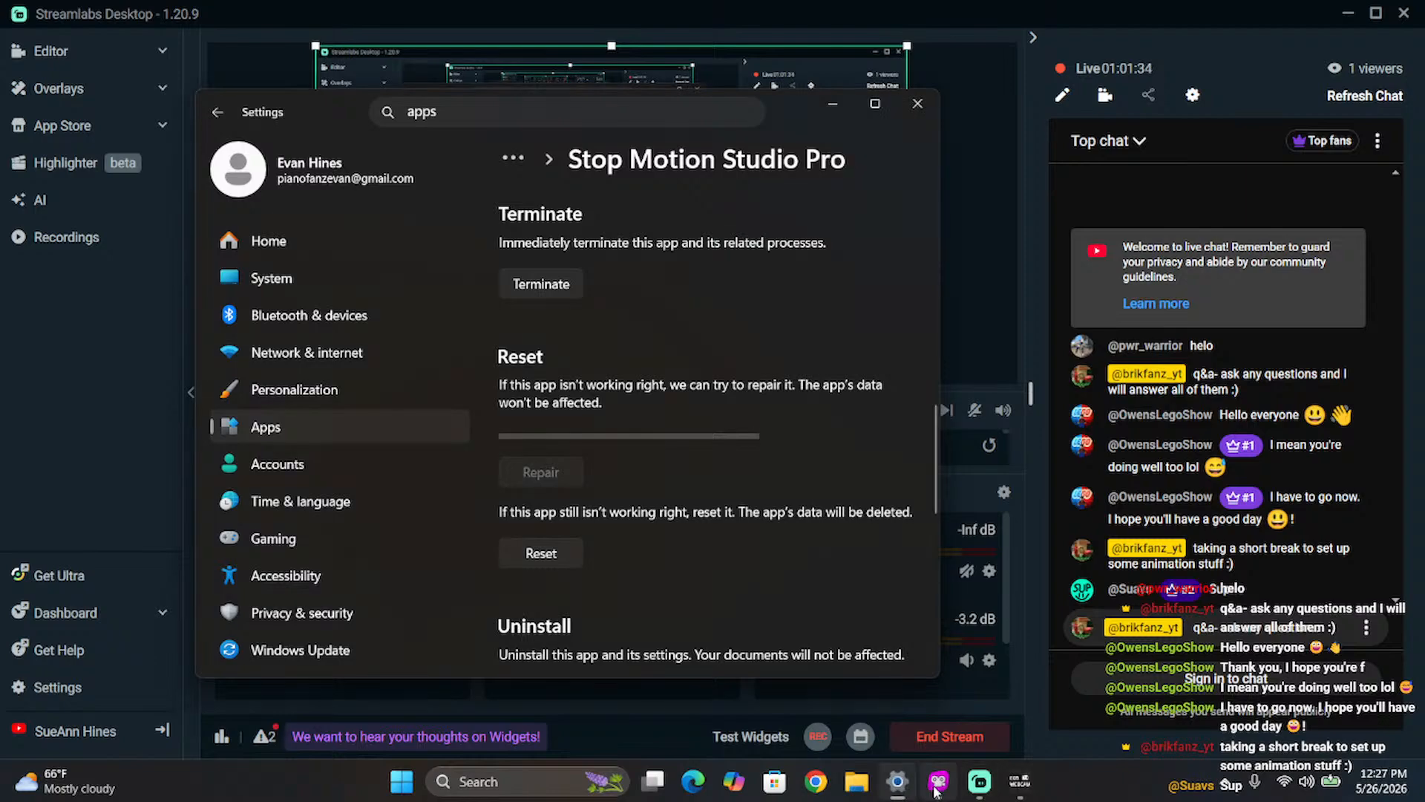
# - Switch to Stop Motion Studio and review the movie's capture source selection, keeping Canon EOS 80D
pyautogui.click(938, 787)
pyautogui.click(777, 625)
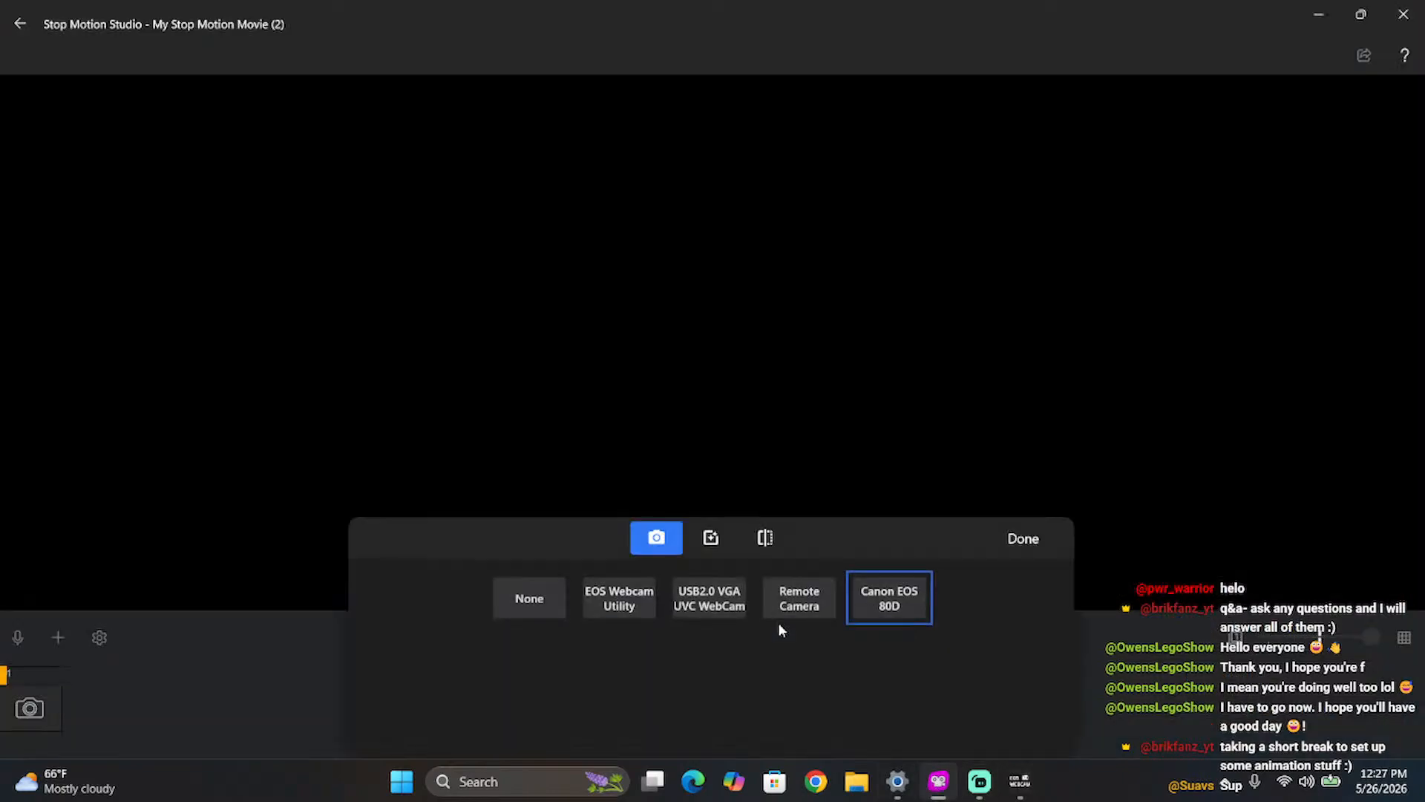
pyautogui.click(1038, 539)
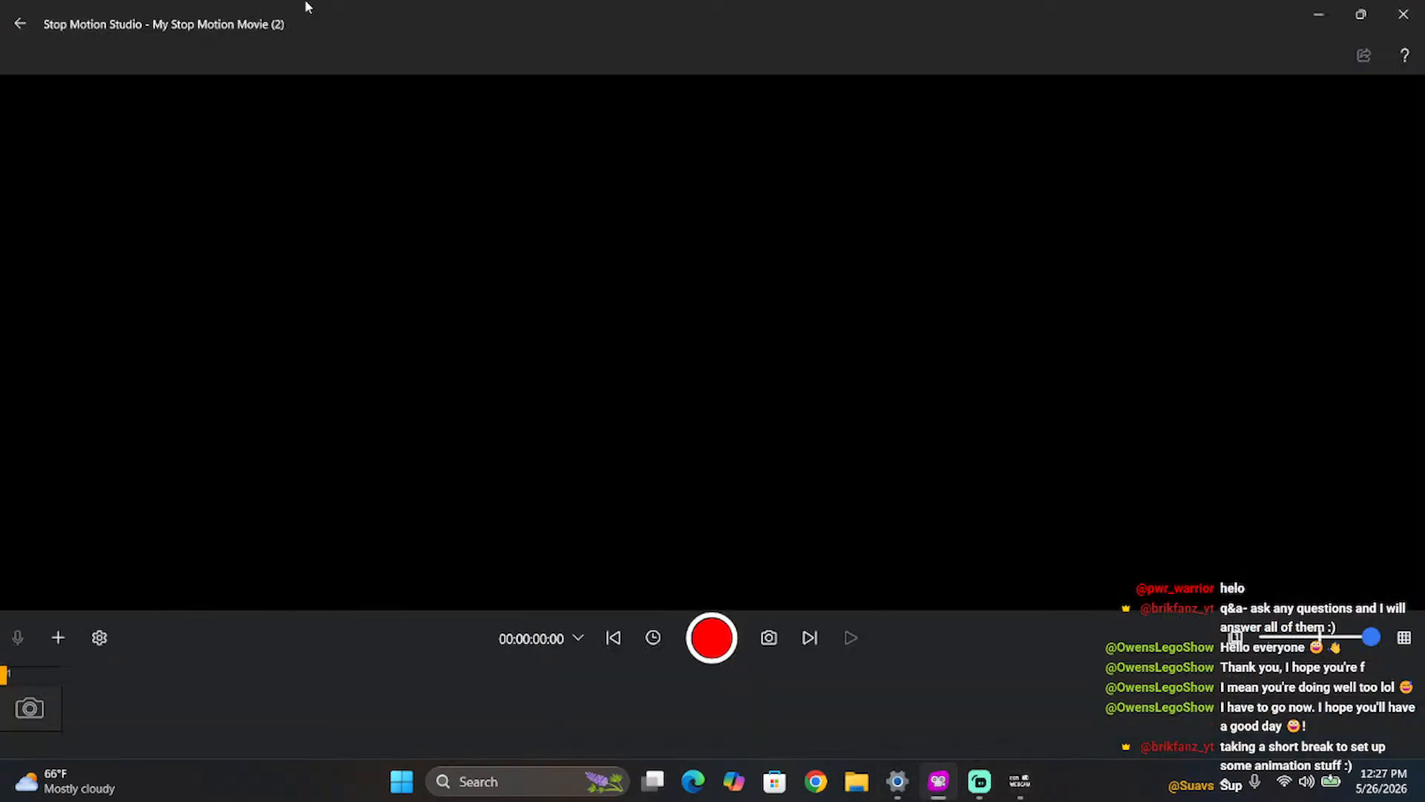
# - Restart Stop Motion Studio, closing Windows Settings as well, and select the My Stop Motion Movie (2) project
pyautogui.click(1405, 54)
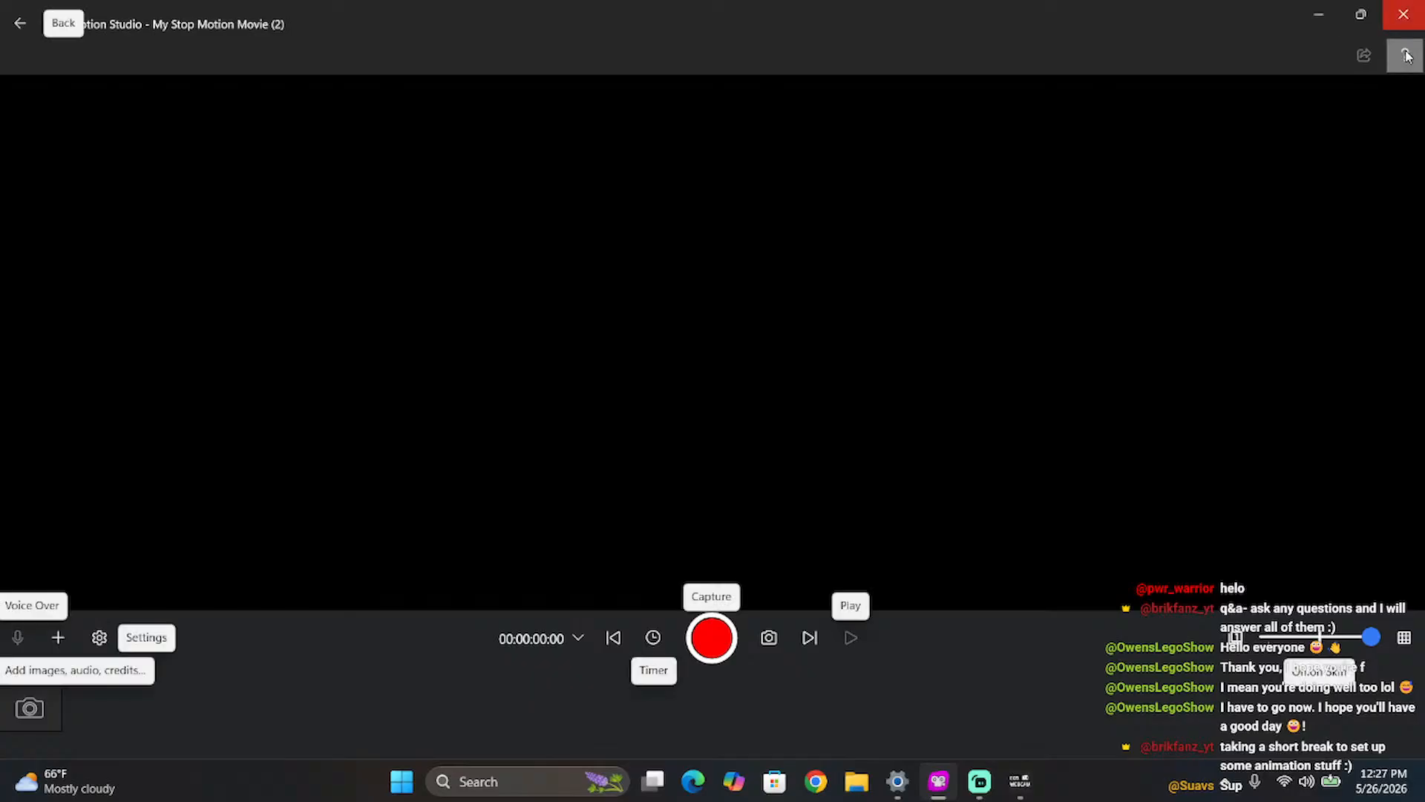
pyautogui.click(1406, 53)
pyautogui.click(1417, 14)
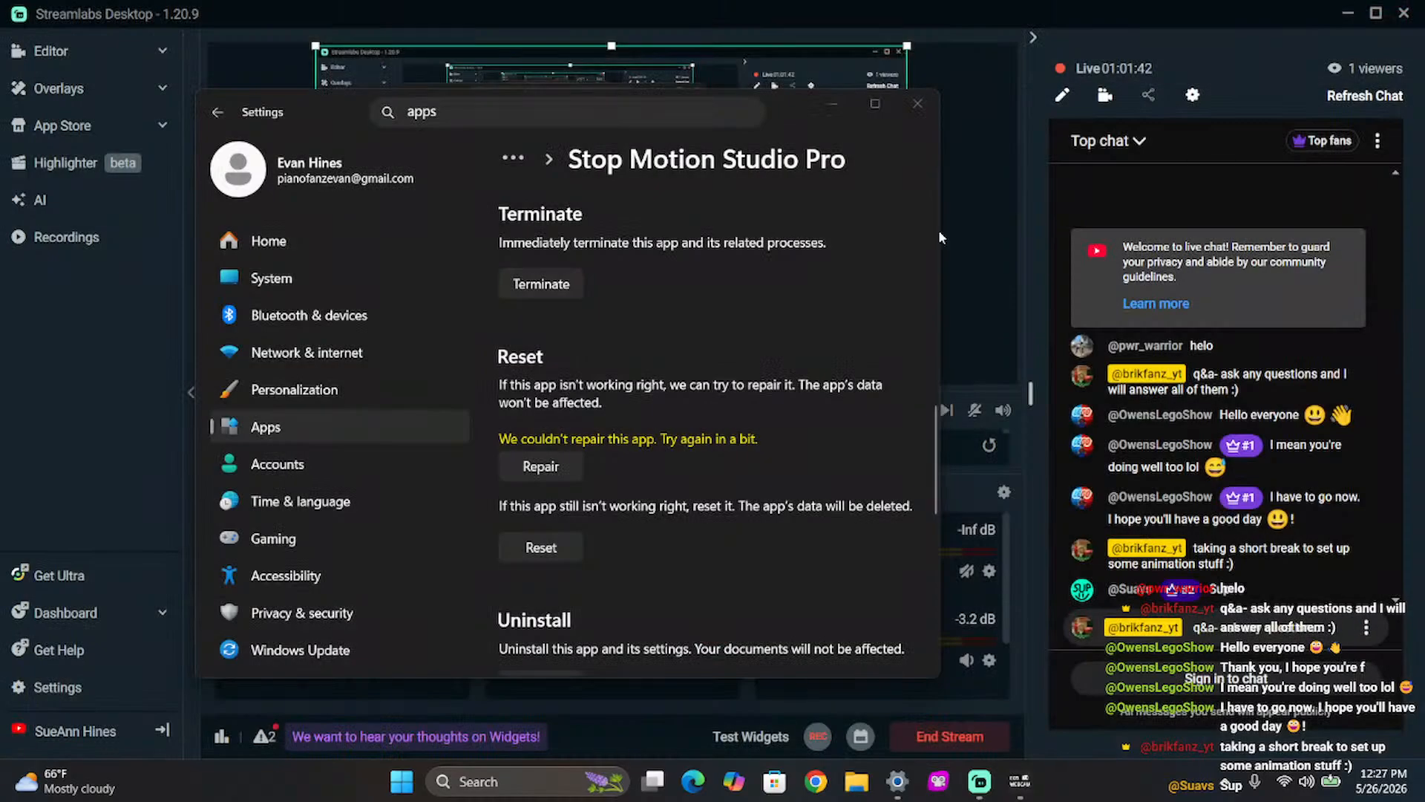
pyautogui.click(922, 112)
pyautogui.click(937, 782)
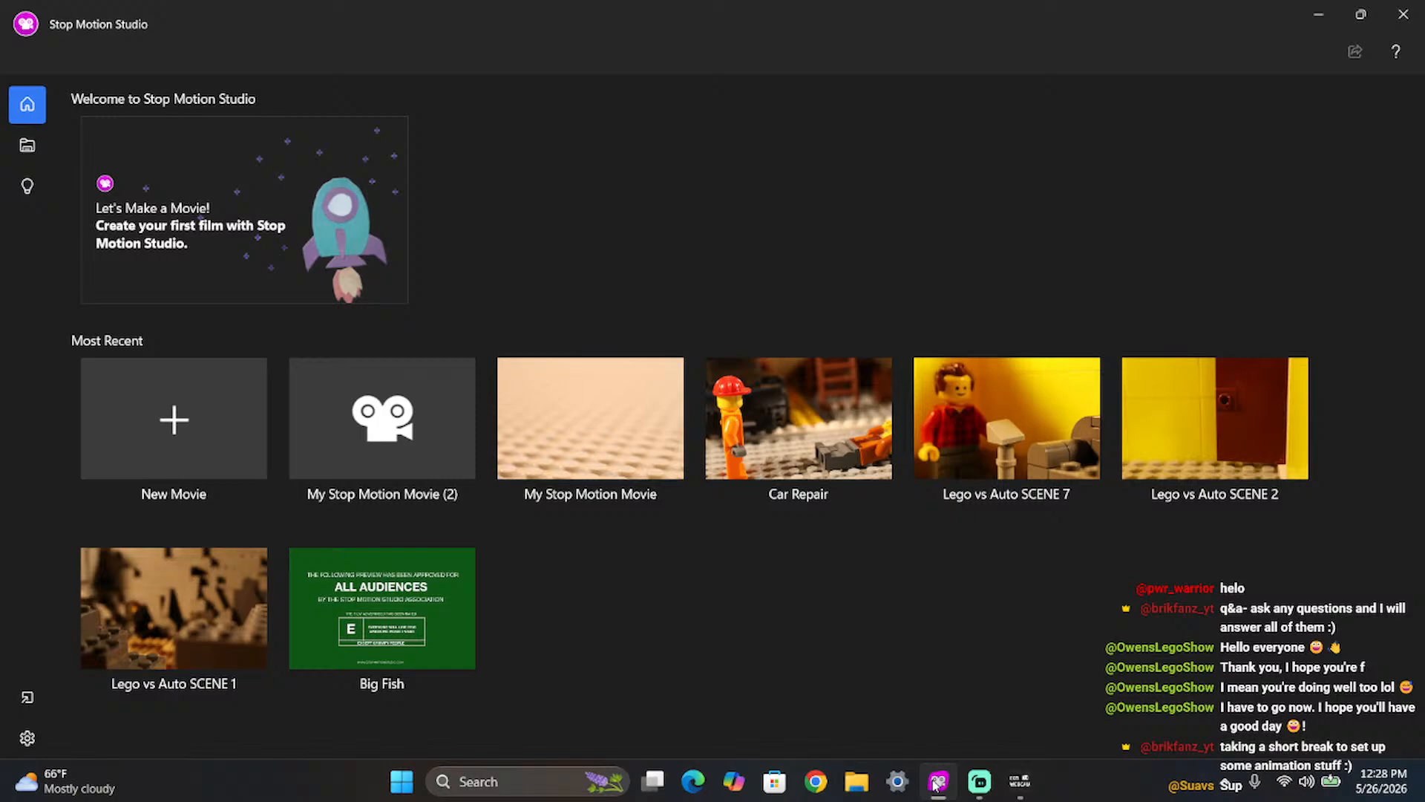
pyautogui.click(424, 446)
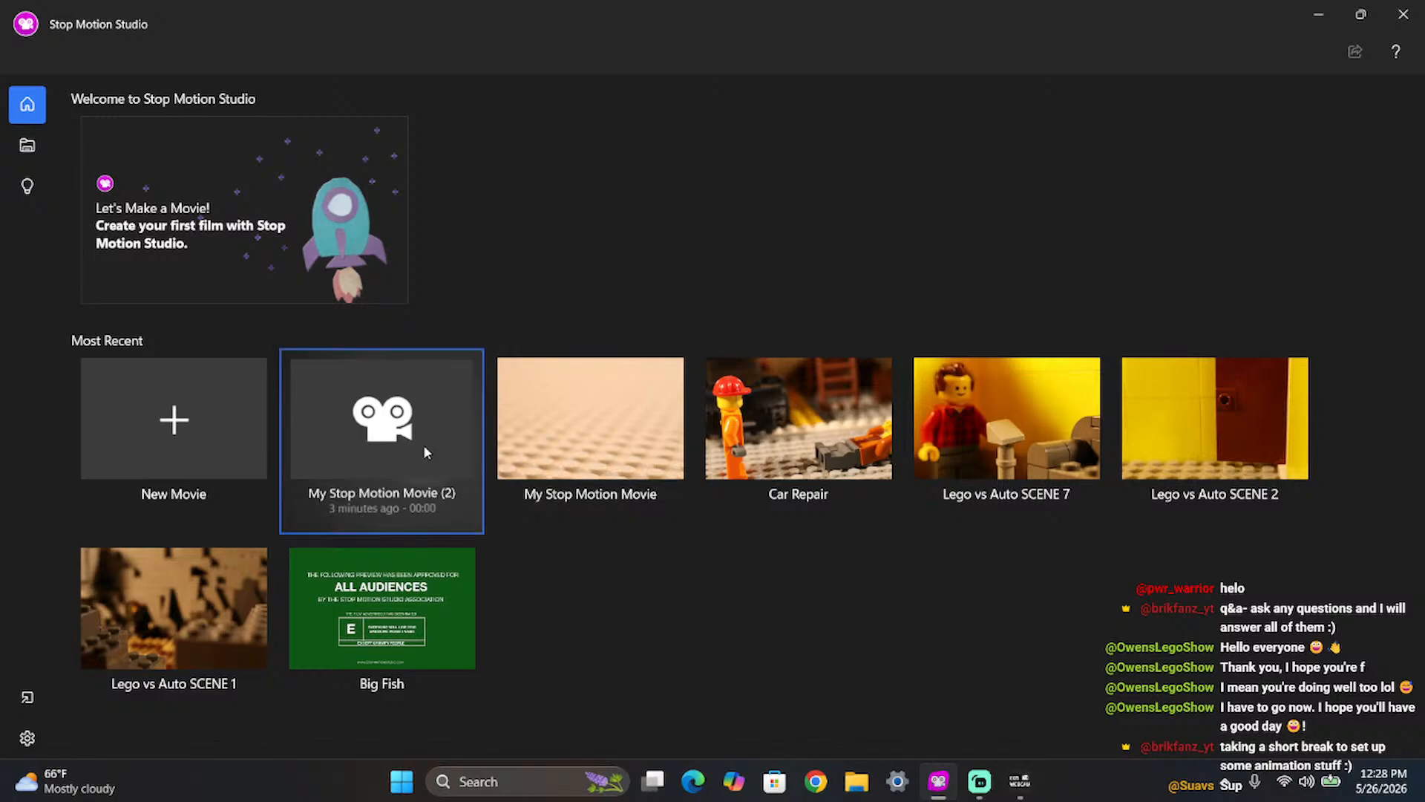
# - Delete the My Stop Motion Movie (2) project and create a new movie in its place
pyautogui.press('Delete')
pyautogui.click(645, 427)
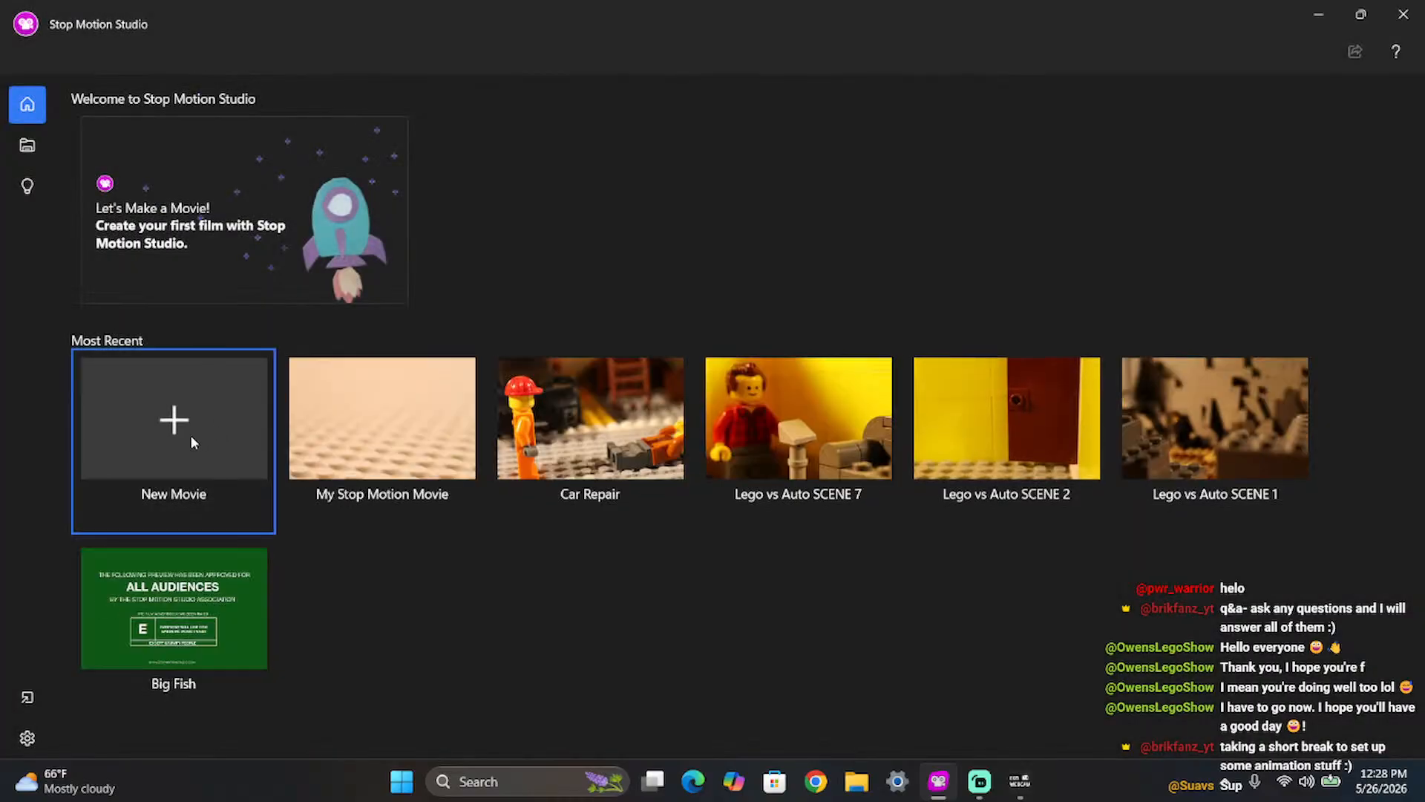
pyautogui.click(191, 436)
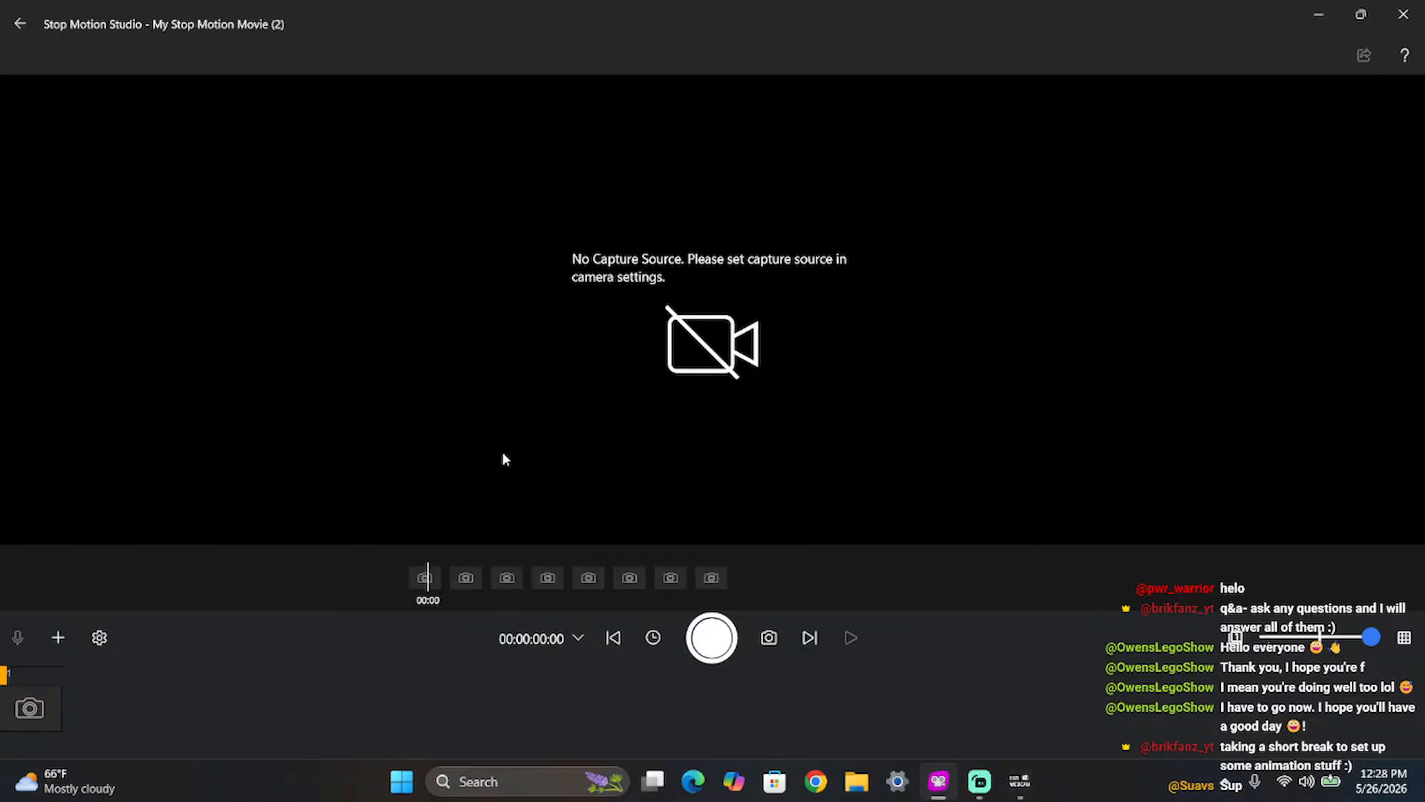
# - Try to use EOS Webcam Utility as the new movie's capture source
pyautogui.click(769, 637)
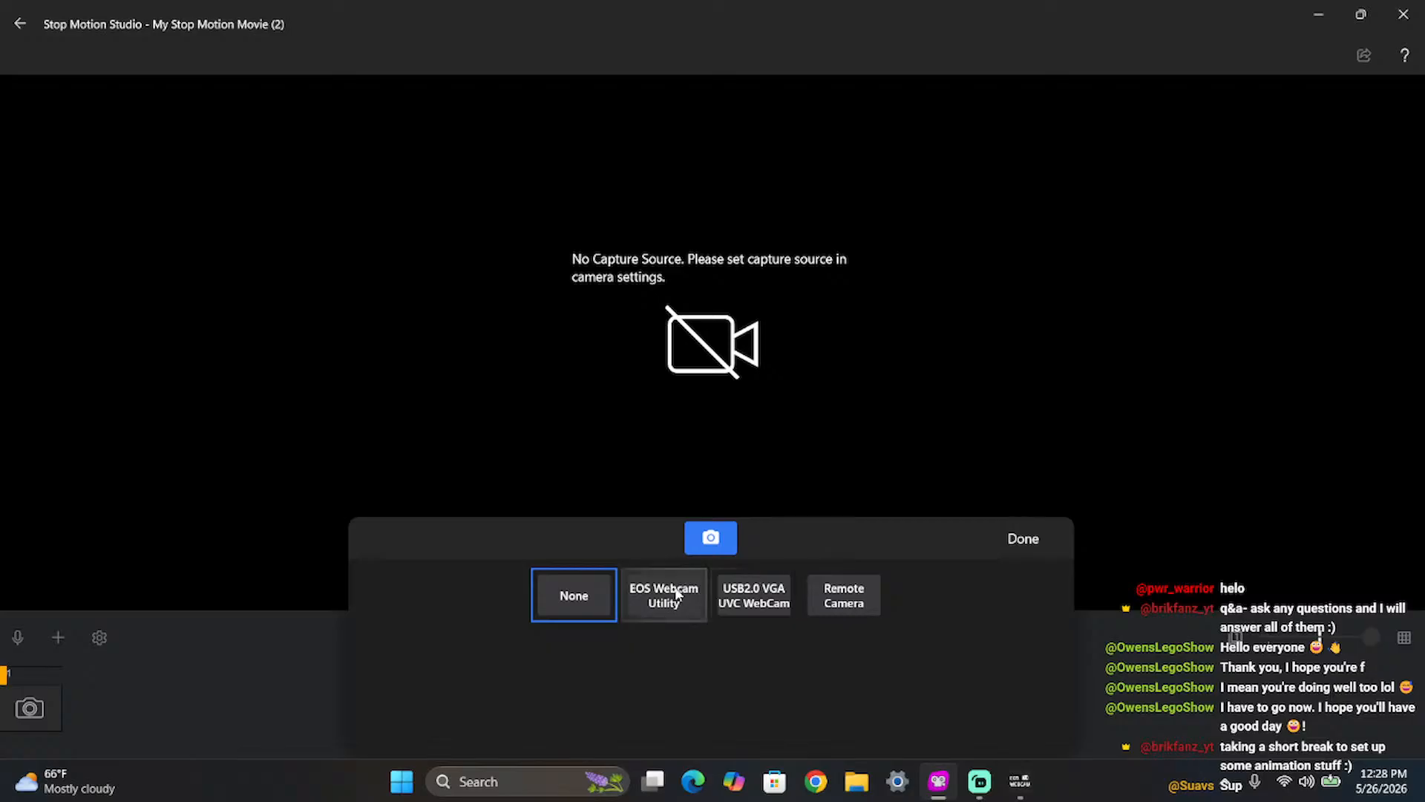
pyautogui.click(612, 595)
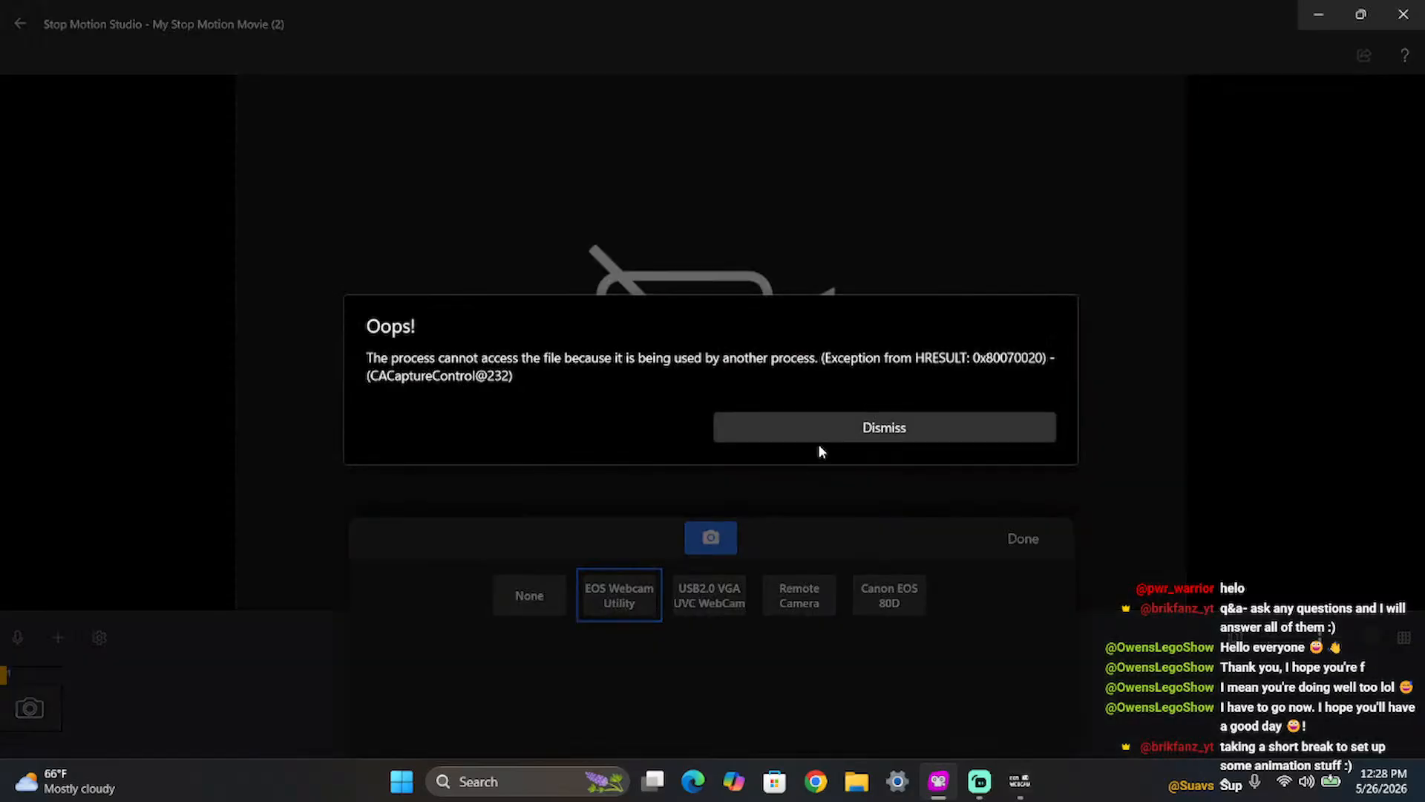
pyautogui.click(827, 436)
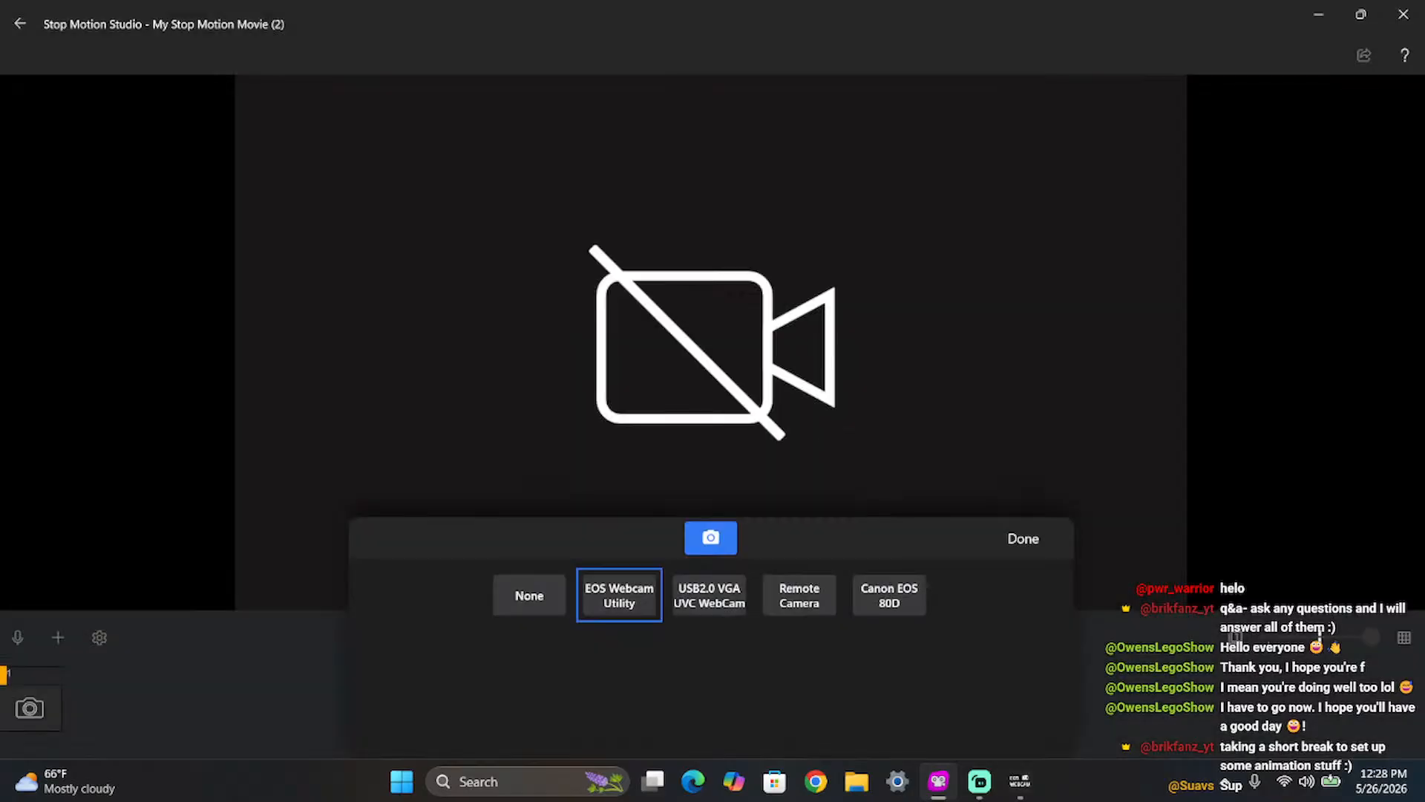
# - Try to close EOS Webcam Utility while its stream is active, and dismiss the closing confirmation
pyautogui.moveTo(1019, 781)
pyautogui.click(1098, 621)
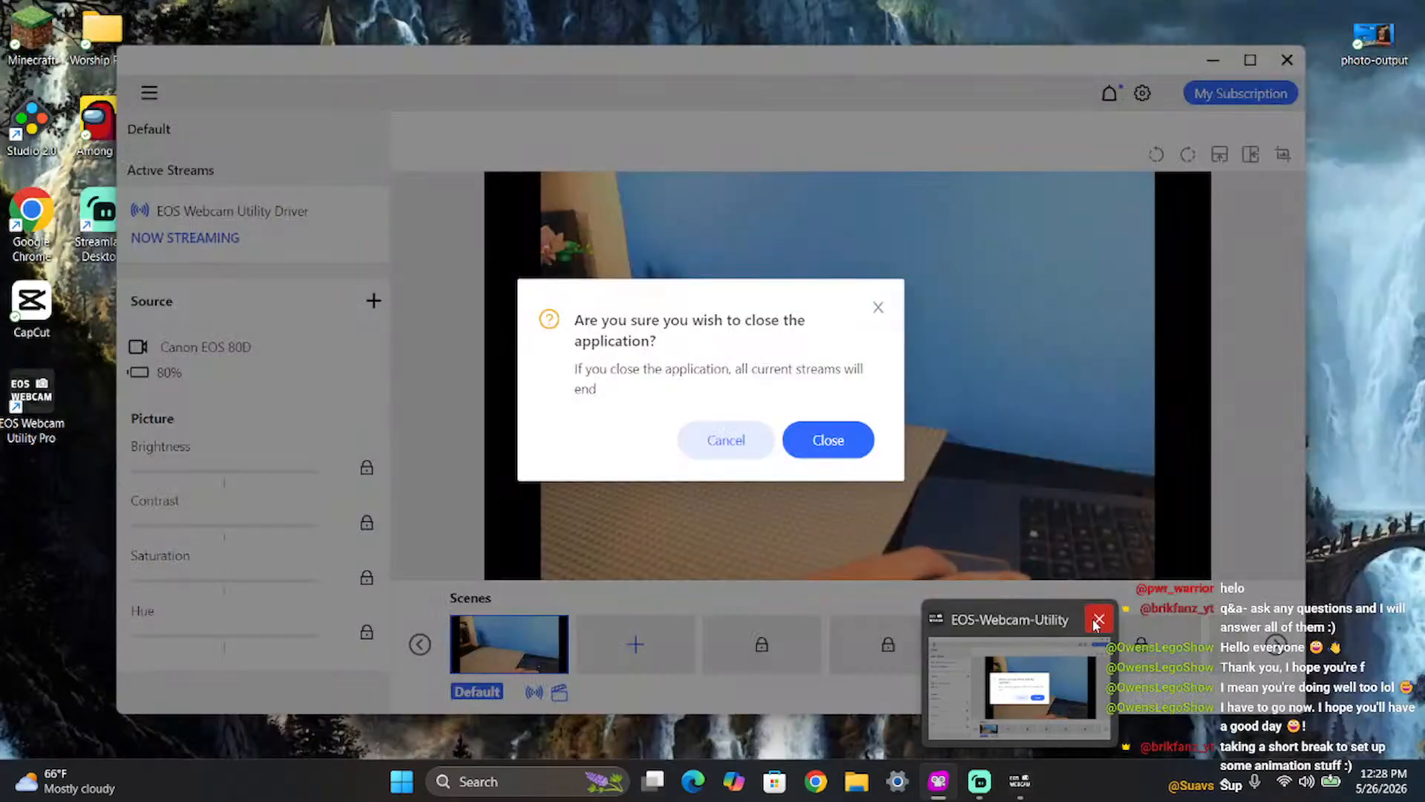
pyautogui.click(1097, 621)
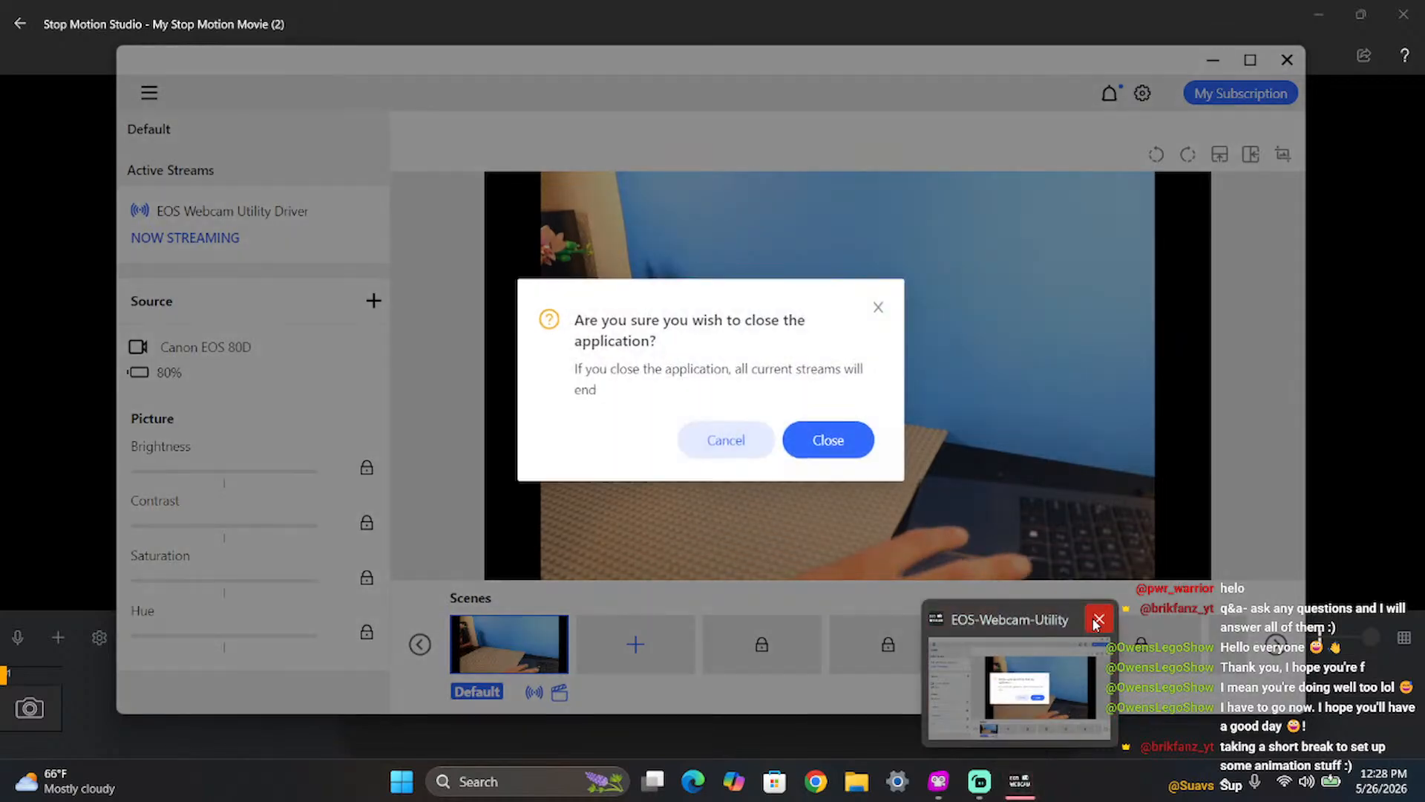
pyautogui.click(828, 451)
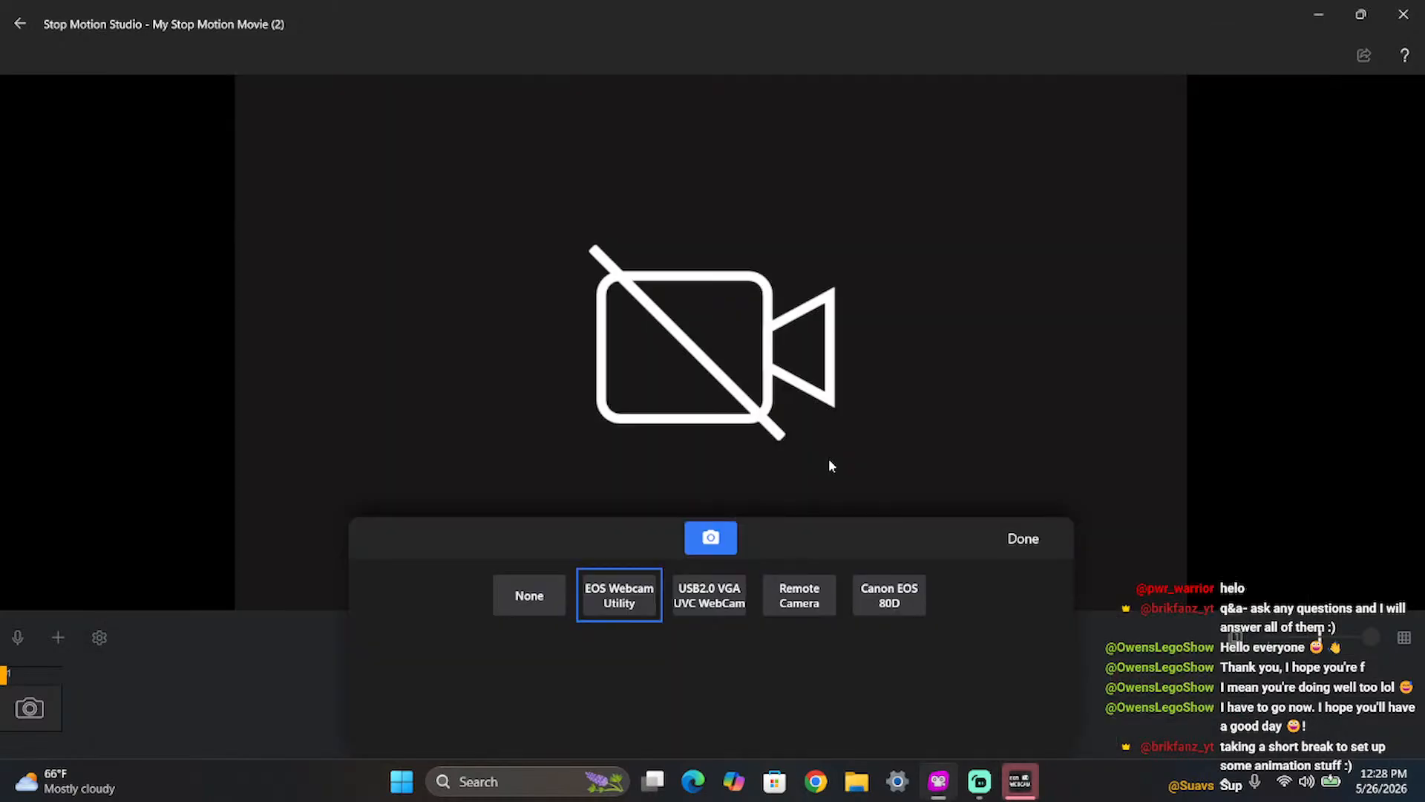
pyautogui.click(1024, 780)
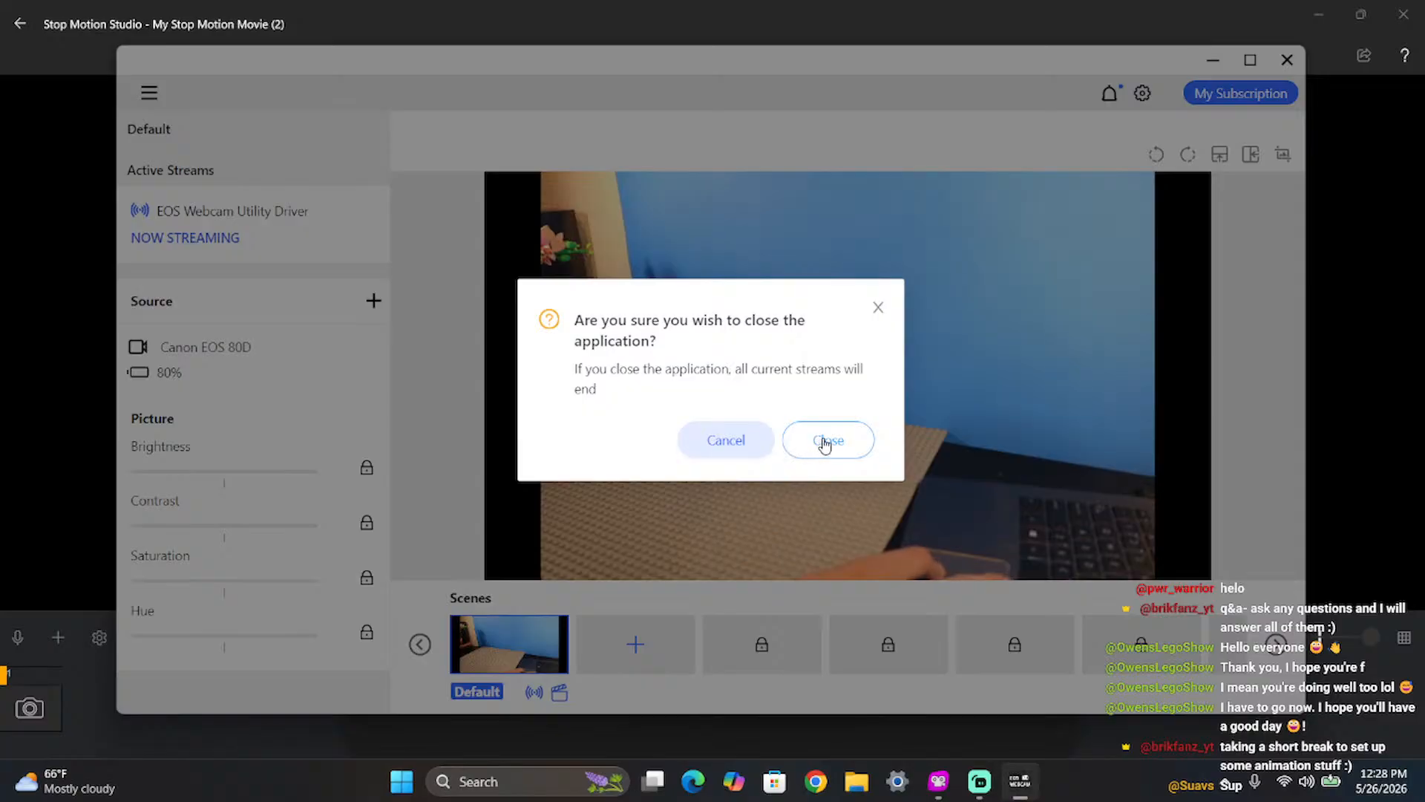
pyautogui.click(875, 311)
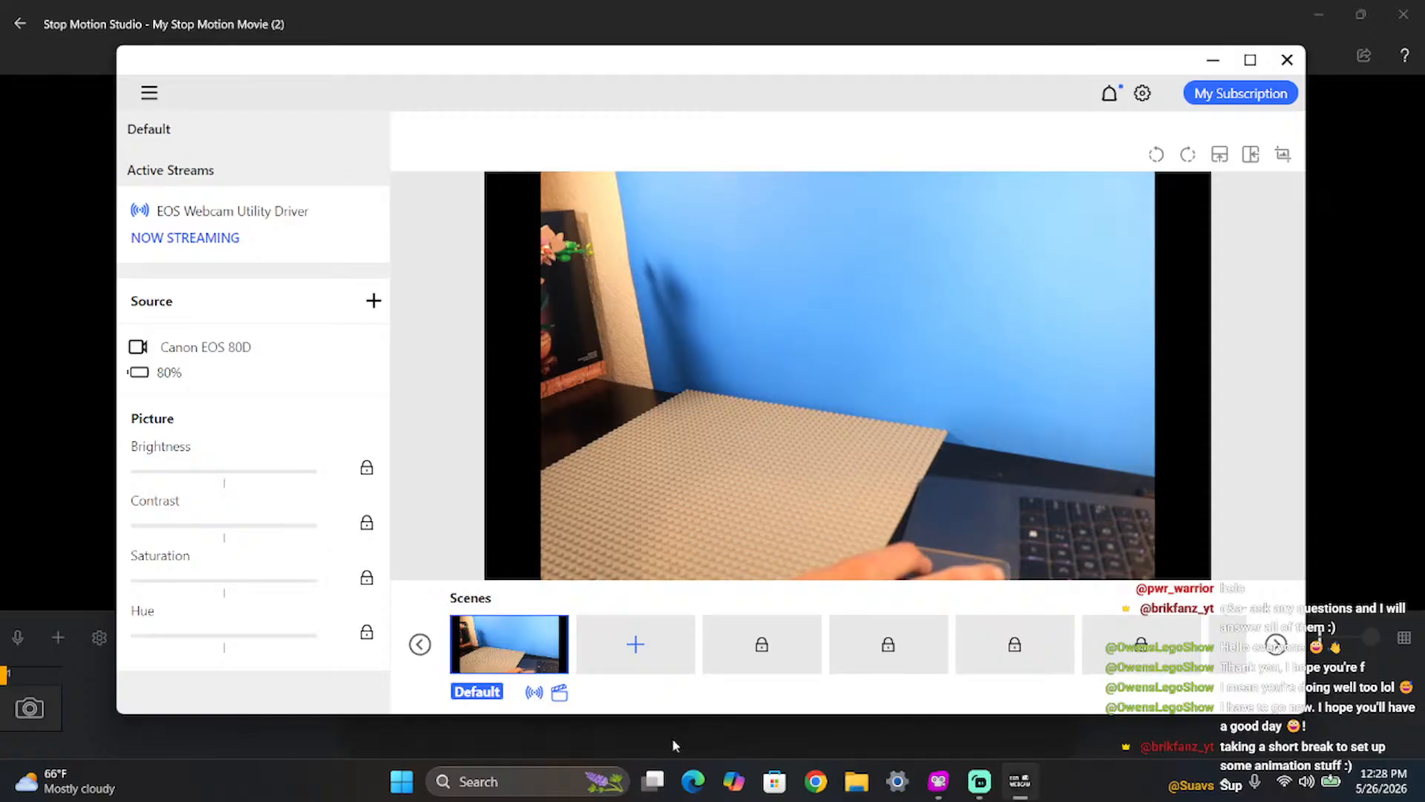
# - Switch to Streamlabs Desktop and remove the Video Capture Device source from the WEBCAM scene
pyautogui.click(979, 781)
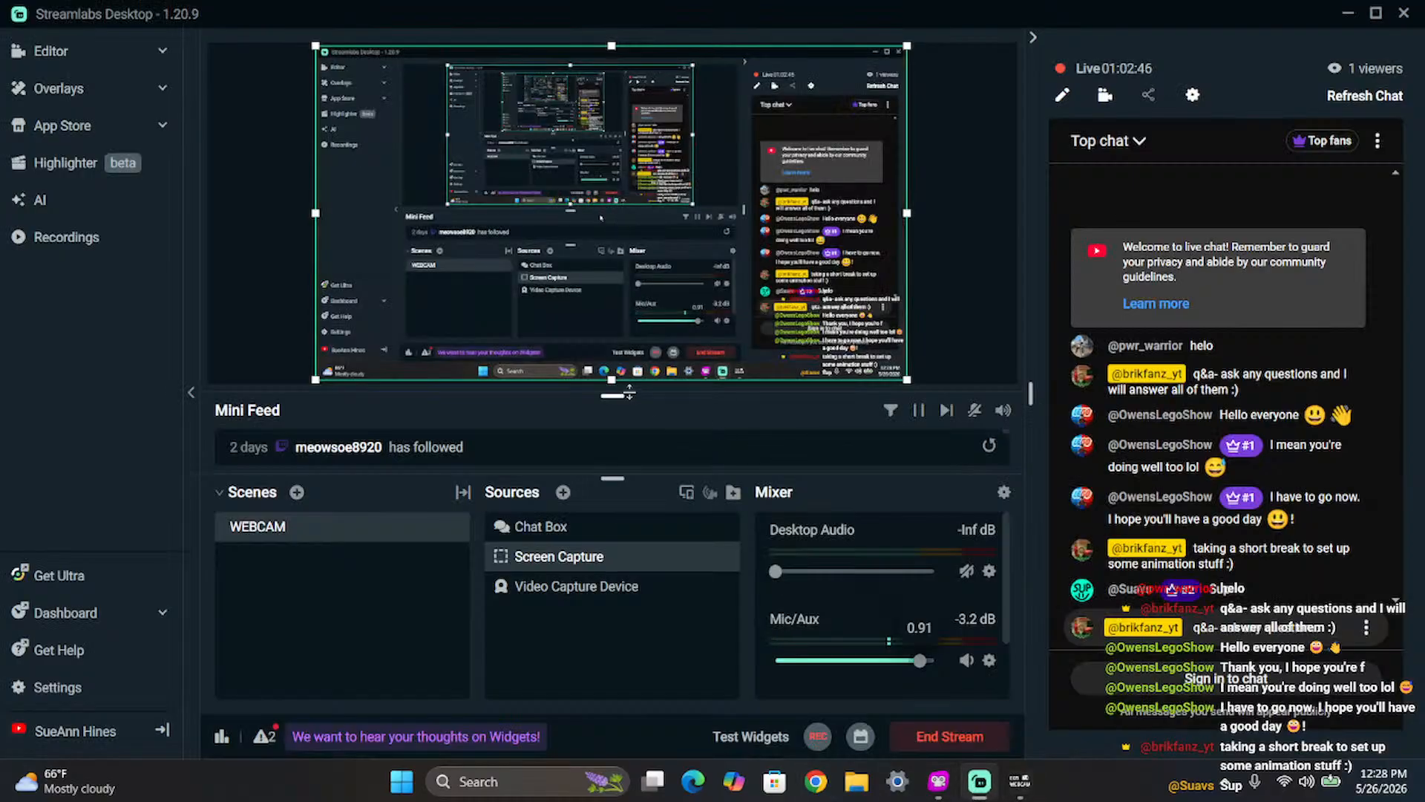
pyautogui.click(677, 596)
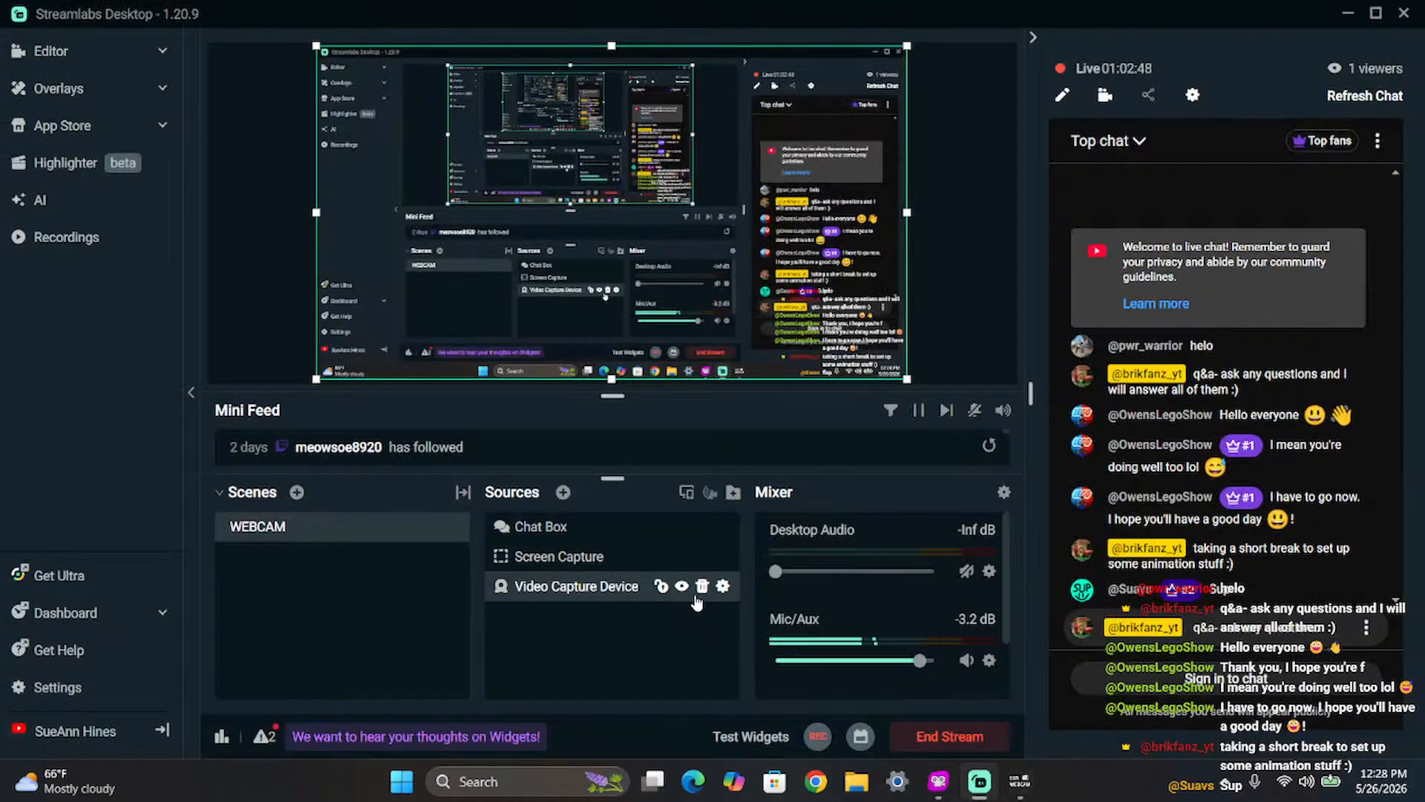
pyautogui.click(702, 586)
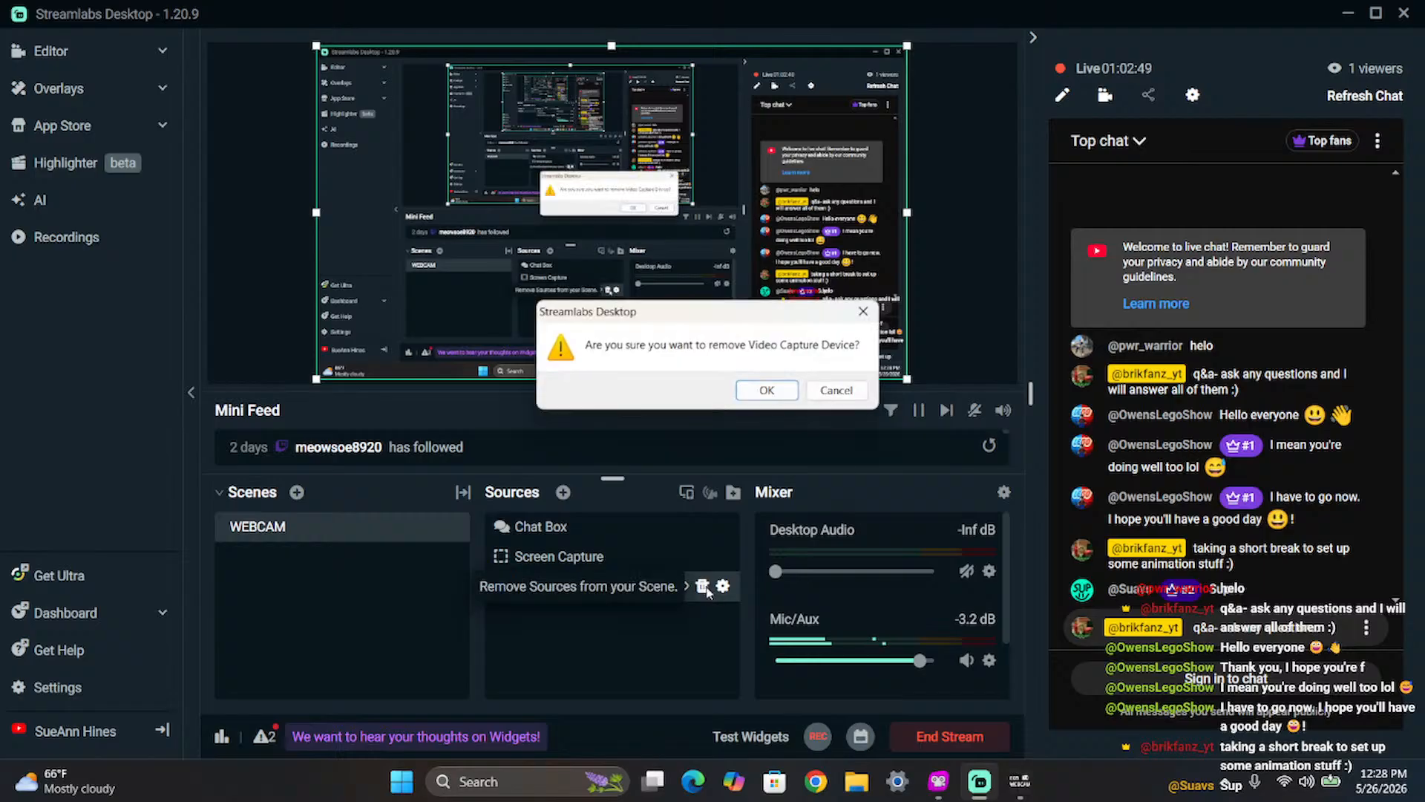
pyautogui.click(746, 397)
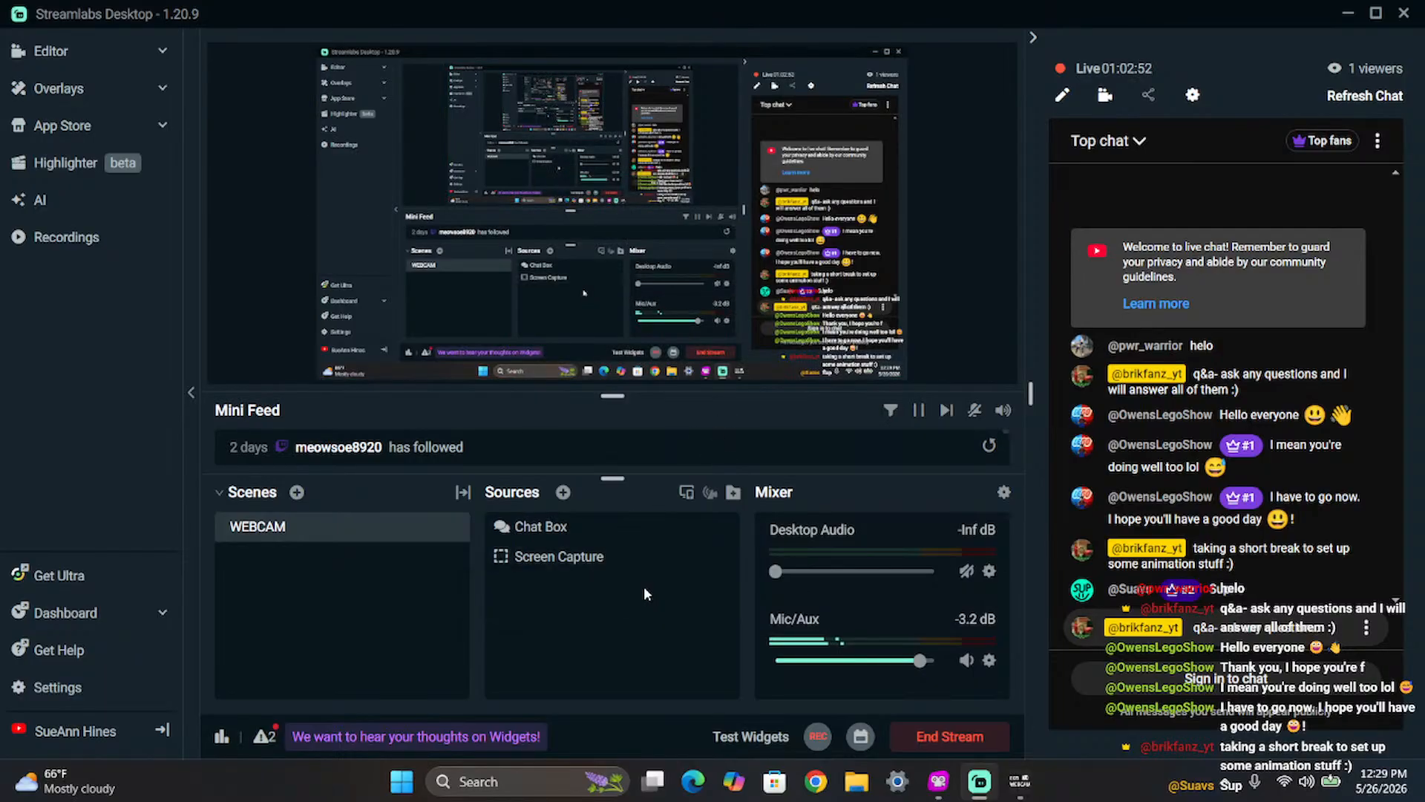
# - Close EOS Webcam Utility and set Canon EOS 80D as the movie's capture source in Stop Motion Studio
pyautogui.click(1019, 781)
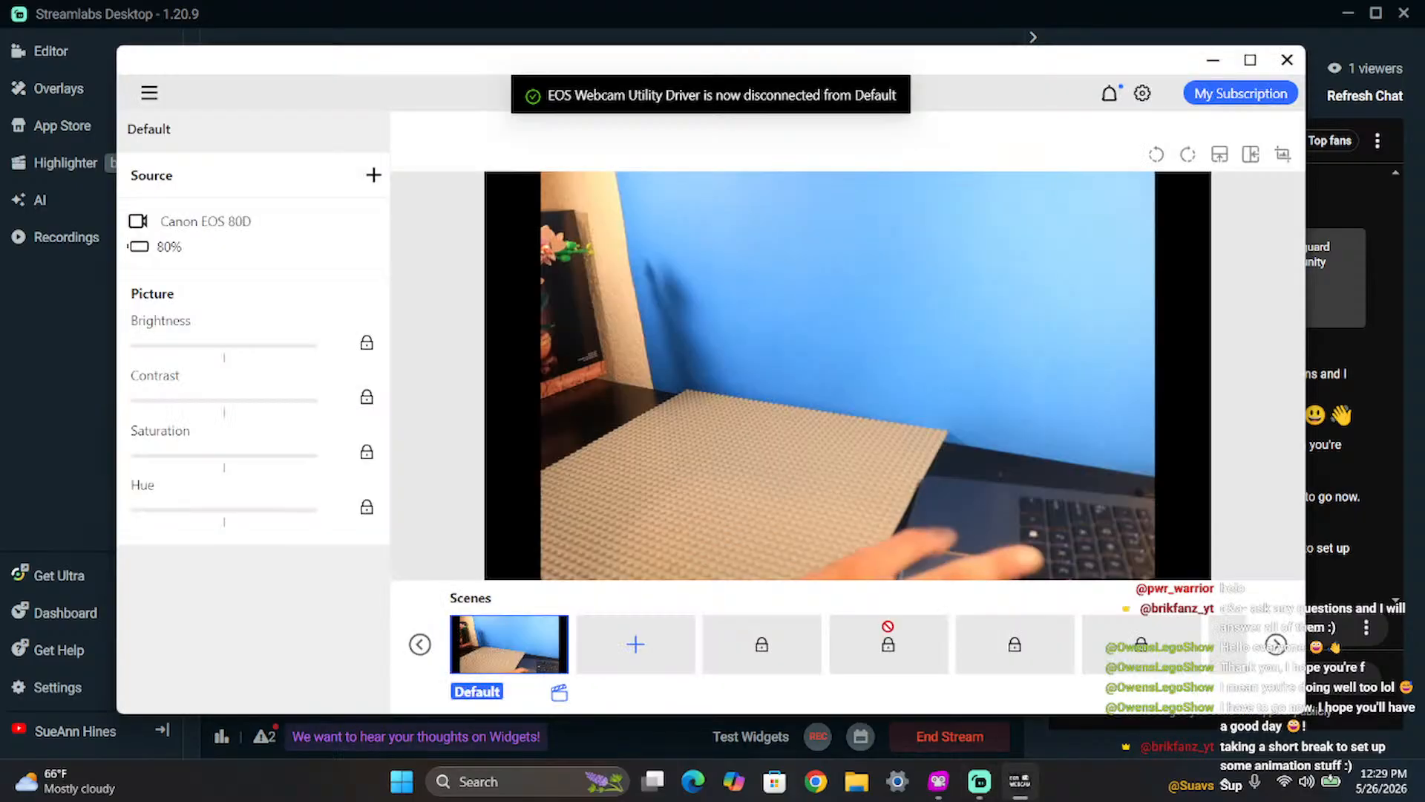
pyautogui.click(1282, 62)
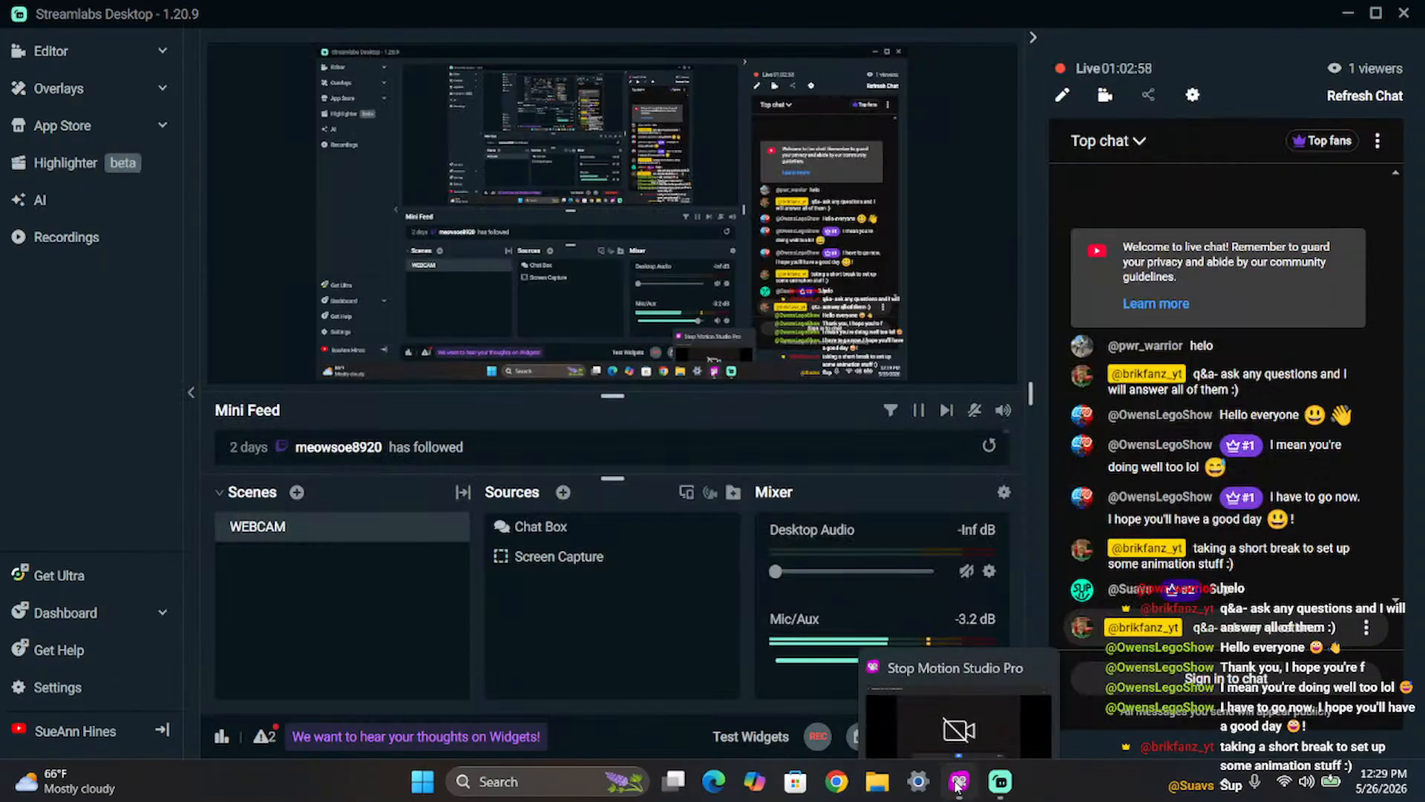
pyautogui.click(959, 781)
pyautogui.click(878, 588)
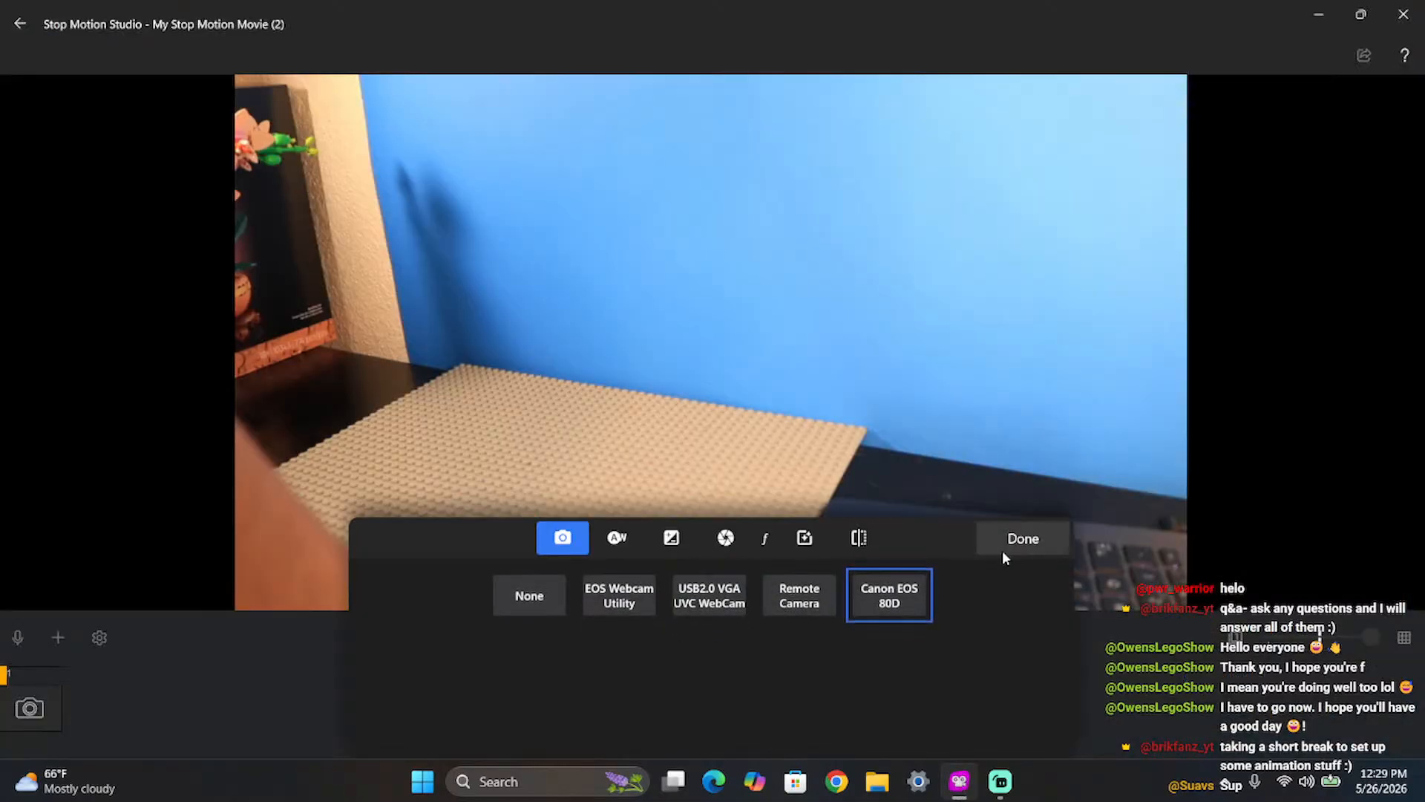
pyautogui.click(1002, 550)
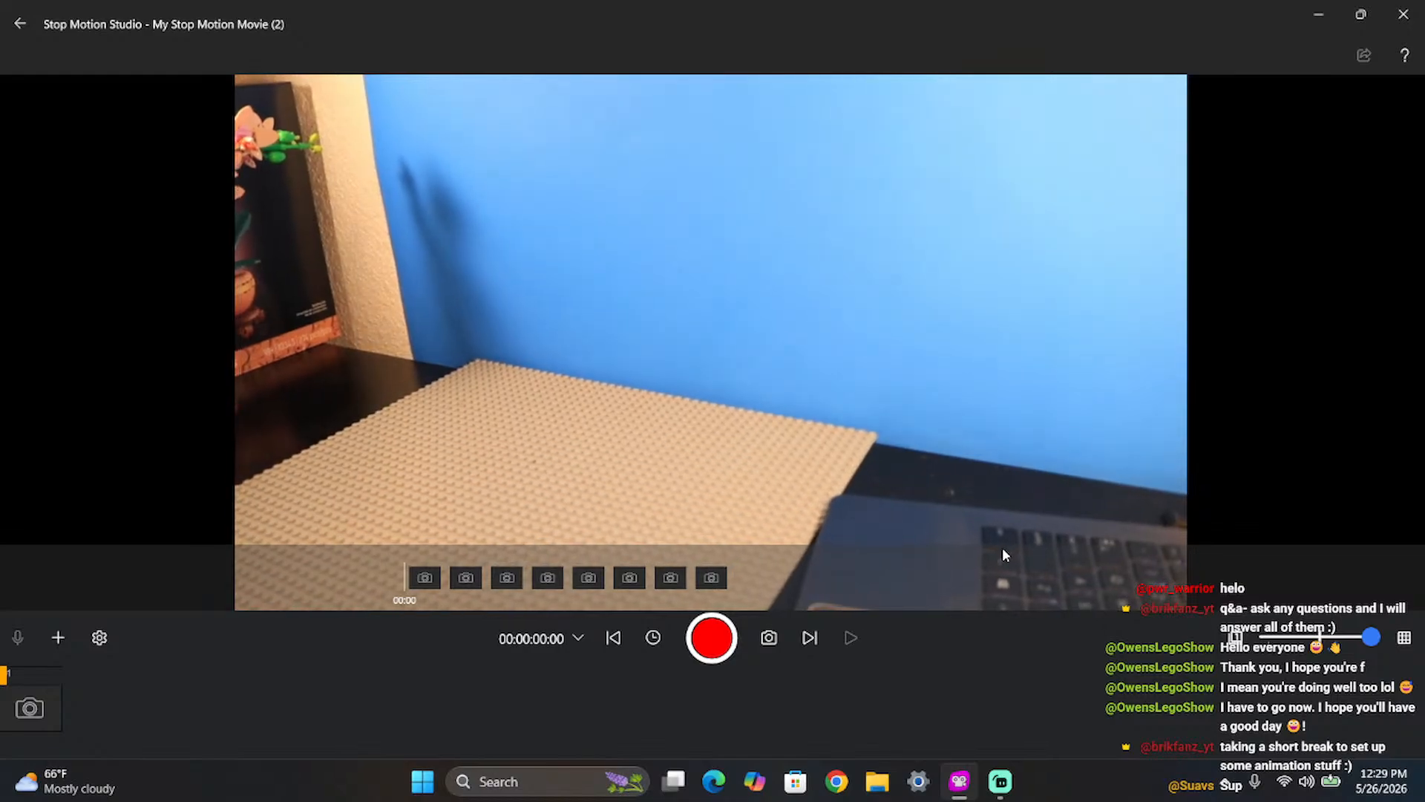
# - Lock the Chat Box source in Streamlabs Desktop and return to the movie in Stop Motion Studio
pyautogui.click(999, 785)
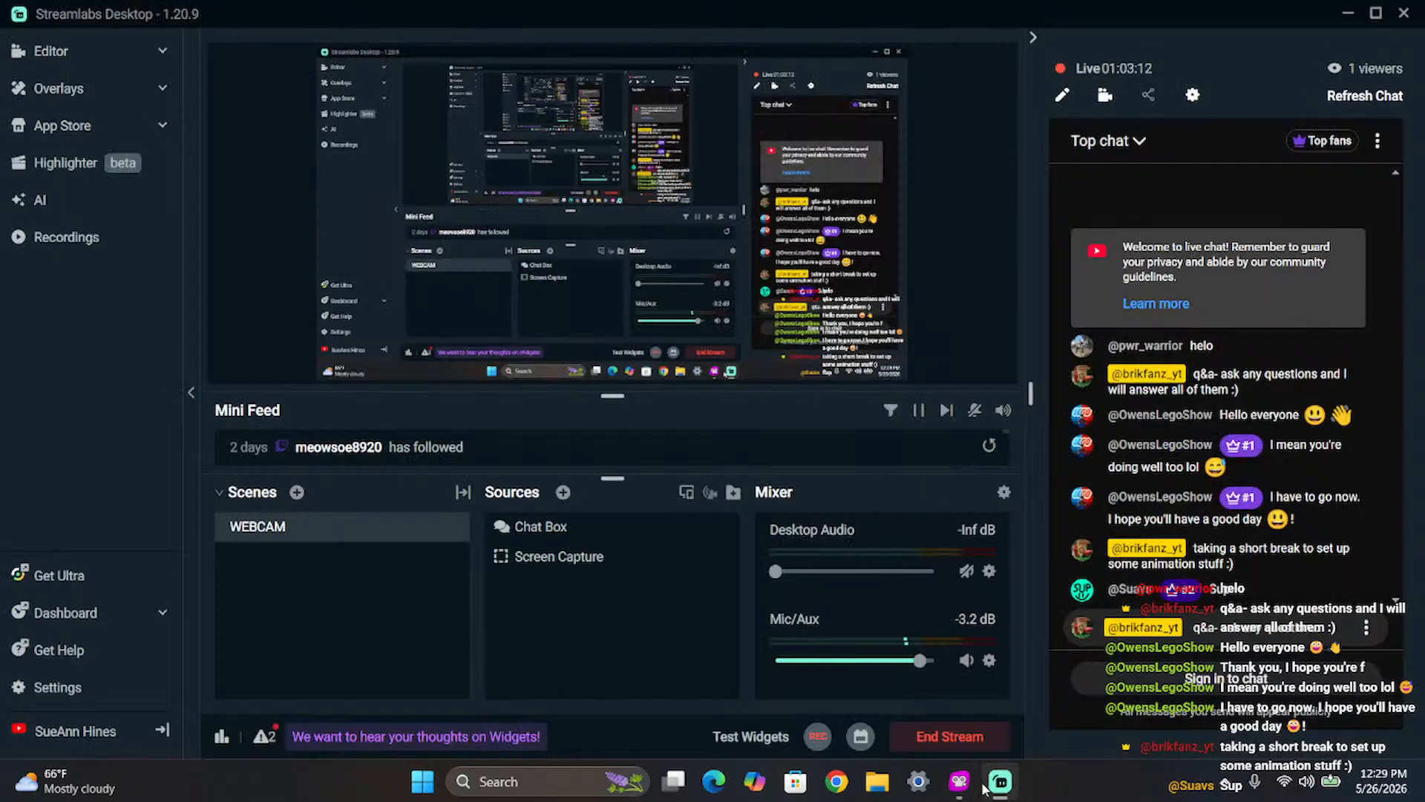
pyautogui.click(957, 785)
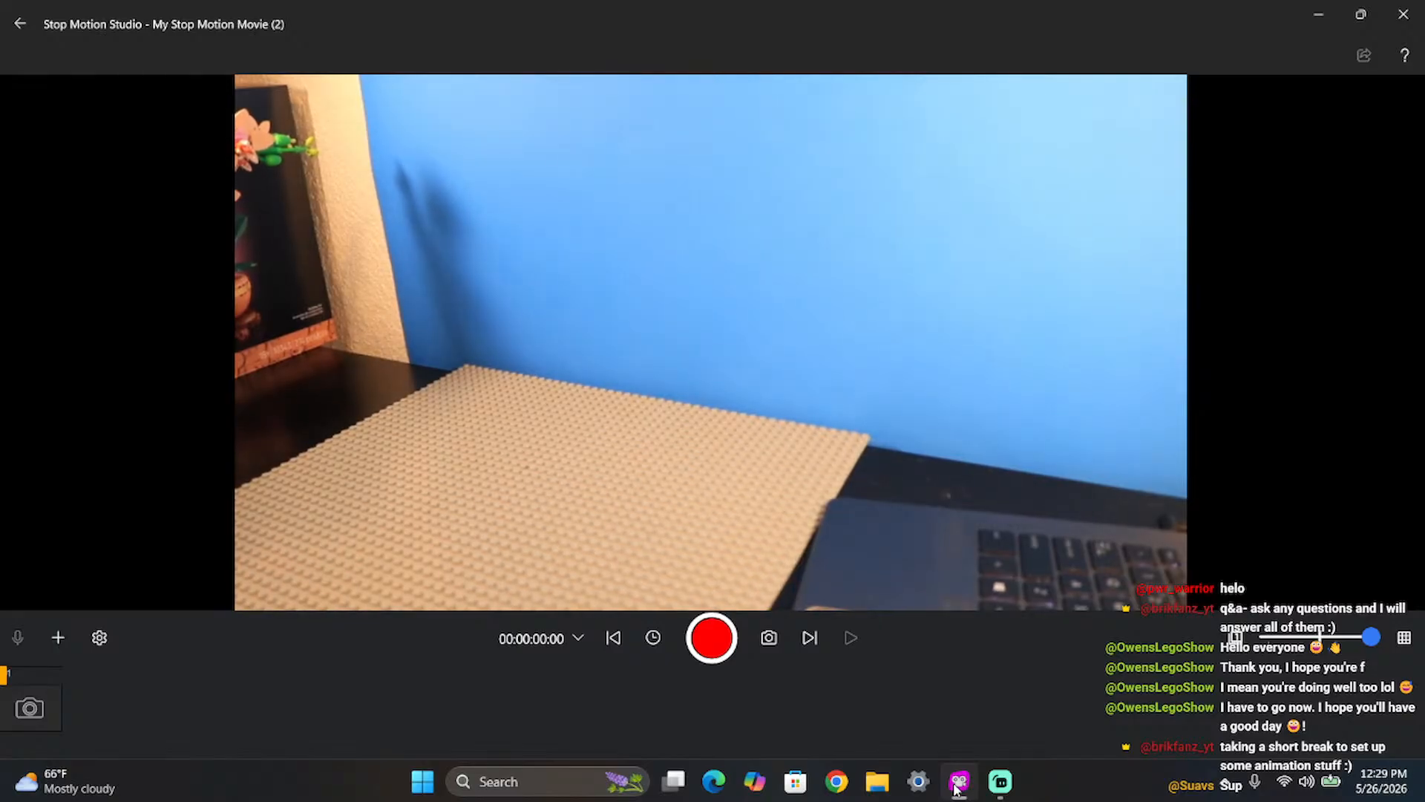
pyautogui.click(1000, 781)
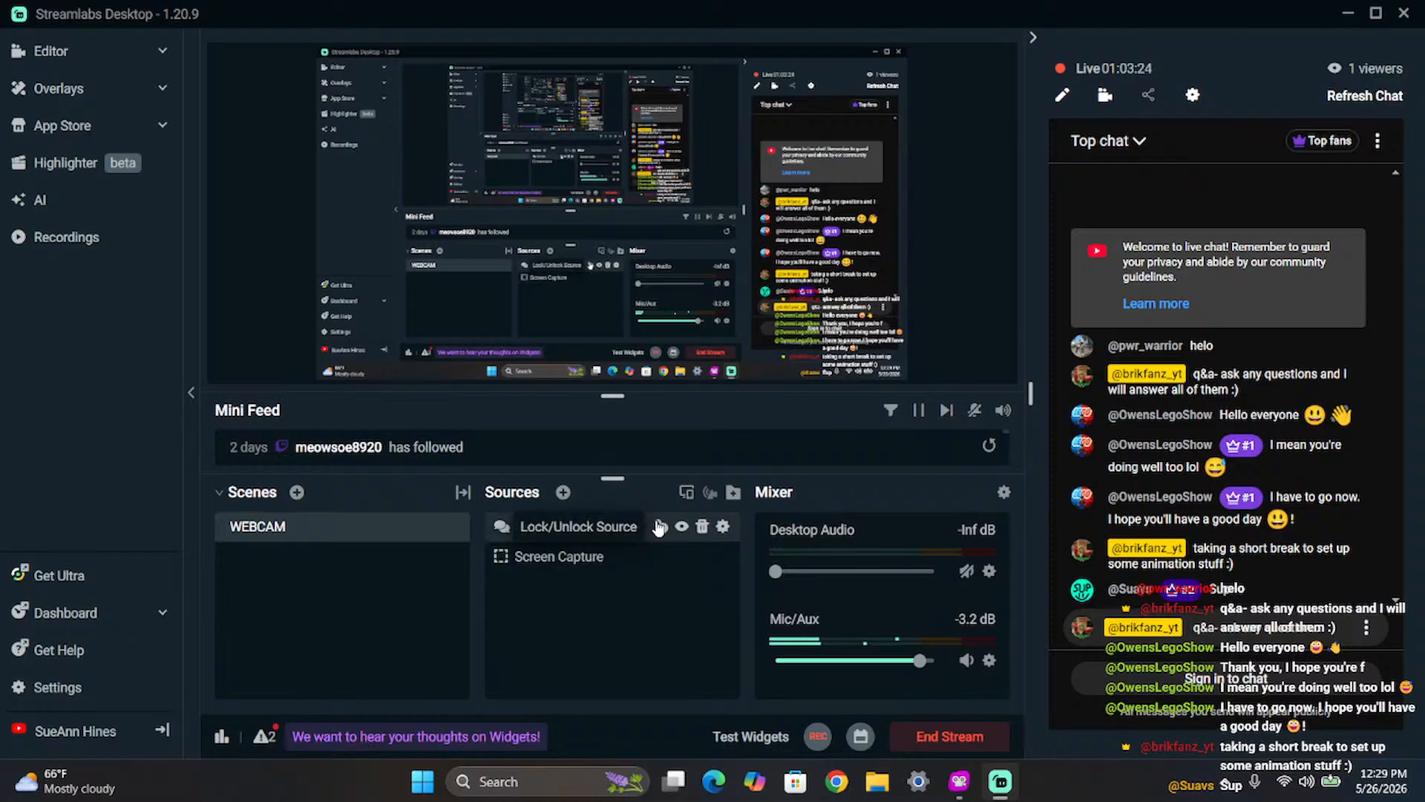
pyautogui.click(658, 527)
pyautogui.click(956, 306)
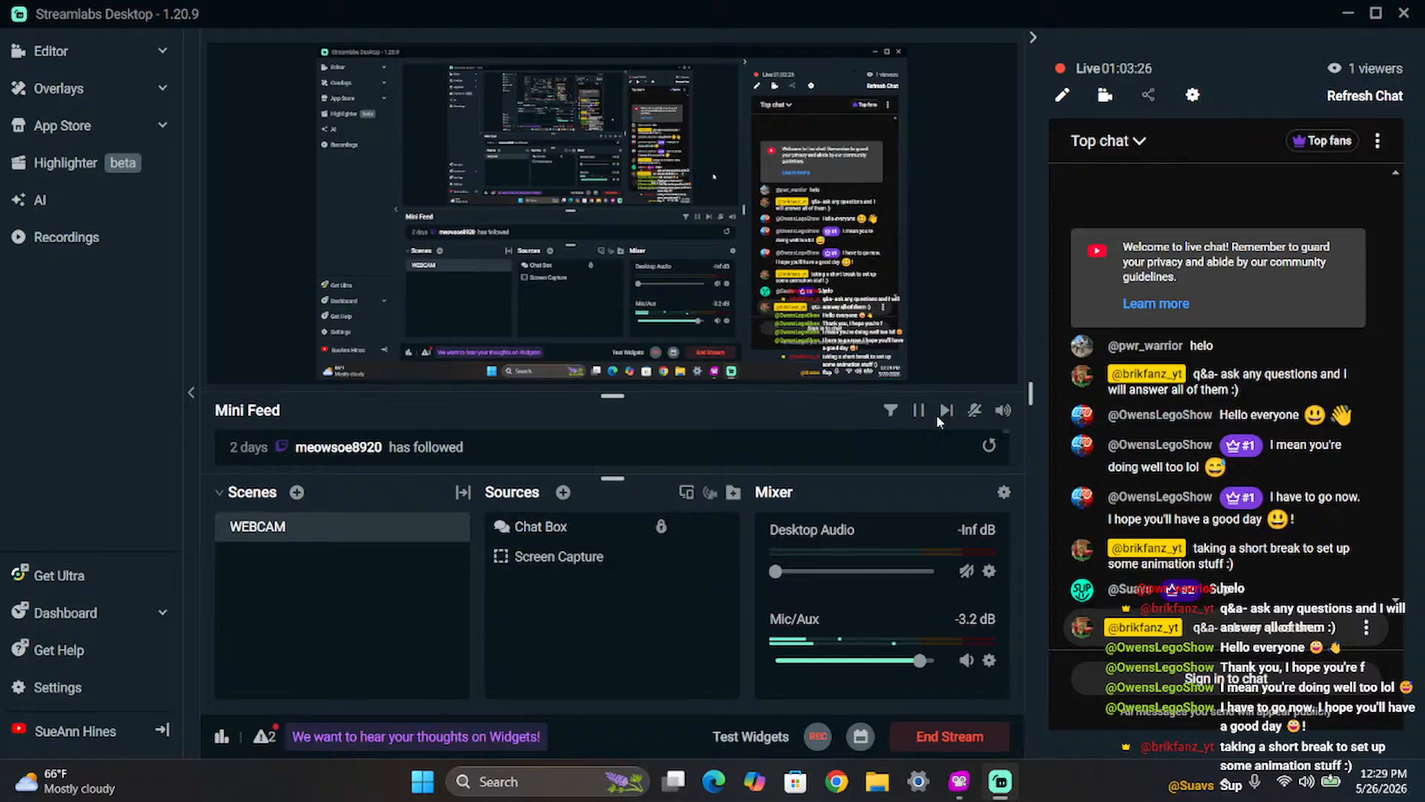
pyautogui.click(959, 781)
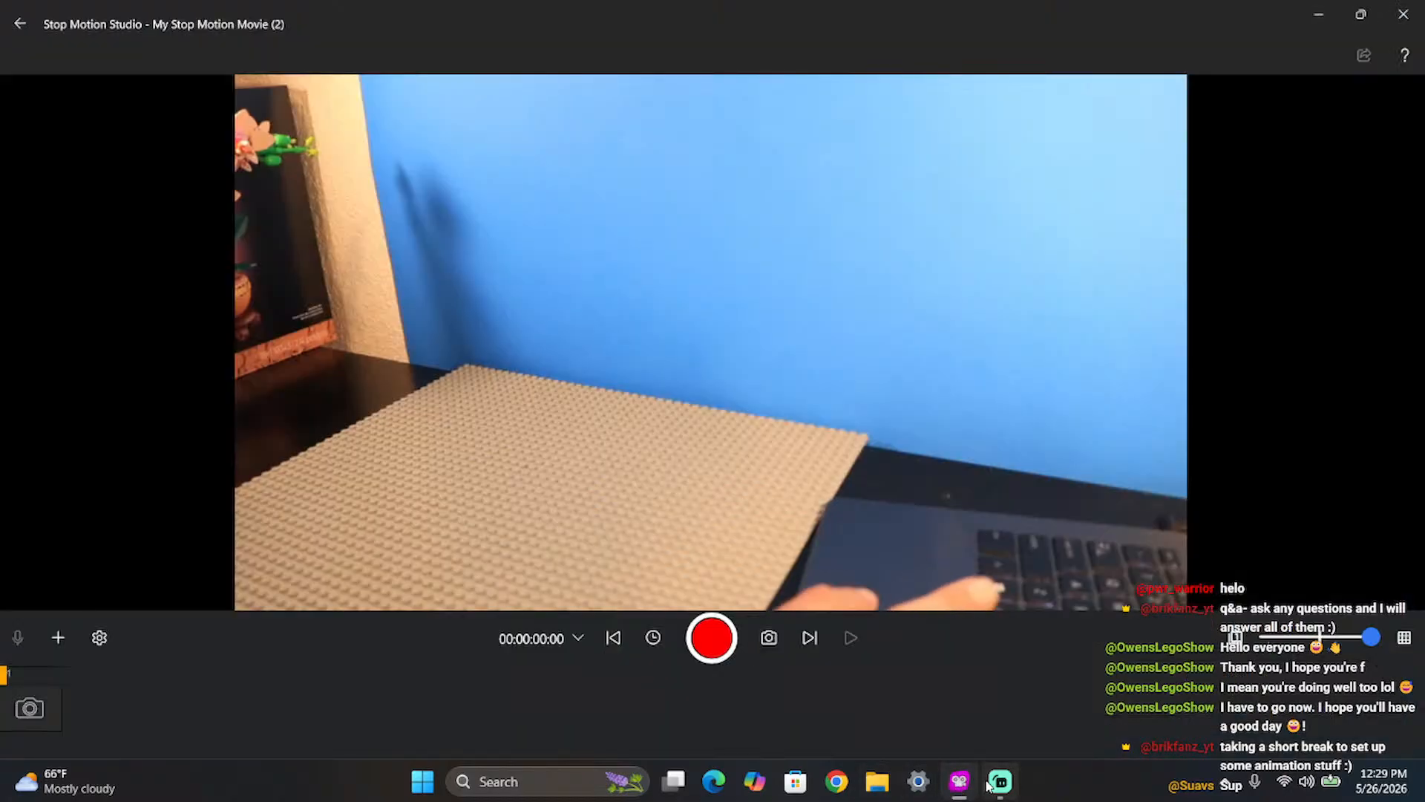
# - Review the movie's capture source, keeping Canon EOS 80D, and check the livestream in Streamlabs Desktop
pyautogui.moveTo(989, 785)
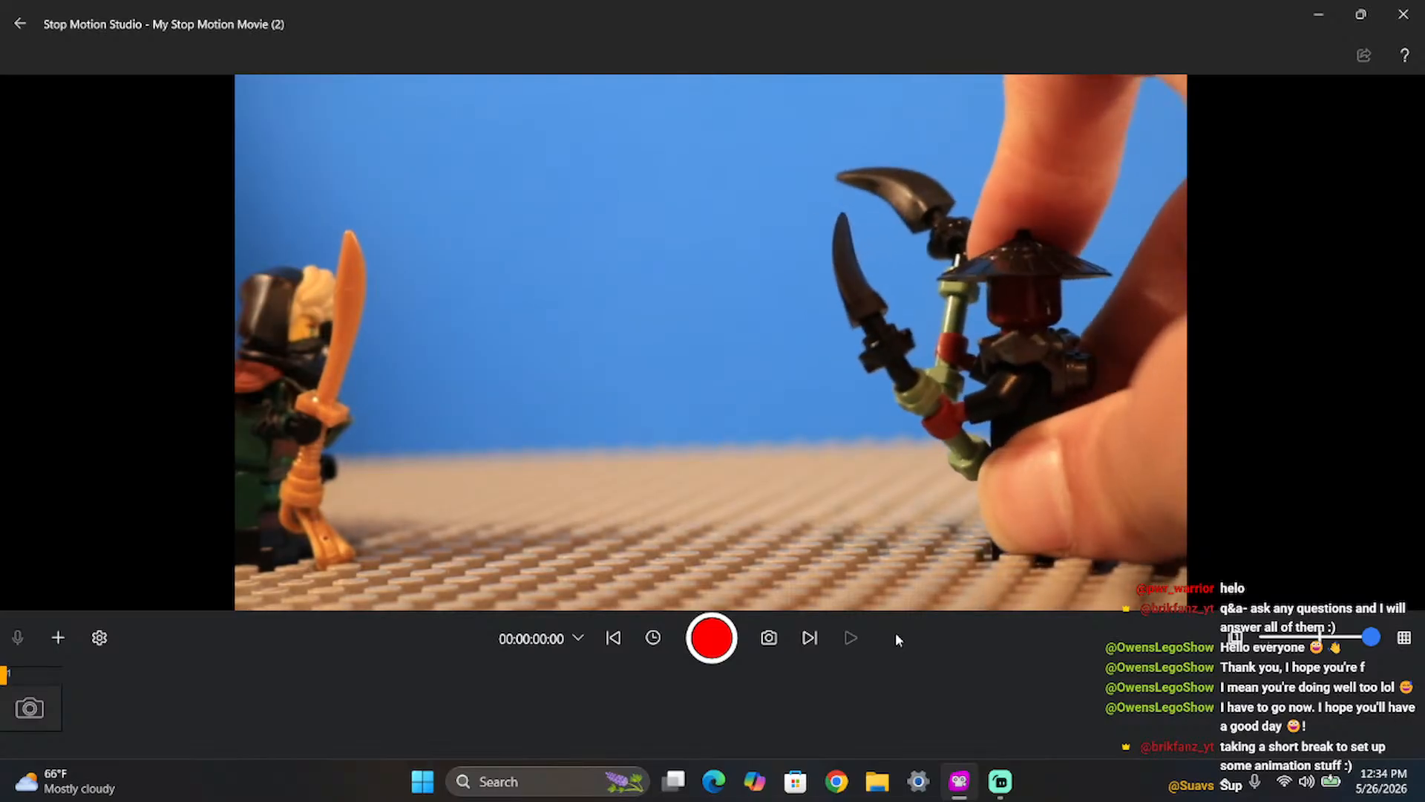
pyautogui.click(768, 636)
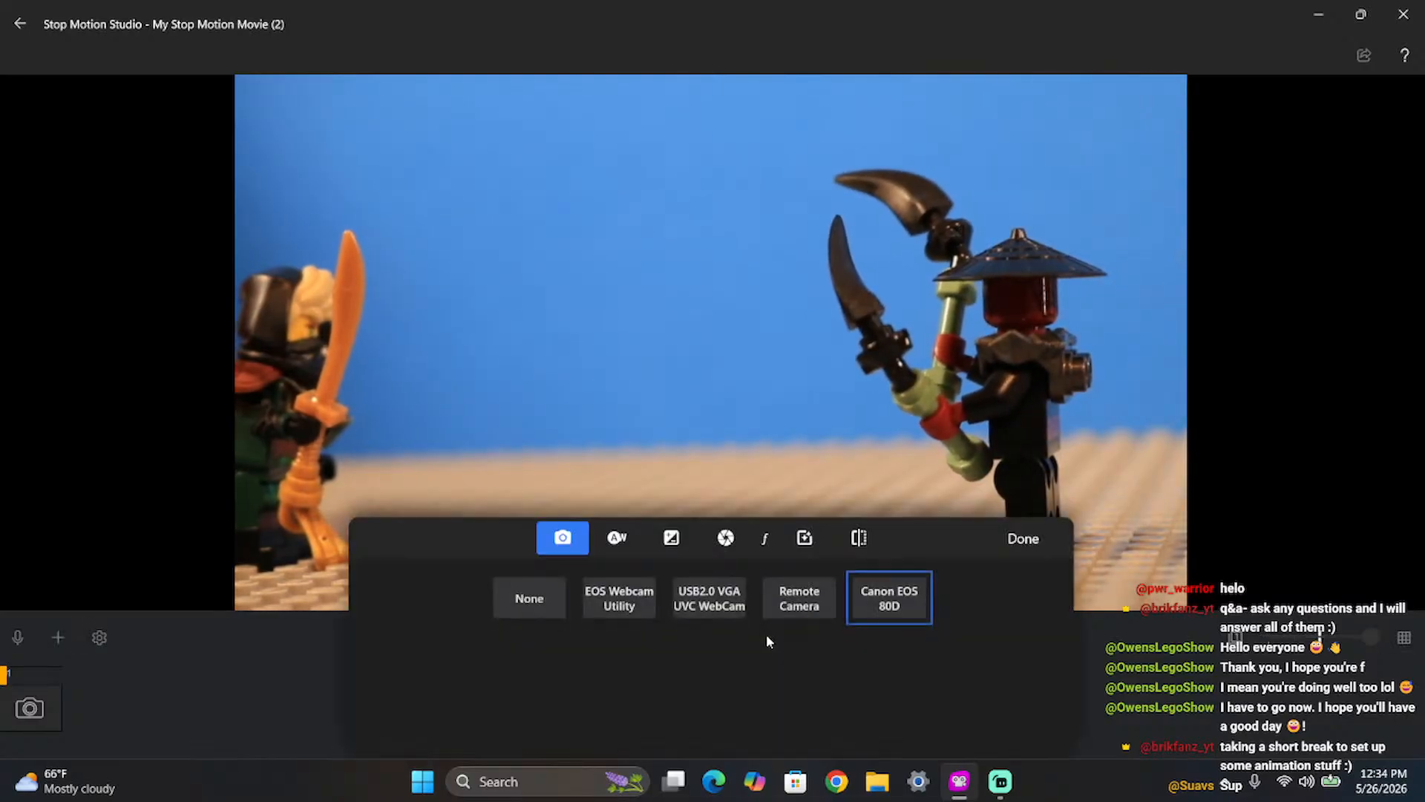
pyautogui.click(1004, 536)
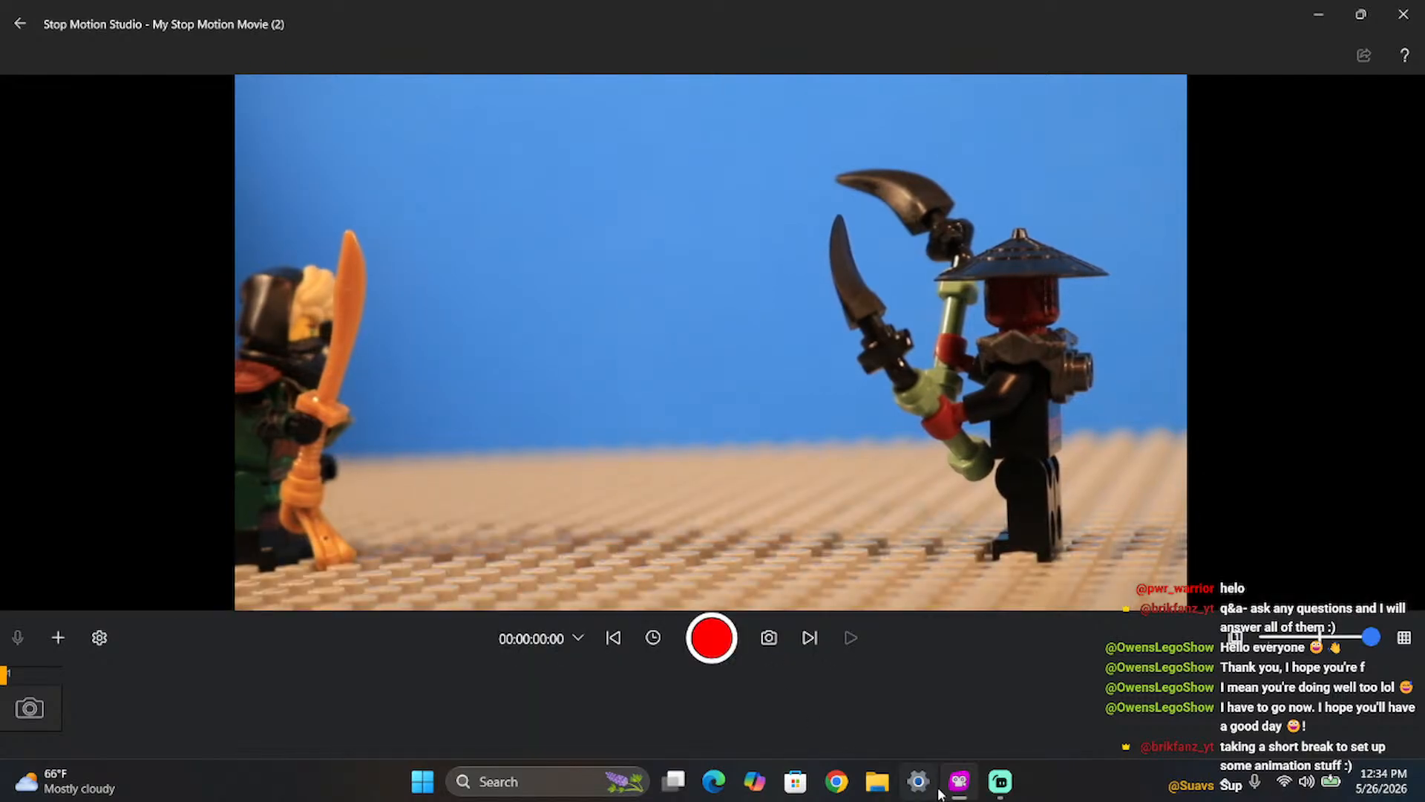
pyautogui.moveTo(960, 787)
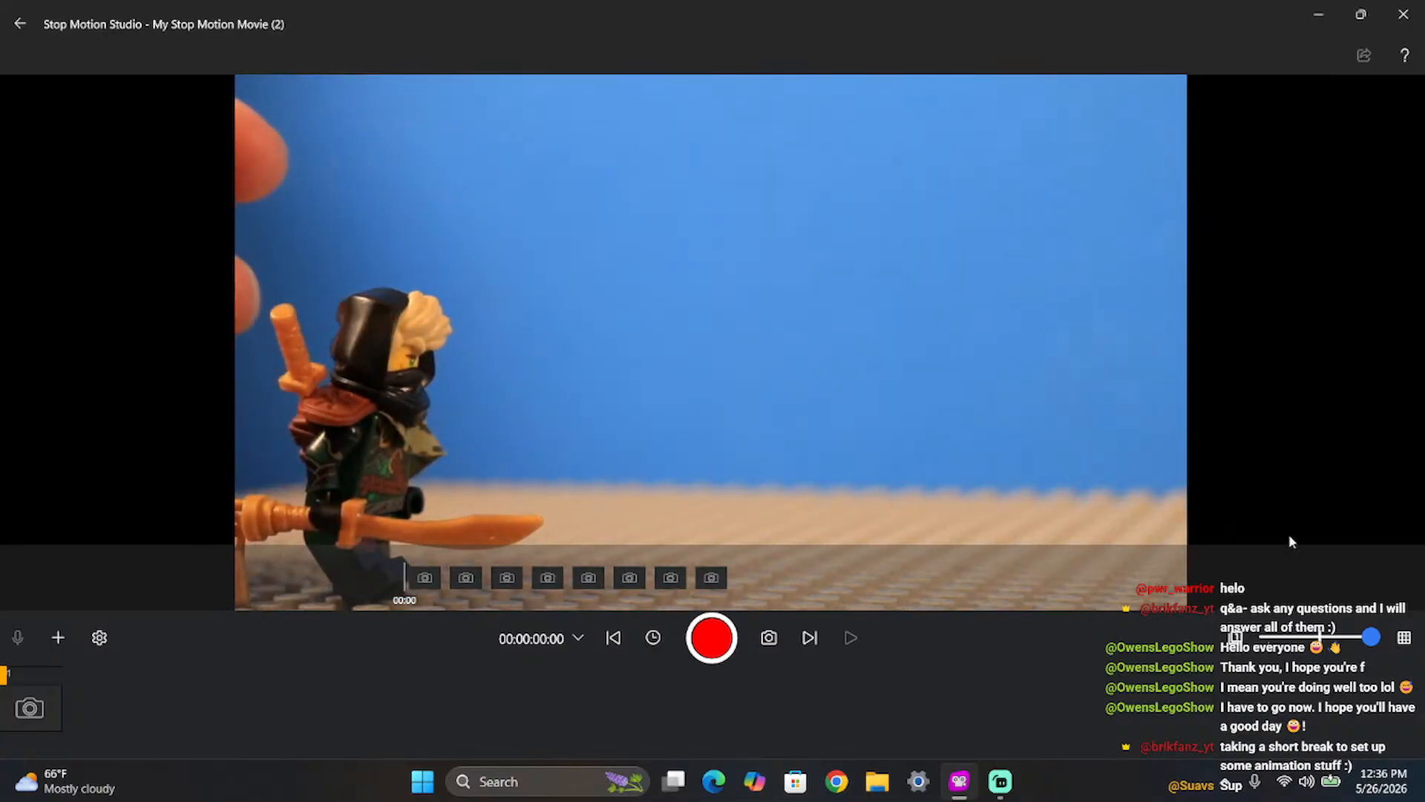
pyautogui.click(1004, 783)
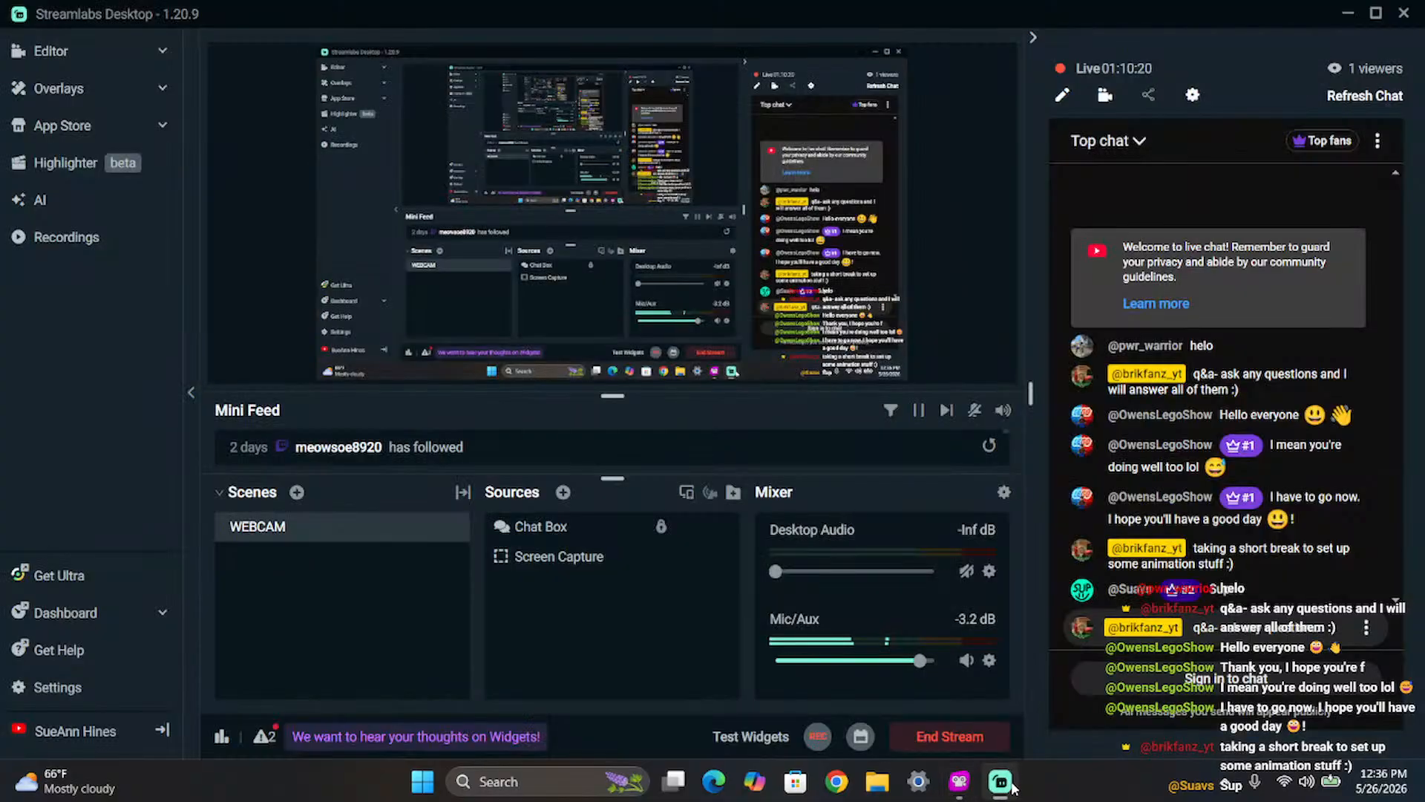
pyautogui.click(962, 783)
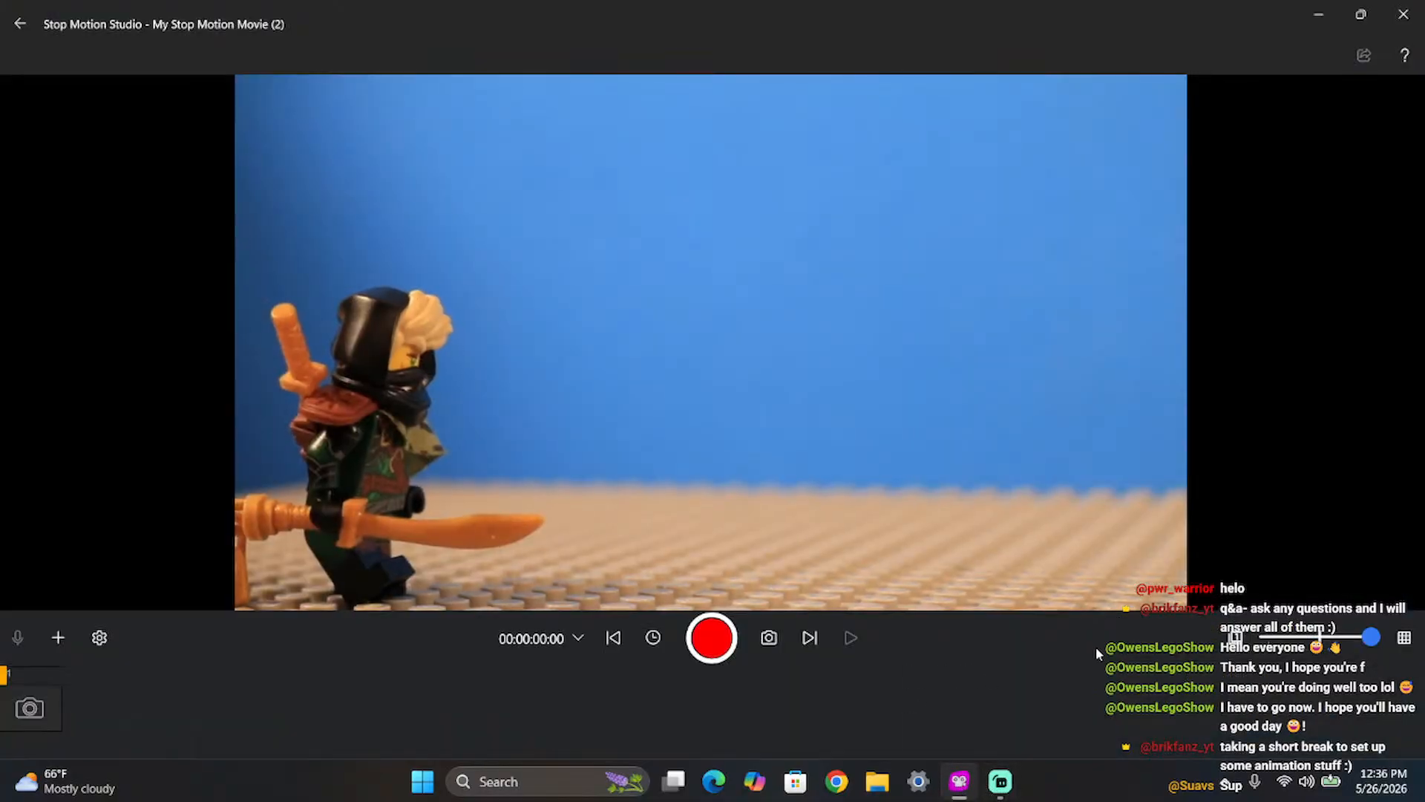
# - Capture the first frame of the sword-carrying minifigure, start a recording in Streamlabs Desktop and return to Stop Motion Studio
pyautogui.press('Return')
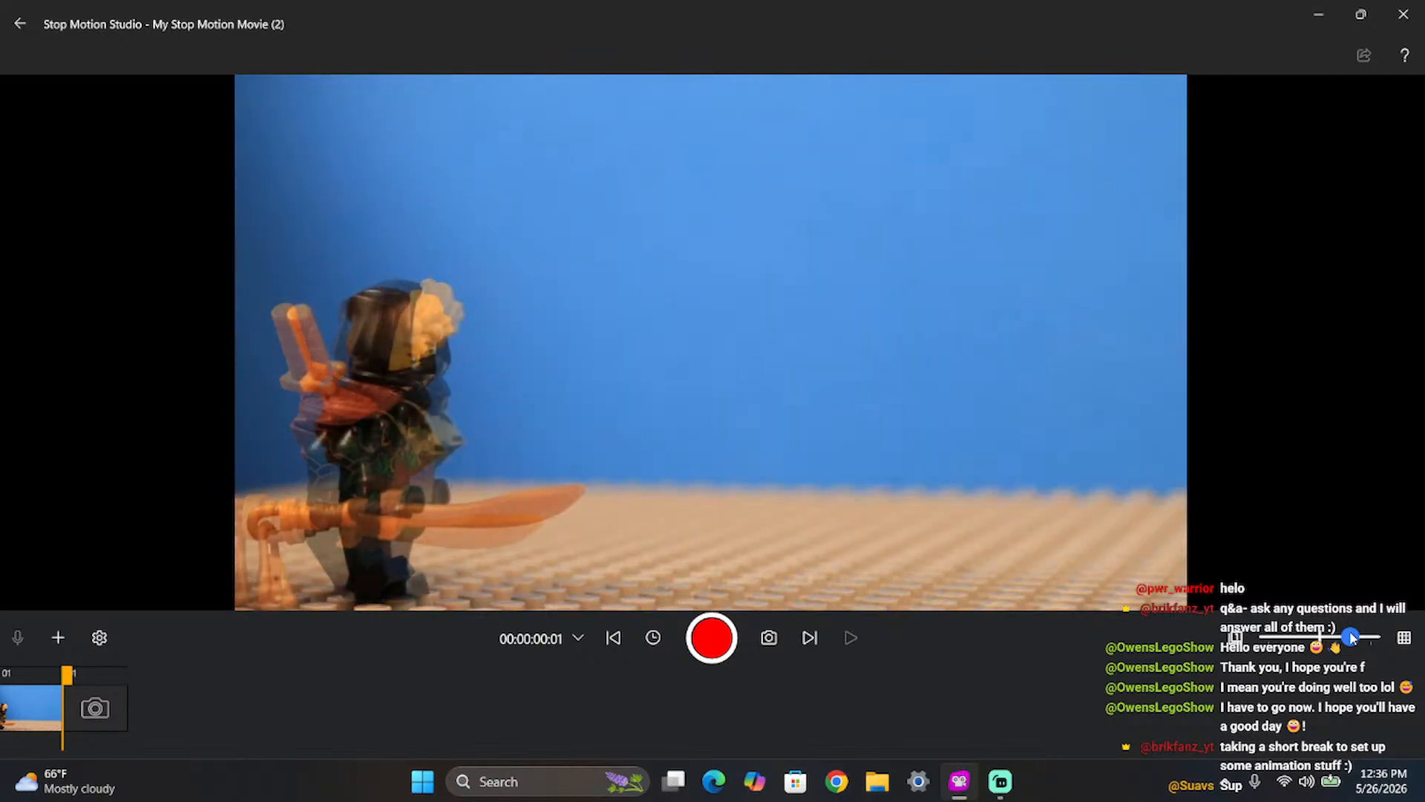
pyautogui.click(1004, 784)
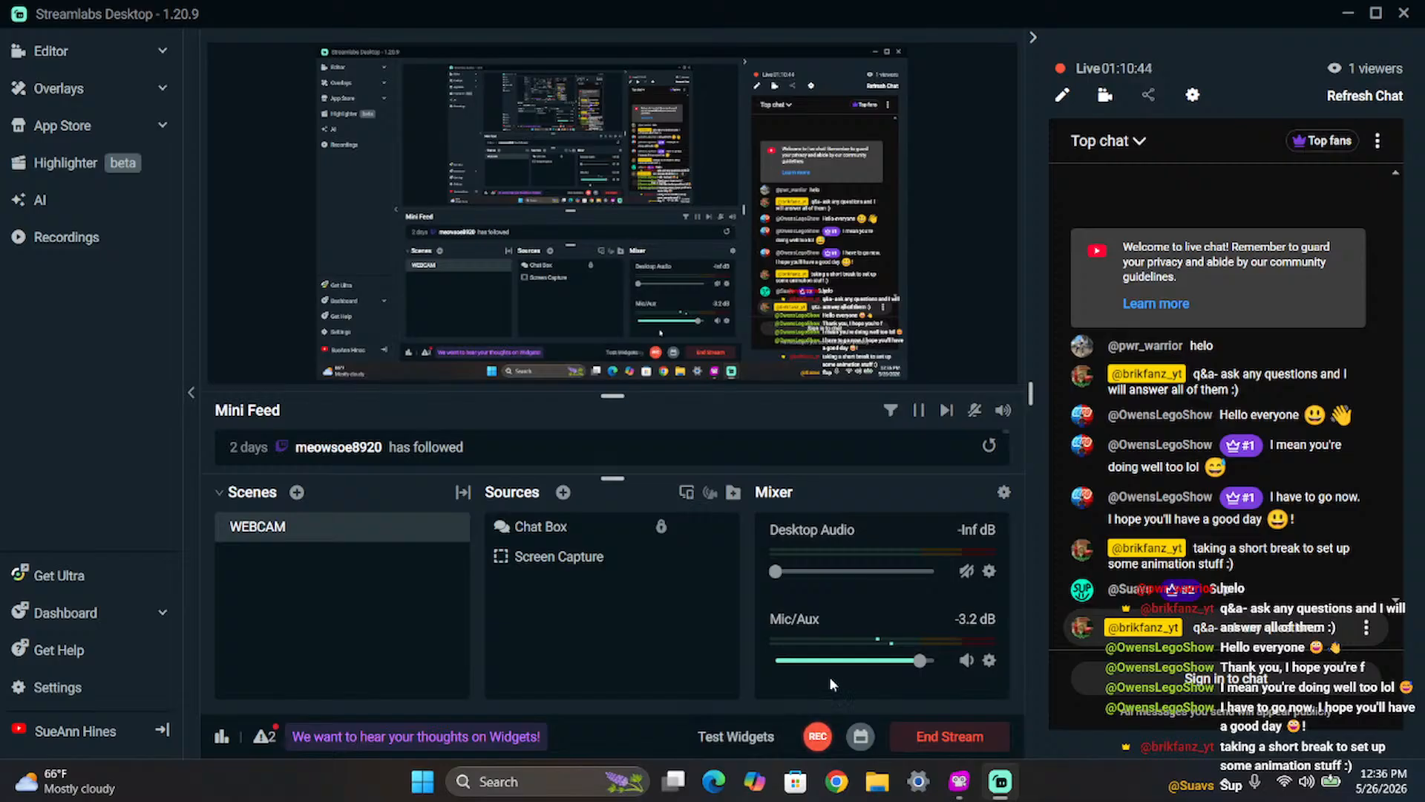
pyautogui.click(960, 782)
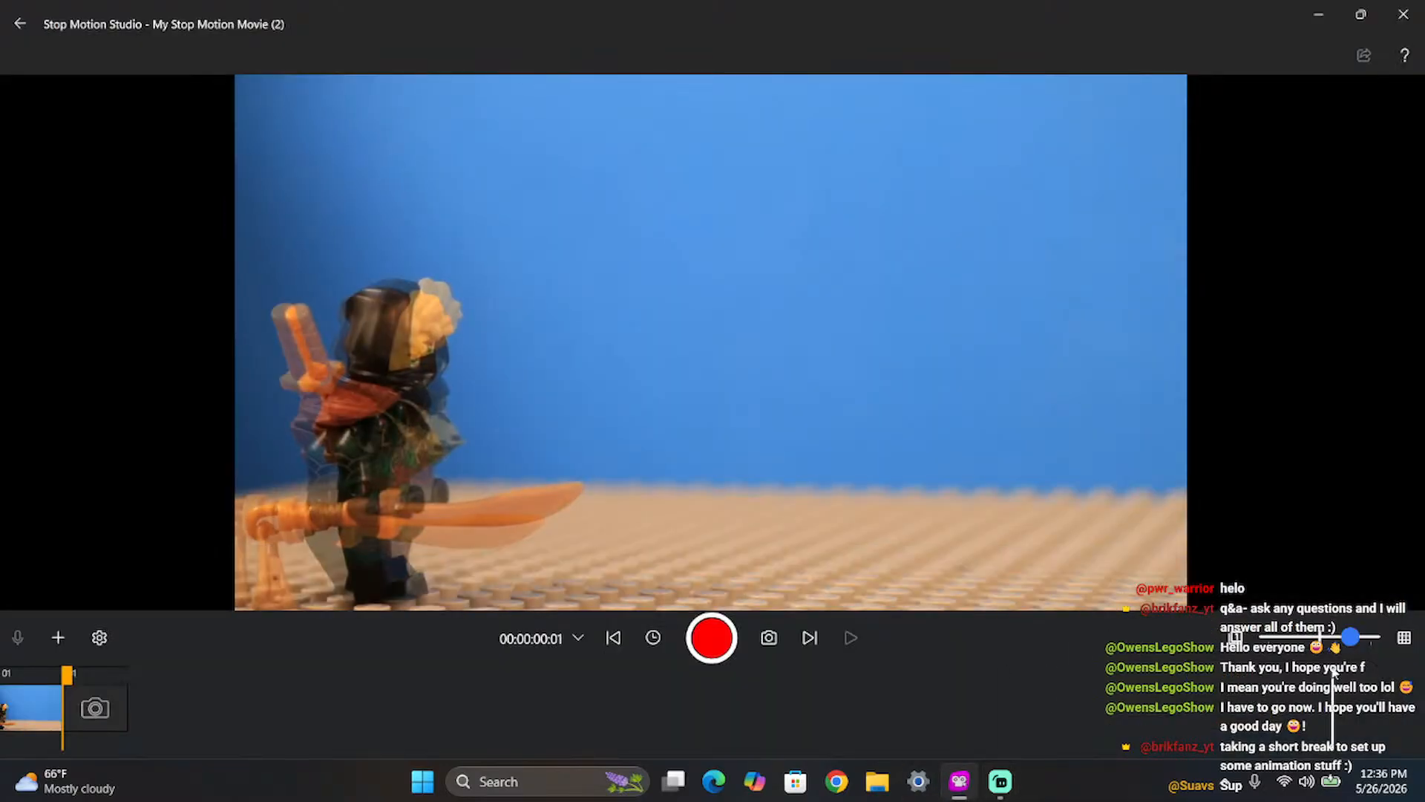
# - Capture the second, third and fourth frames of the minifigure as it moves forward across the baseplate
pyautogui.press('space')
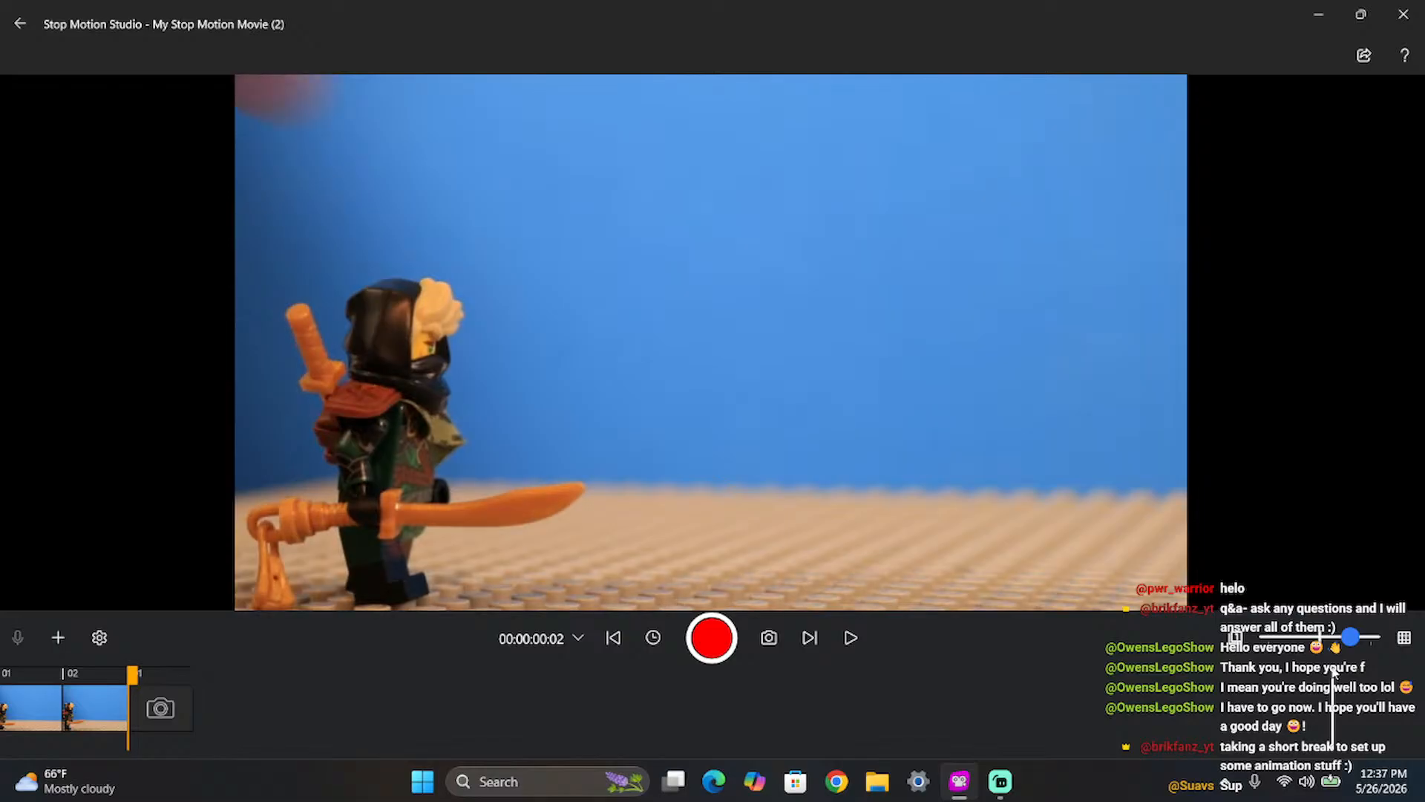
pyautogui.press('space')
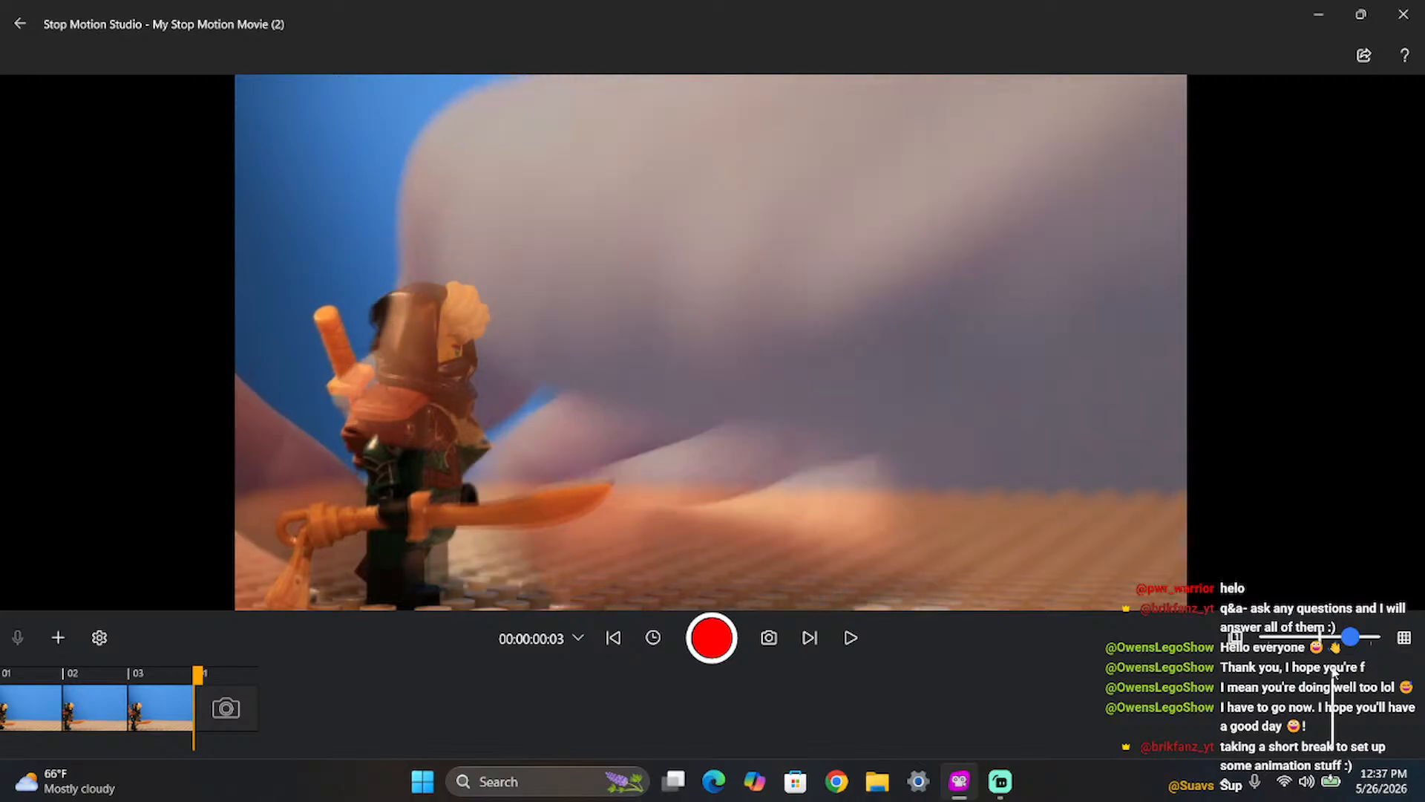
pyautogui.press('Return')
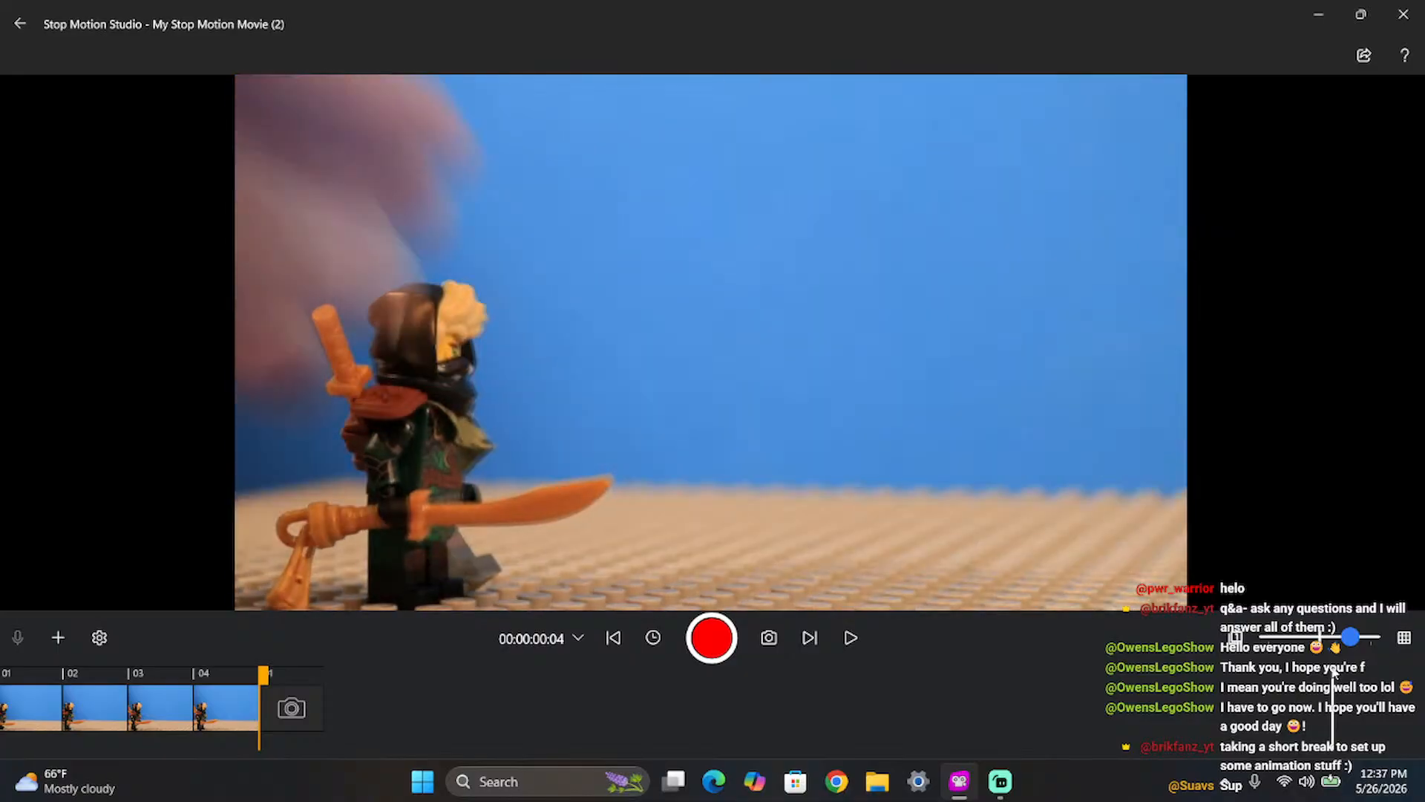
# - Capture frames 5 to 9 of the sword-carrying minifigure, repositioning it slightly forward in its walk for each frame
pyautogui.press('Return')
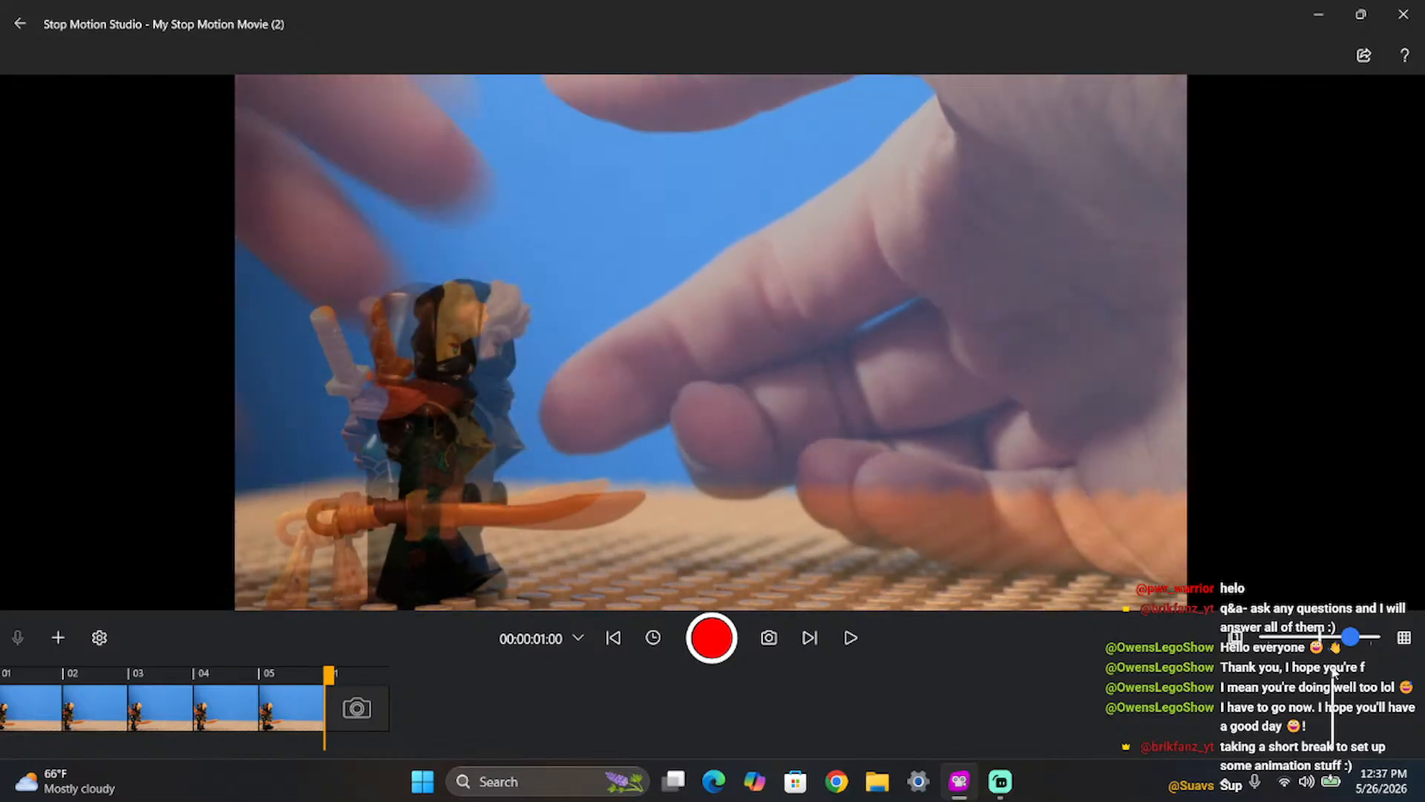
pyautogui.press('Return')
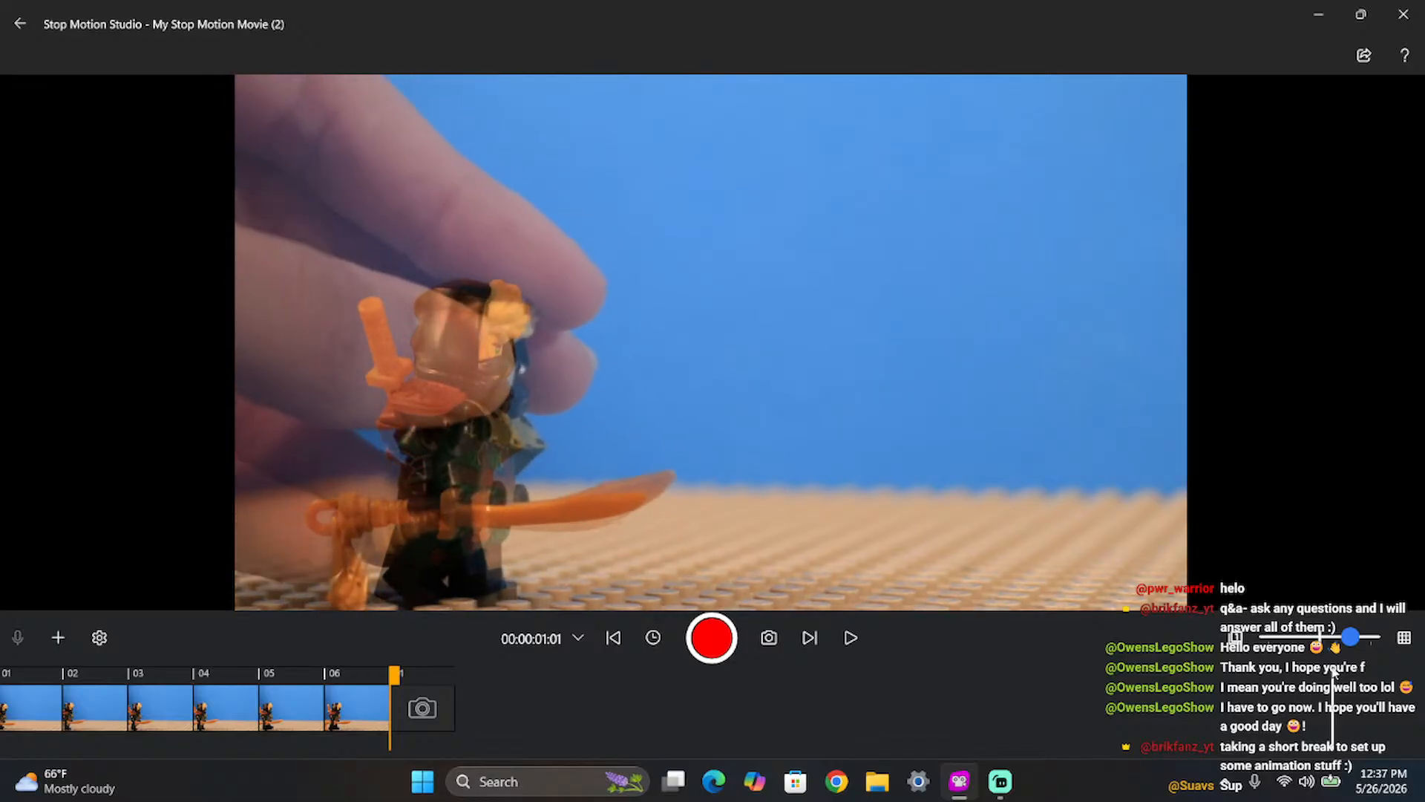
pyautogui.press('Return')
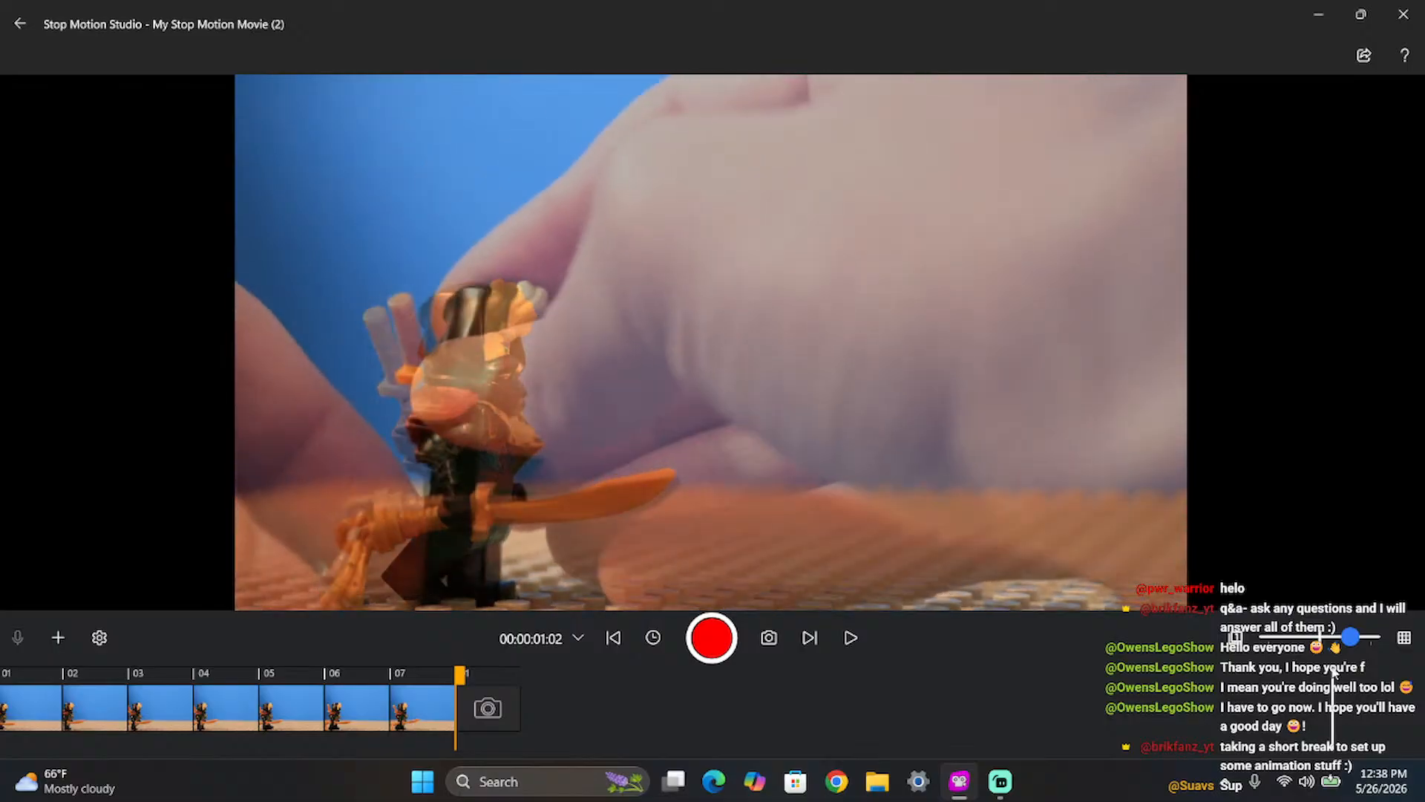
pyautogui.press('Return')
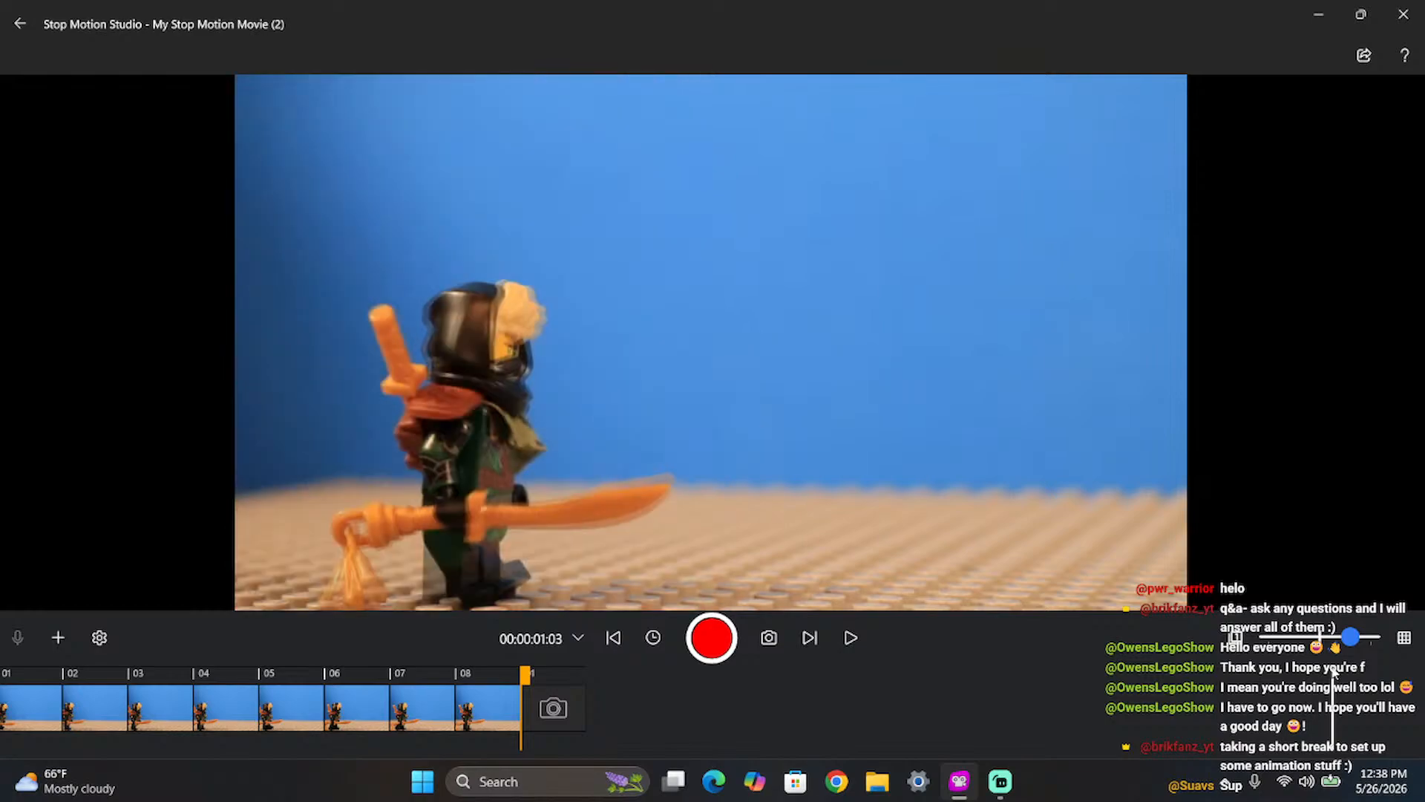
pyautogui.press('Return')
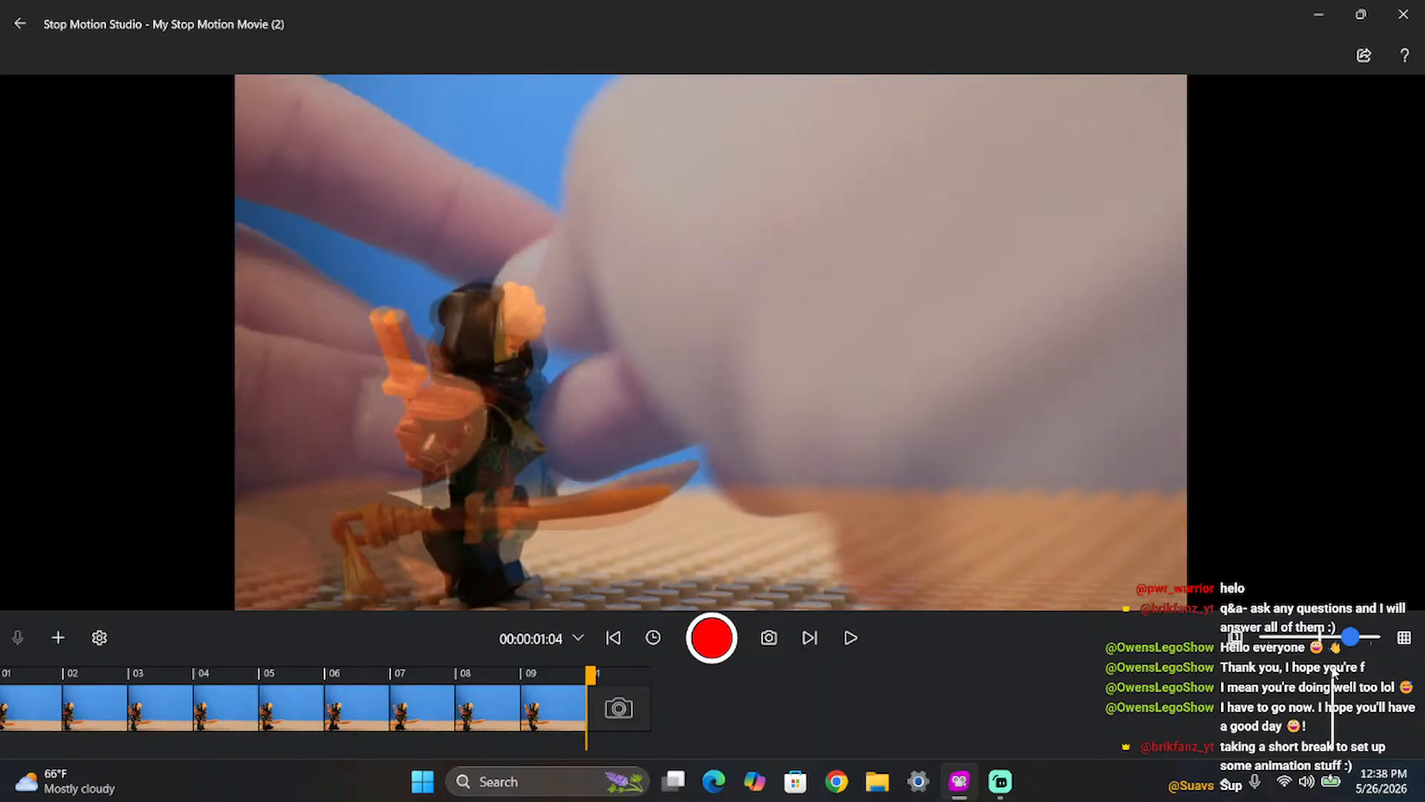
# - Capture frames 10 to 14 as the sword-carrying minifigure continues its stride toward the middle of the baseplate
pyautogui.press('space')
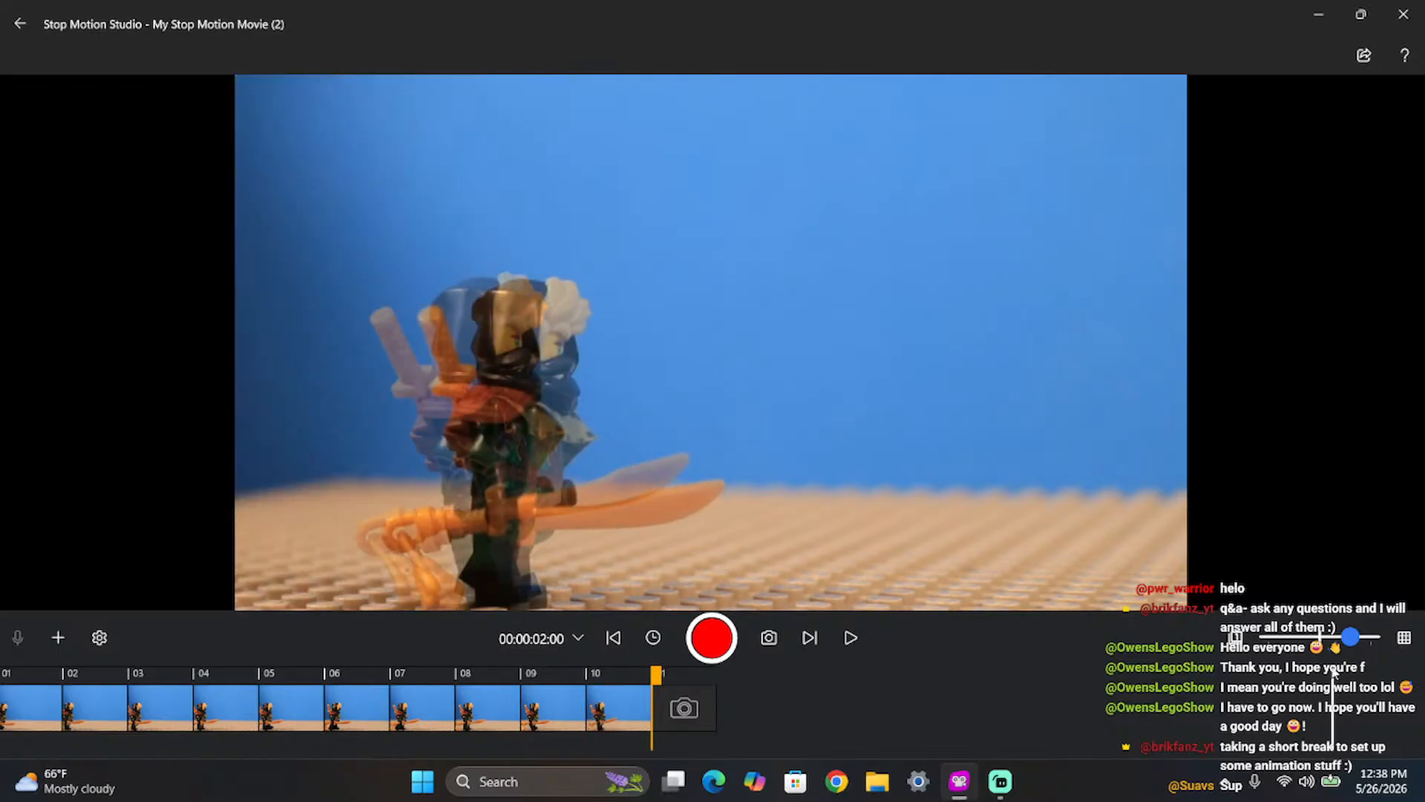
pyautogui.press('Return')
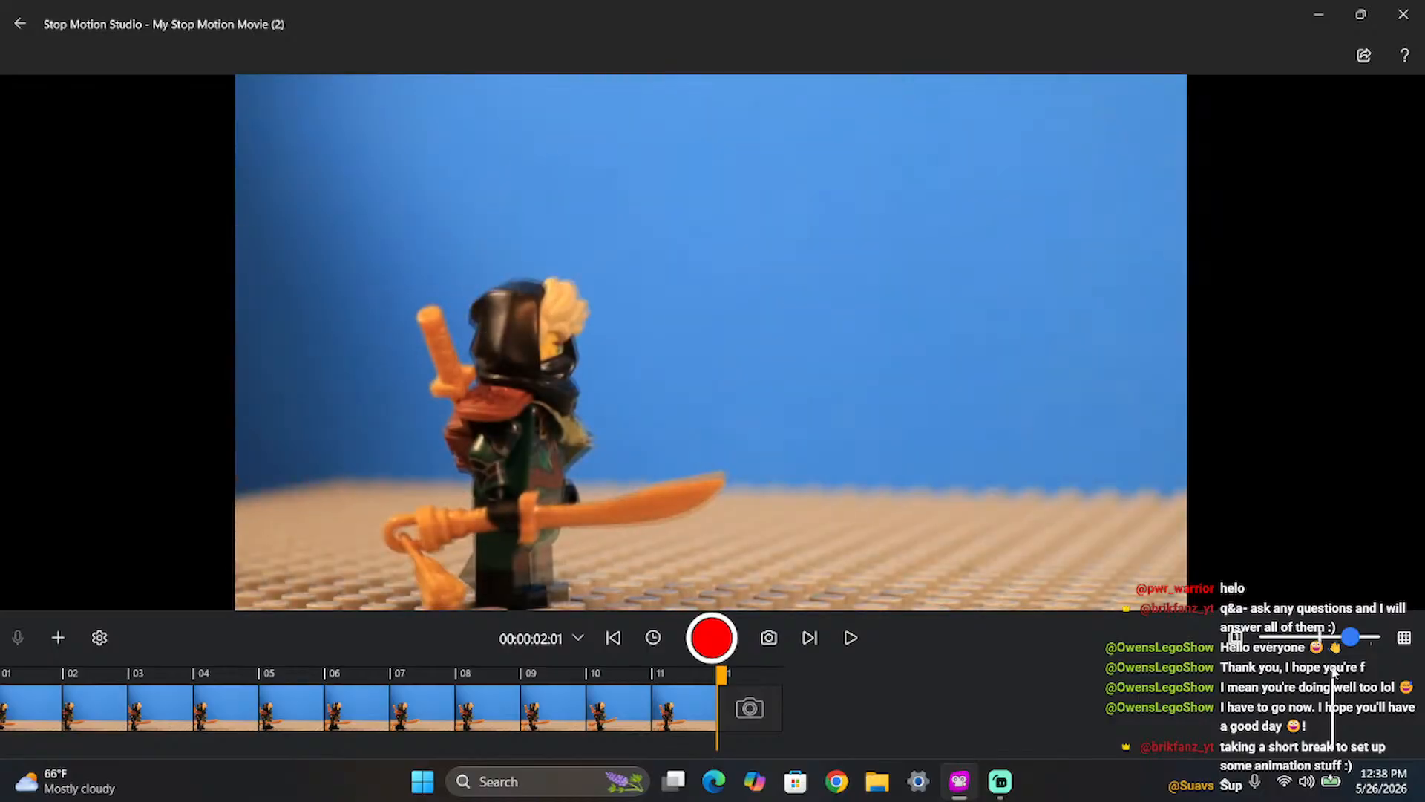
pyautogui.press('Return')
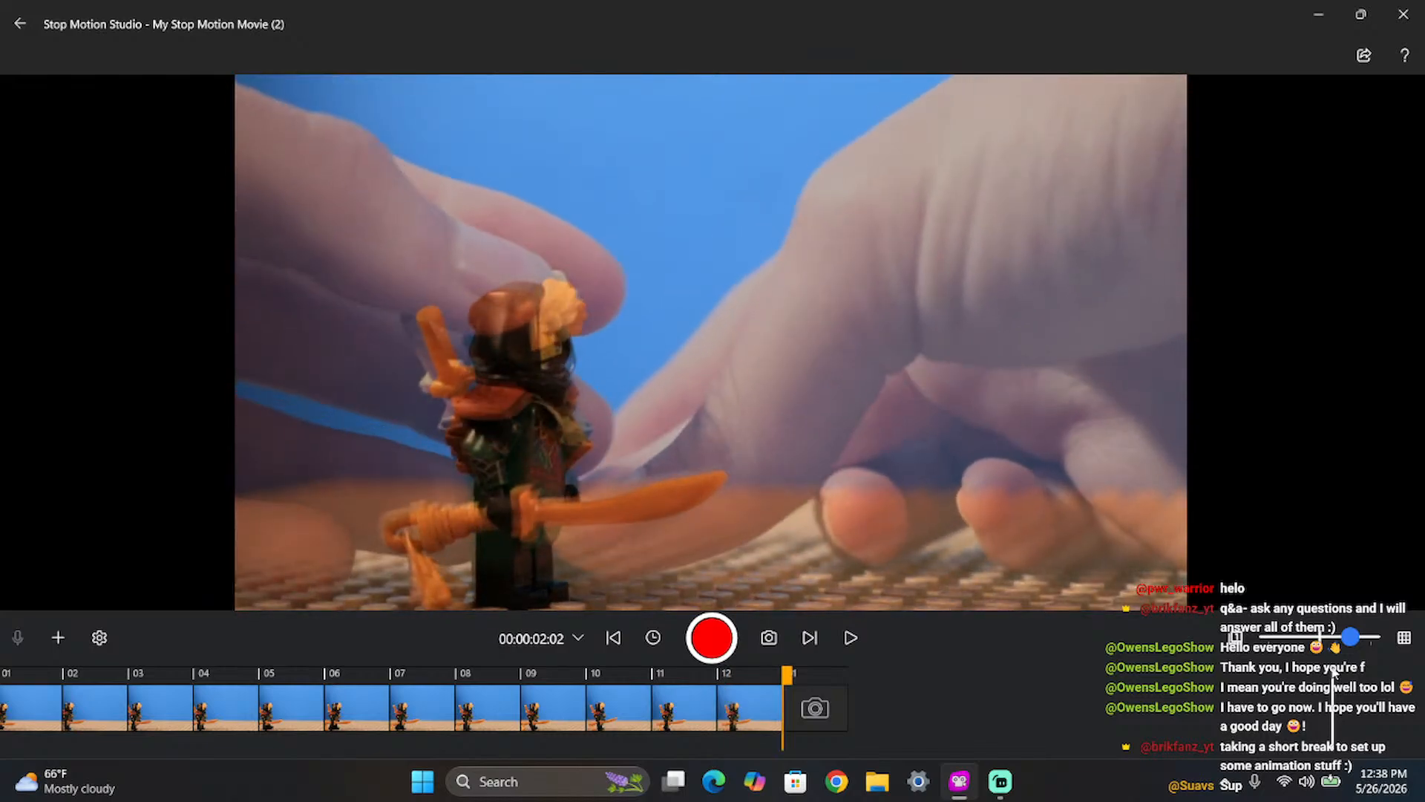
pyautogui.press('Return')
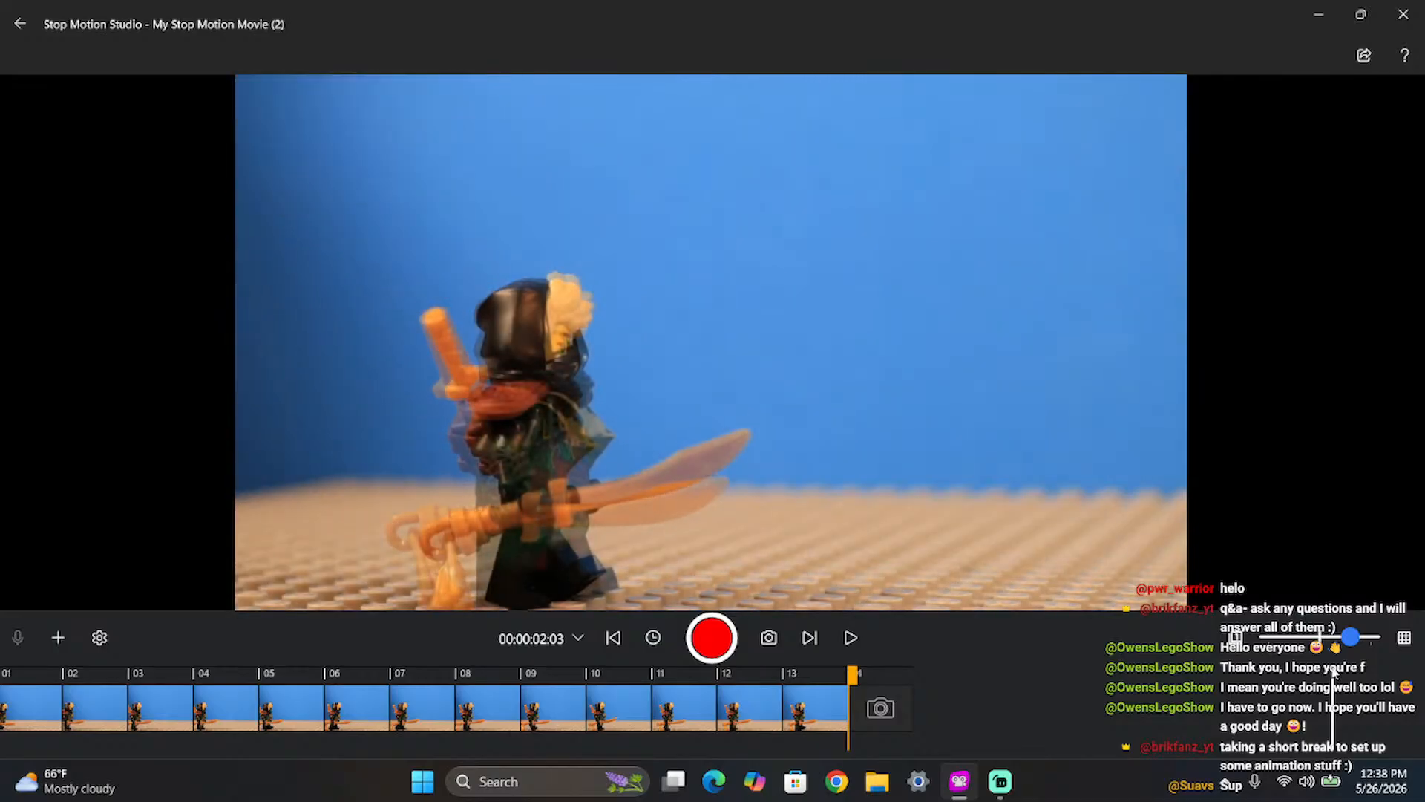
pyautogui.press('space')
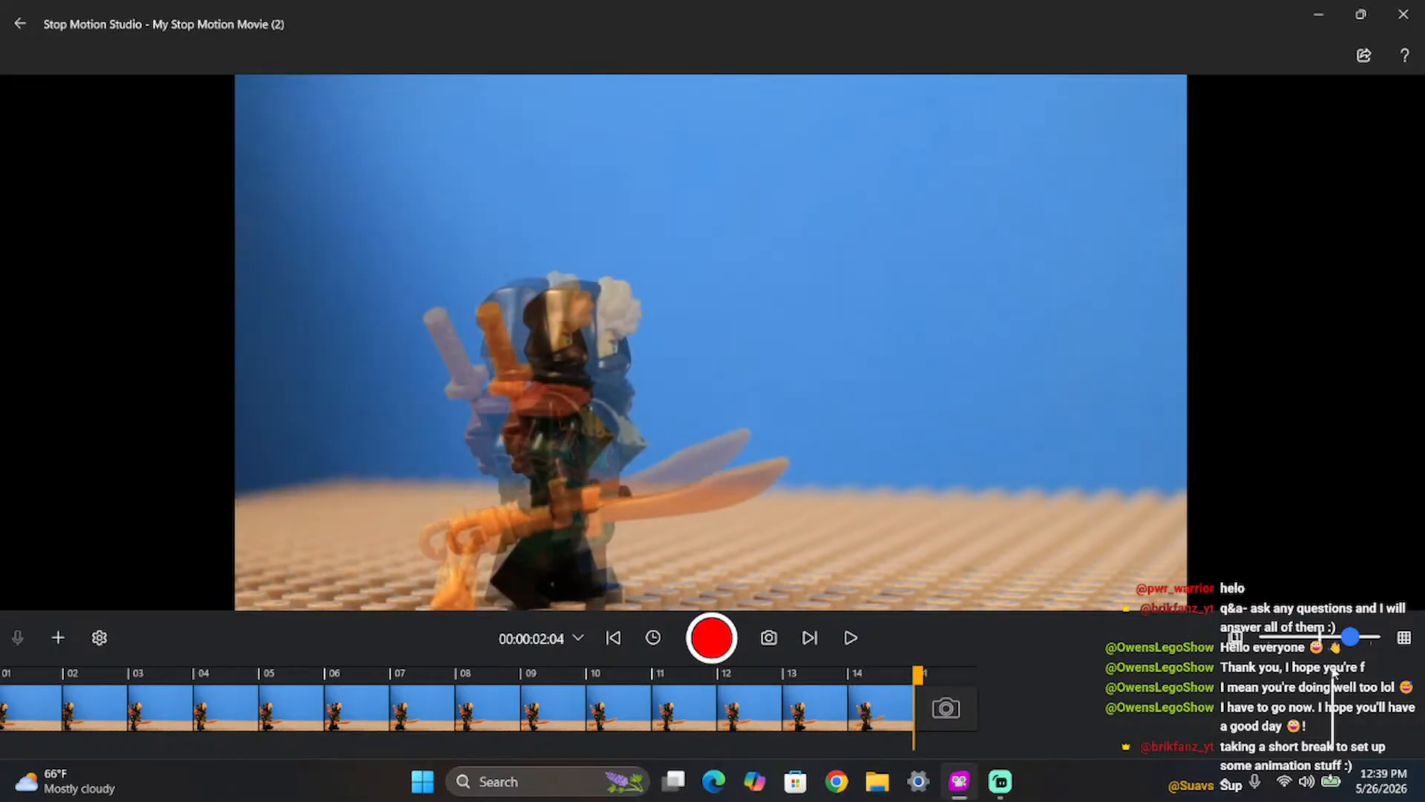
# - Capture frames 15 to 19 of the minifigure's last walking steps until it stands near the middle of the shot
pyautogui.press('space')
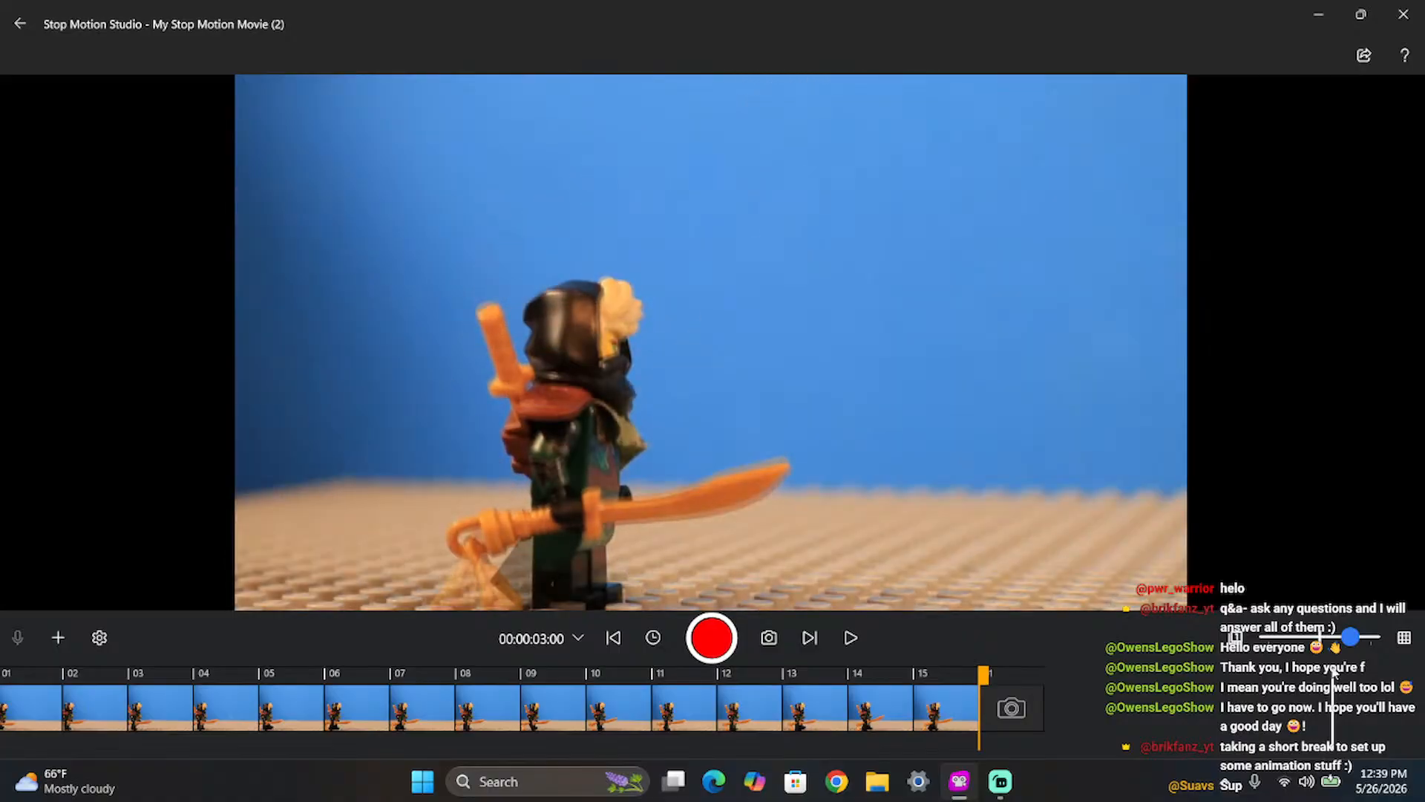
pyautogui.press('space')
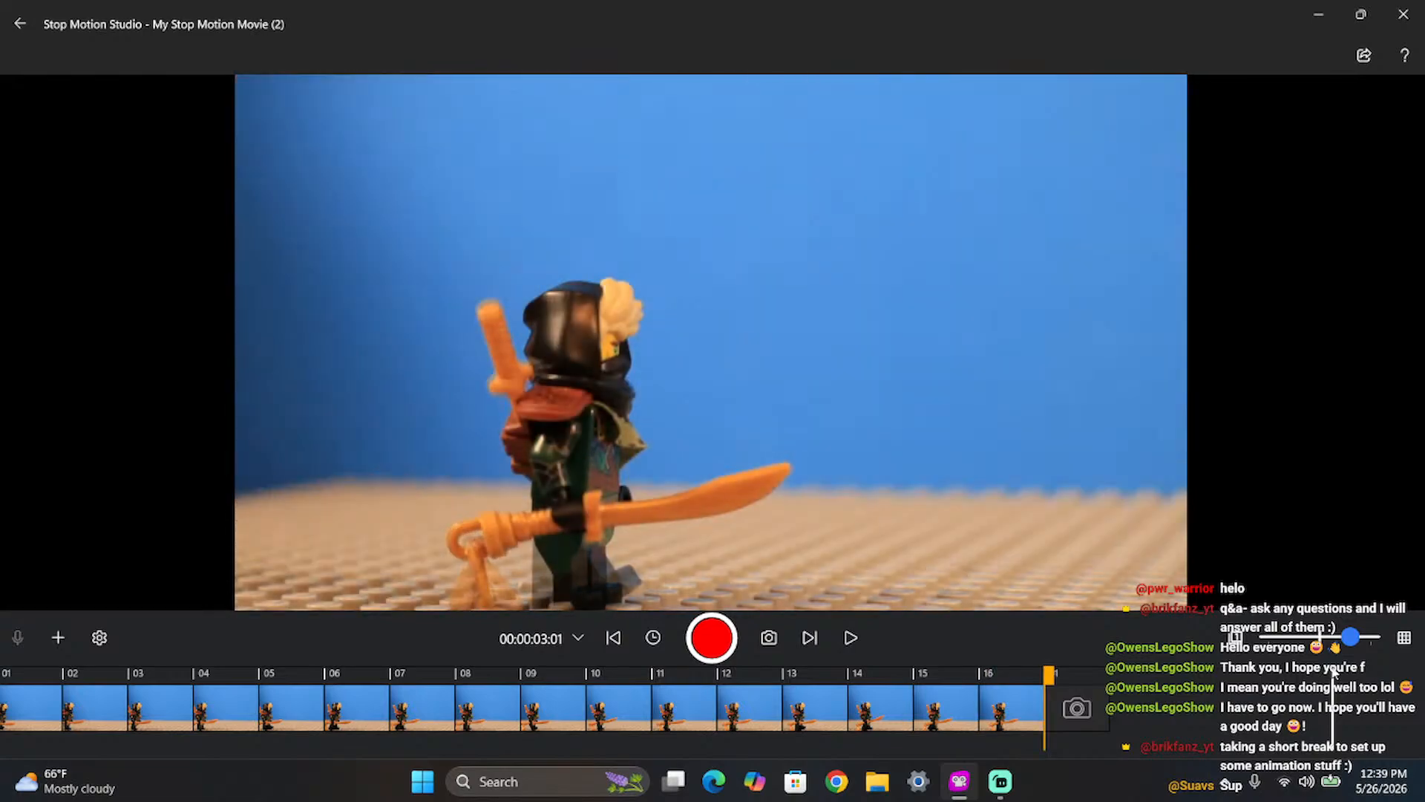
pyautogui.press('space')
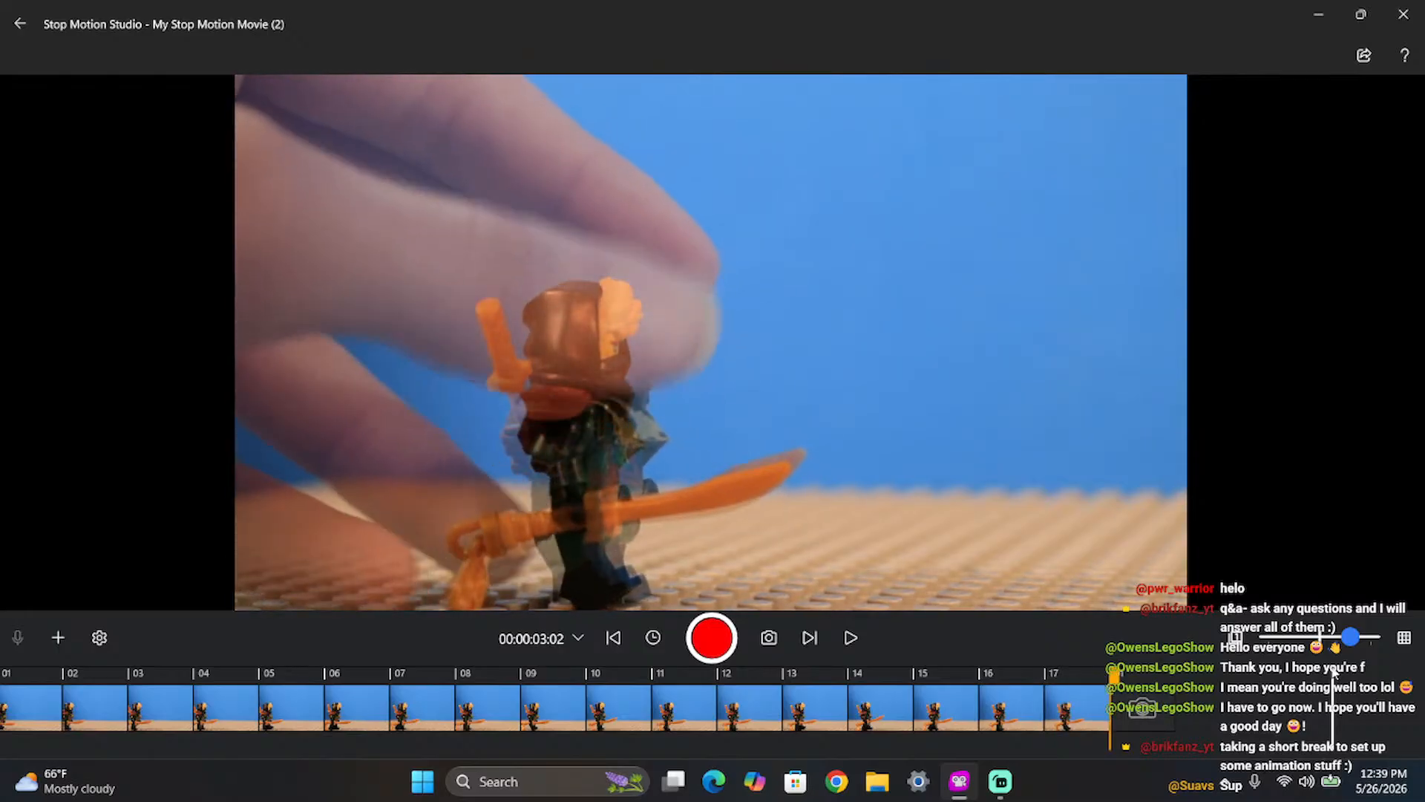
pyautogui.press('Return')
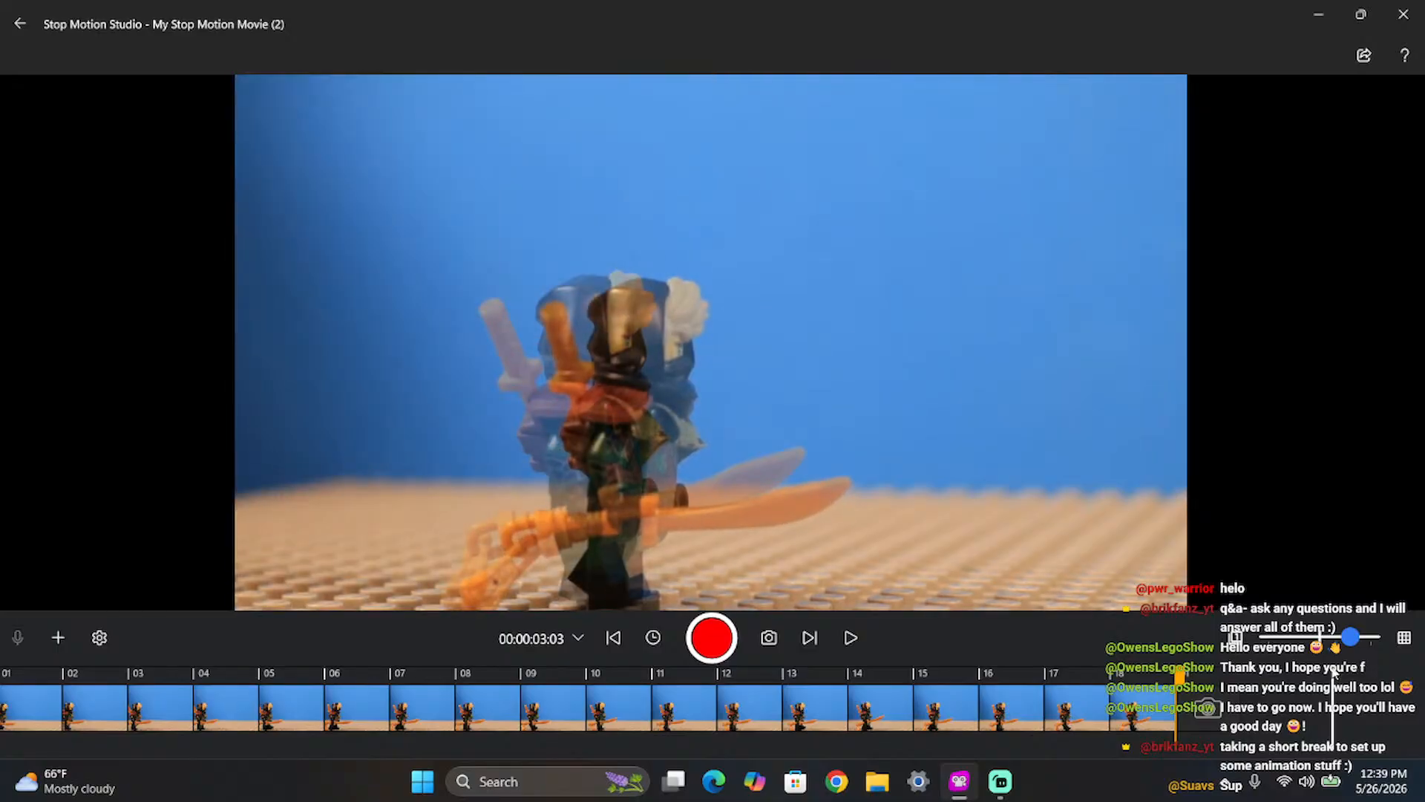
pyautogui.press('space')
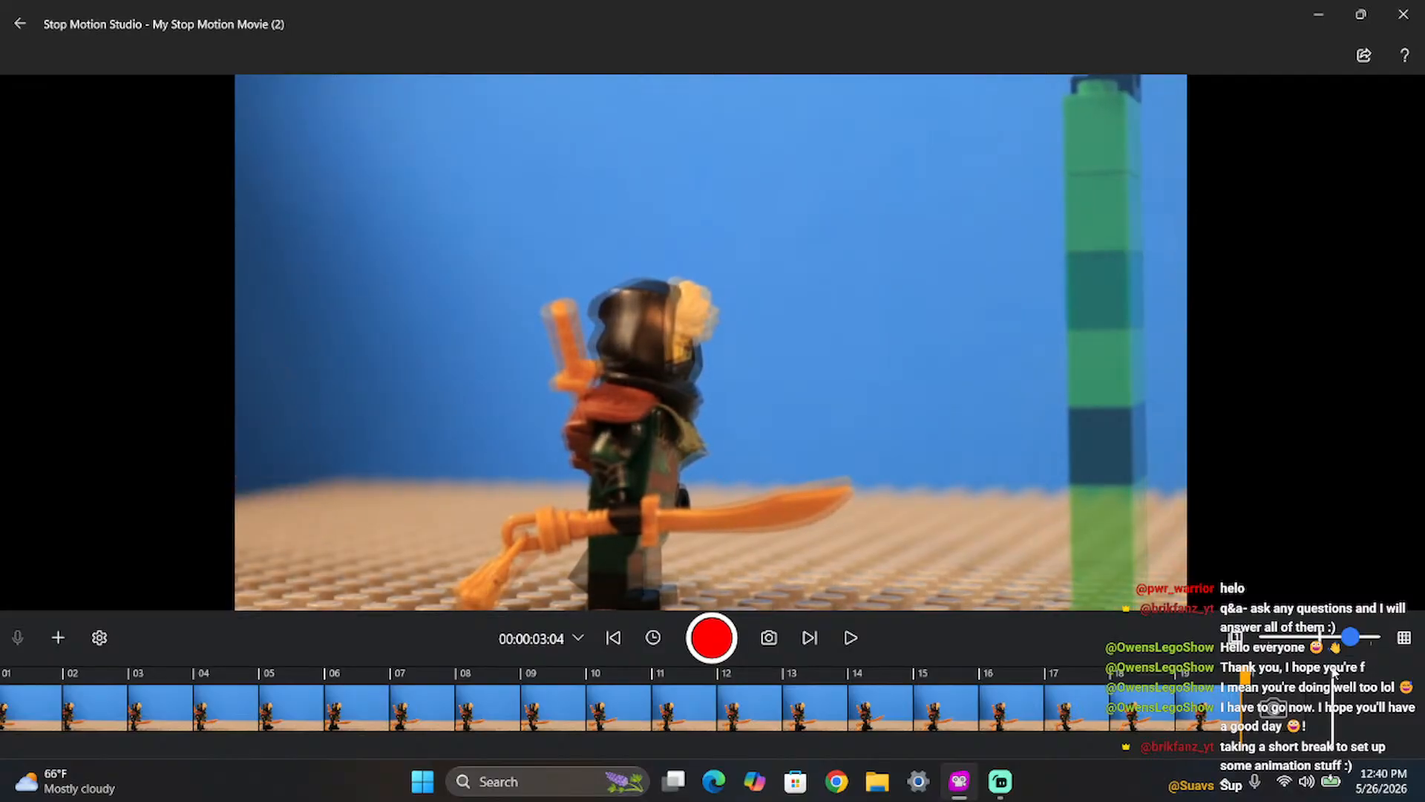
# - Capture frames 20 to 25 with the green brick pillar lowering a second minifigure into the shot, interleaving clean frames without the pillar
pyautogui.press('Return')
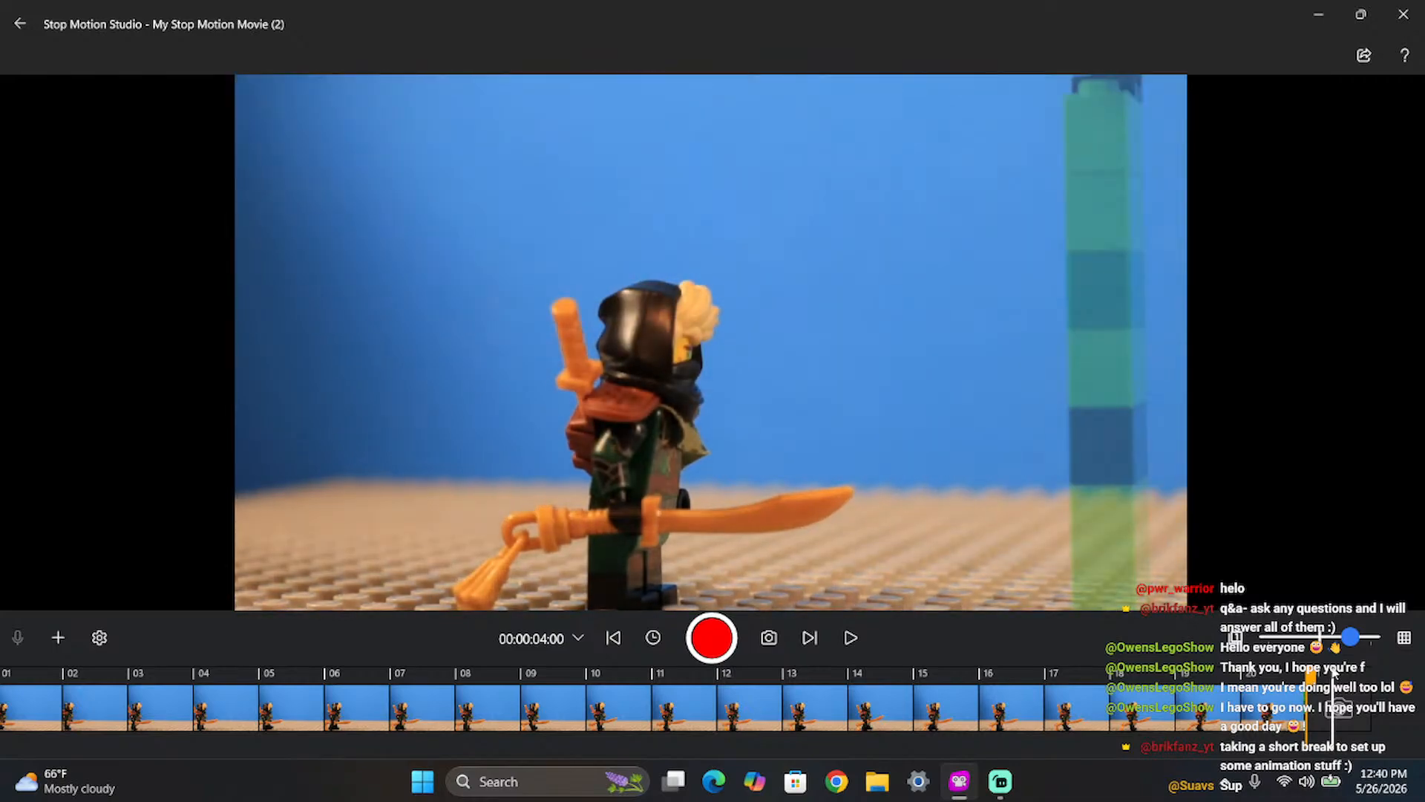
pyautogui.press('Return')
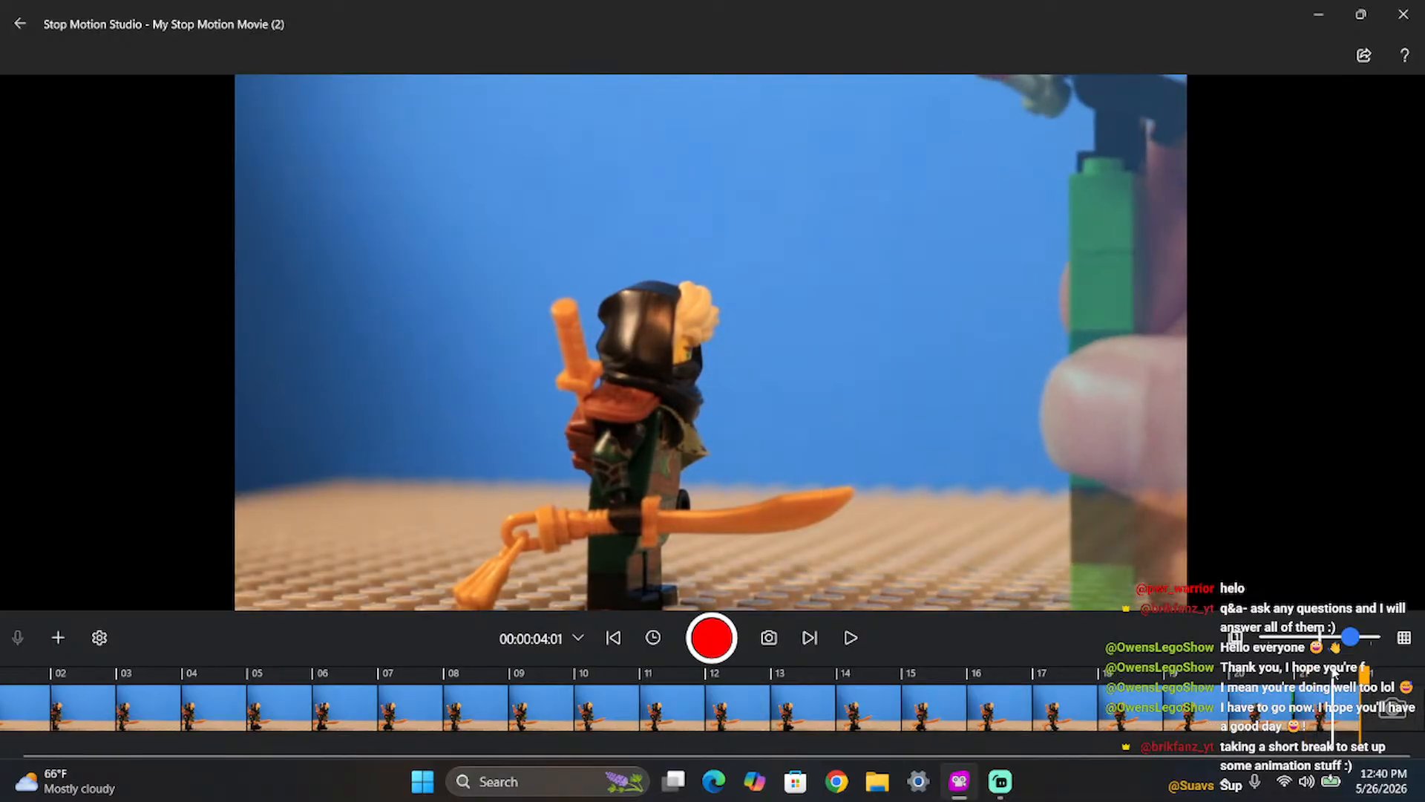
pyautogui.press('Return')
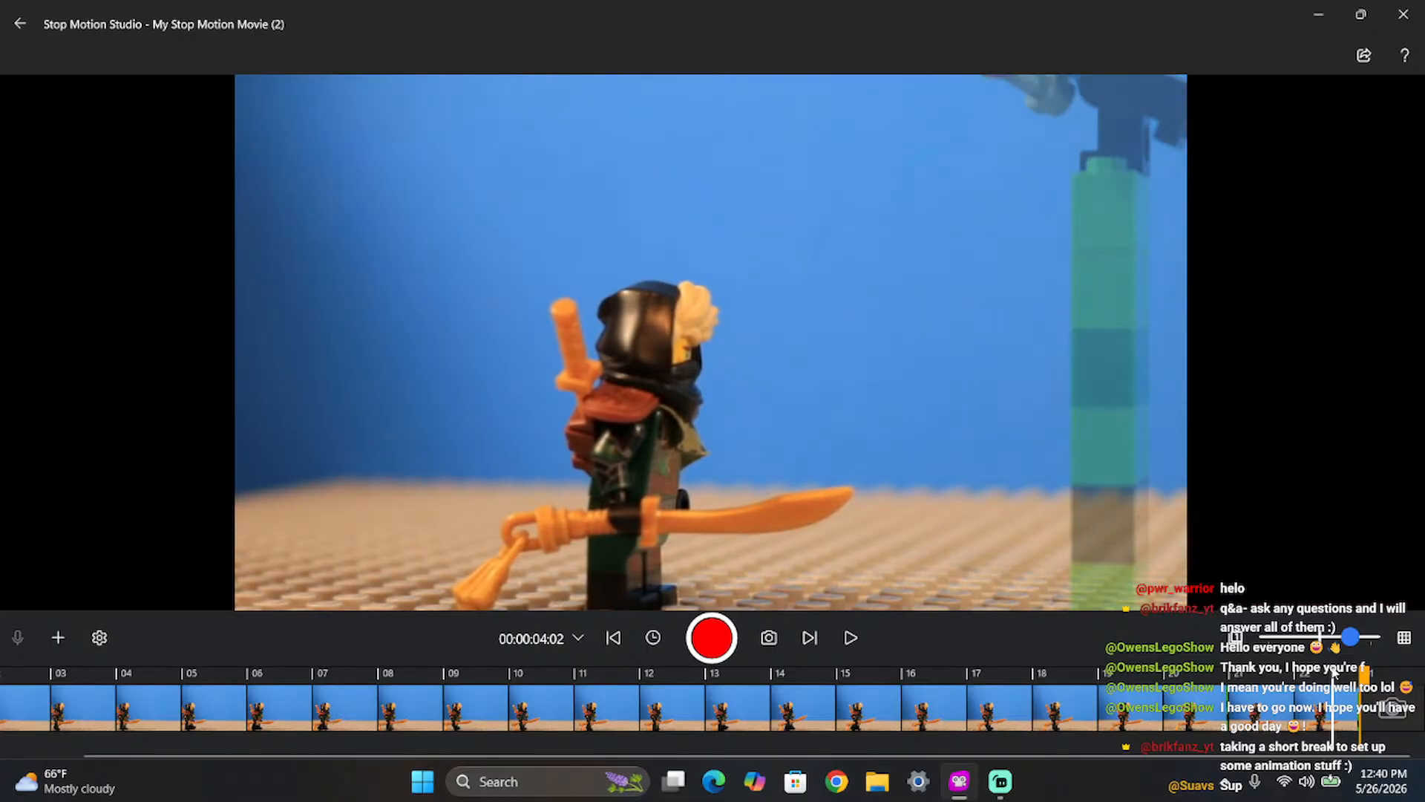
pyautogui.press('space')
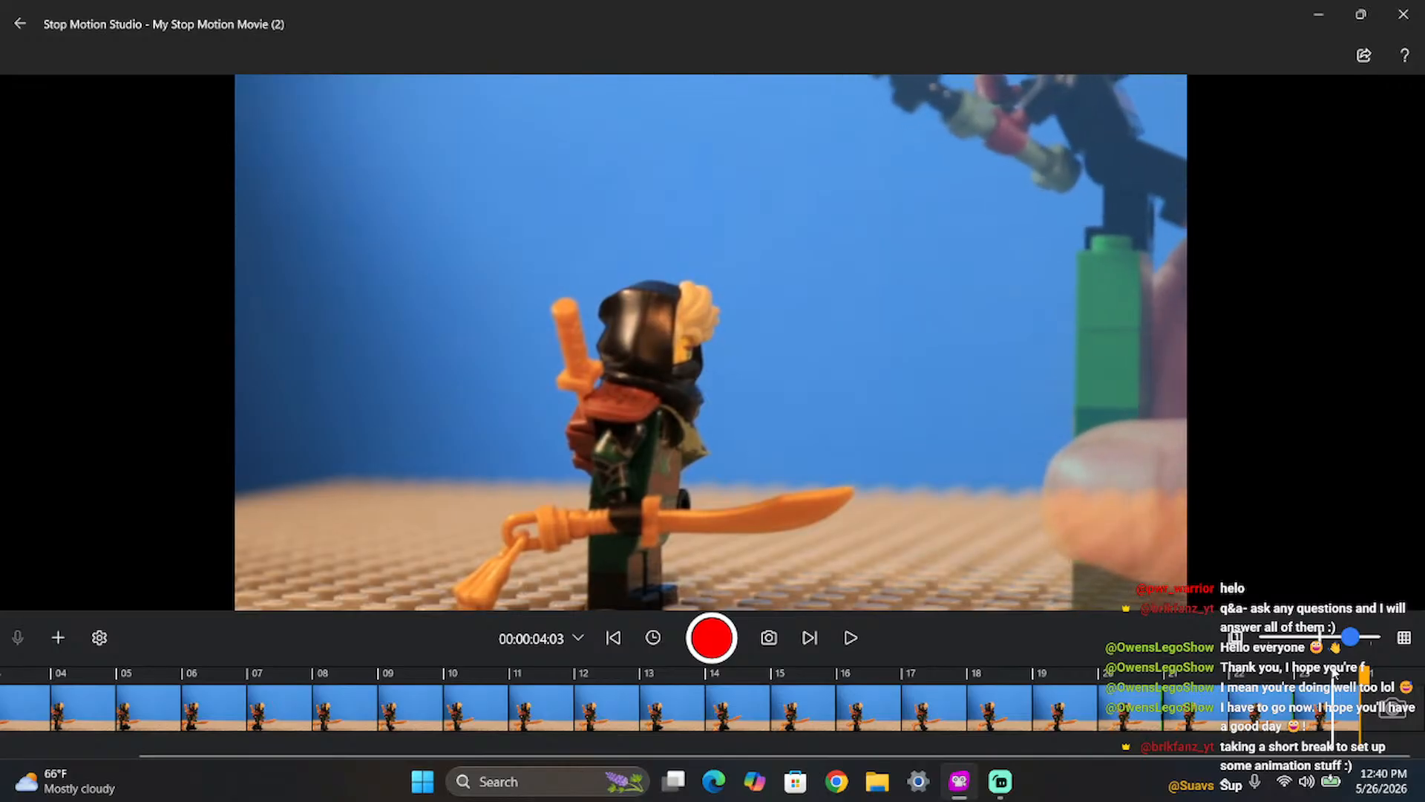
pyautogui.press('Return')
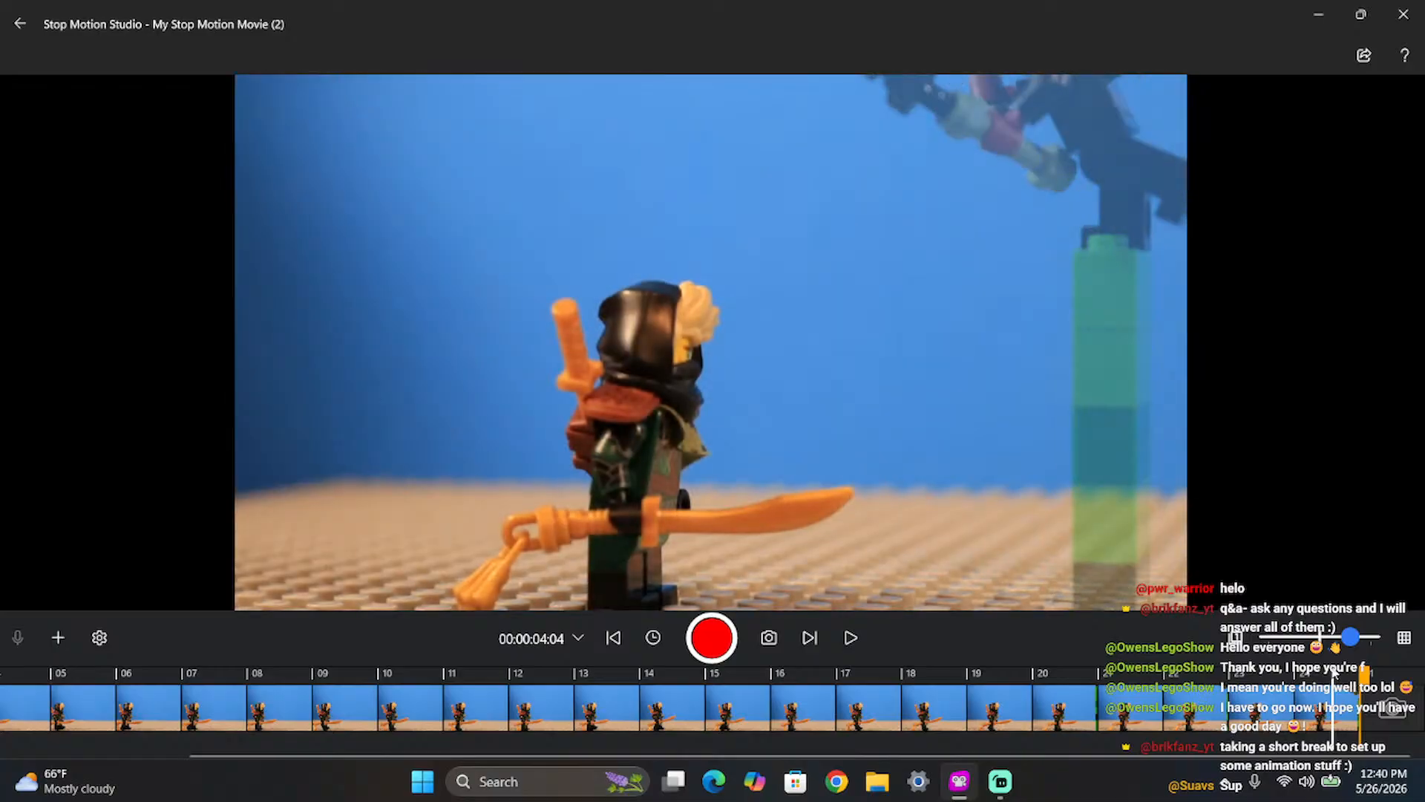
pyautogui.press('Return')
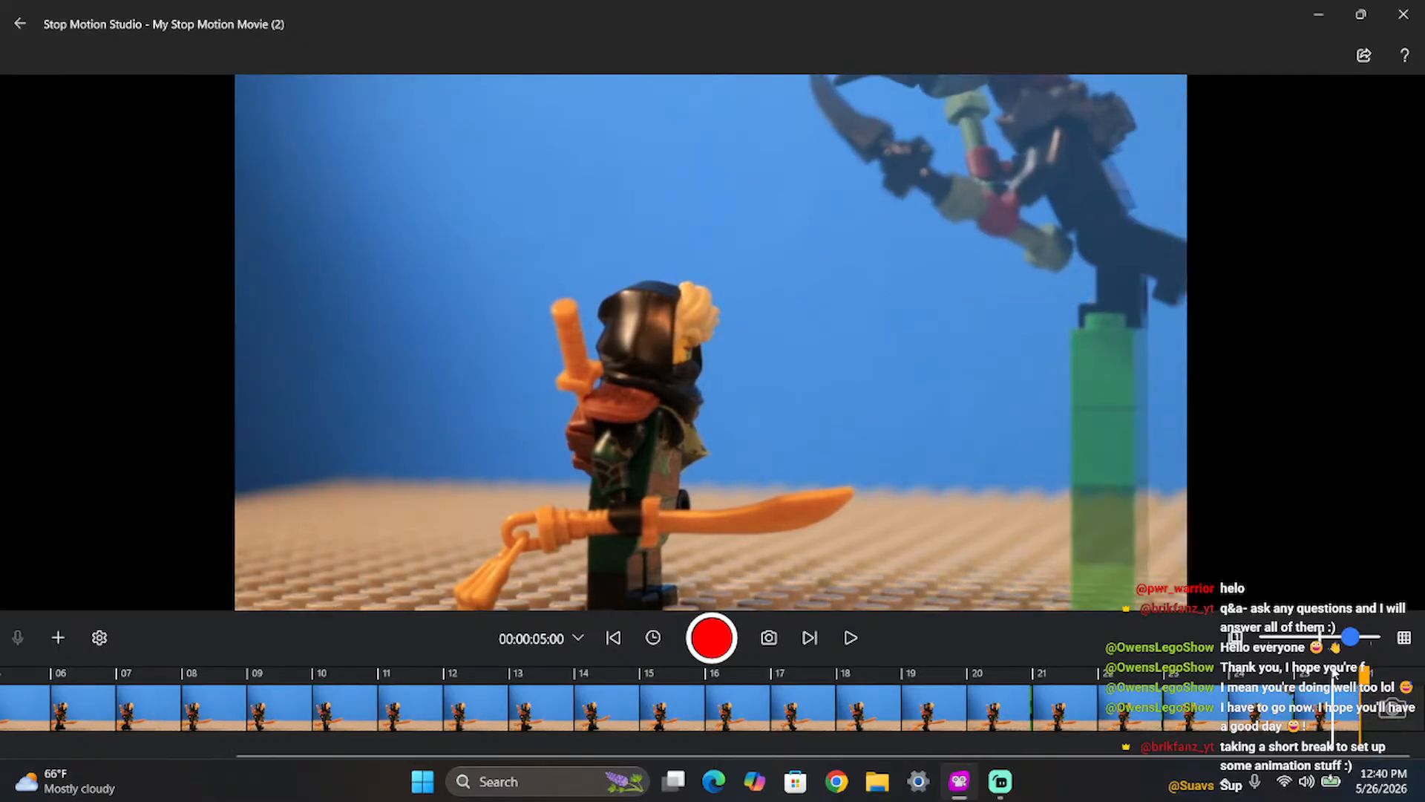
# - Capture frames 26 to 30 of the blade-wielding minifigure in the hat descending on the shortened pillar, with clean frames in between
pyautogui.press('Return')
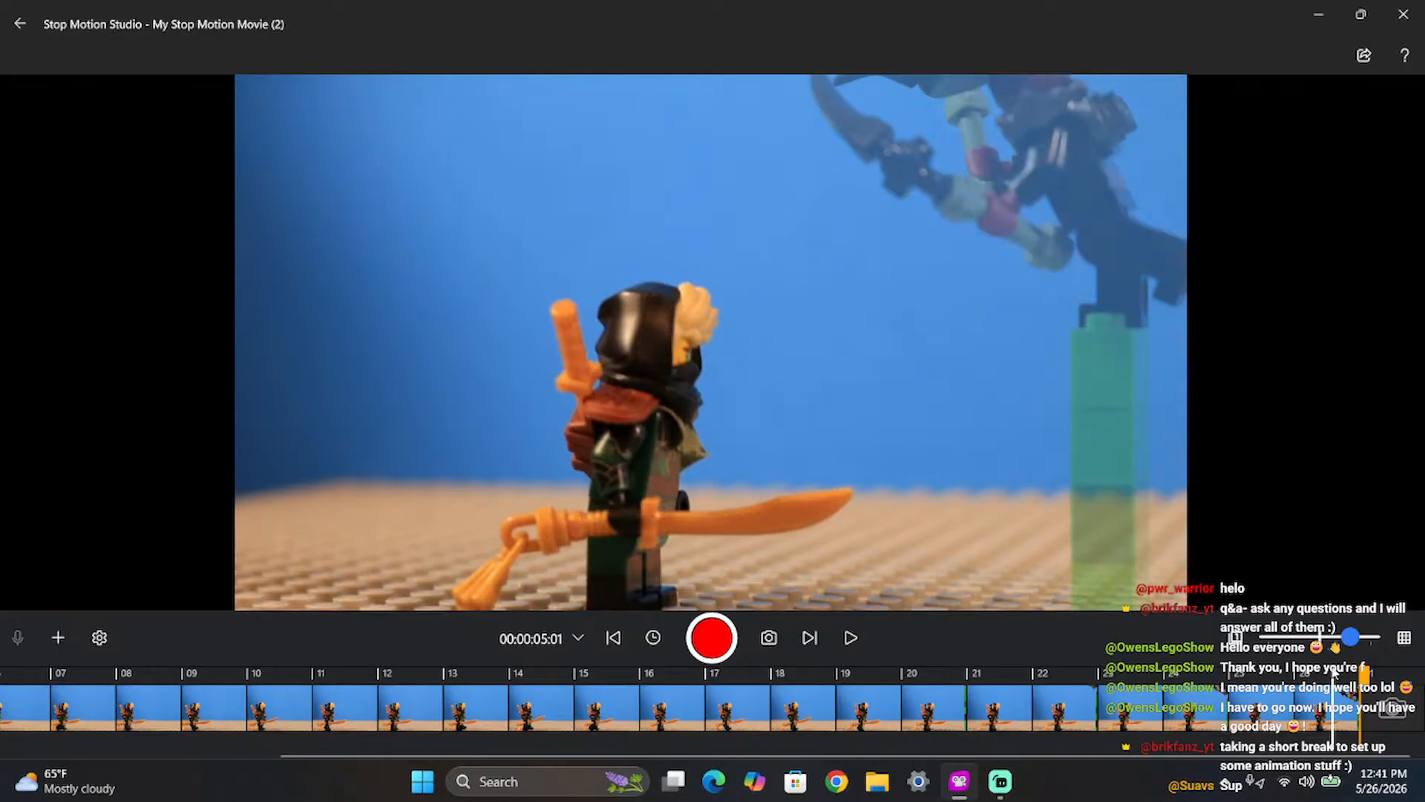
pyautogui.press('Return')
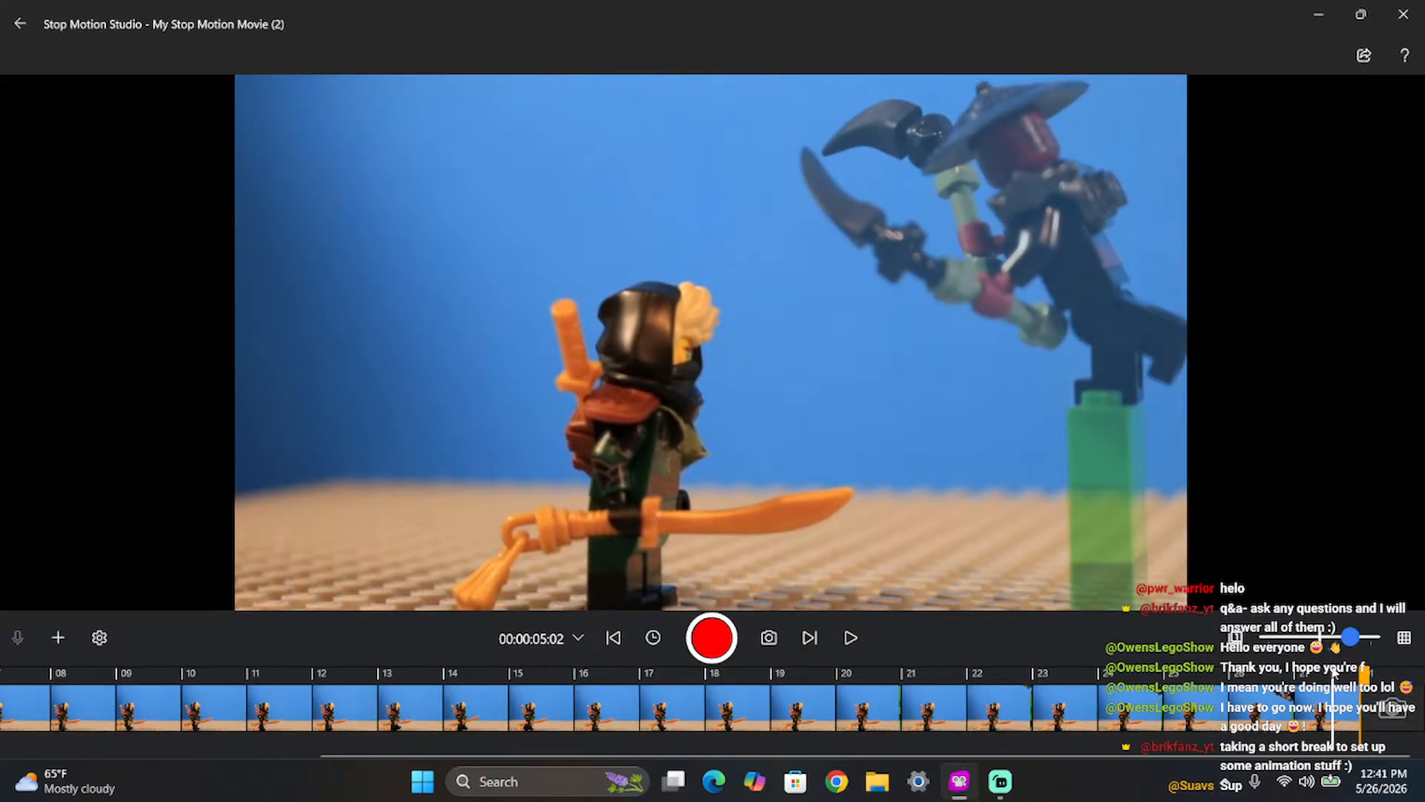
pyautogui.press('Return')
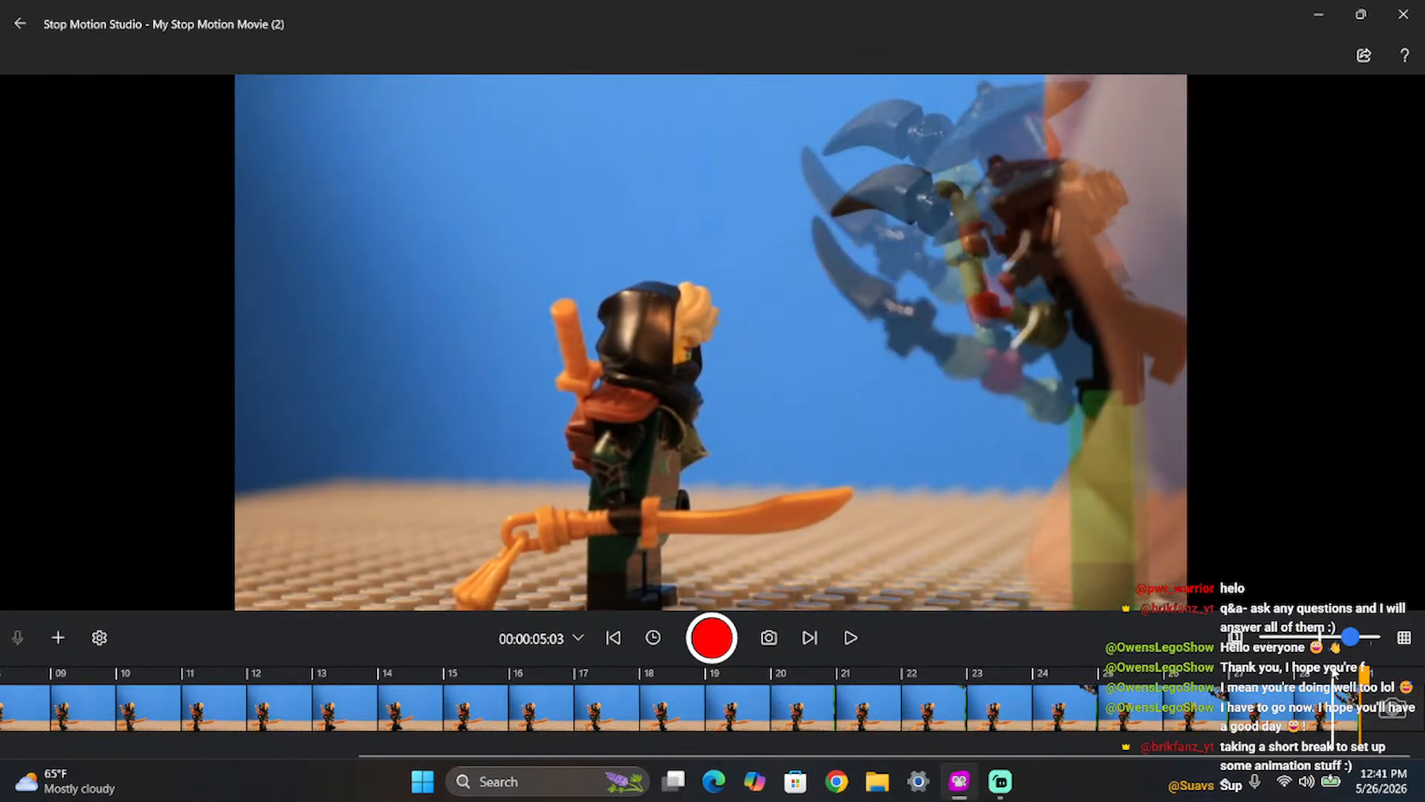
pyautogui.press('Return')
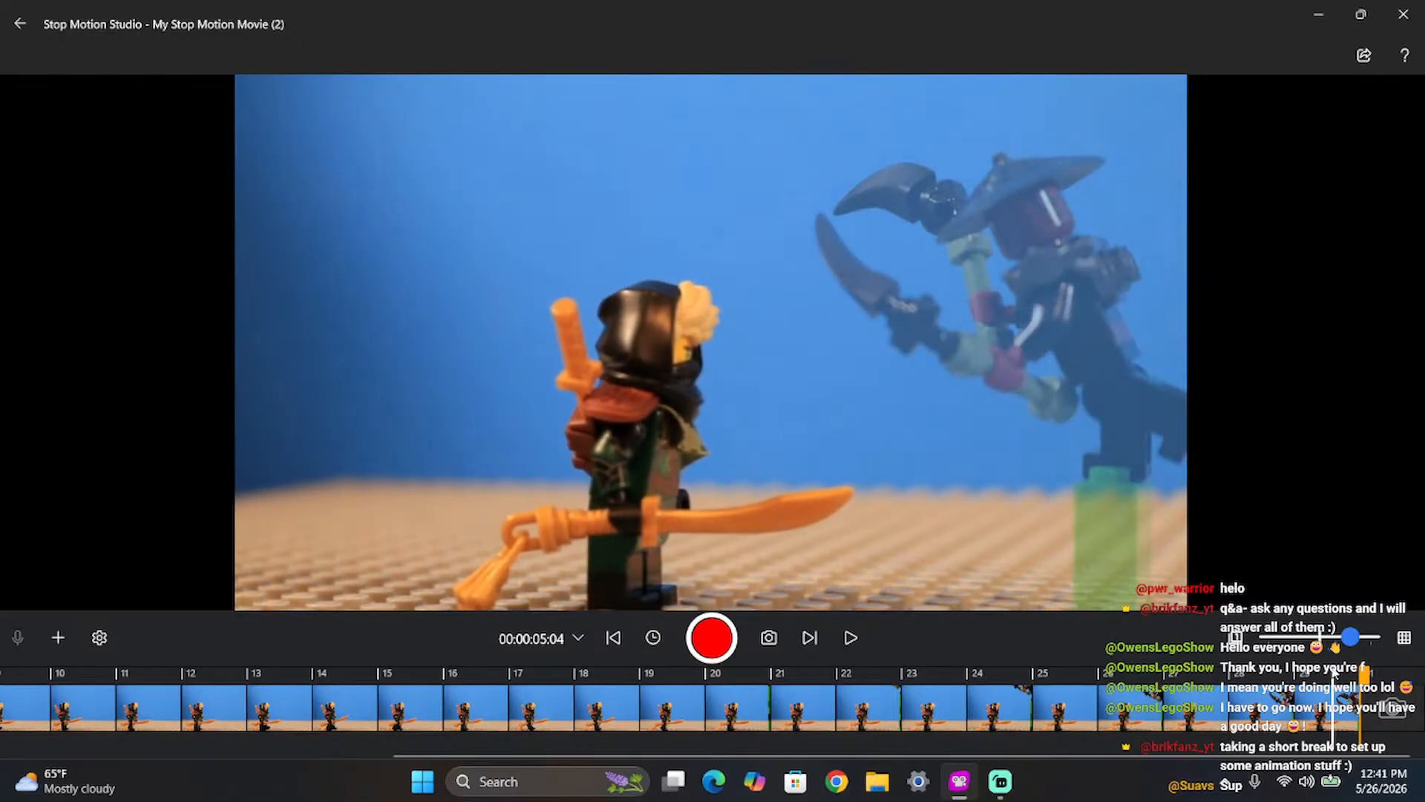
pyautogui.press('Return')
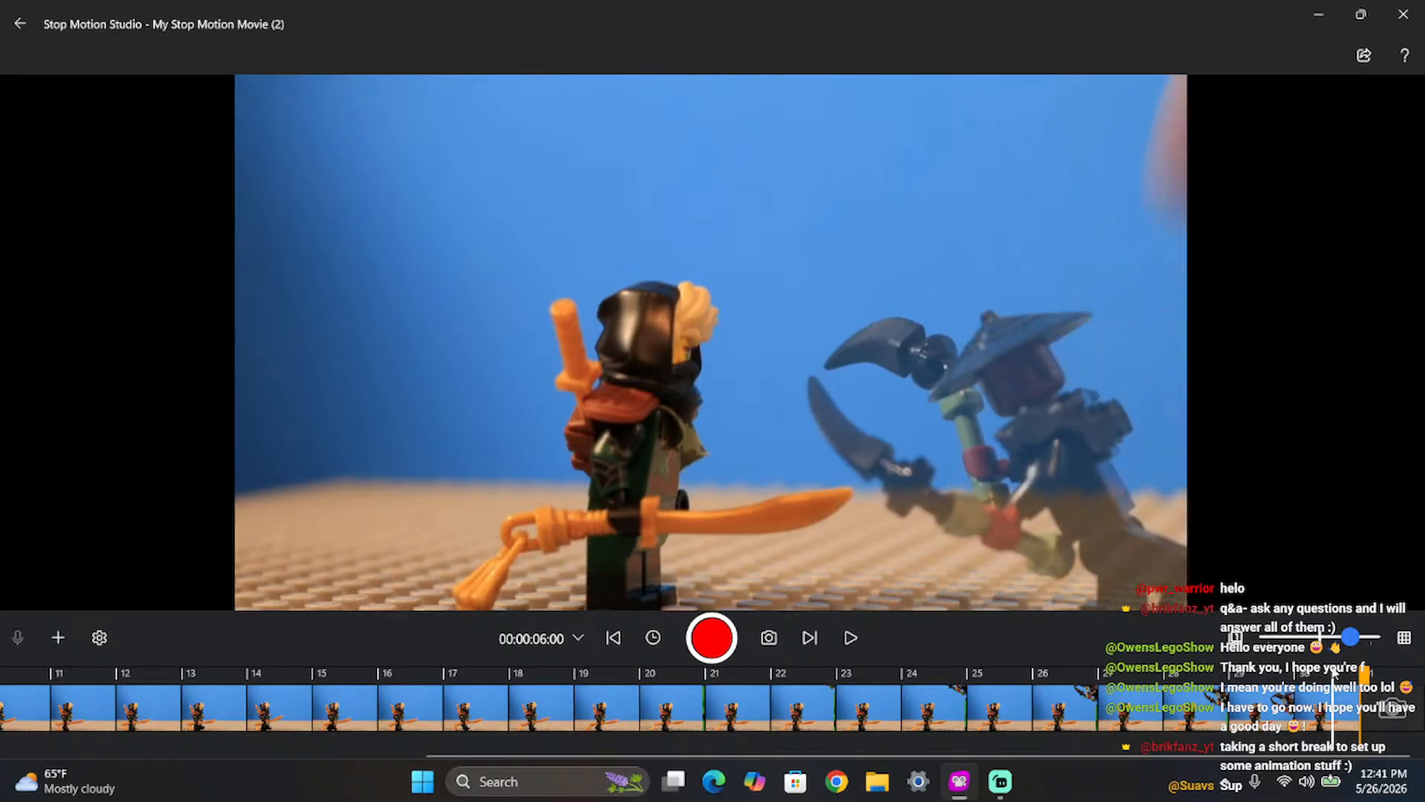
# - Capture frames 31 to 35 of the hat-wearing minifigure landing on the baseplate and straightening up to face the swordsman
pyautogui.press('Return')
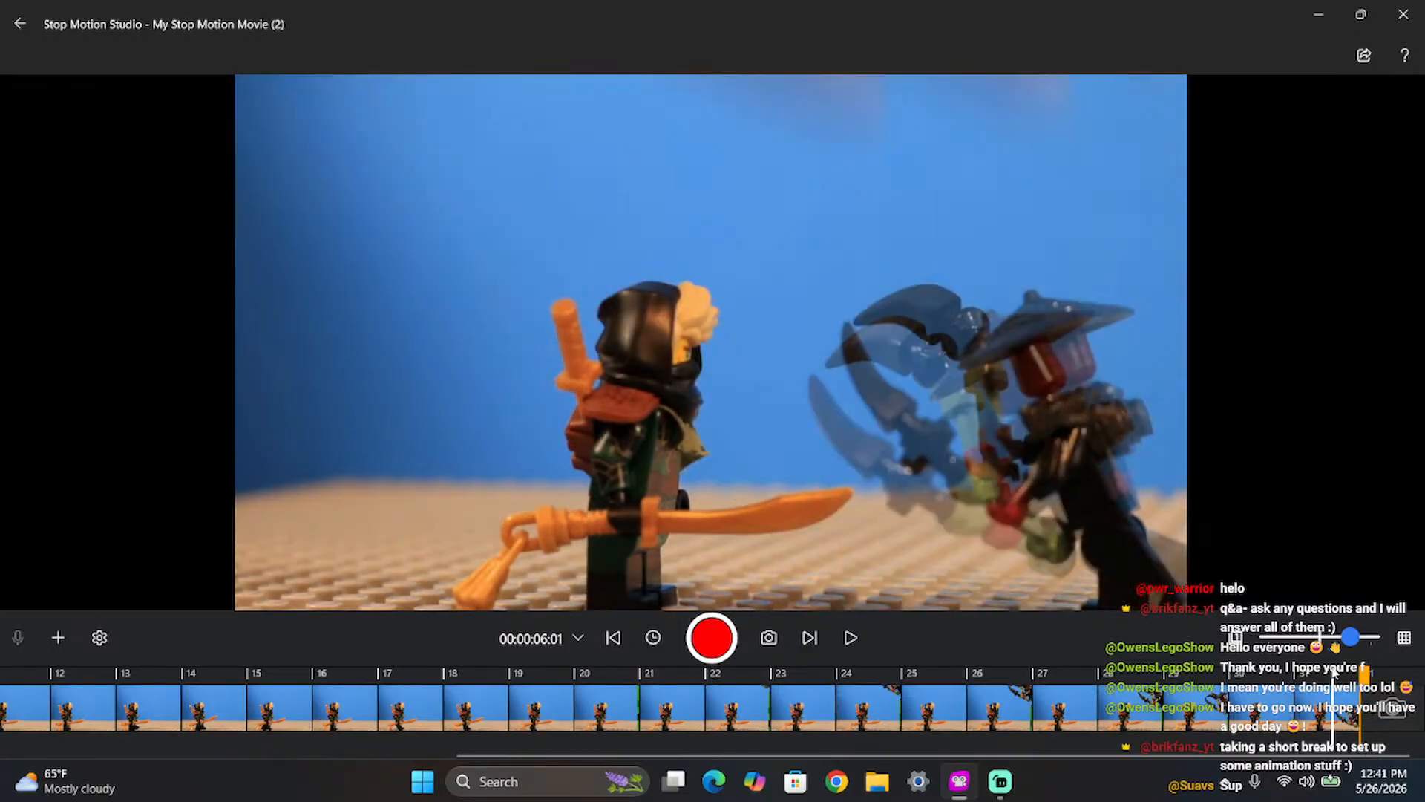
pyautogui.press('Return')
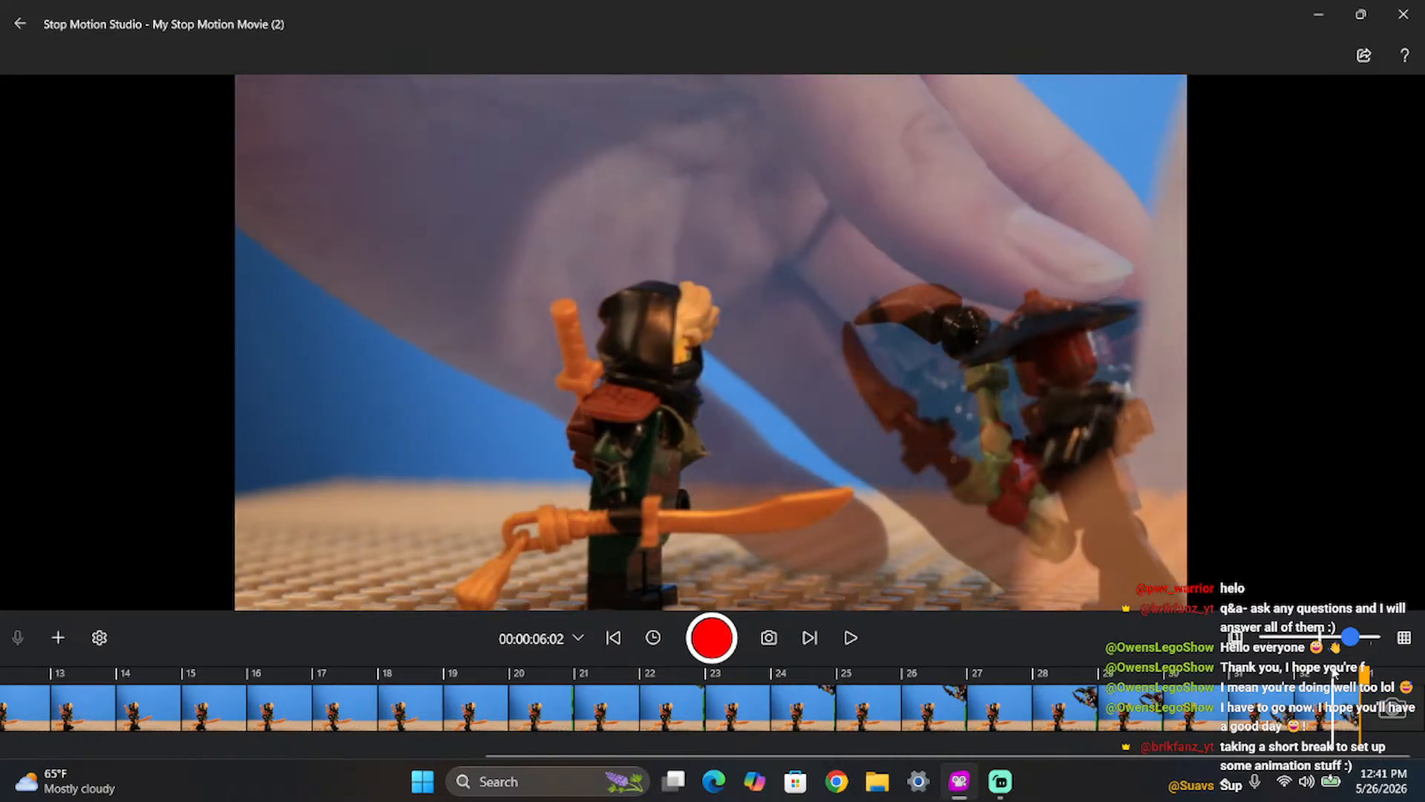
pyautogui.press('Return')
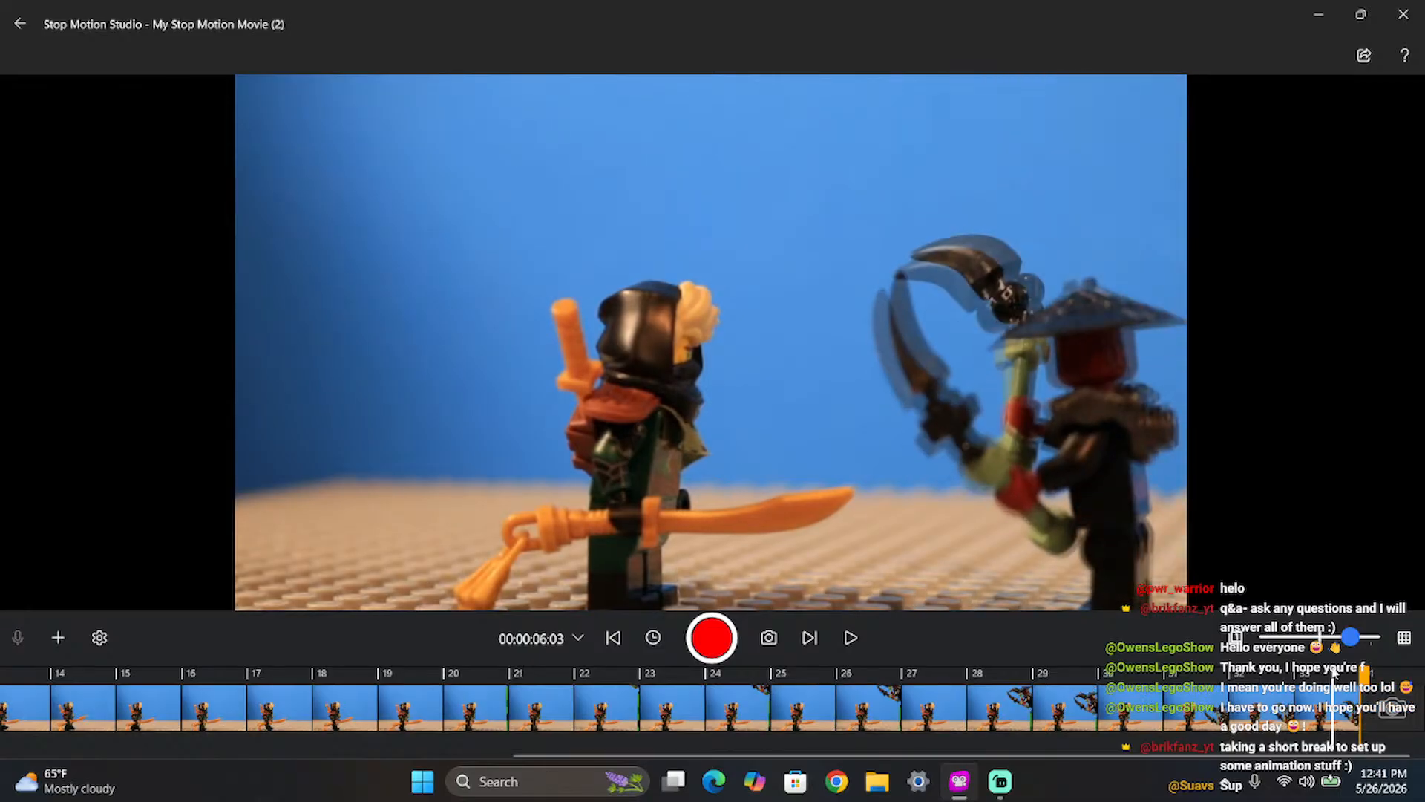
pyautogui.press('Return')
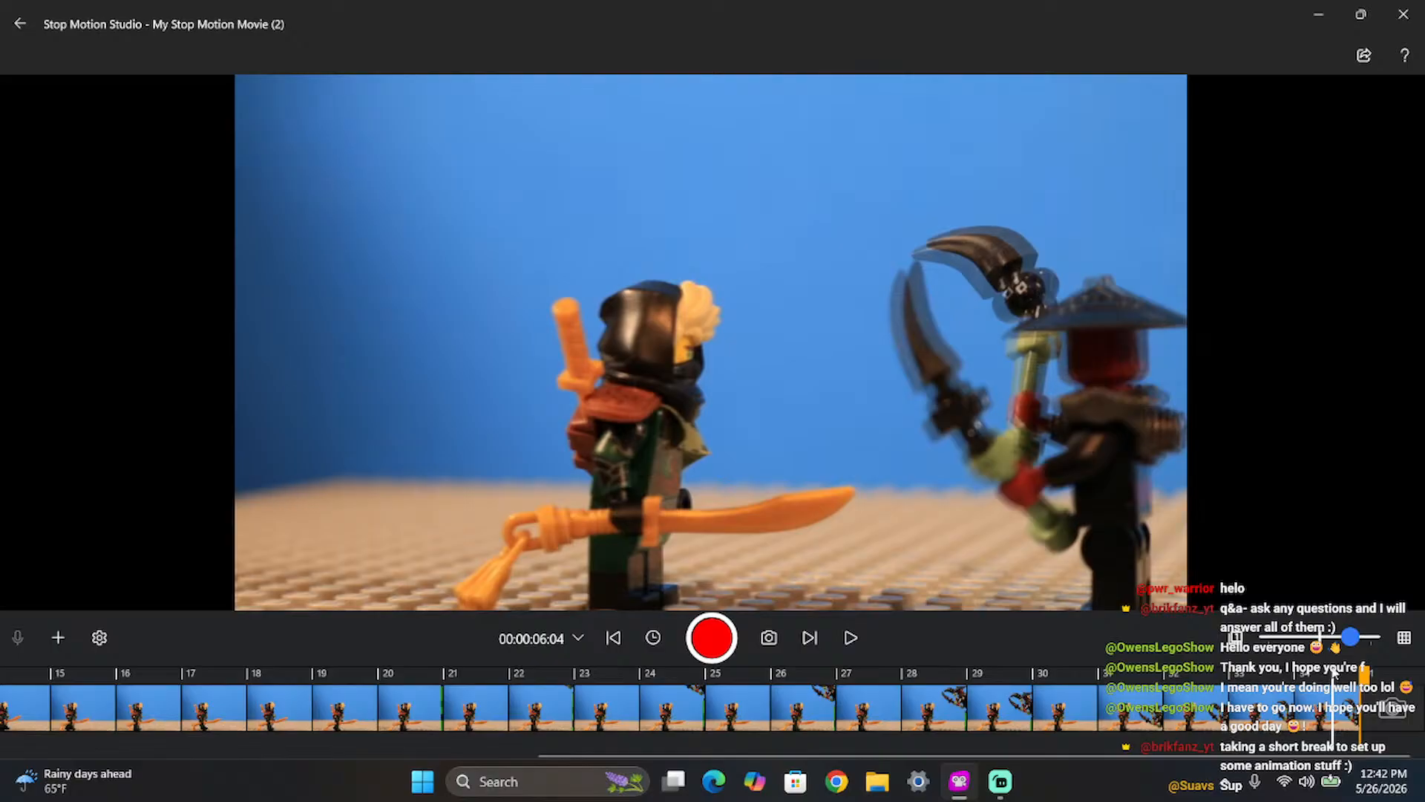
pyautogui.press('Return')
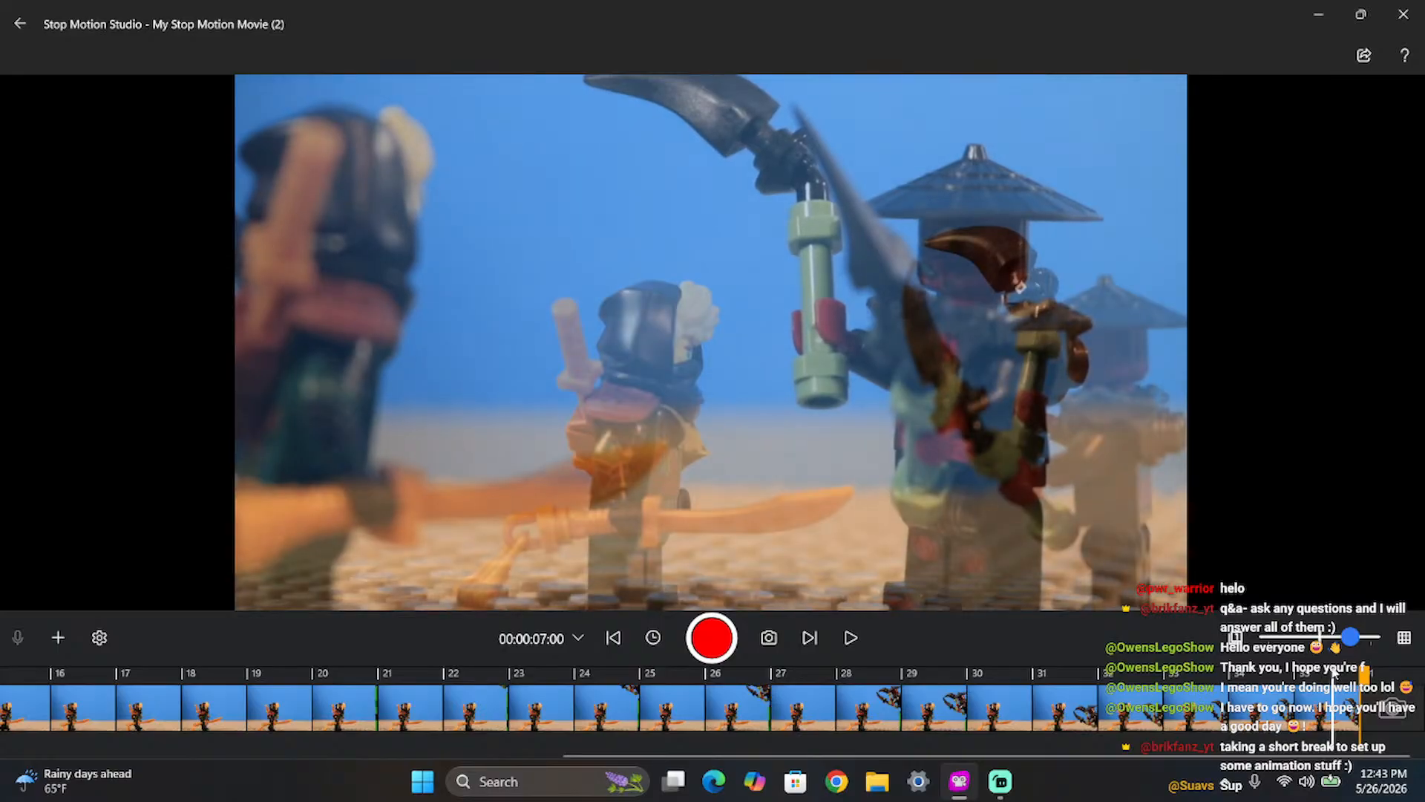
# - Capture frames 36 to 39 from a closer camera angle, with the hat-wearing minifigure swinging its raised blade down toward the swordsman
pyautogui.press('Return')
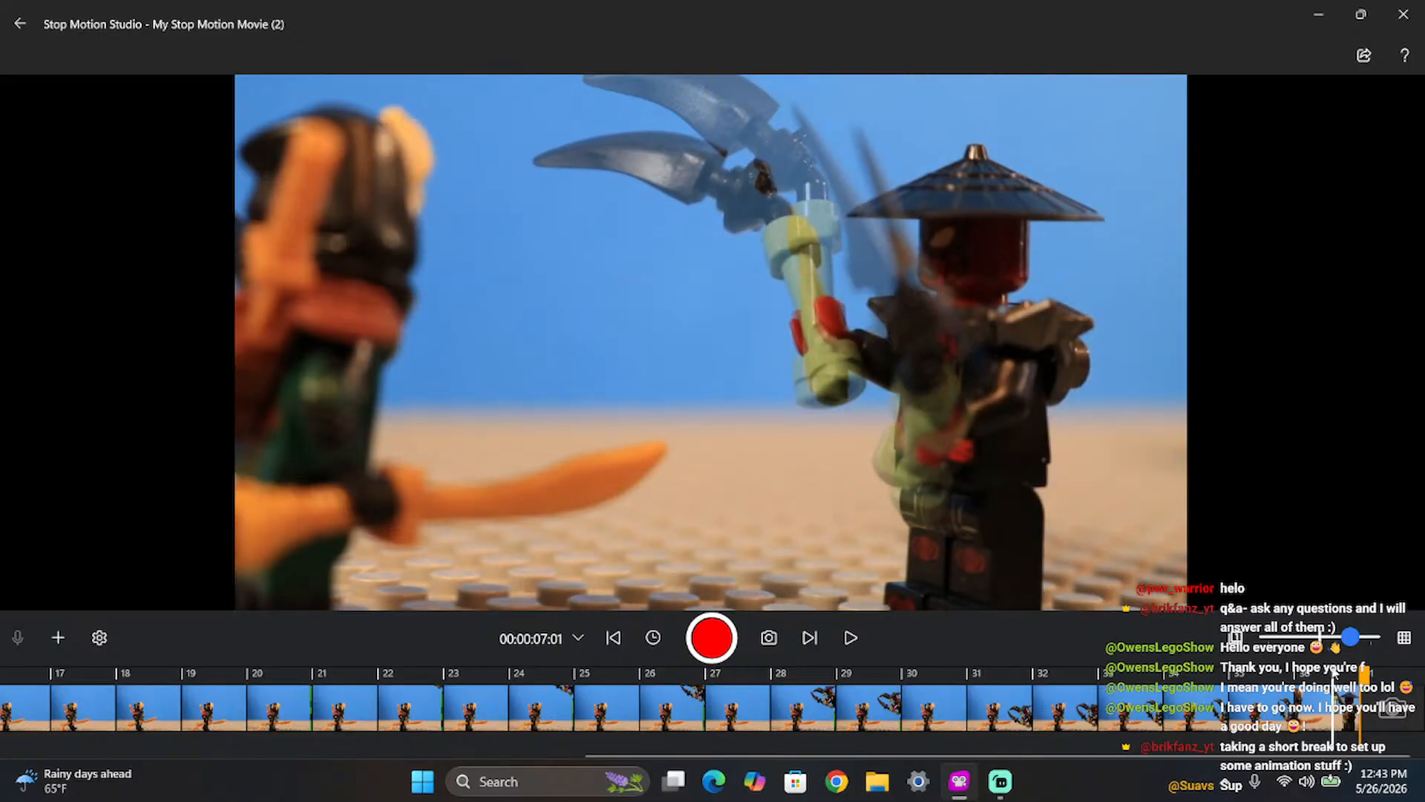
pyautogui.press('Return')
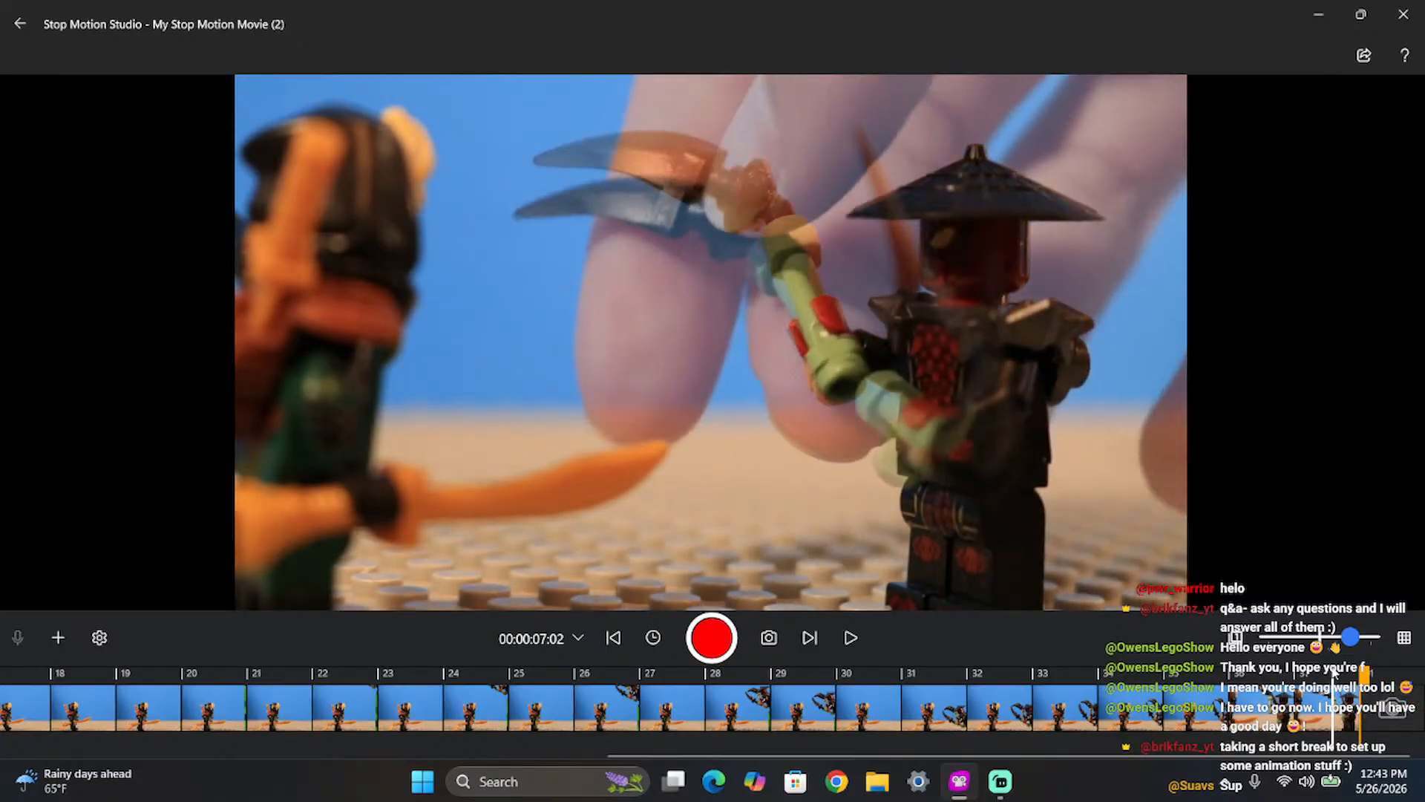
pyautogui.press('Return')
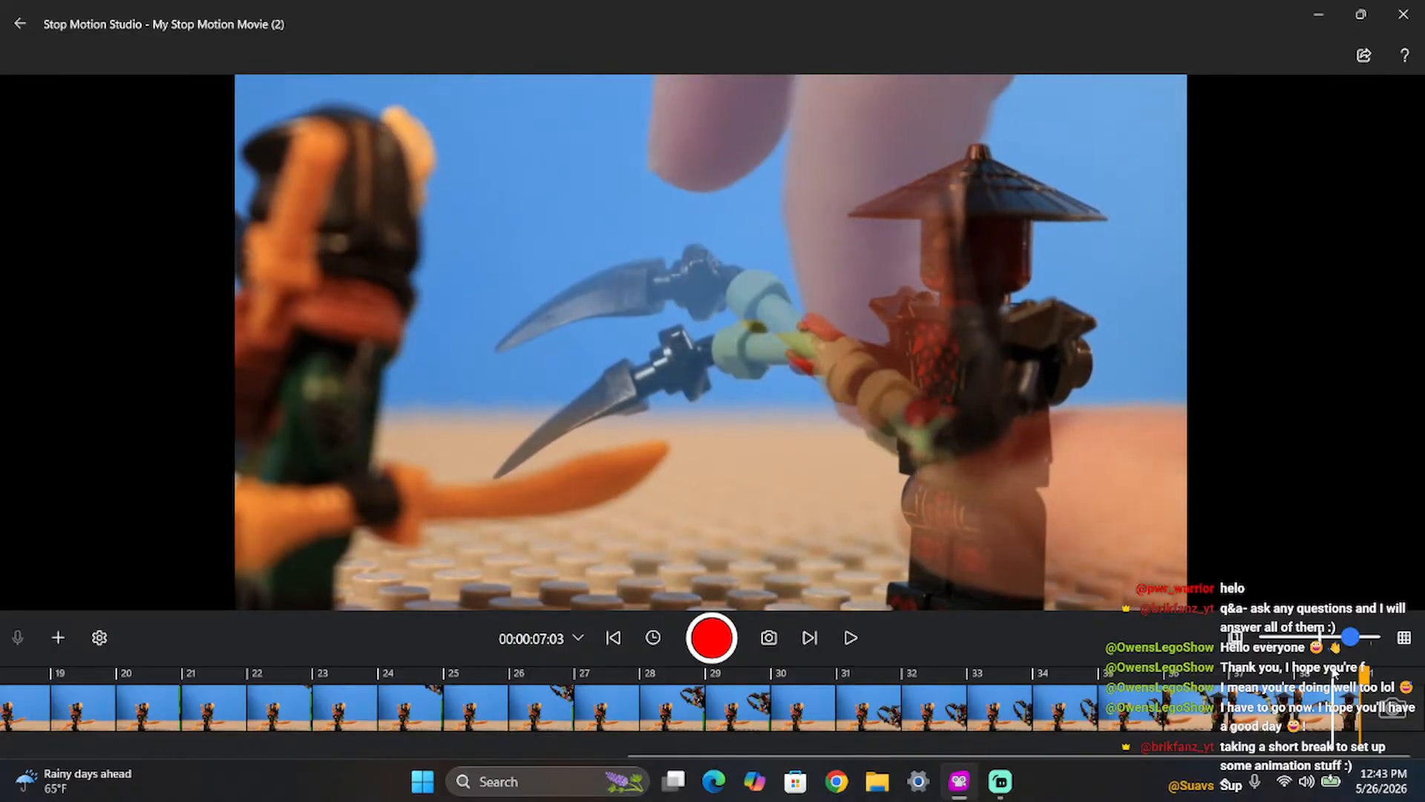
pyautogui.press('Return')
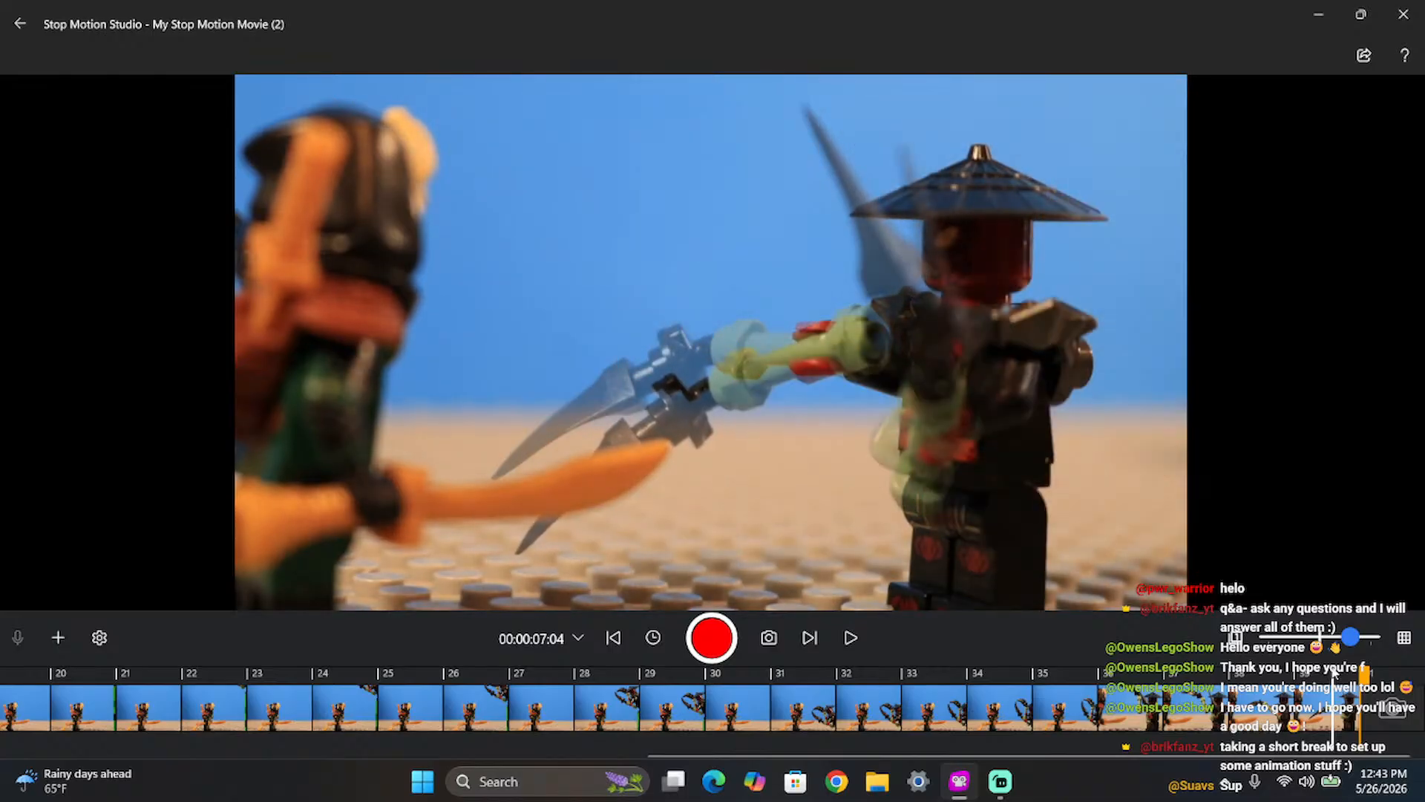
# - Capture frames 40 to 44 of the hat-wearing minifigure sweeping its extended blade down toward its body while lowering the raised blade
pyautogui.press('space')
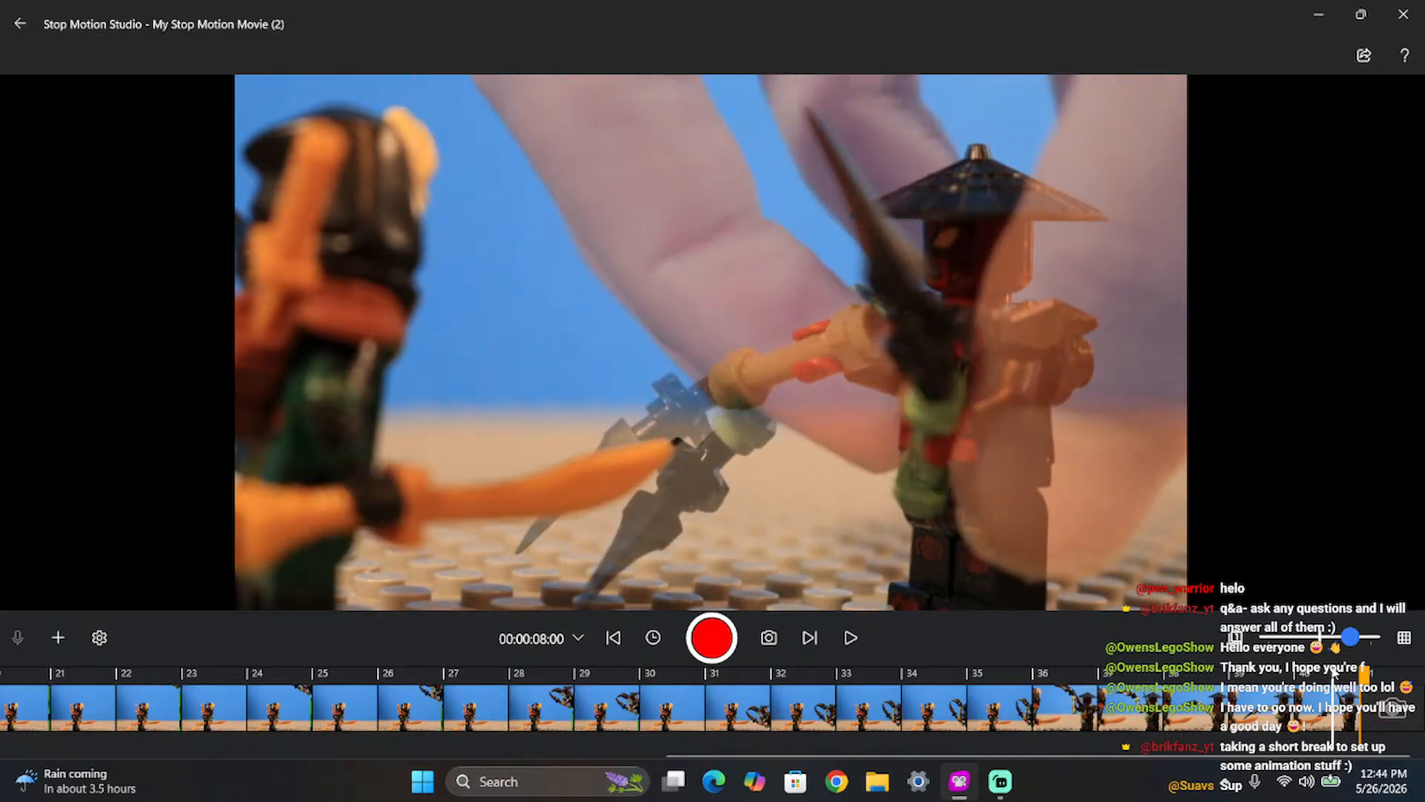
pyautogui.press('Return')
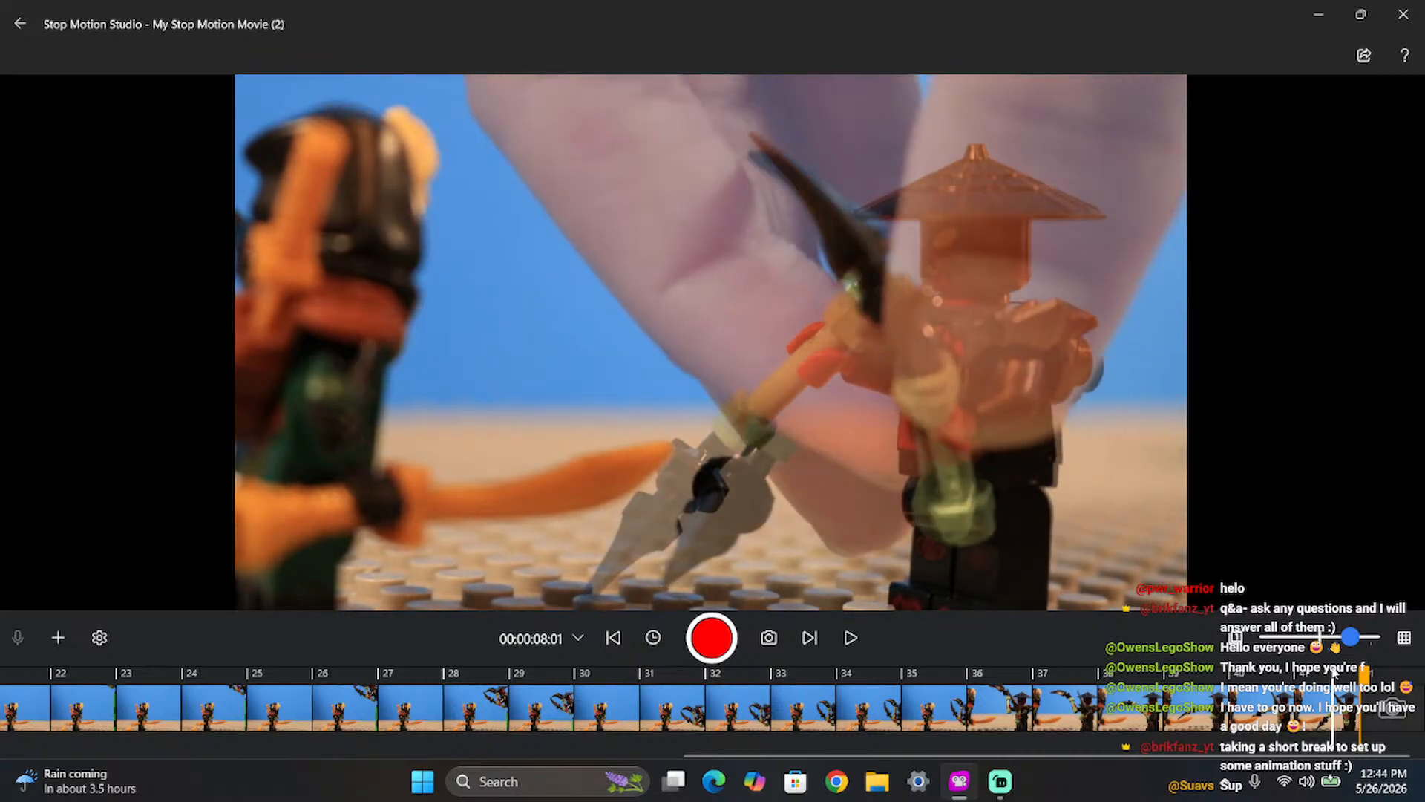
pyautogui.press('Return')
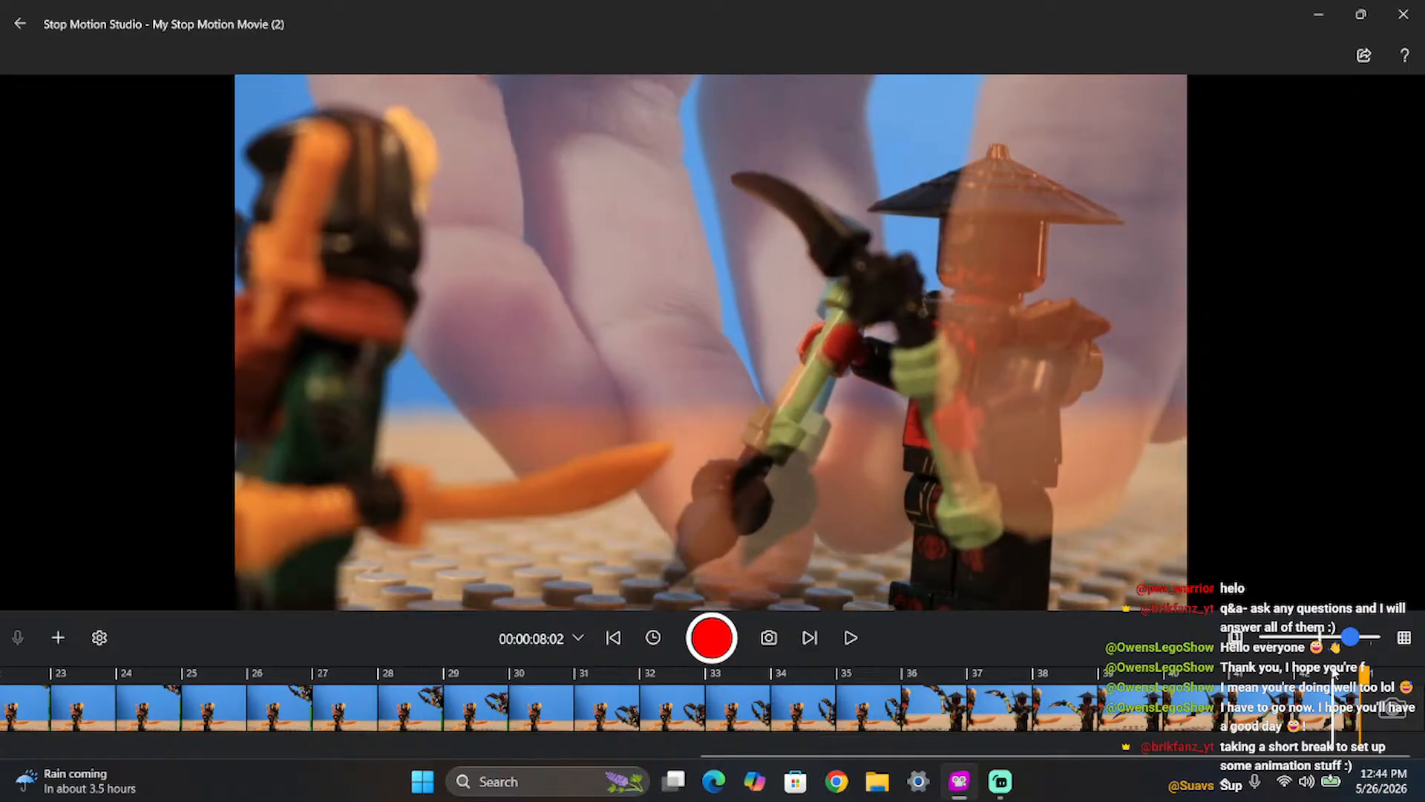
pyautogui.press('space')
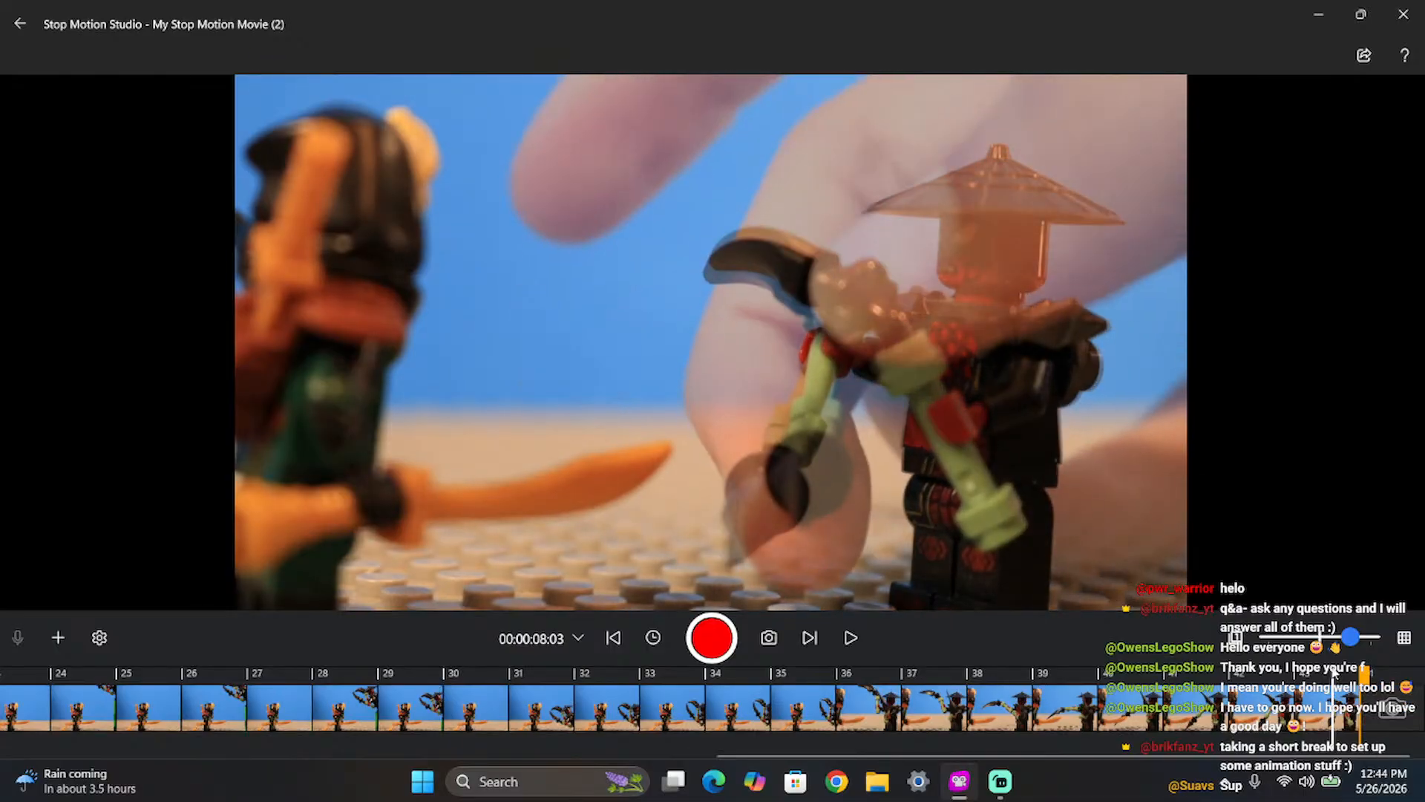
pyautogui.press('space')
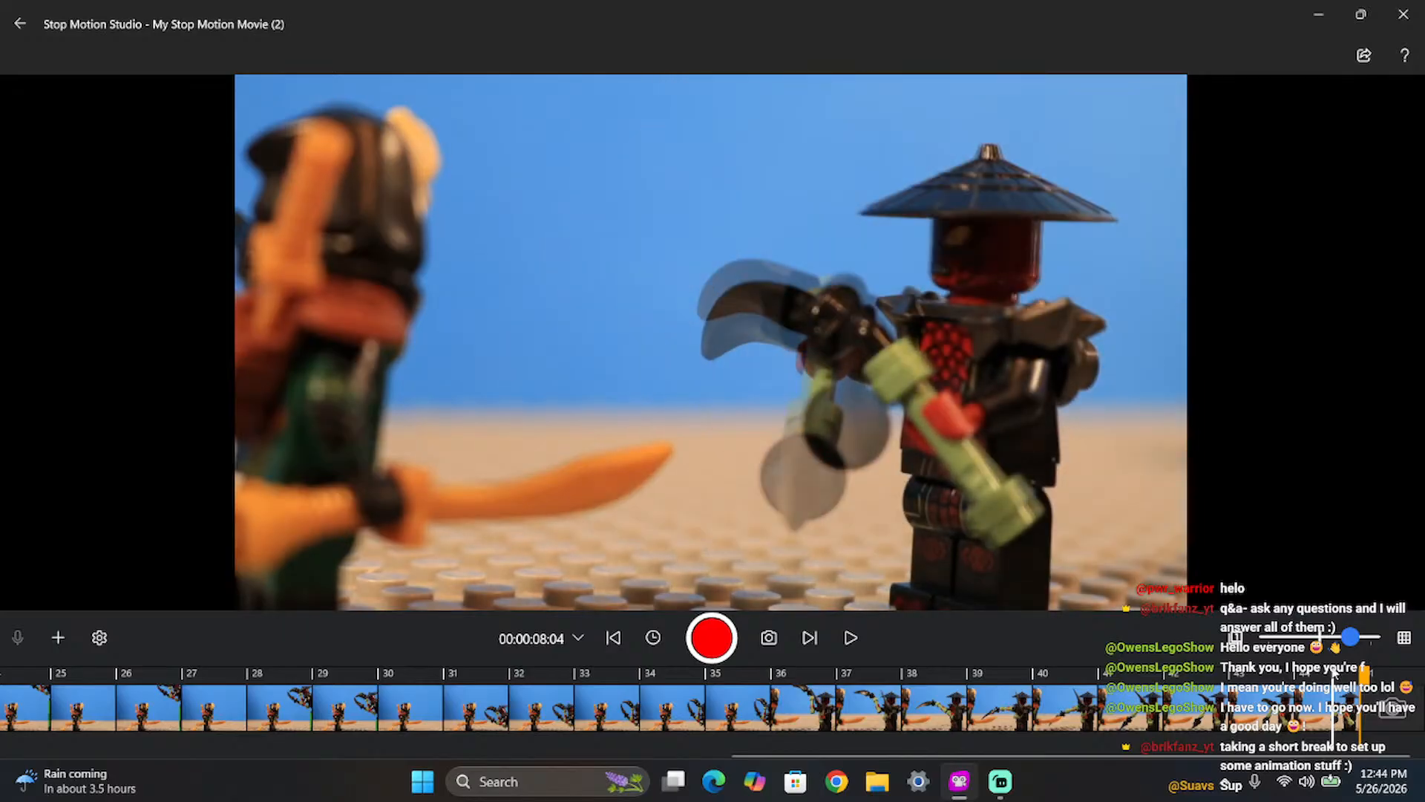
# - Capture frames 45 to 48 of the hat-wearing minifigure's curved blade turning in small increments to point at the swordsman
pyautogui.press('Return')
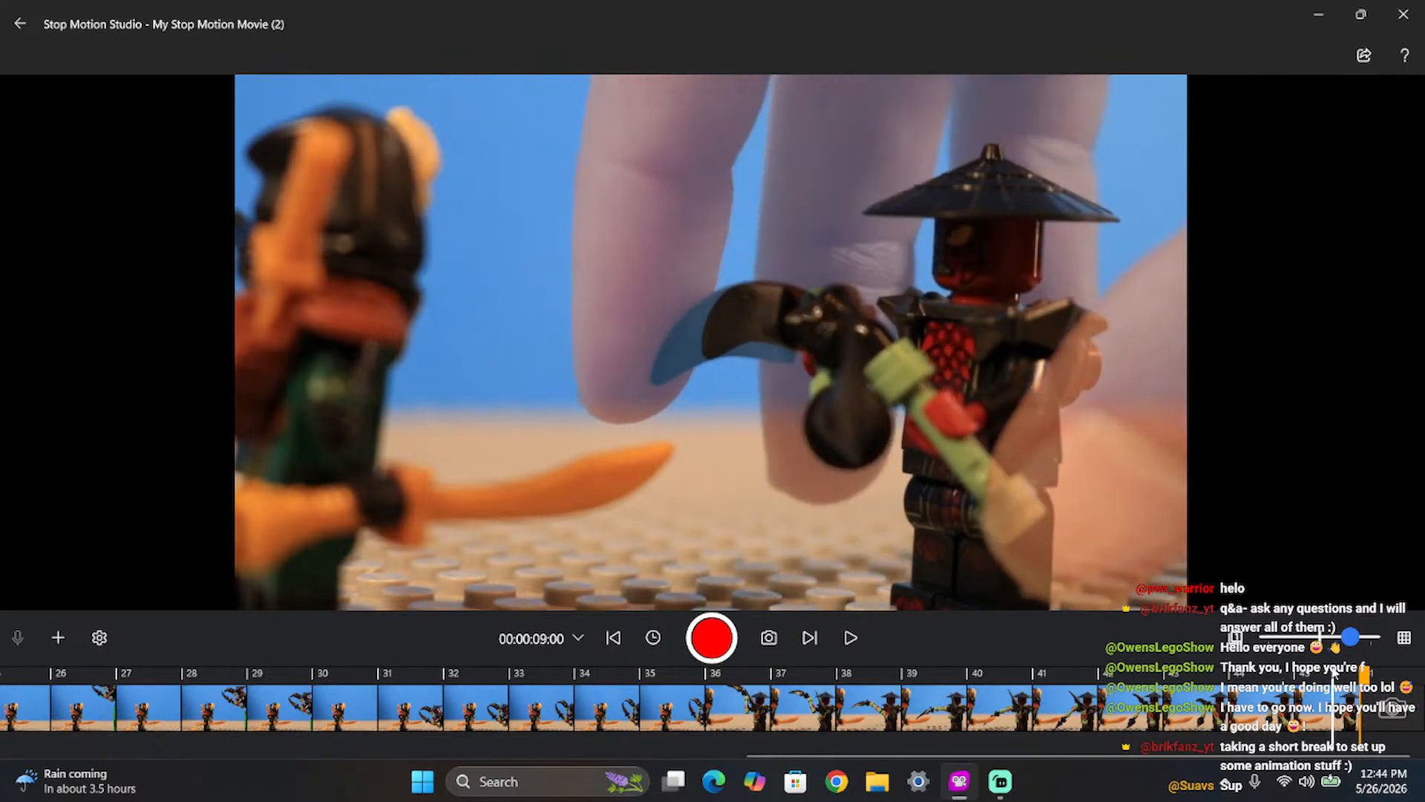
pyautogui.press('Return')
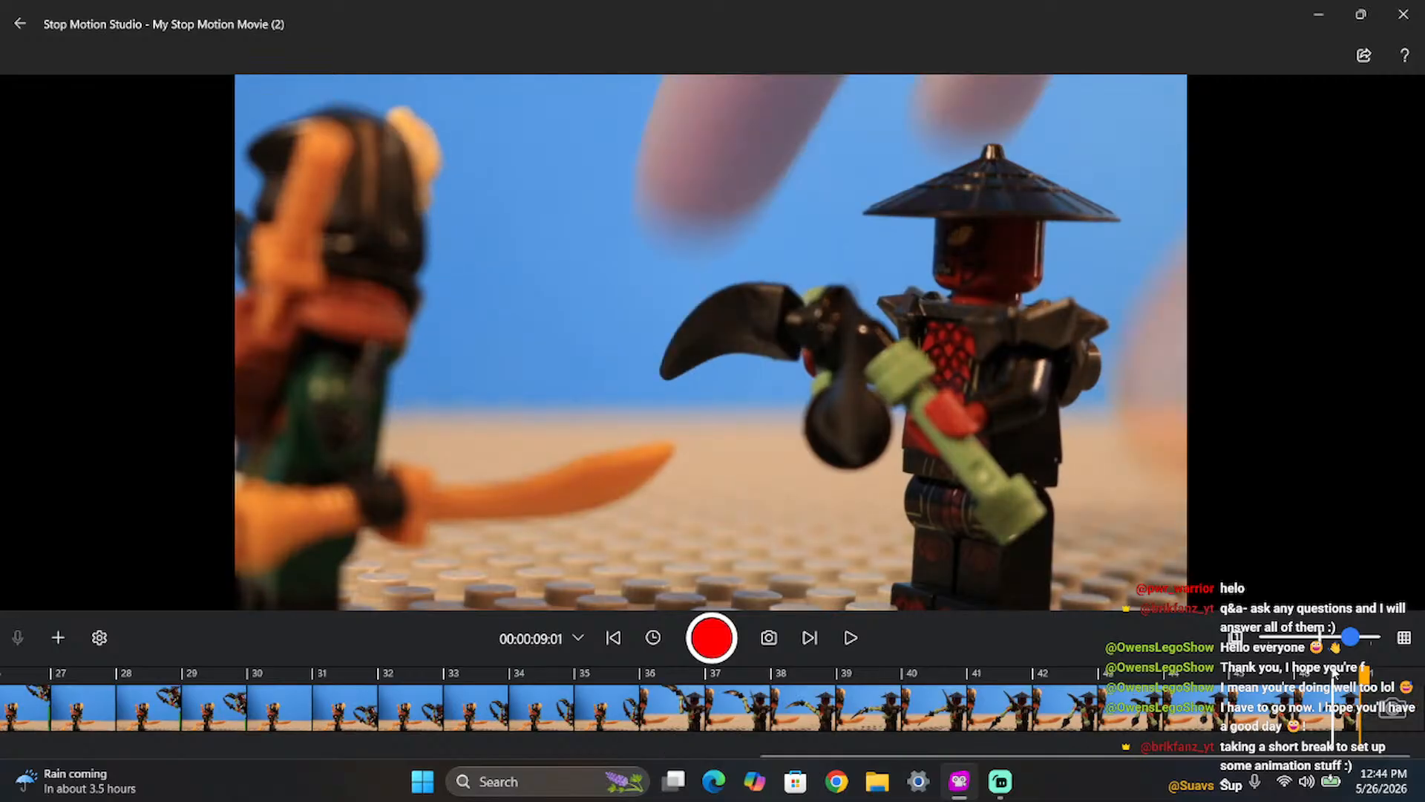
pyautogui.press('Return')
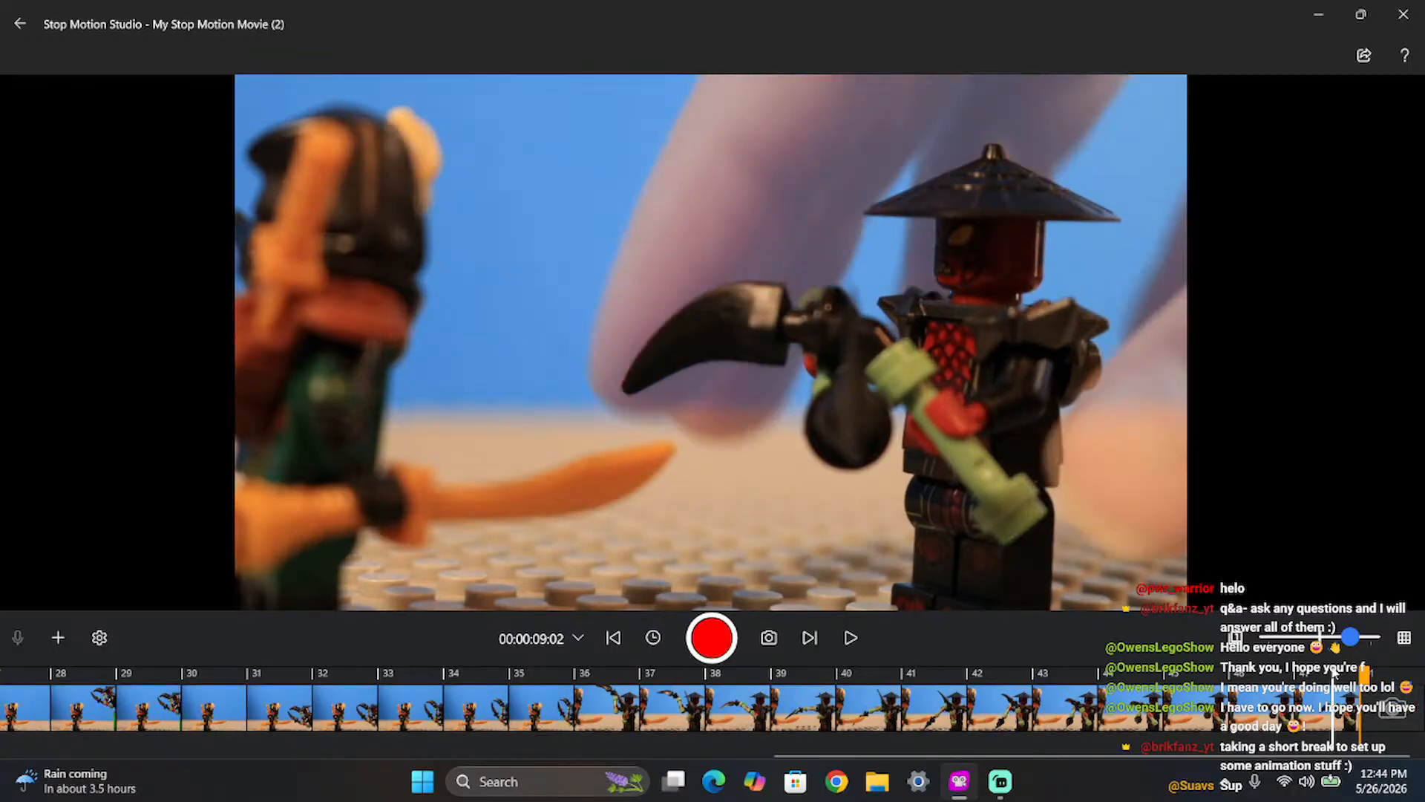
pyautogui.press('Return')
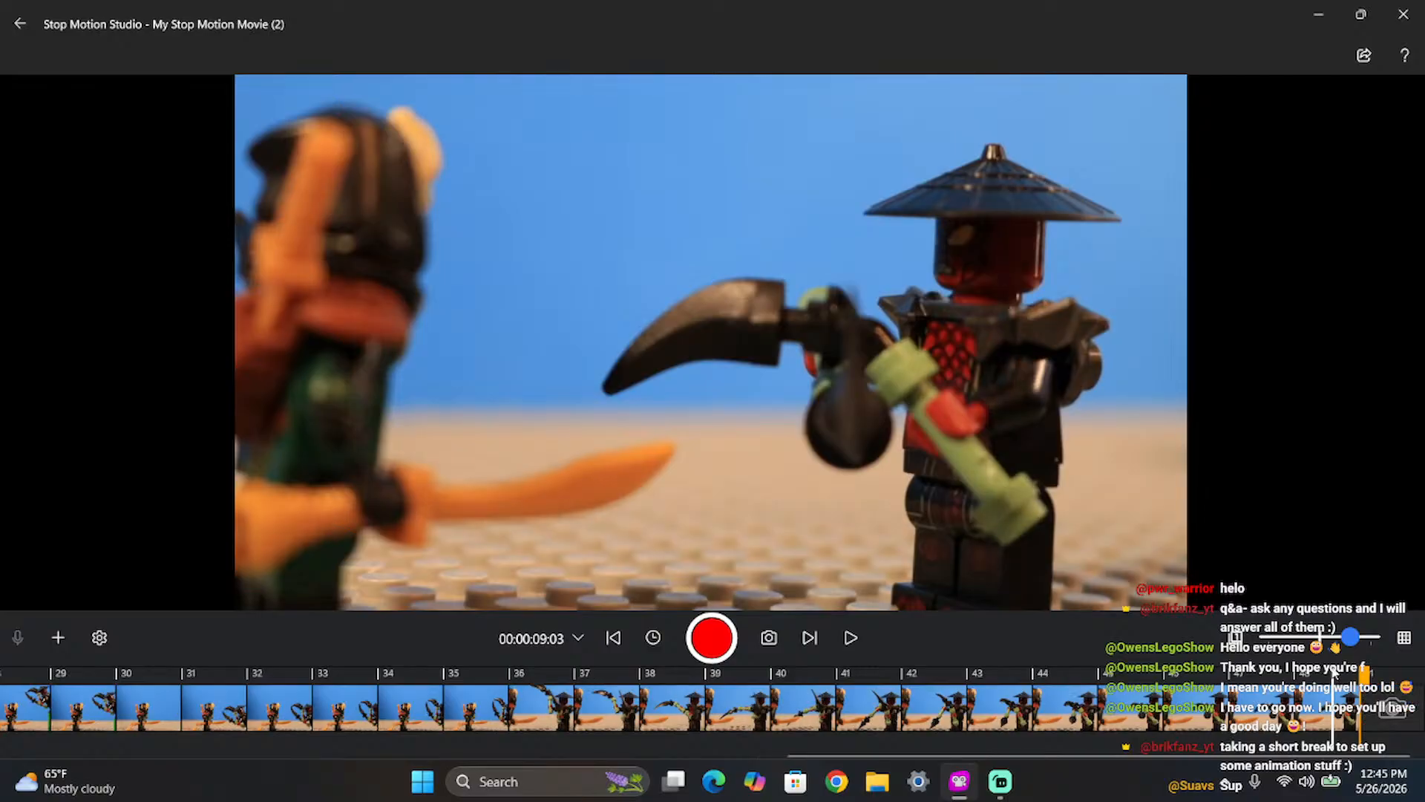
# - Capture frames 49 to 53 of the hat-wearing minifigure tilting its curved blade up and drawing it back toward its body
pyautogui.press('Return')
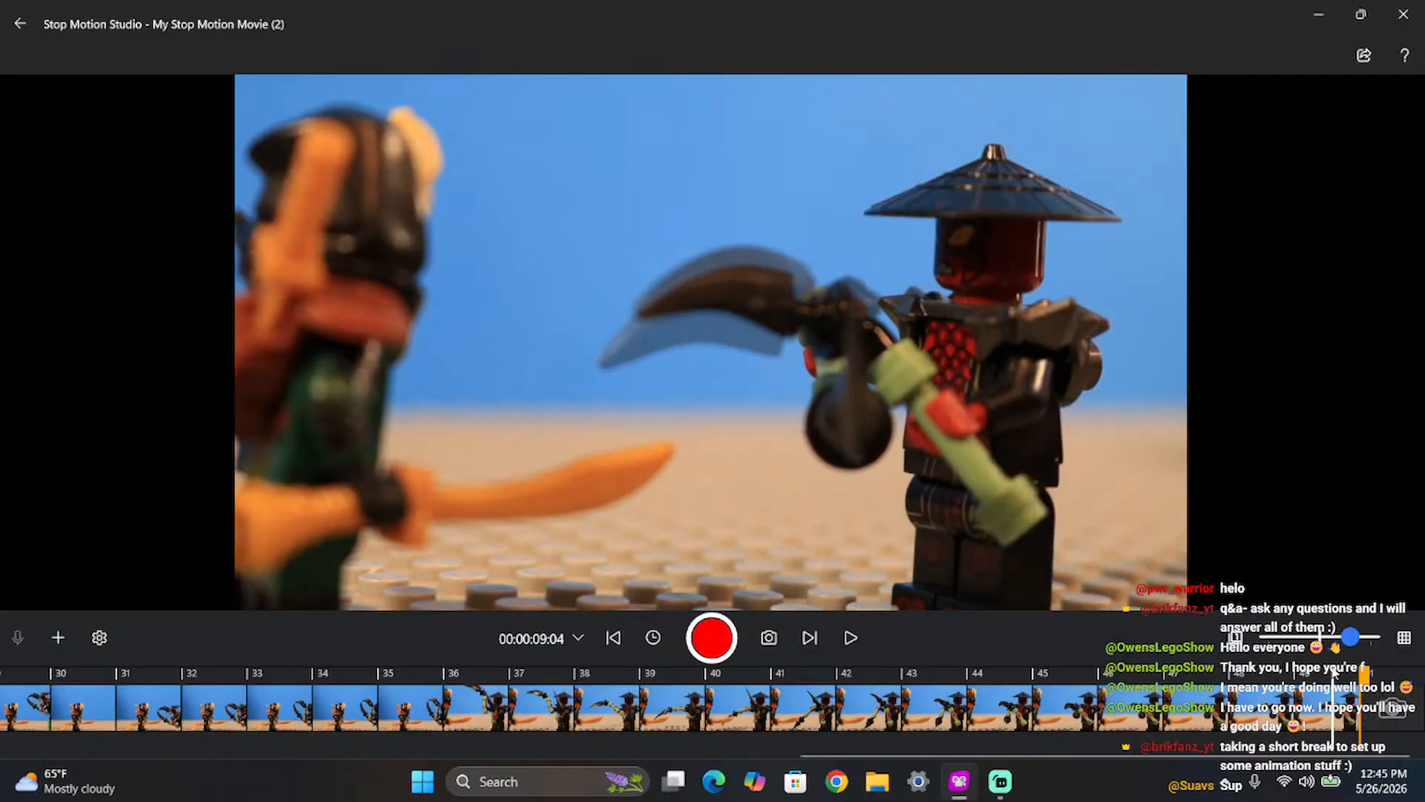
pyautogui.press('Return')
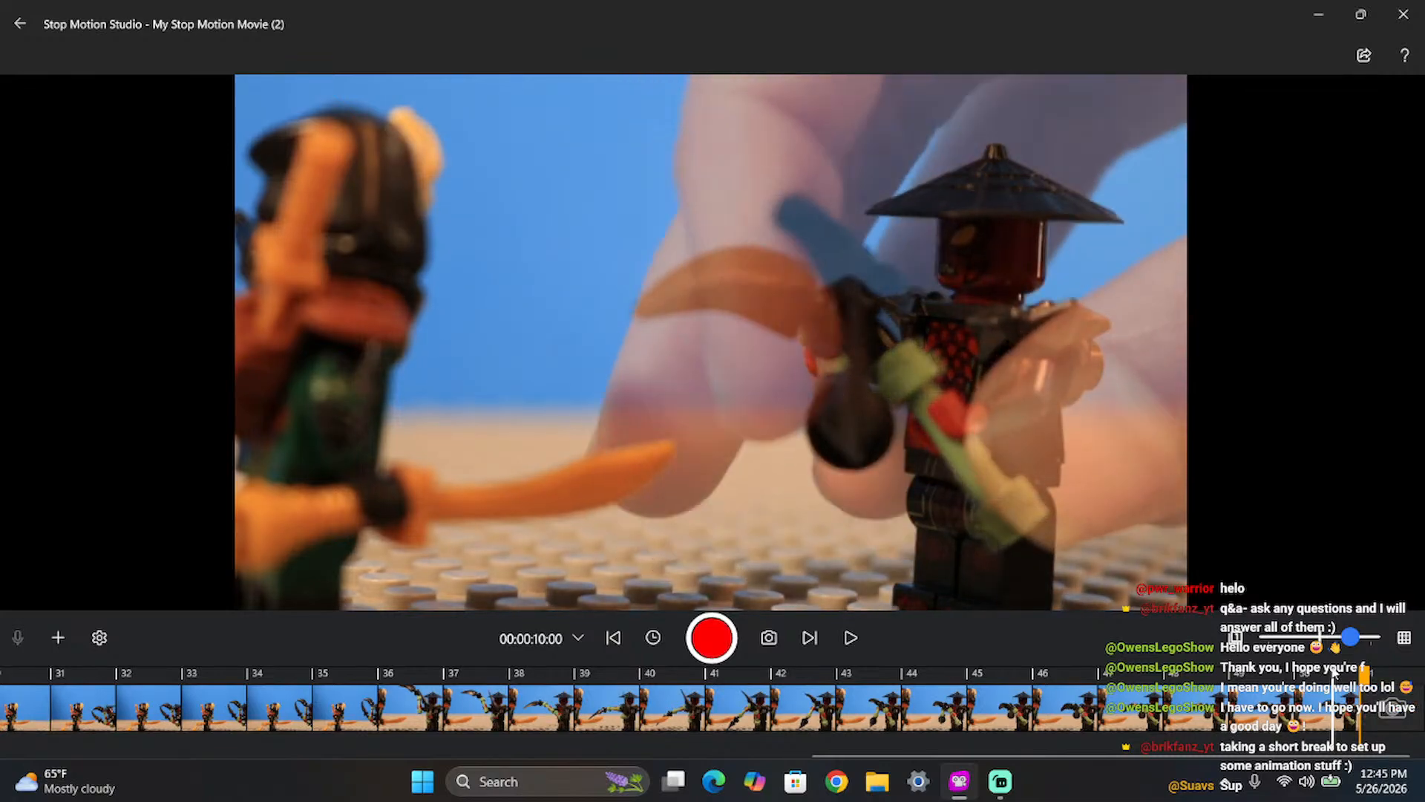
pyautogui.press('Return')
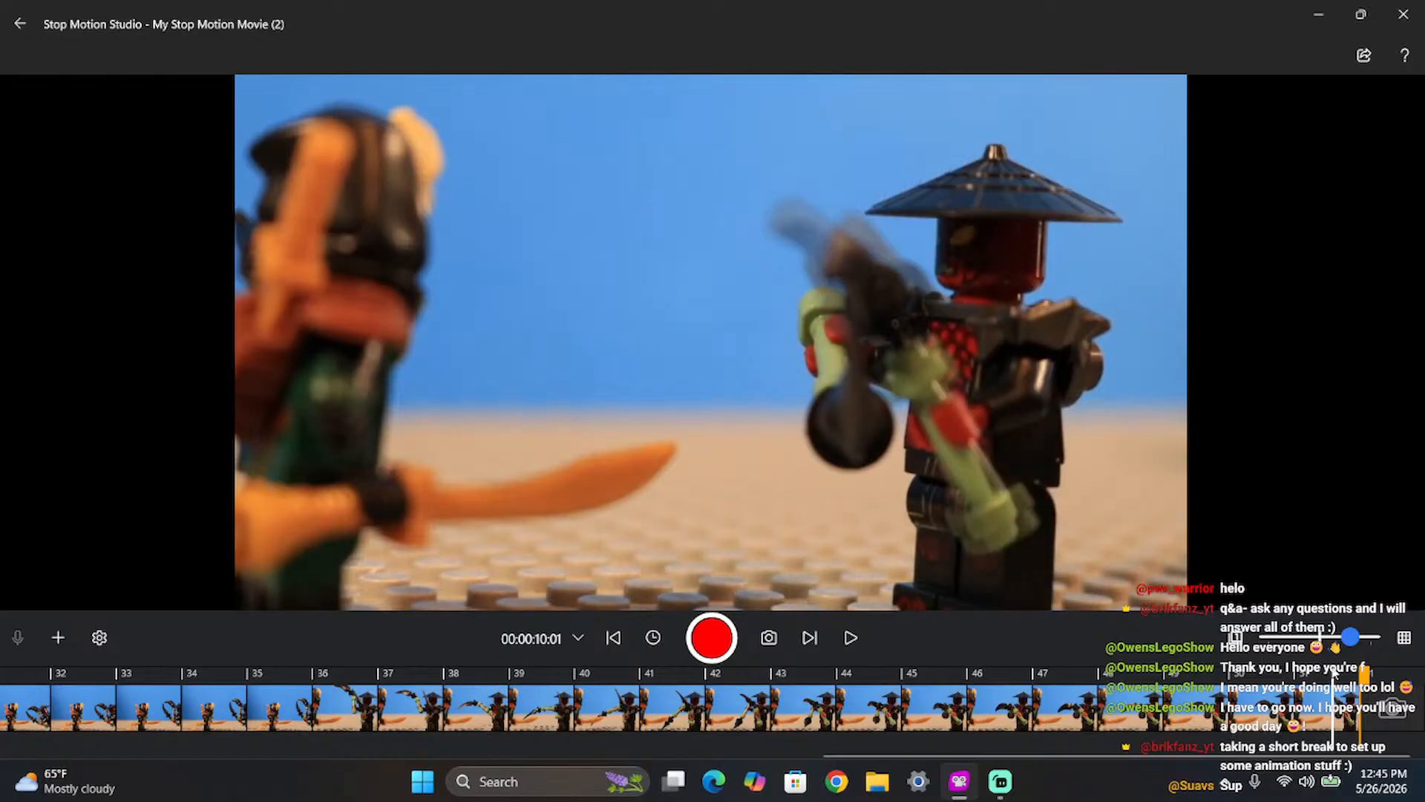
pyautogui.press('space')
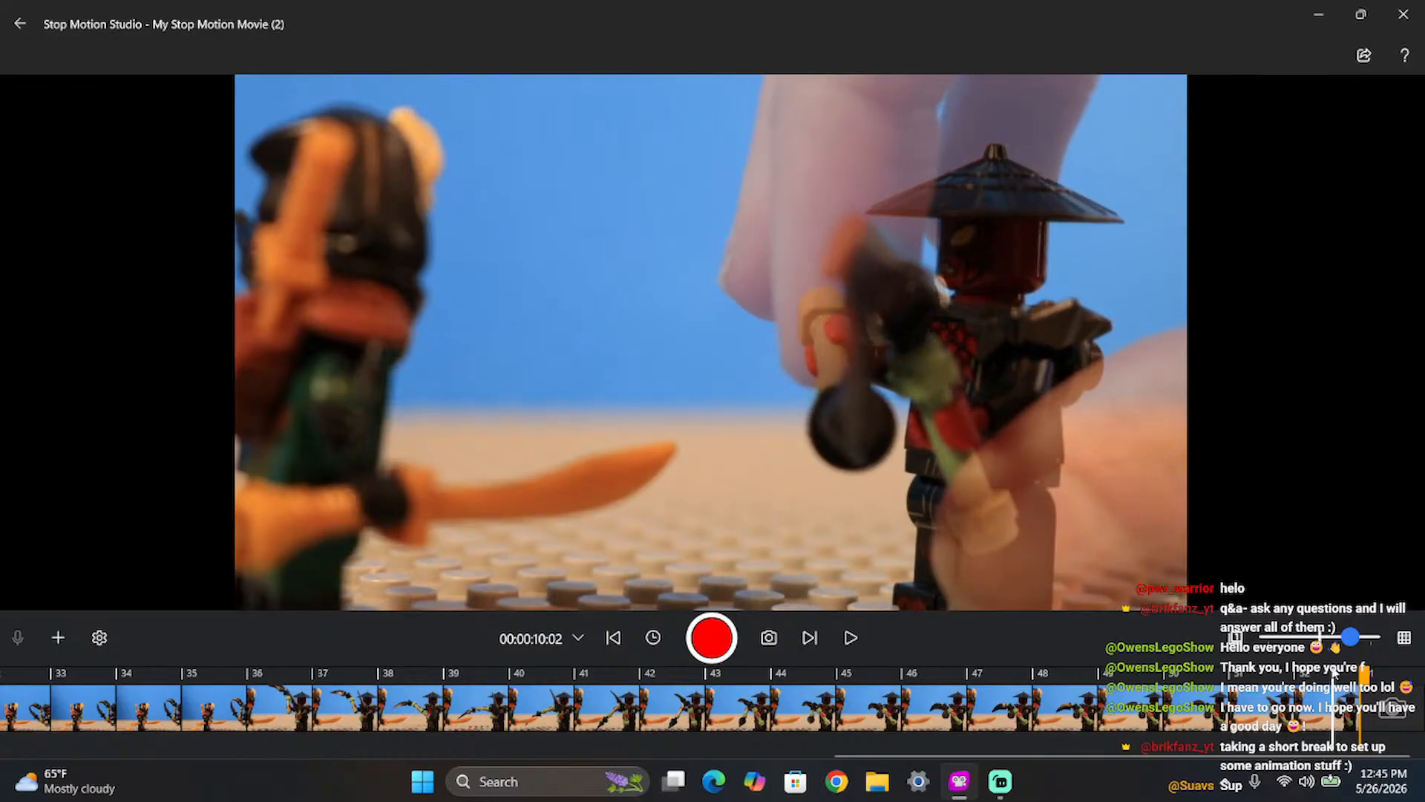
pyautogui.press('space')
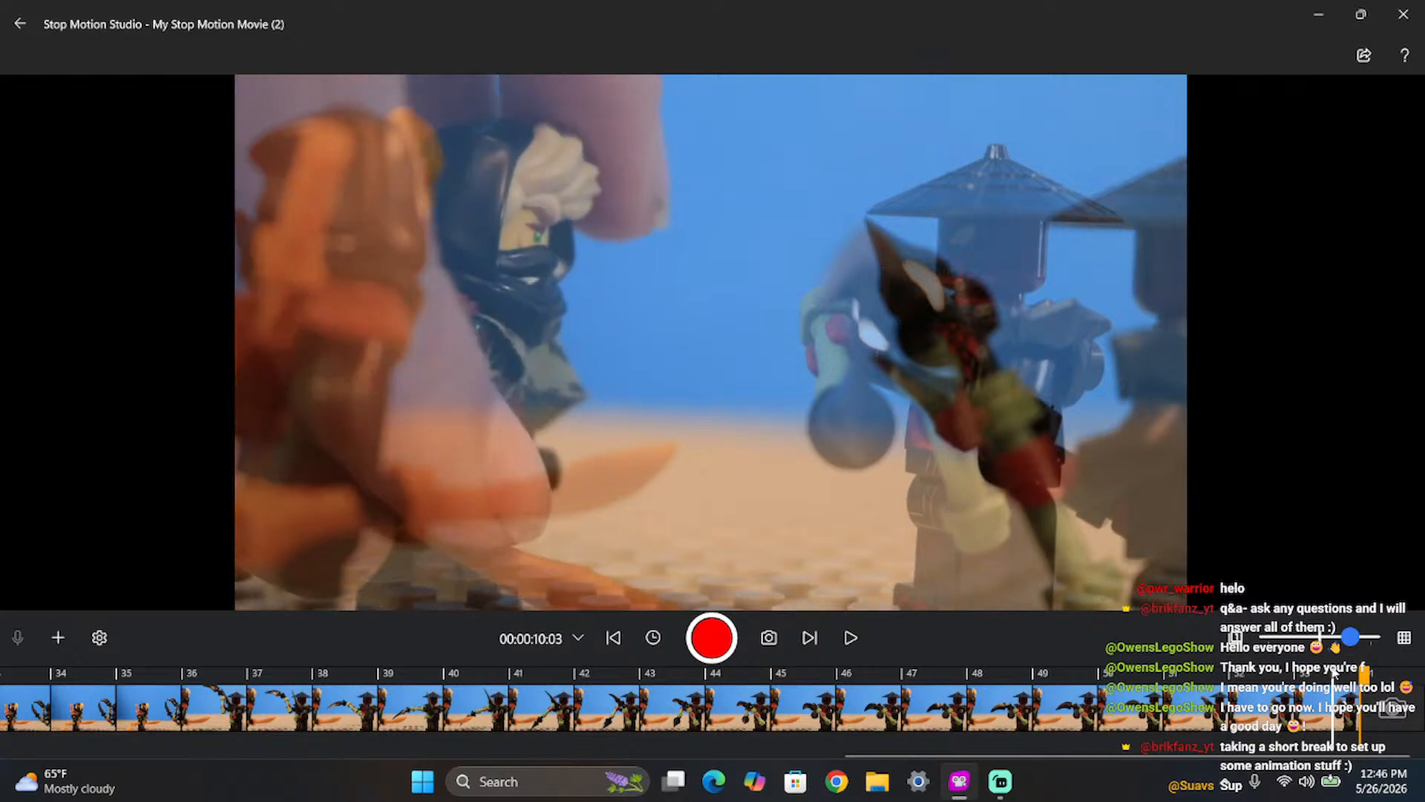
# - Capture frames 54 to 59 from a new camera angle facing the hooded swordsman, lifting his orange sword from its low position
pyautogui.press('space')
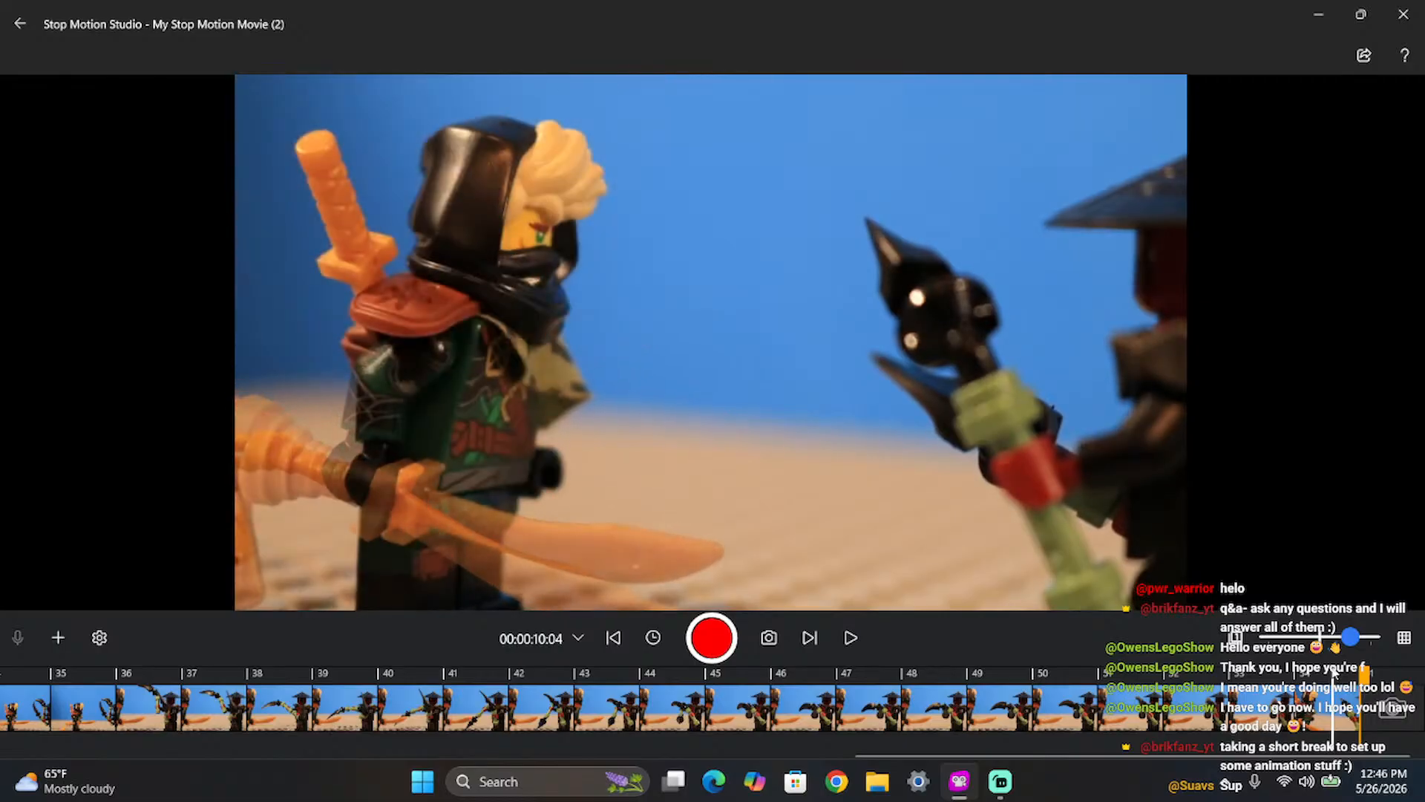
pyautogui.press('space')
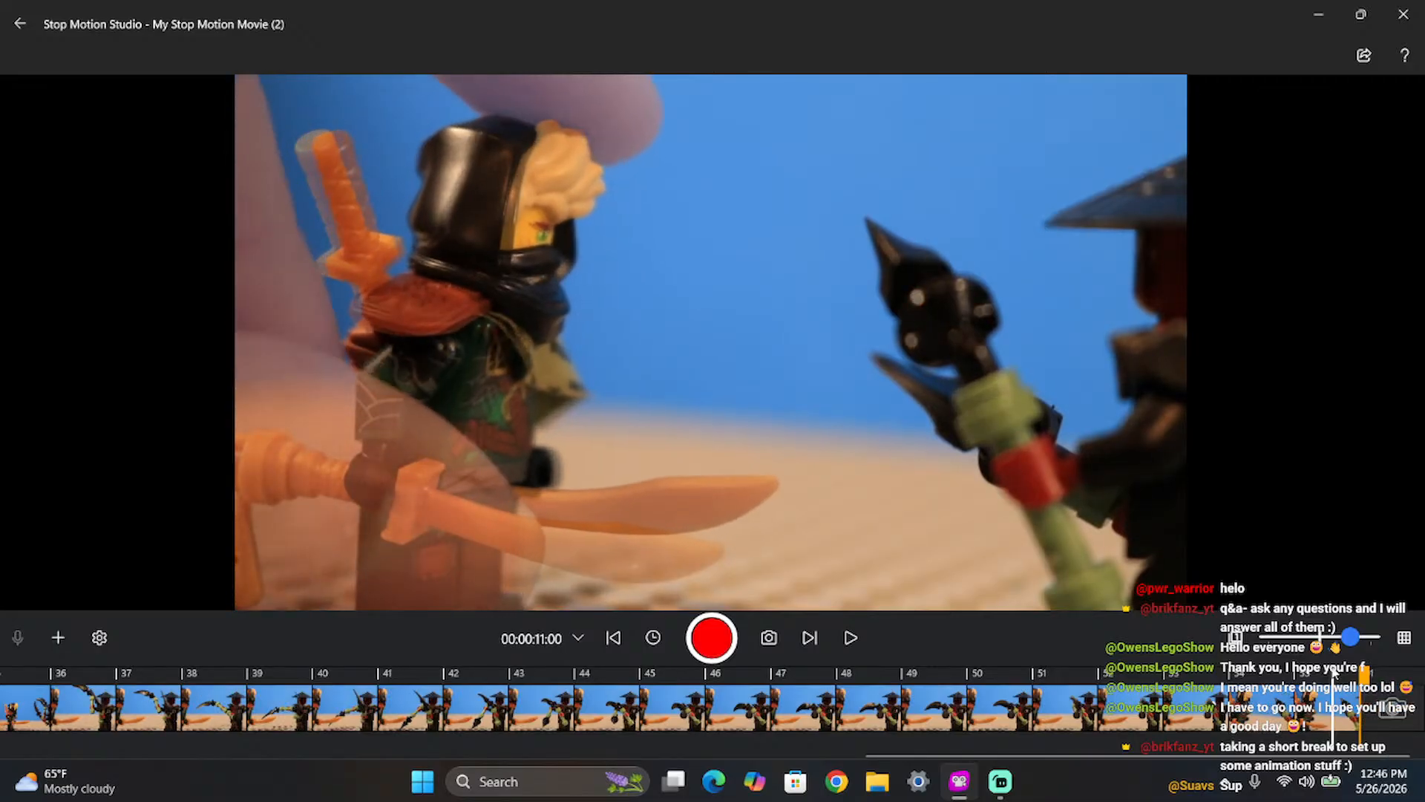
pyautogui.press('Return')
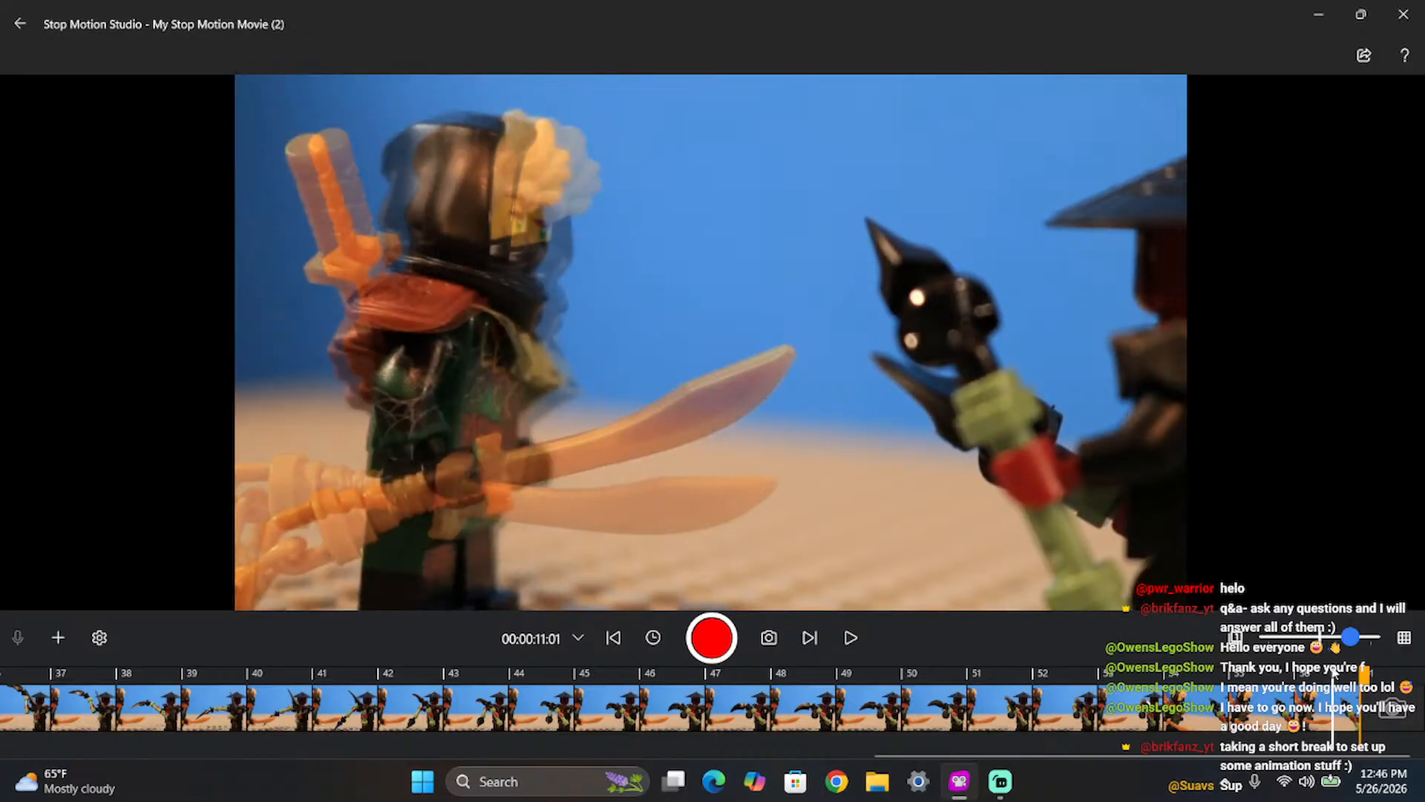
pyautogui.press('space')
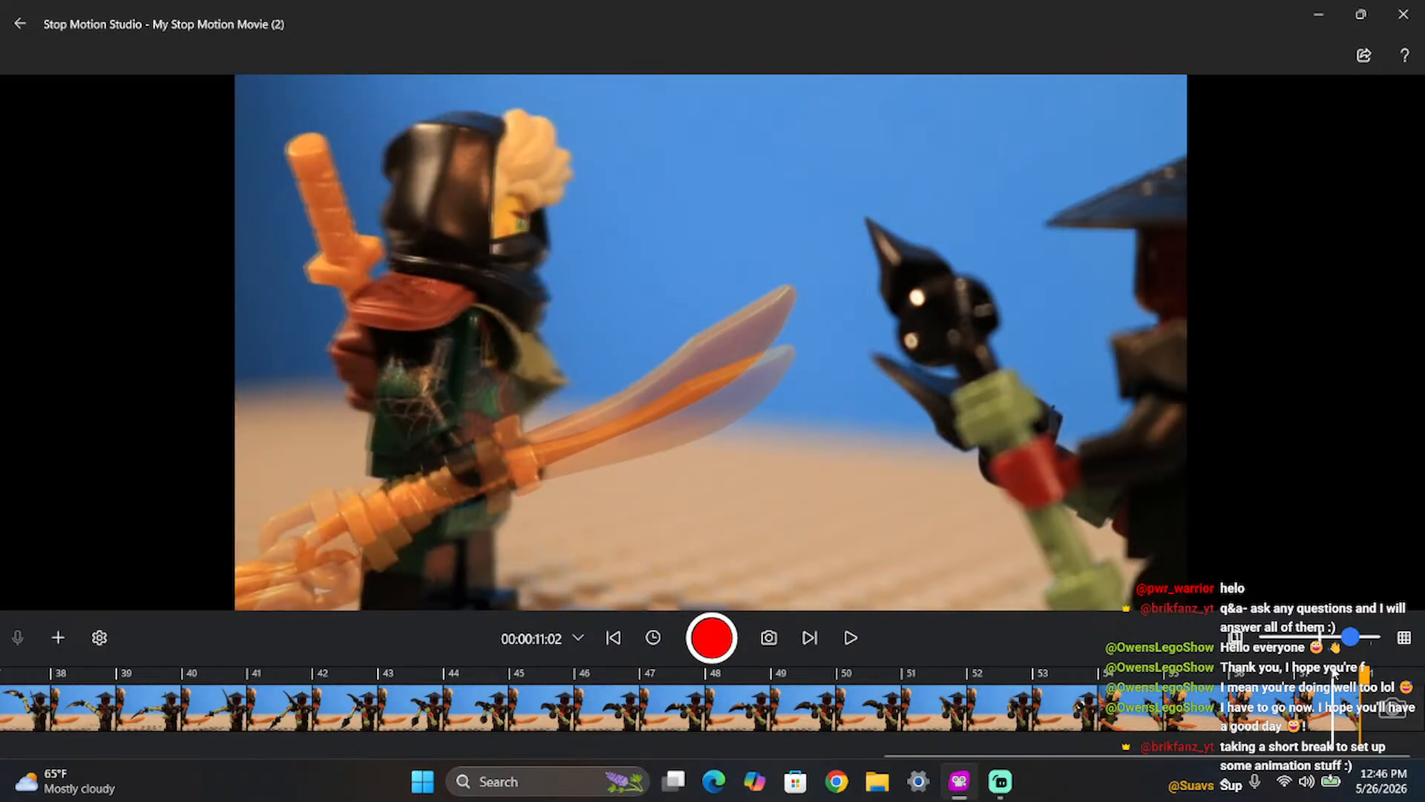
pyautogui.press('Return')
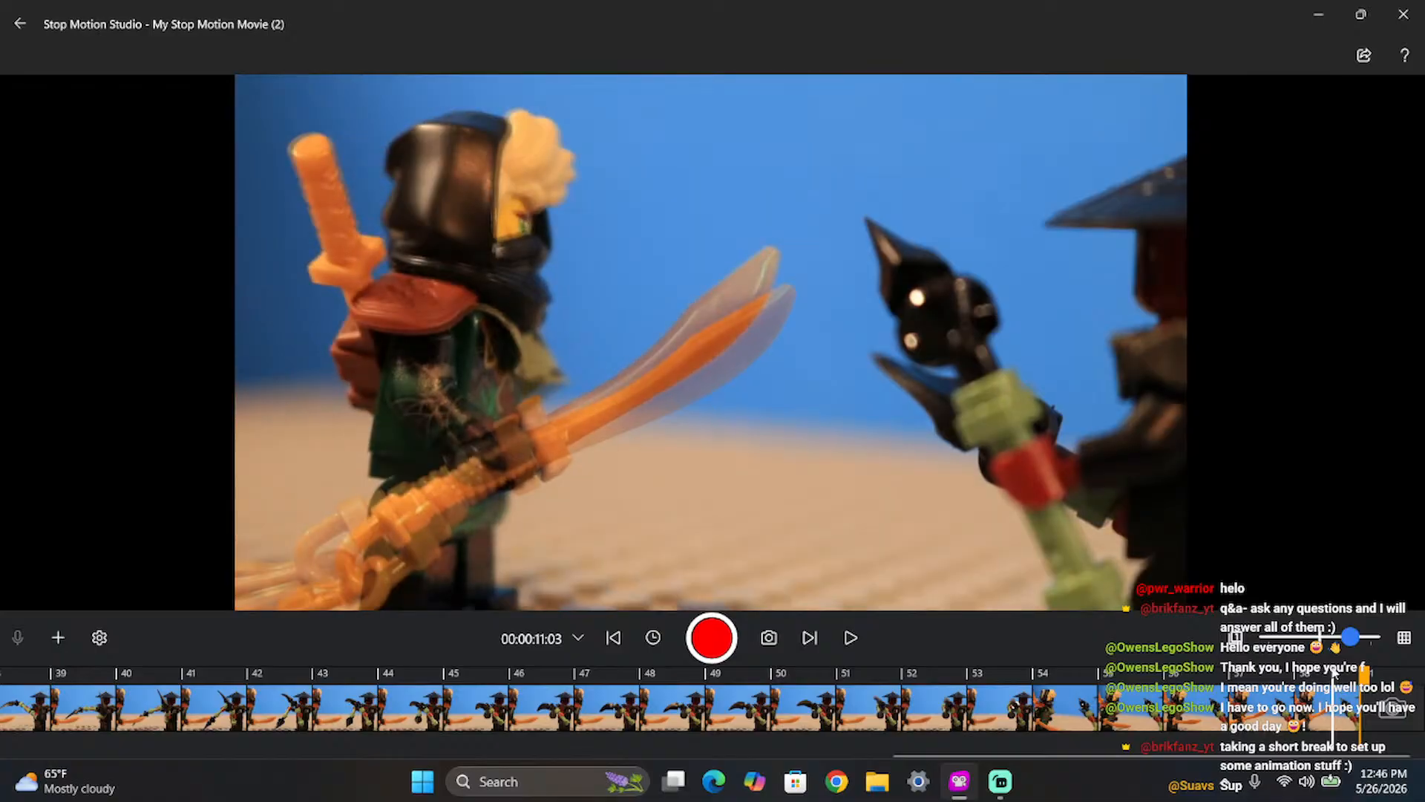
pyautogui.press('Return')
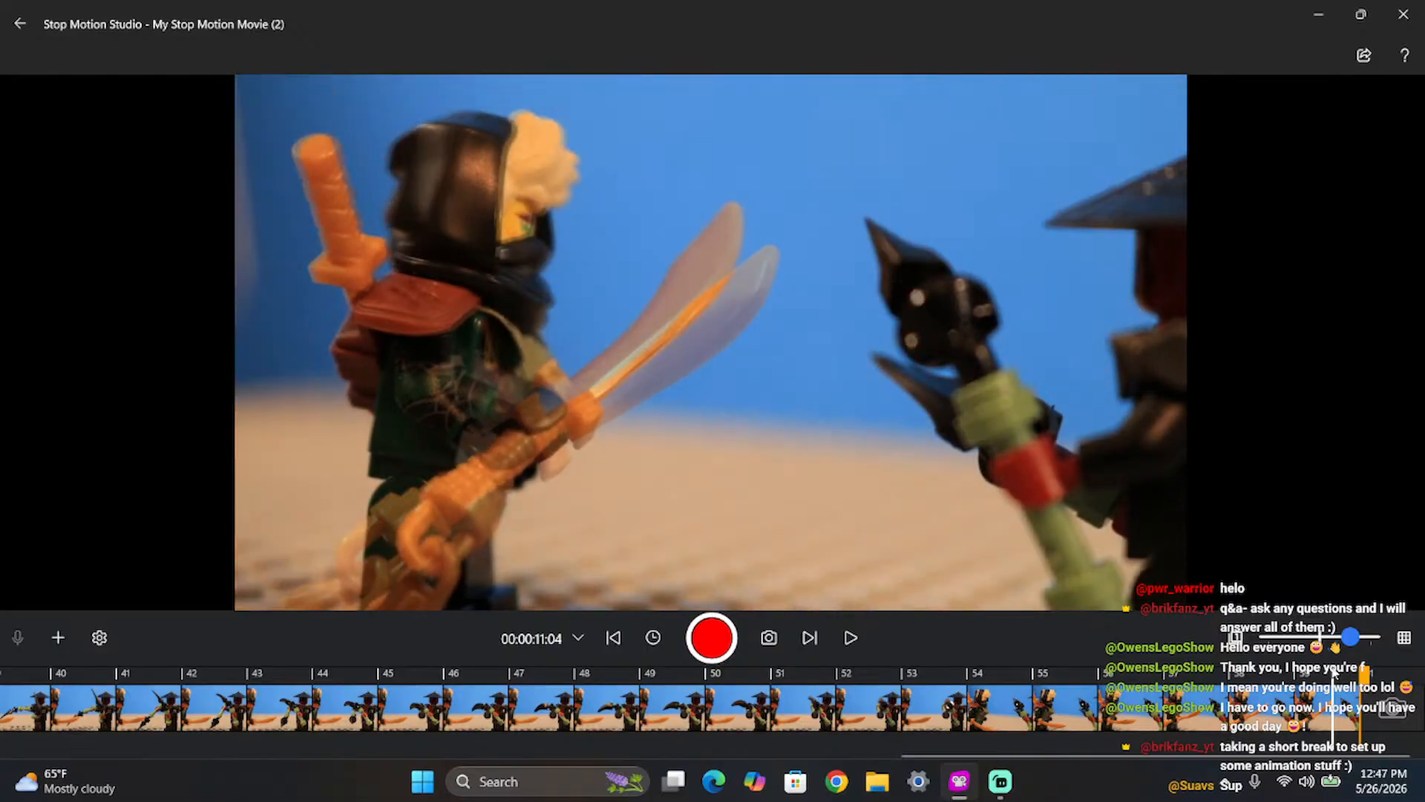
# - Capture frames 60 to 66 of the hooded swordsman raising his orange sword until it stands upright in front of his face
pyautogui.press('space')
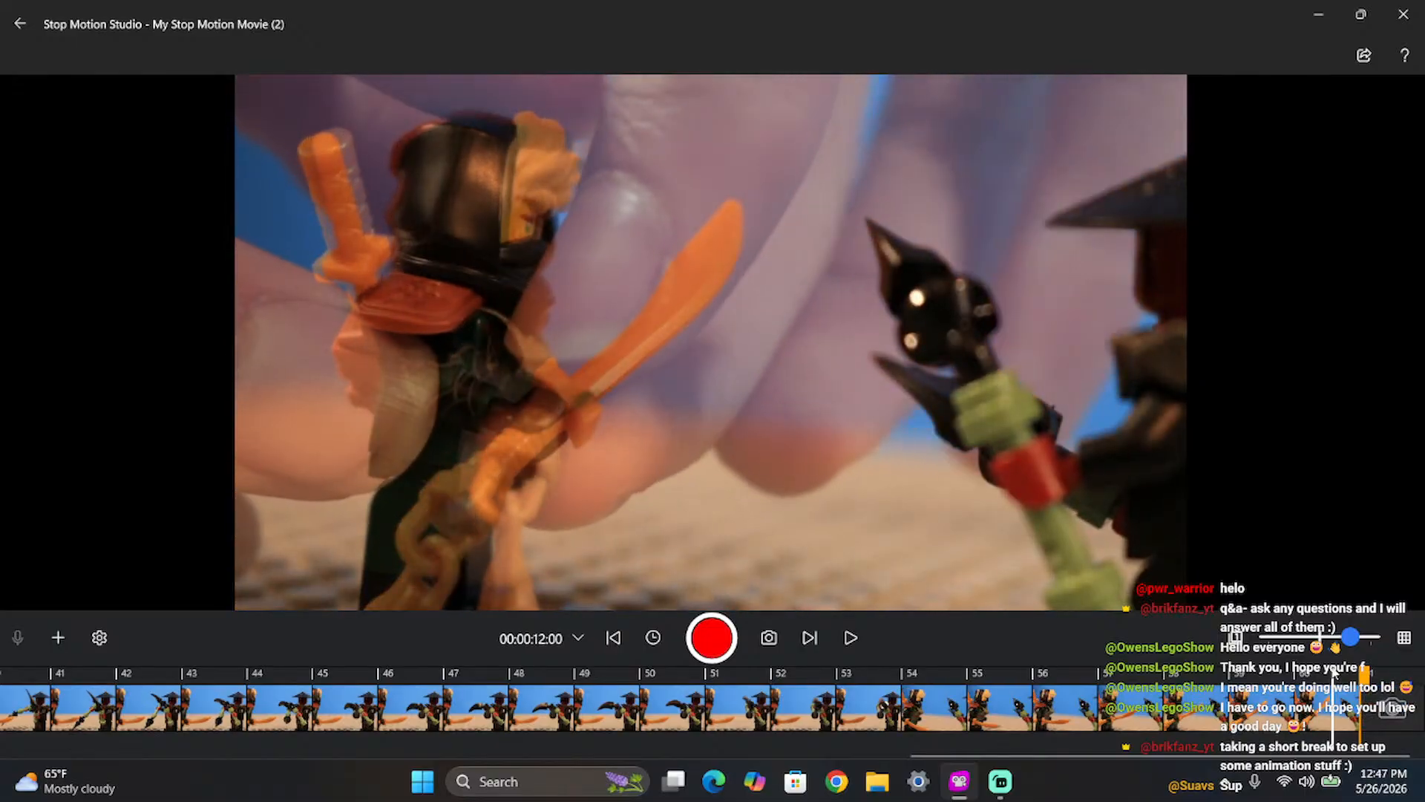
pyautogui.press('space')
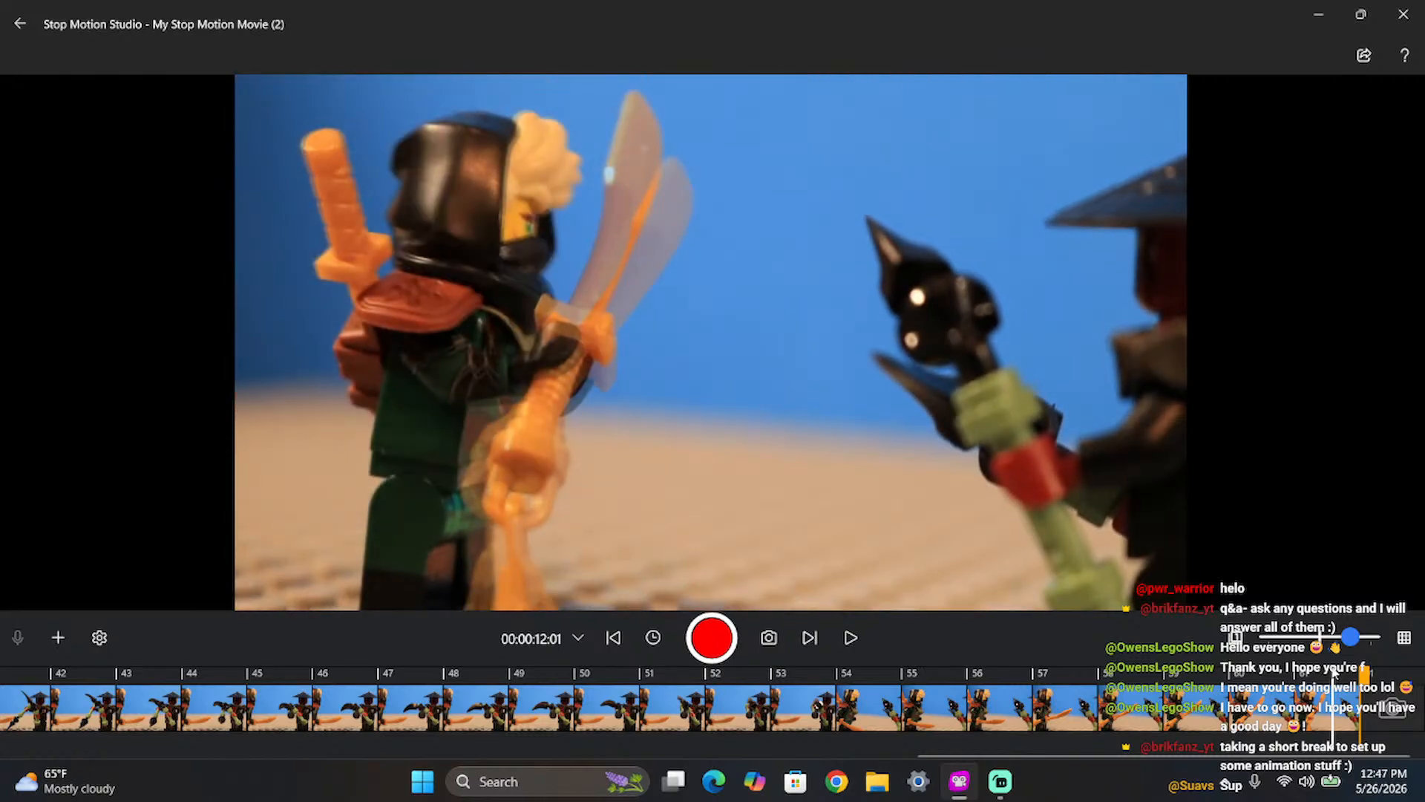
pyautogui.press('space')
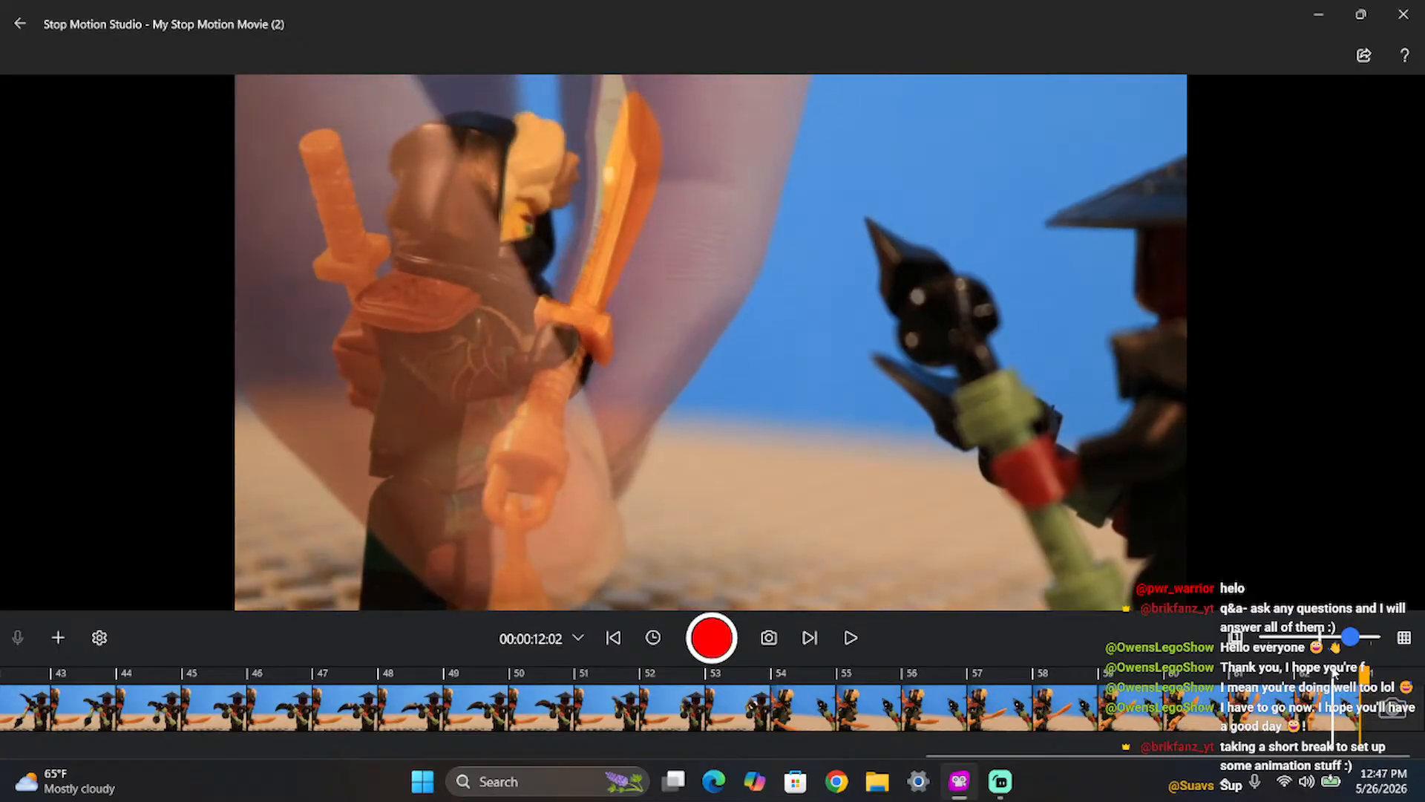
pyautogui.press('Return')
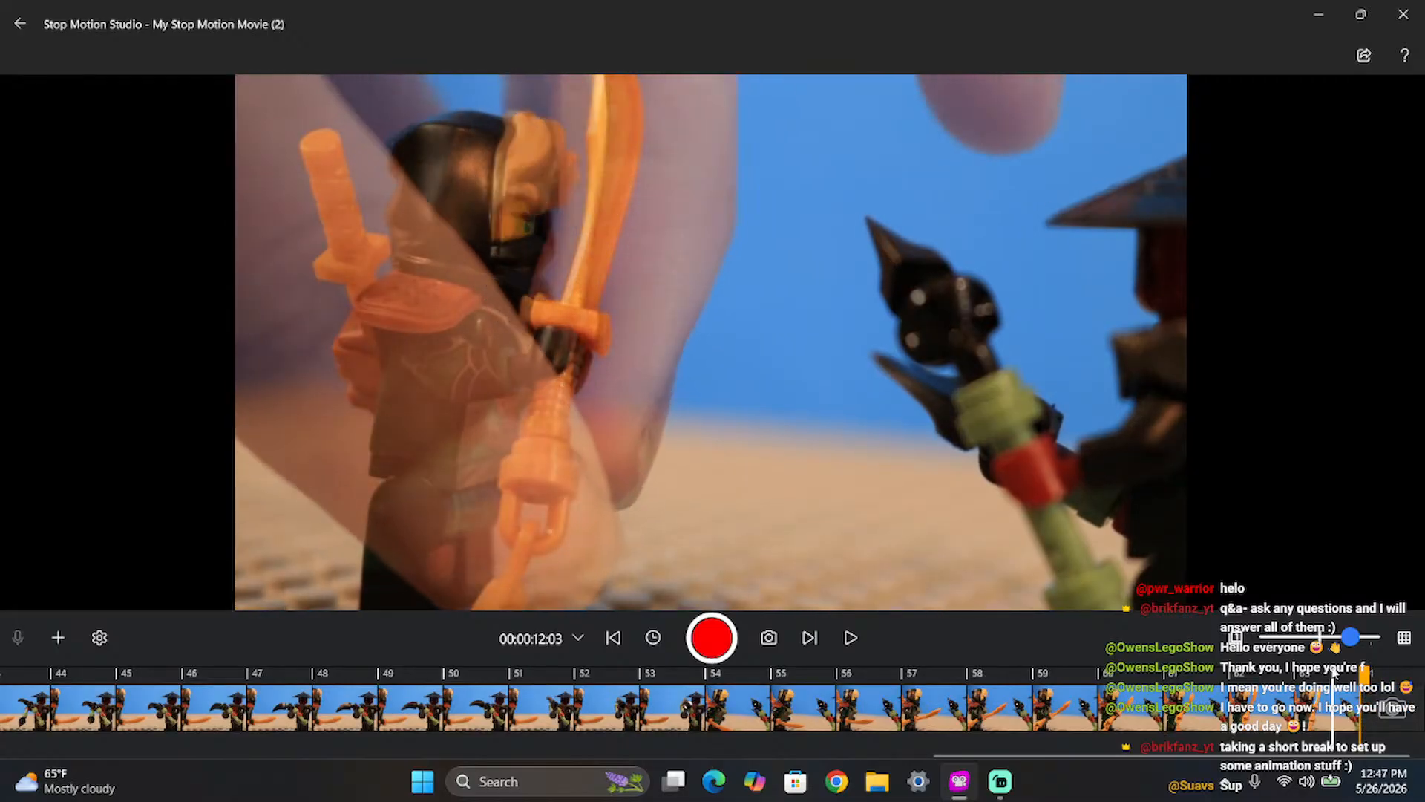
pyautogui.press('Return')
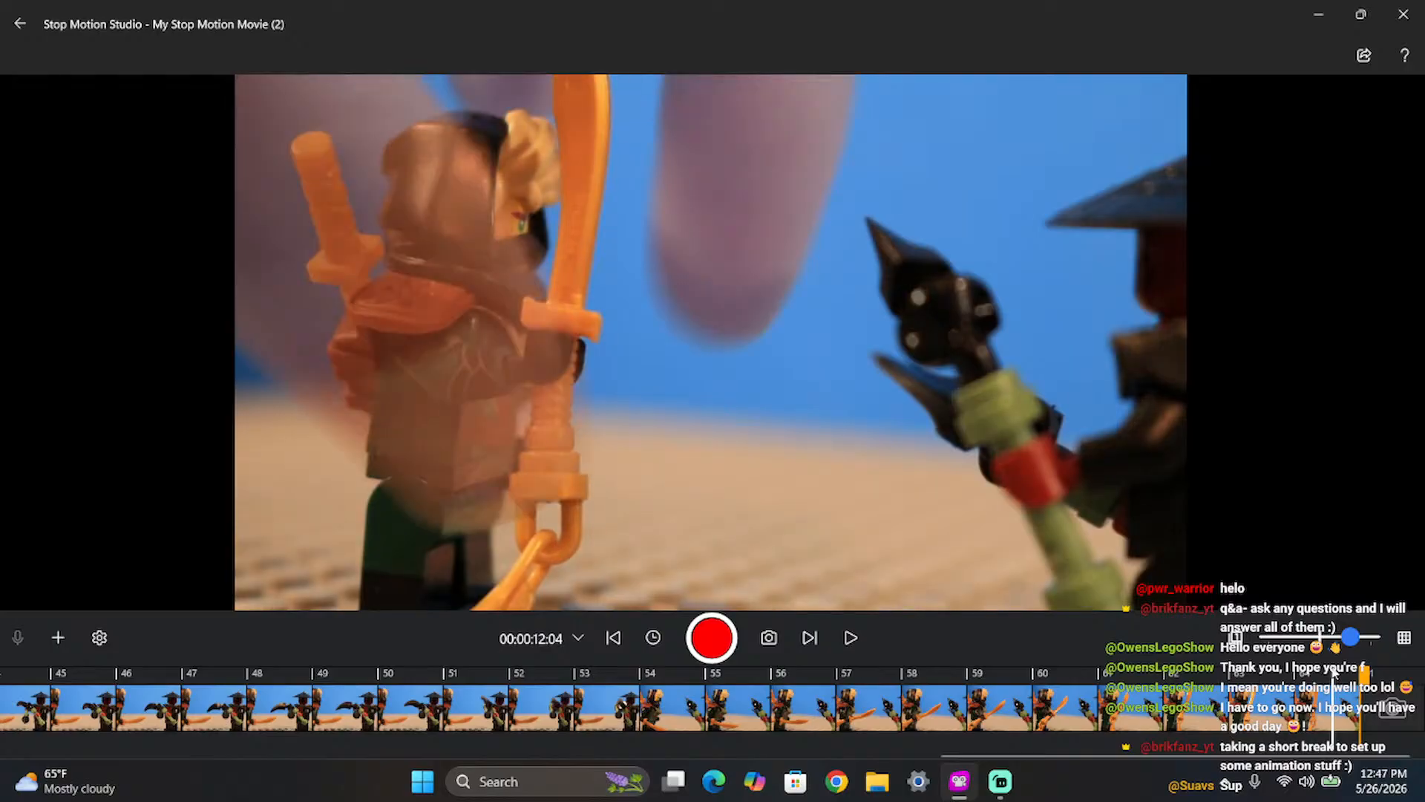
pyautogui.press('Return')
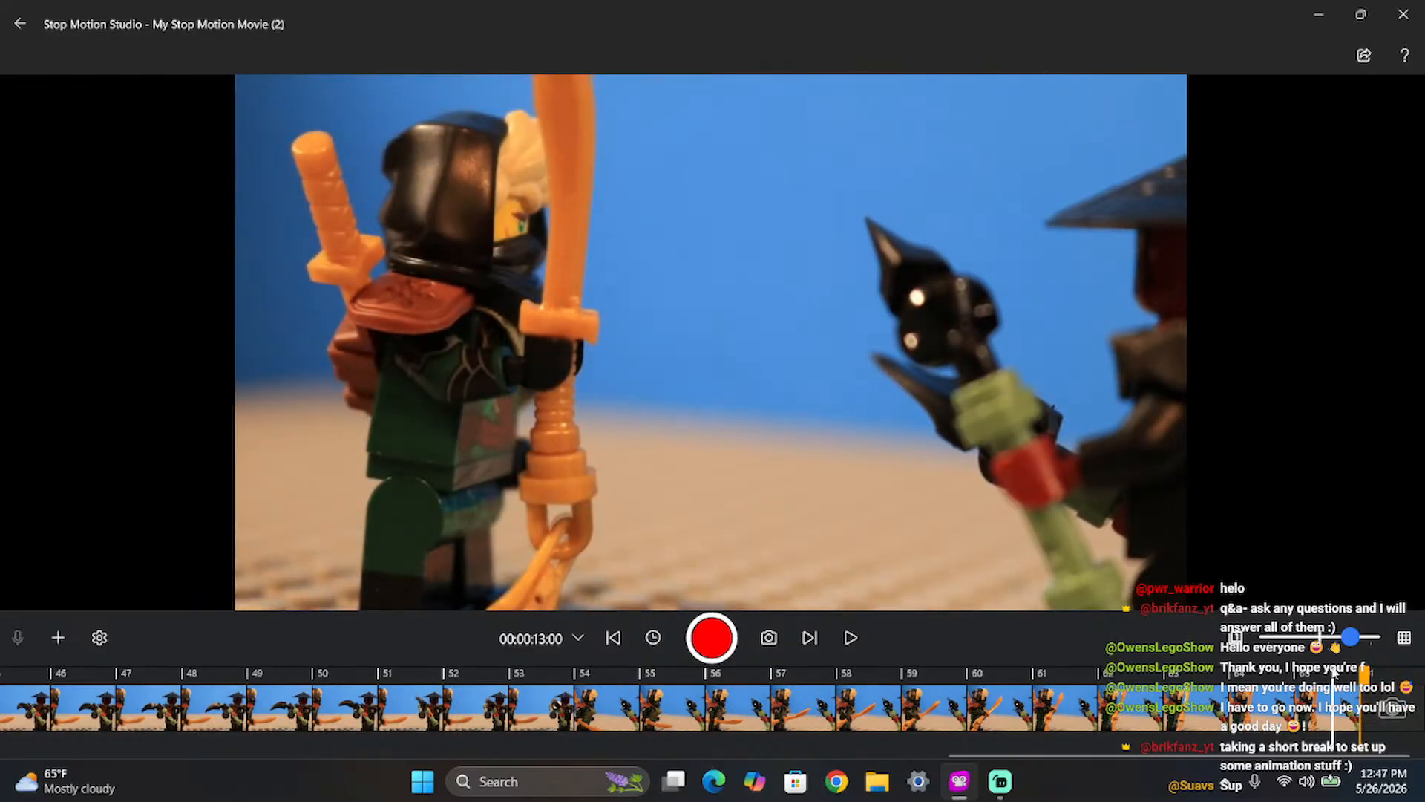
pyautogui.press('Return')
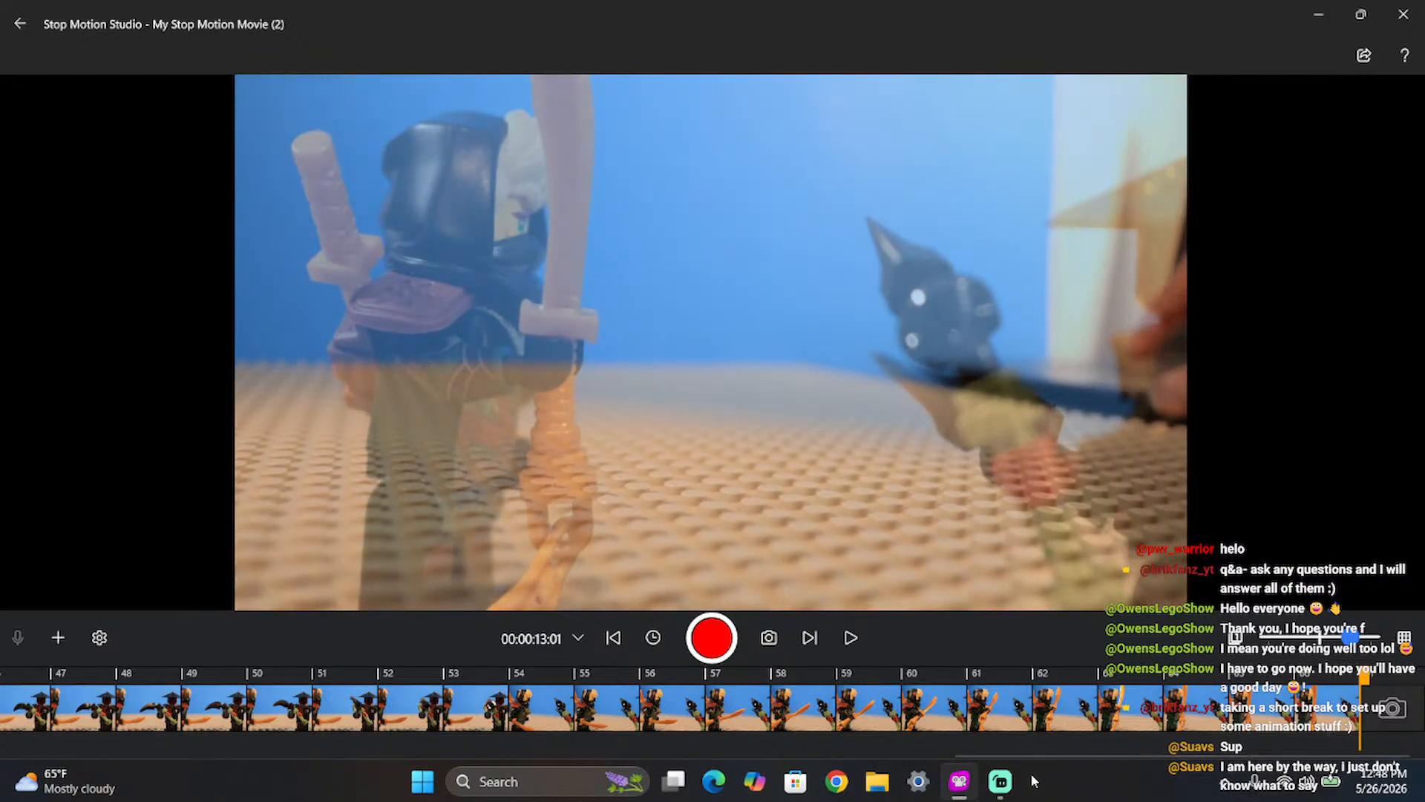
# - Check the livestream chat in Streamlabs Desktop and return to Stop Motion Studio
pyautogui.click(1005, 781)
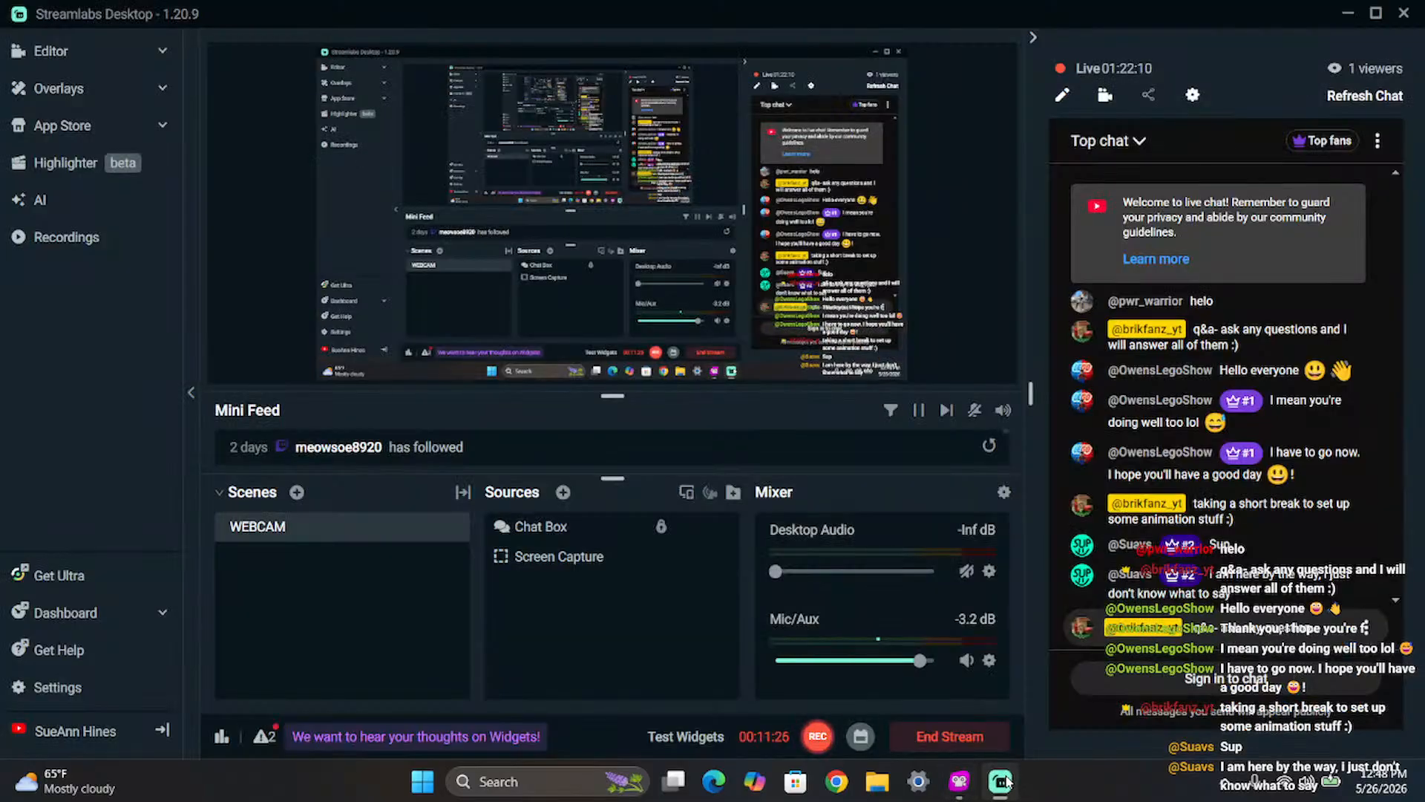
pyautogui.click(965, 782)
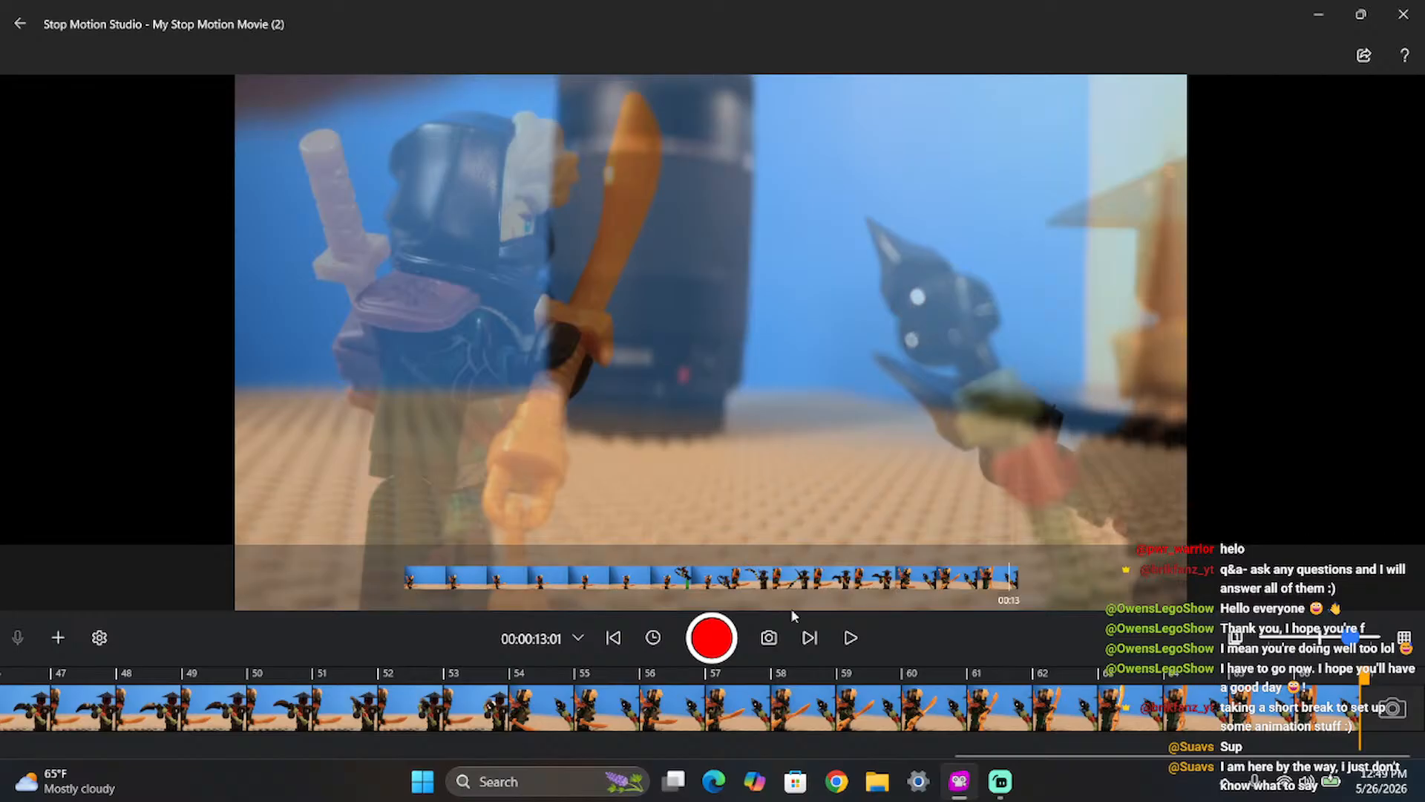
# - Check that Canon EOS 80D is the selected camera source and set the onion-skin overlay to show only the live camera image
pyautogui.click(769, 637)
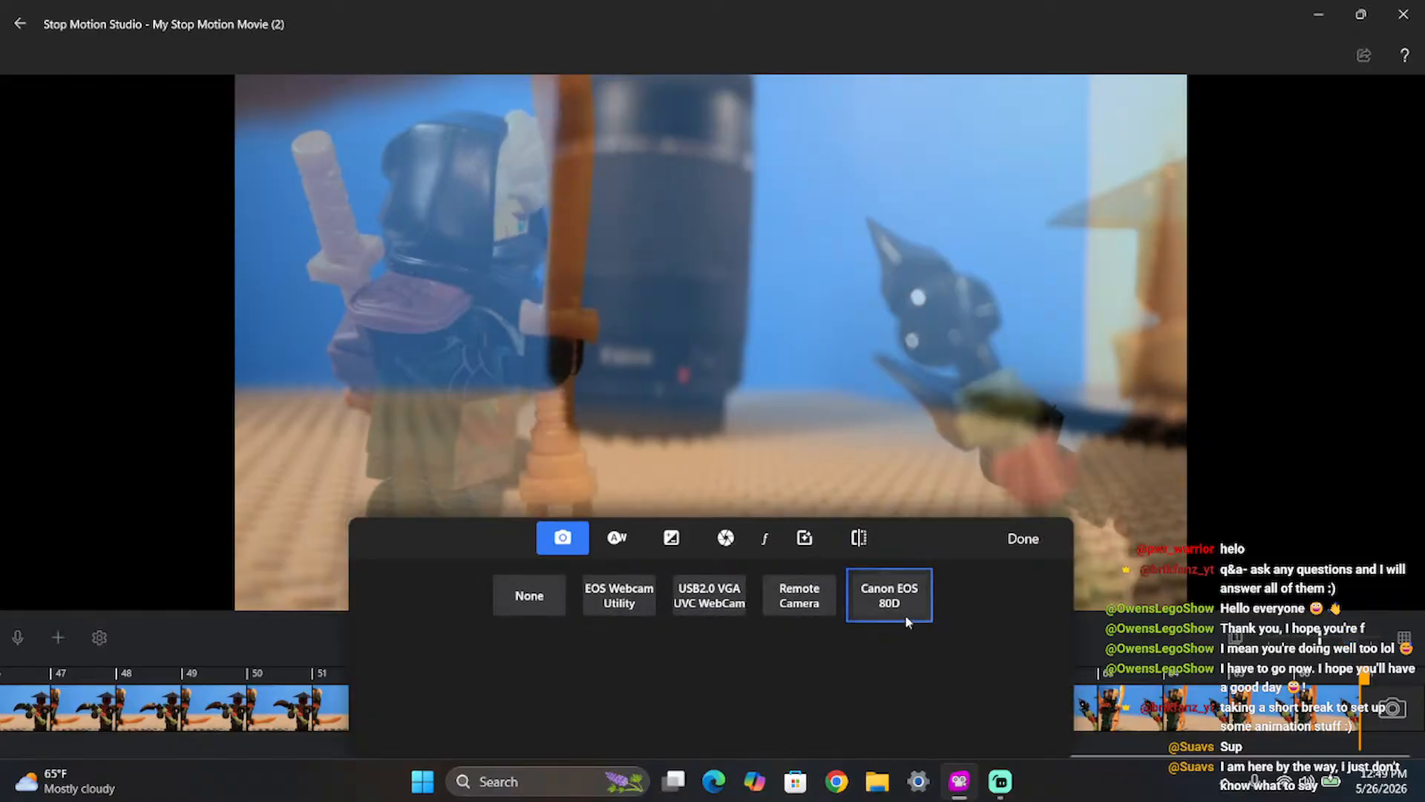
pyautogui.click(1023, 538)
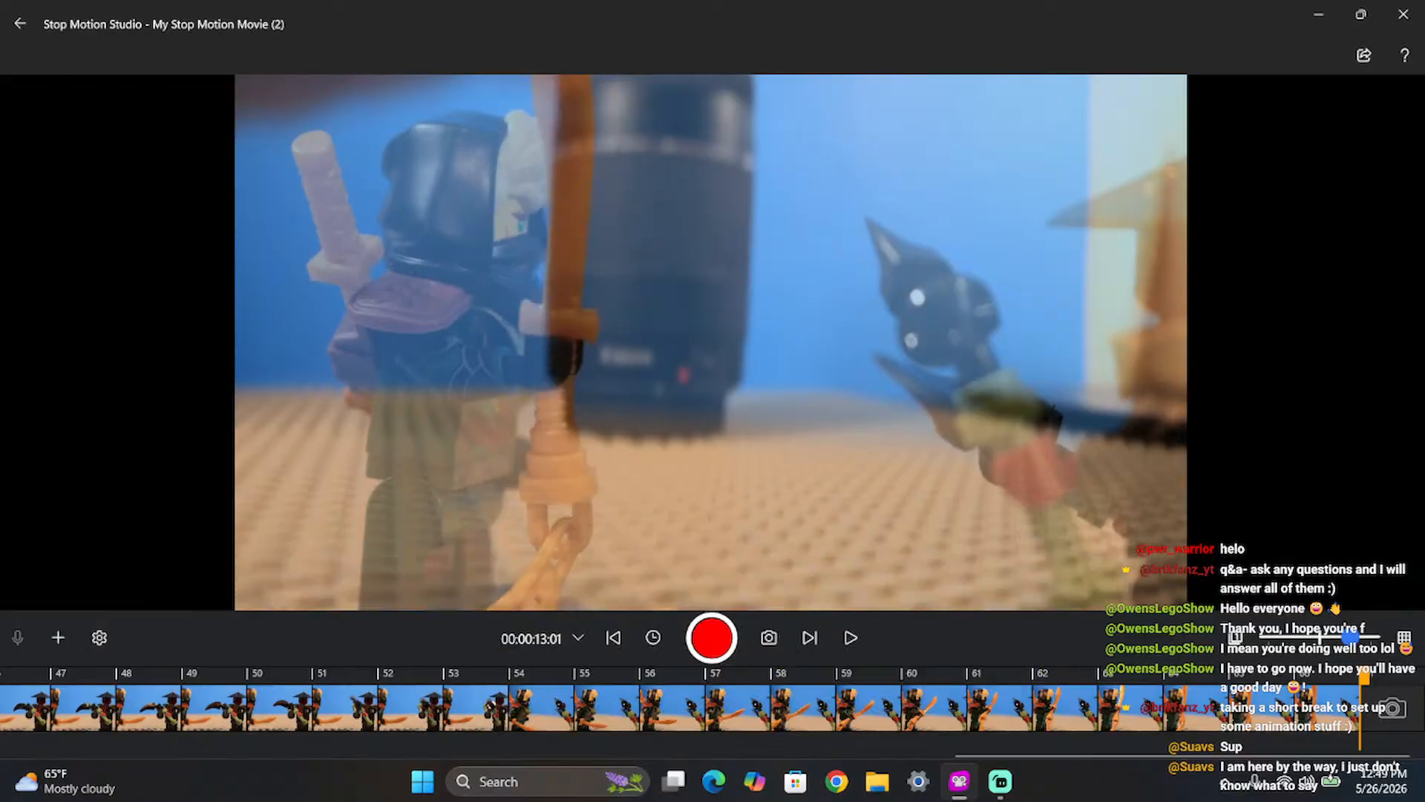
pyautogui.click(1405, 743)
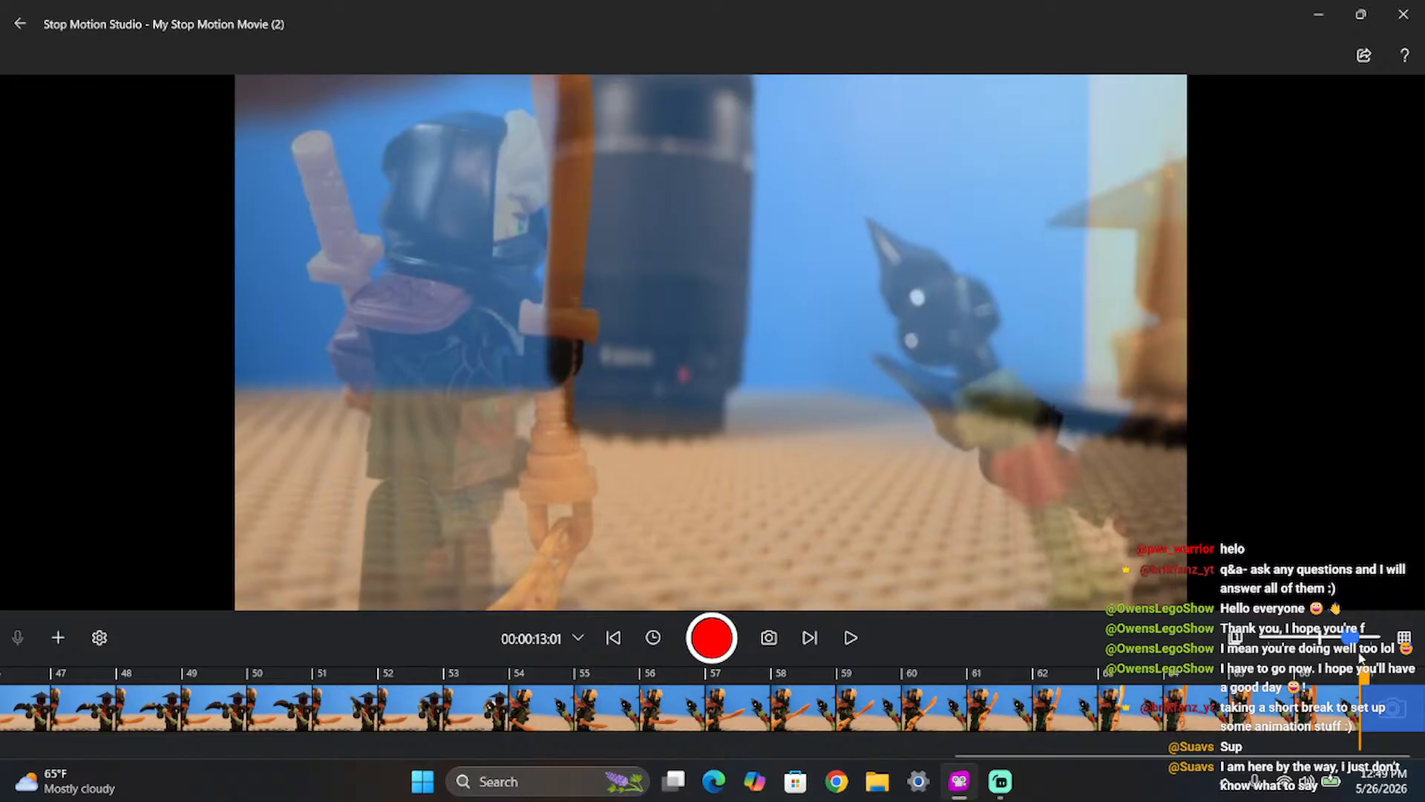
pyautogui.moveTo(1353, 639); pyautogui.dragTo(1392, 651)
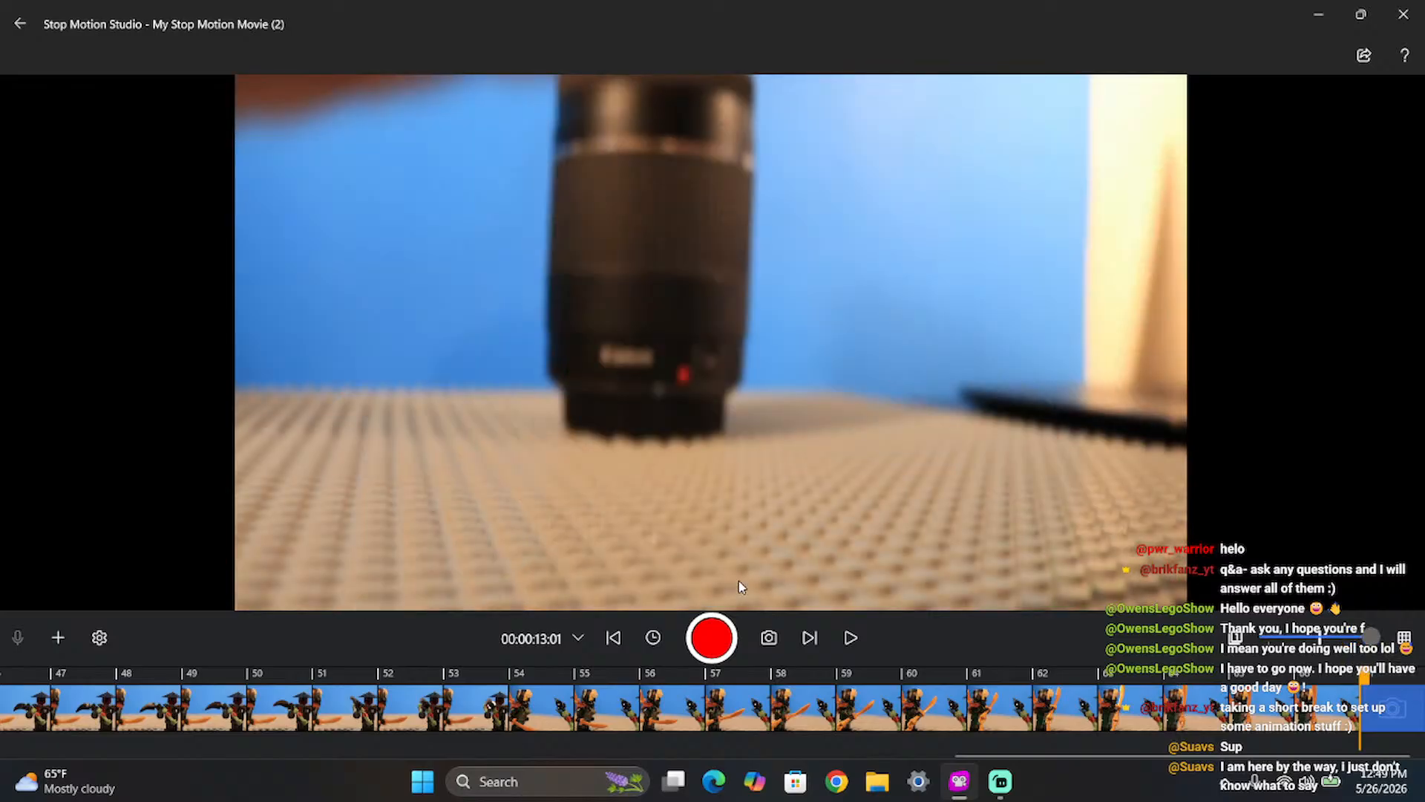
pyautogui.click(769, 637)
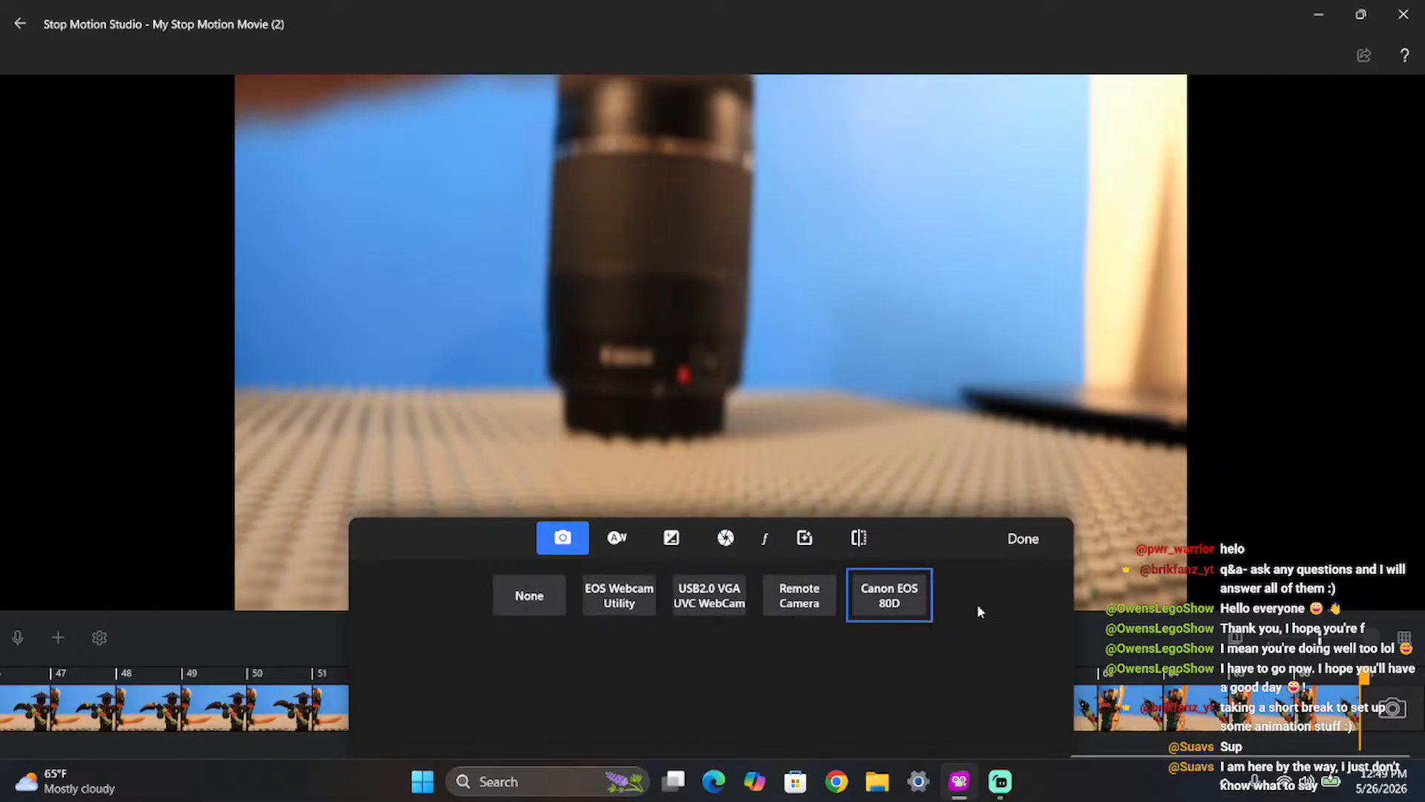
pyautogui.click(1003, 549)
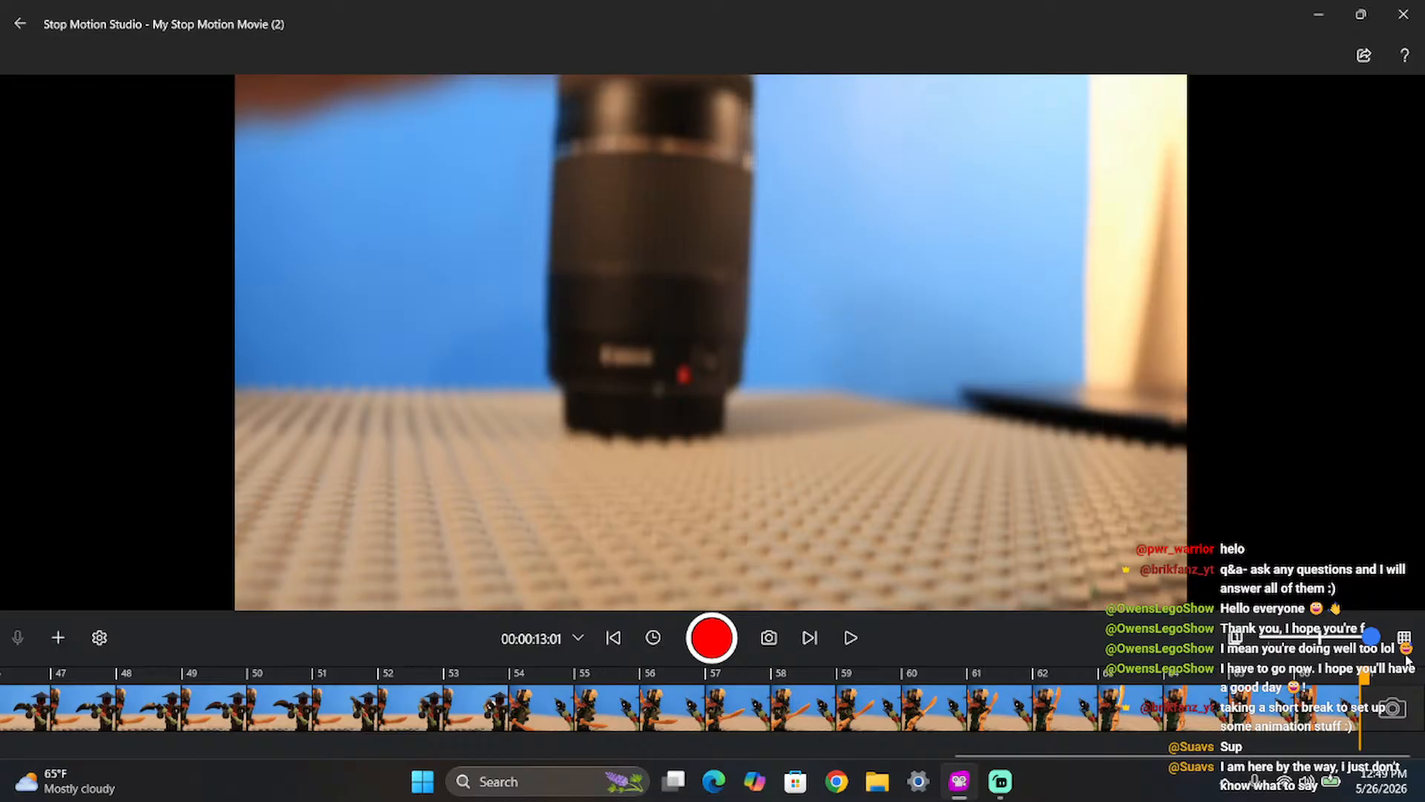
# - Refresh the camera feed by switching the capture source to None and back to Canon EOS 80D
pyautogui.click(1308, 750)
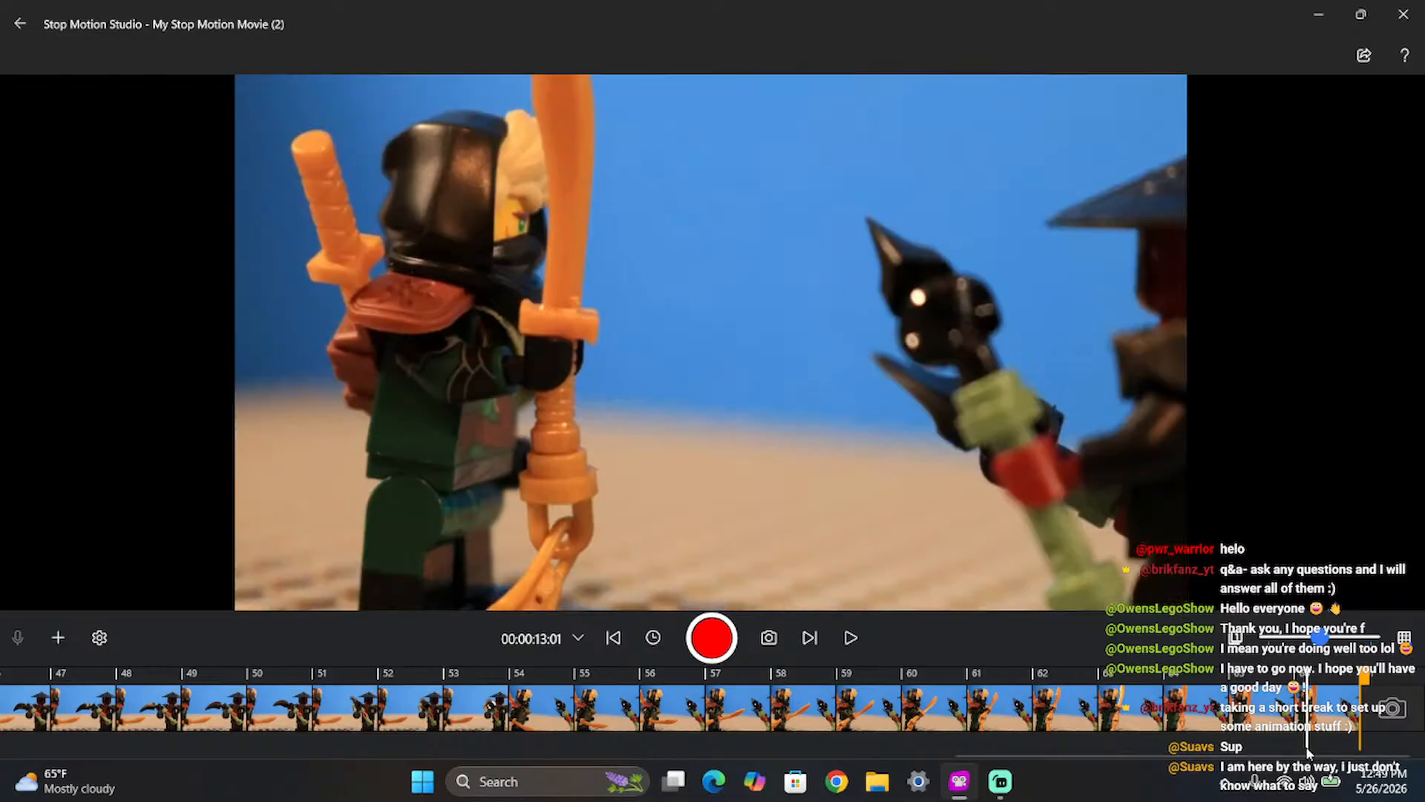
pyautogui.click(777, 626)
pyautogui.click(916, 592)
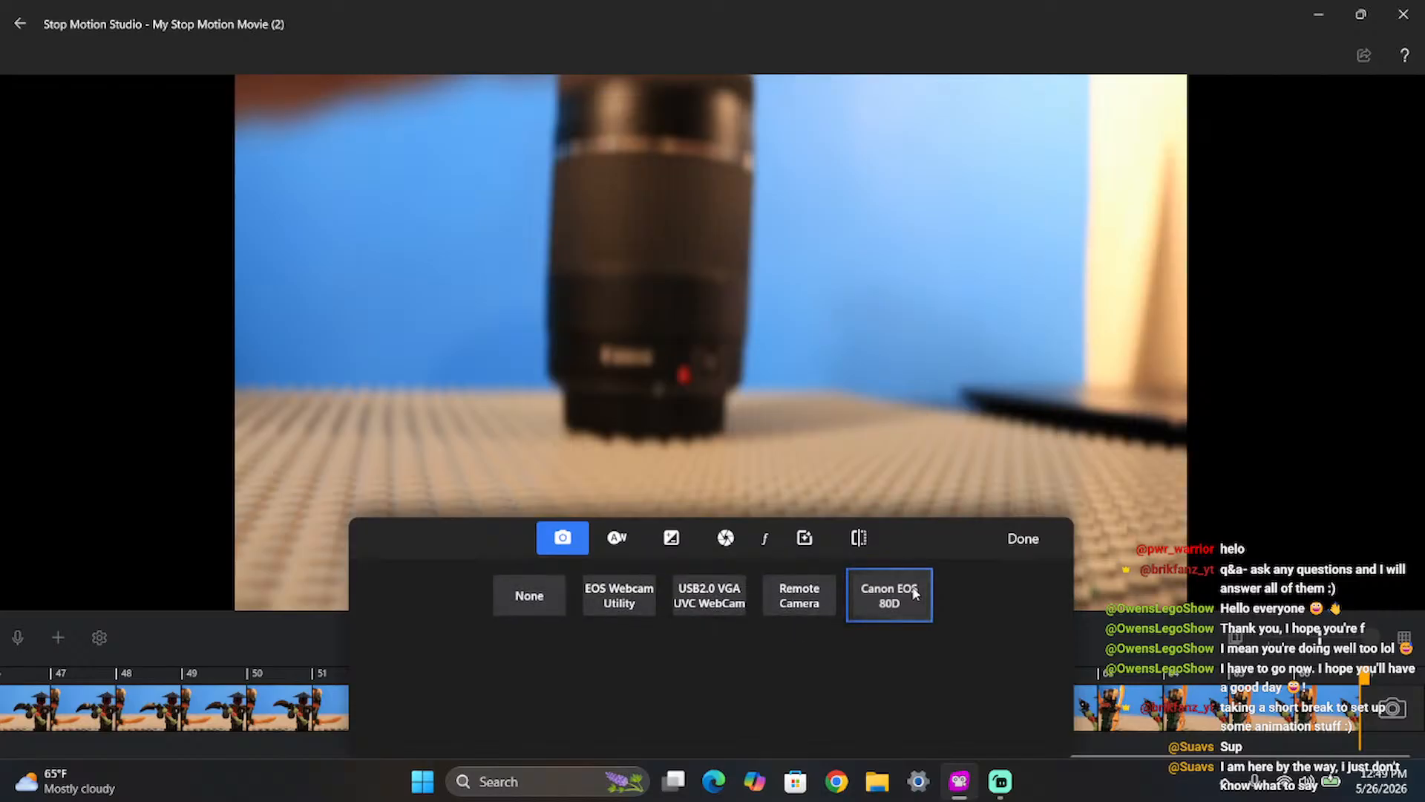
pyautogui.click(541, 581)
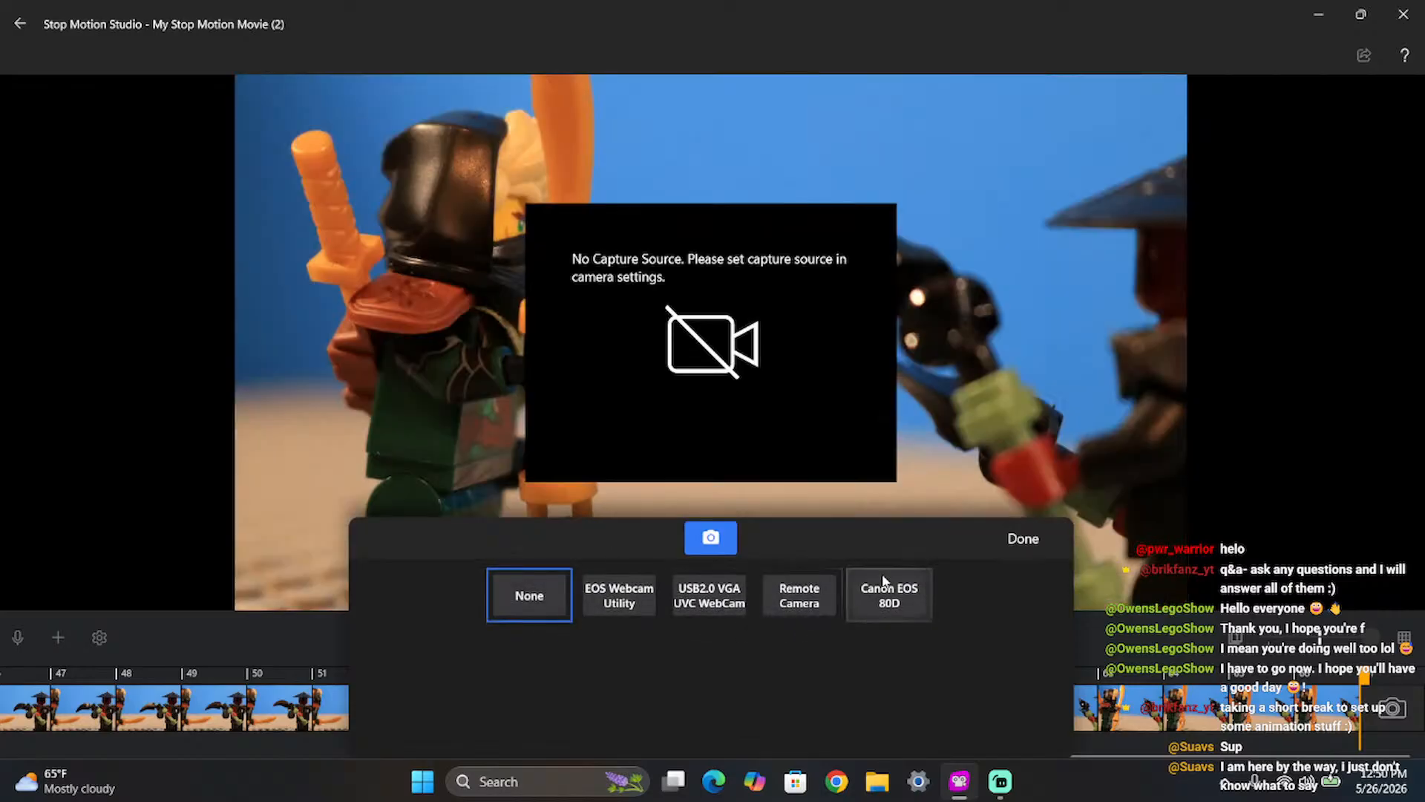
pyautogui.click(884, 580)
pyautogui.click(1023, 539)
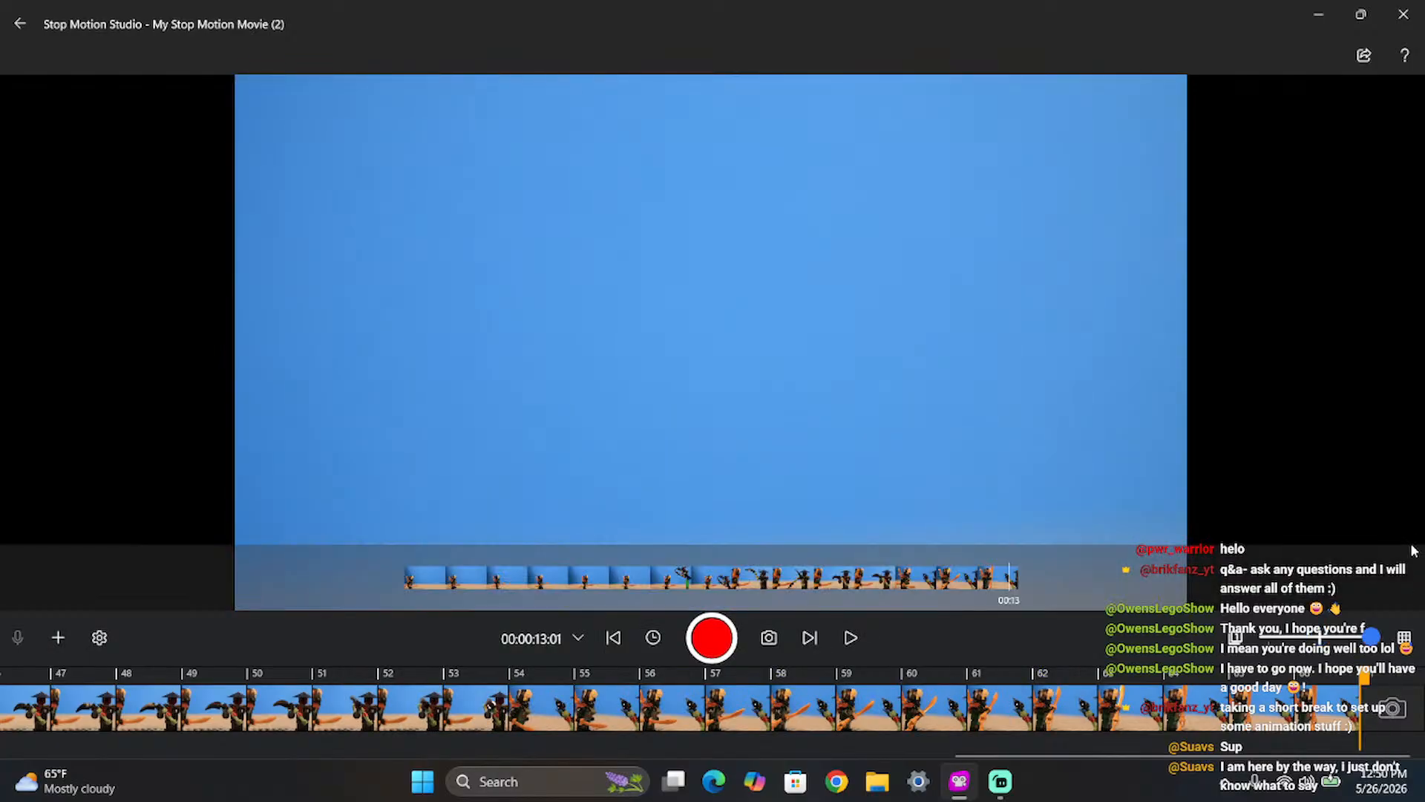
pyautogui.press('Return')
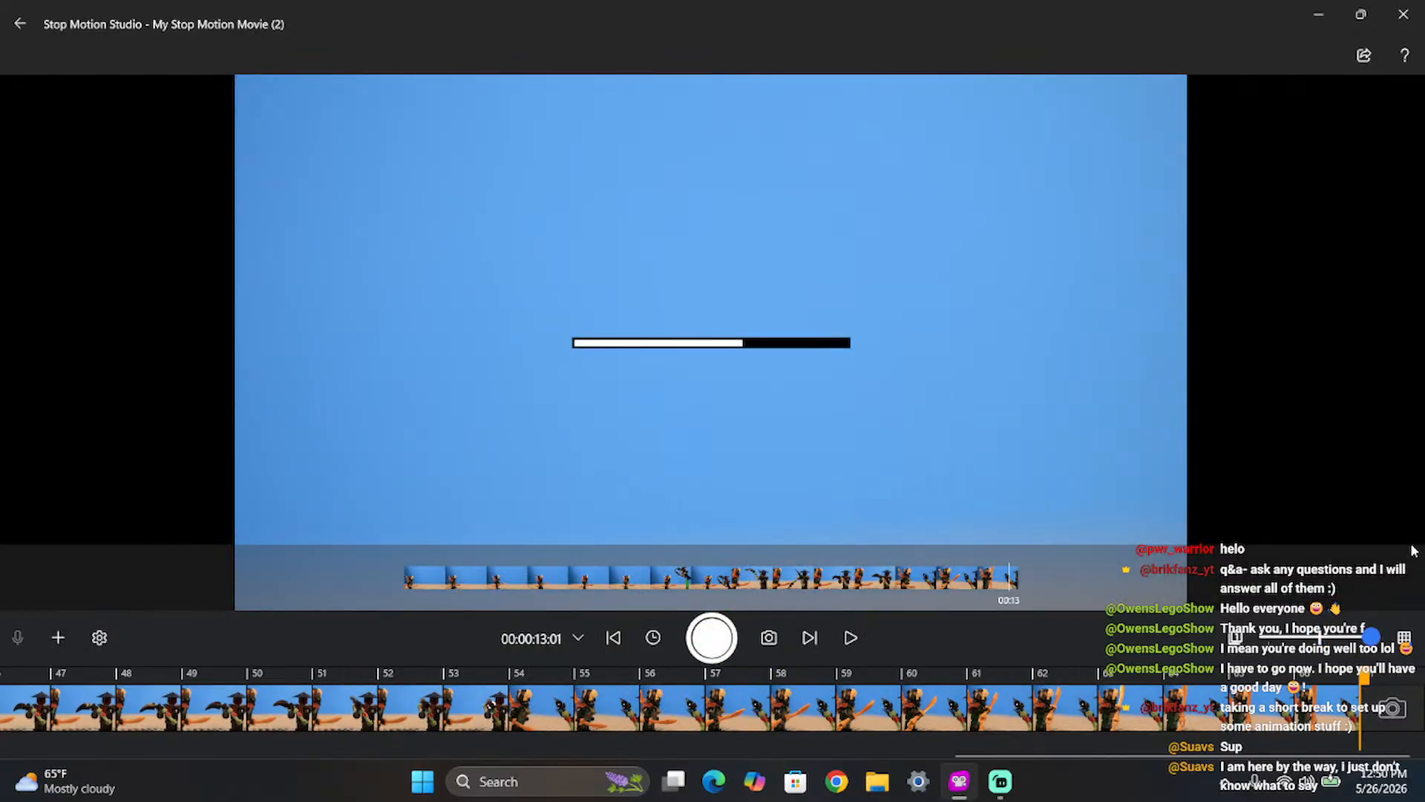
pyautogui.moveTo(1326, 704); pyautogui.dragTo(1400, 726)
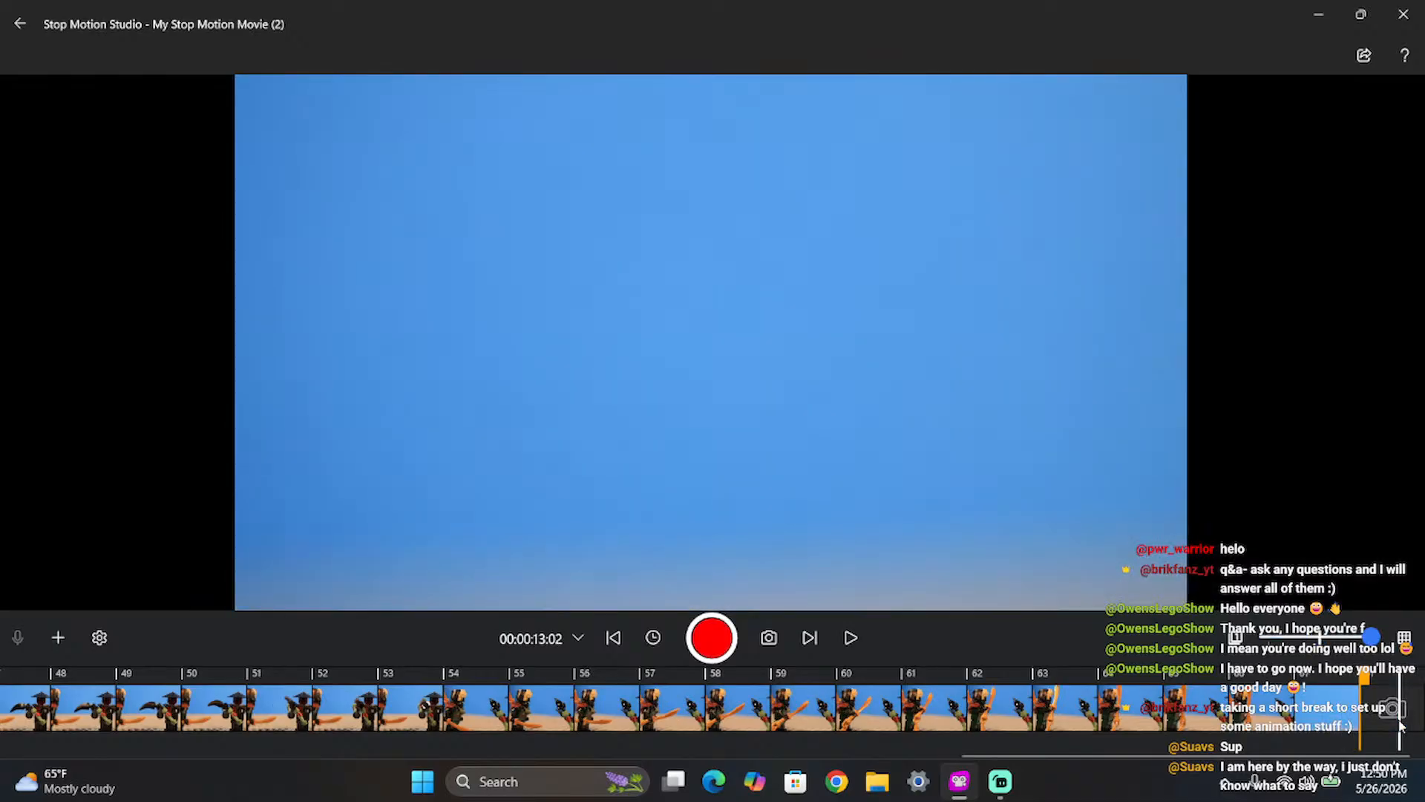
pyautogui.press('Delete')
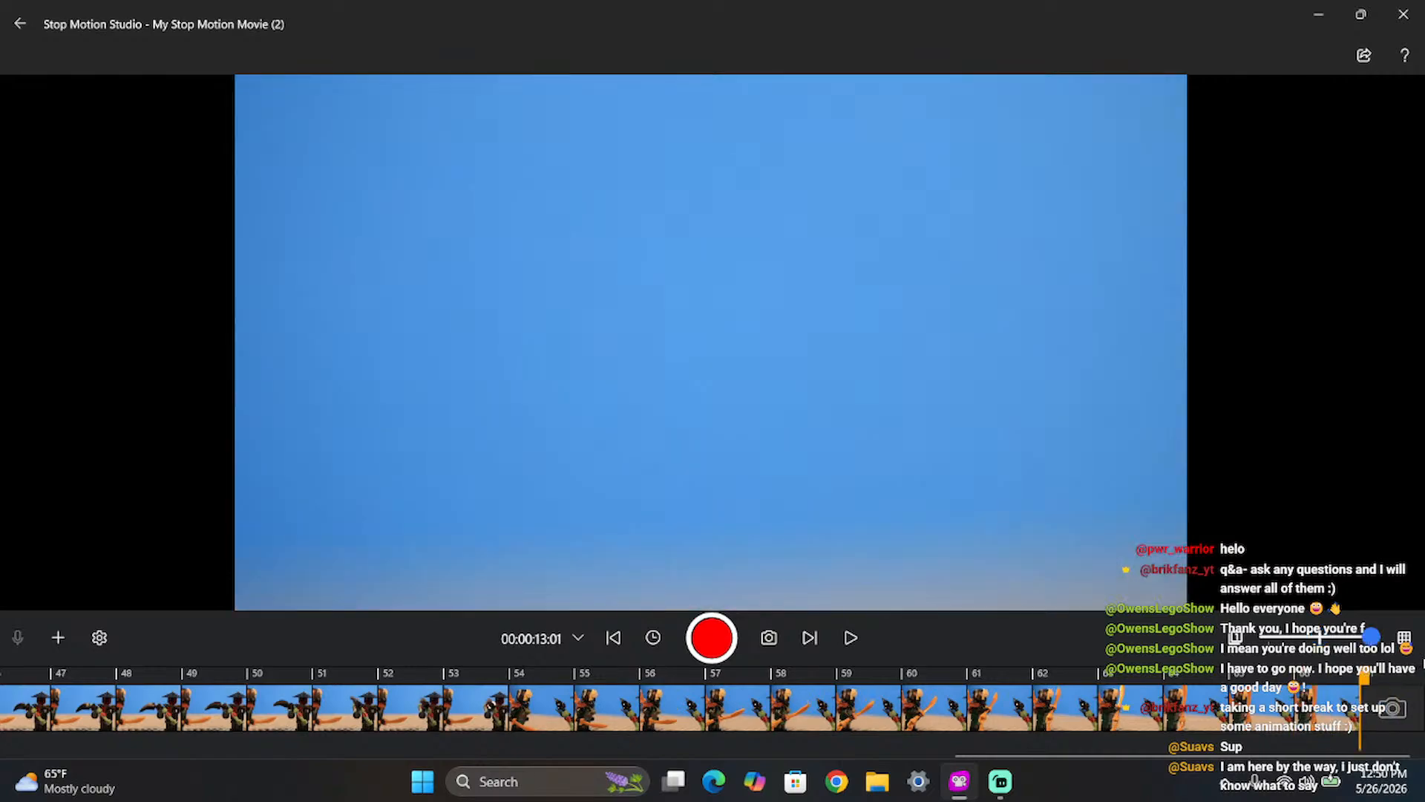
pyautogui.click(1400, 690)
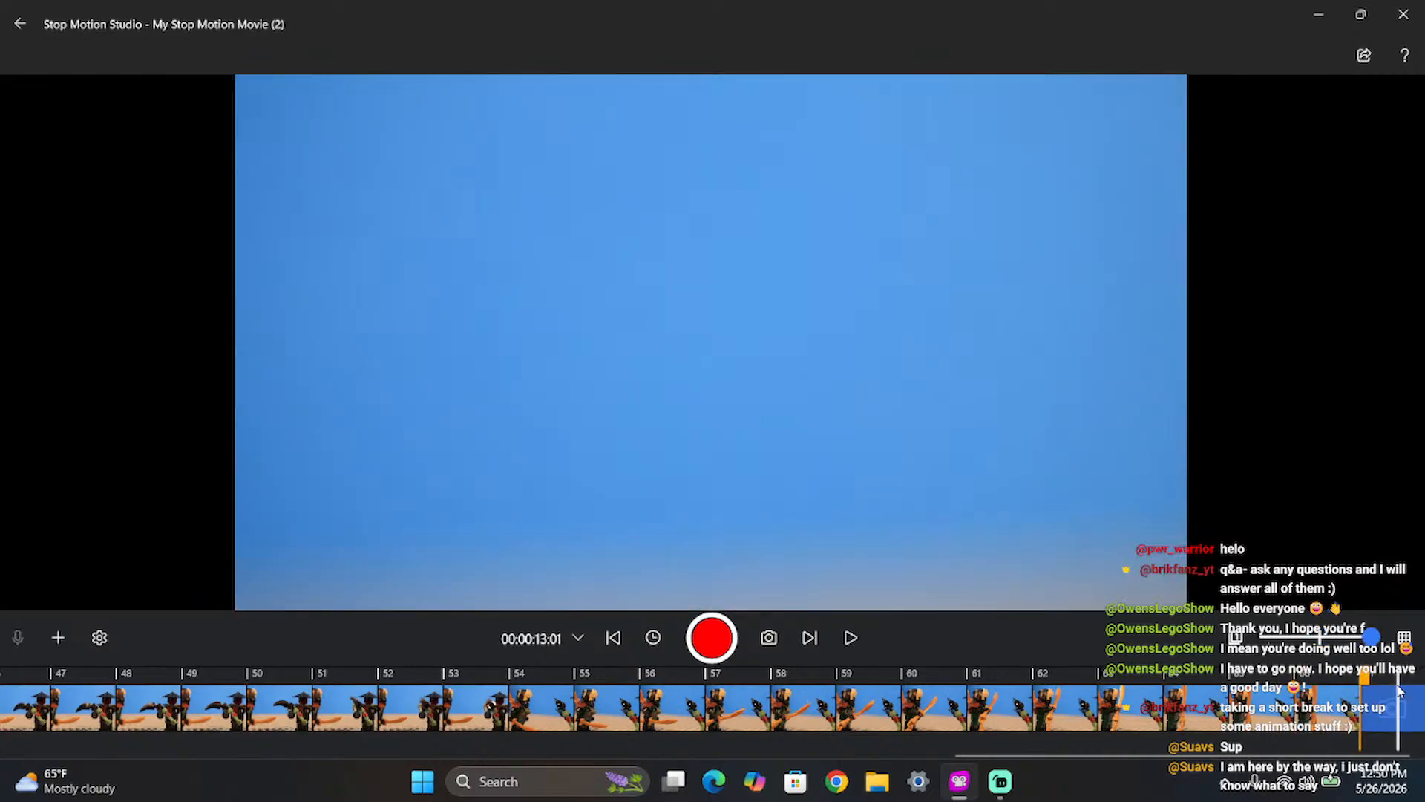
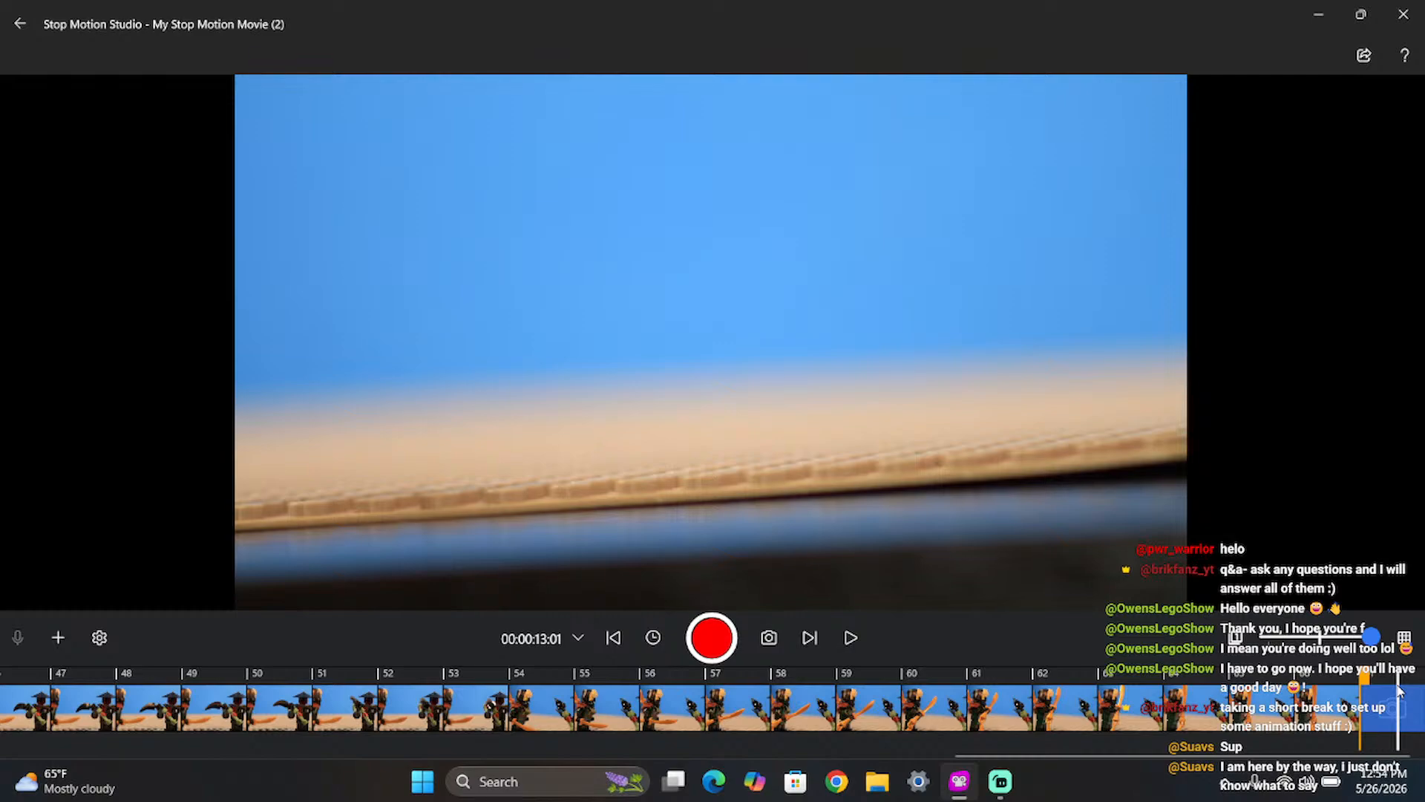
# - Capture frames 67 to 72 from a new low angle, starting with the empty set and bringing the straw-hat warrior in from the left edge
pyautogui.press('Return')
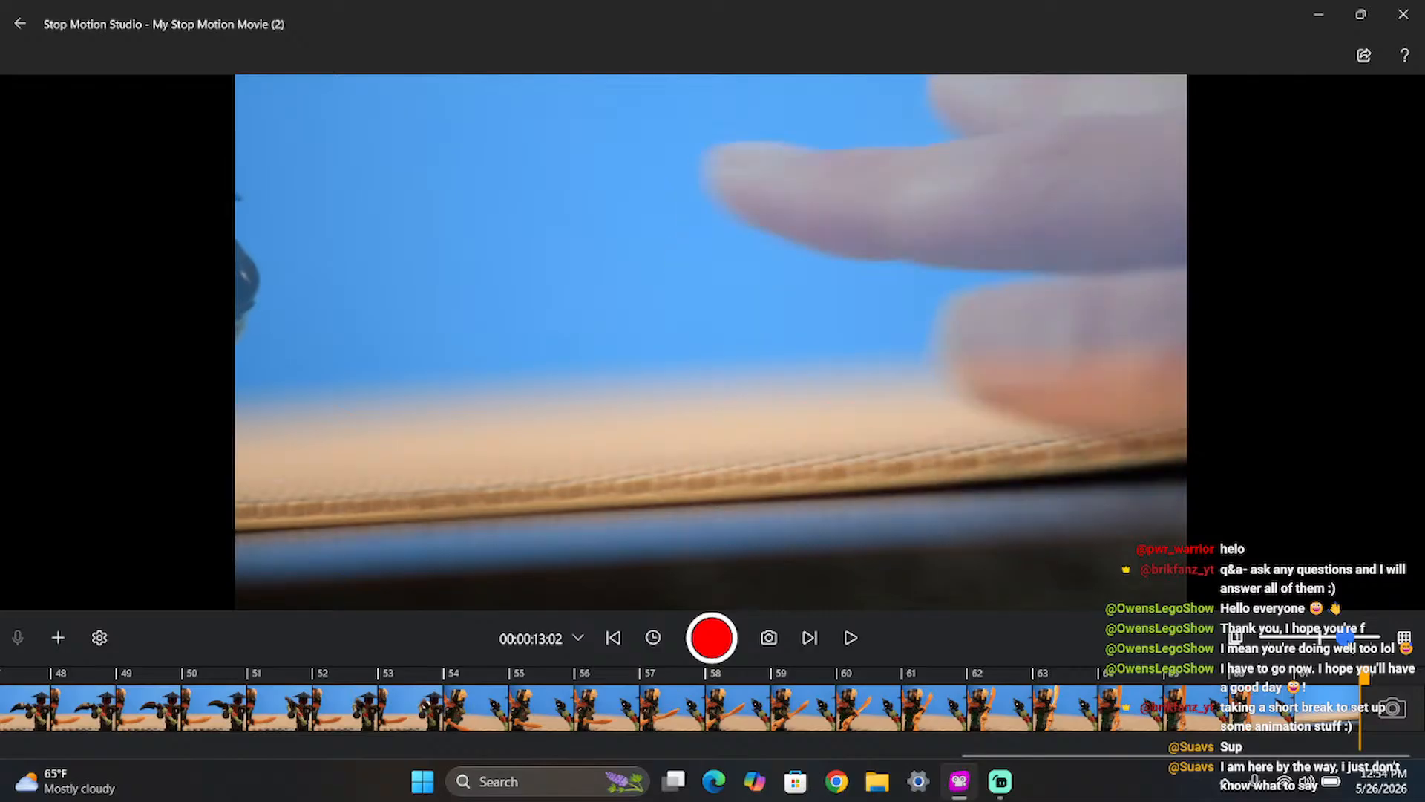
pyautogui.press('Return')
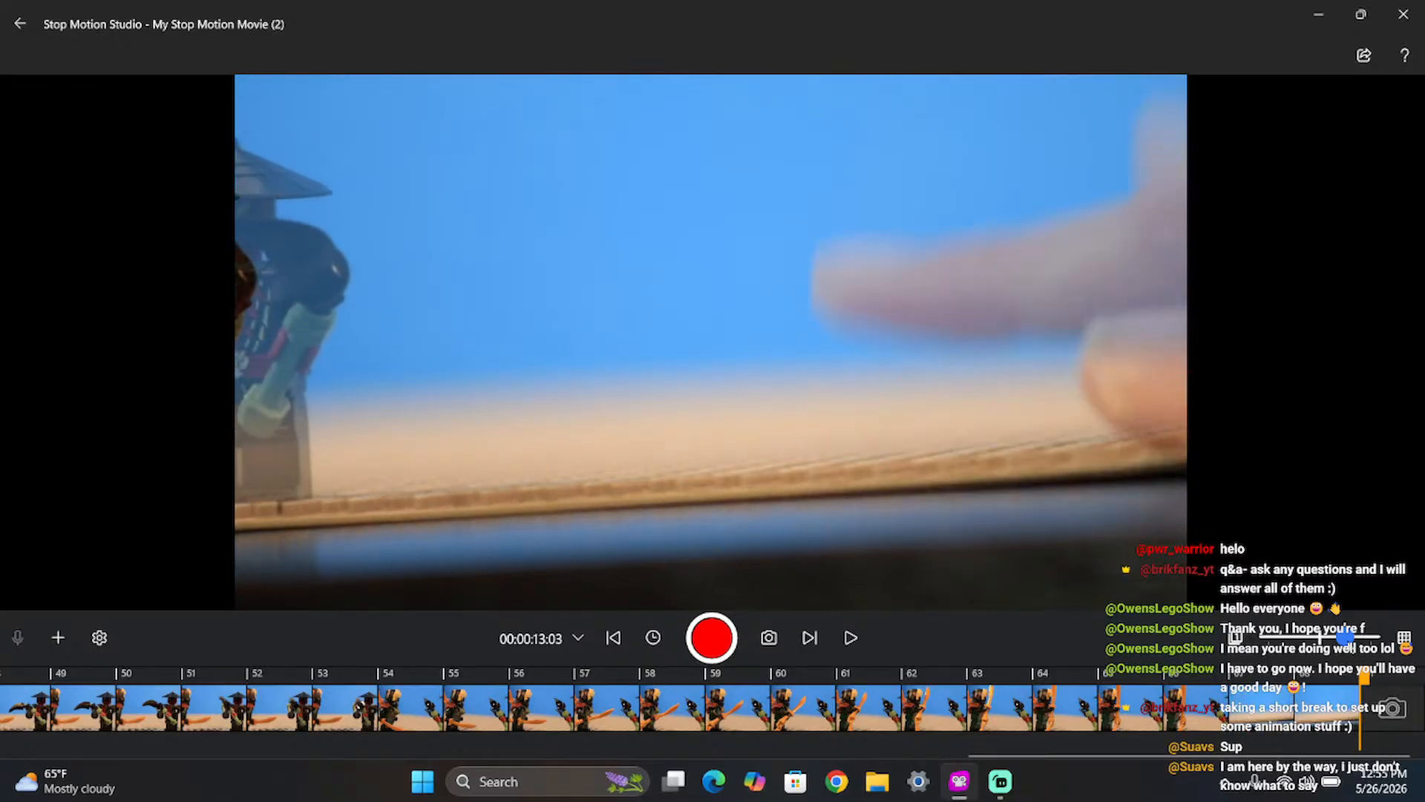
pyautogui.press('Return')
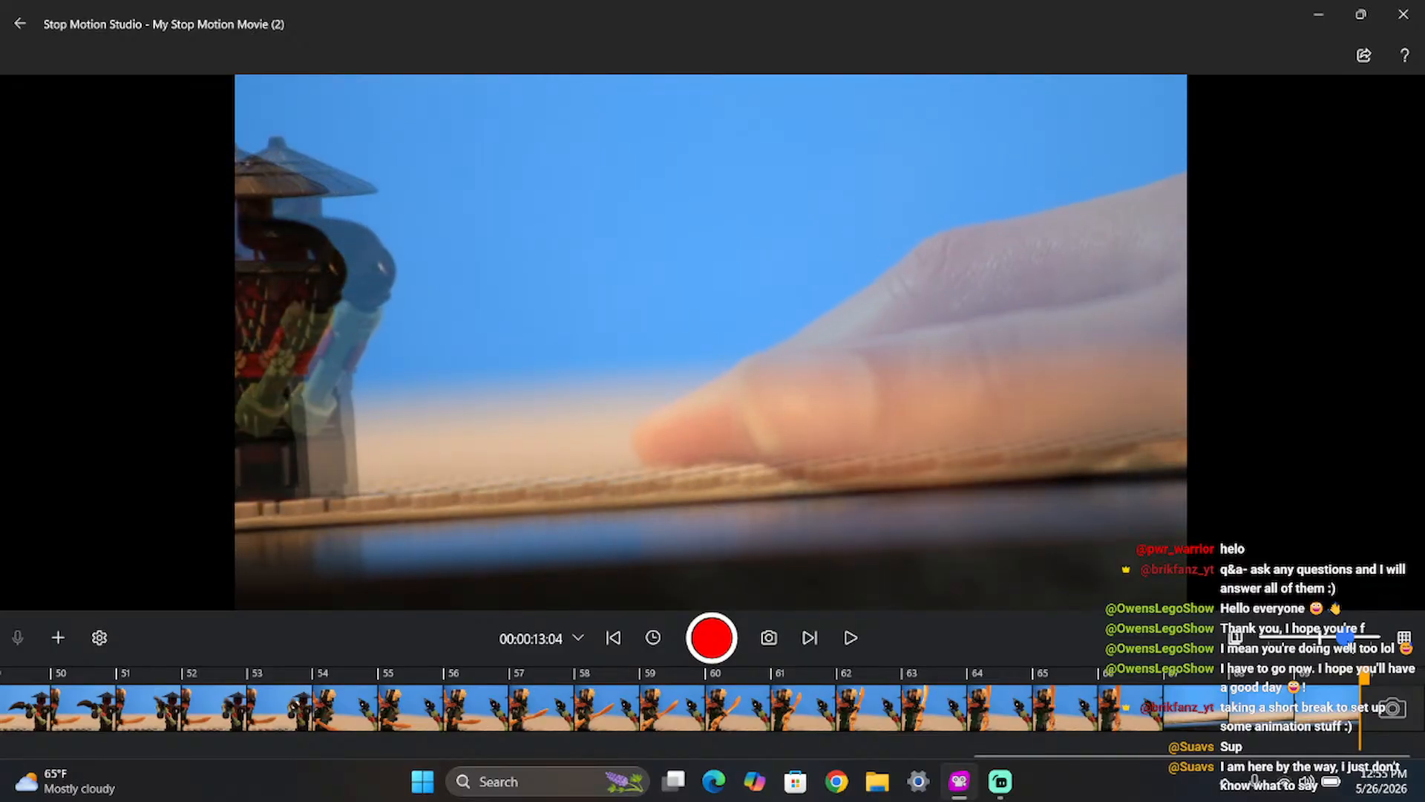
pyautogui.press('Return')
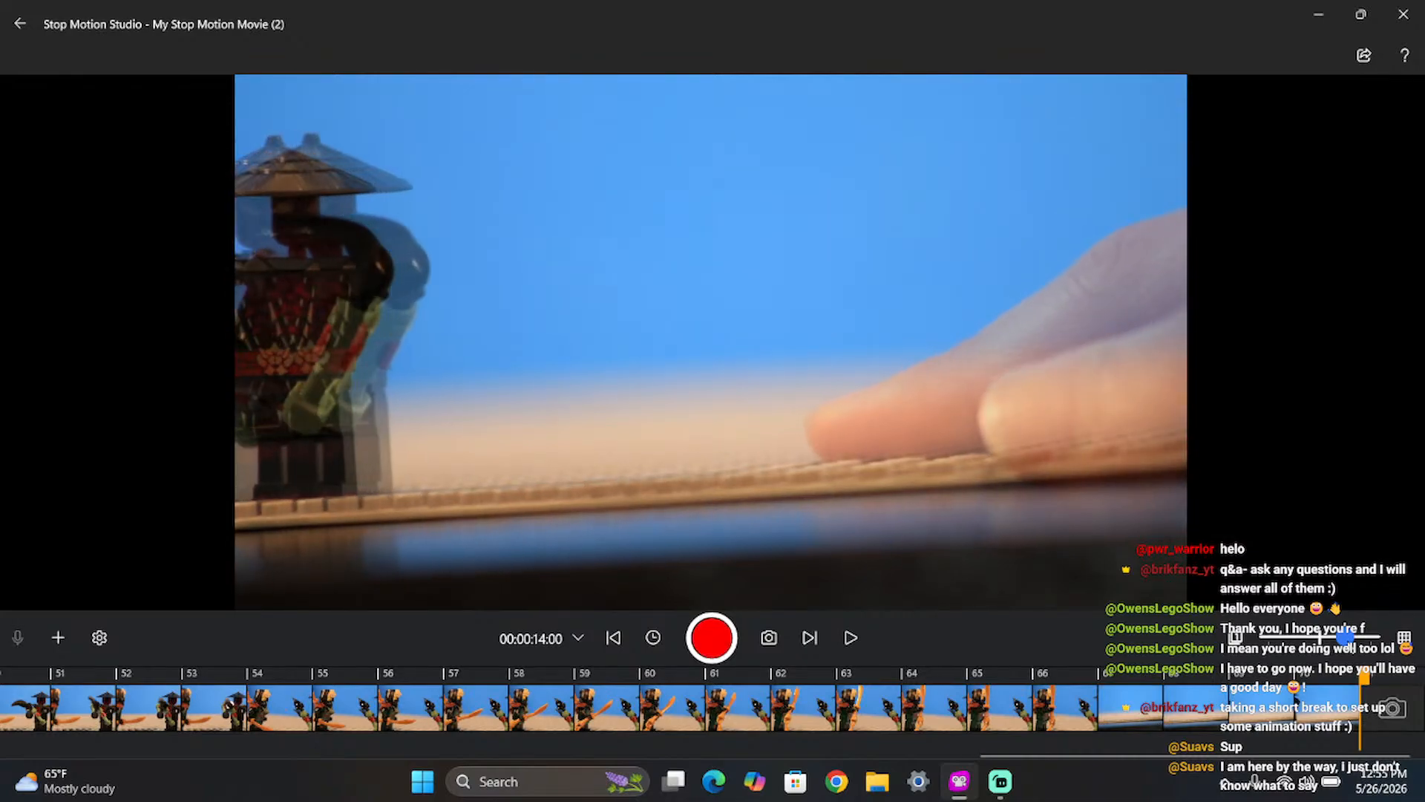
pyautogui.press('Return')
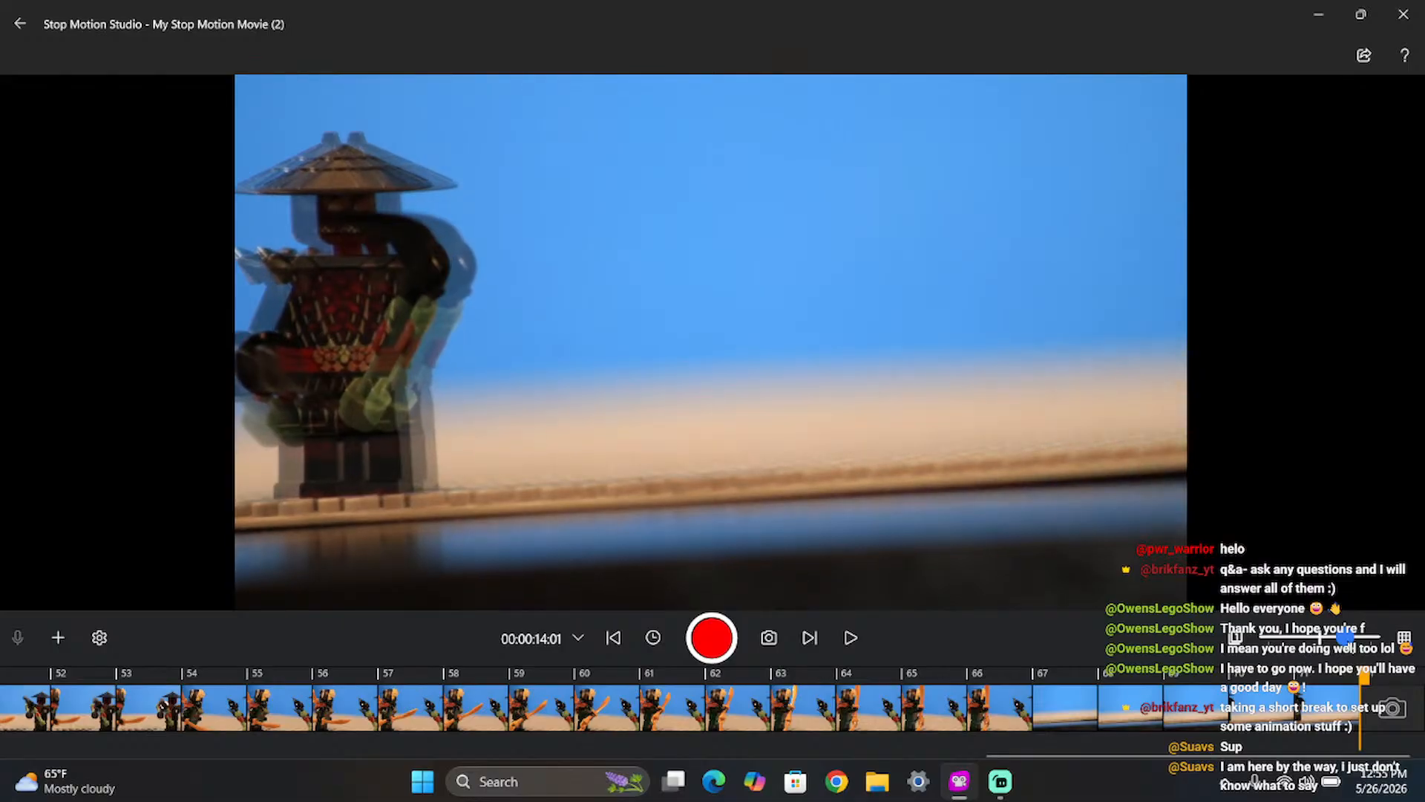
pyautogui.press('Return')
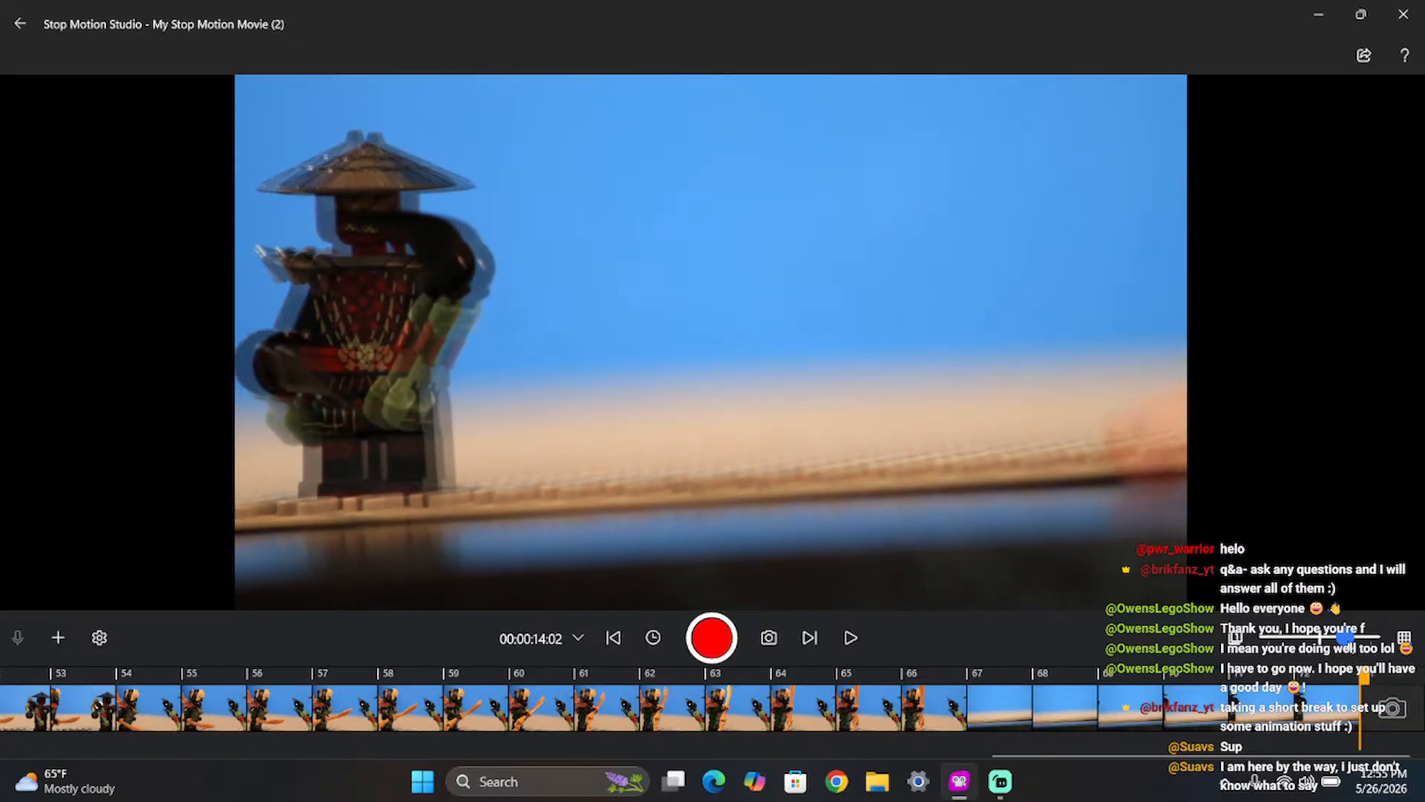
# - Capture frames 73 to 78, sliding the straw-hat warrior rightward in small increments toward the middle of the shot
pyautogui.press('Return')
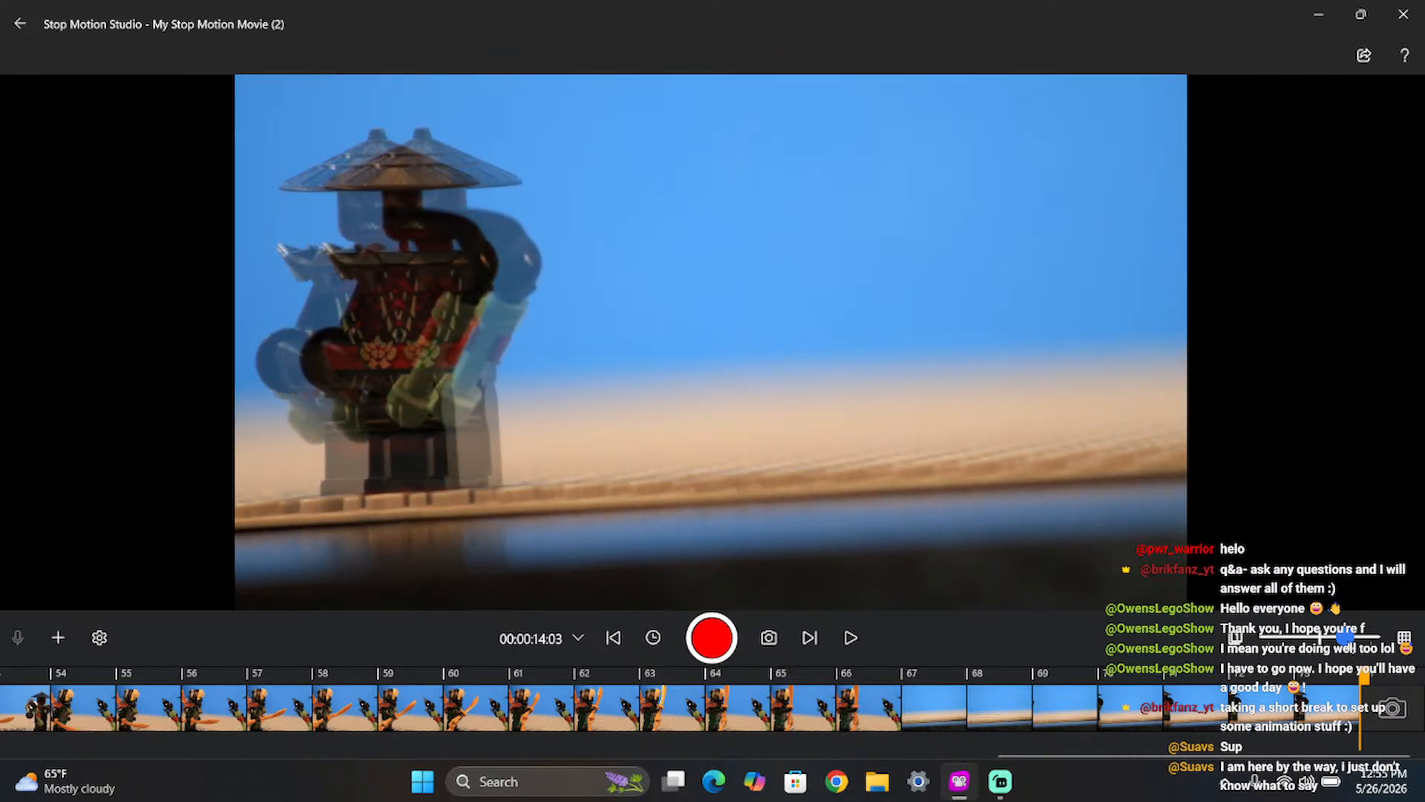
pyautogui.press('Return')
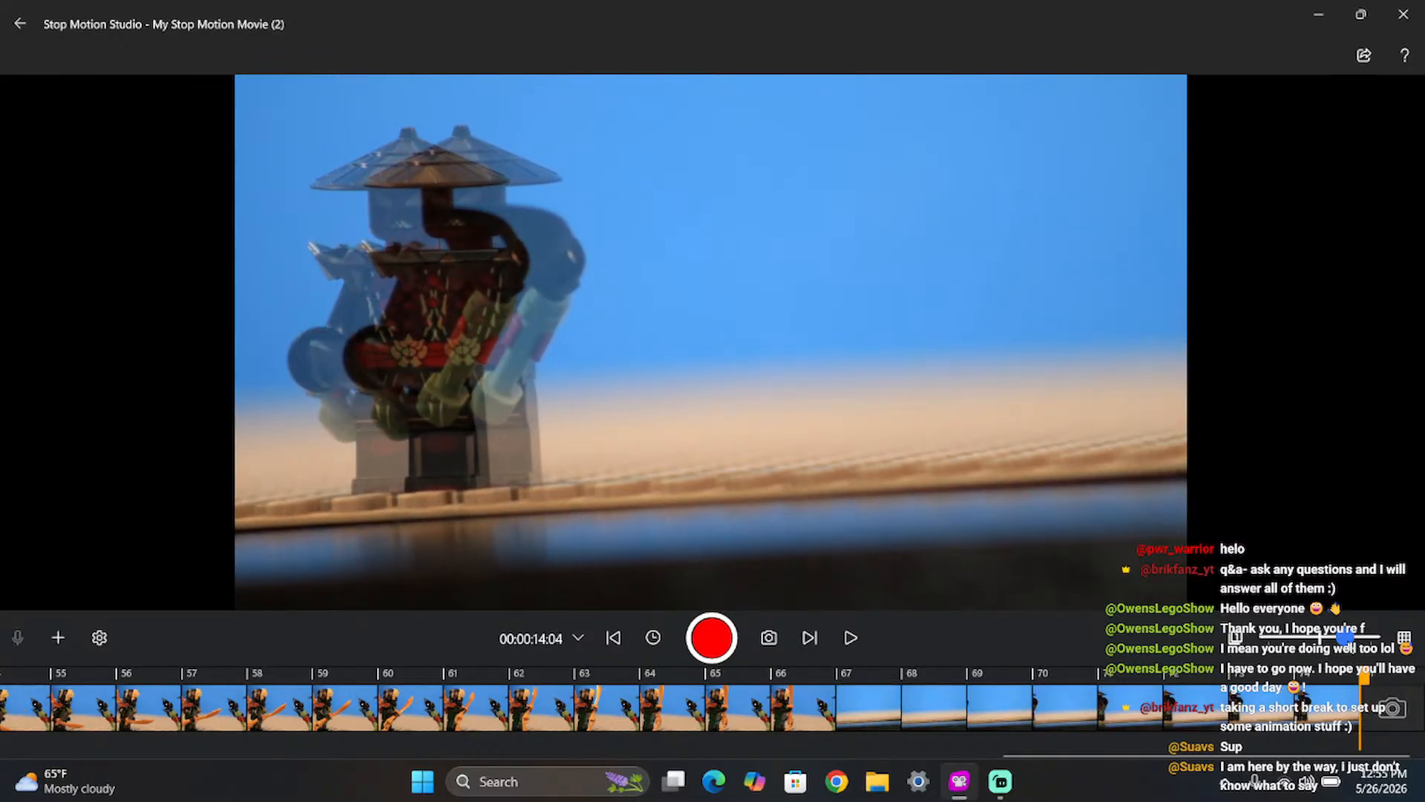
pyautogui.press('Return')
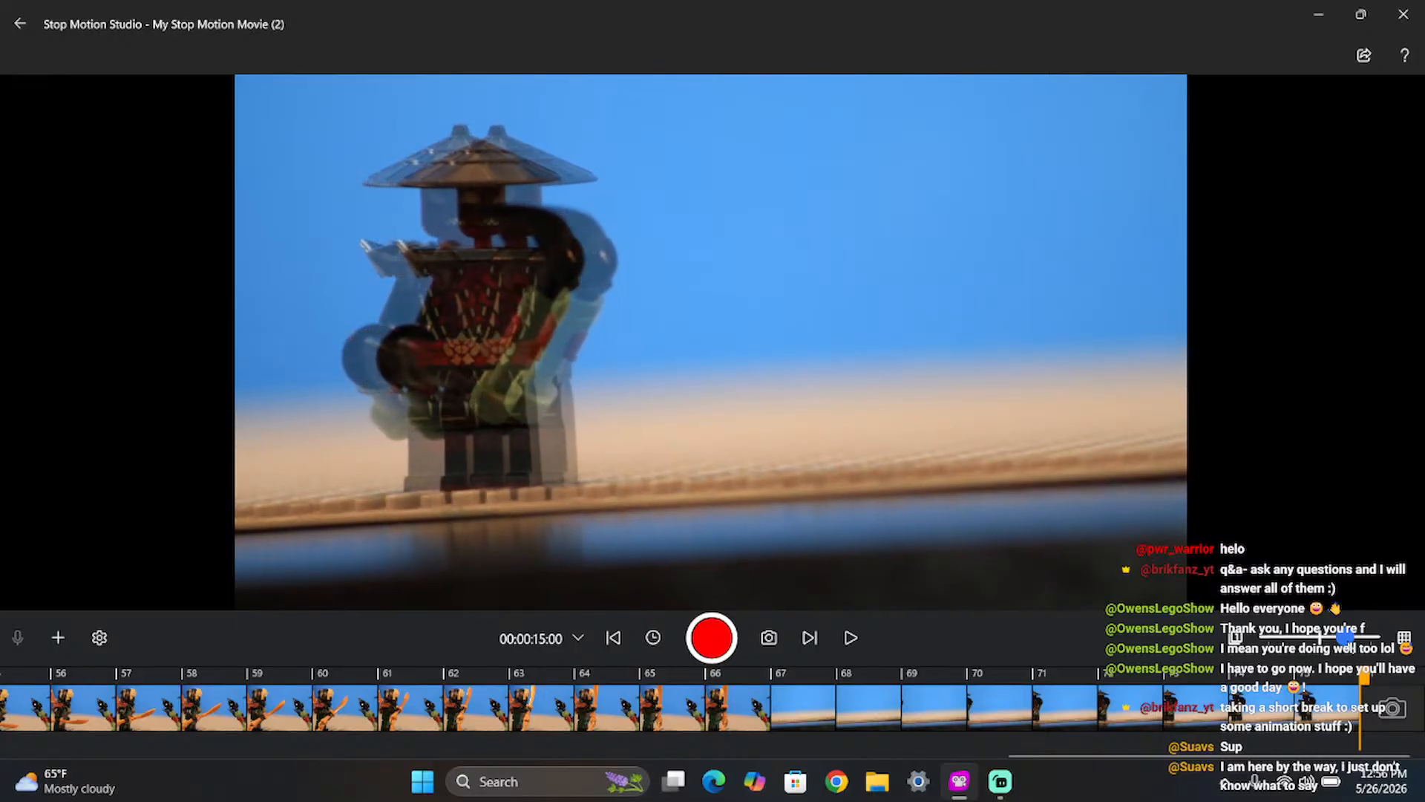
pyautogui.press('Return')
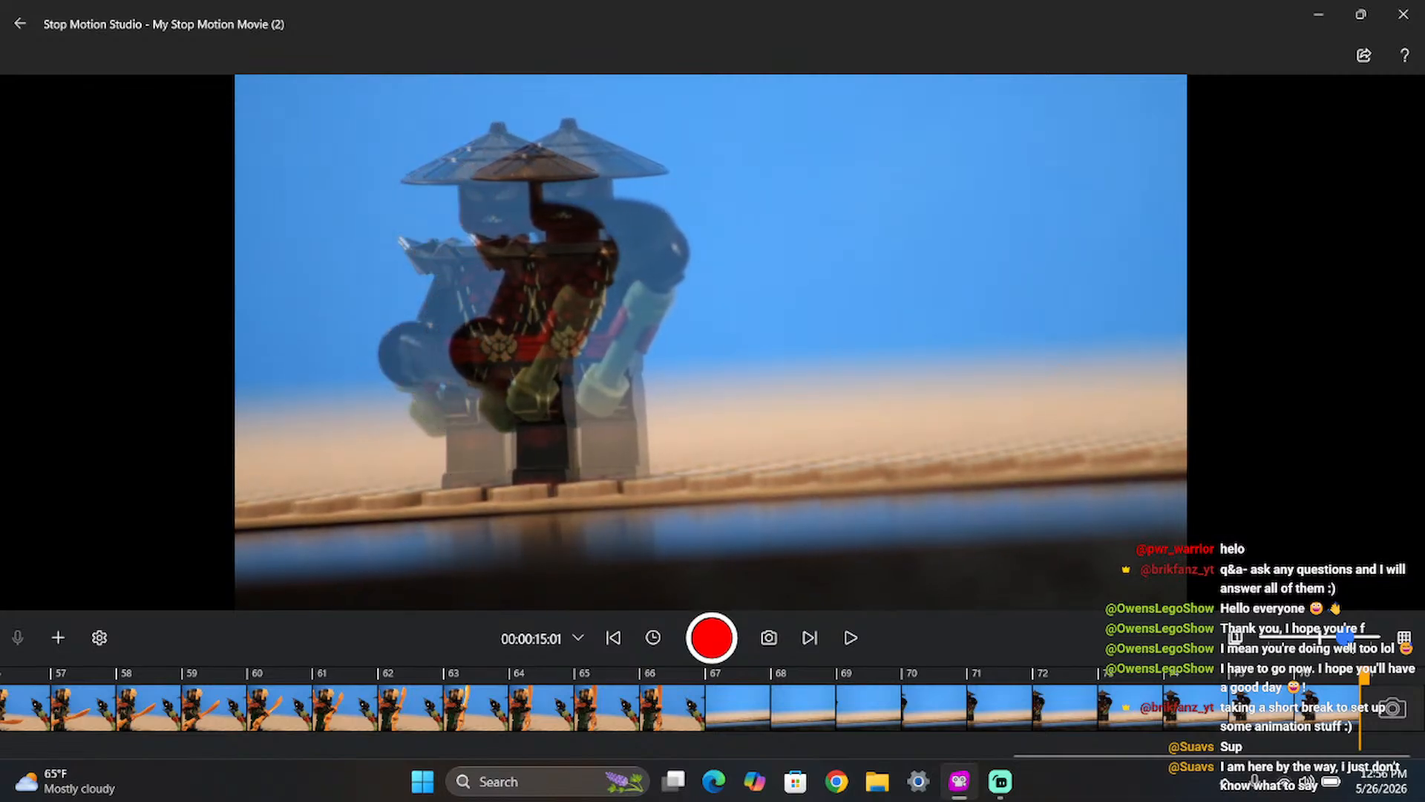
pyautogui.press('space')
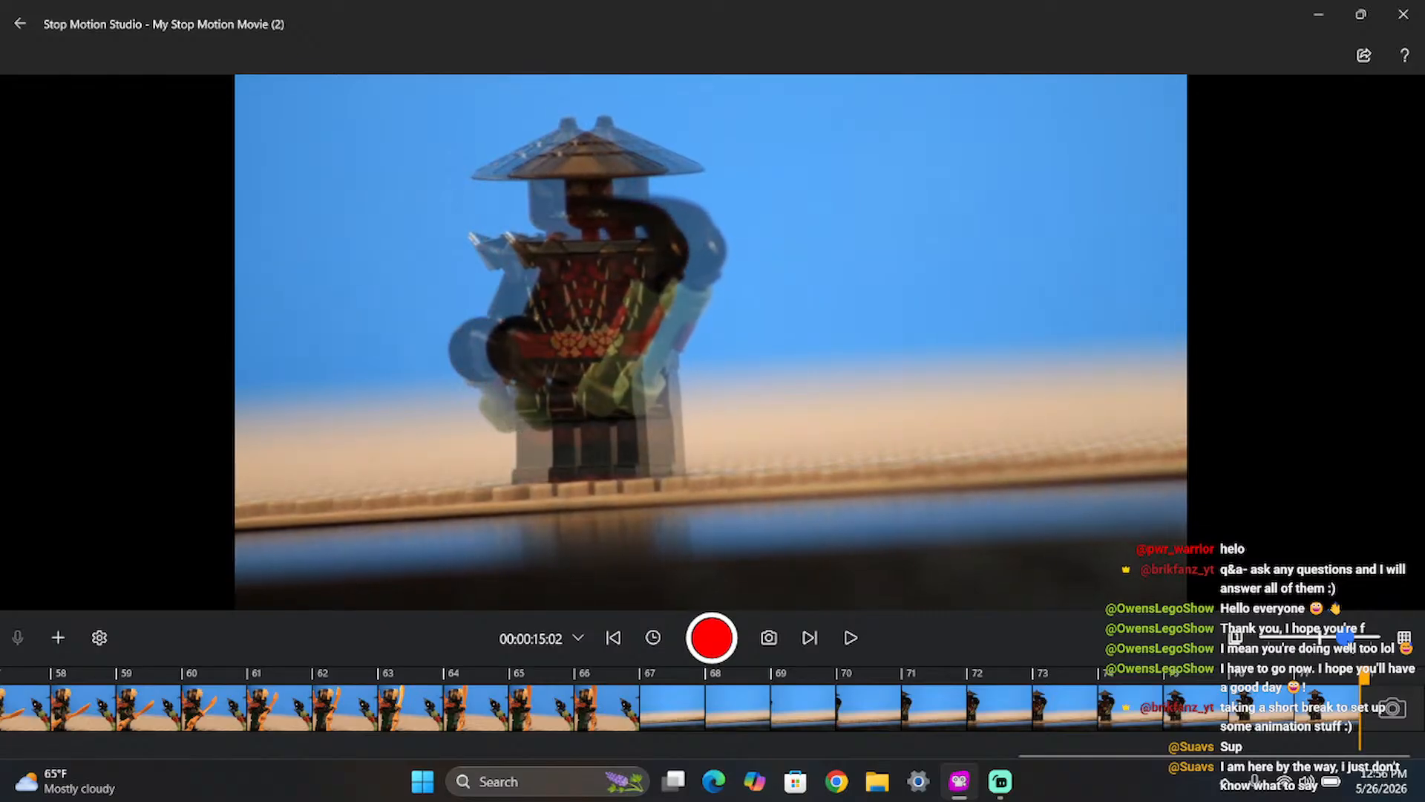
pyautogui.press('Return')
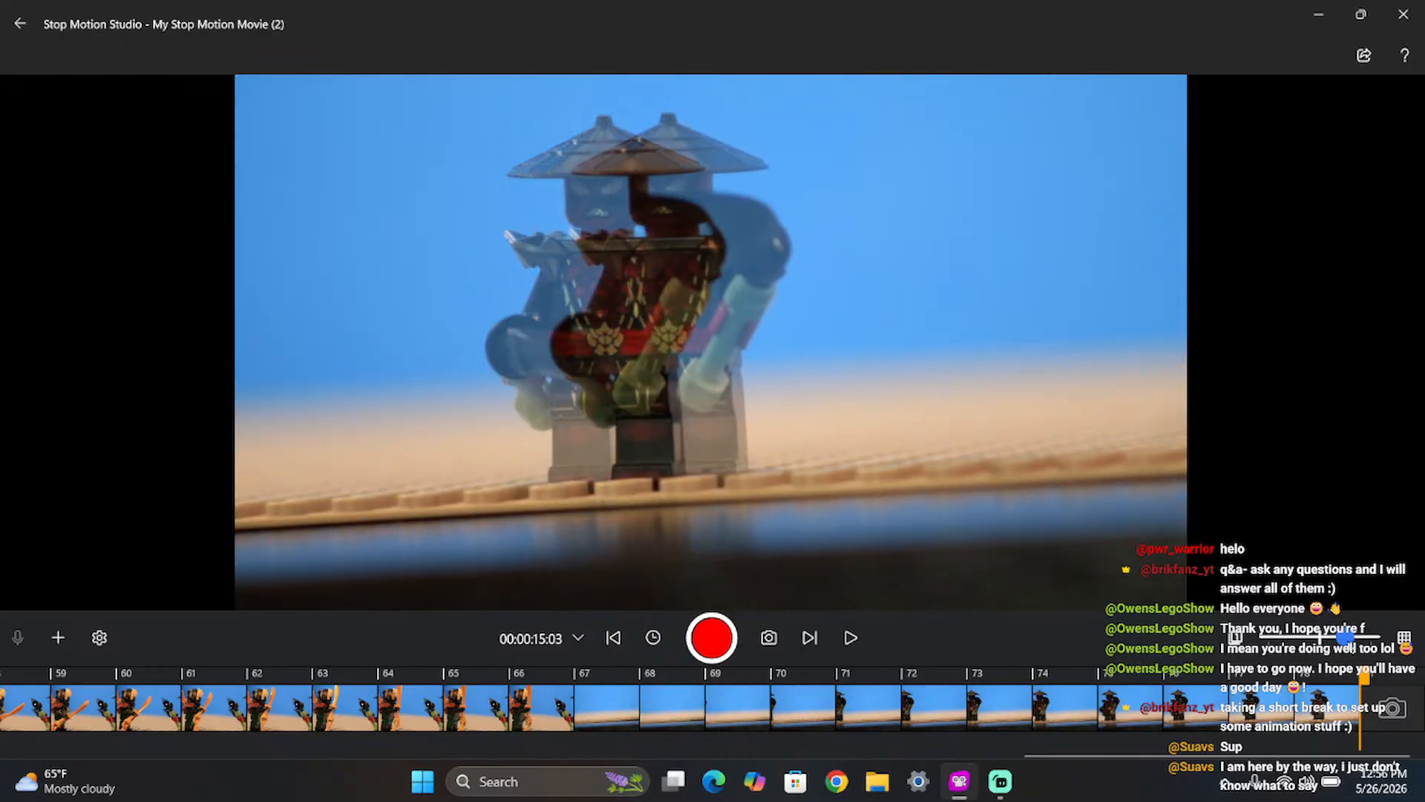
# - Capture frames 79 to 84, moving the straw-hat warrior past the centre toward the right side of the shot
pyautogui.press('Return')
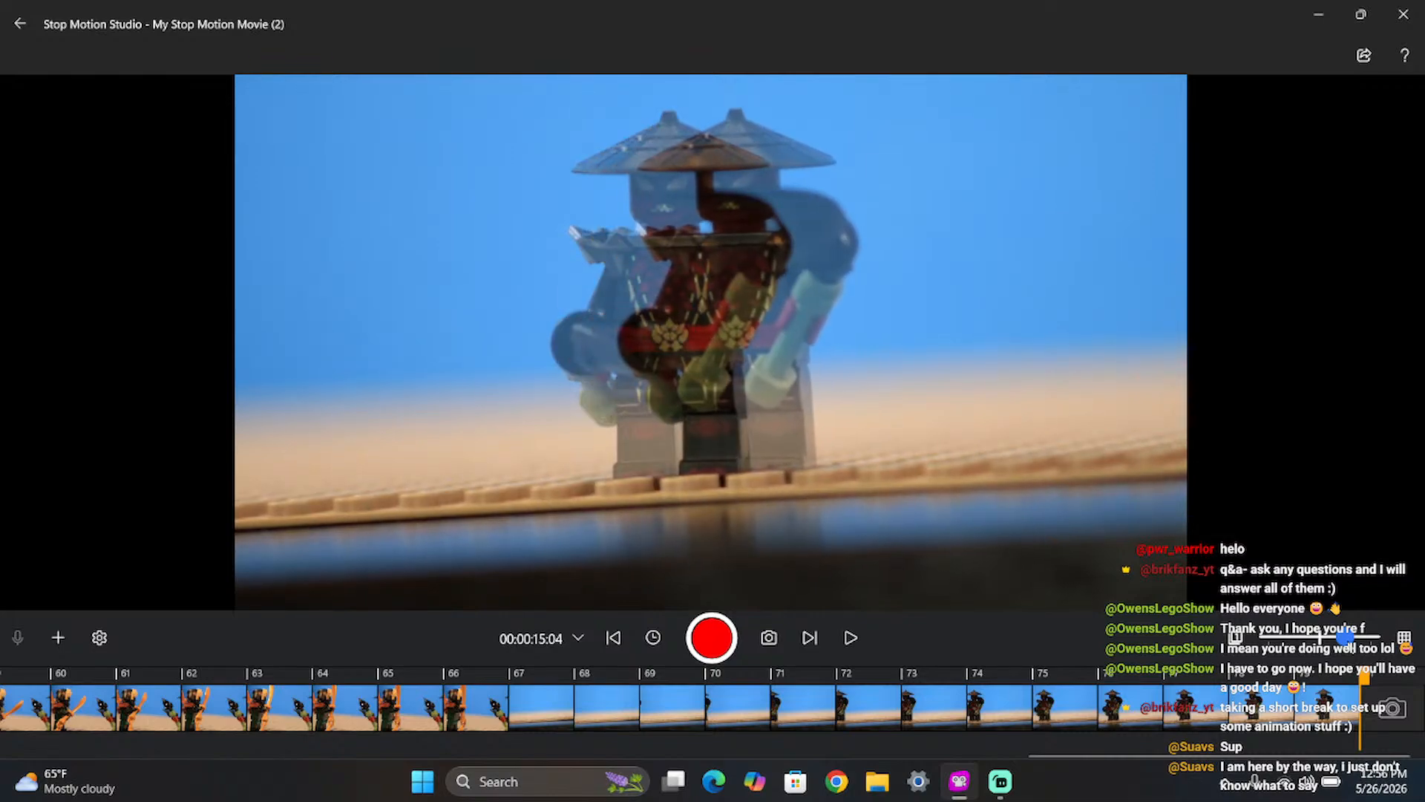
pyautogui.press('Return')
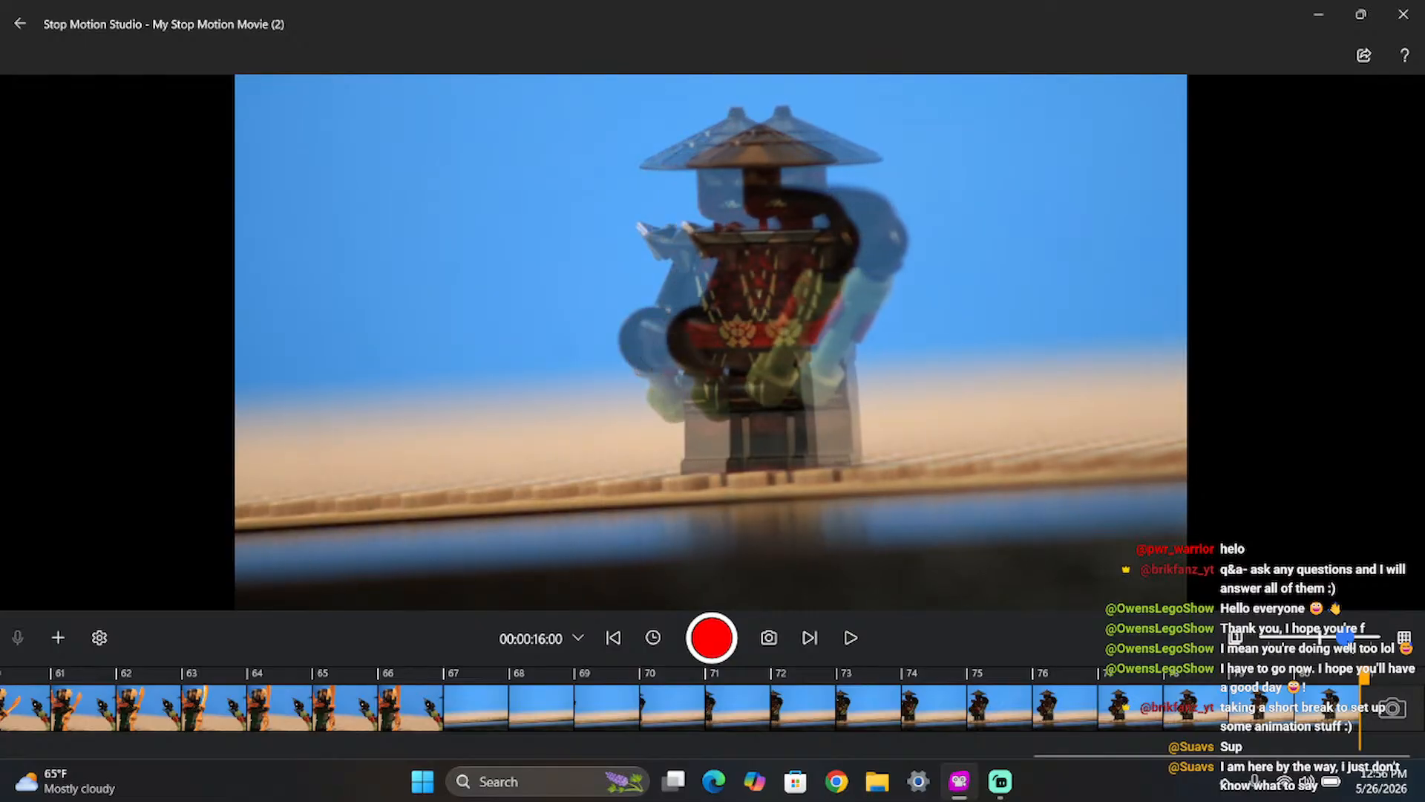
pyautogui.press('Return')
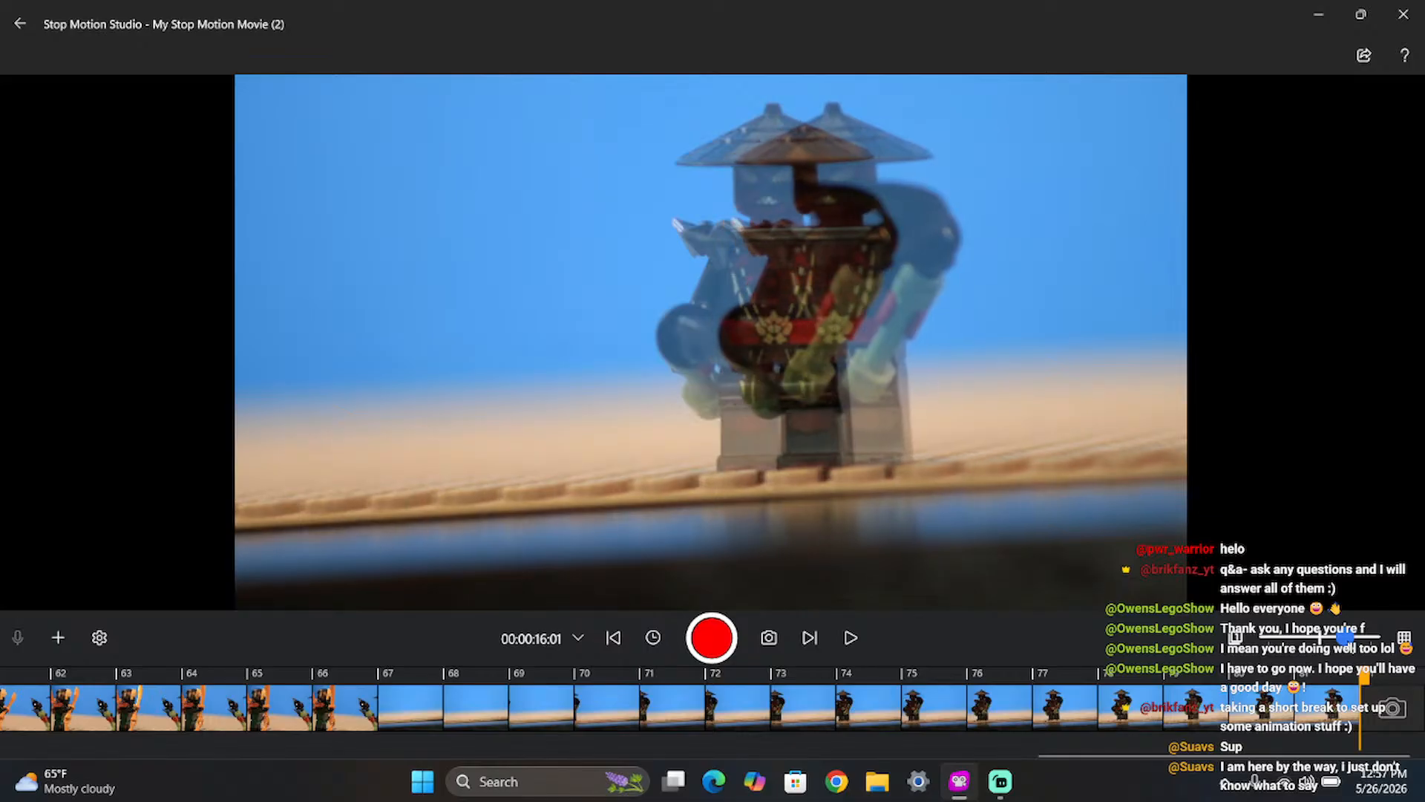
pyautogui.press('Return')
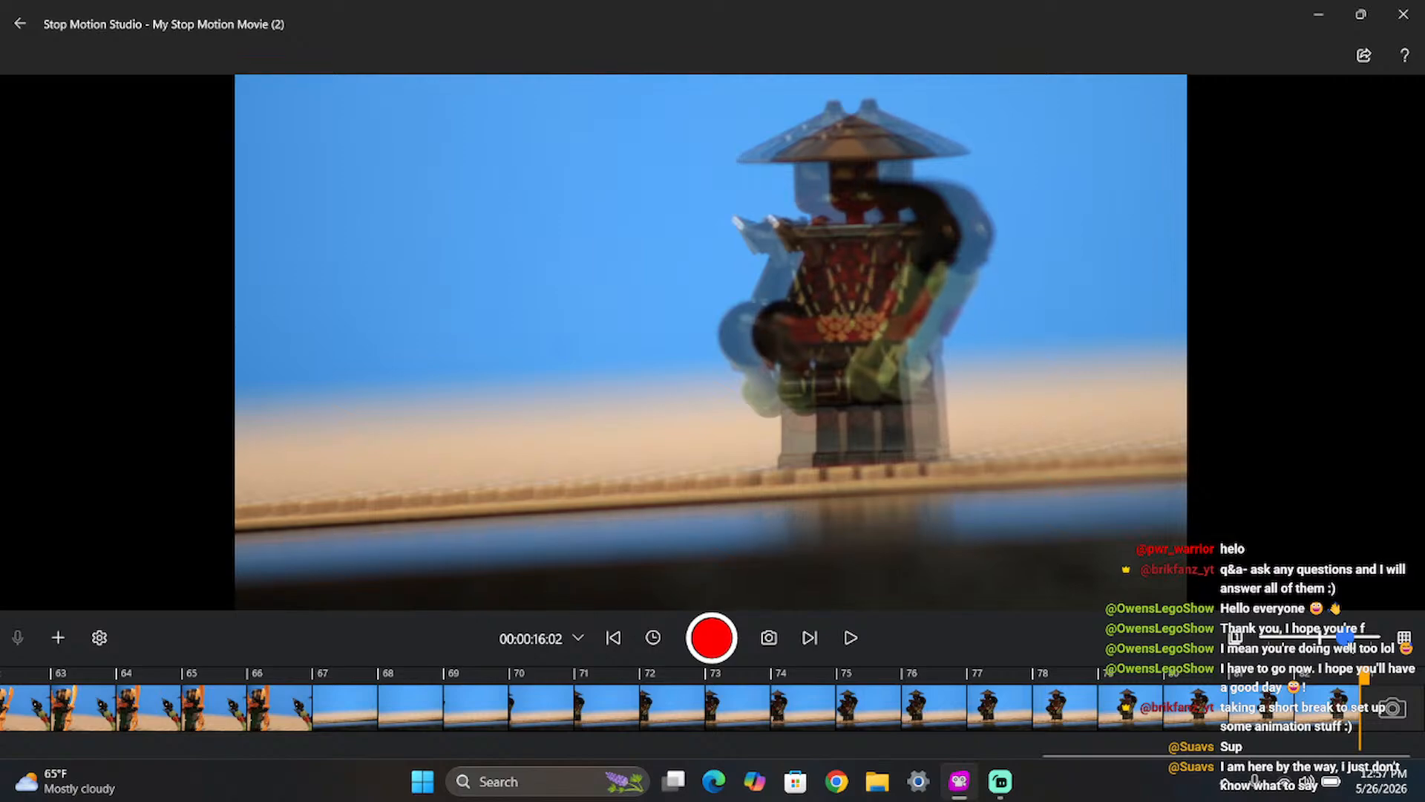
pyautogui.press('Return')
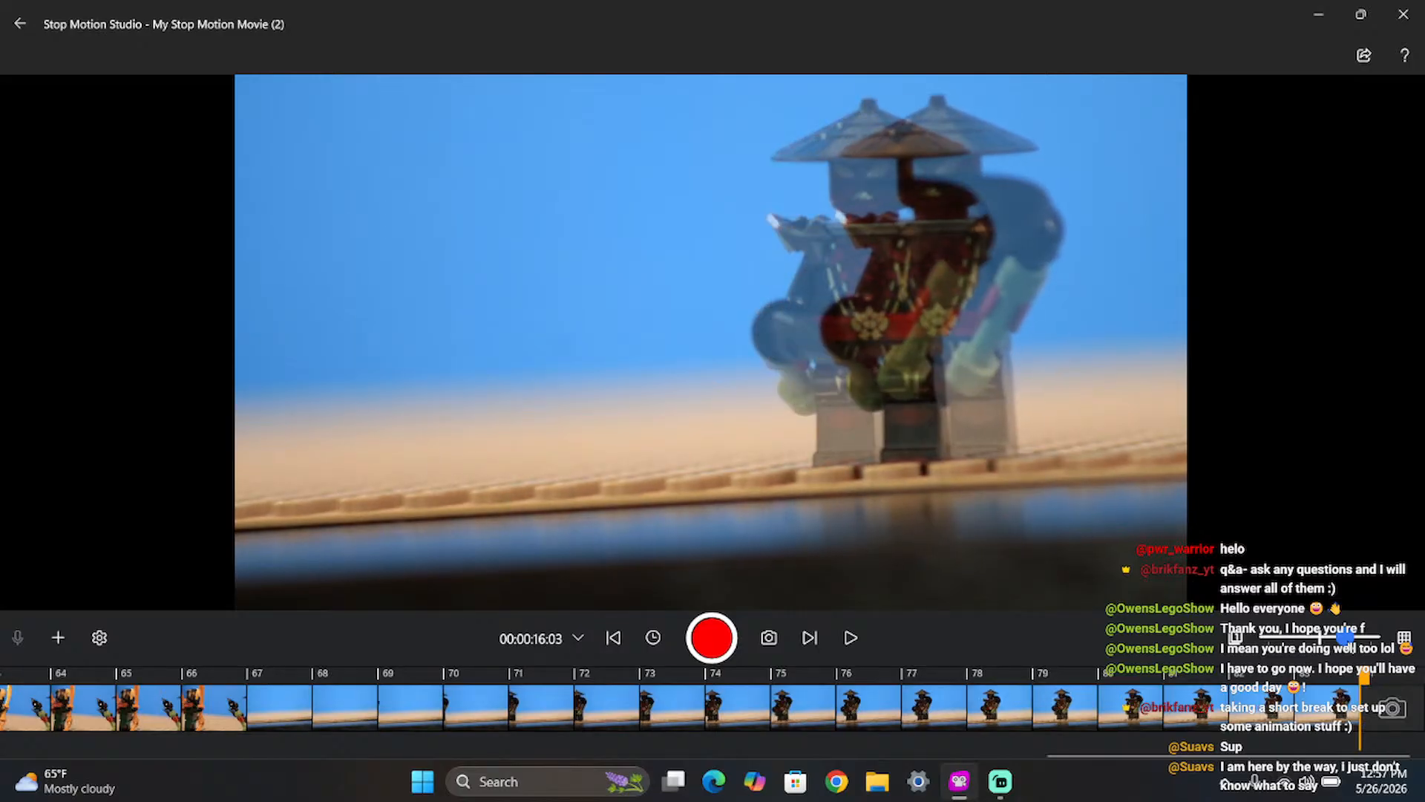
pyautogui.press('Return')
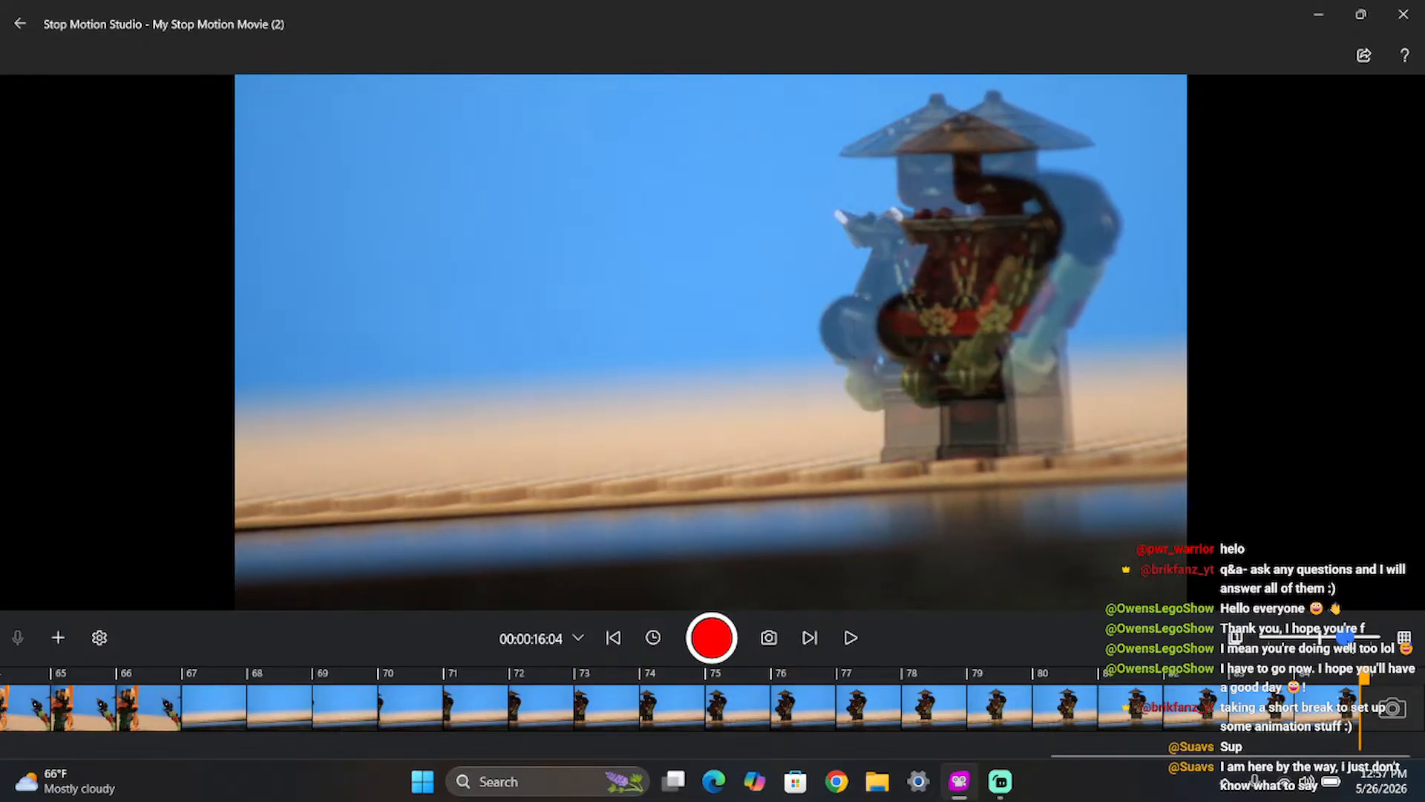
# - Capture frames 85 to 91, sliding the straw-hat warrior out past the right edge and finishing on the empty set
pyautogui.press('Return')
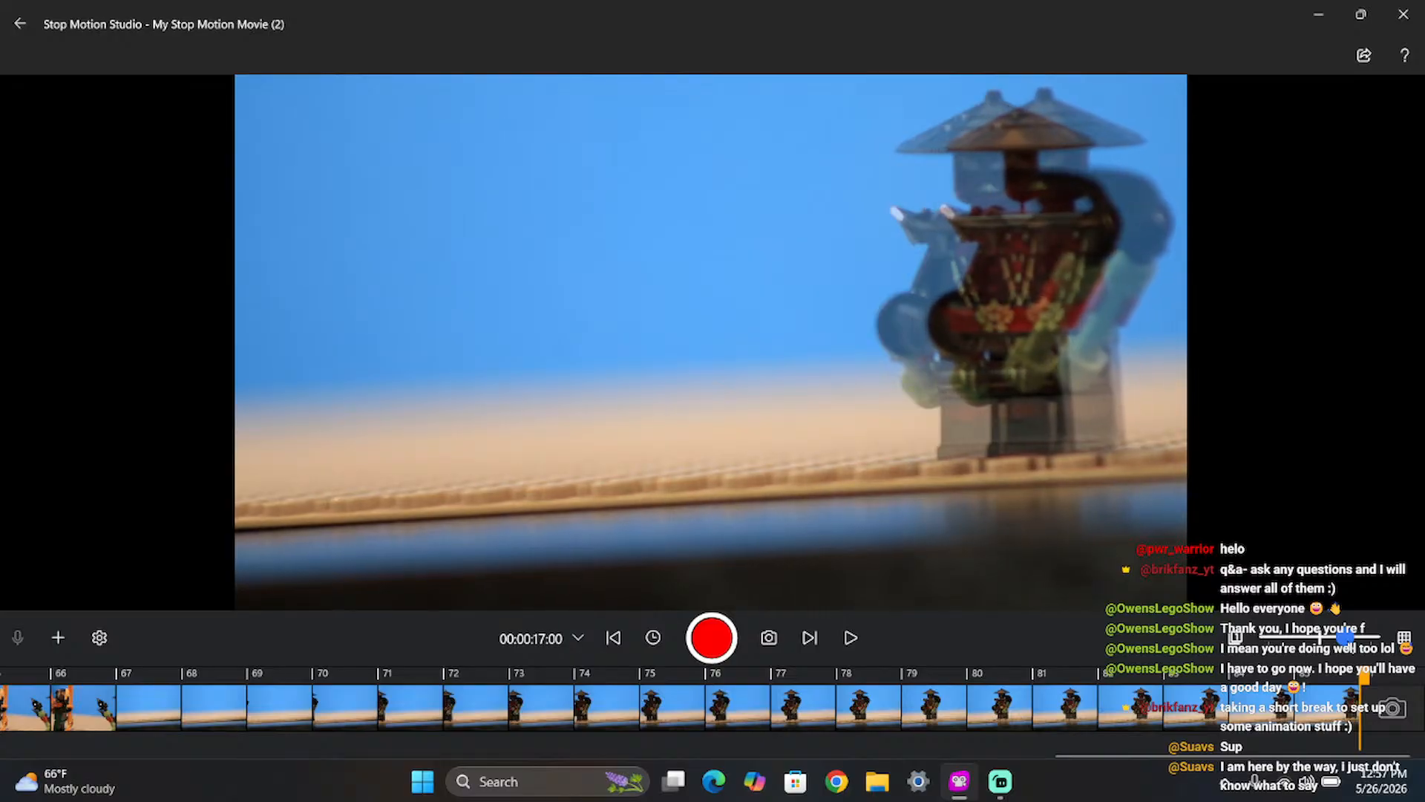
pyautogui.press('Return')
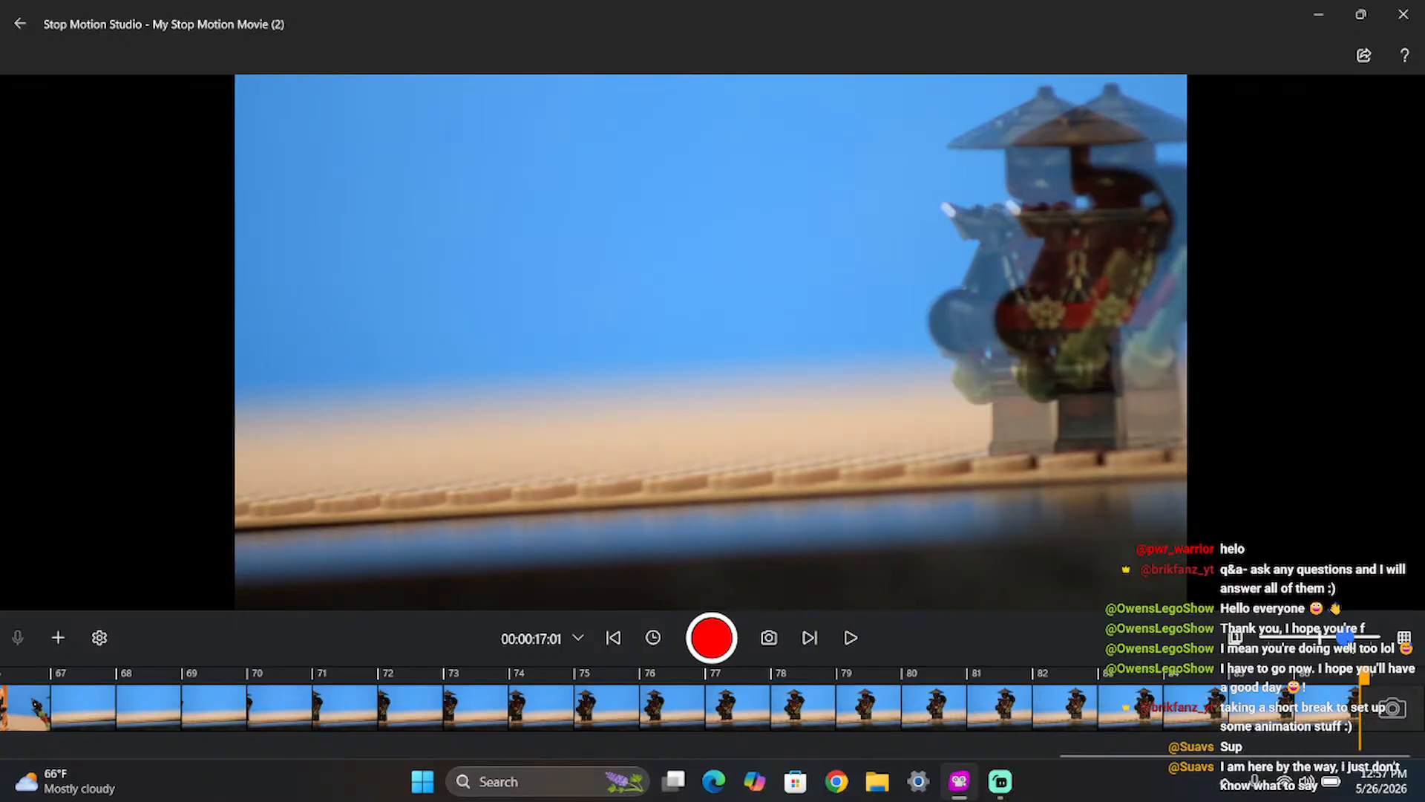
pyautogui.press('Return')
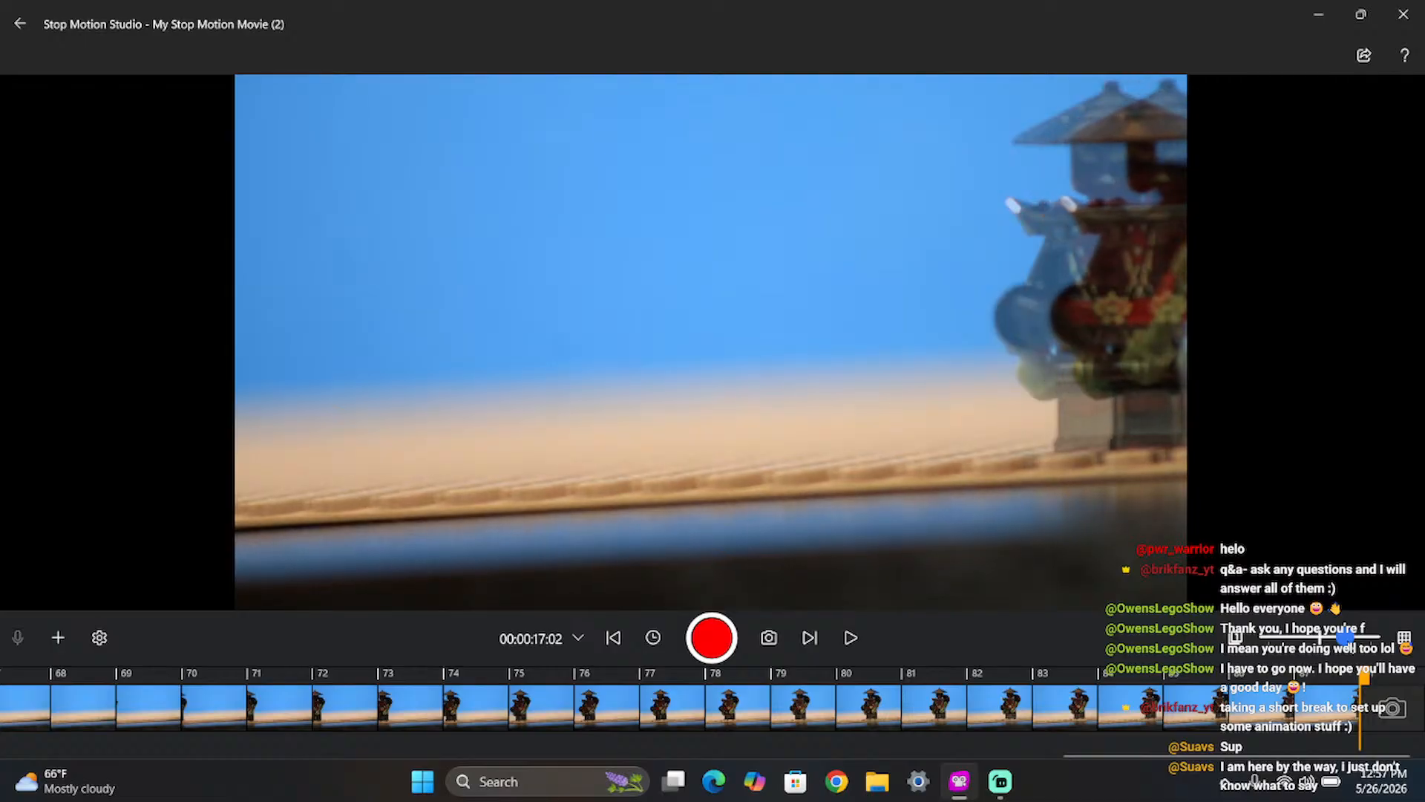
pyautogui.press('space')
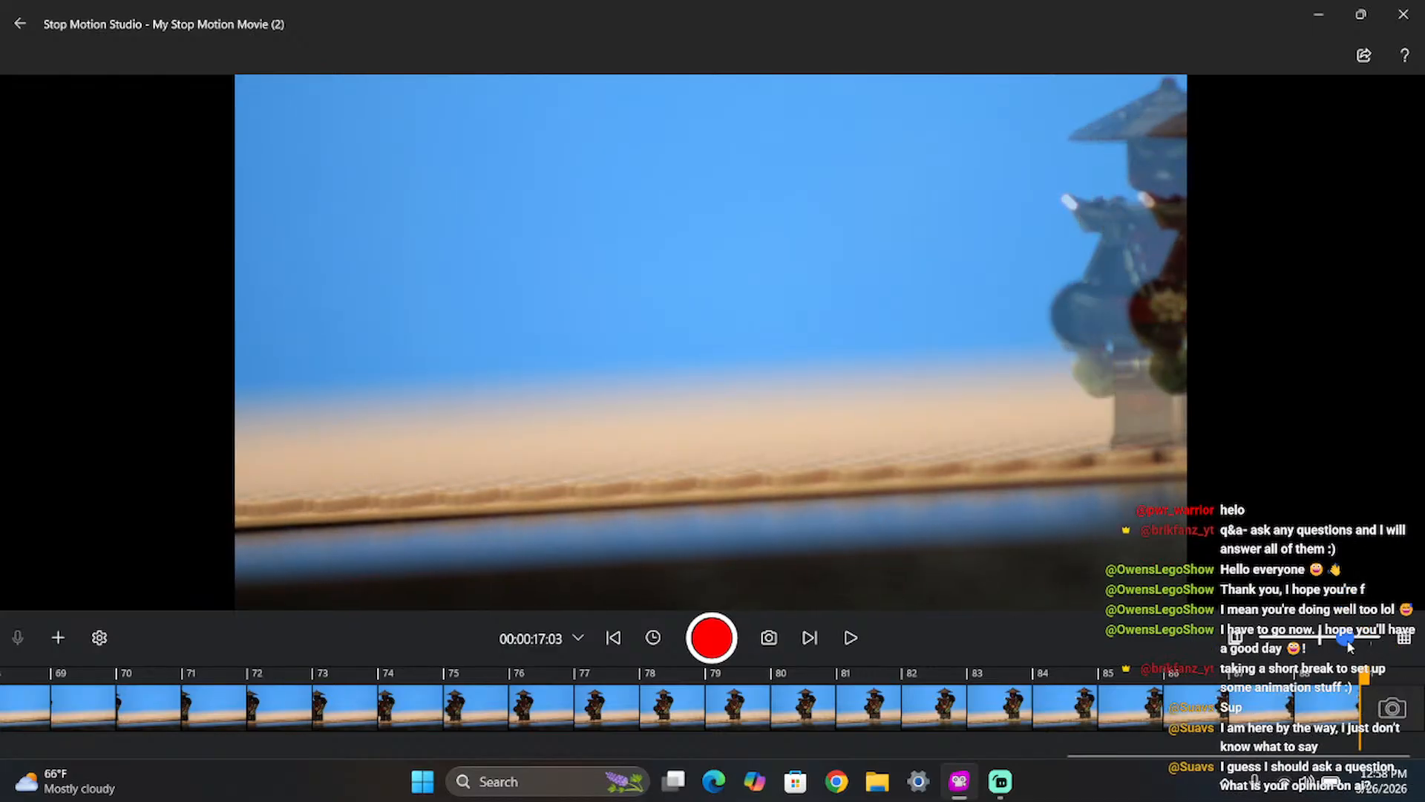
pyautogui.press('space')
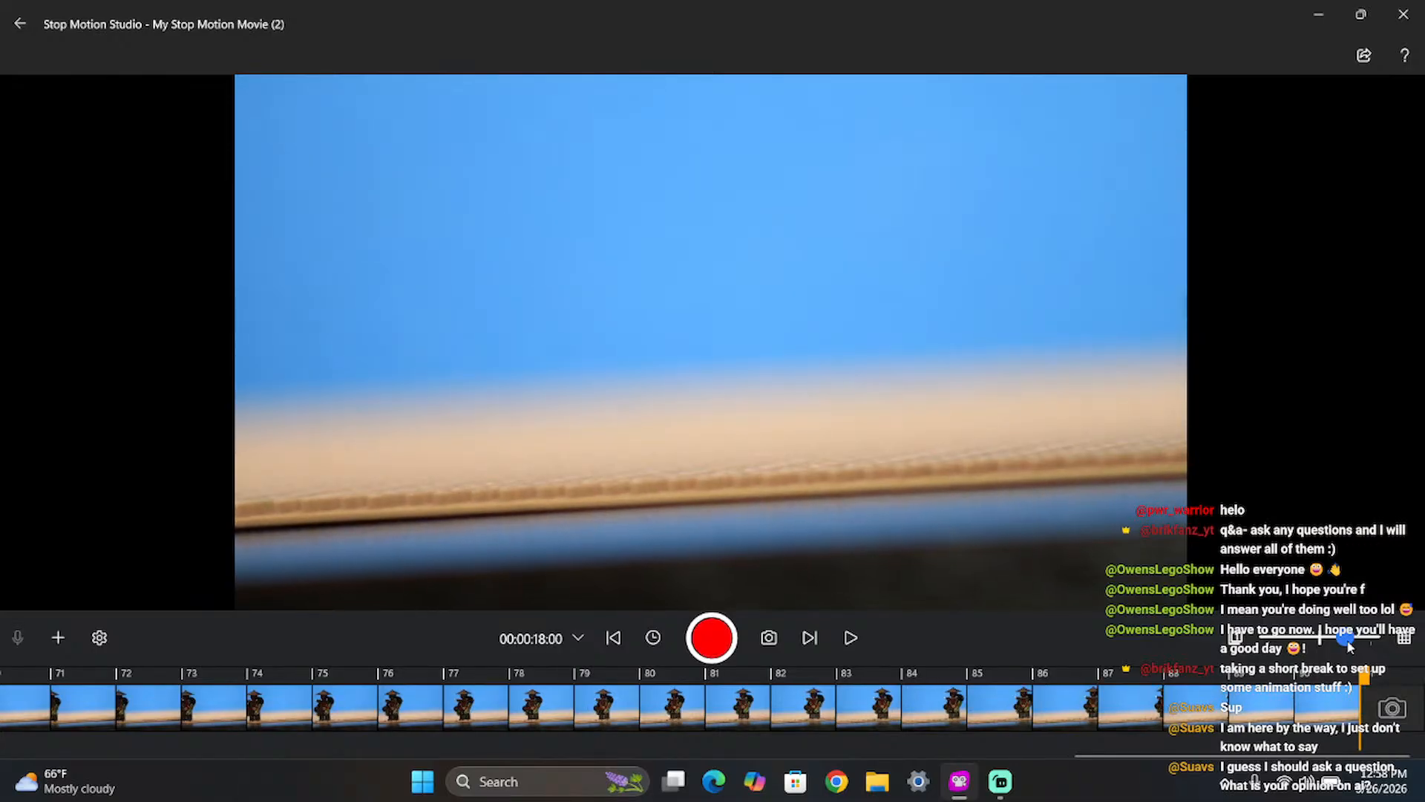
pyautogui.press('Return')
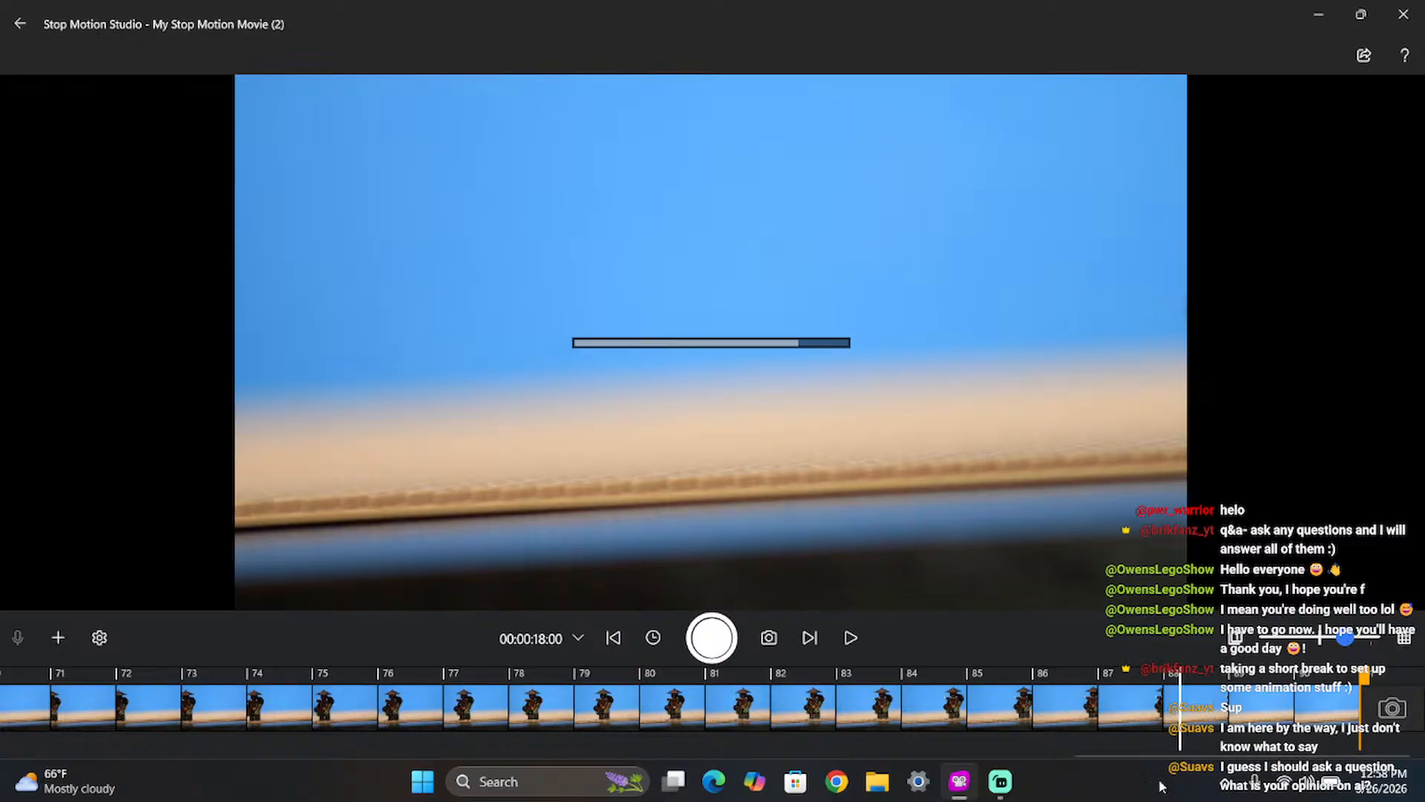
# - Read the new viewer messages in the Streamlabs Desktop chat and return to Stop Motion Studio
pyautogui.click(1001, 782)
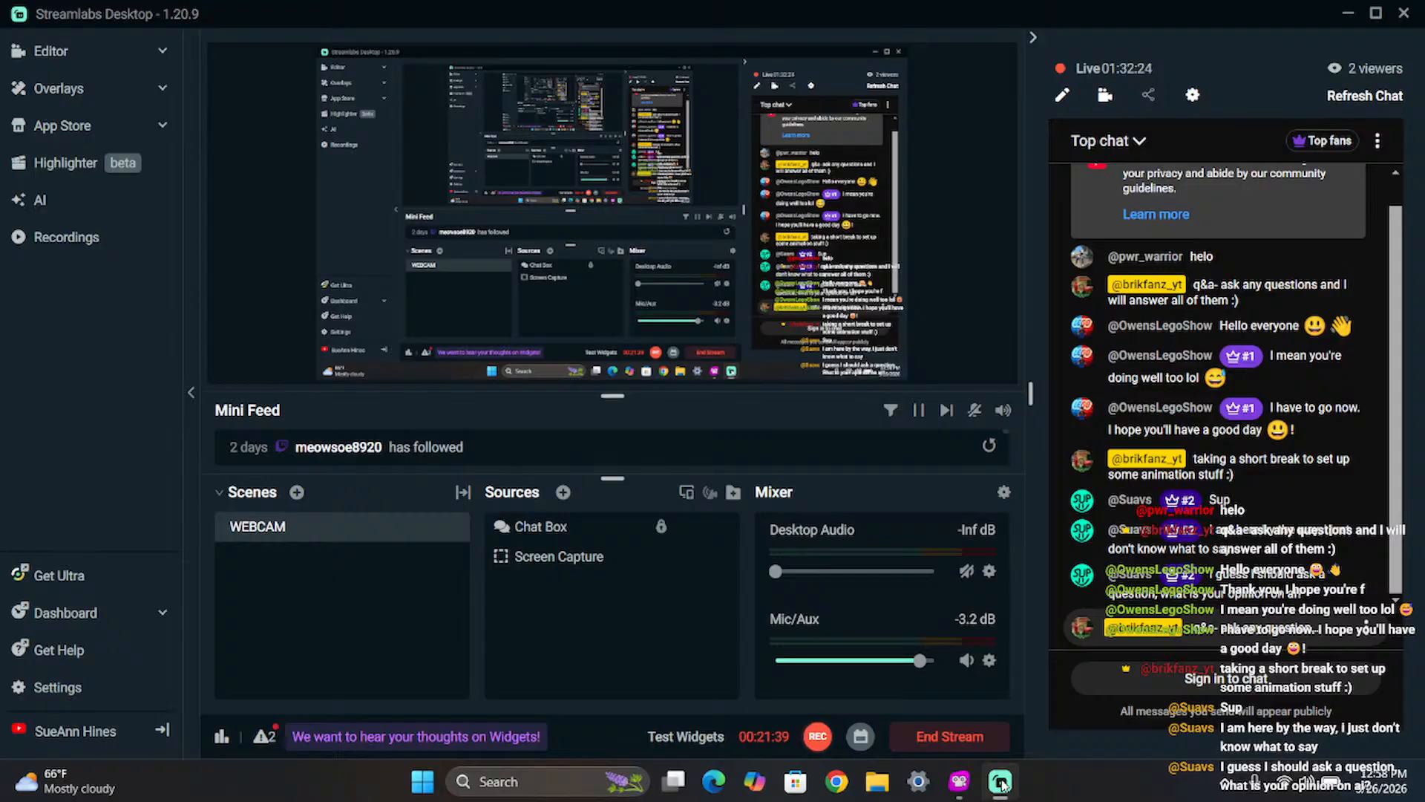
pyautogui.click(959, 782)
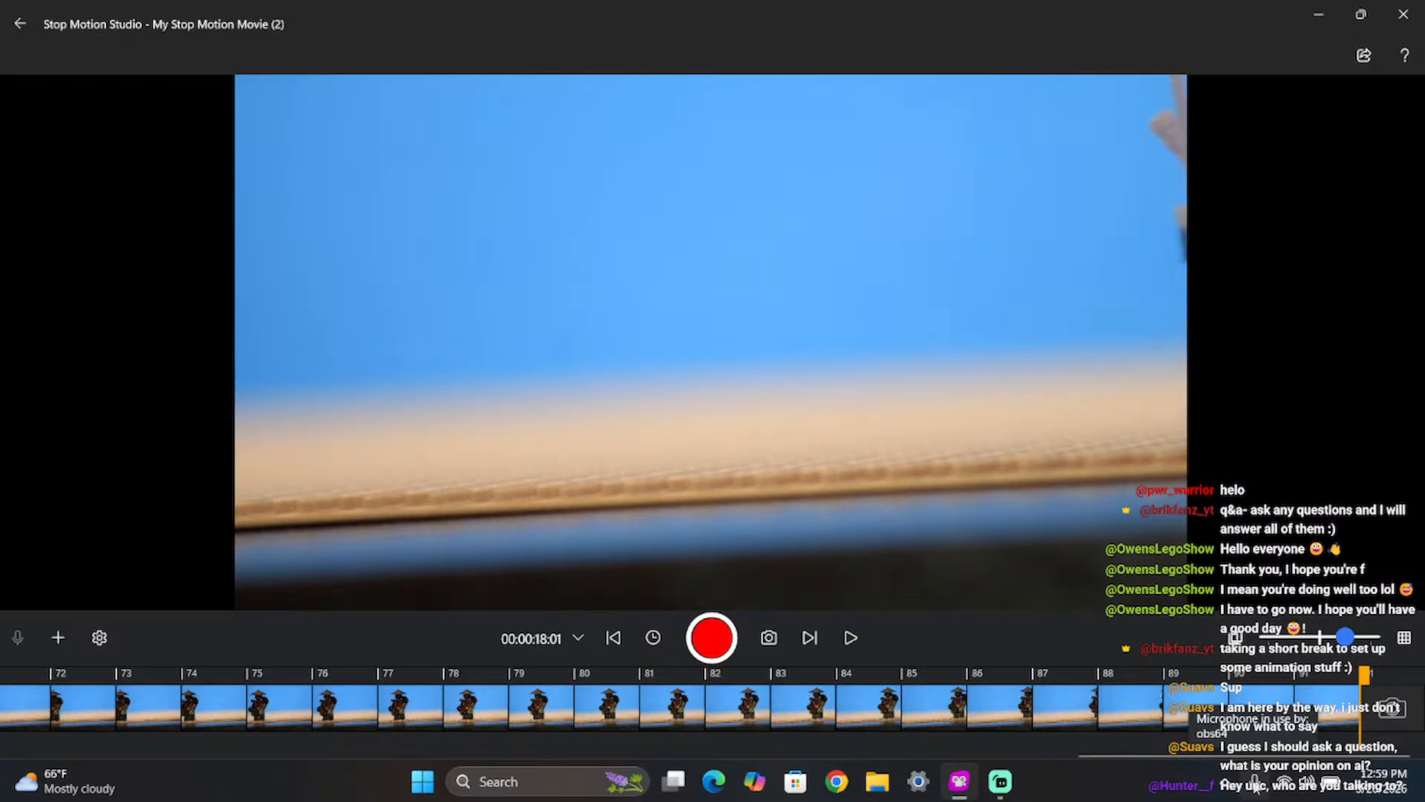
# - Capture frames 92 to 97, bringing the masked green warrior in from the right edge of the shot in small leftward increments
pyautogui.press('Return')
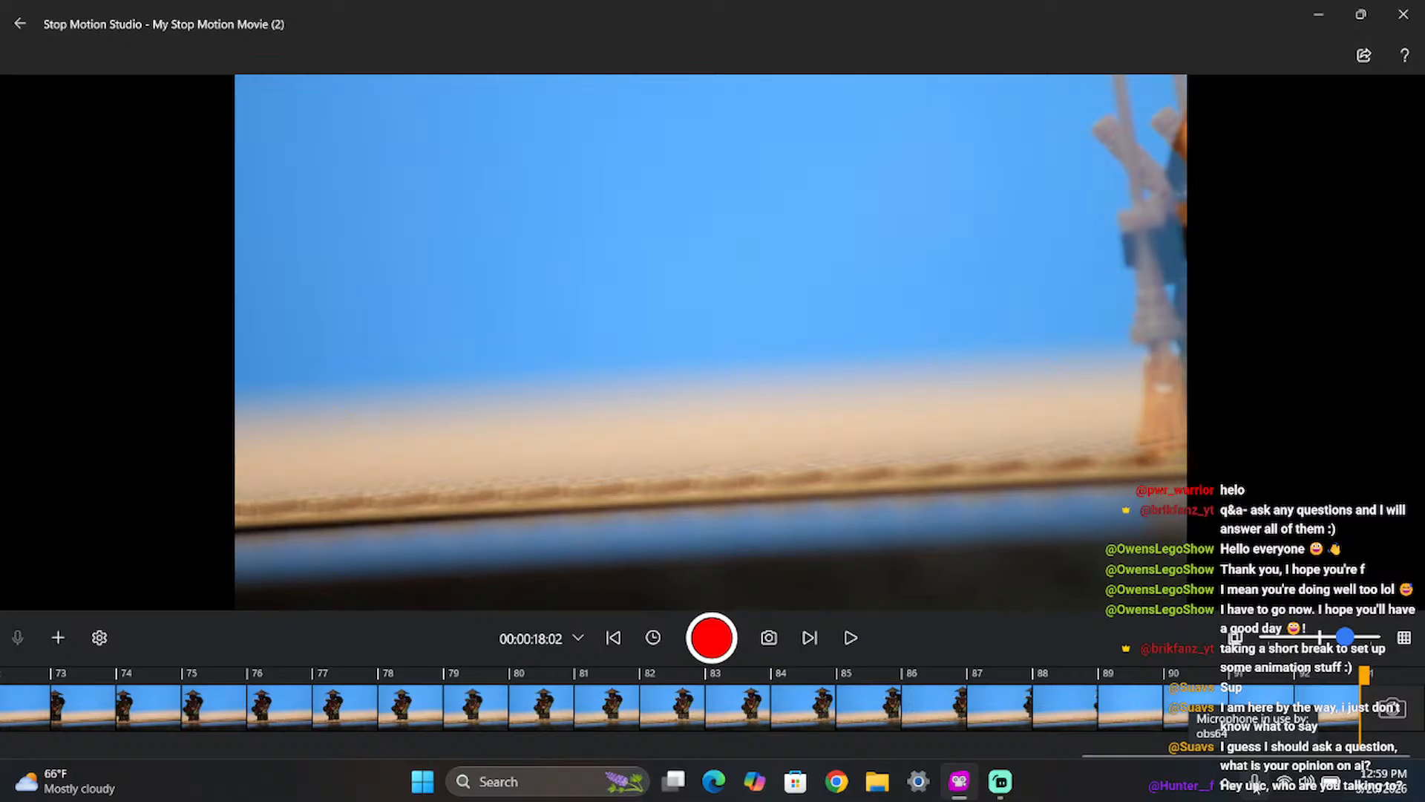
pyautogui.press('Return')
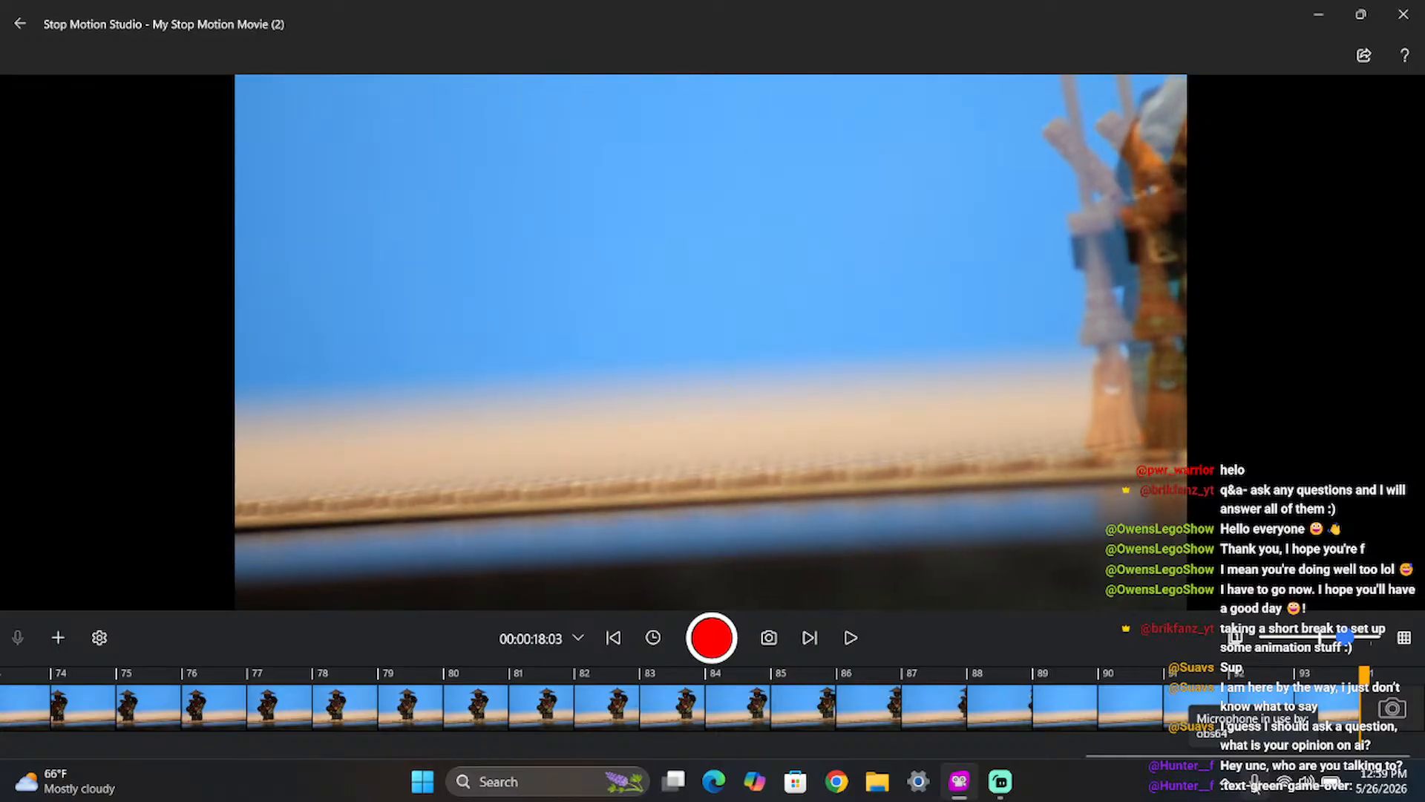
pyautogui.press('Return')
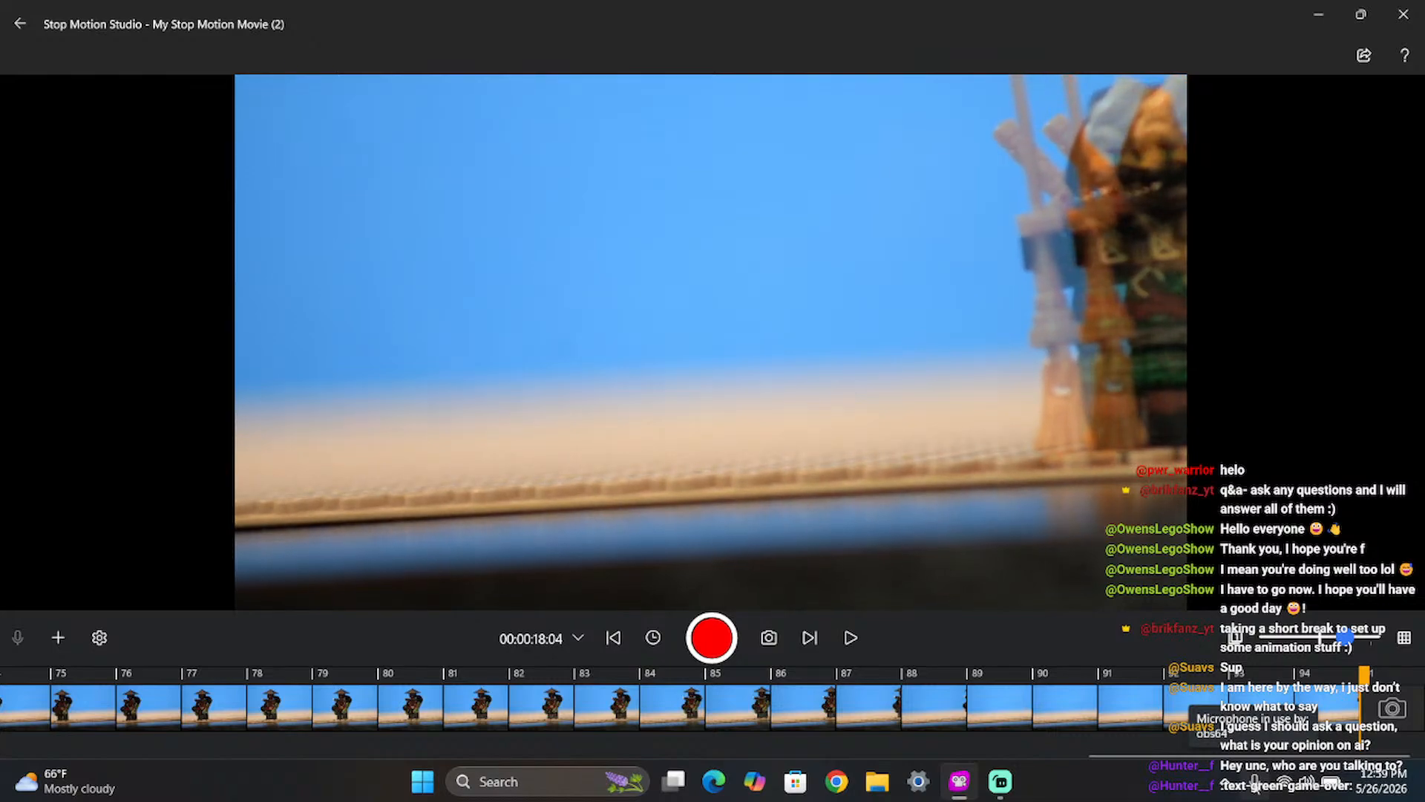
pyautogui.press('Return')
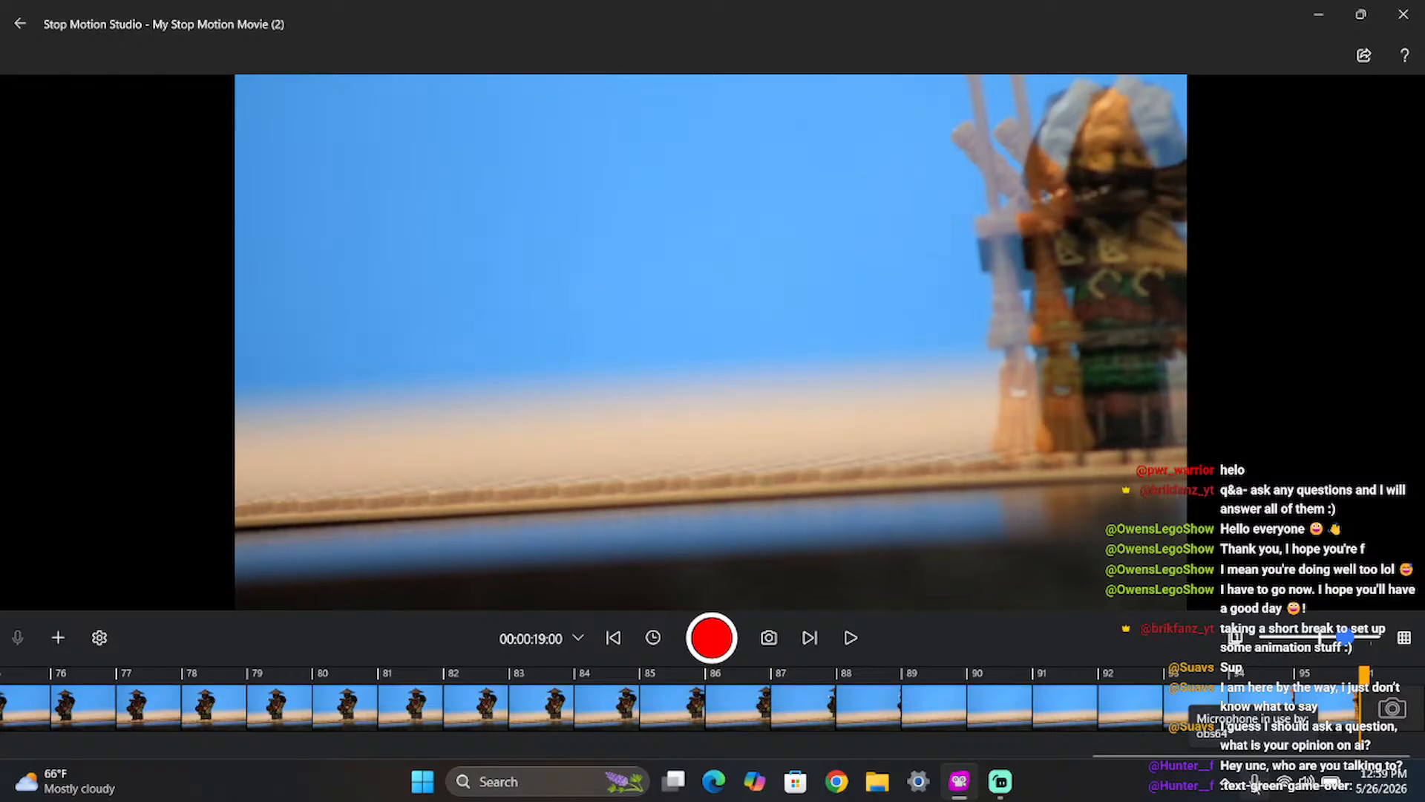
pyautogui.press('Return')
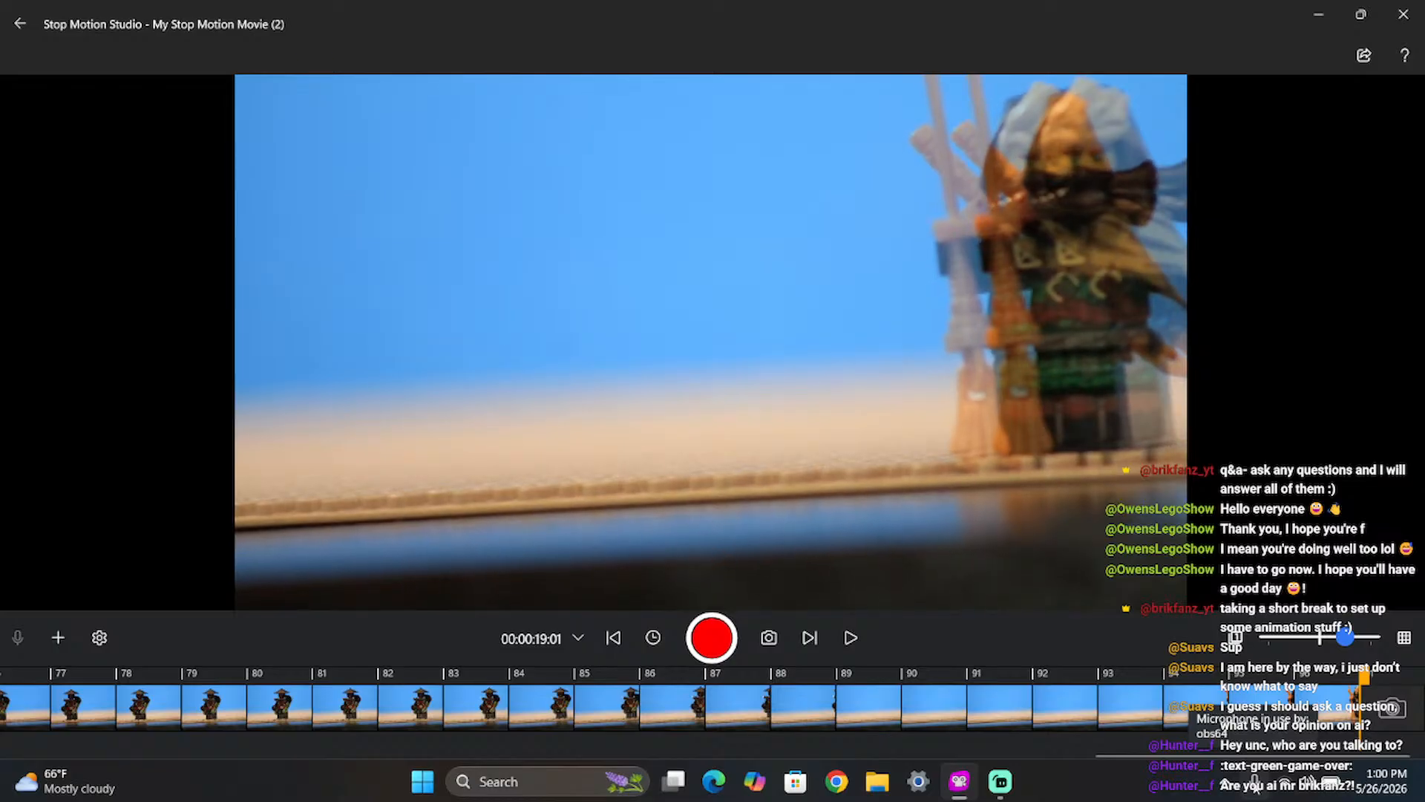
pyautogui.press('Return')
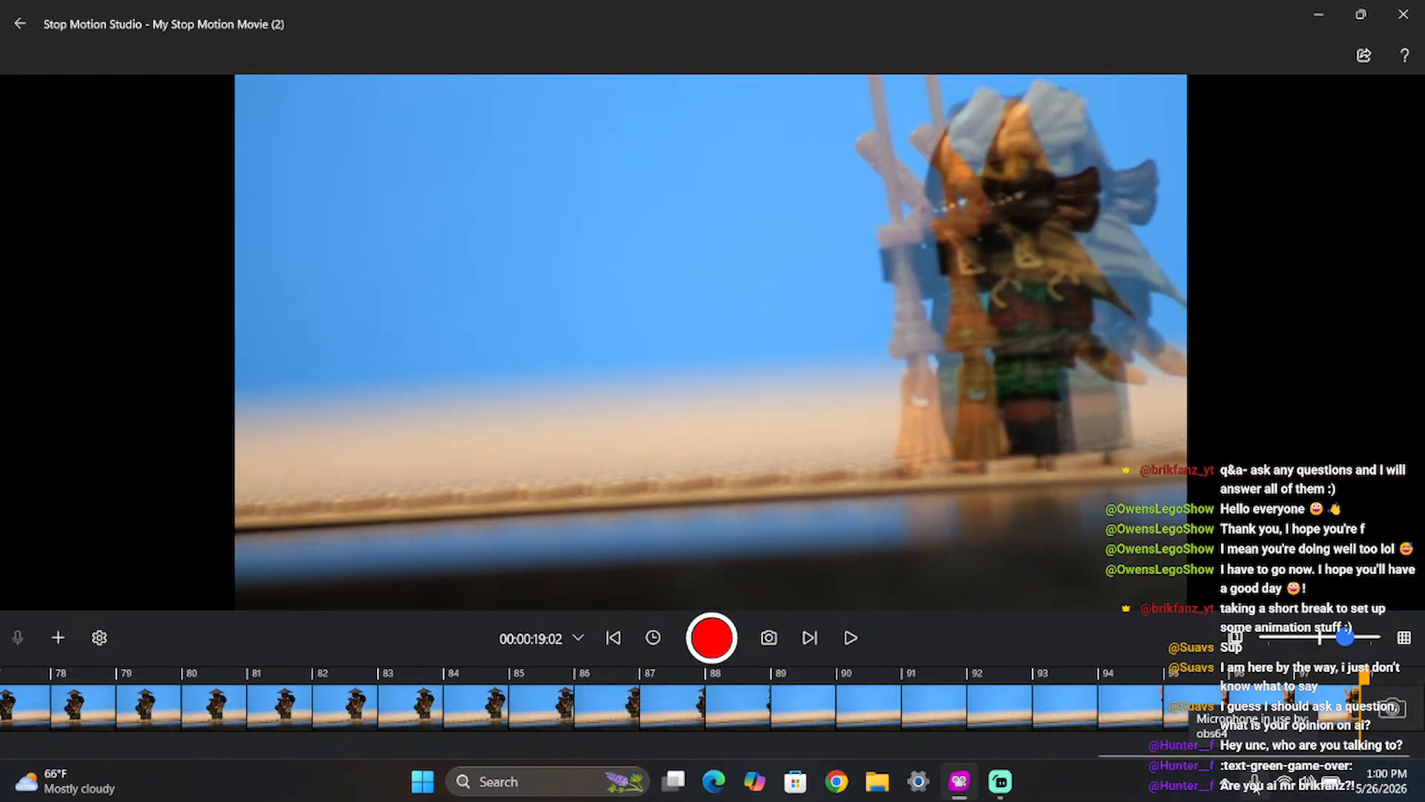
# - Capture frames 98 to 103, sliding the masked green warrior leftward from the right side to the middle of the shot
pyautogui.press('Return')
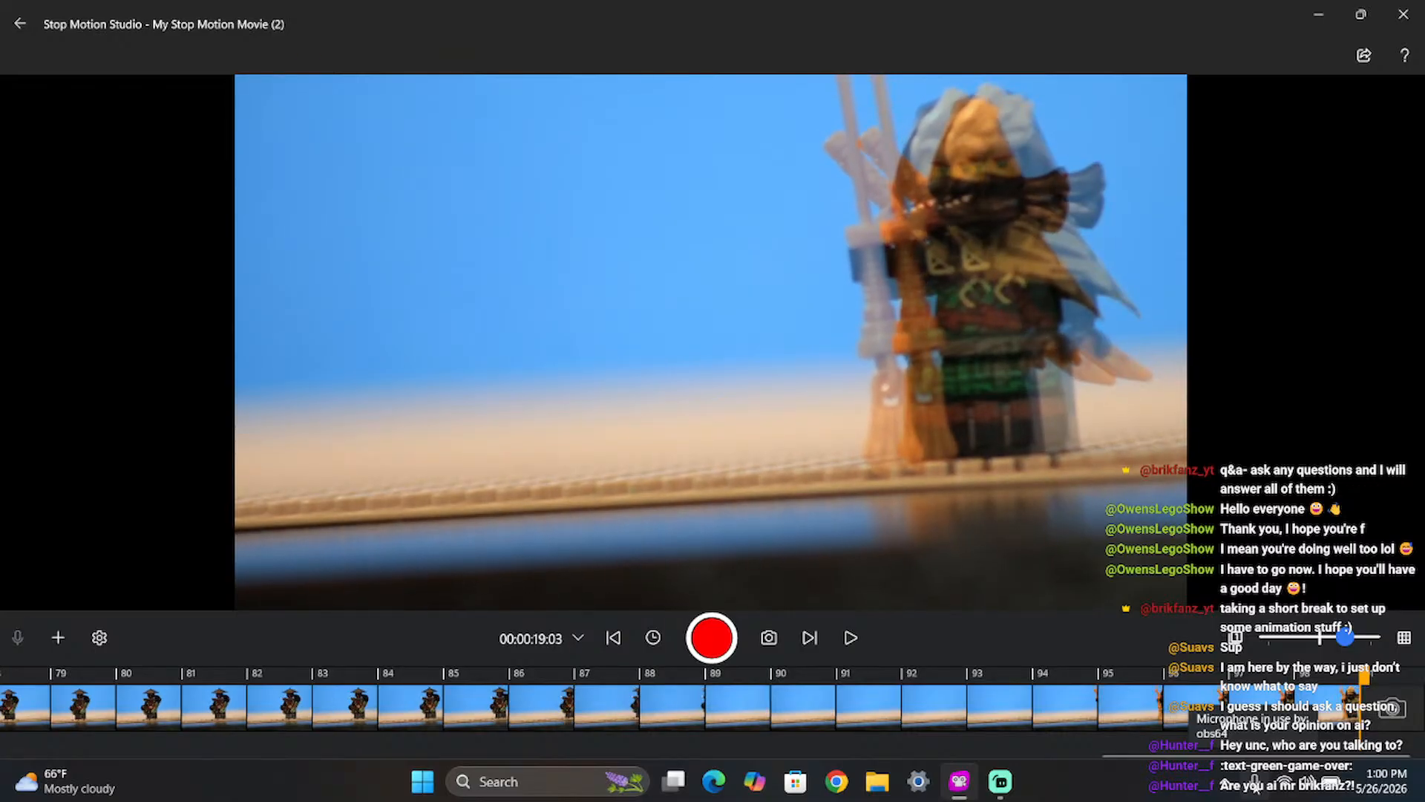
pyautogui.press('Return')
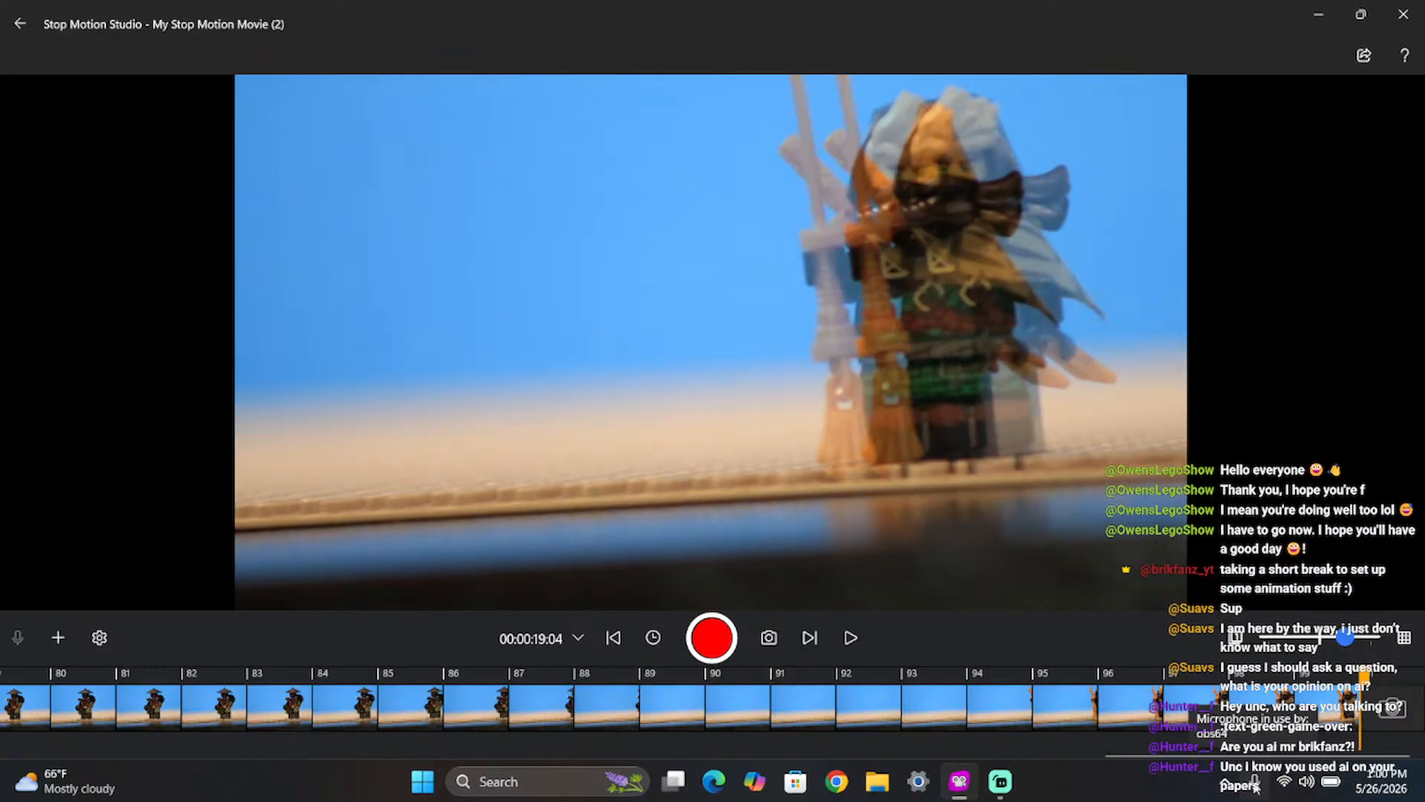
pyautogui.press('Return')
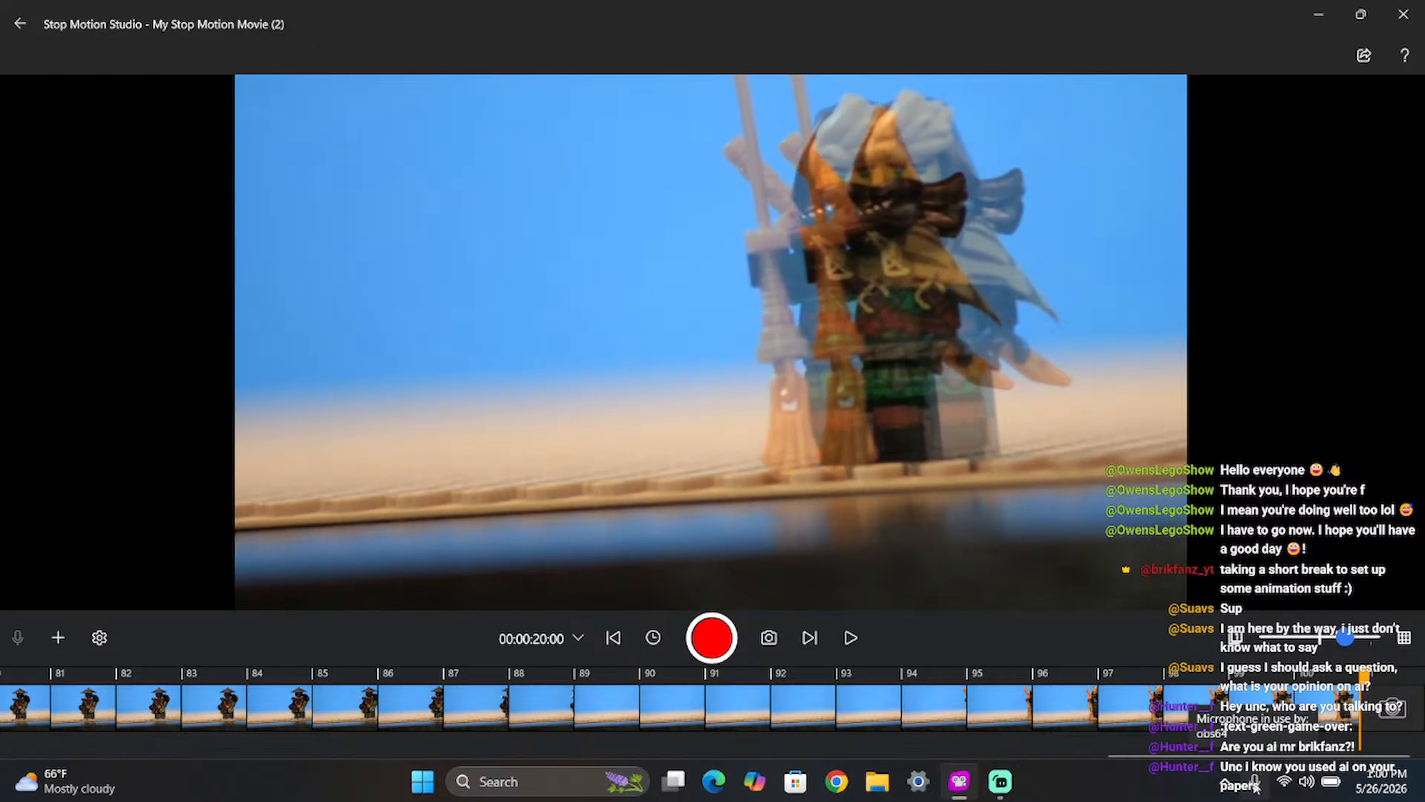
pyautogui.press('Return')
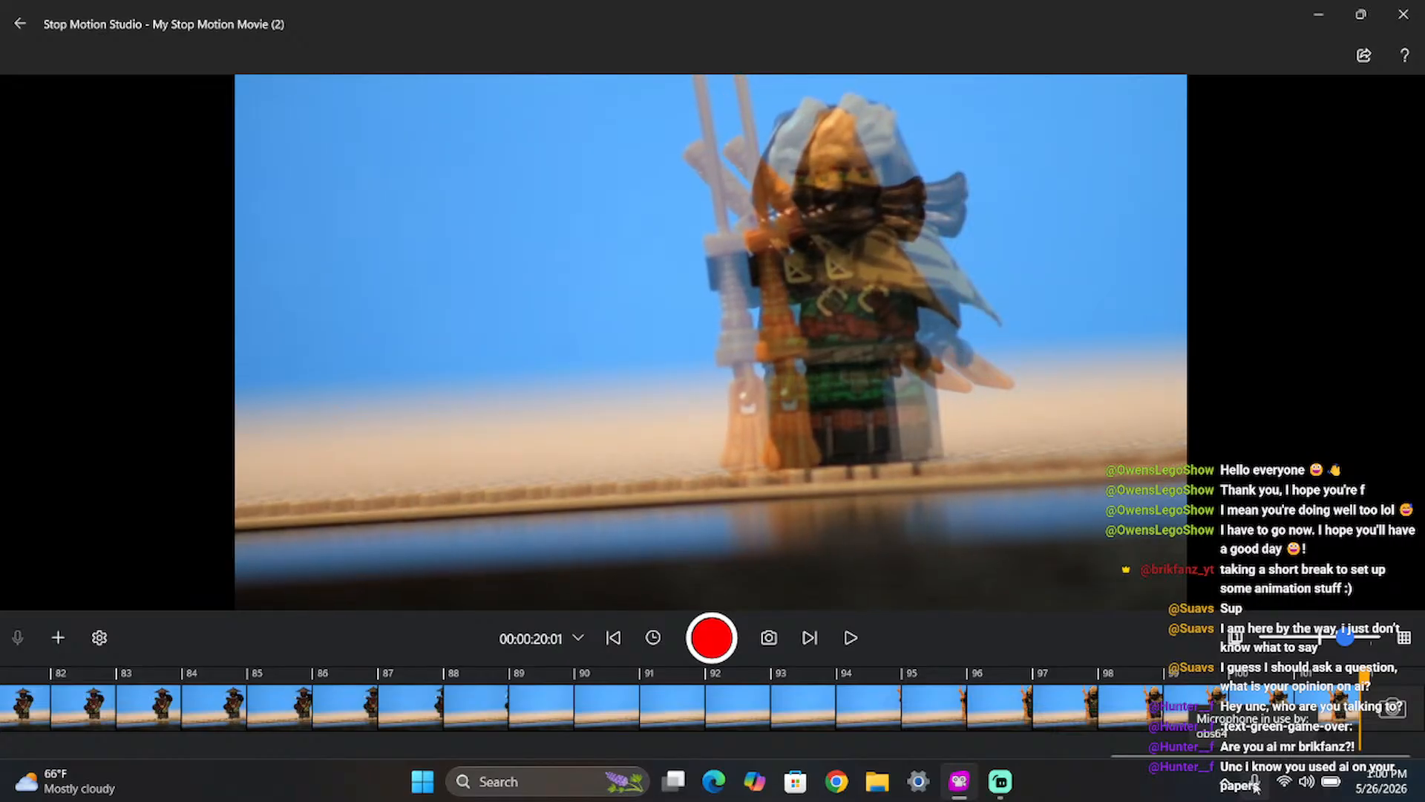
pyautogui.press('space')
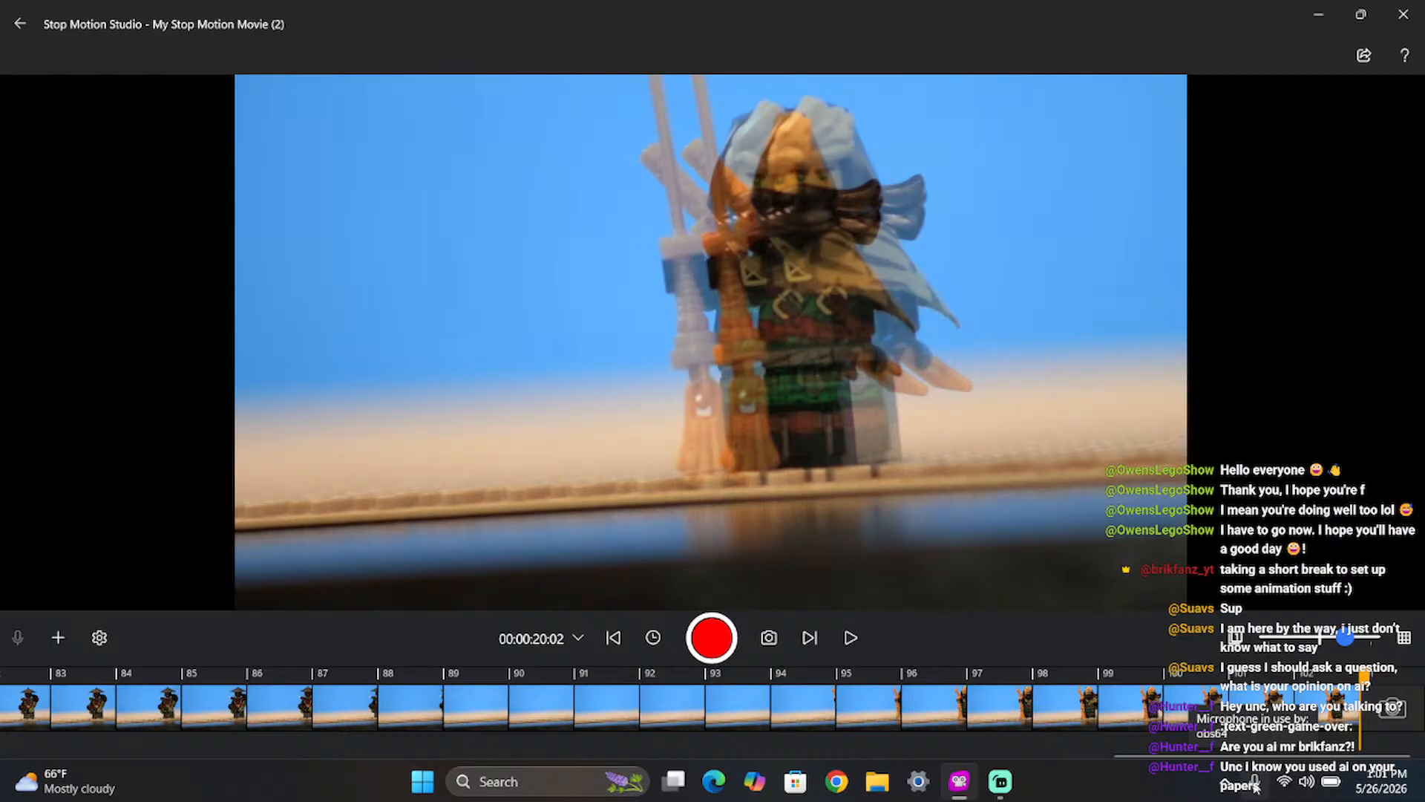
pyautogui.press('space')
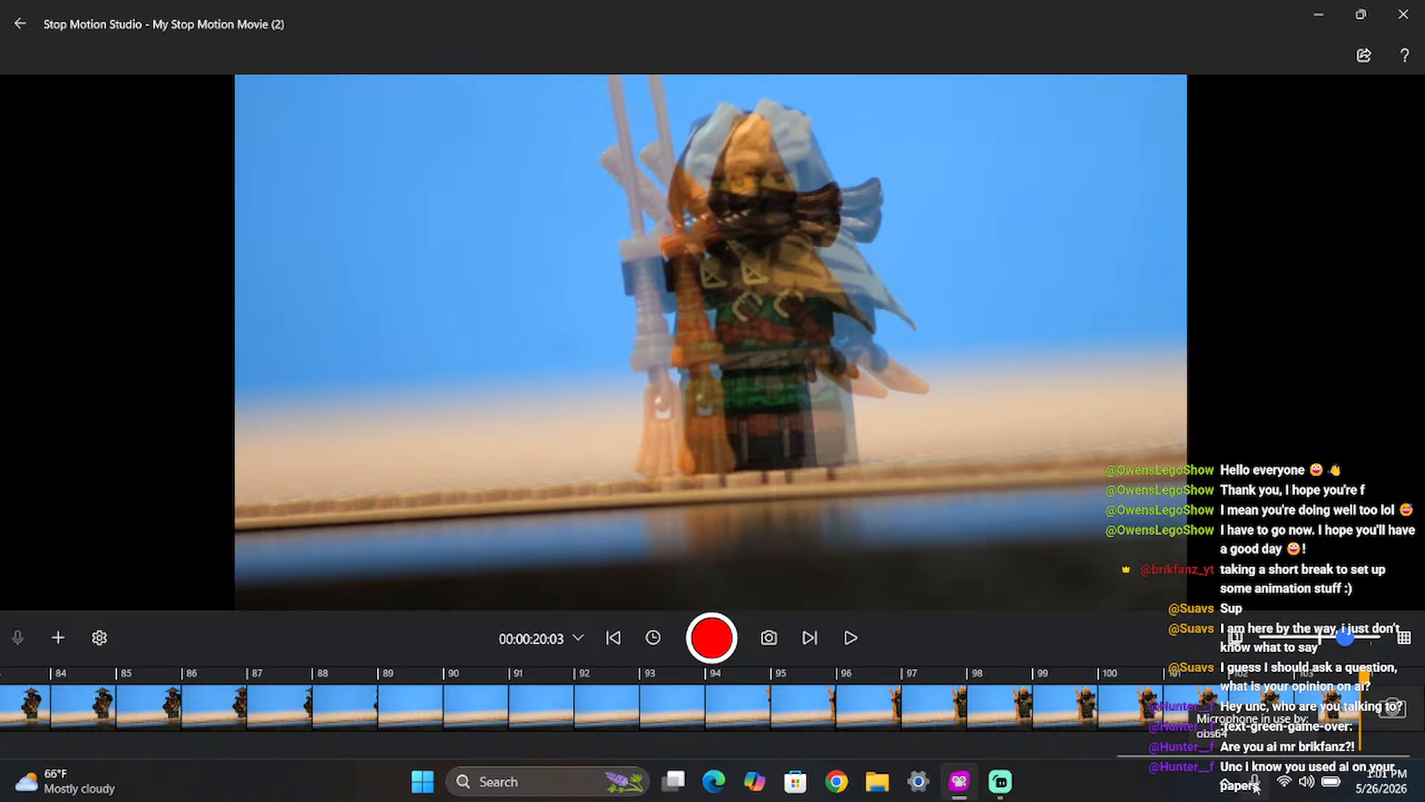
# - Capture frames 104 to 109, moving the masked green warrior past the centre toward the left side of the shot
pyautogui.press('Return')
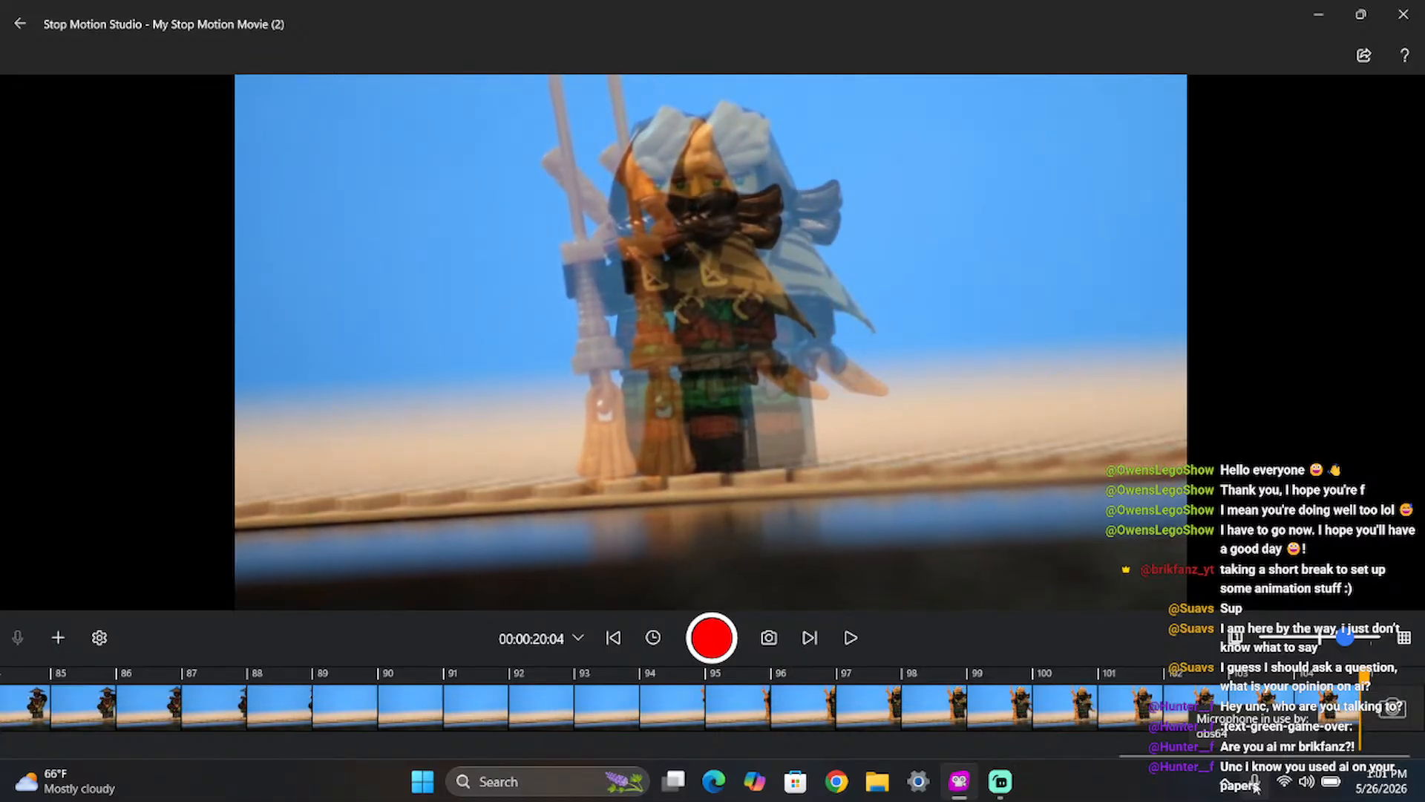
pyautogui.press('Return')
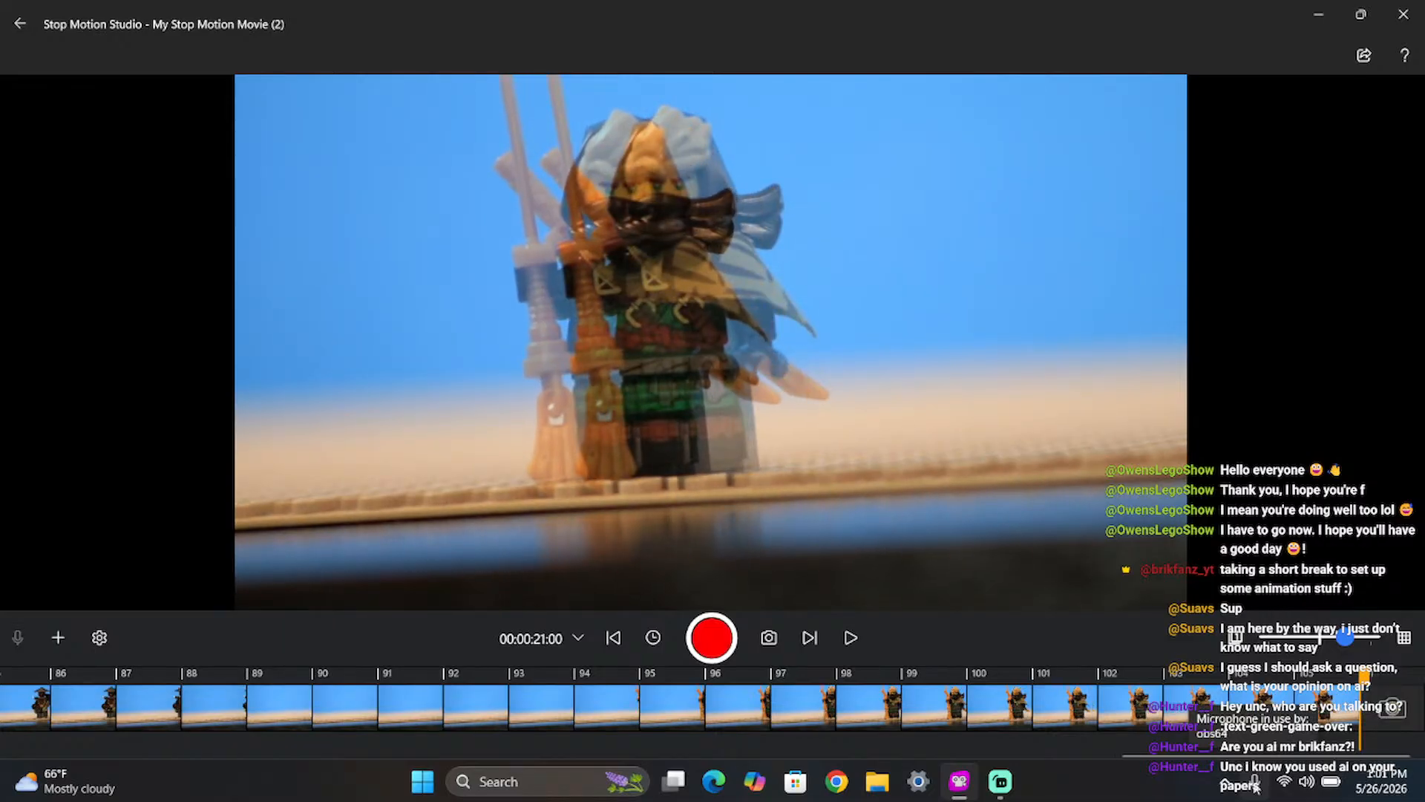
pyautogui.press('Return')
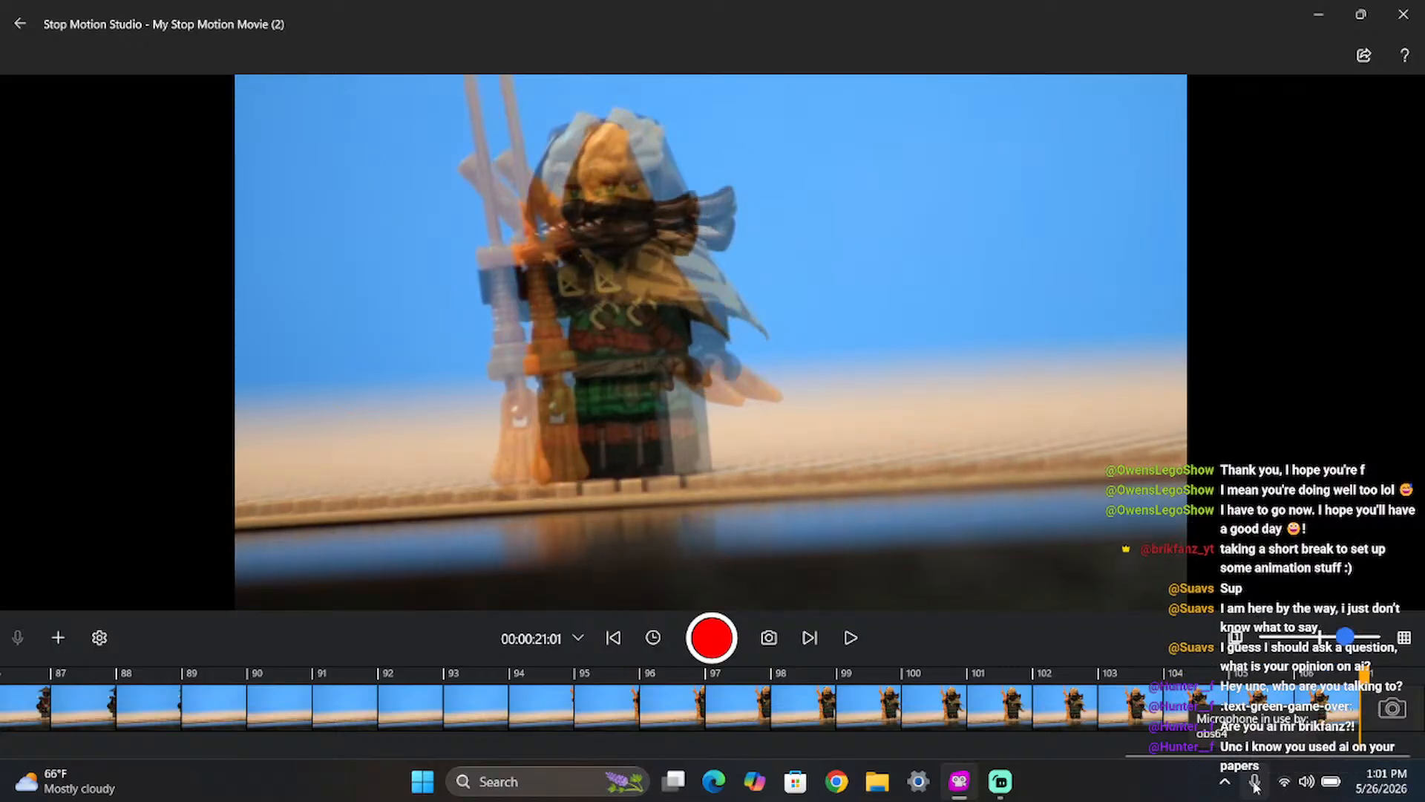
pyautogui.press('Return')
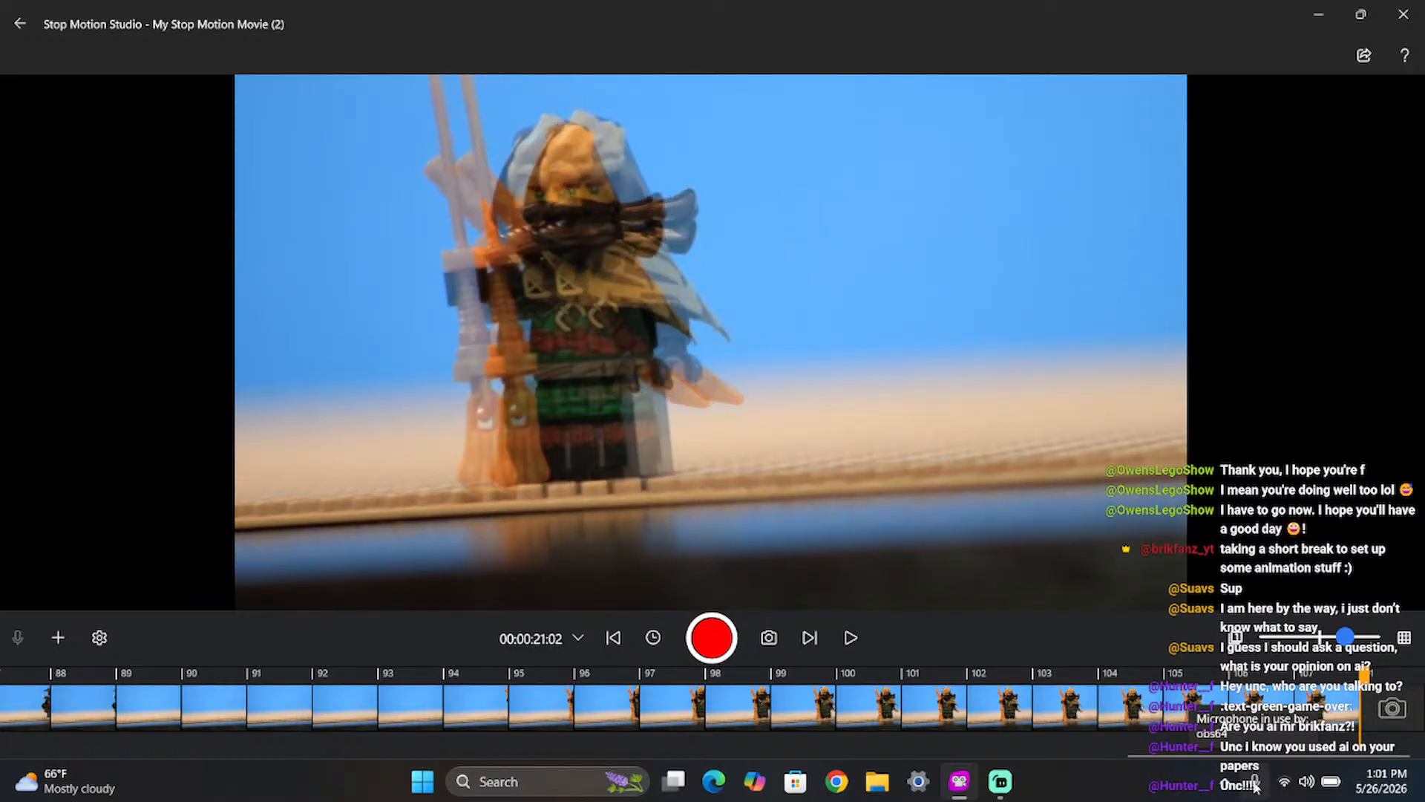
pyautogui.press('Return')
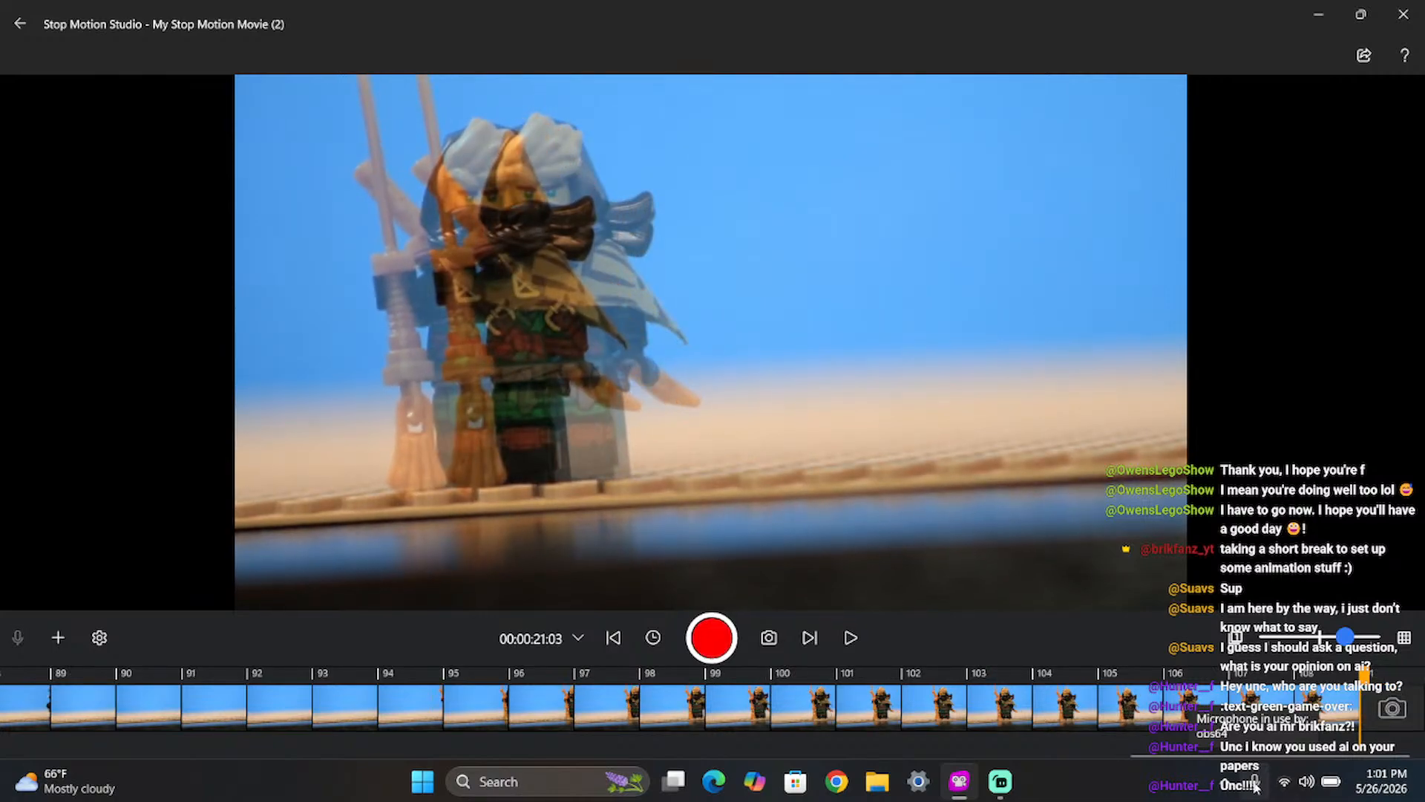
pyautogui.press('Return')
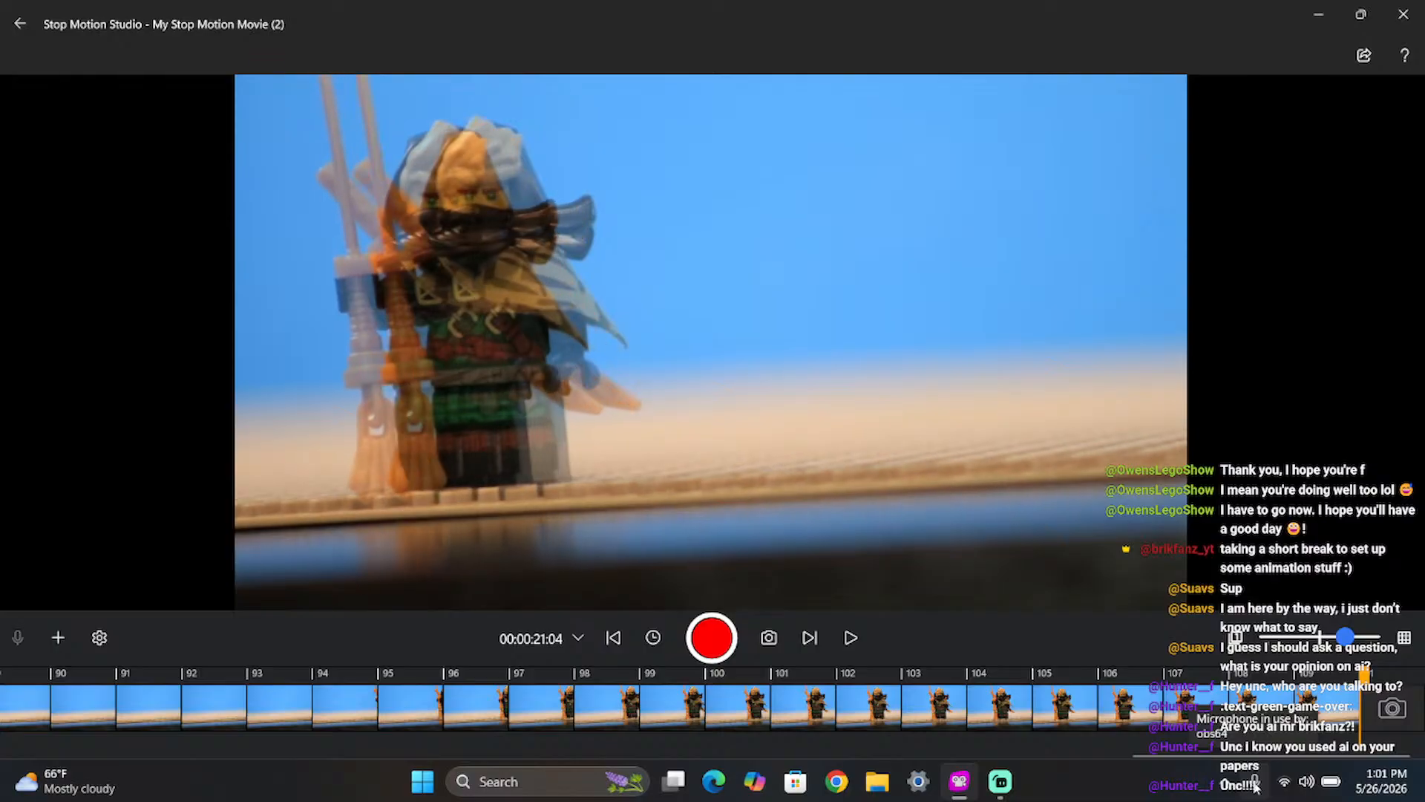
# - Capture frames 110 to 118, sliding the masked green warrior out past the left edge and finishing on the empty set
pyautogui.press('space')
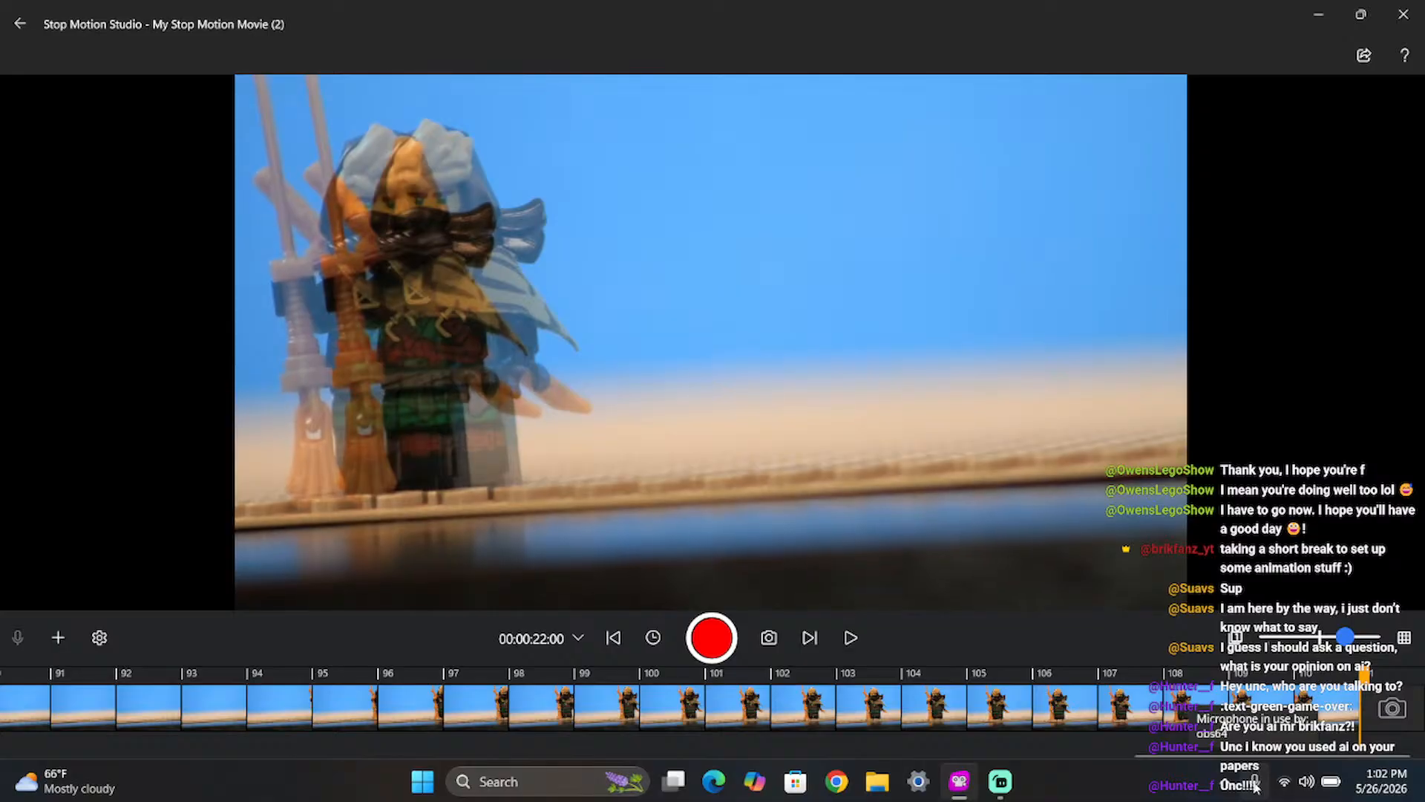
pyautogui.press('Return')
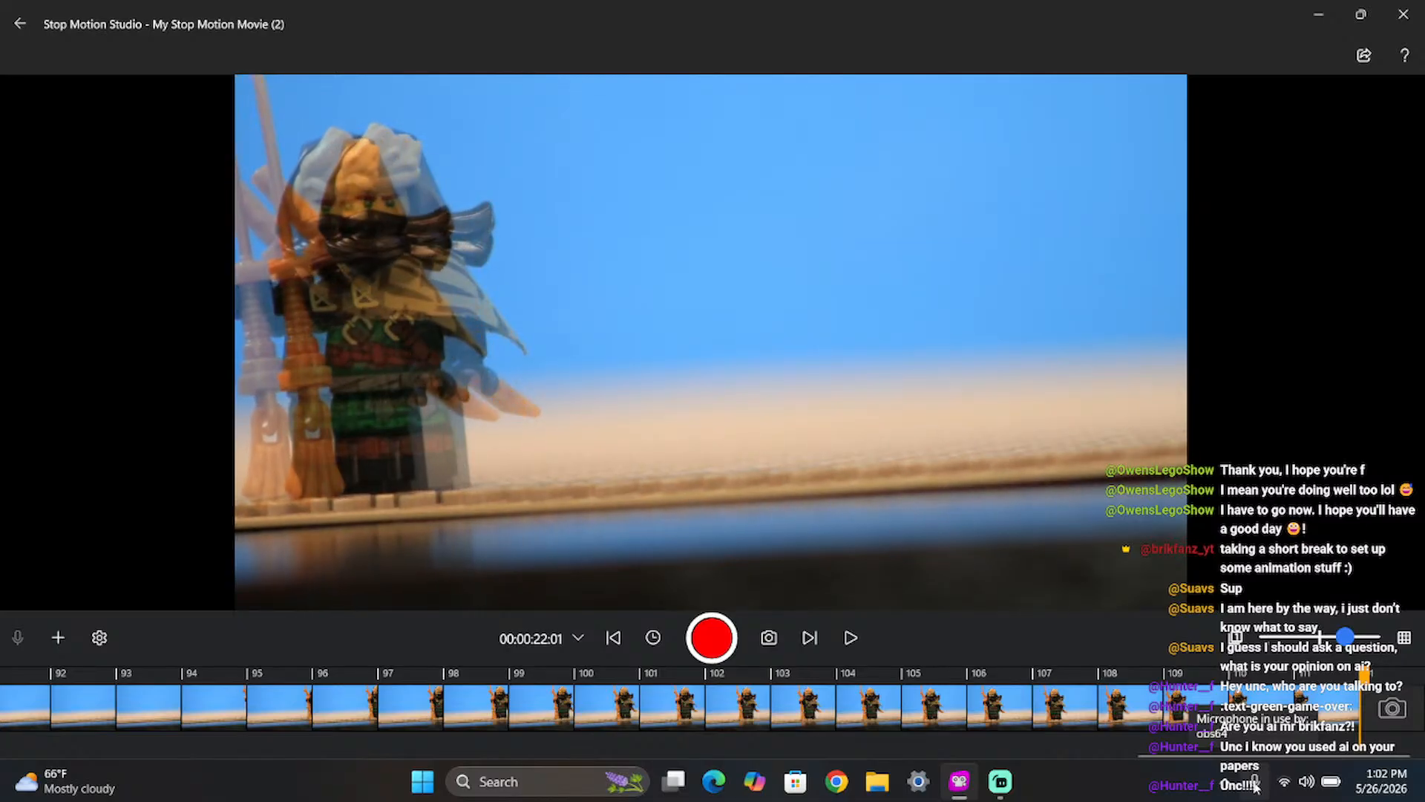
pyautogui.press('space')
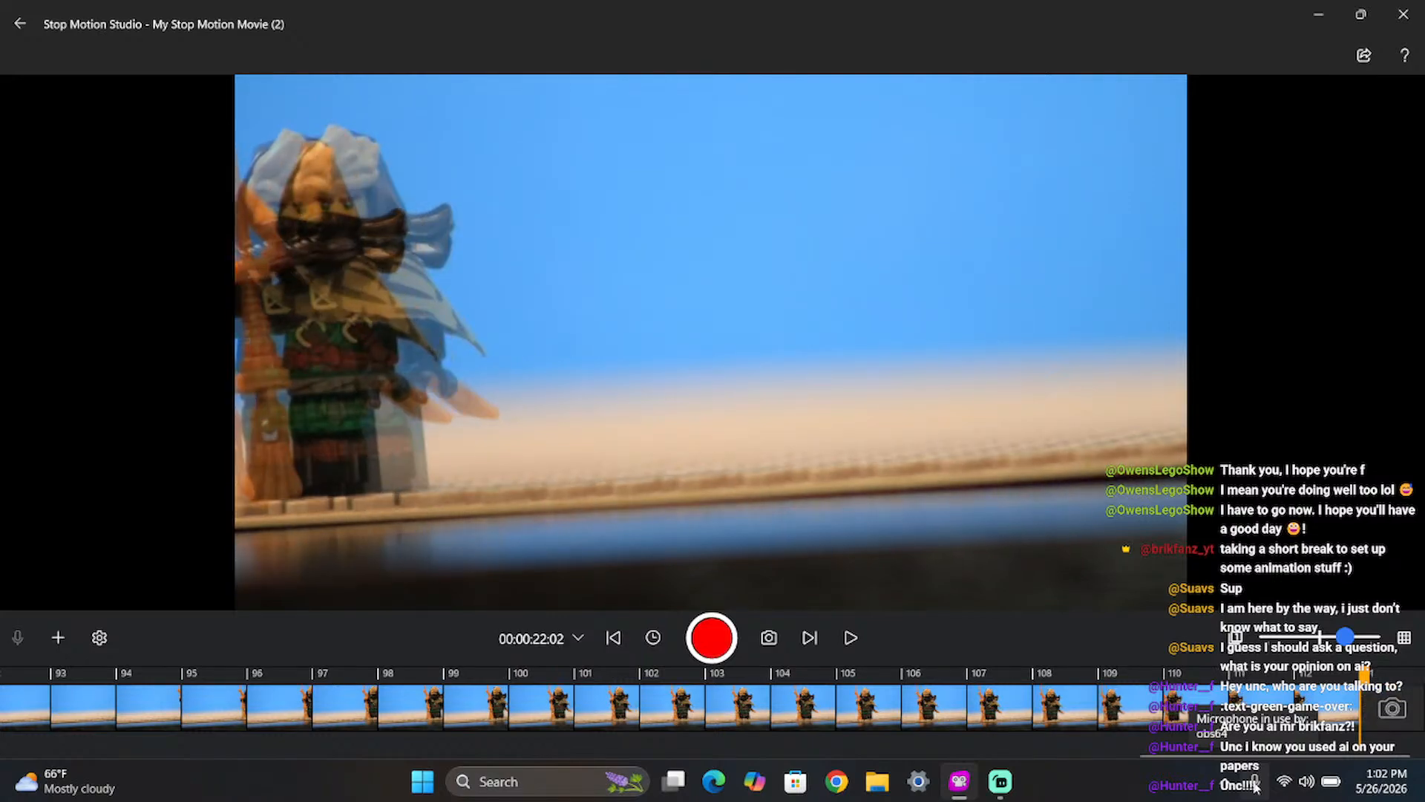
pyautogui.press('space')
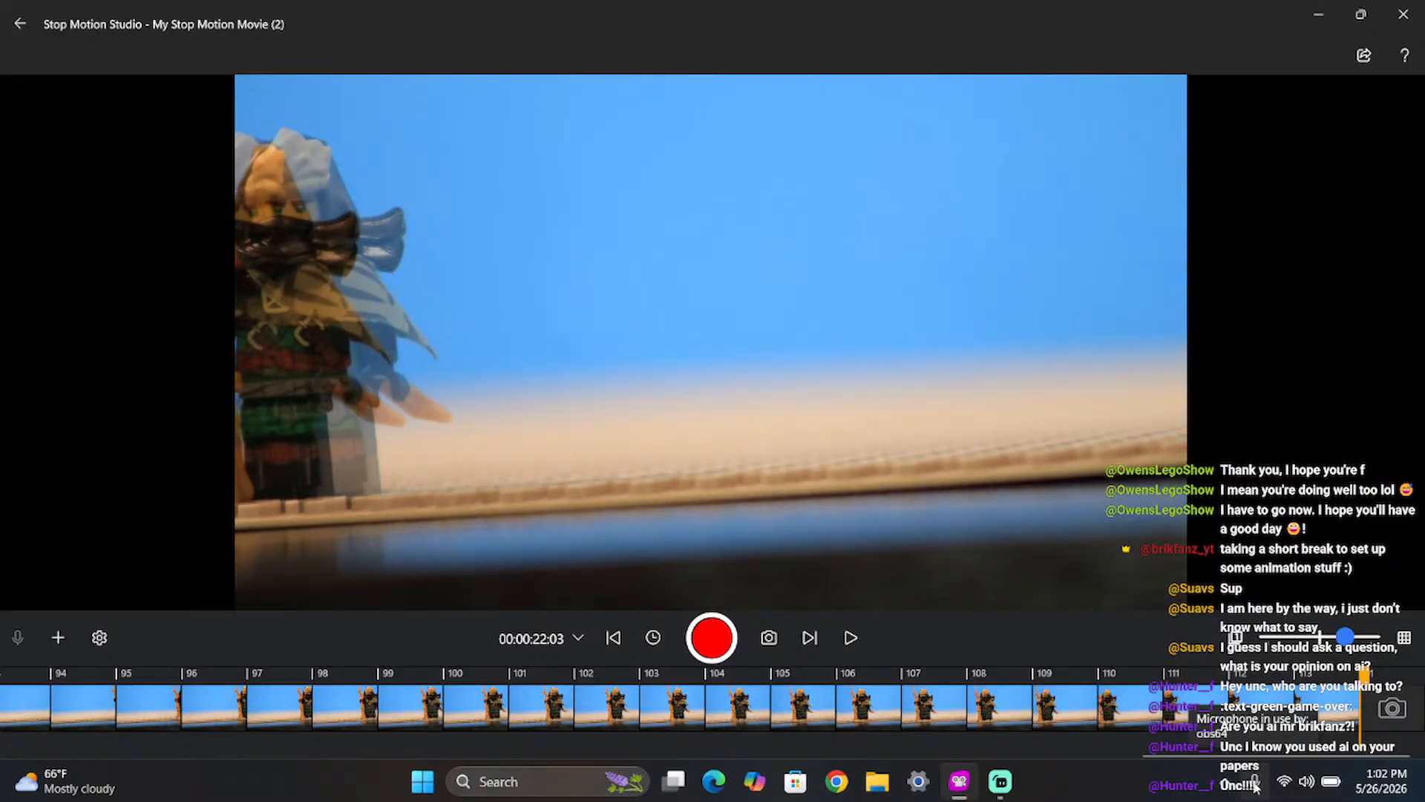
pyautogui.press('Return')
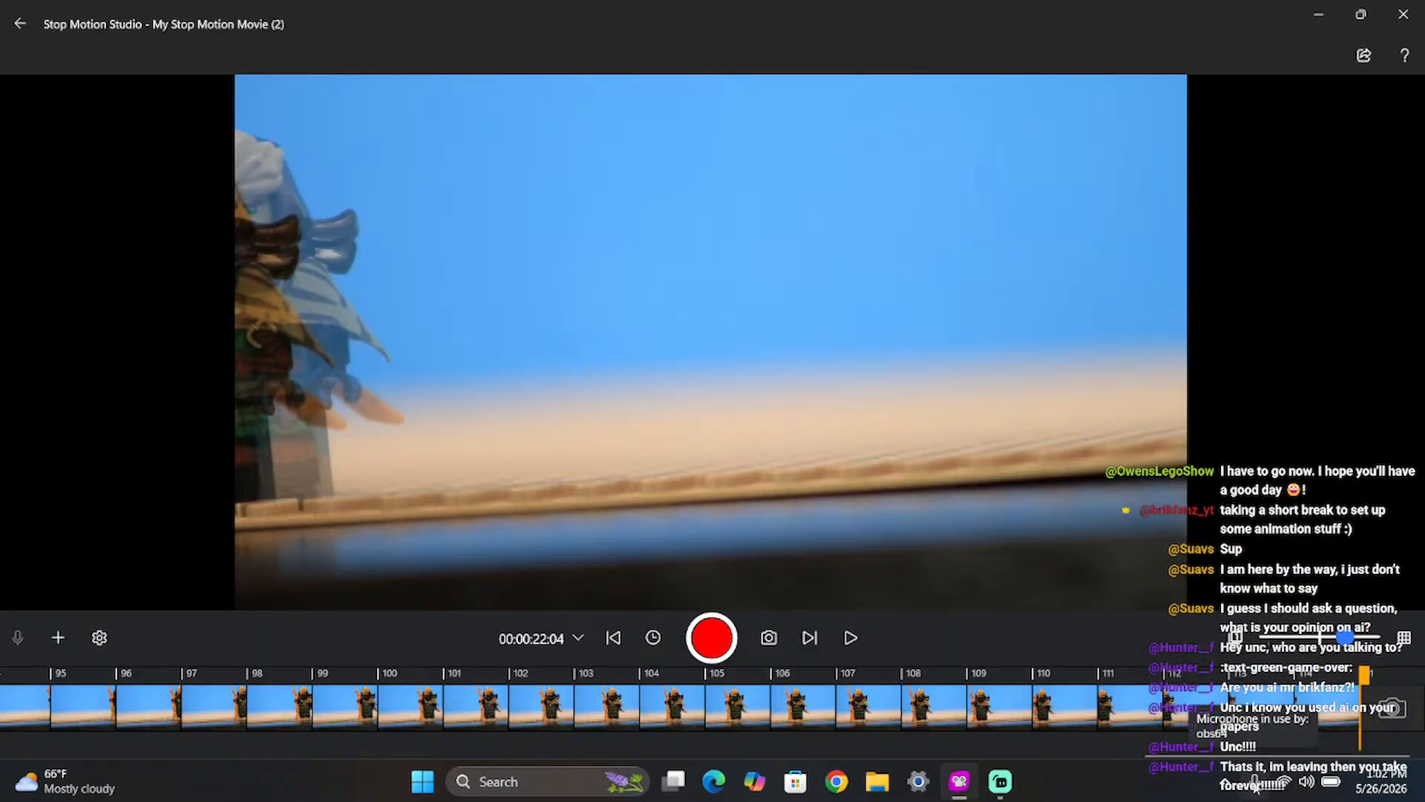
pyautogui.press('Return')
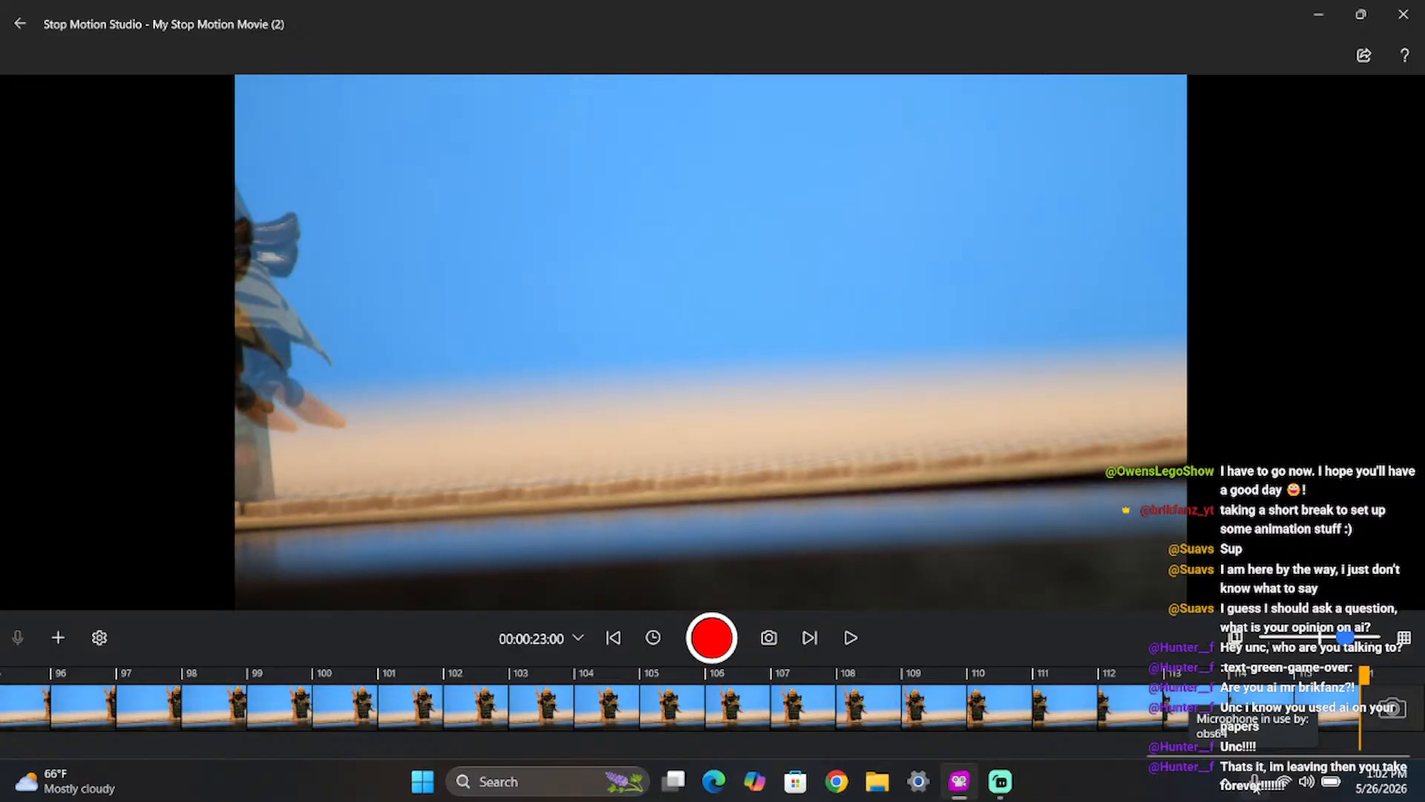
pyautogui.press('space')
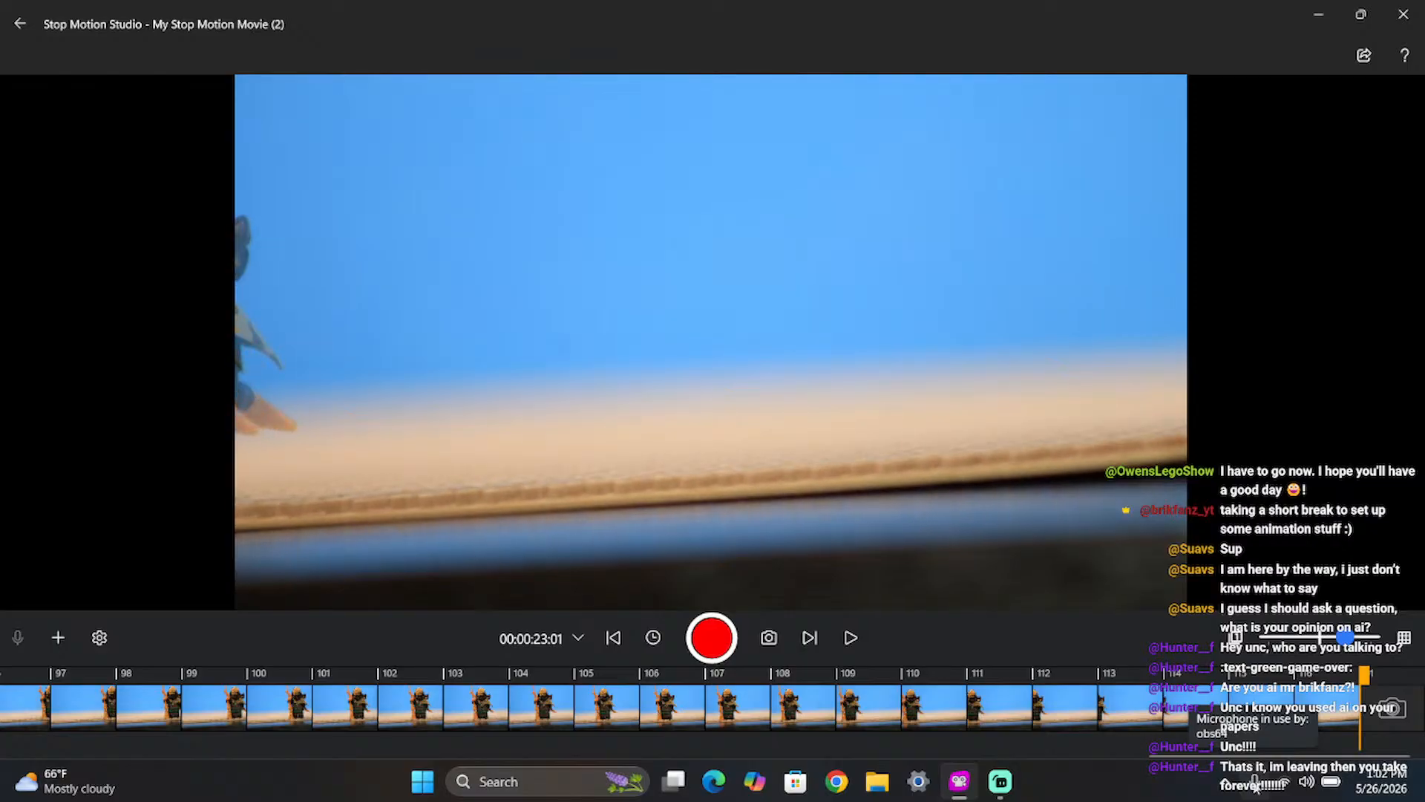
pyautogui.press('Return')
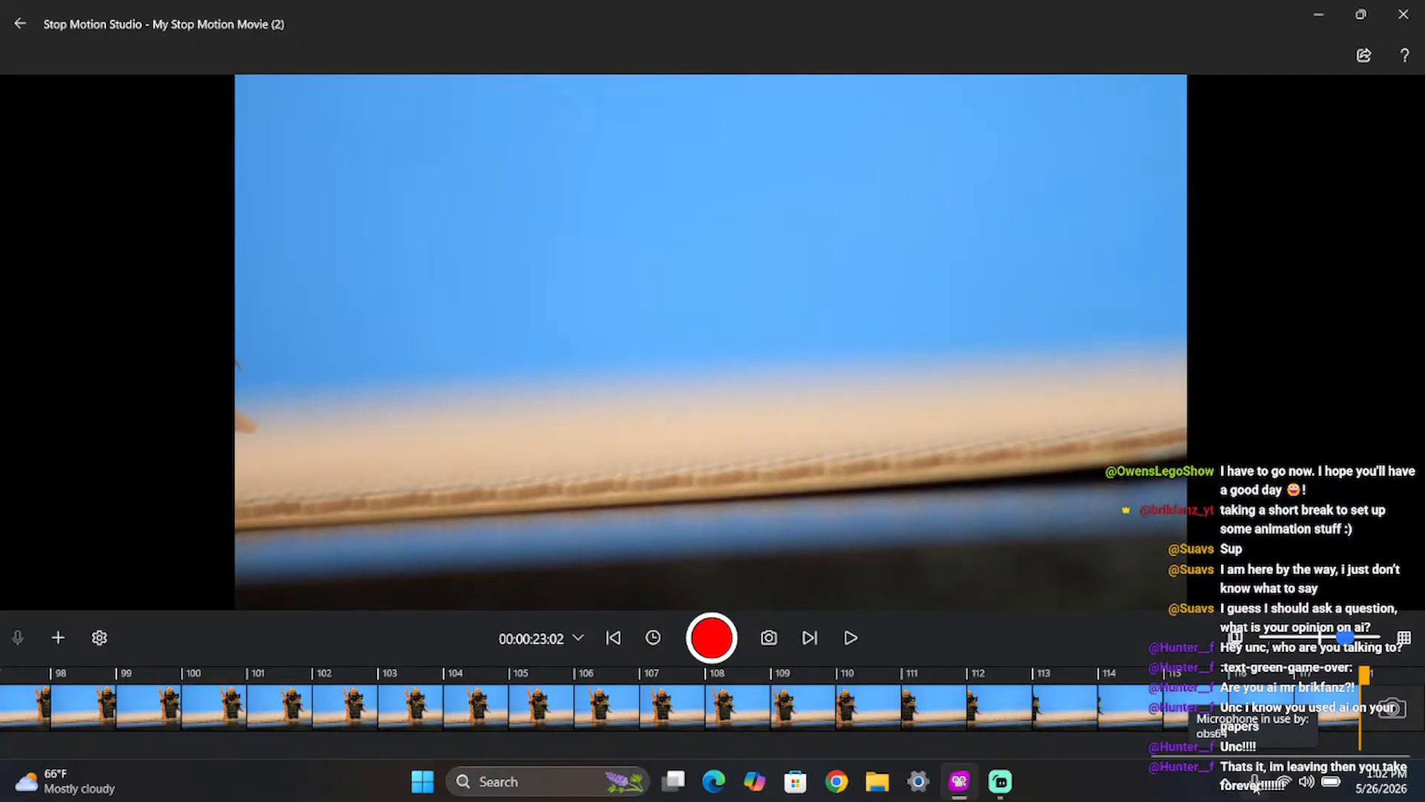
pyautogui.press('Return')
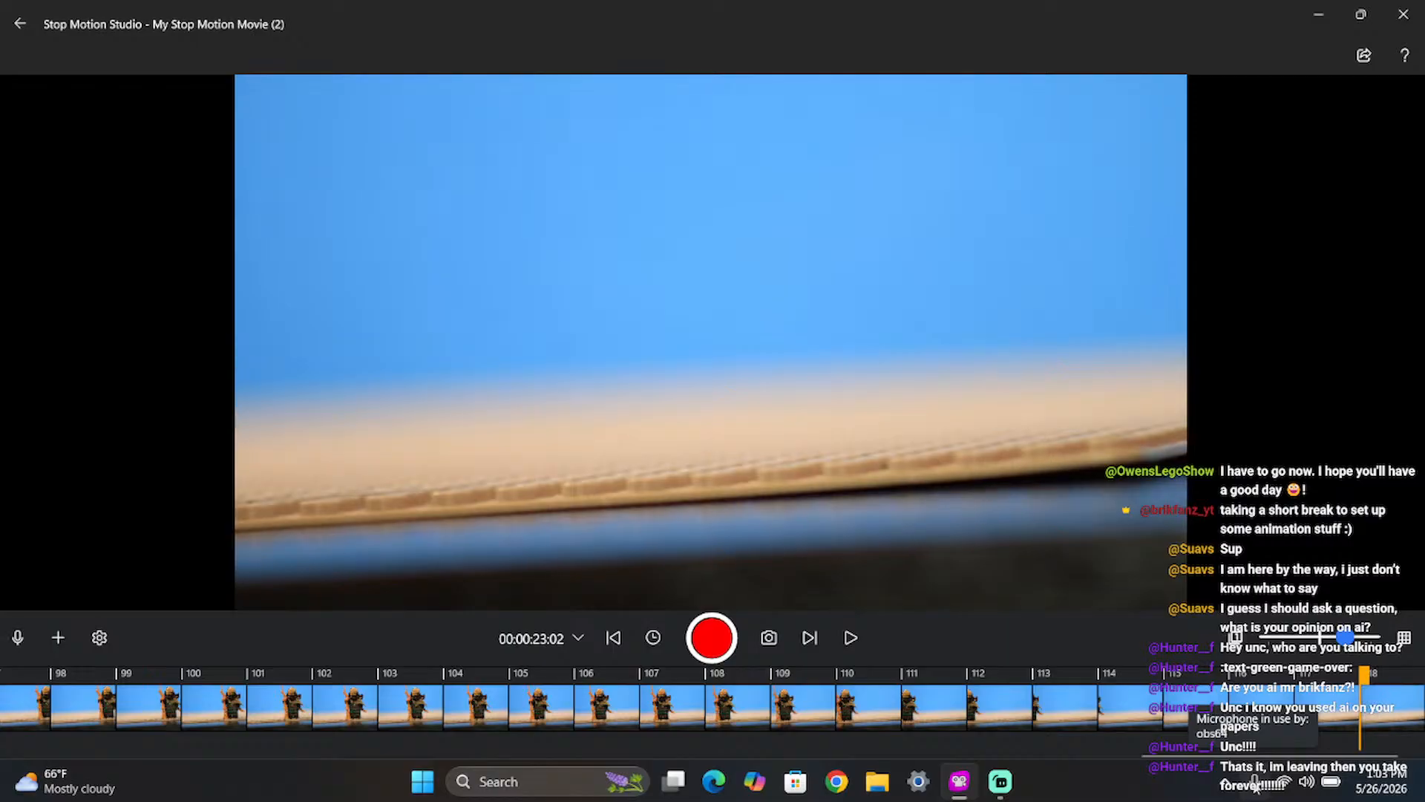
pyautogui.press('Return')
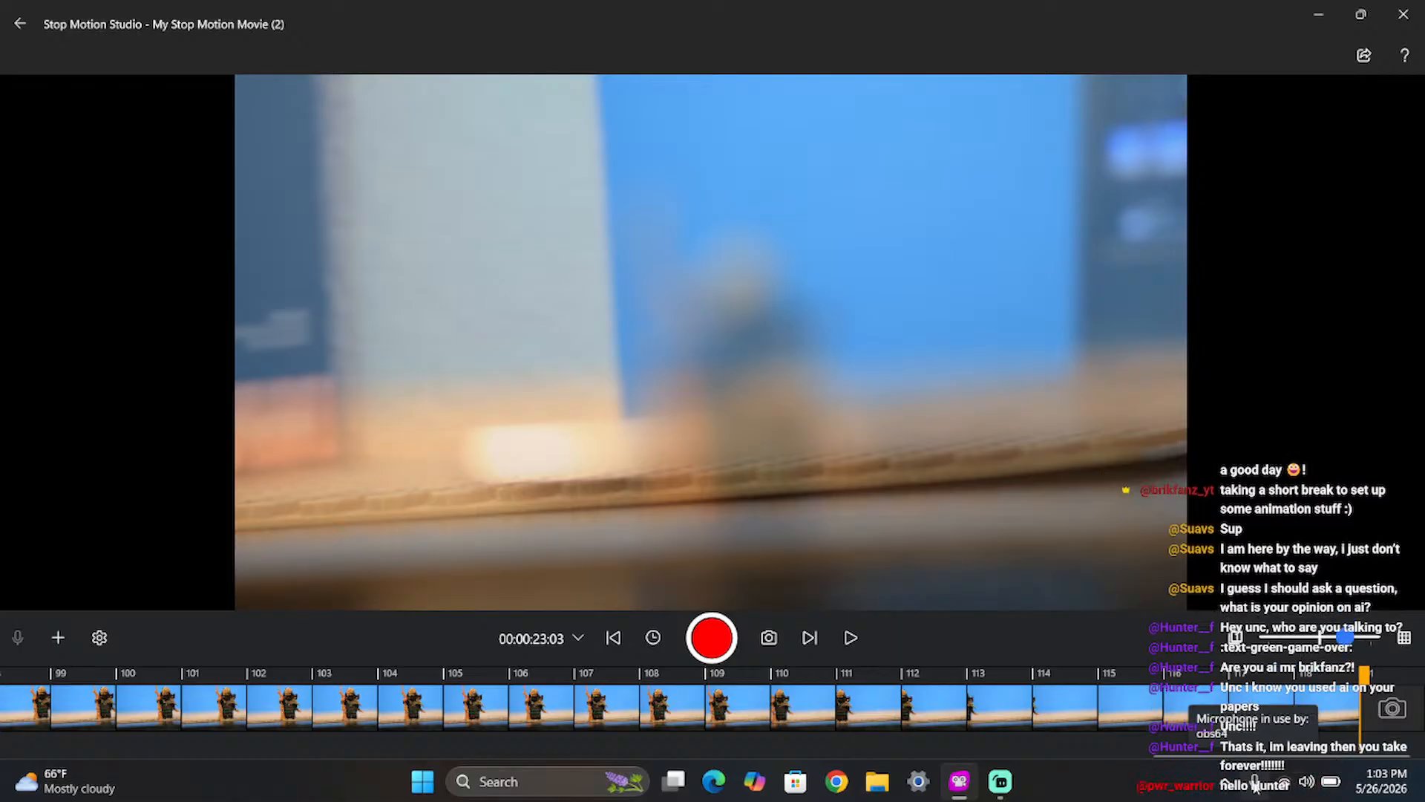
# - Check the viewer chat in Streamlabs Desktop and return to Stop Motion Studio
pyautogui.click(1011, 772)
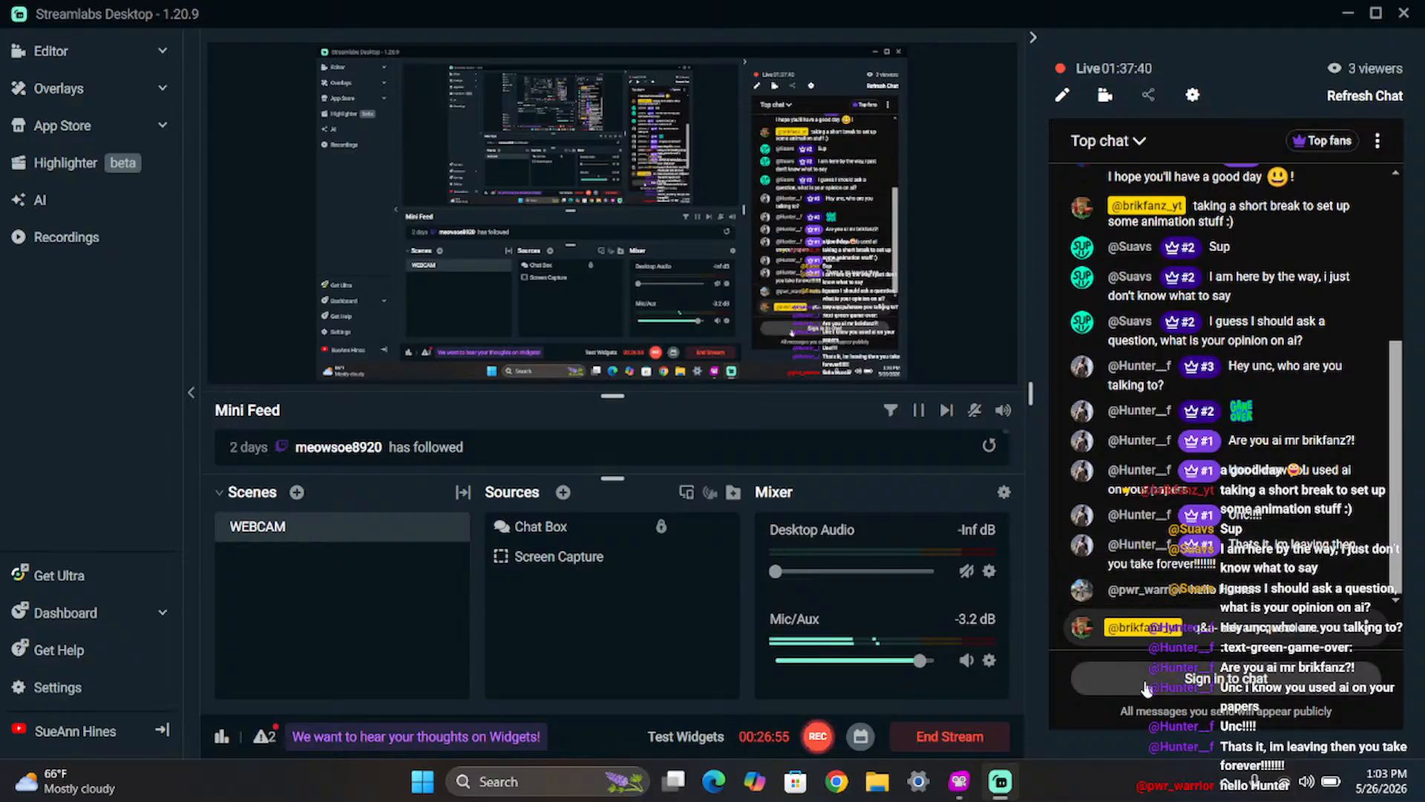
pyautogui.click(959, 787)
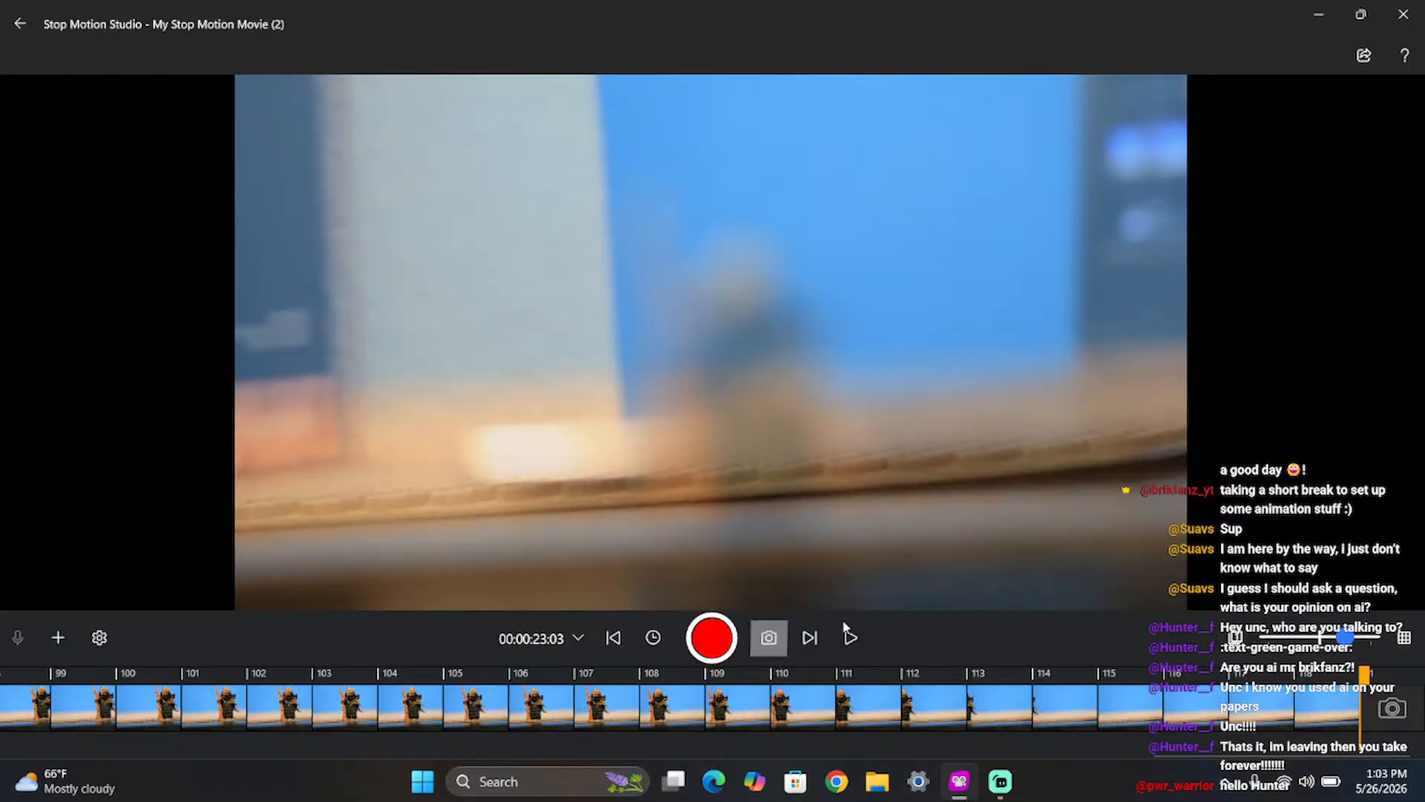
# - Reconnect the camera feed by setting the capture source to None and back to Canon EOS 80D
pyautogui.click(768, 639)
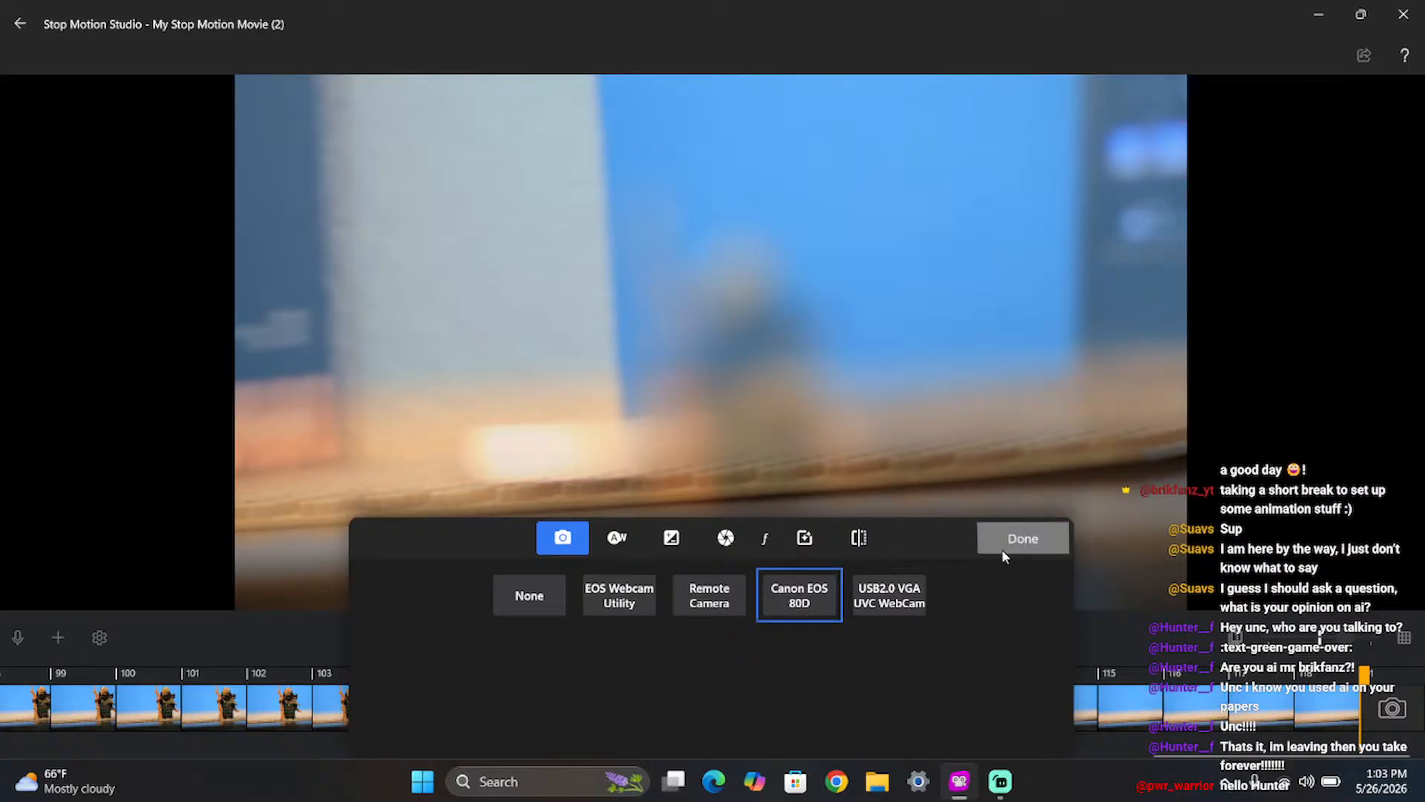
pyautogui.click(1023, 538)
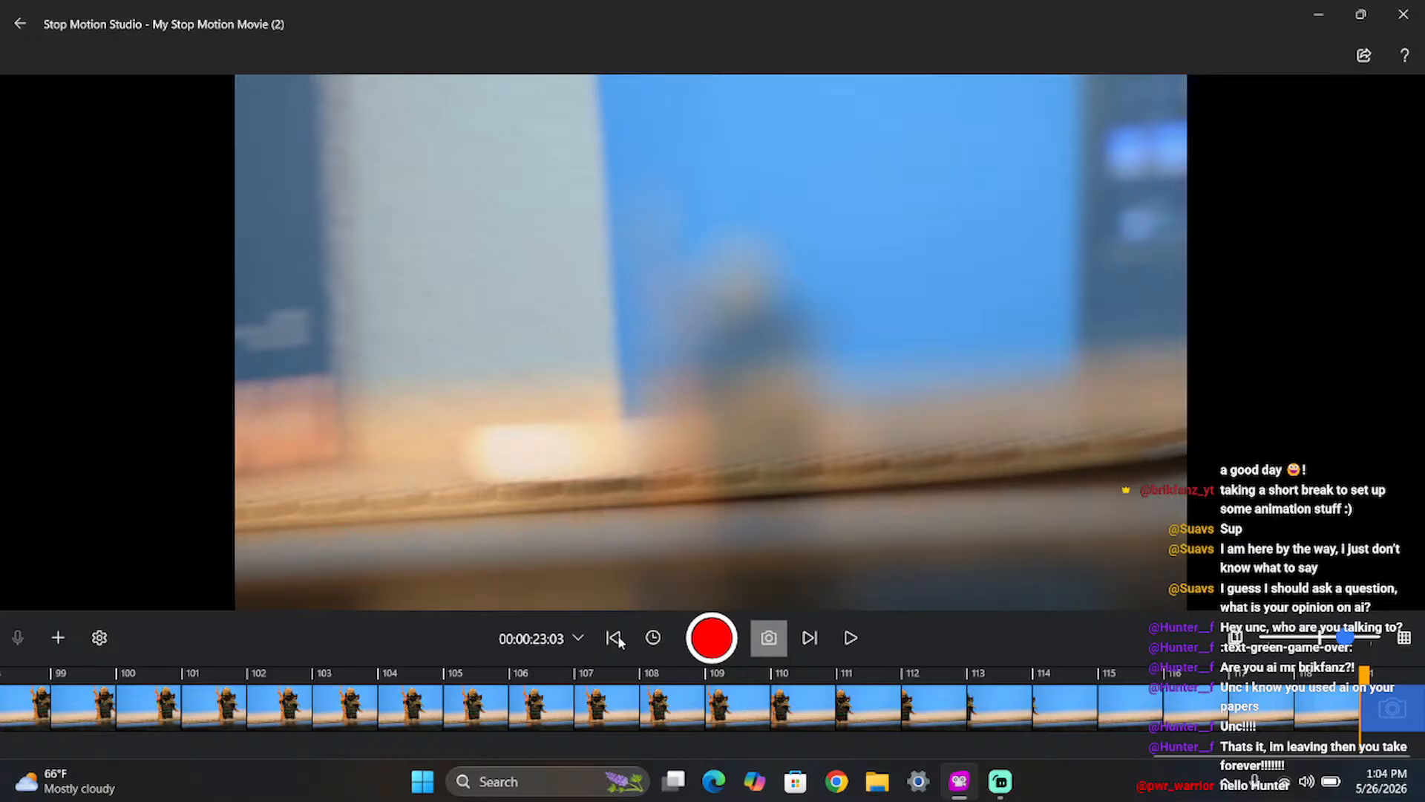
pyautogui.click(772, 639)
pyautogui.click(558, 613)
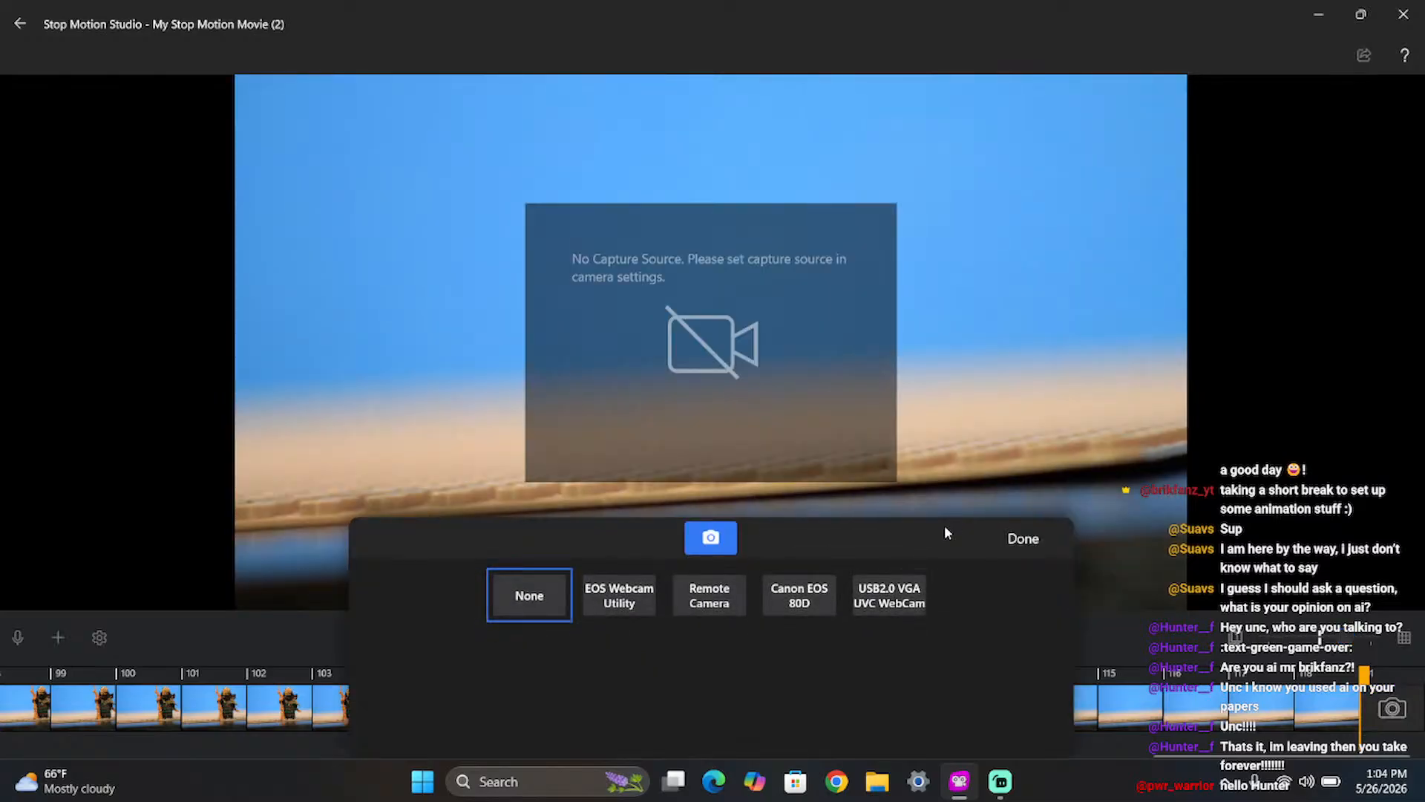
pyautogui.click(811, 591)
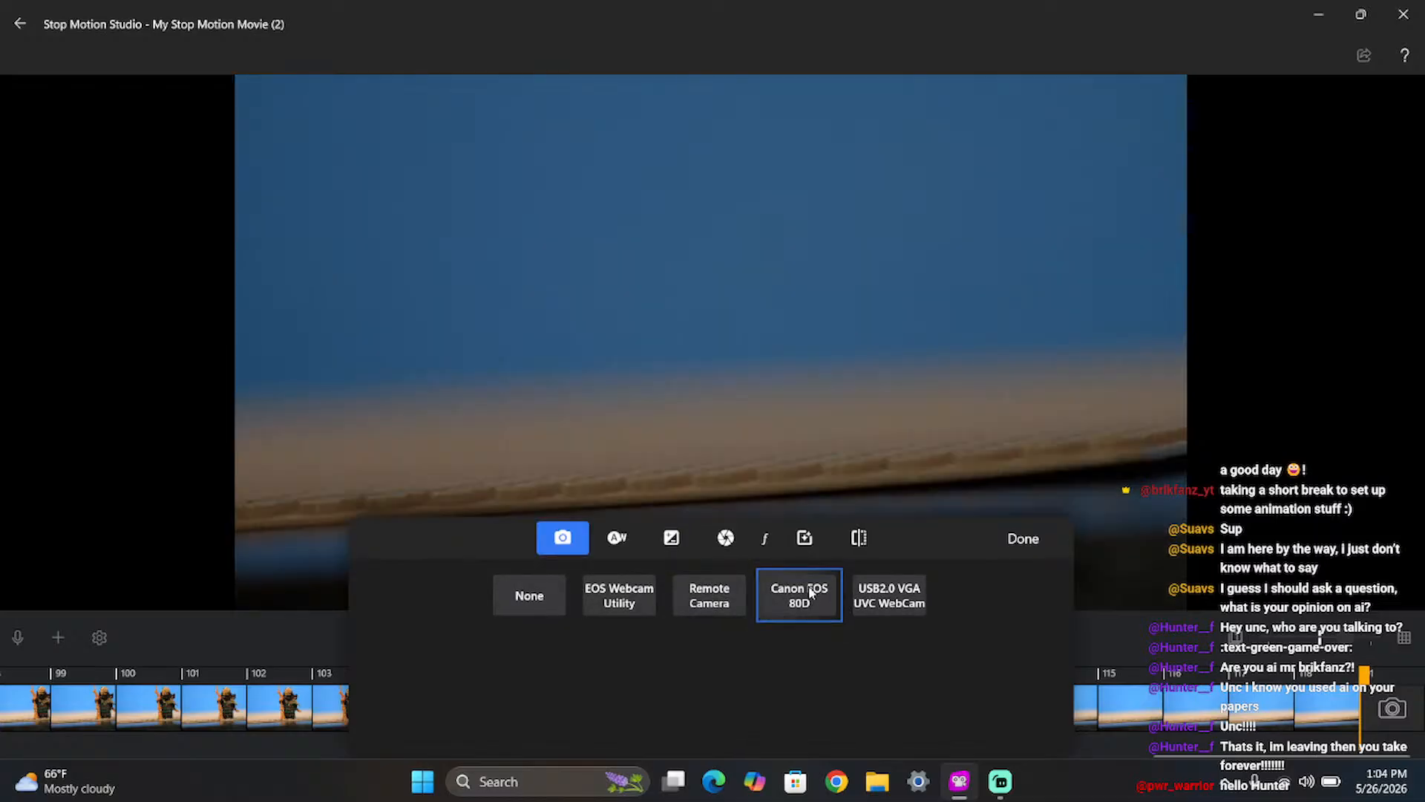
pyautogui.click(999, 540)
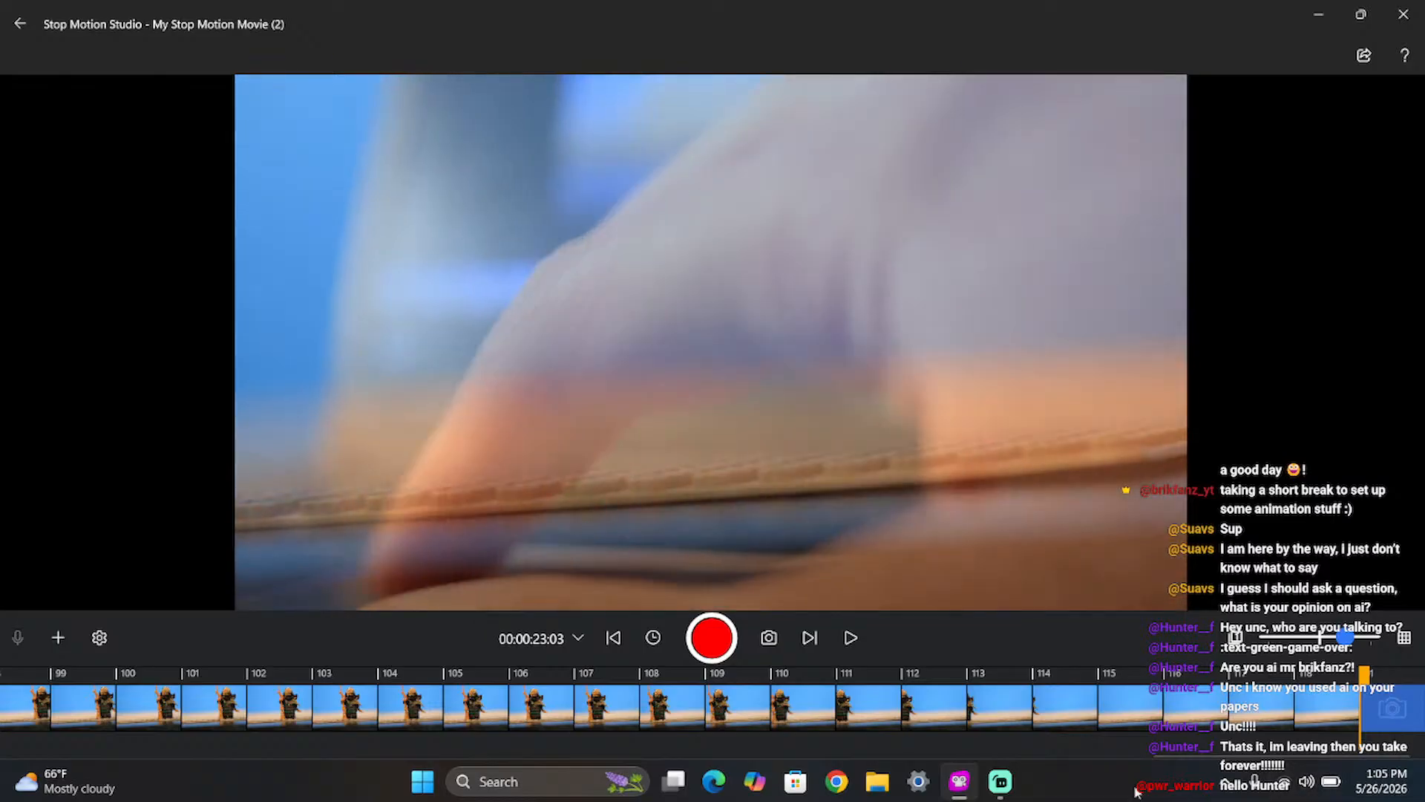
# - Read the livestream chat in Streamlabs Desktop and go back to Stop Motion Studio
pyautogui.click(999, 781)
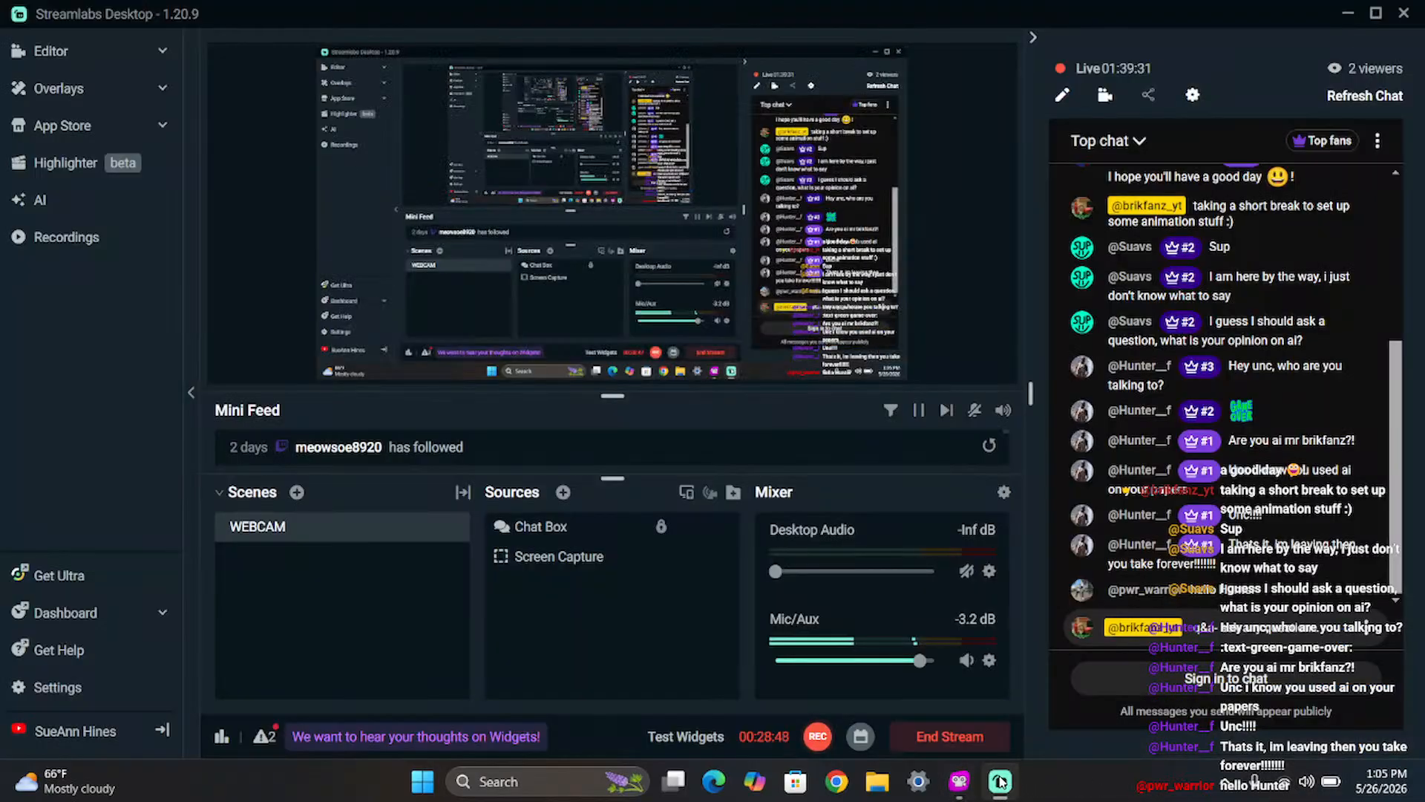
pyautogui.click(960, 782)
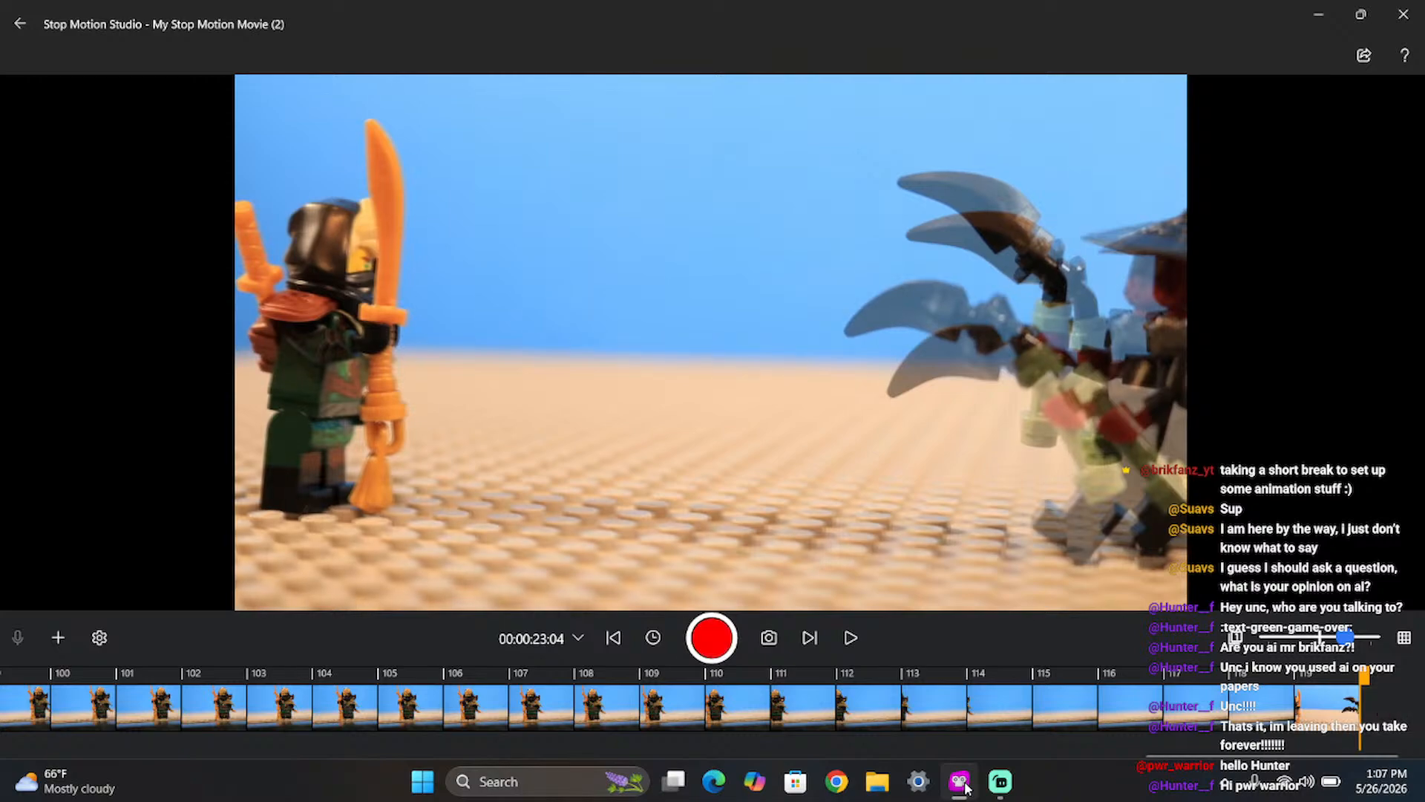
# - Capture frames 120 to 124, walking the straw-hat warrior with twin curved blades in from the right edge of the shot
pyautogui.press('Return')
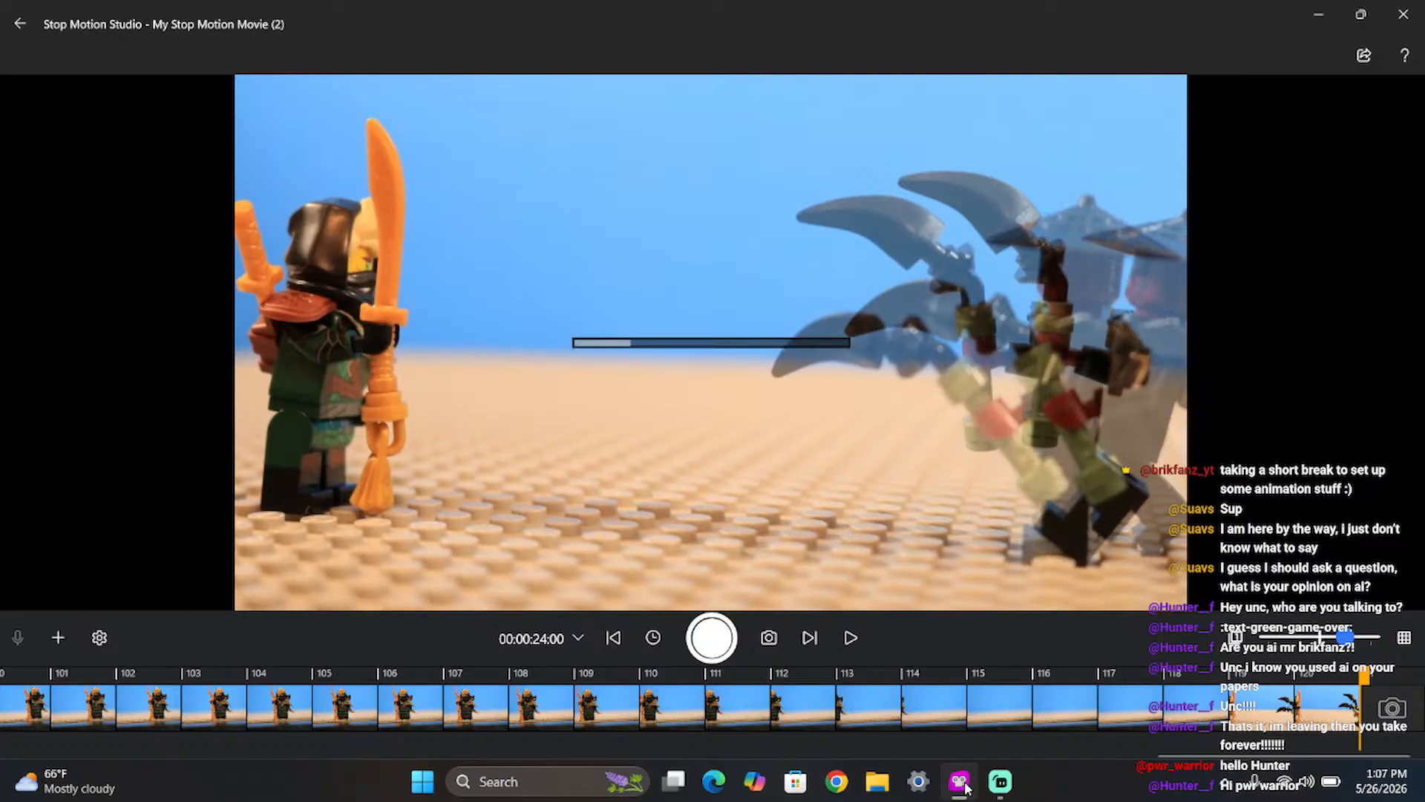
pyautogui.press('space')
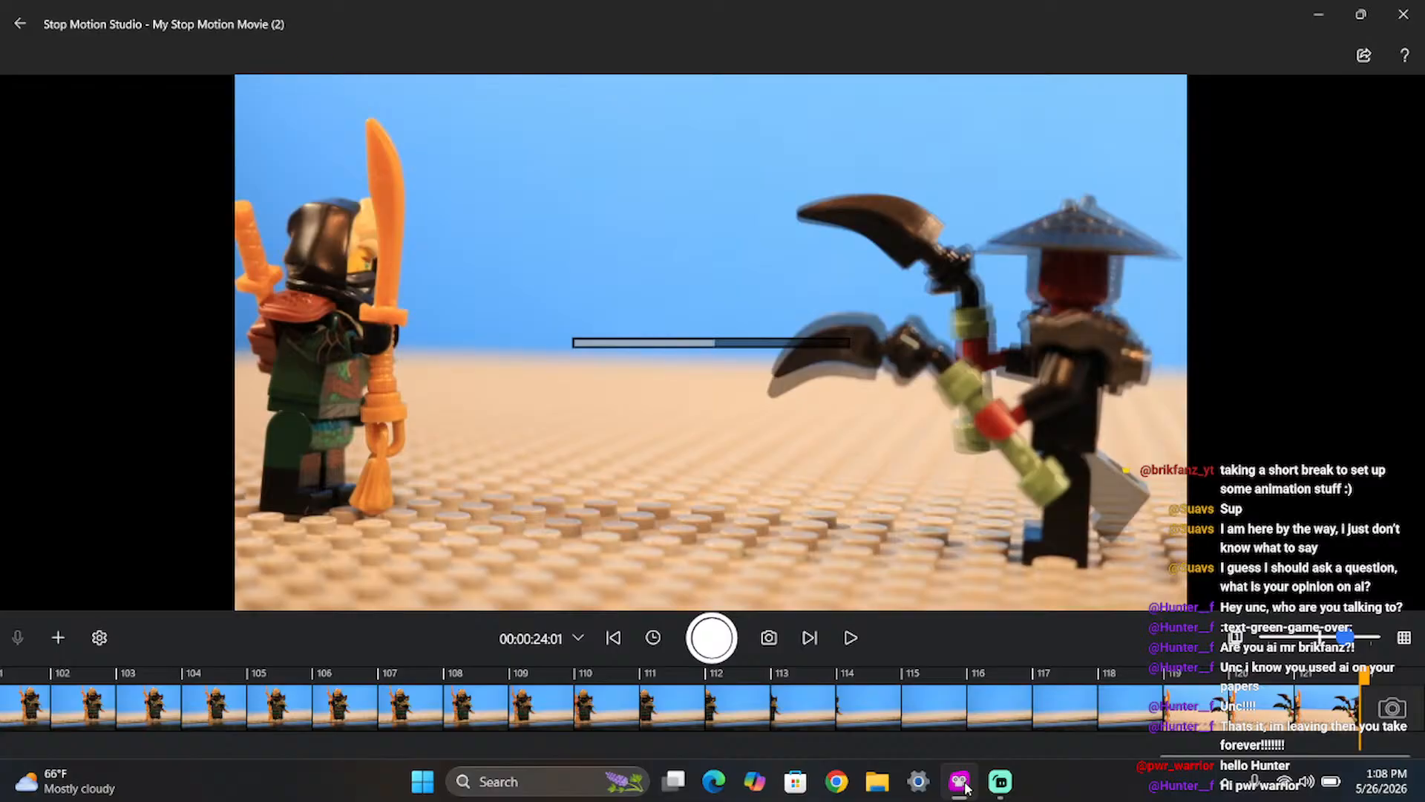
pyautogui.press('Return')
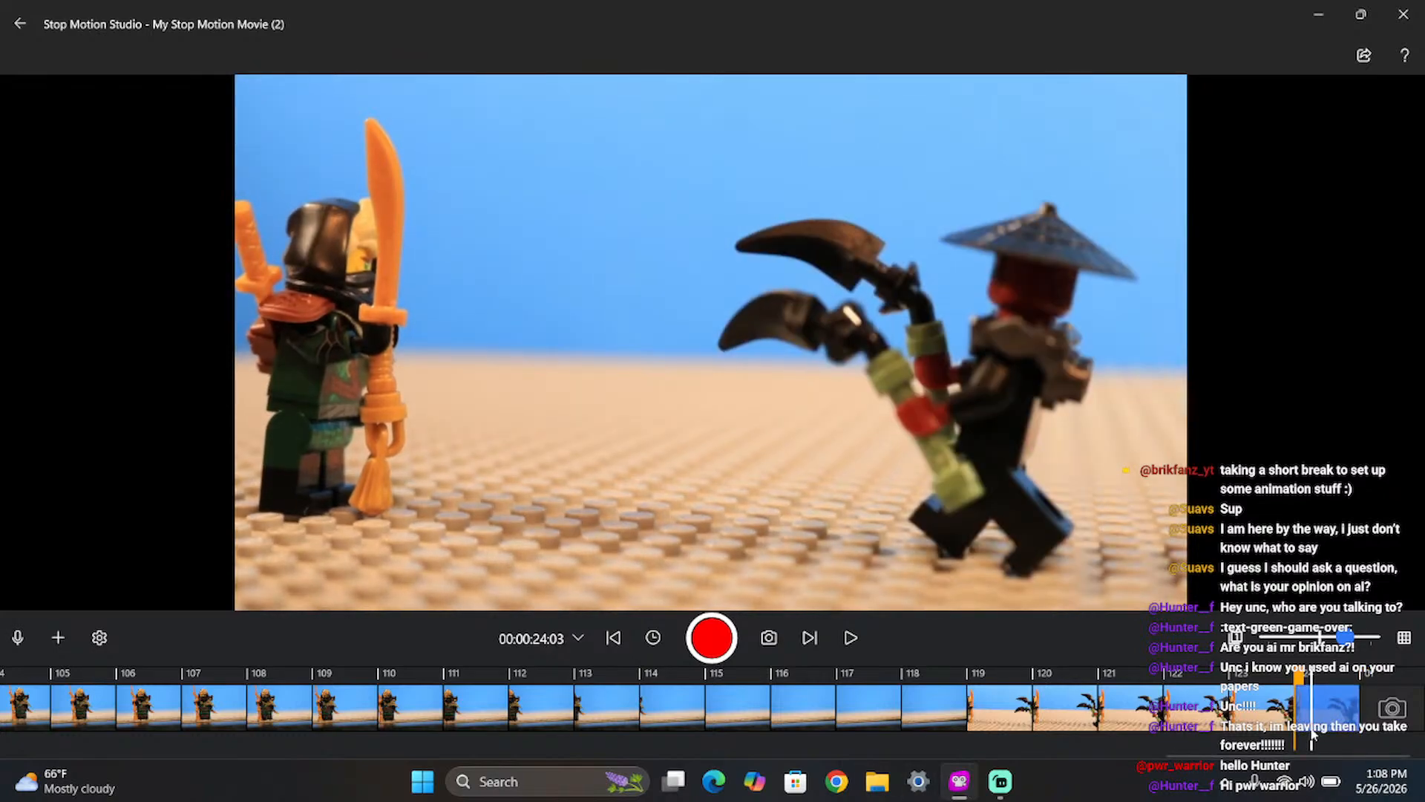
# - Delete frame 124 and retake it with the onion-skin overlay turned off, restoring the overlay for the following poses
pyautogui.press('Delete')
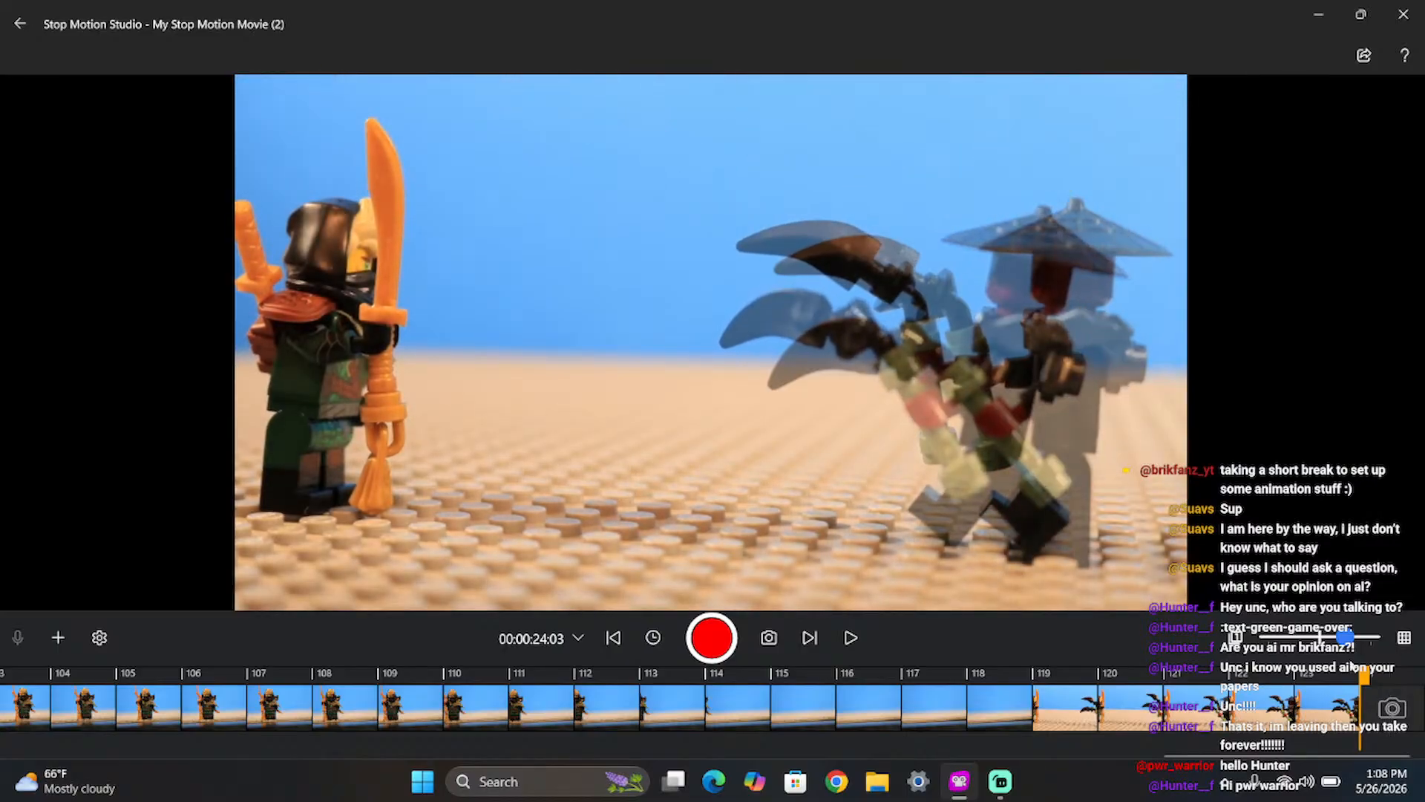
pyautogui.moveTo(1357, 629); pyautogui.dragTo(1379, 637)
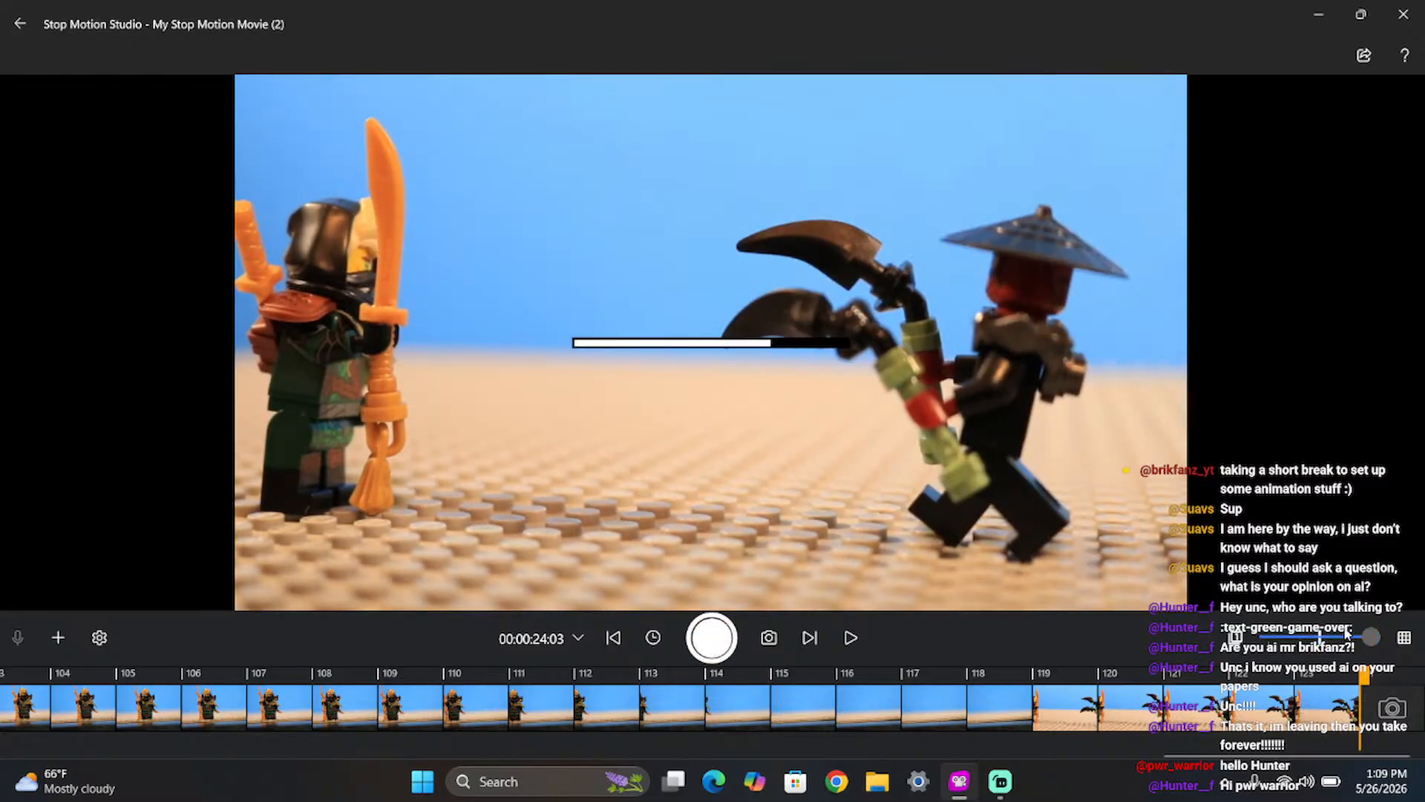
pyautogui.click(1346, 633)
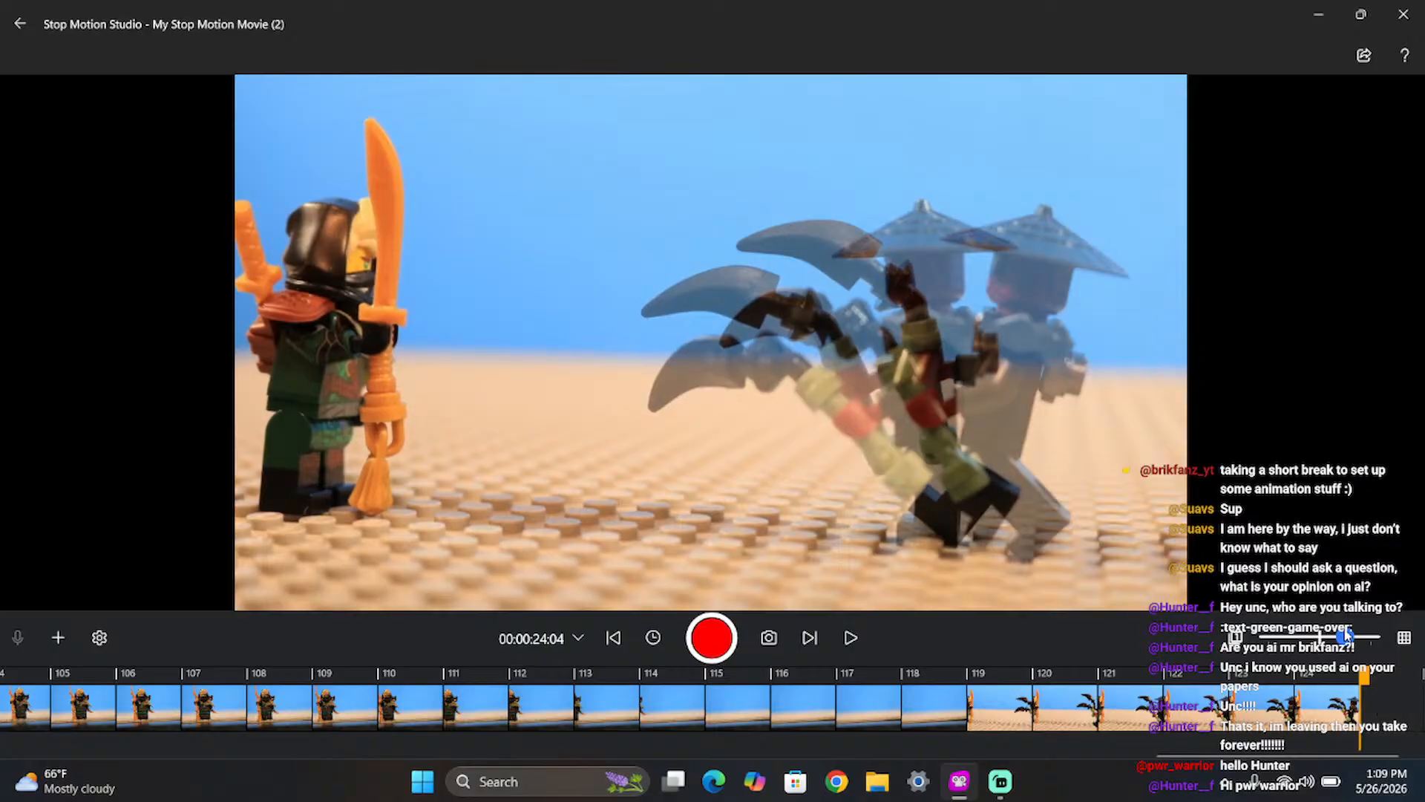
# - Capture frames 125 to 137, running the straw-hat warrior forward and raising him on supports to leap at the green warrior
pyautogui.press('Return')
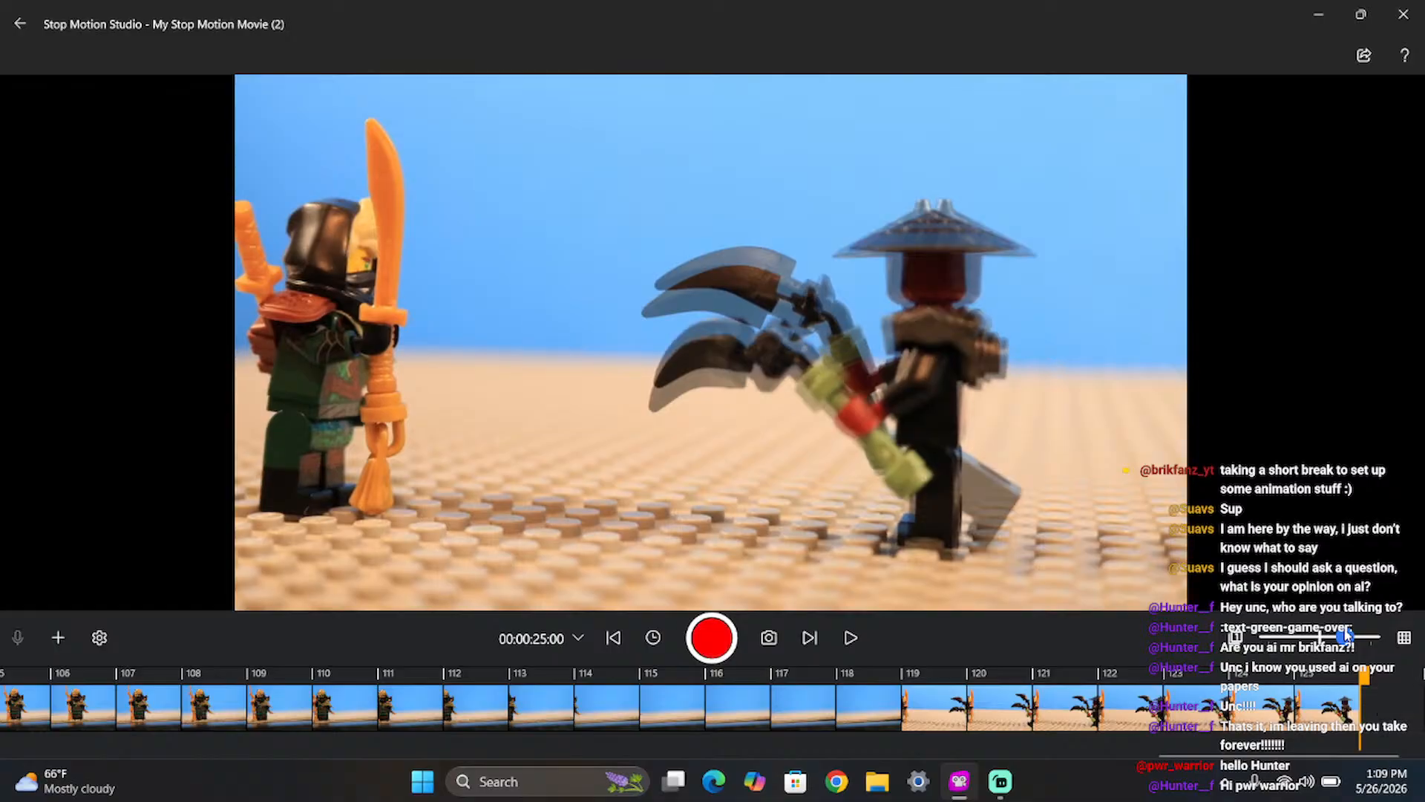
pyautogui.press('Return')
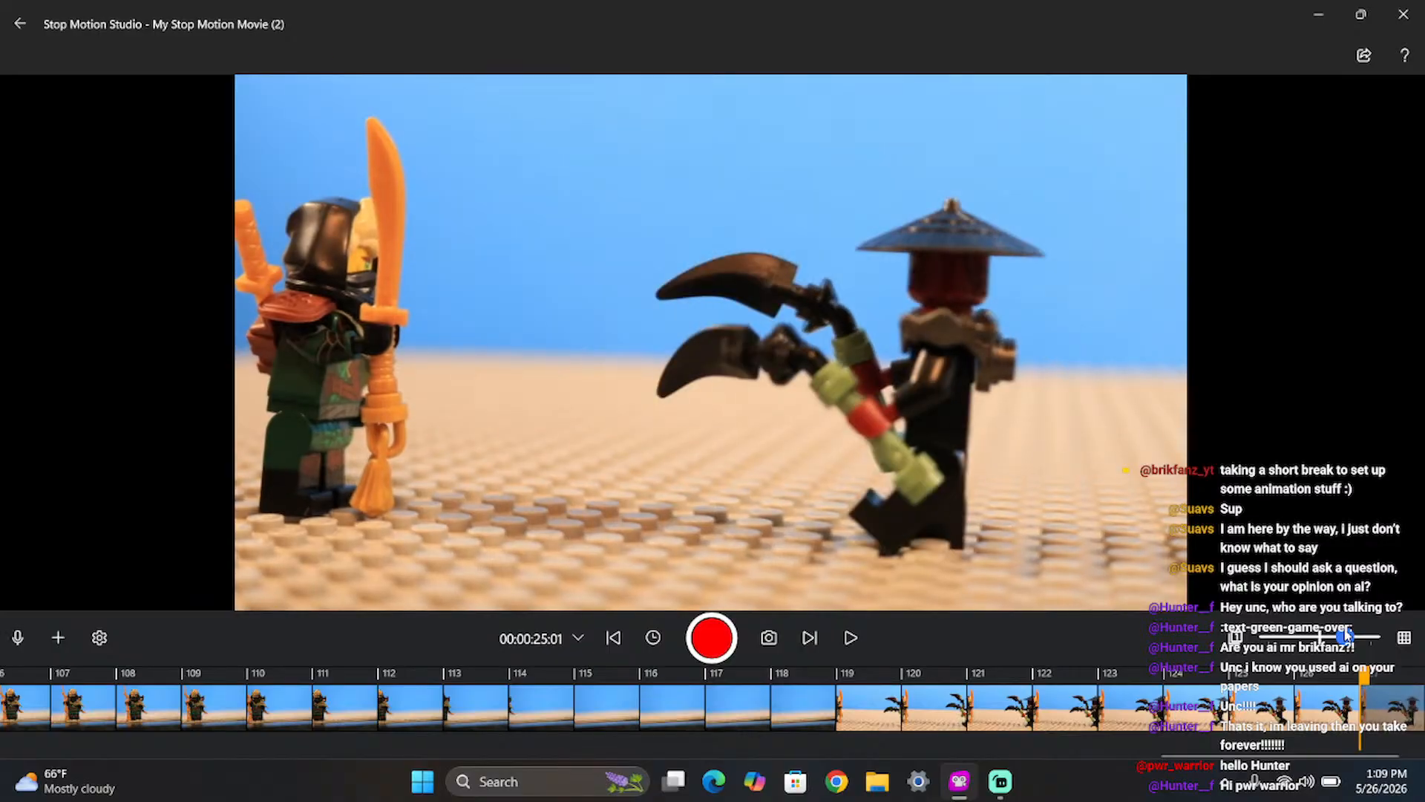
pyautogui.press('space')
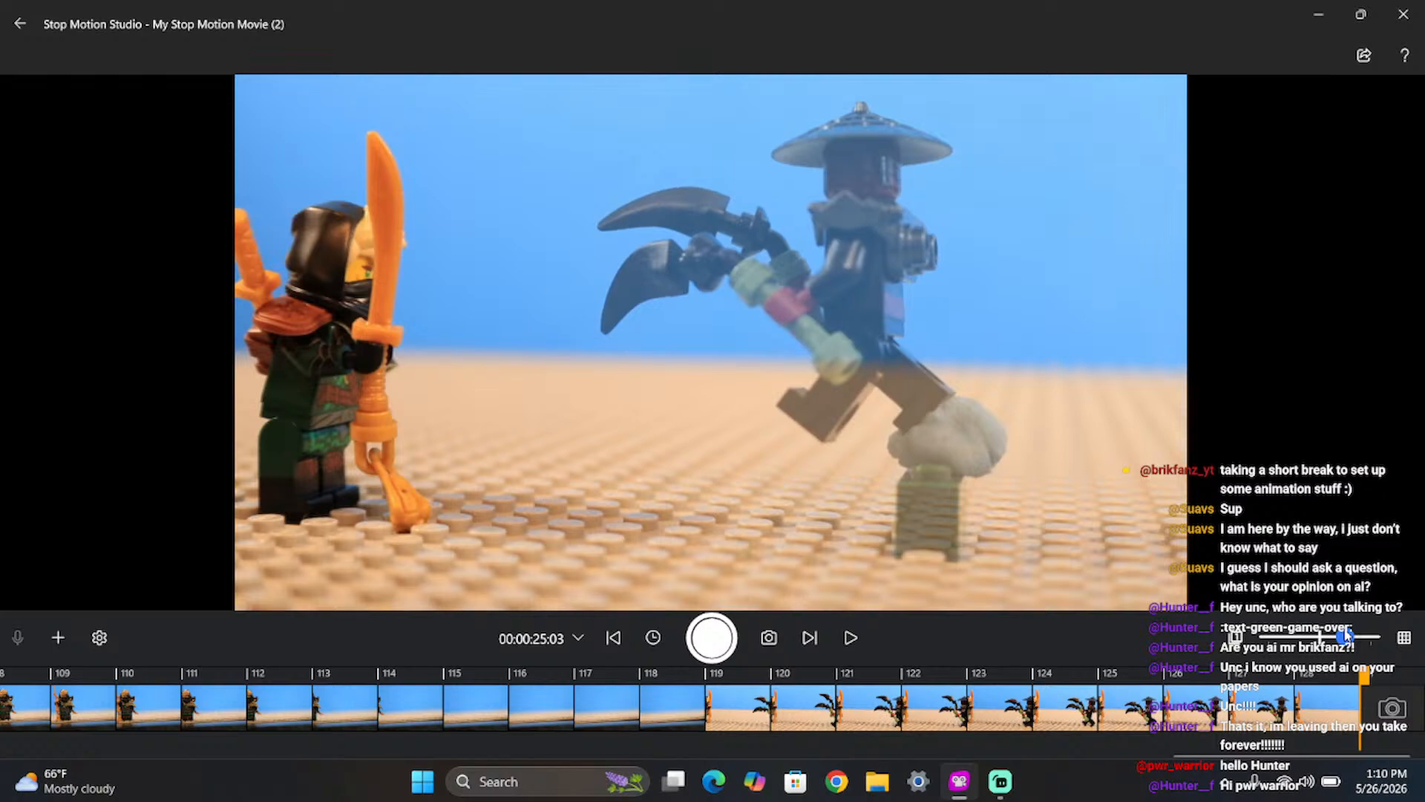
pyautogui.press('Return')
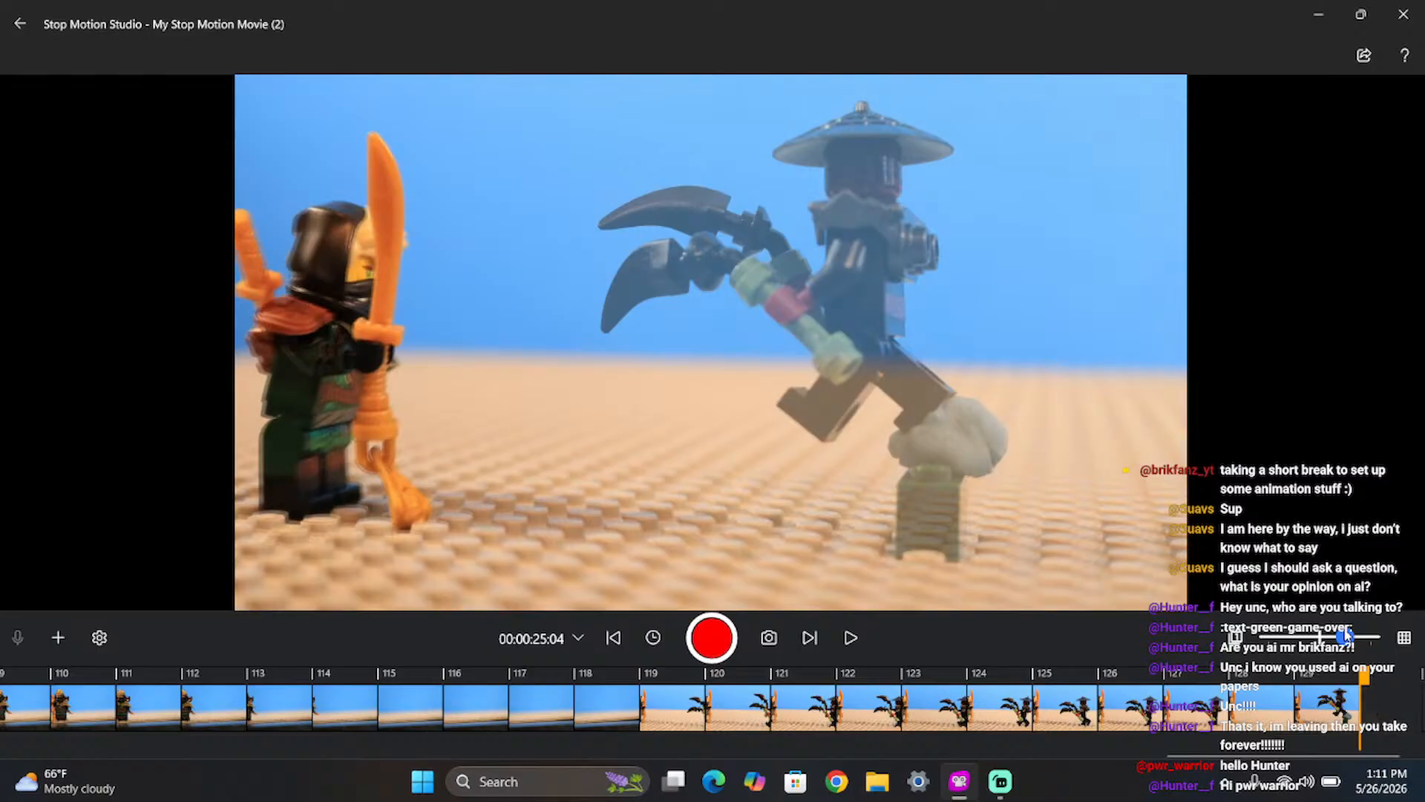
pyautogui.press('Return')
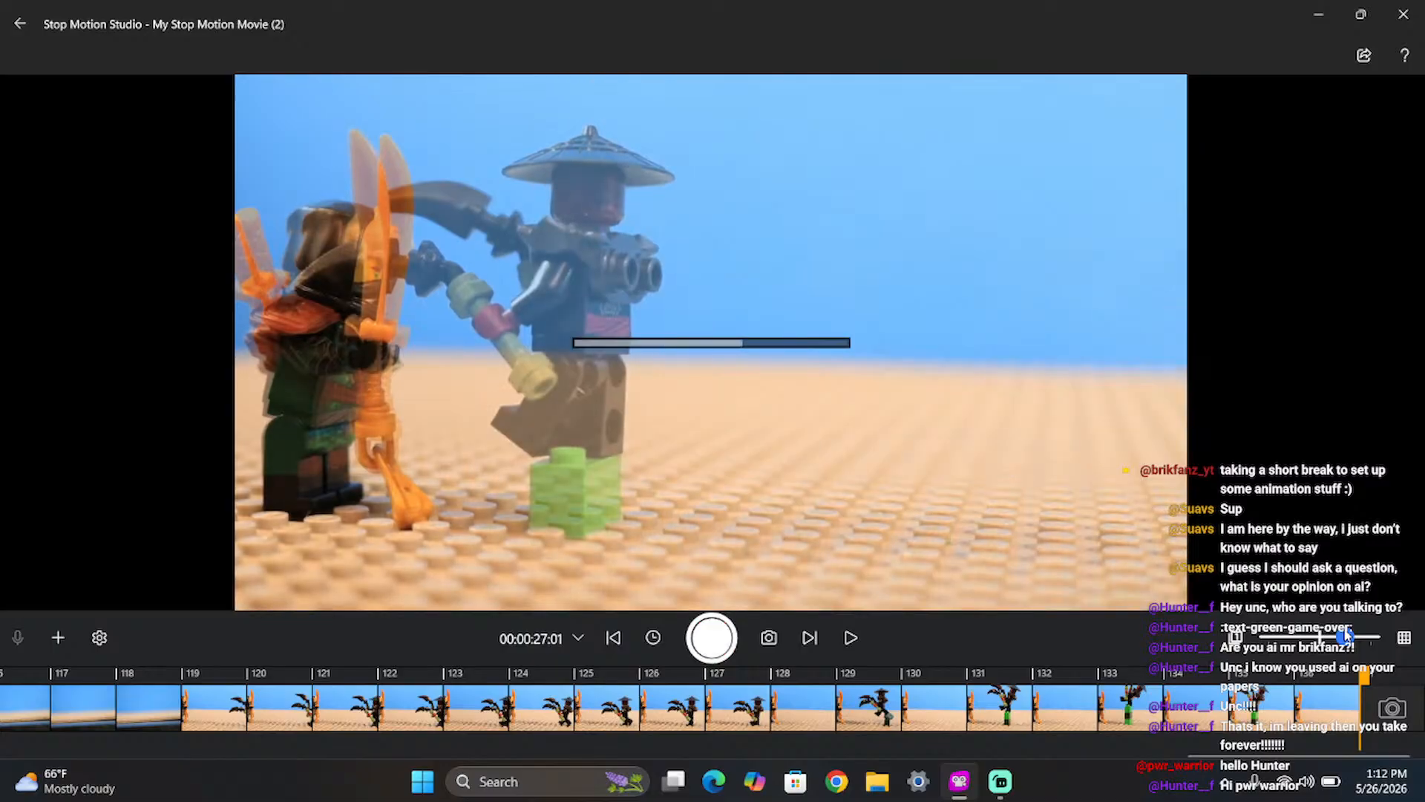
pyautogui.press('space')
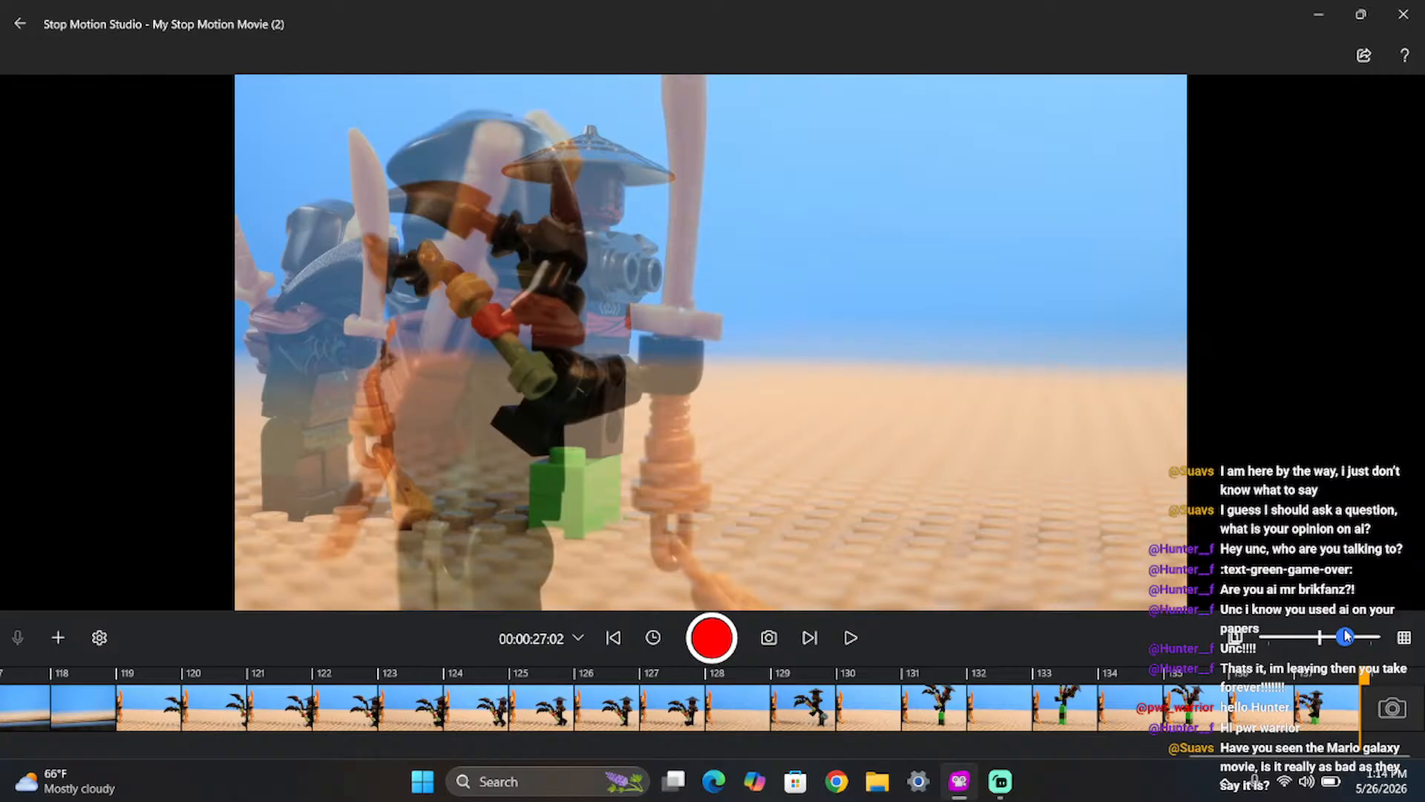
# - Capture frames 138 to 144 in the close-up behind the green warrior, landing the straw-hat warrior and bringing their blades together
pyautogui.press('Return')
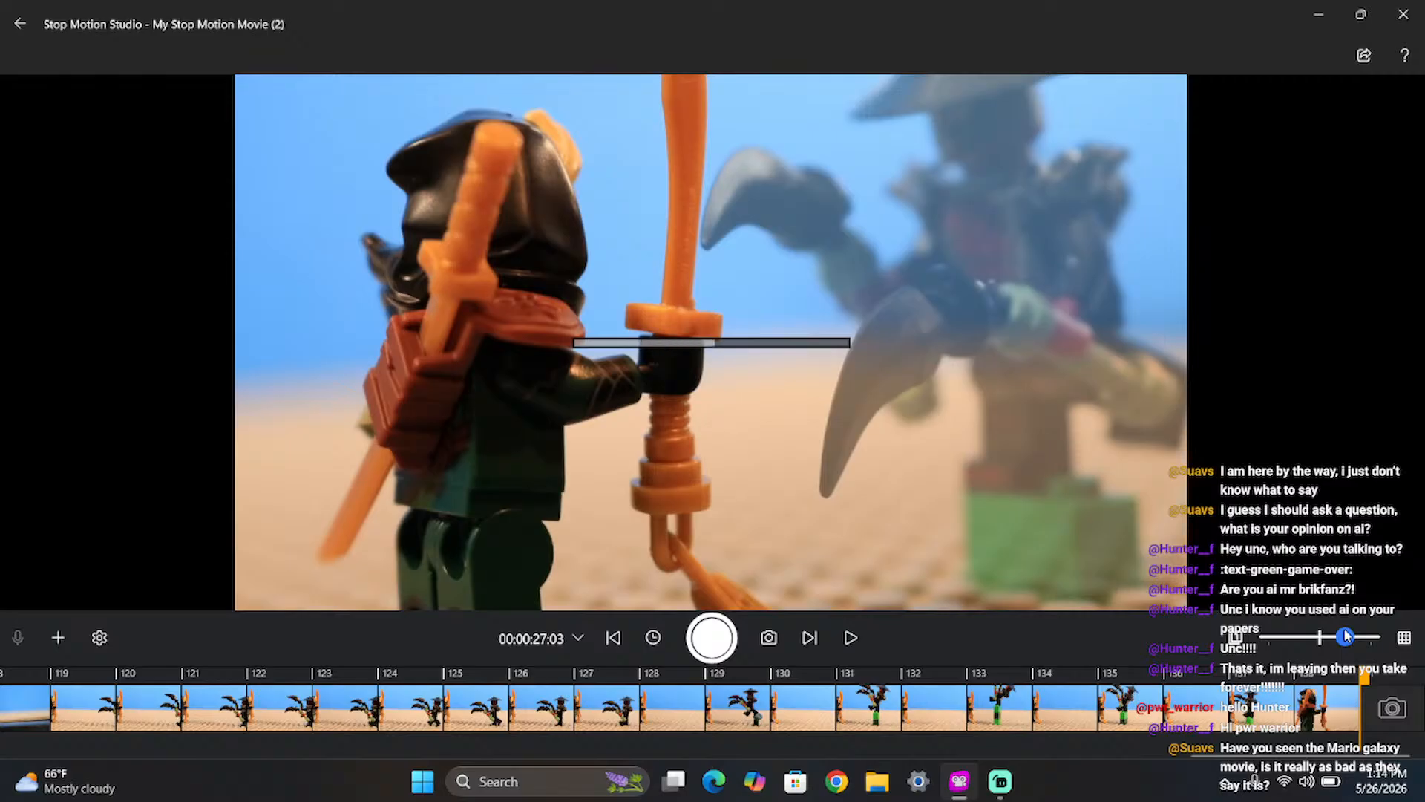
pyautogui.press('space')
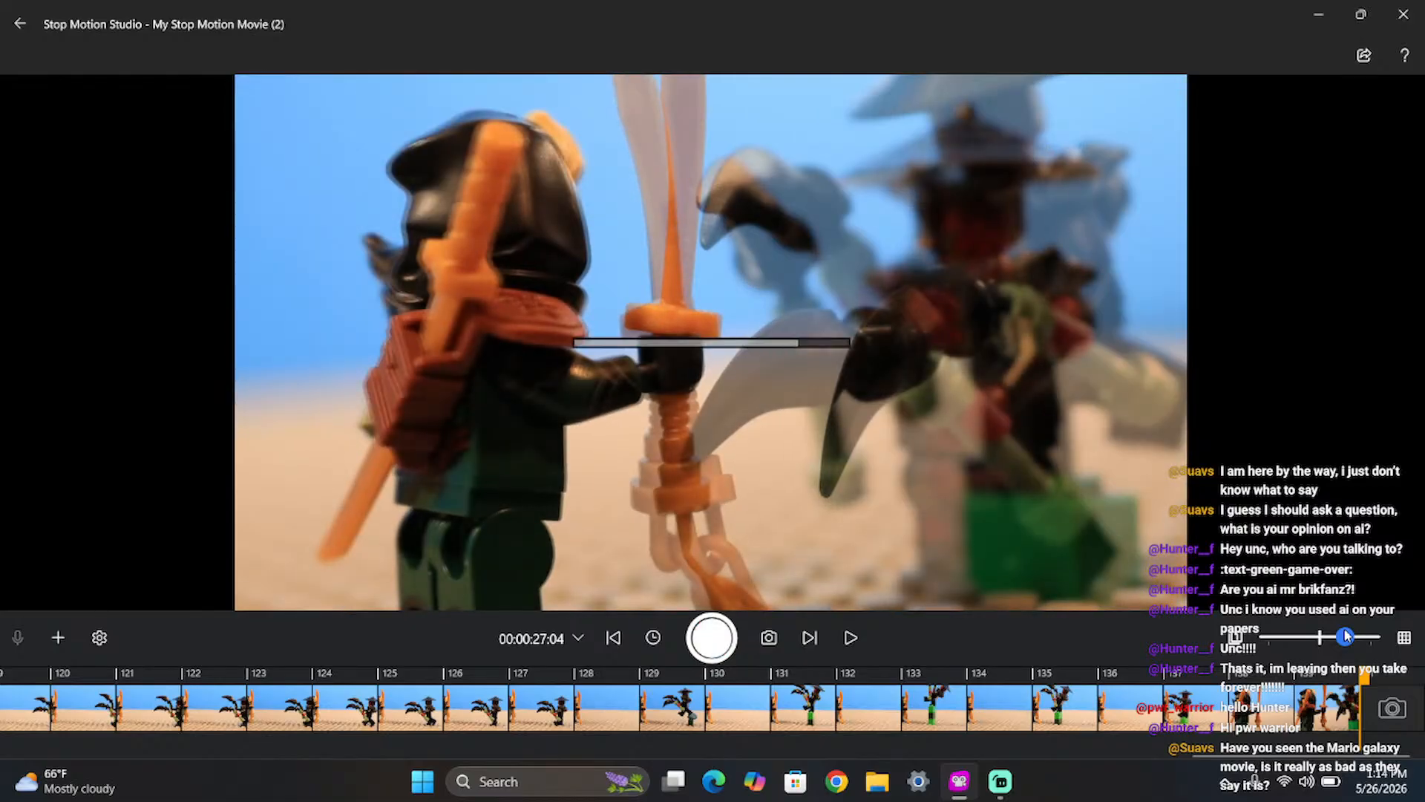
pyautogui.press('Return')
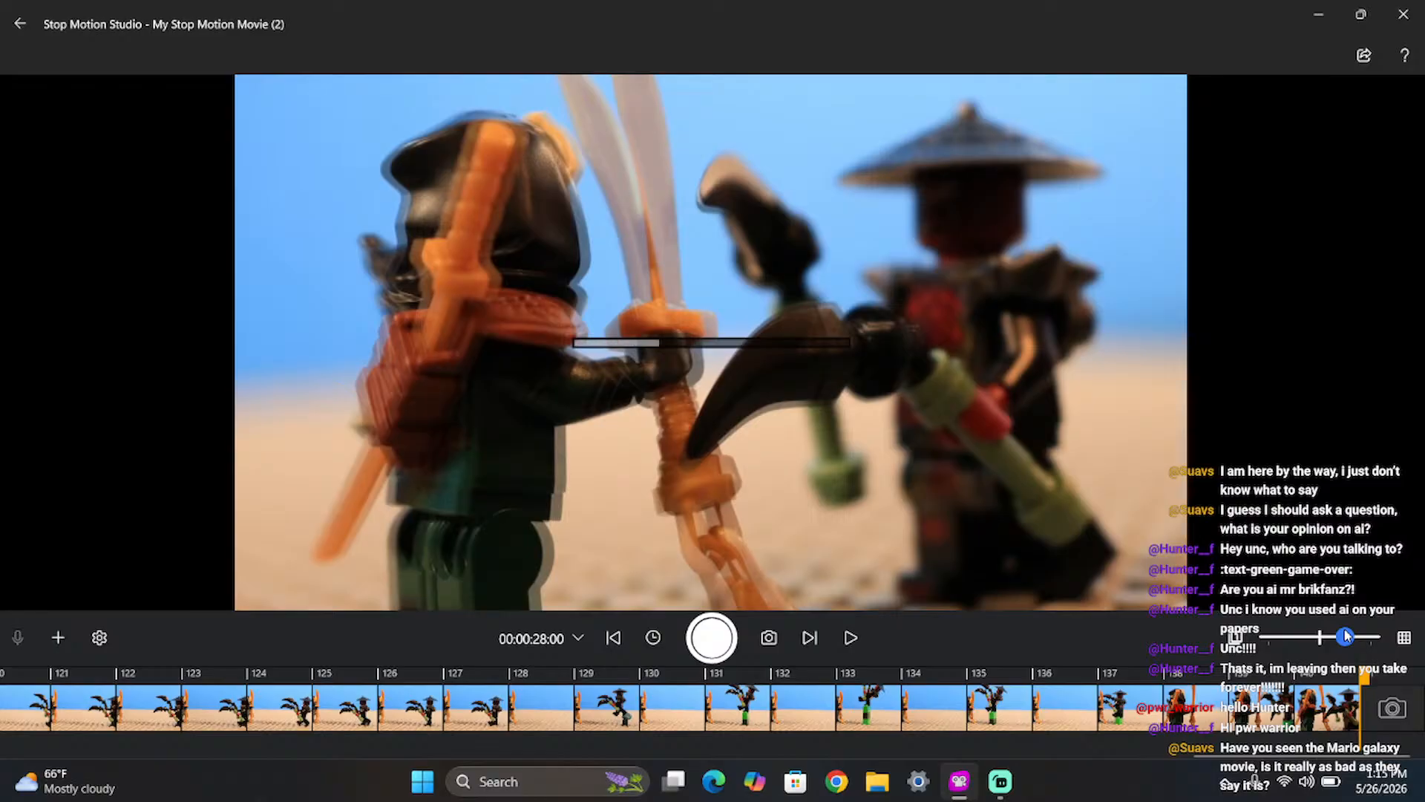
pyautogui.press('Return')
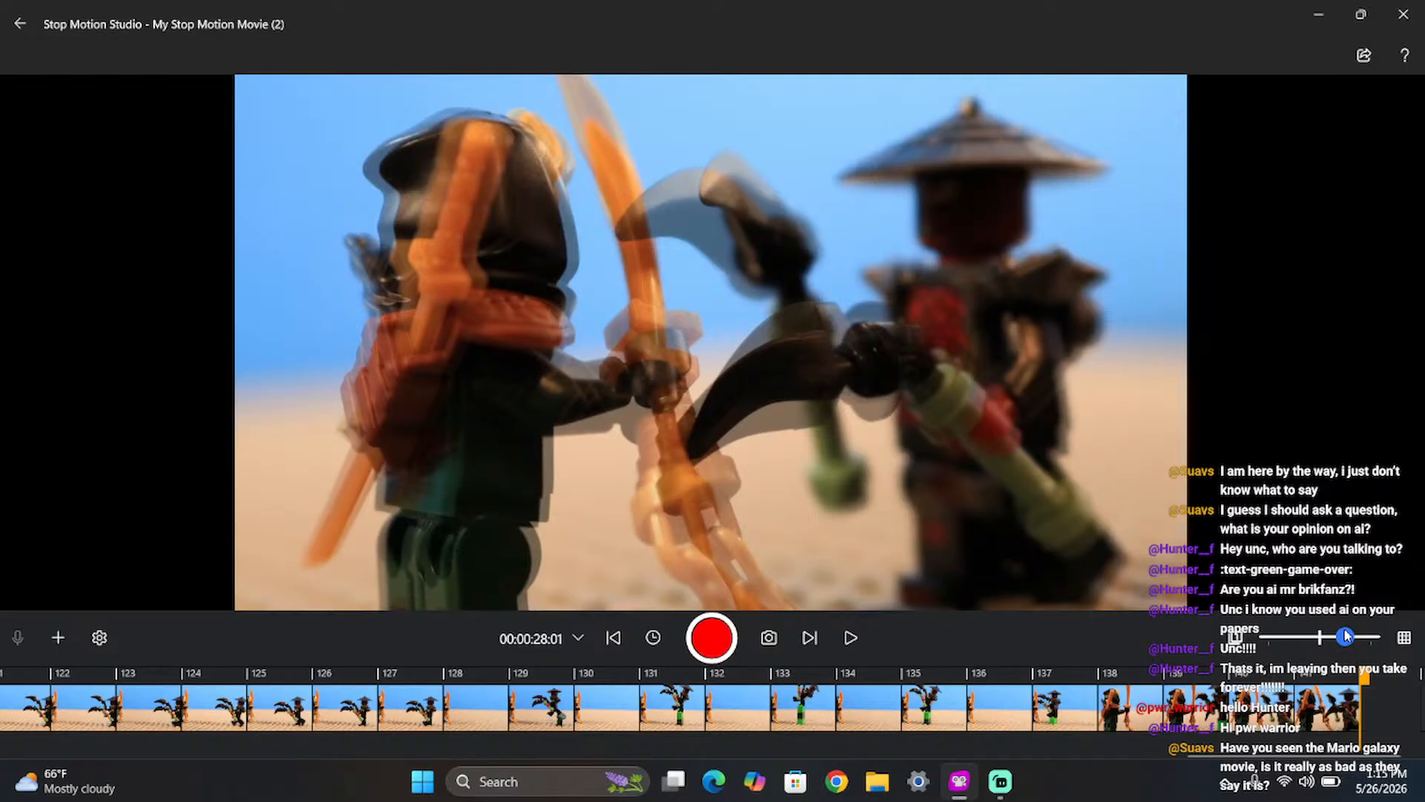
pyautogui.press('Return')
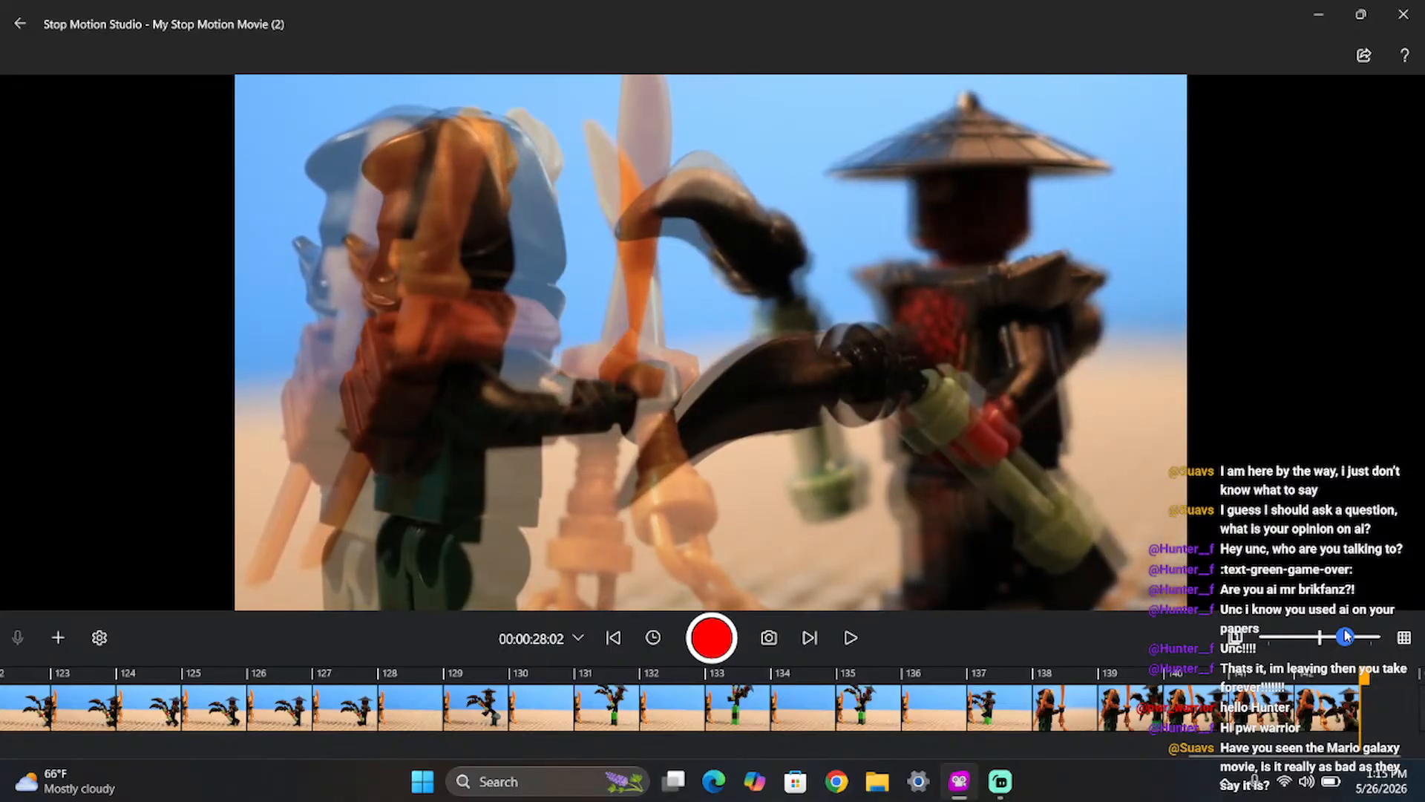
pyautogui.press('space')
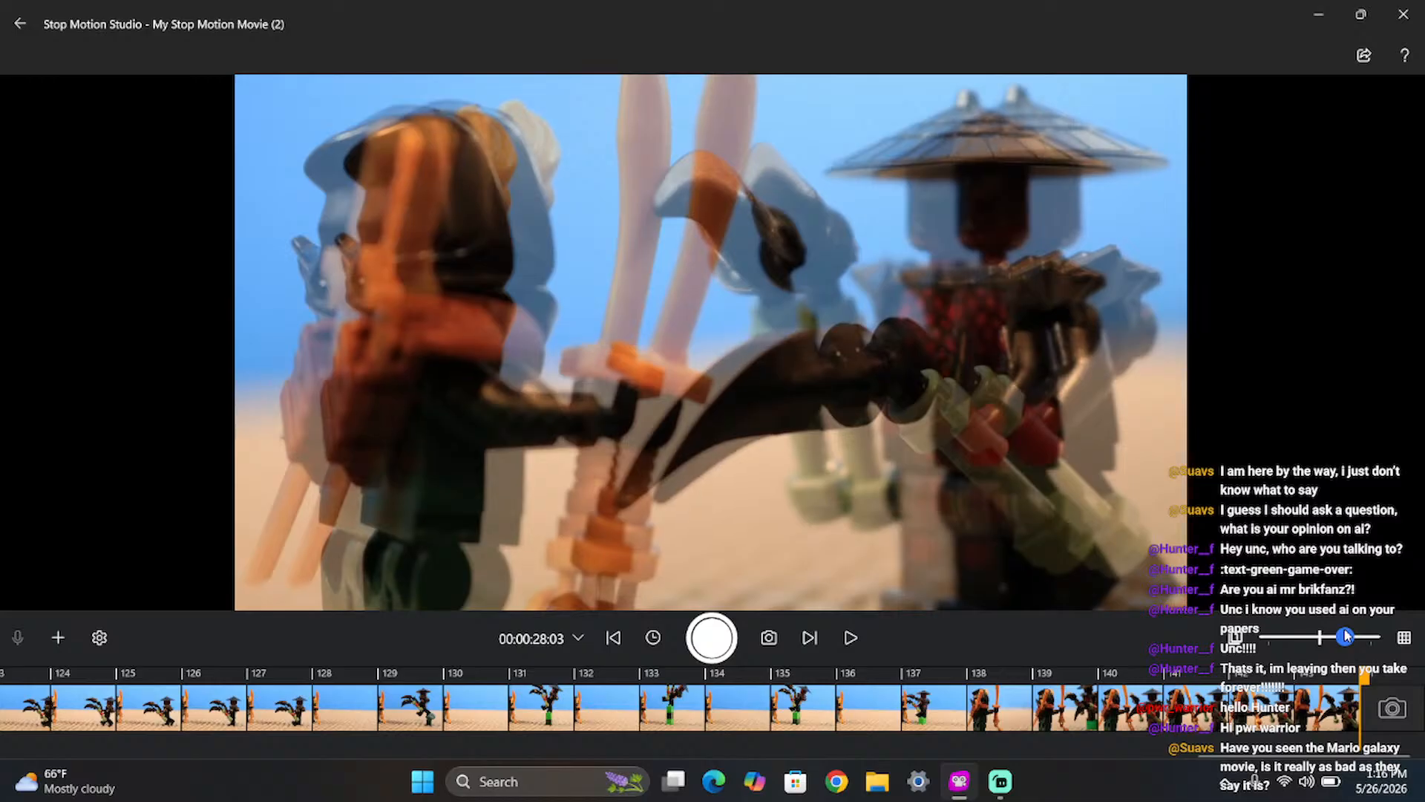
pyautogui.press('space')
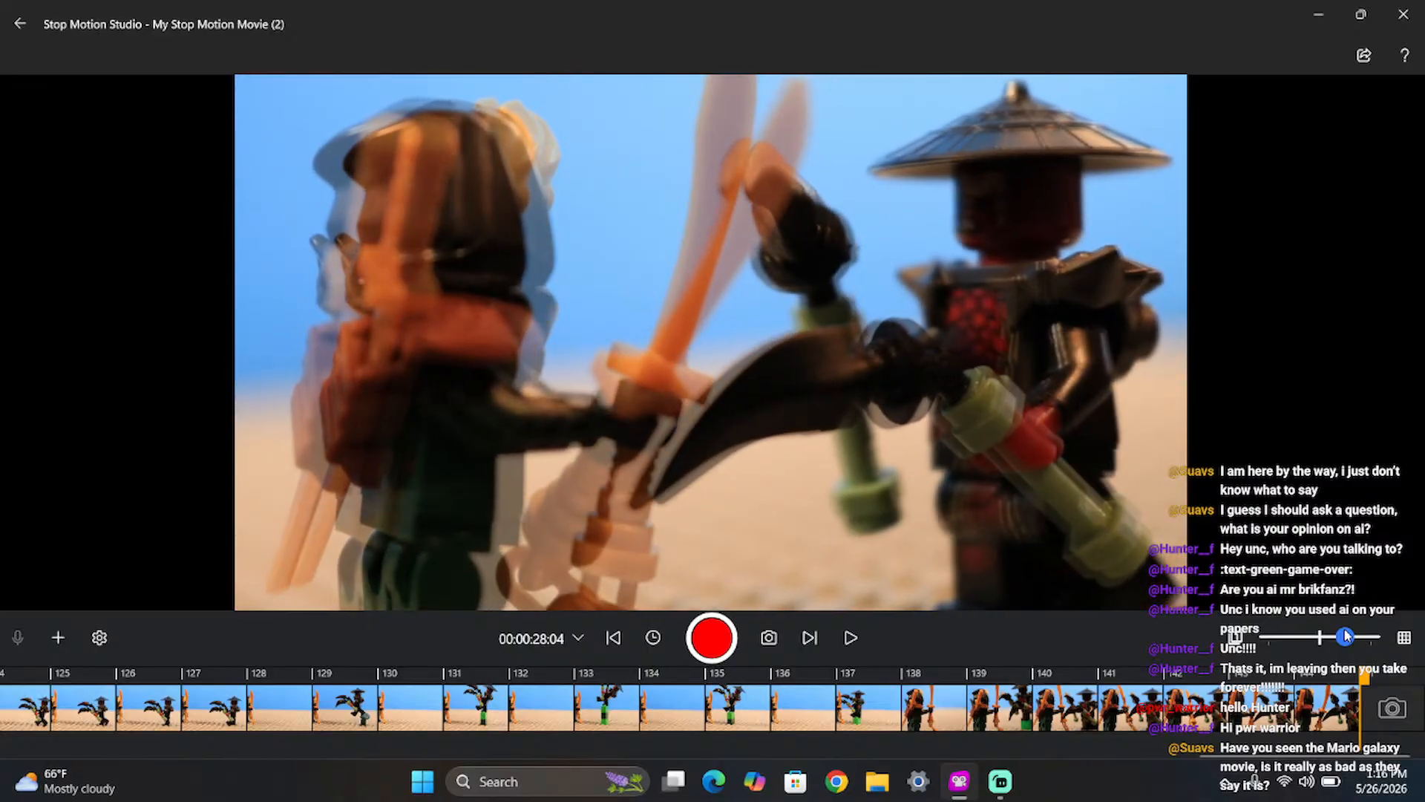
# - Capture frames 145 to 152 in the close-up, making both warriors swing and turn through the exchange of blows
pyautogui.press('space')
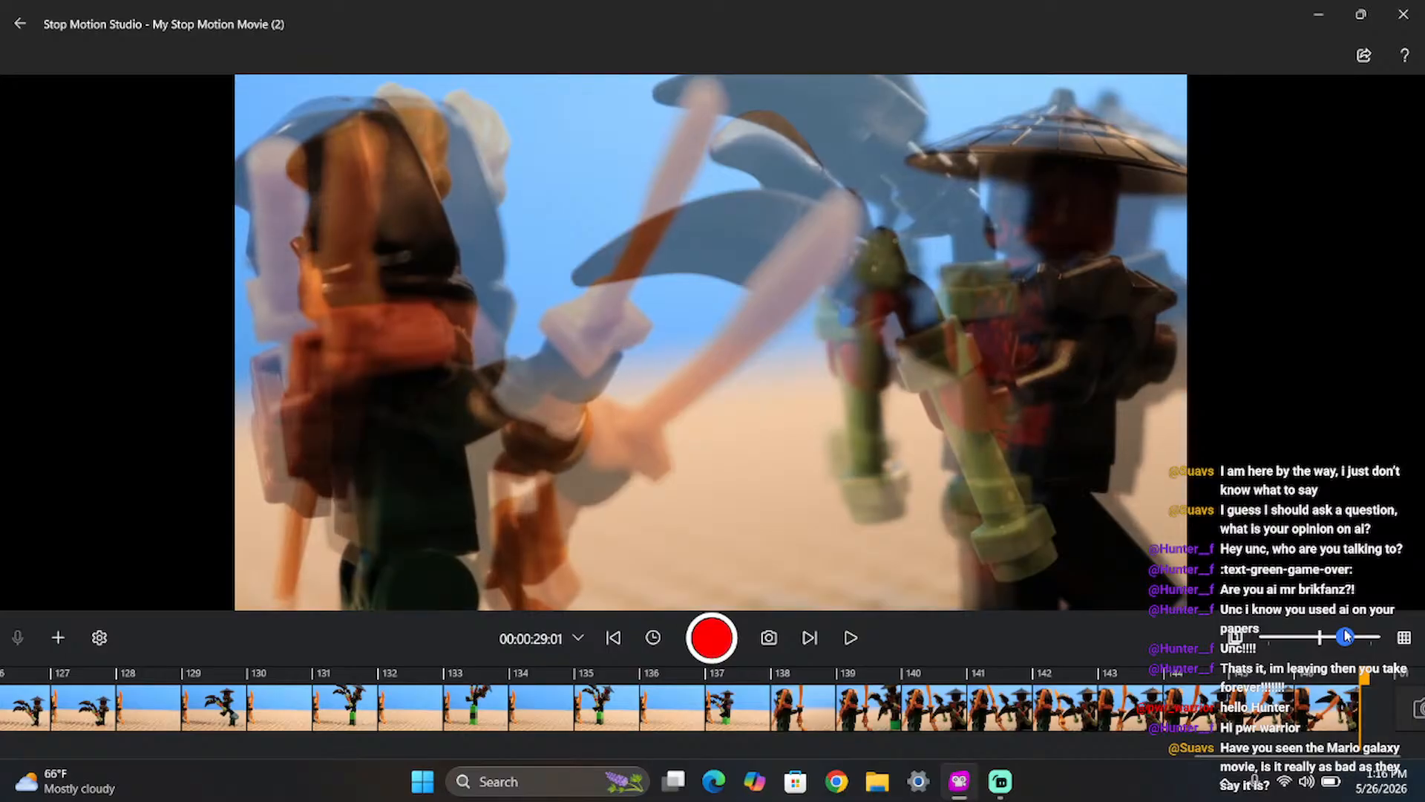
pyautogui.press('Return')
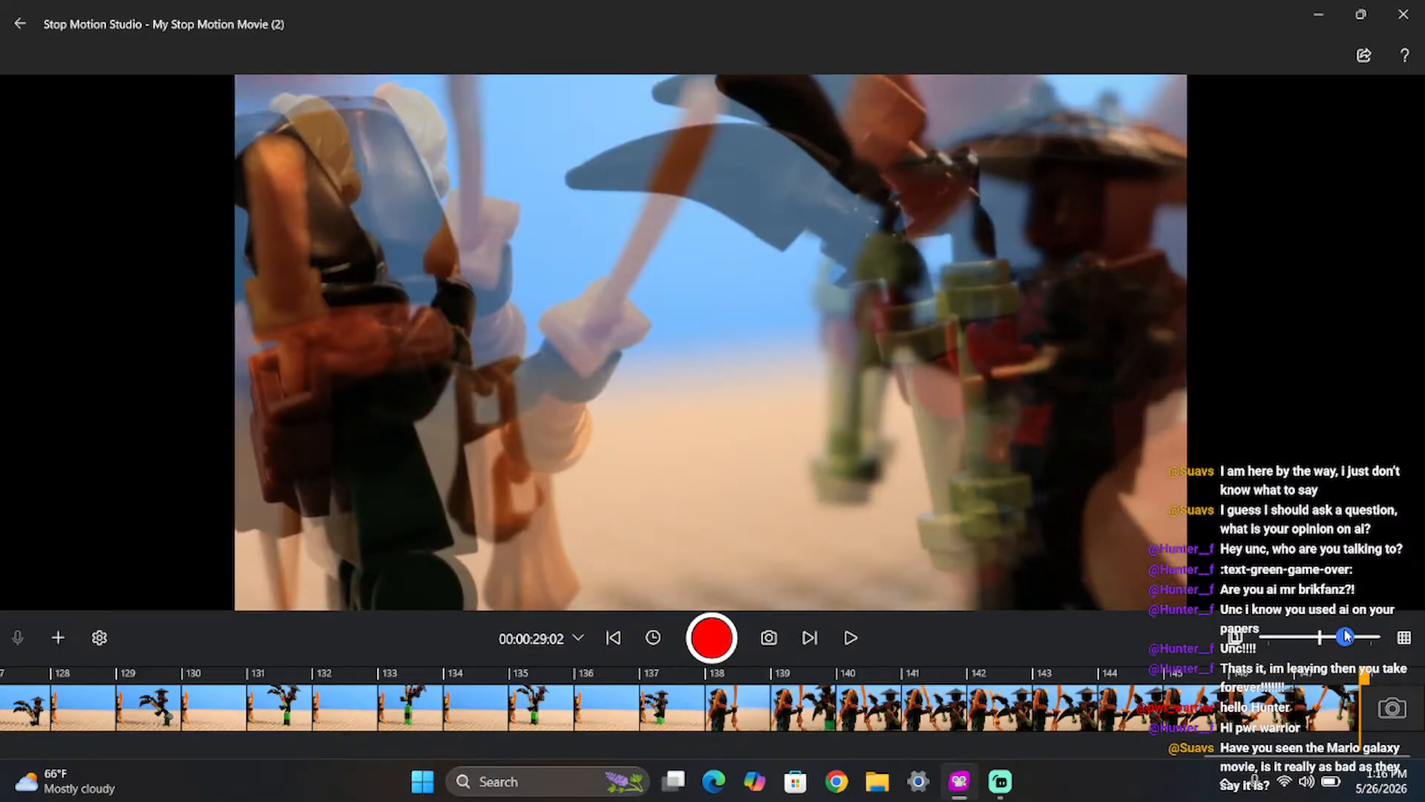
pyautogui.press('space')
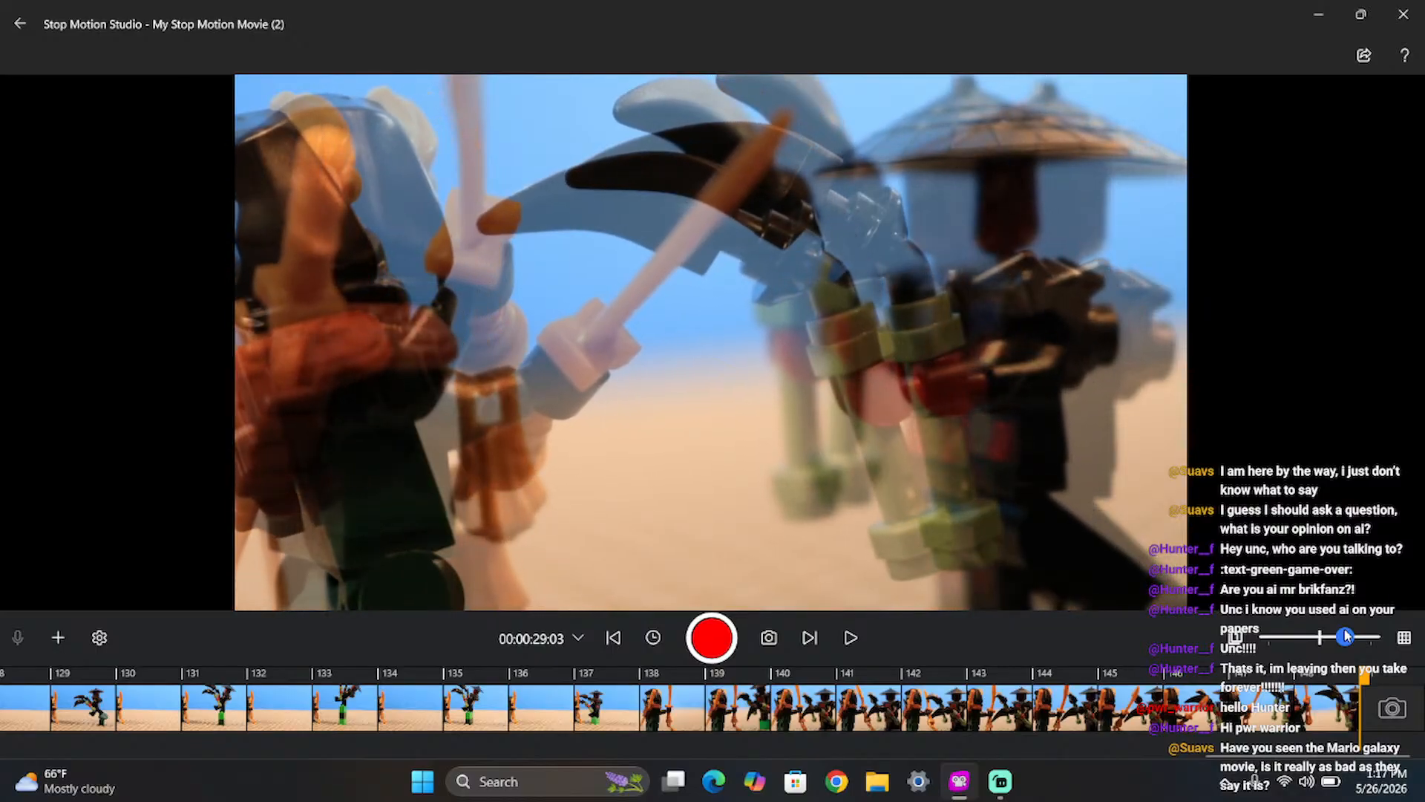
pyautogui.press('space')
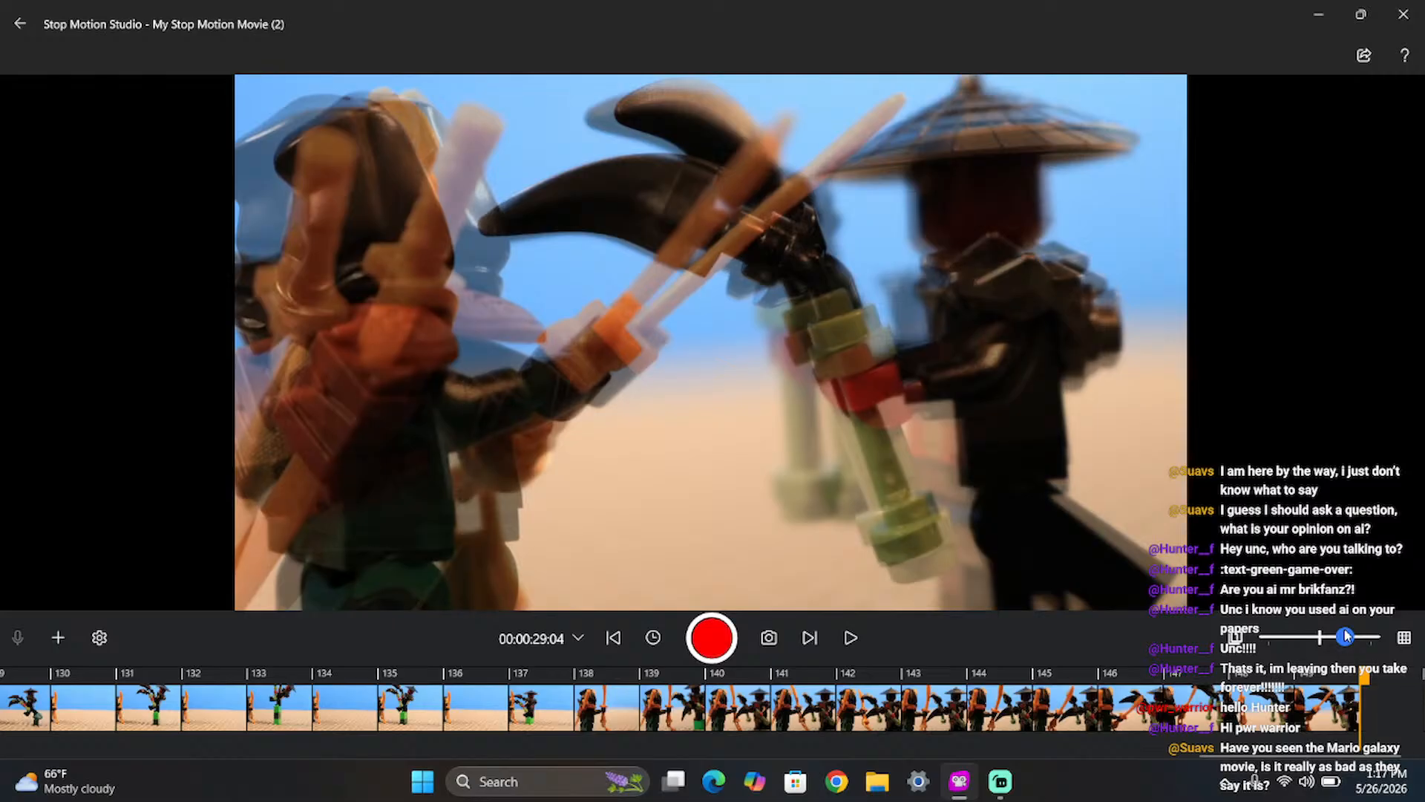
pyautogui.press('Return')
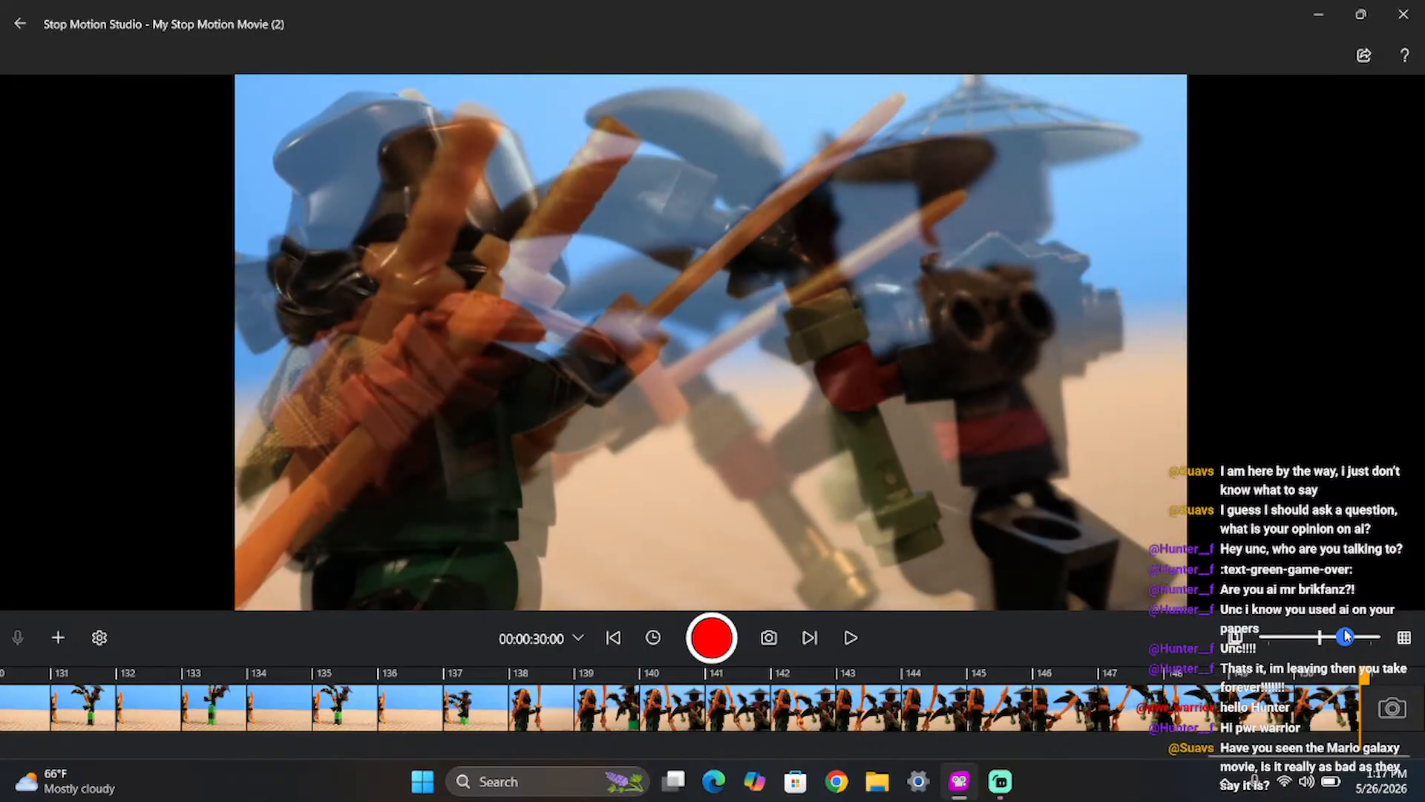
pyautogui.press('space')
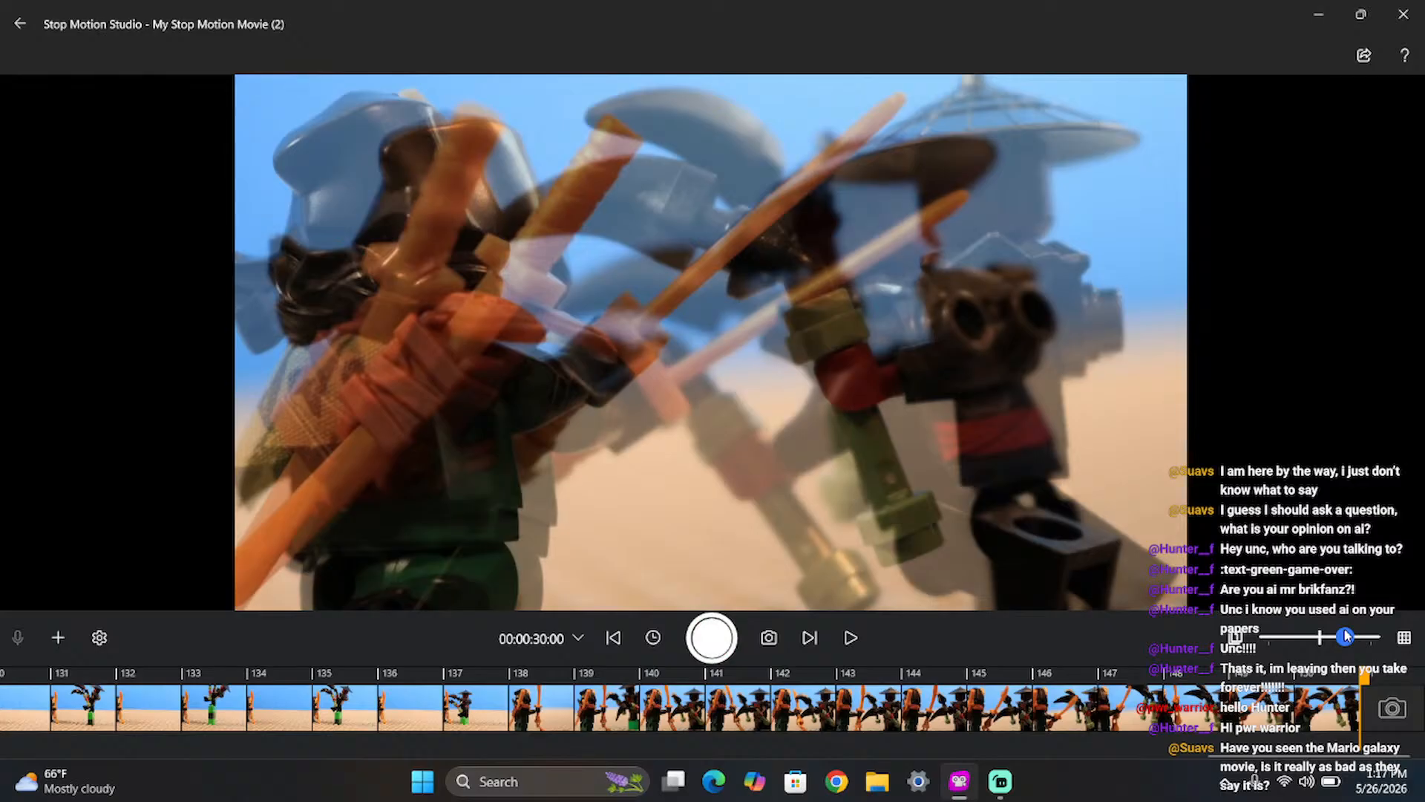
# - Capture frames 153 to 158 from the new angle, tumbling the straw-hat warrior away from the green warrior and turning the onion-skin overlay off before the last
pyautogui.press('space')
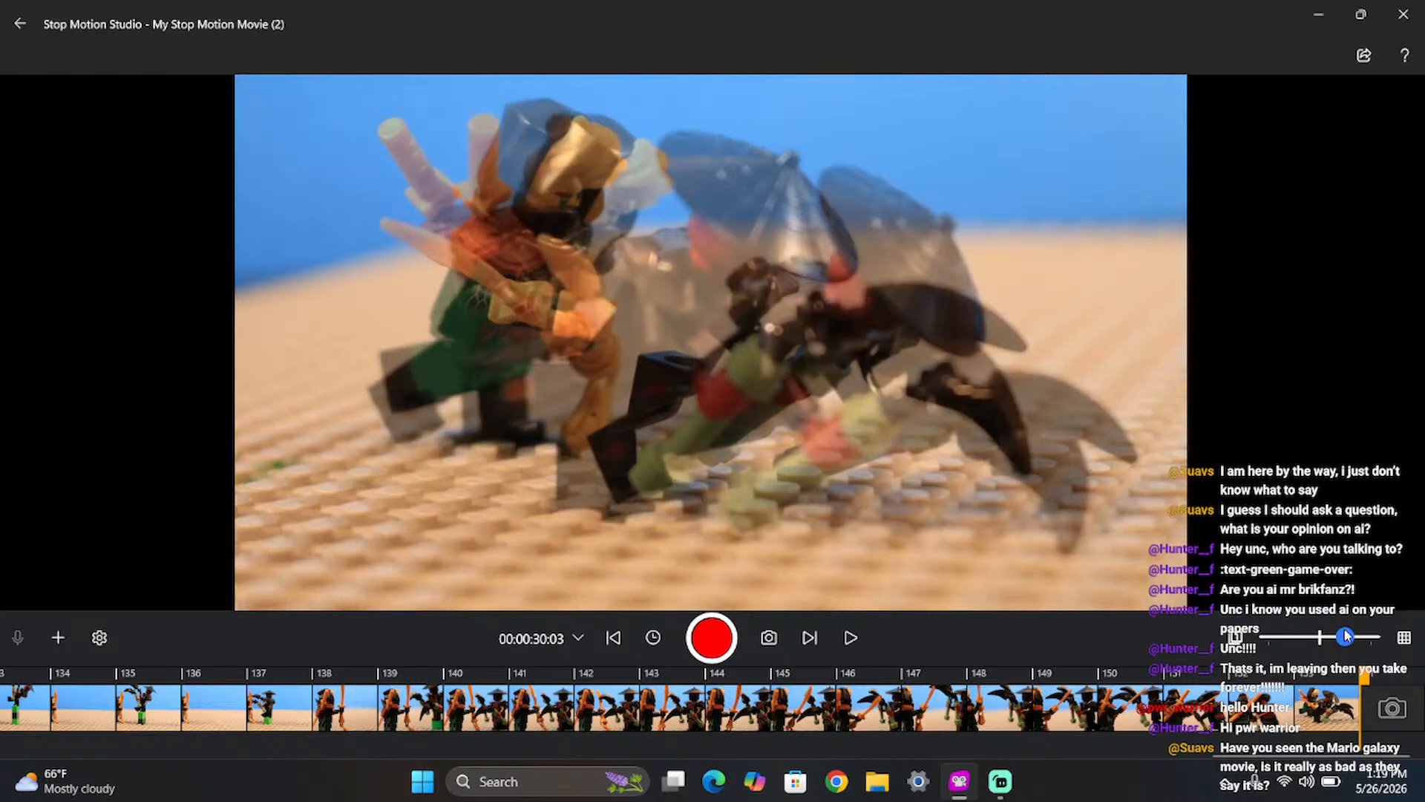
pyautogui.press('Return')
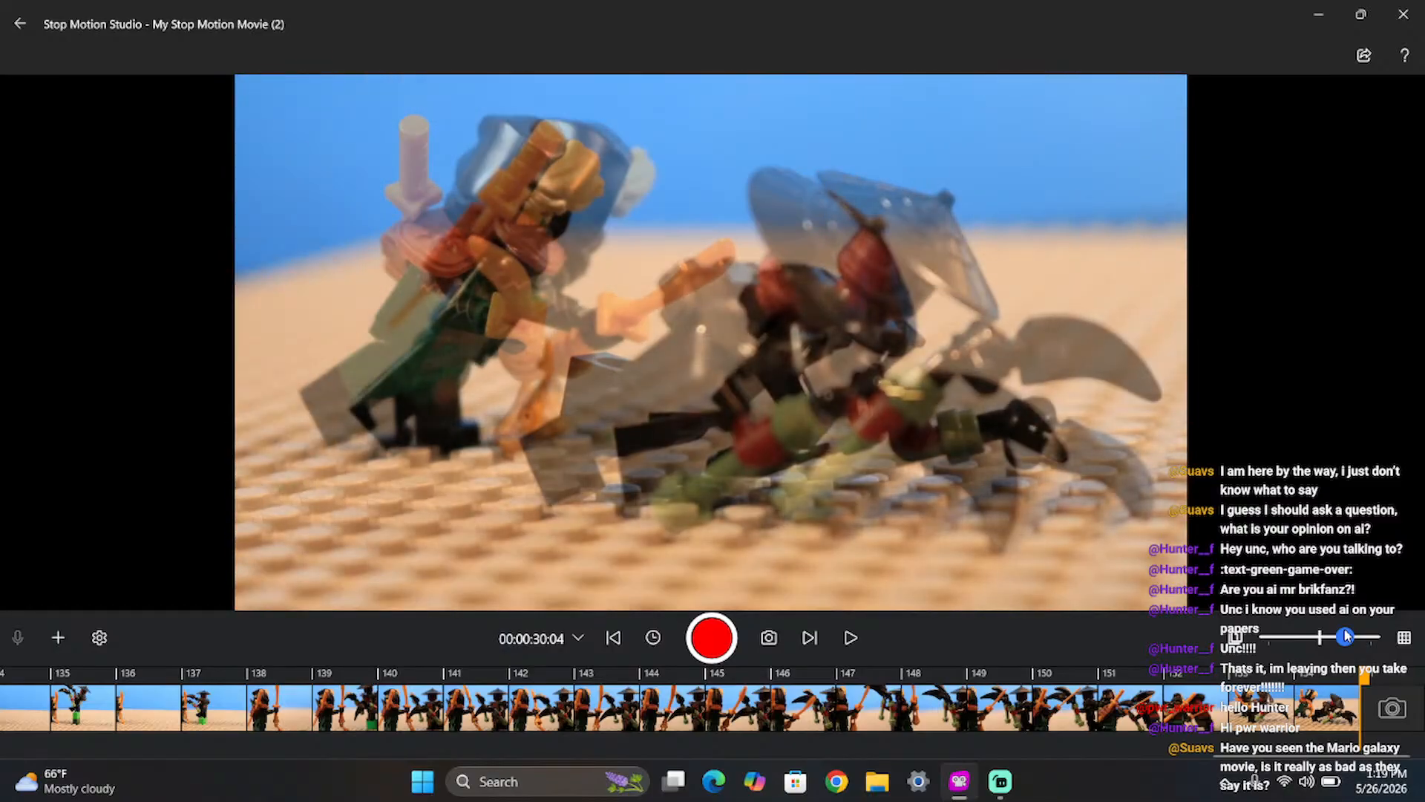
pyautogui.press('space')
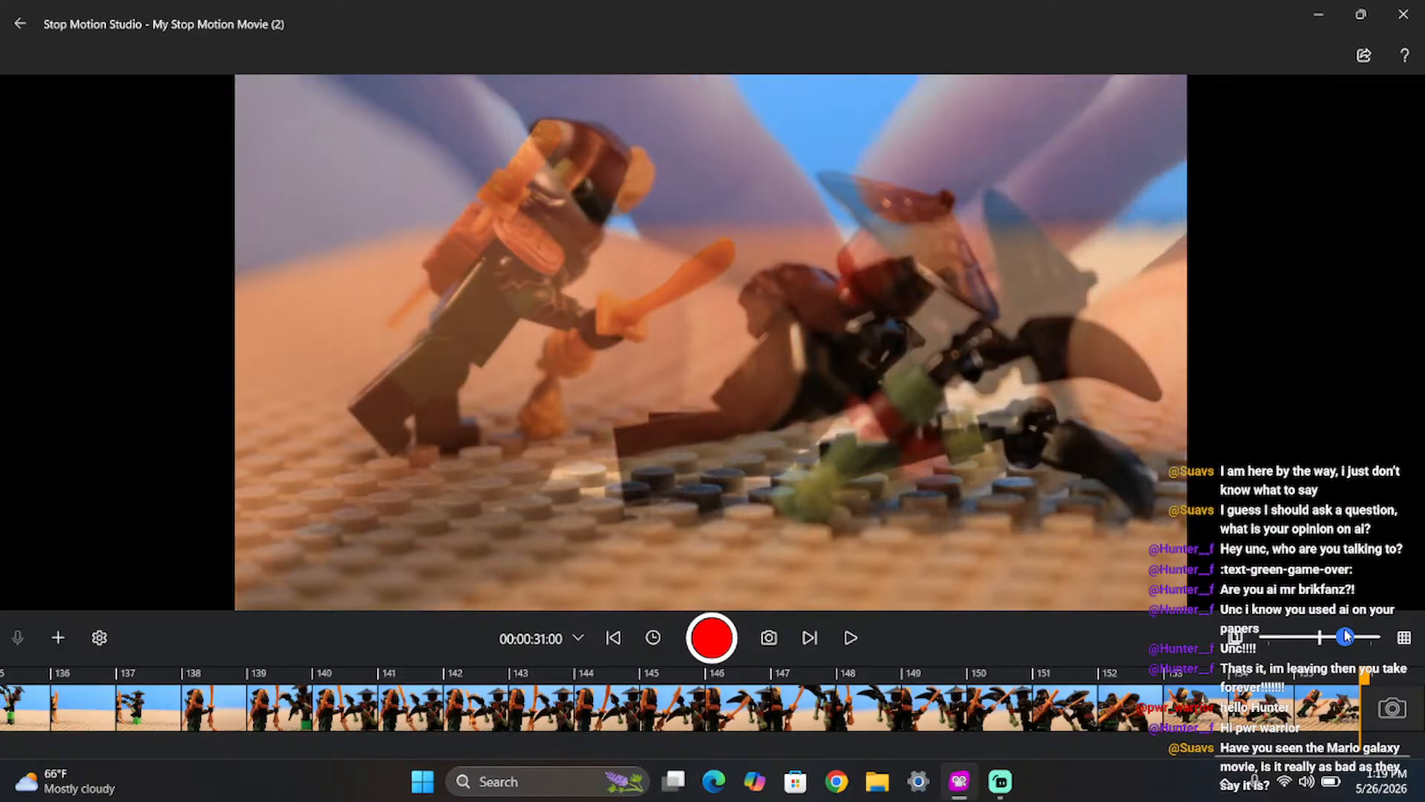
pyautogui.press('space')
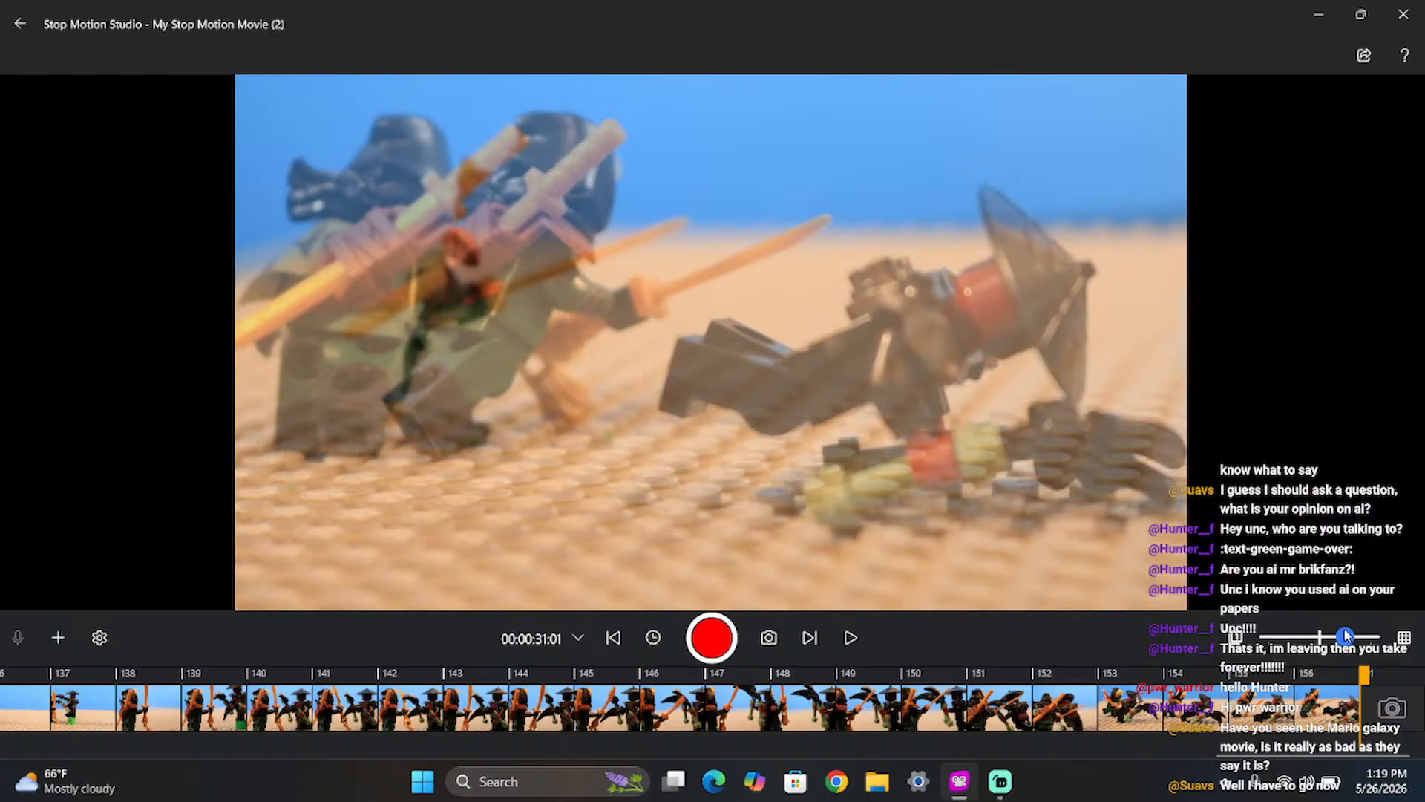
pyautogui.press('Return')
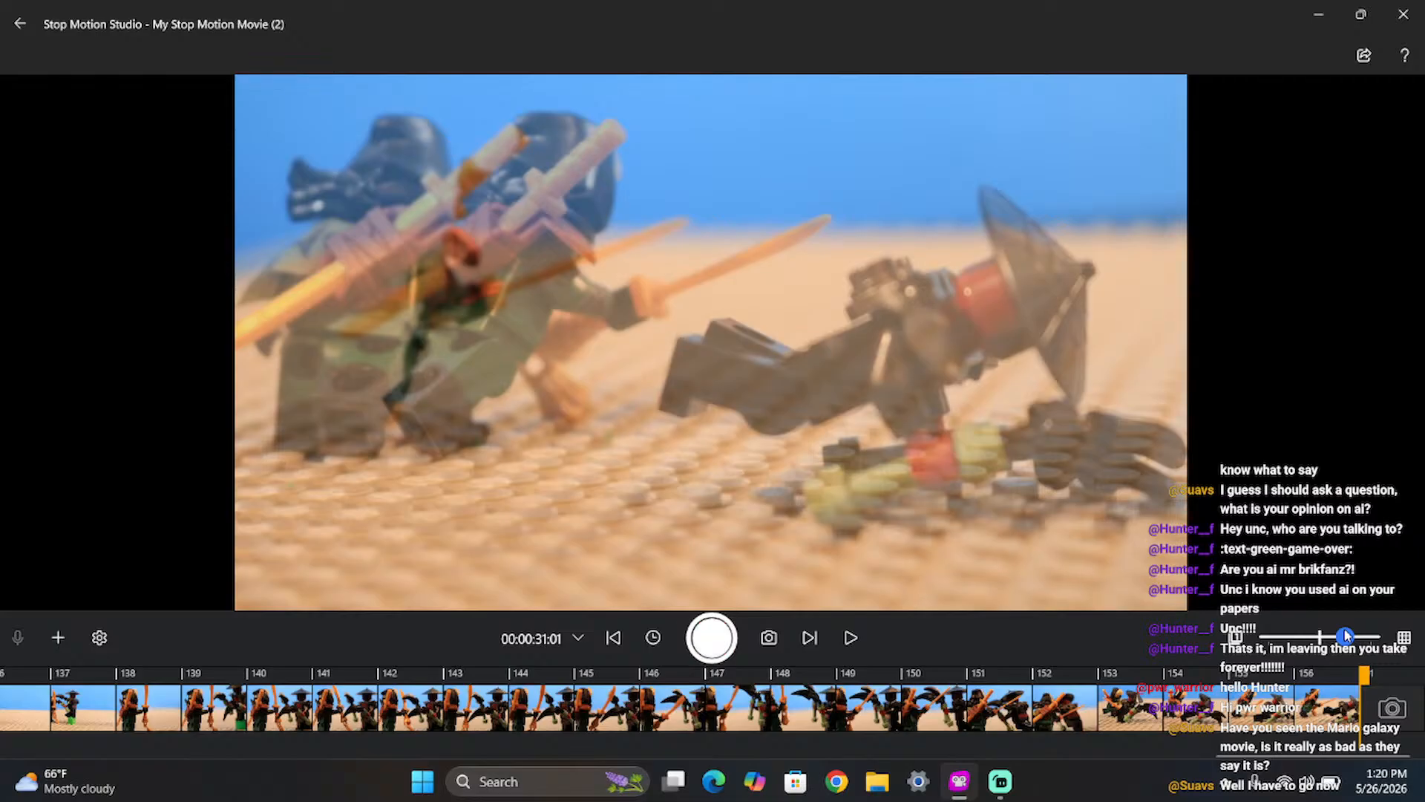
pyautogui.press('Return')
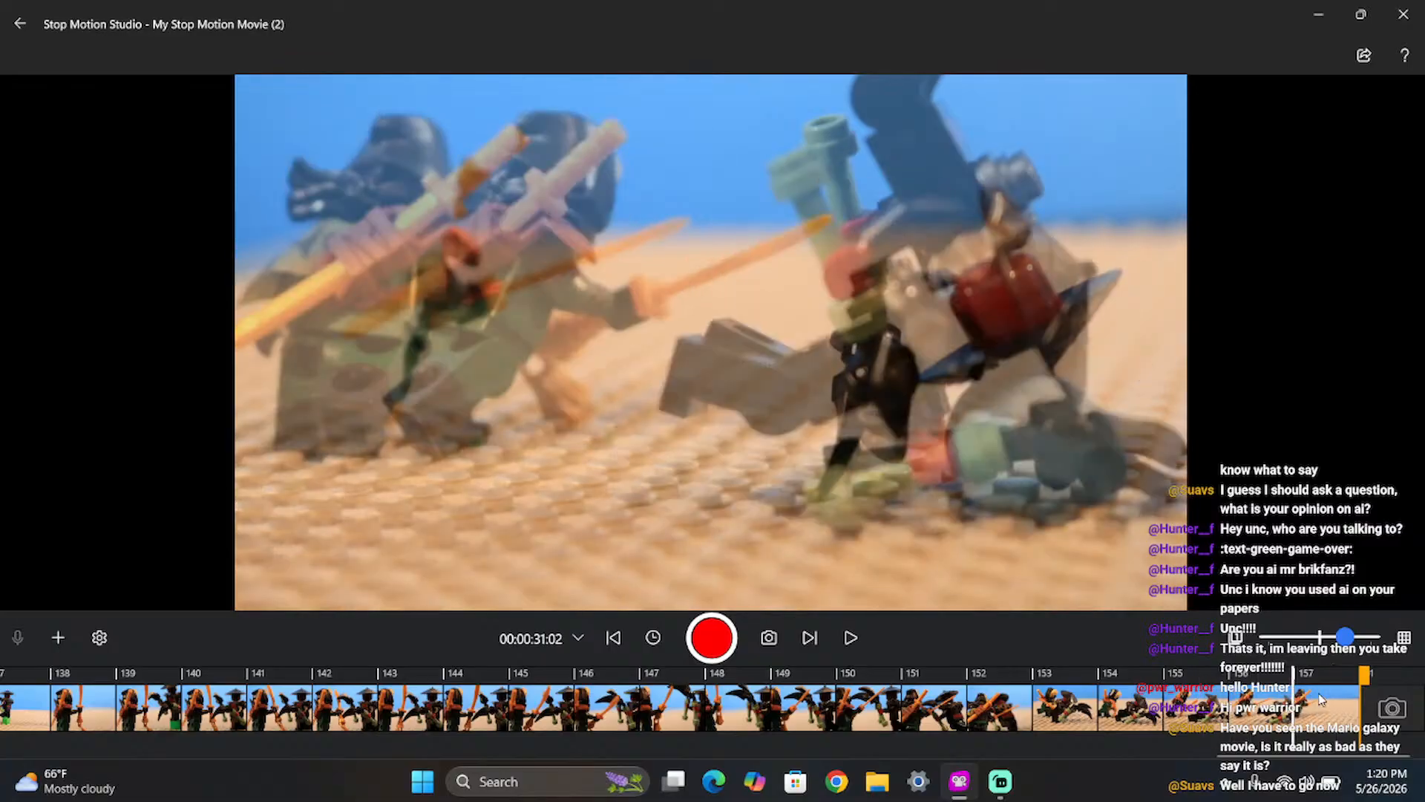
pyautogui.moveTo(1346, 648); pyautogui.dragTo(1385, 643)
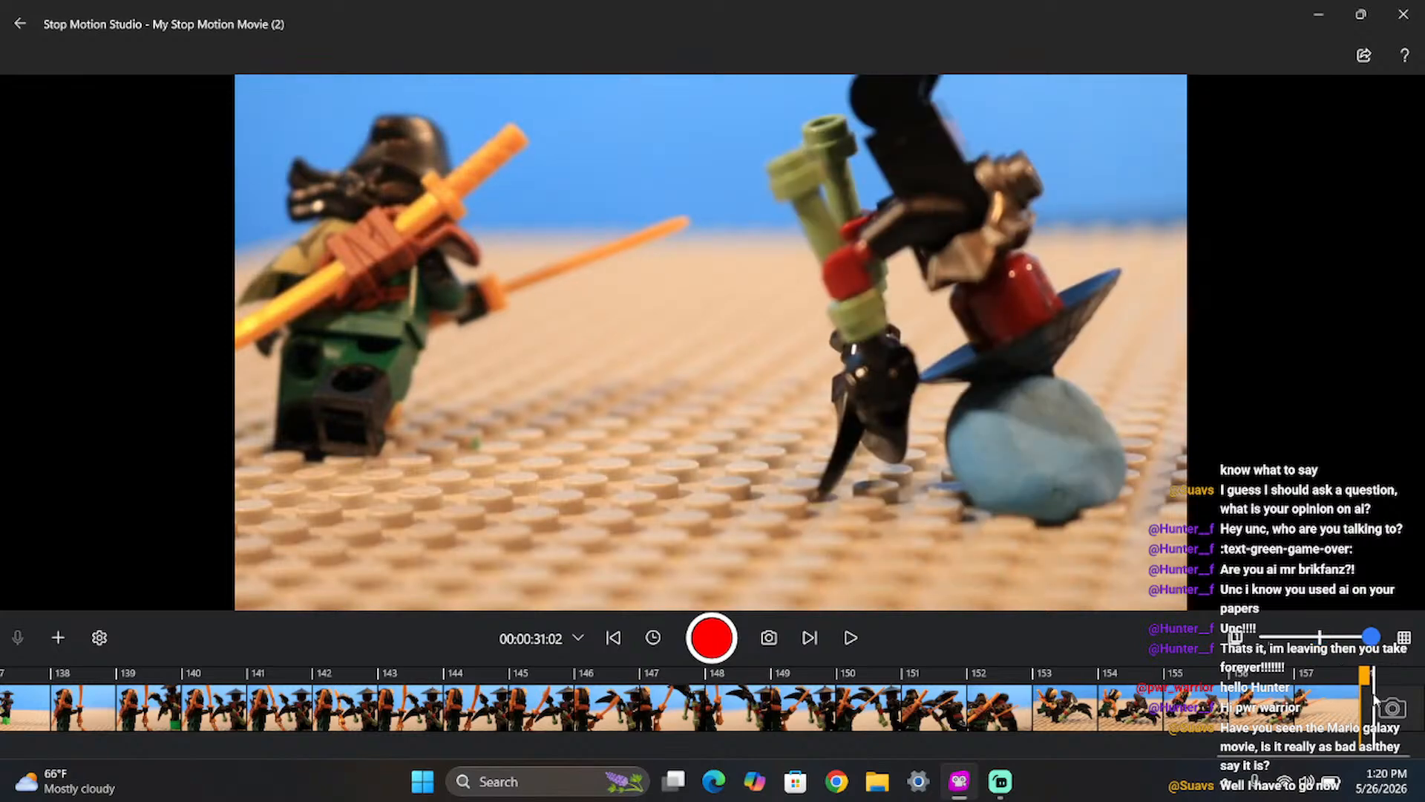
pyautogui.press('Return')
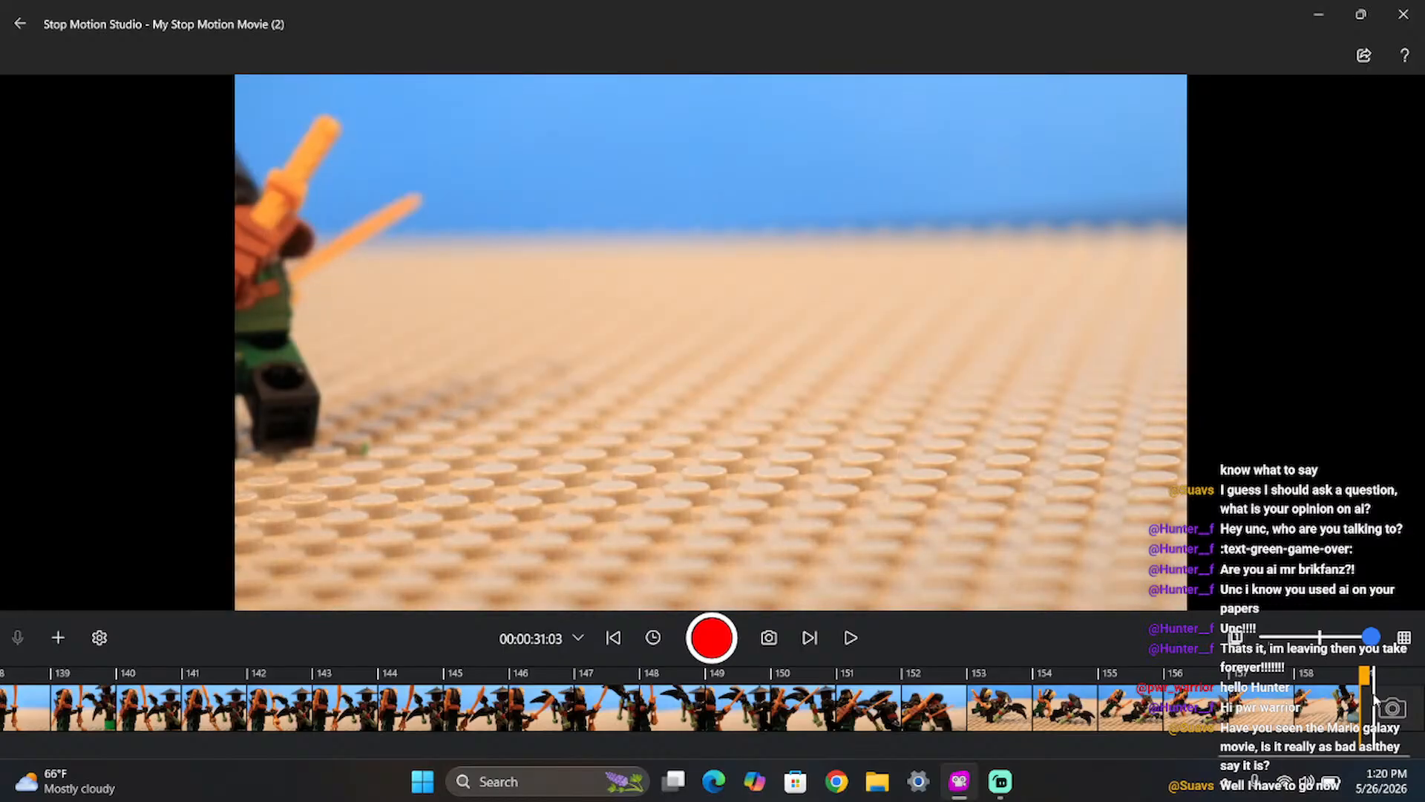
# - Capture frames 159 to 162, tumbling the straw-hat warrior back into shot on blue putty, laying him flat and raising him onto his feet
pyautogui.press('Return')
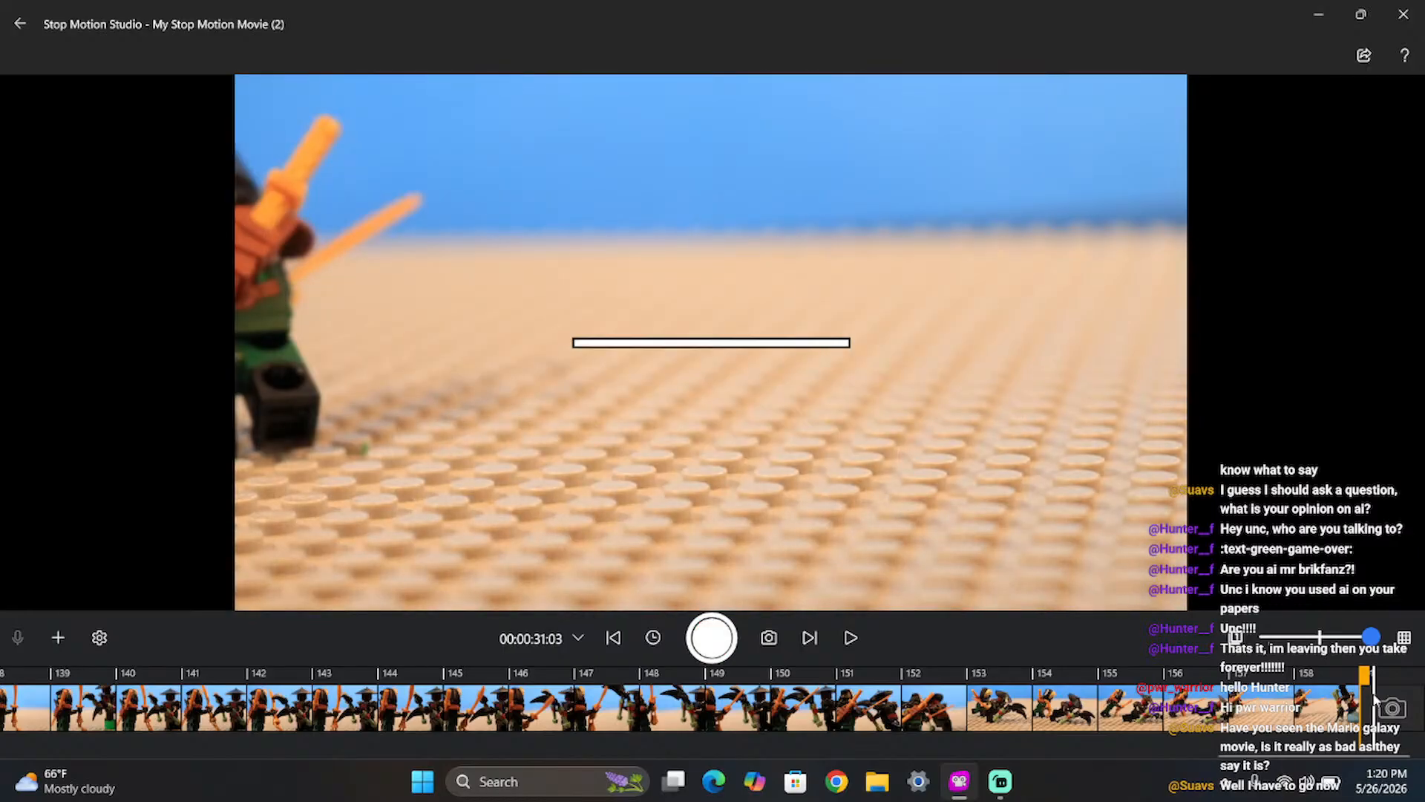
pyautogui.press('Return')
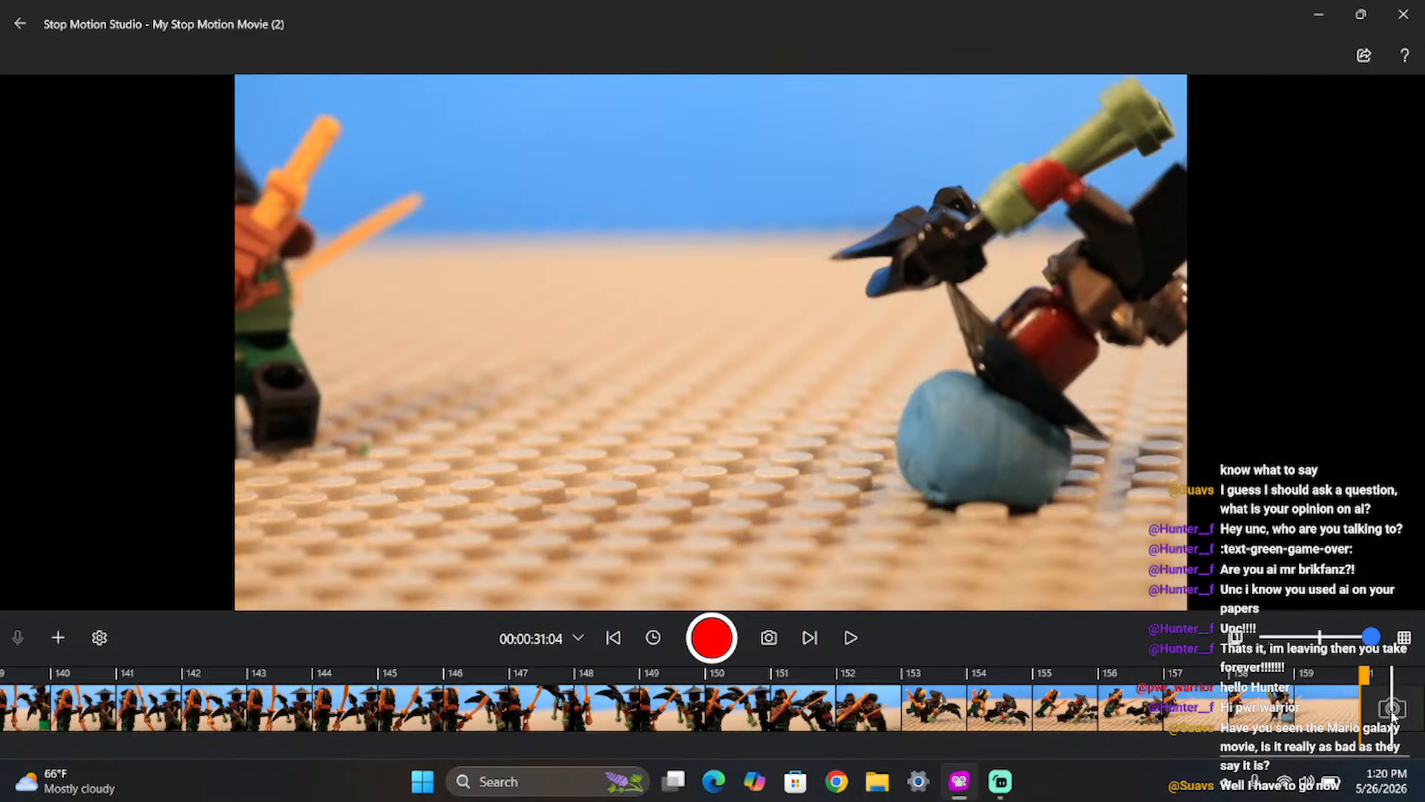
pyautogui.press('Return')
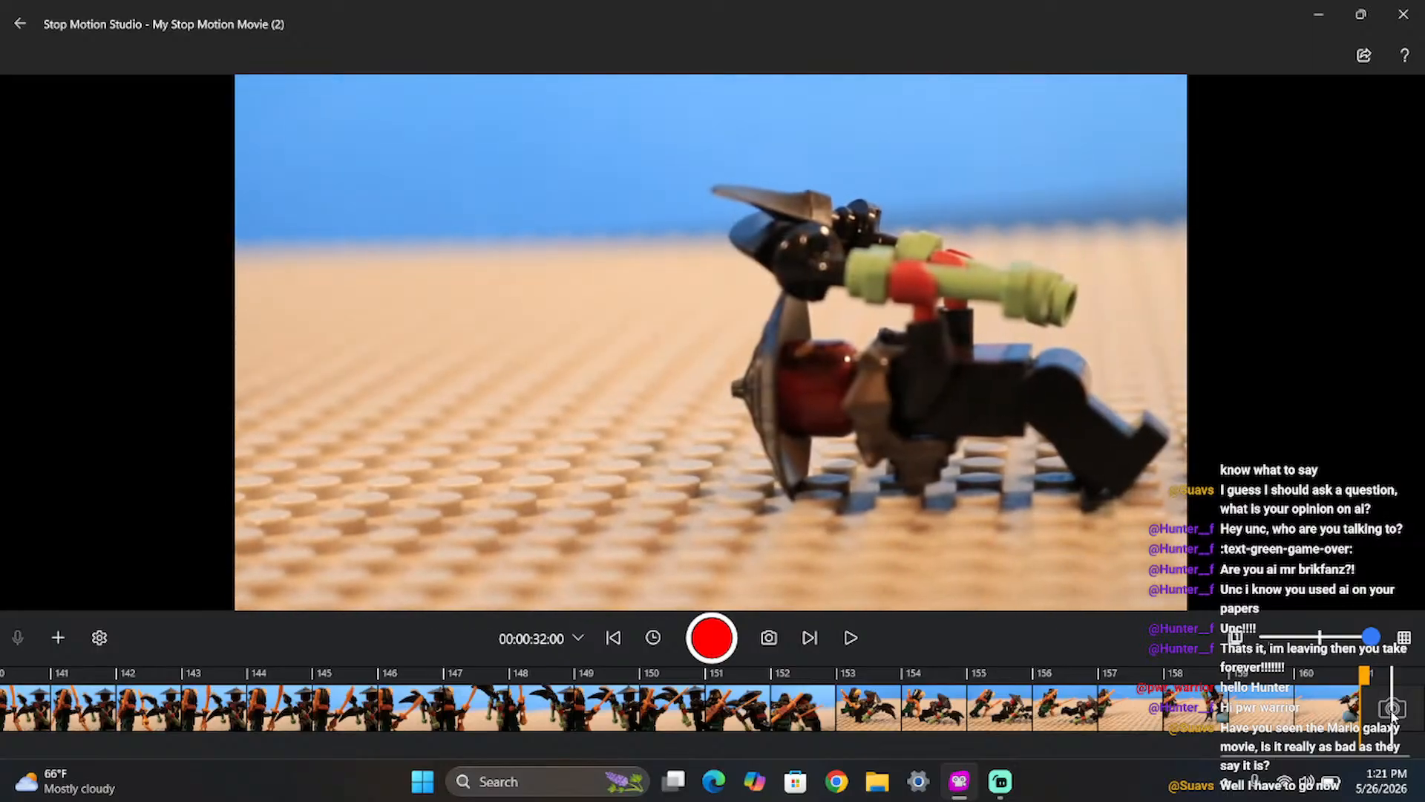
pyautogui.click(1392, 712)
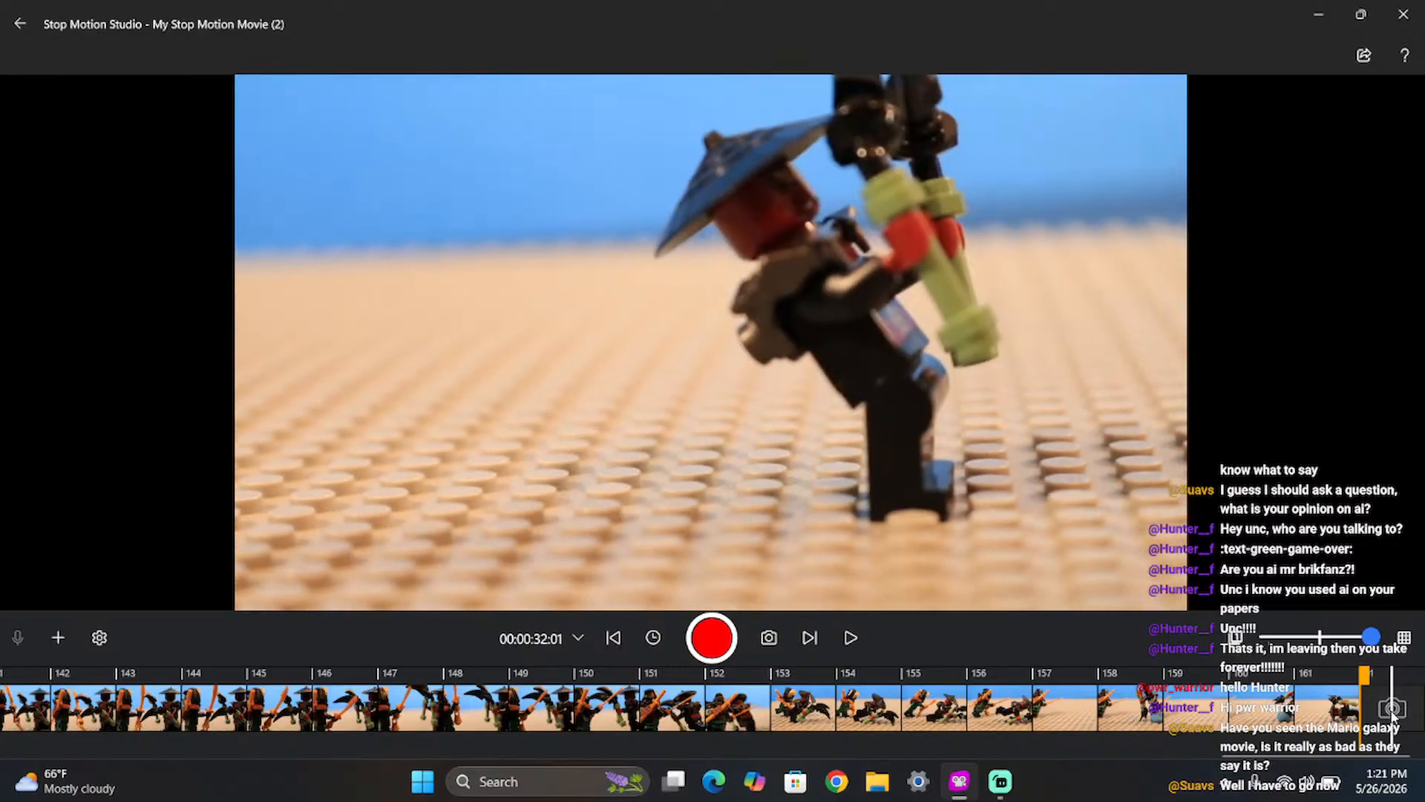
pyautogui.click(1393, 711)
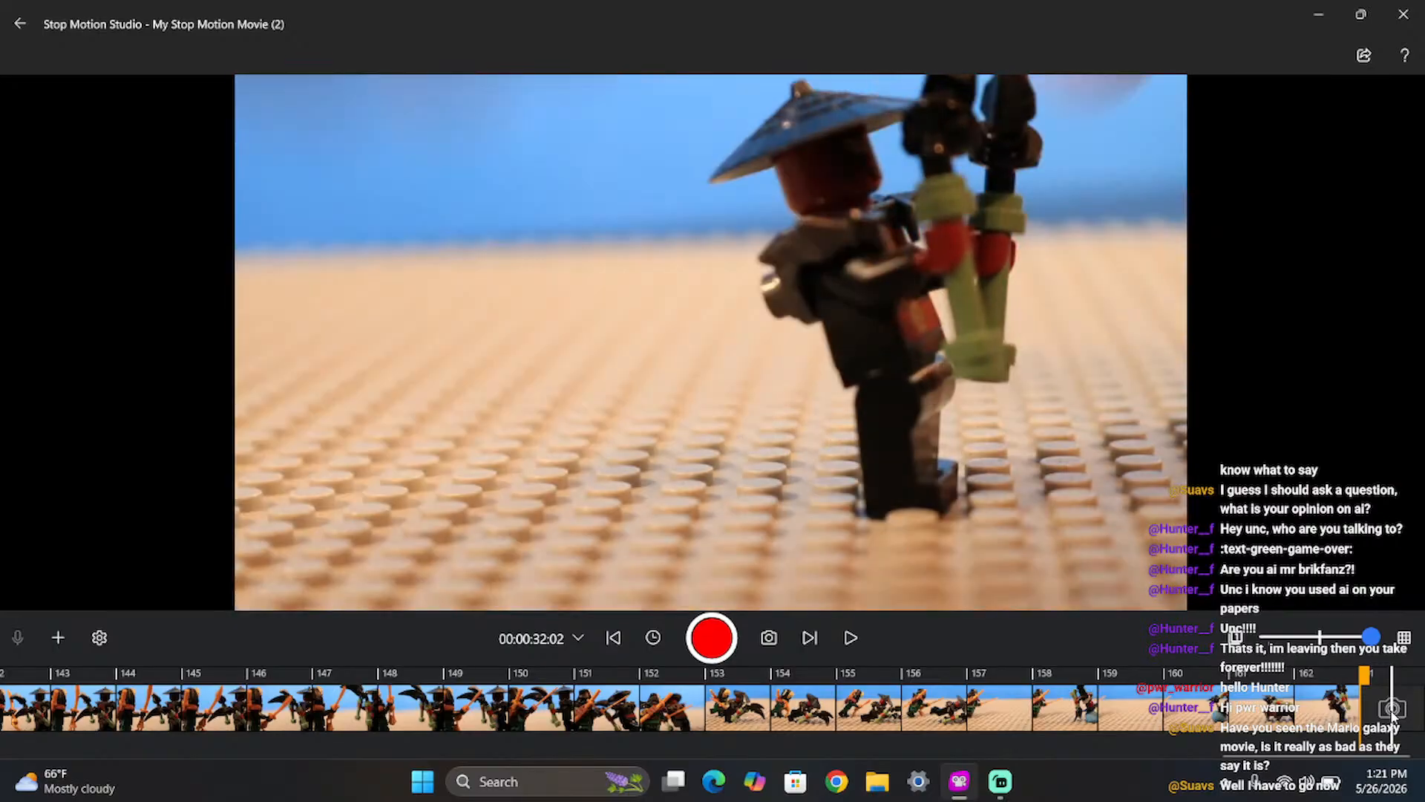
# - Capture frames 163 to 167, turning the straw-hat warrior around on the spot and walking him back toward the green warrior
pyautogui.press('space')
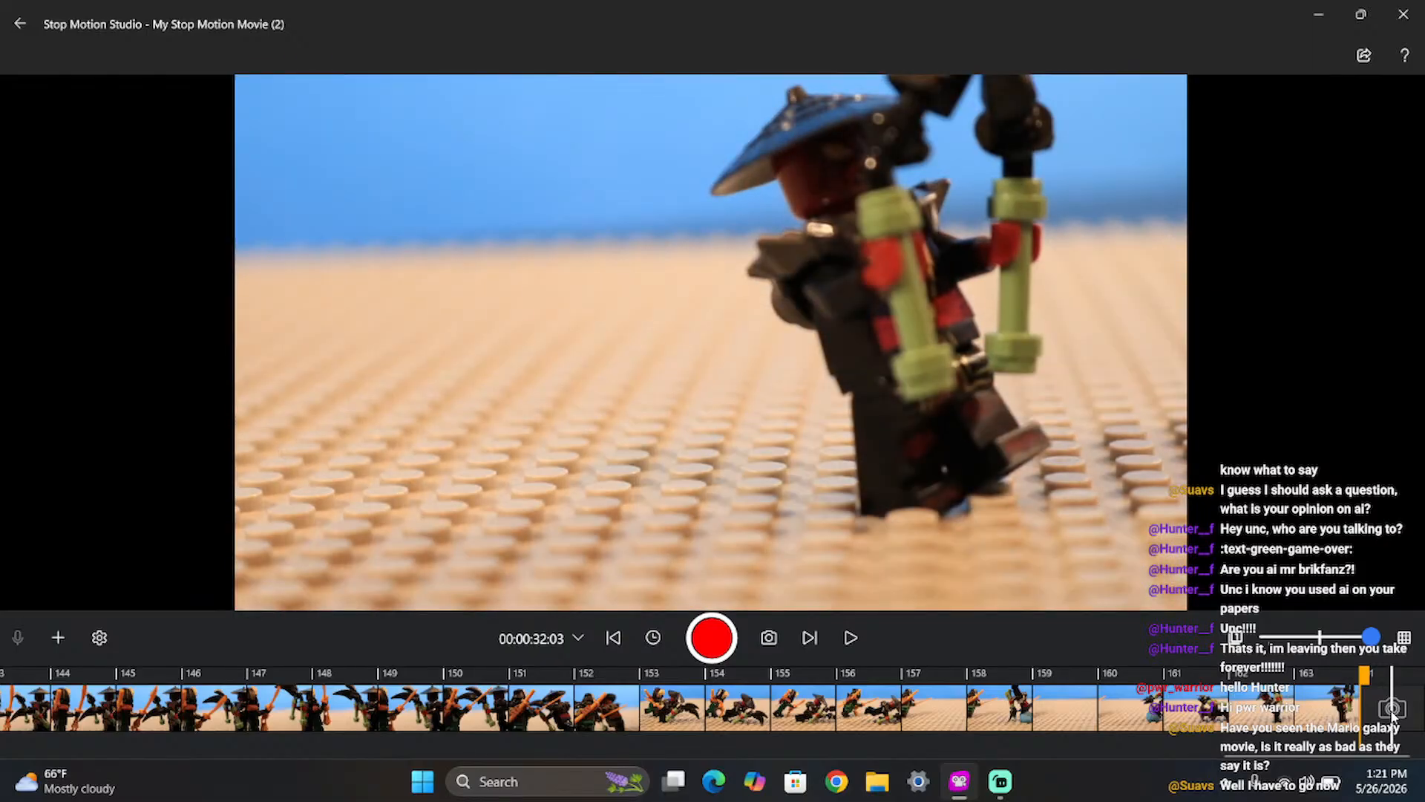
pyautogui.press('space')
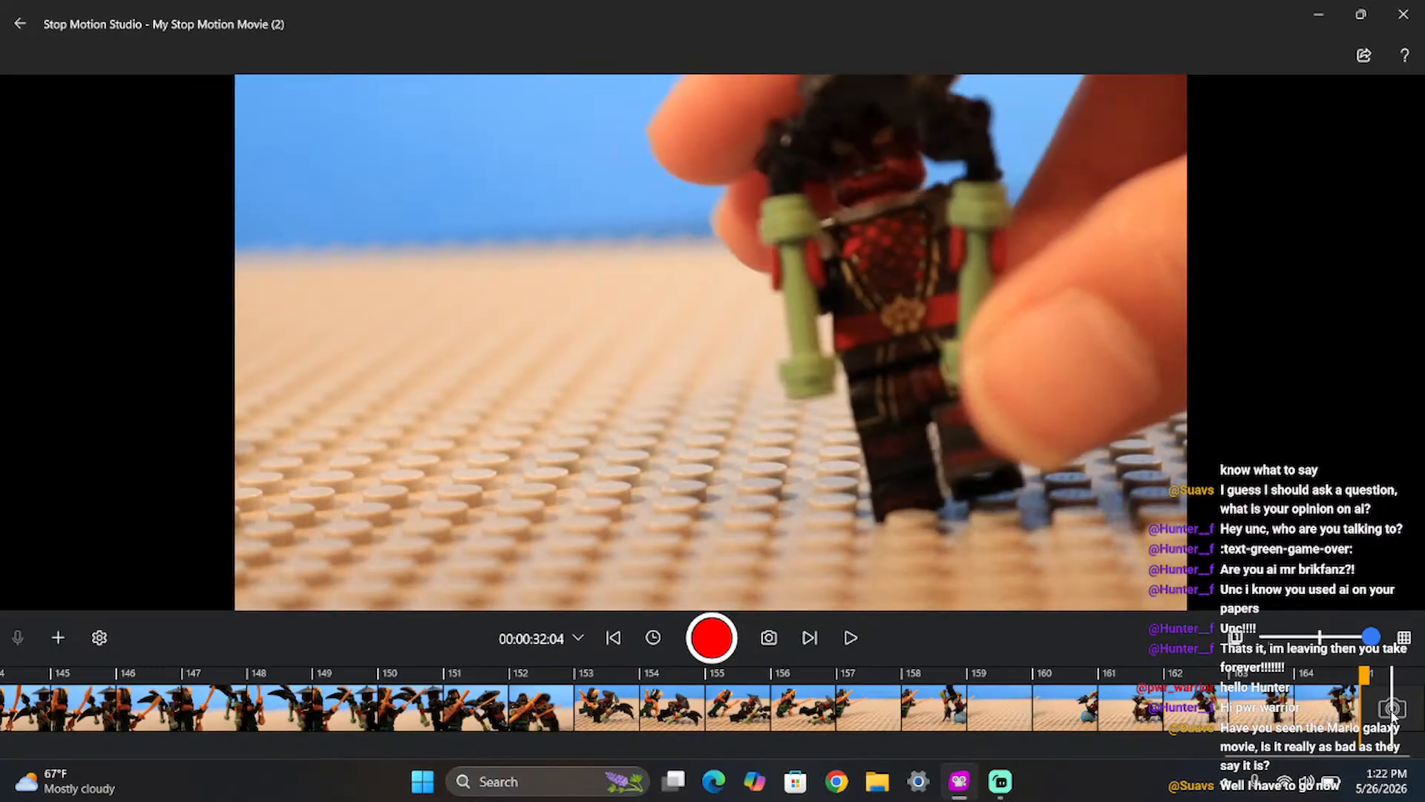
pyautogui.click(1393, 713)
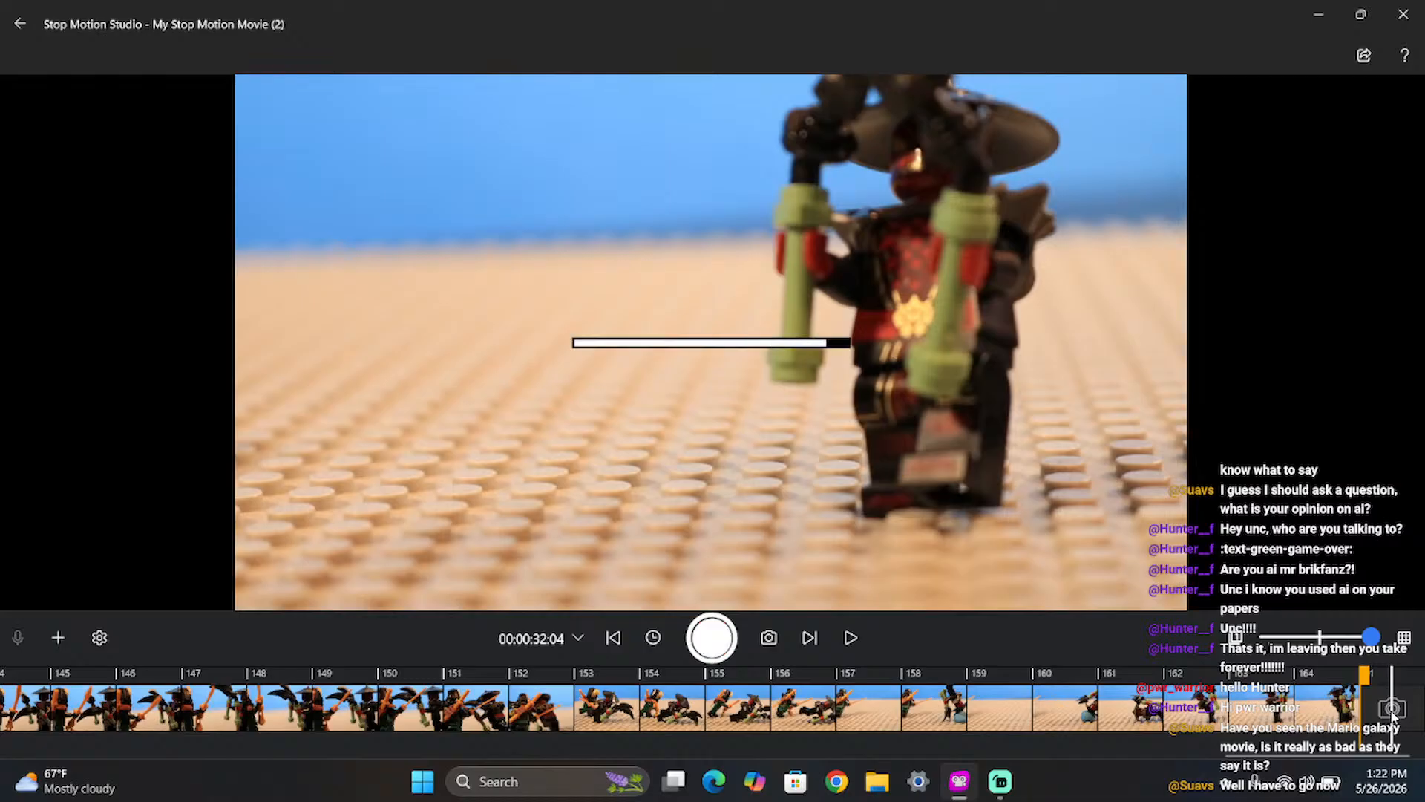
pyautogui.click(1394, 713)
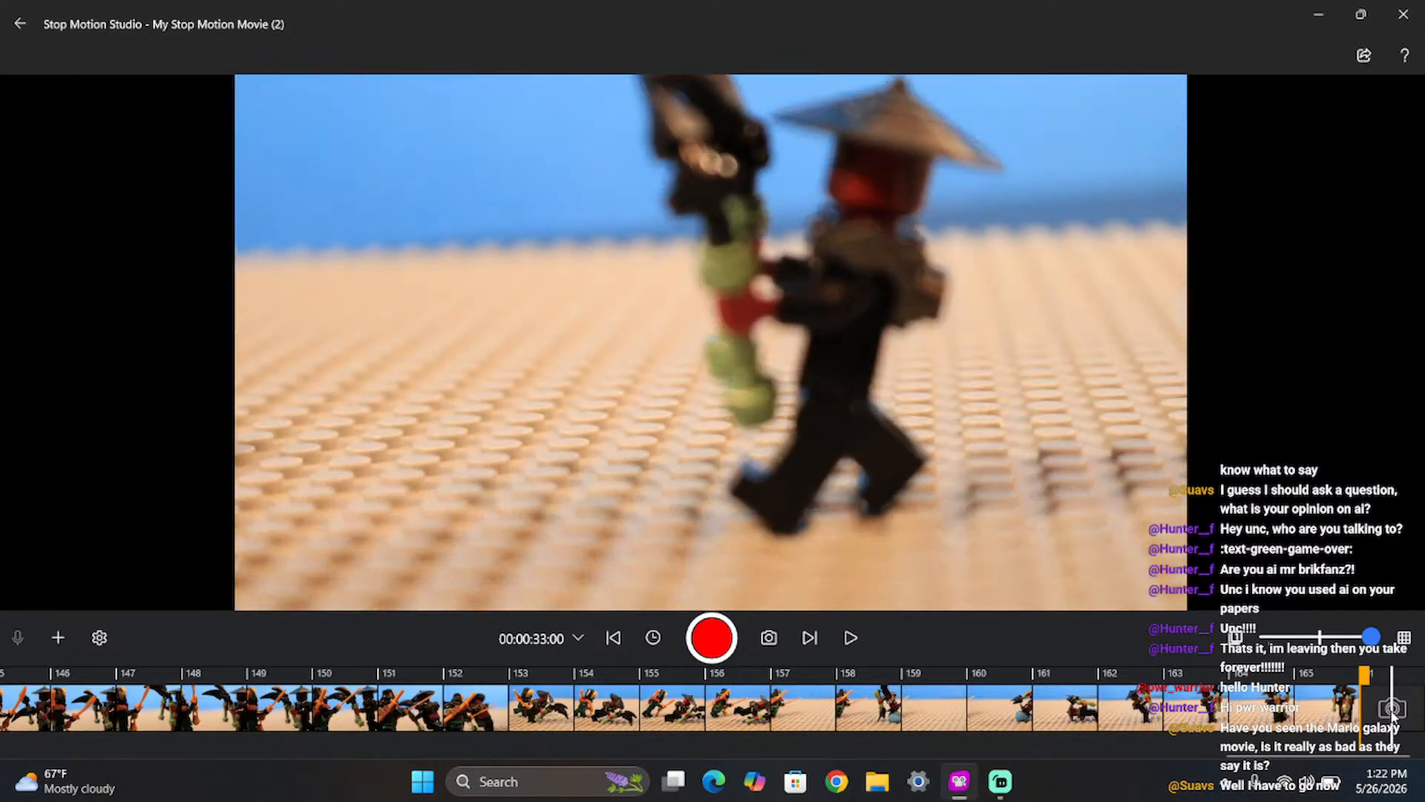
pyautogui.press('Return')
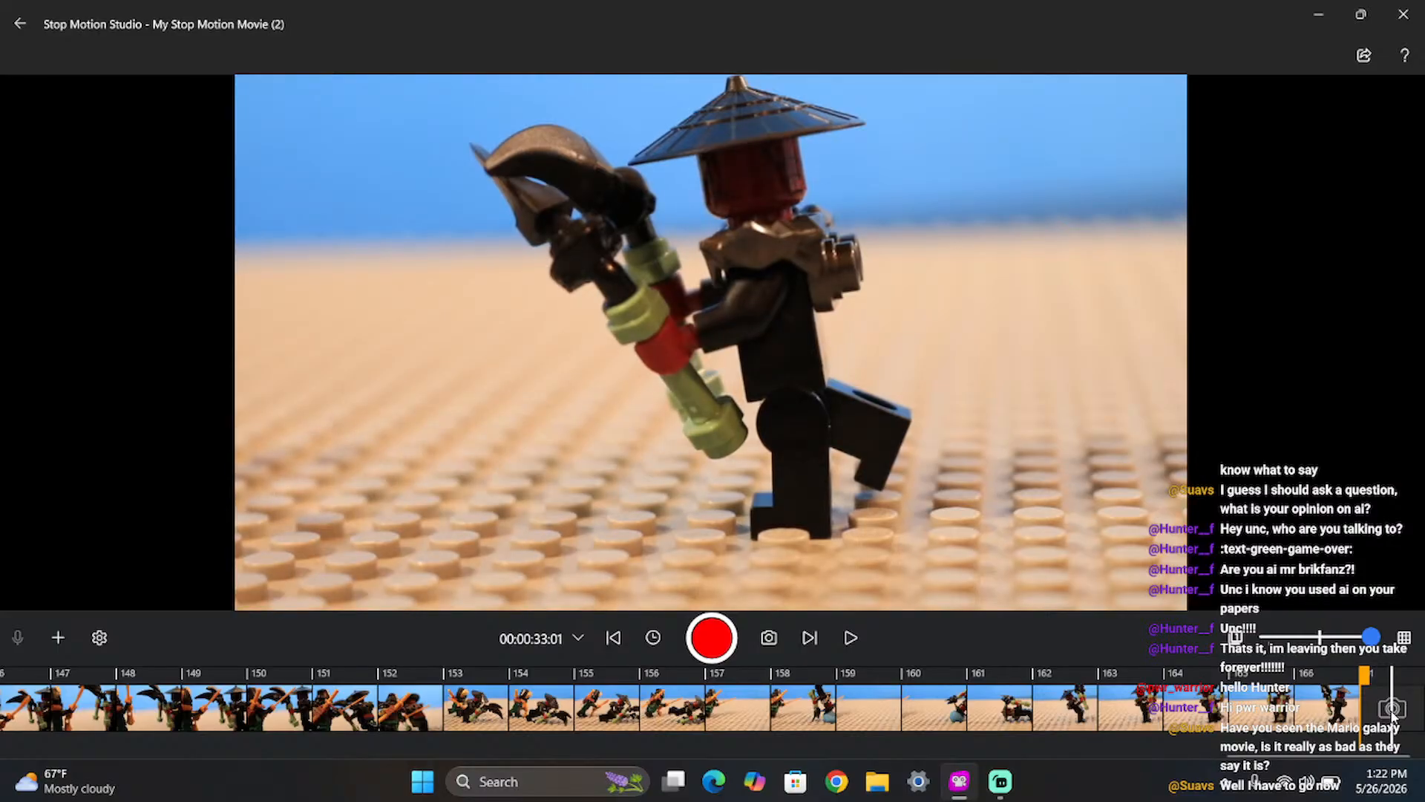
pyautogui.press('Return')
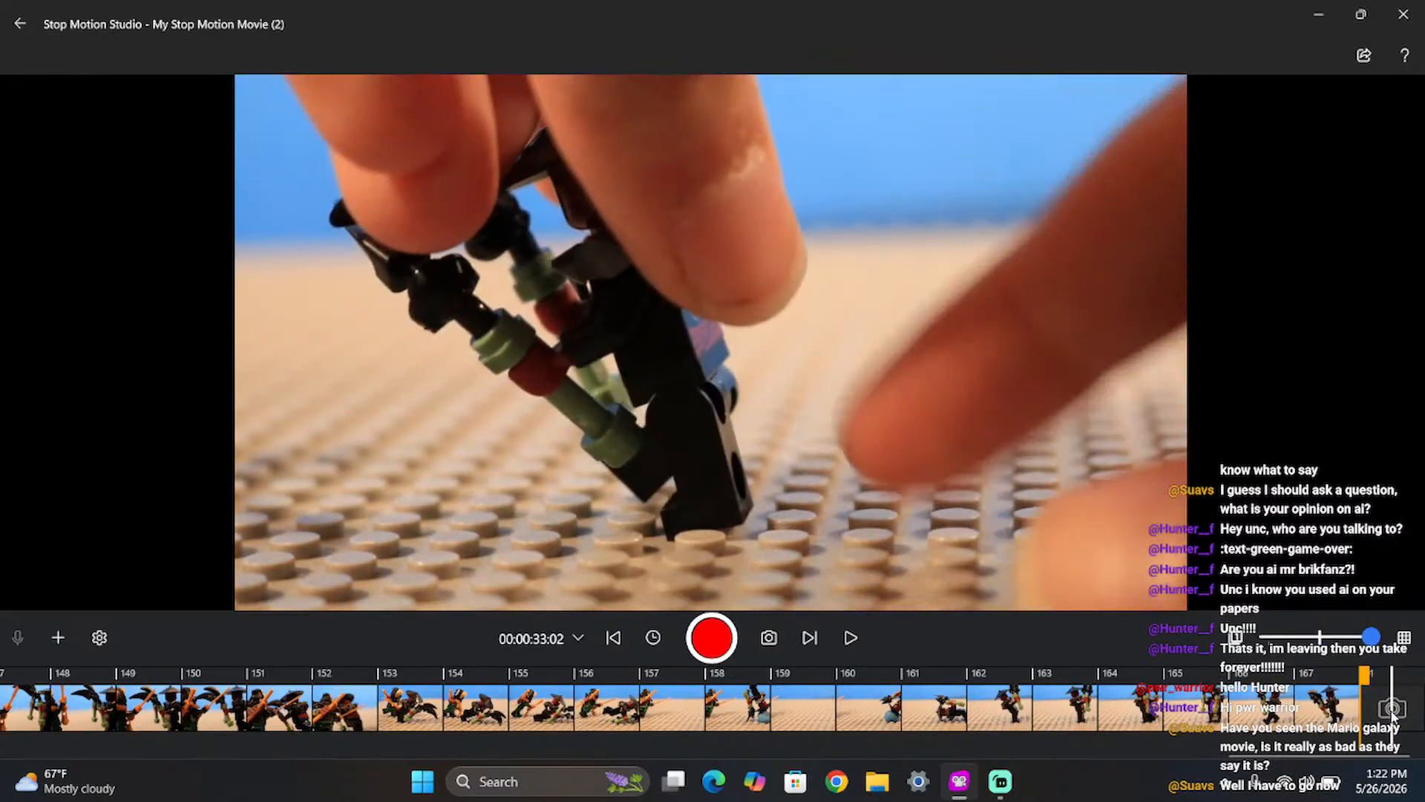
# - Turn the onion-skin overlay back on and capture frames 168 to 170, bringing the green warrior into shot facing the advancing straw-hat warrior
pyautogui.click(1351, 636)
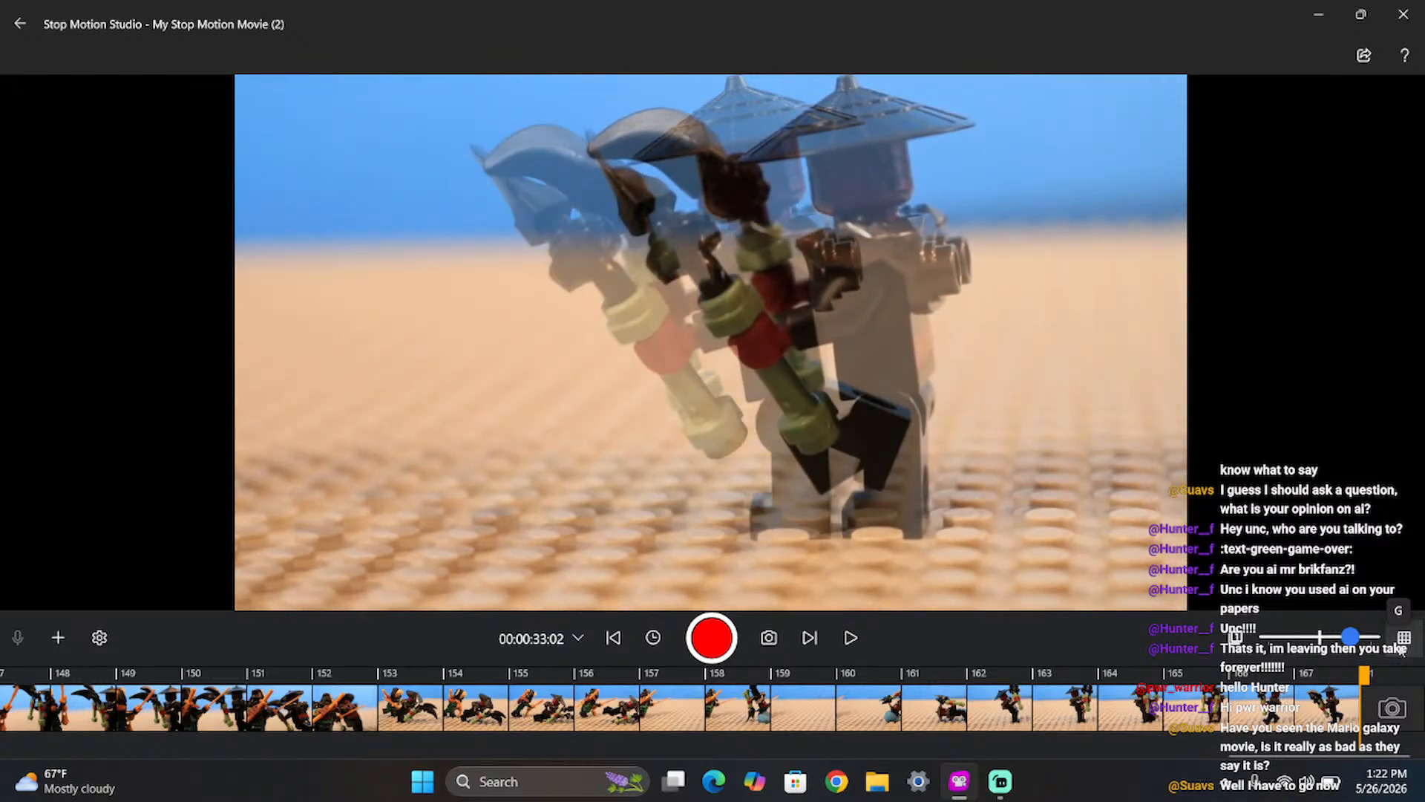
pyautogui.press('Return')
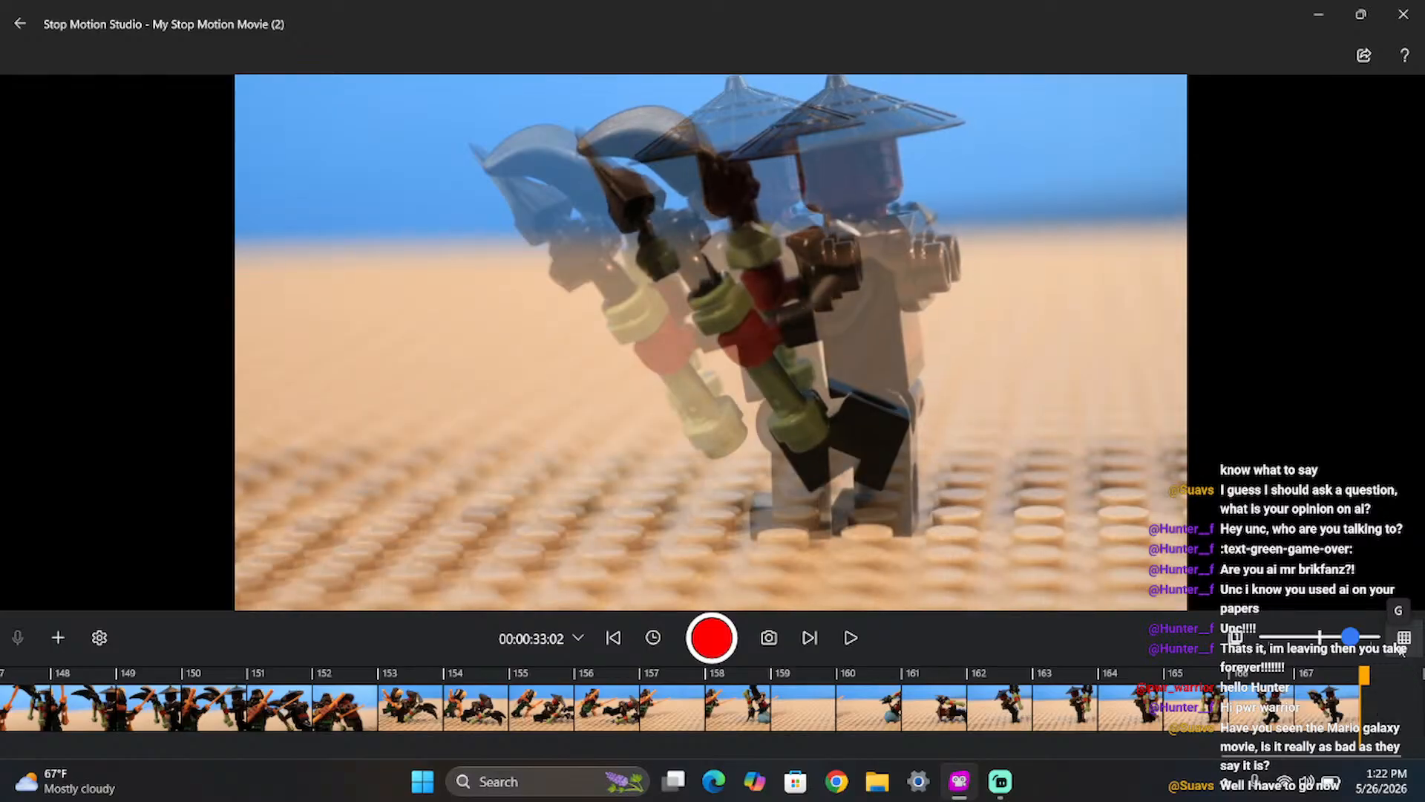
pyautogui.press('Return')
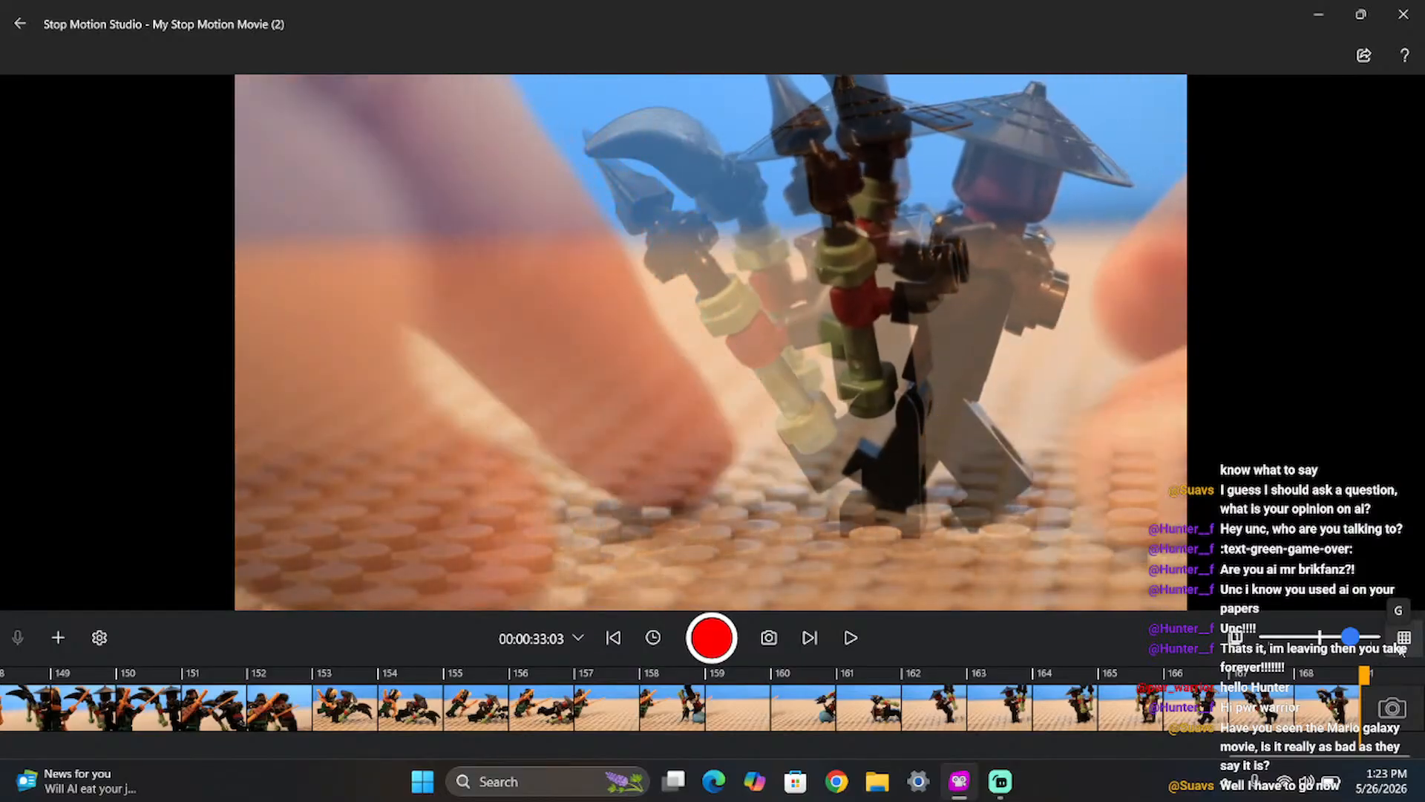
pyautogui.press('Return')
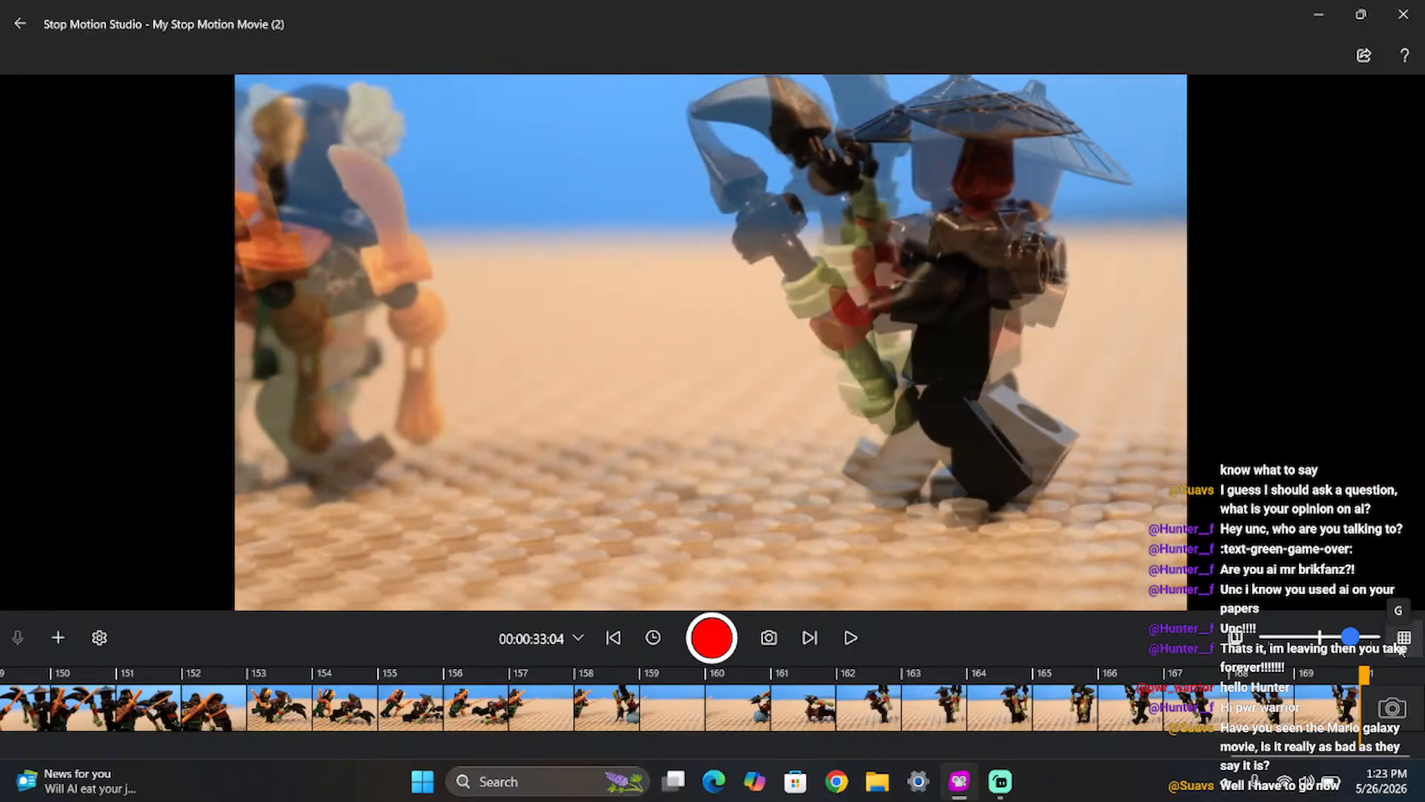
pyautogui.press('Return')
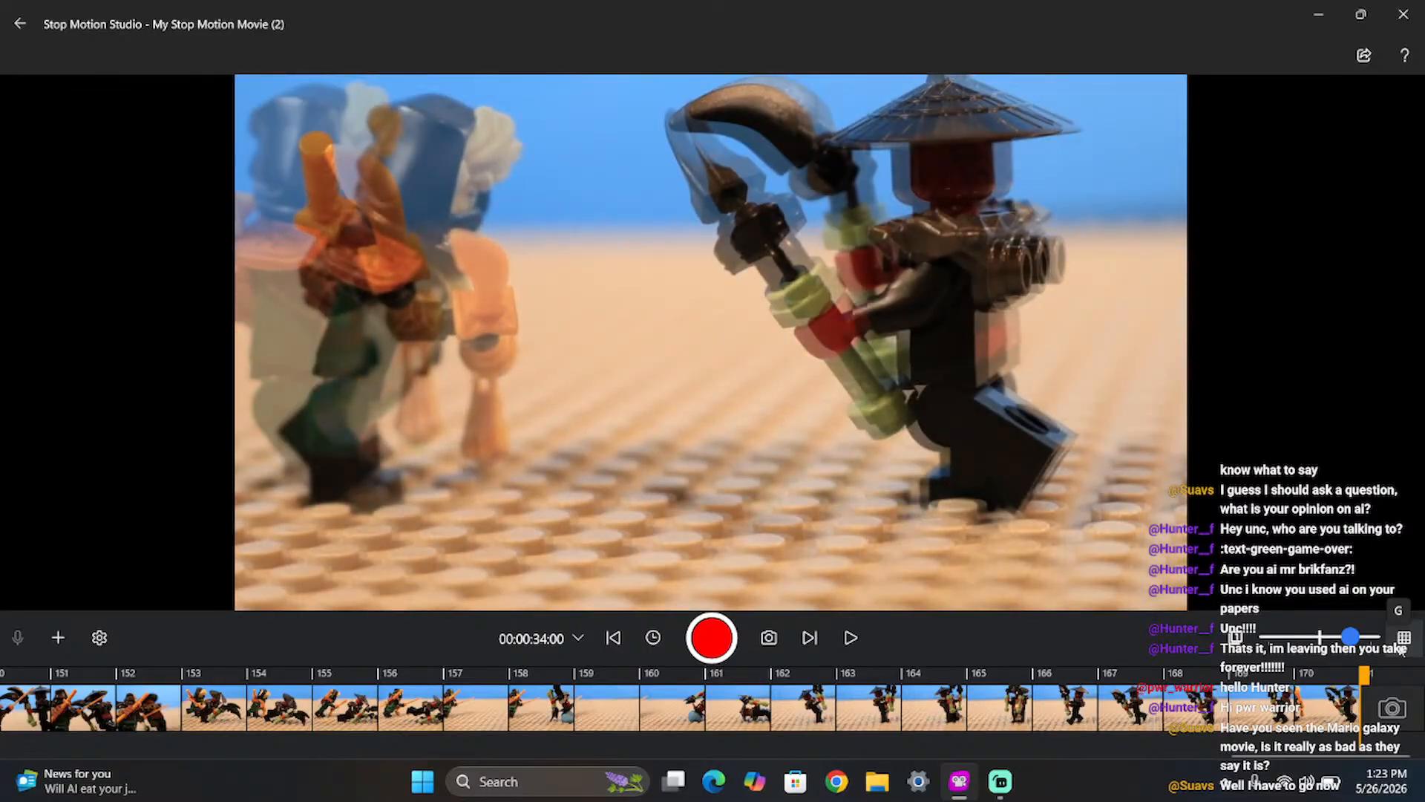
# - Retake frame 171 with the warriors facing each other, and capture frame 172 of the straw-hat warrior with the camera tilted upward
pyautogui.press('space')
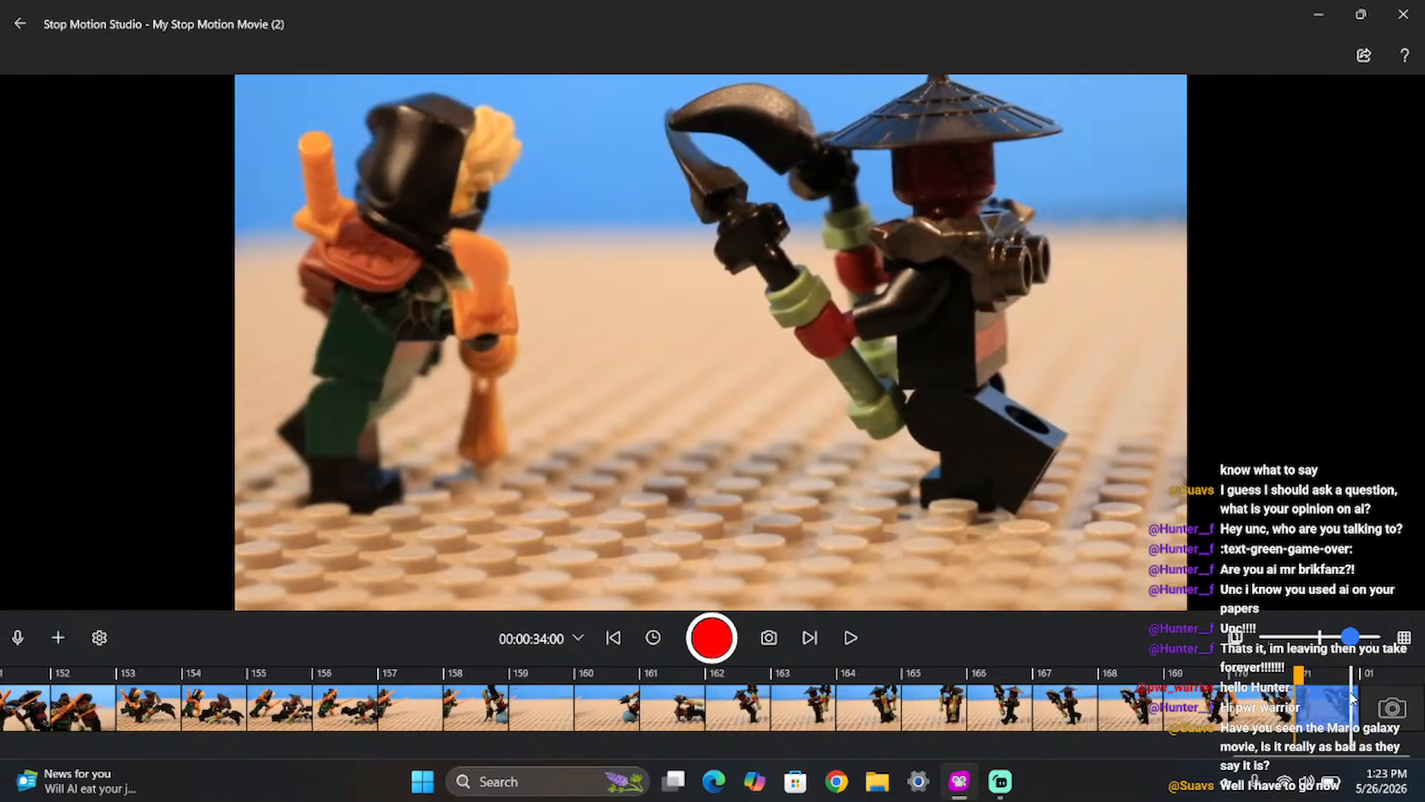
pyautogui.press('Delete')
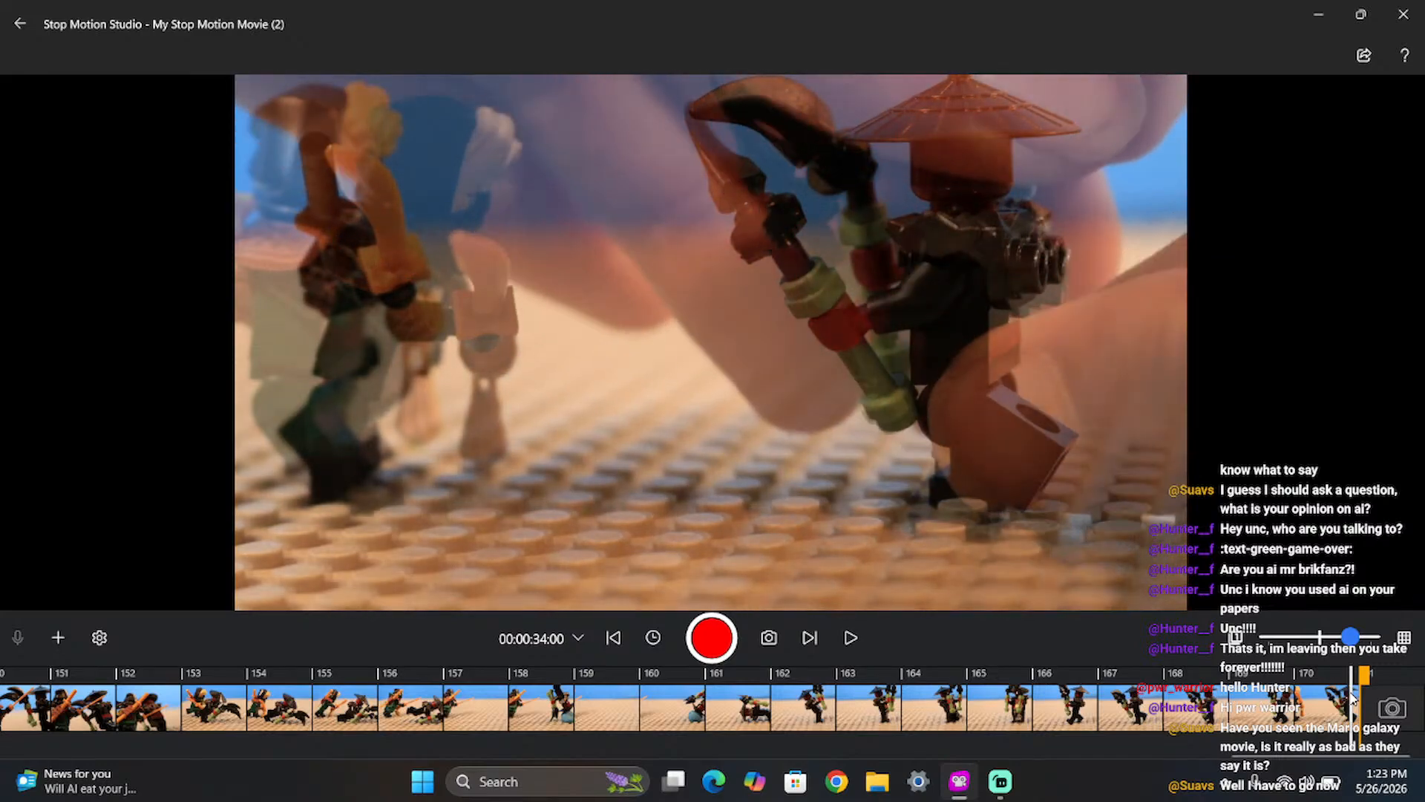
pyautogui.press('space')
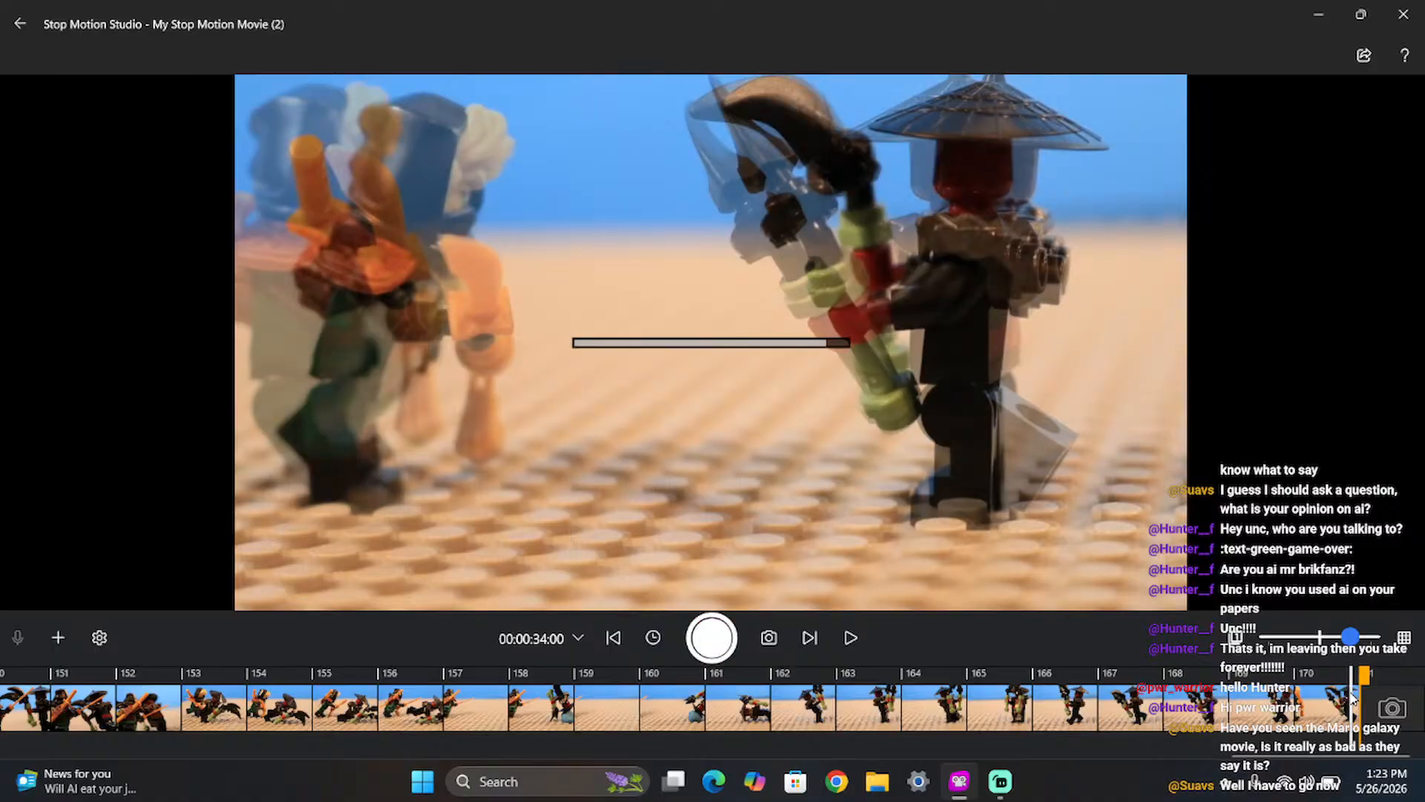
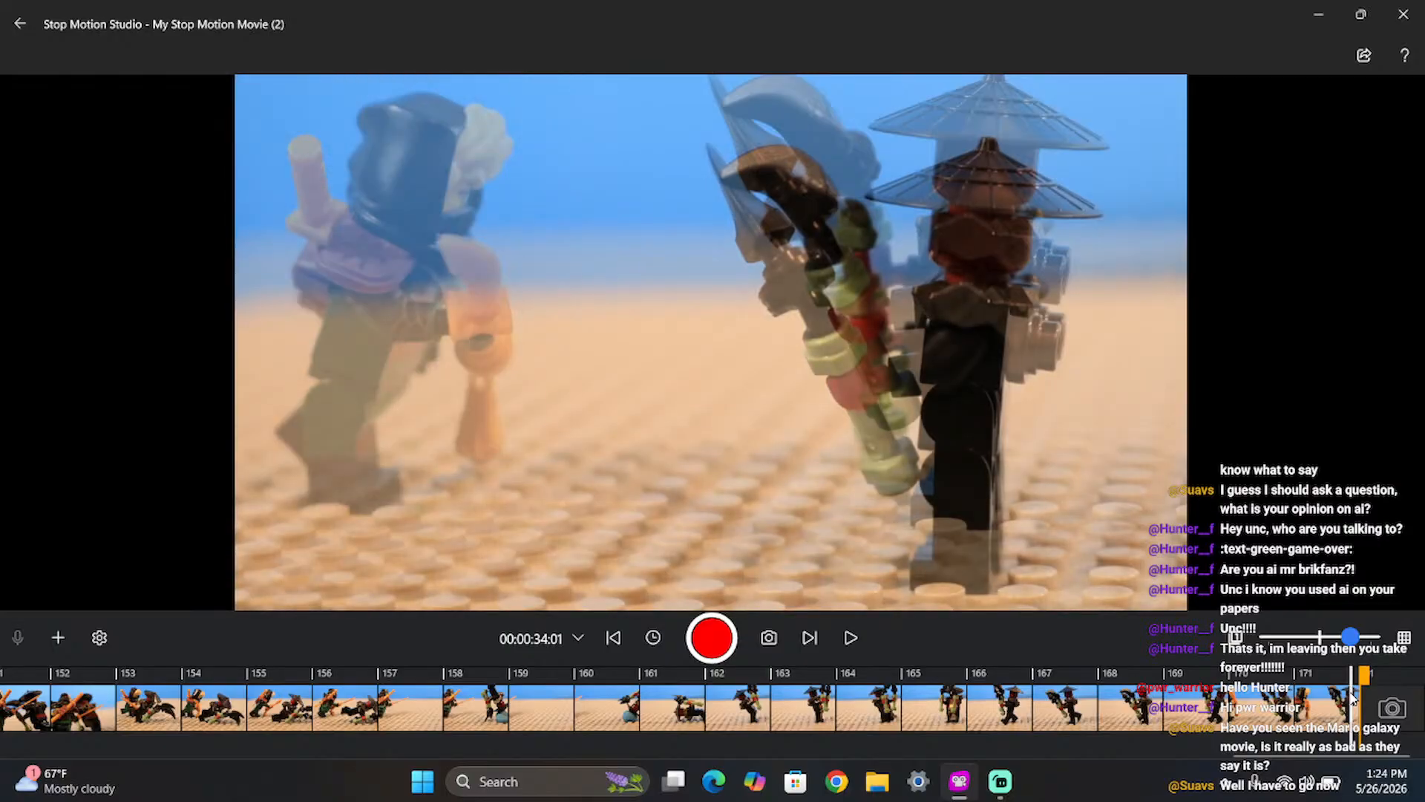
pyautogui.press('Return')
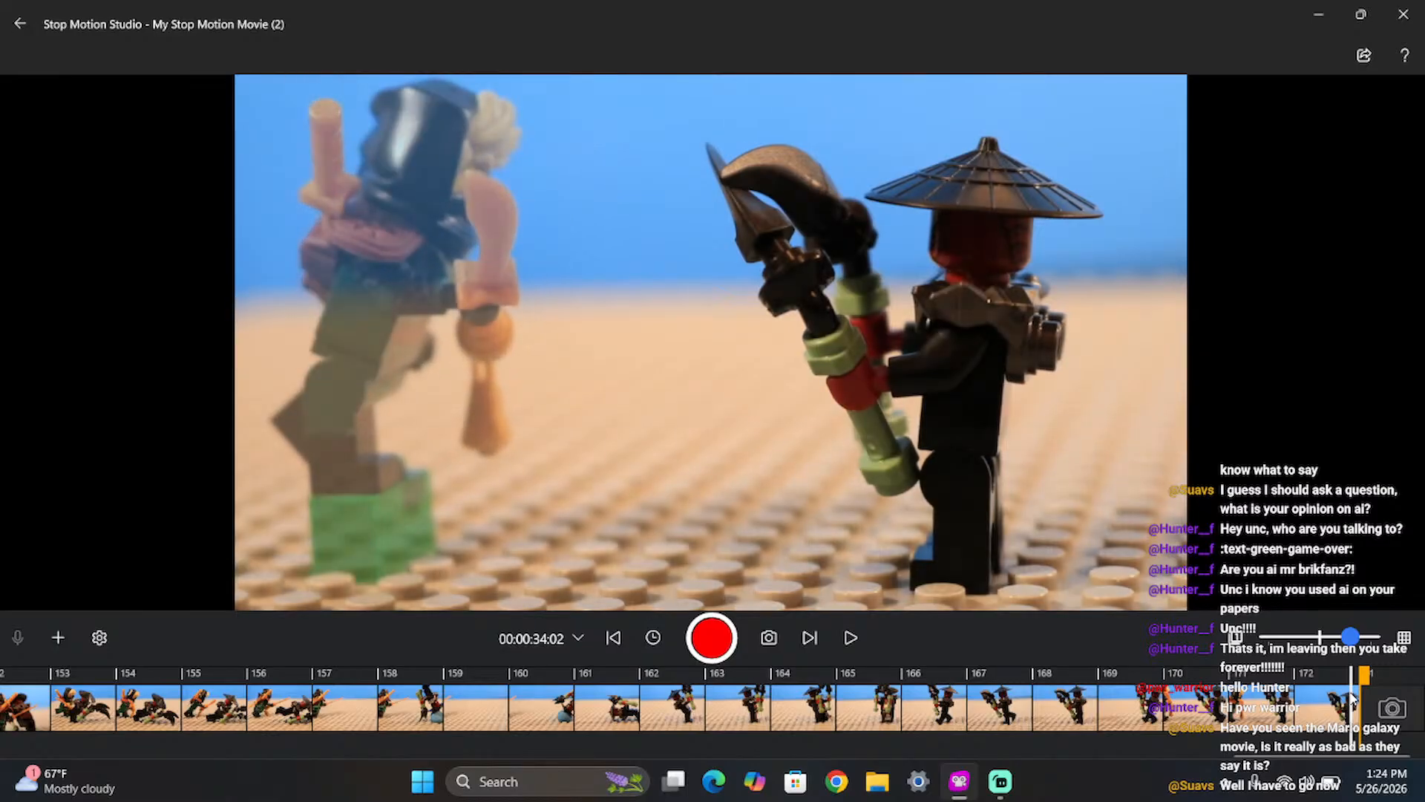
pyautogui.press('space')
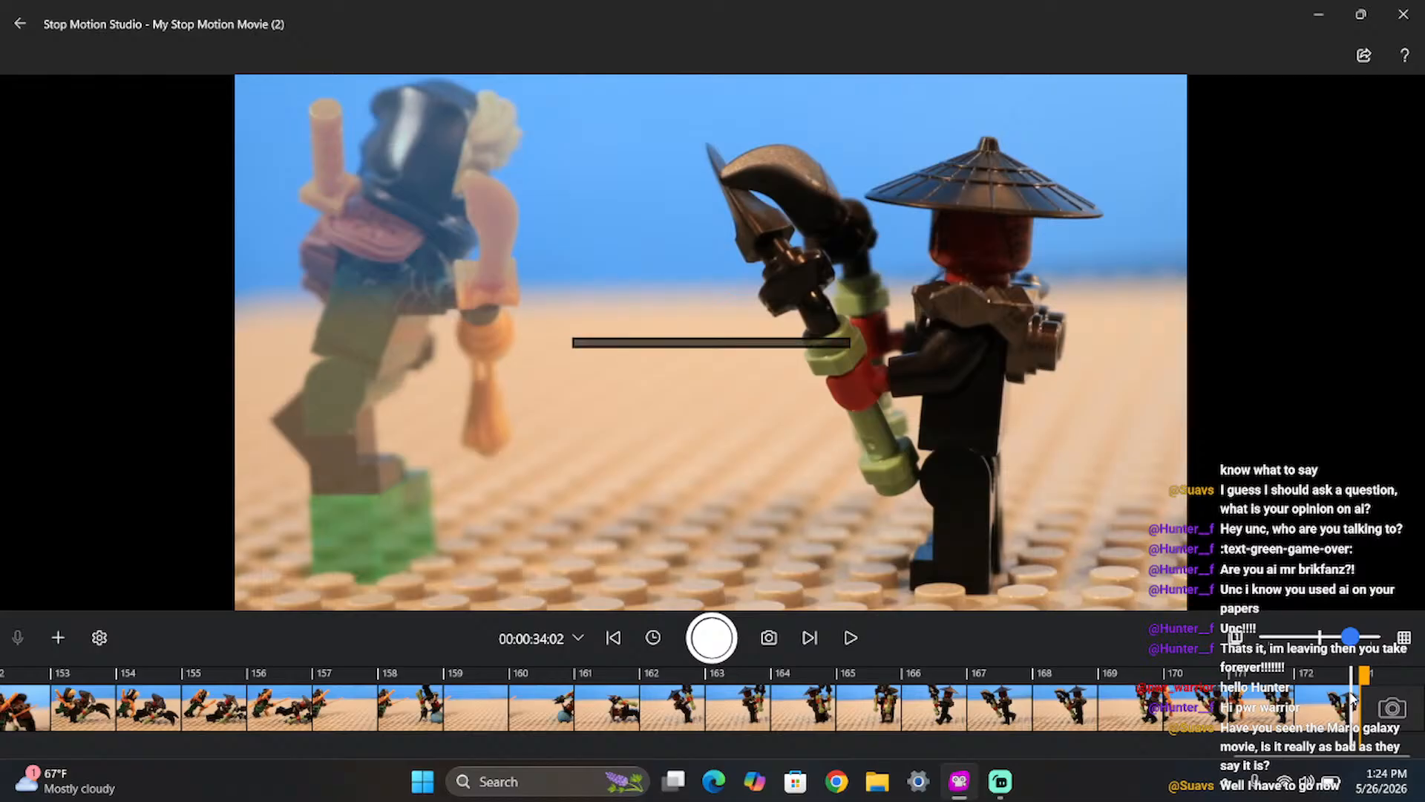
pyautogui.press('space')
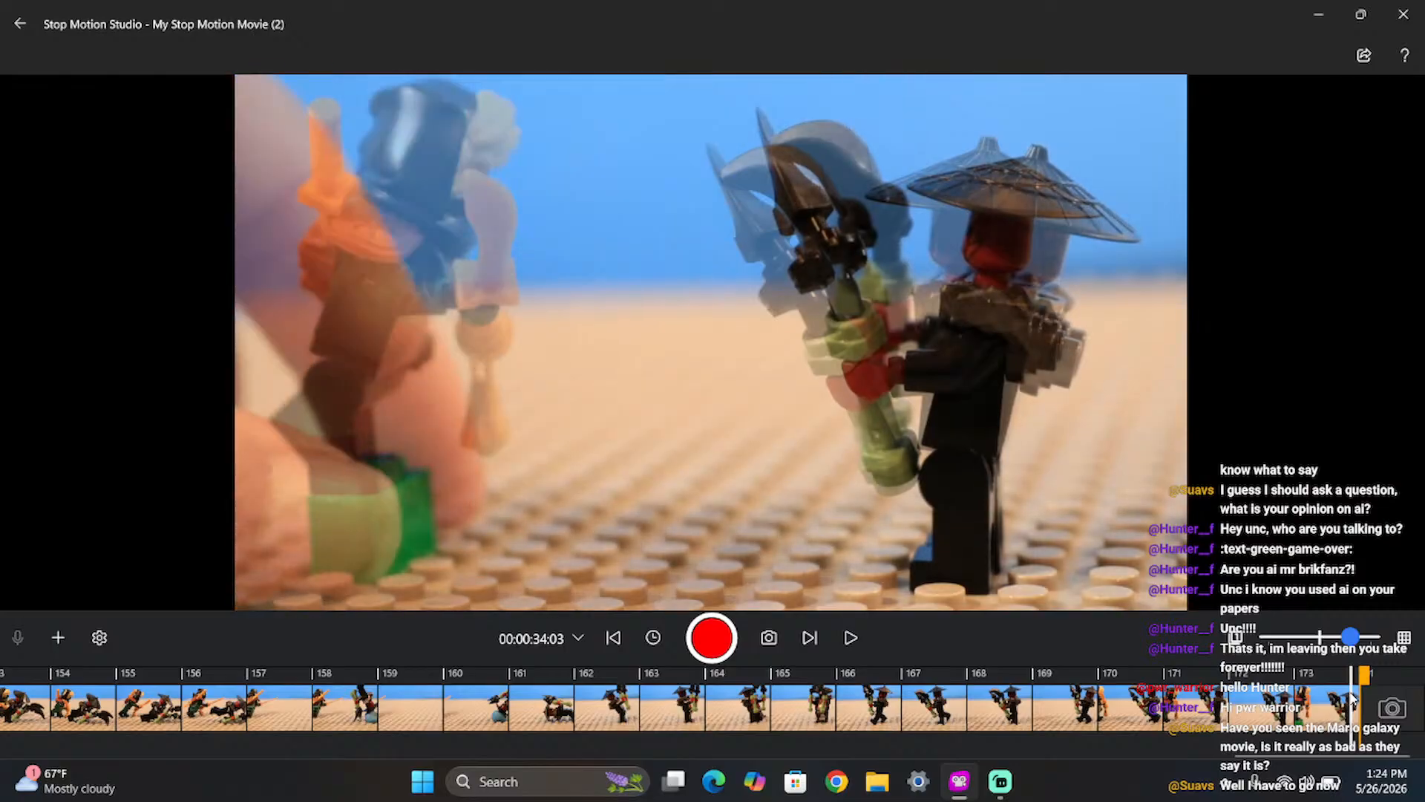
pyautogui.press('space')
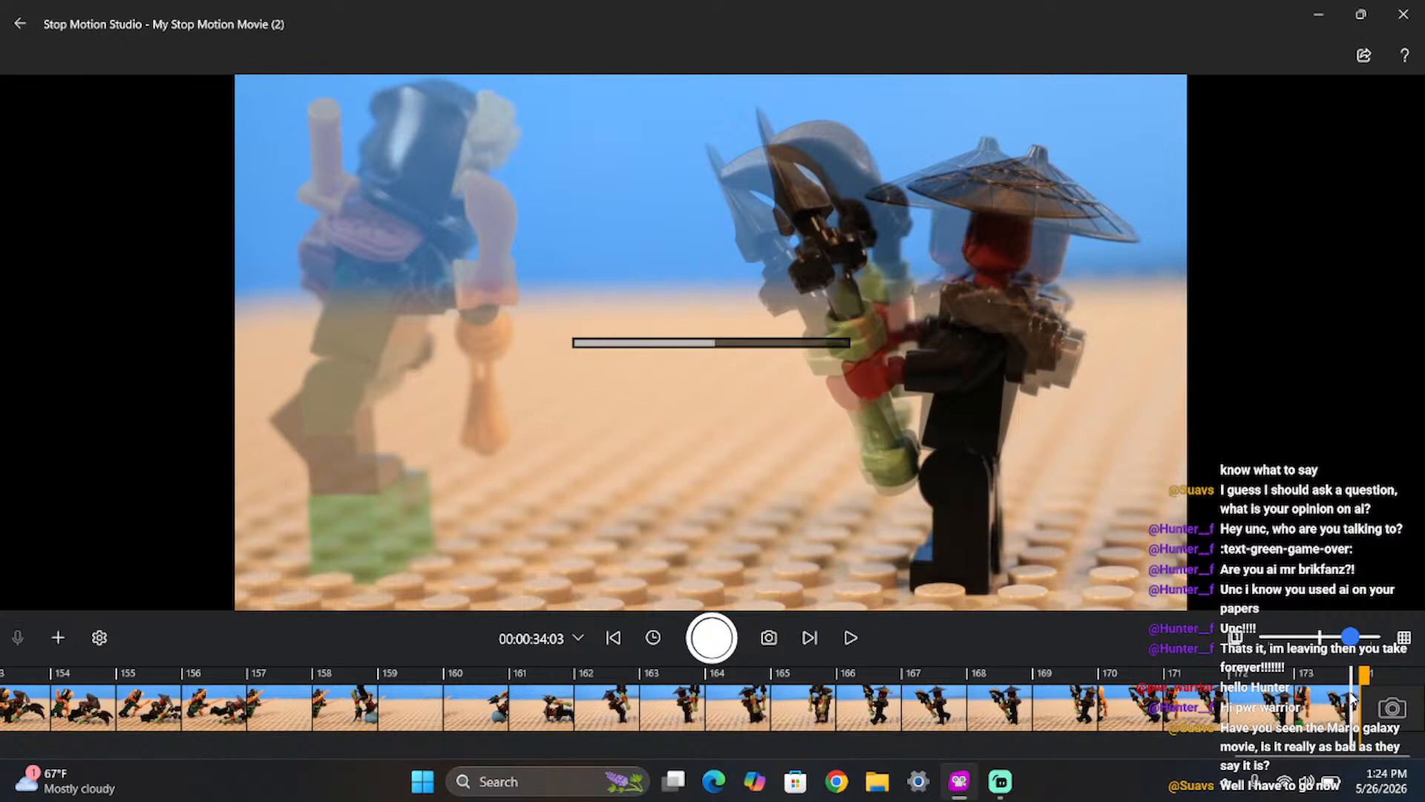
pyautogui.press('space')
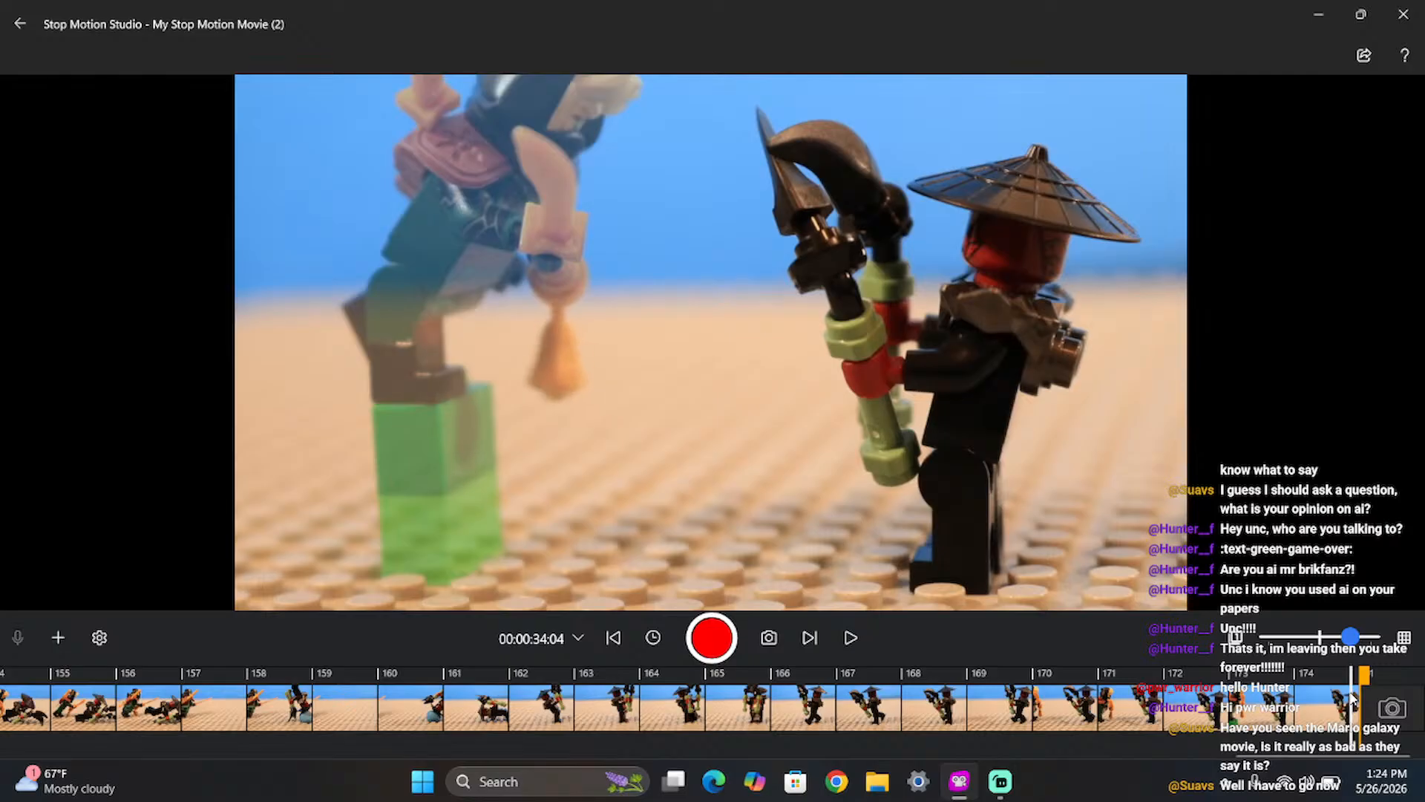
pyautogui.click(1349, 698)
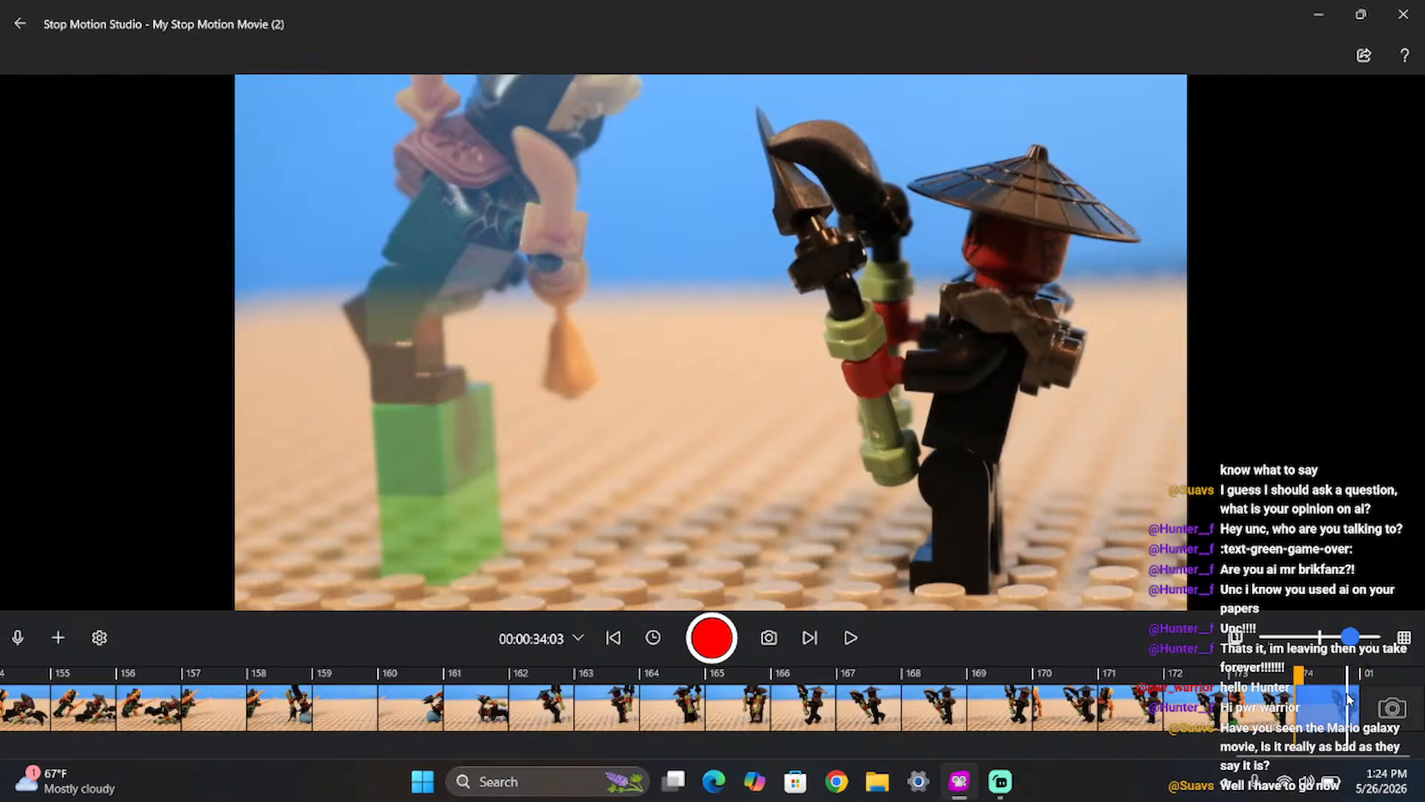
pyautogui.click(1257, 709)
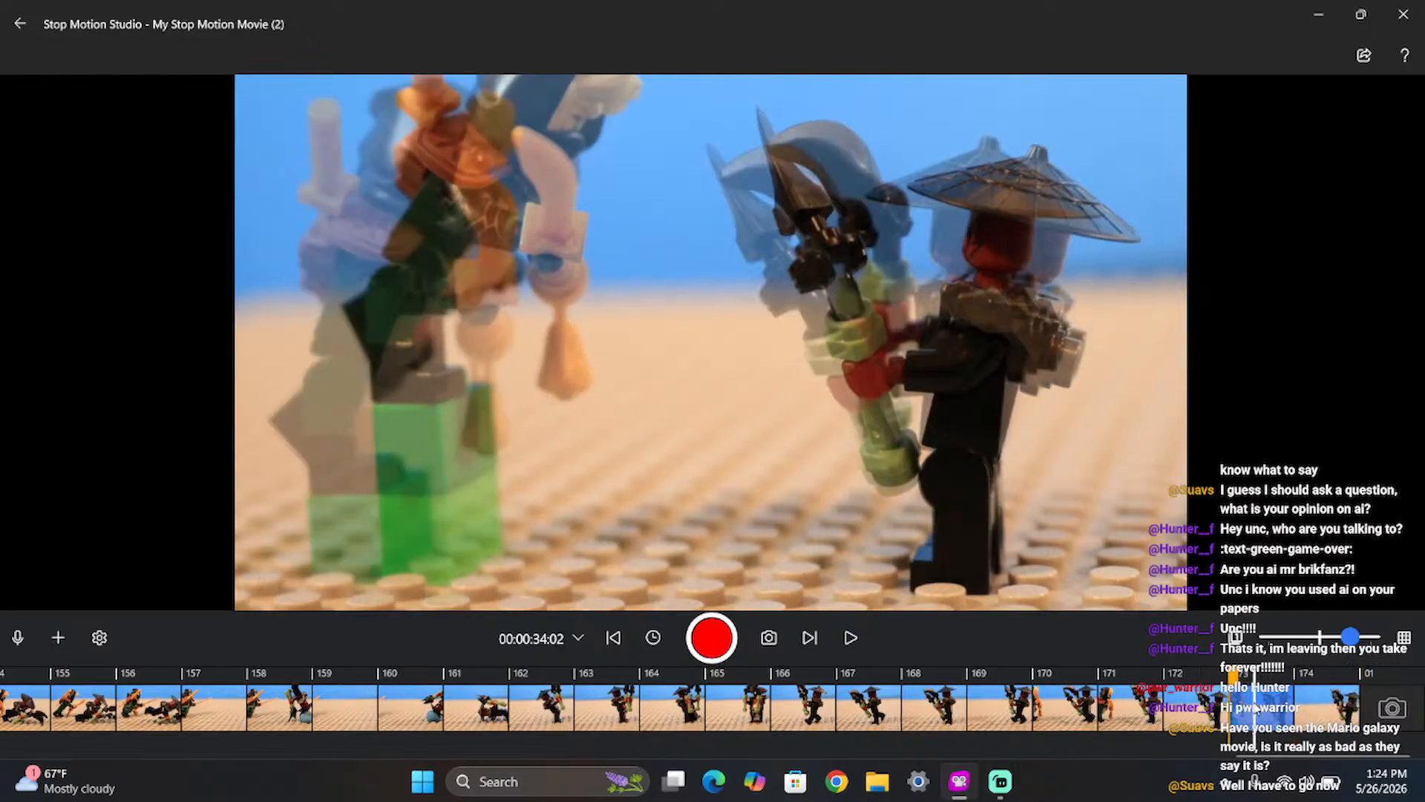
pyautogui.press('Delete')
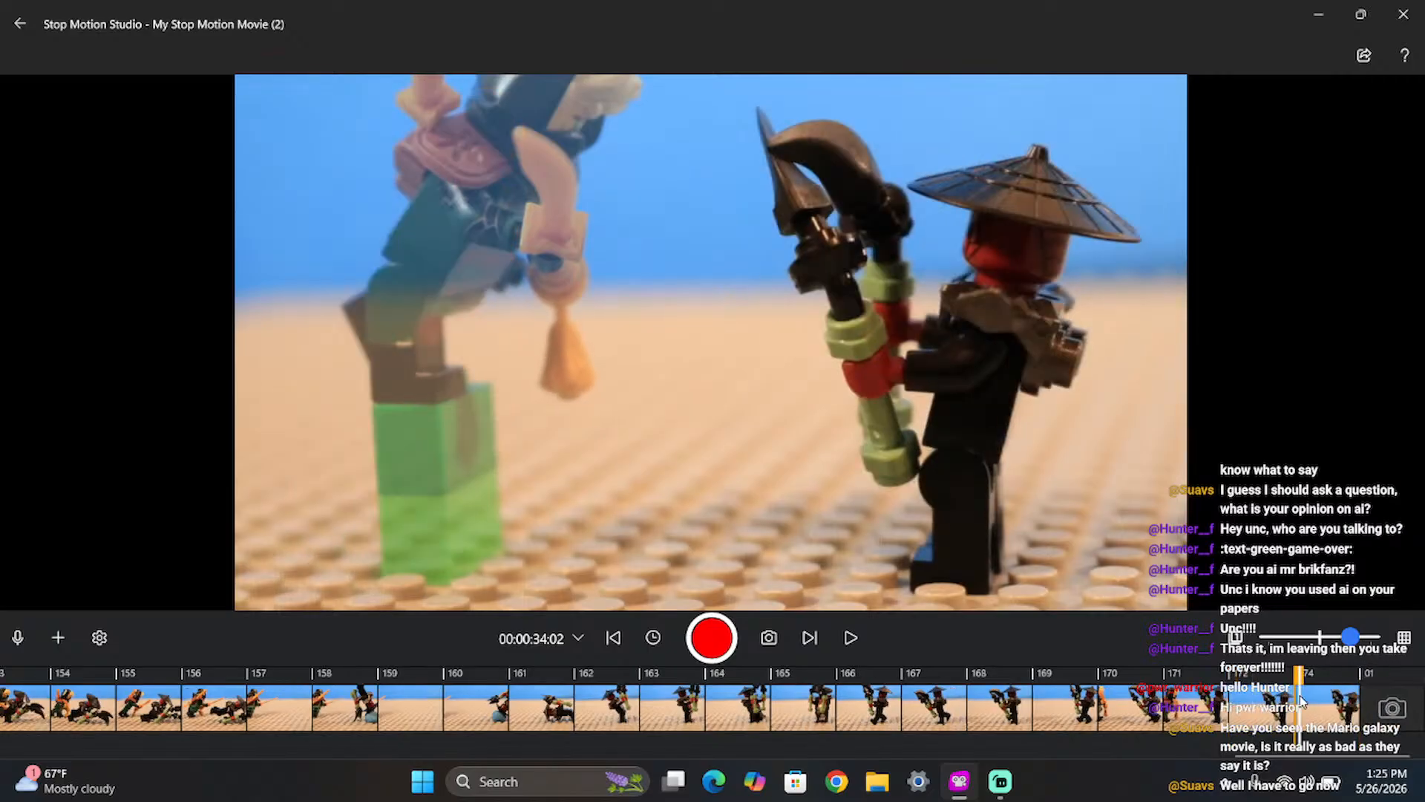
pyautogui.press('Delete')
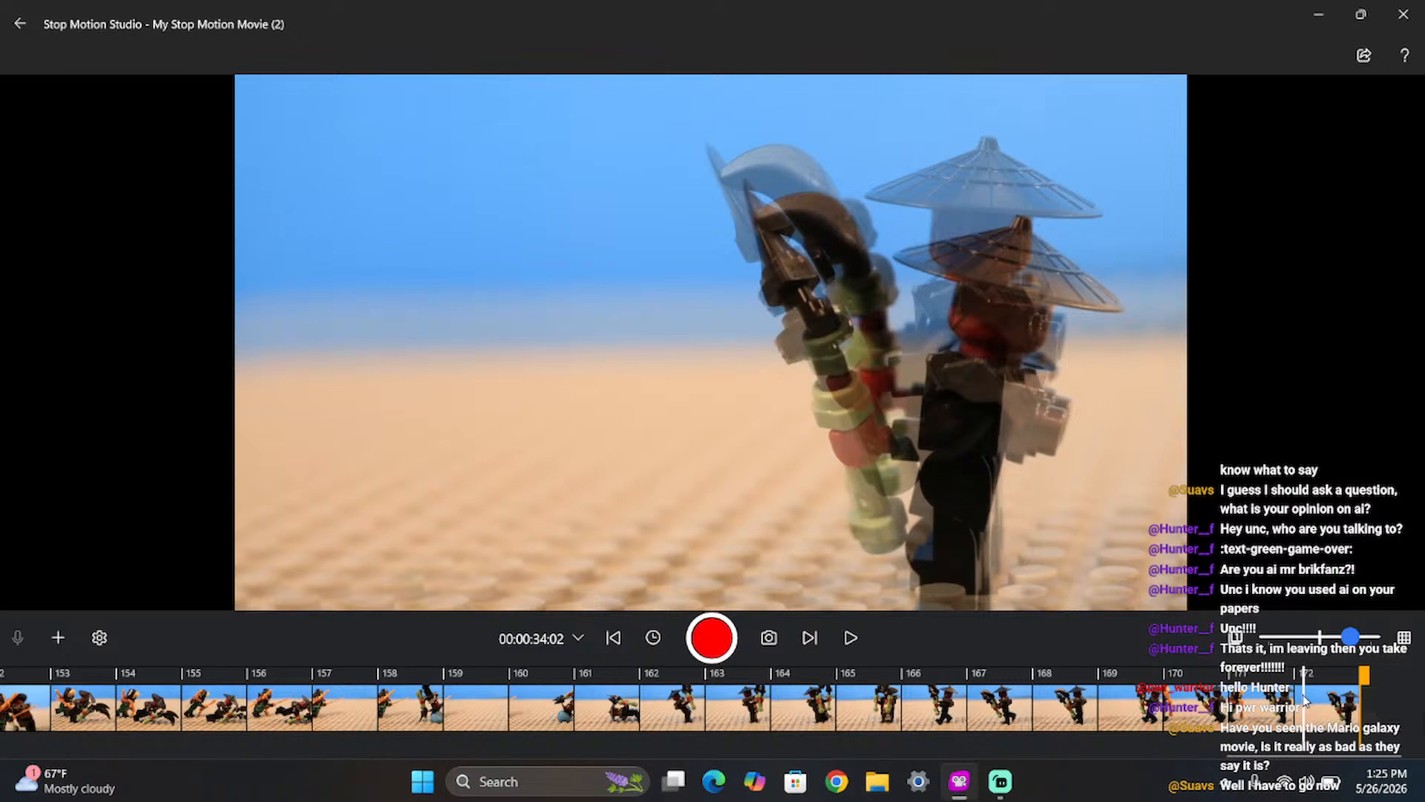
# - Capture frames 173 to 175 while tilting the camera upward, raising the green warrior on green support bricks to leap over the straw-hat warrior
pyautogui.press('space')
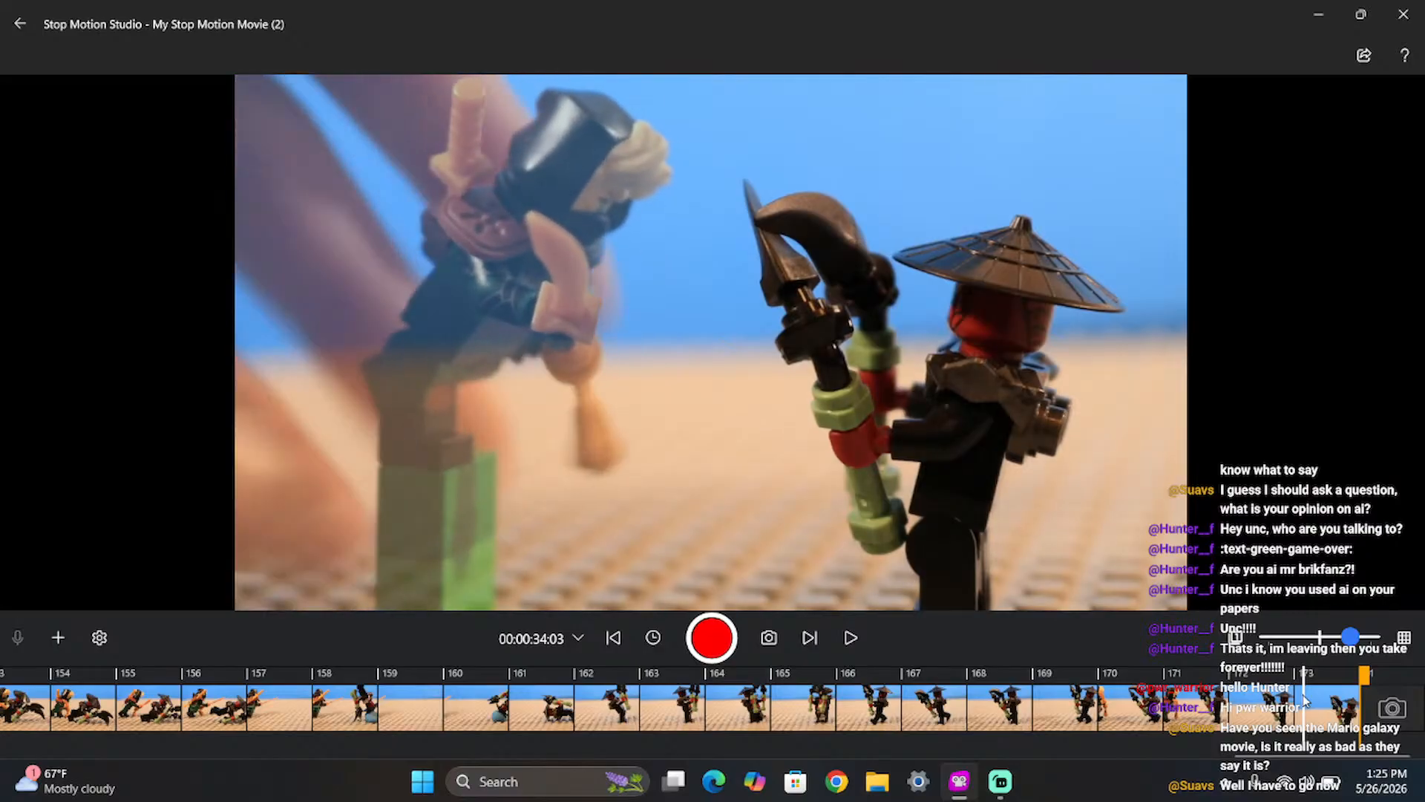
pyautogui.press('Return')
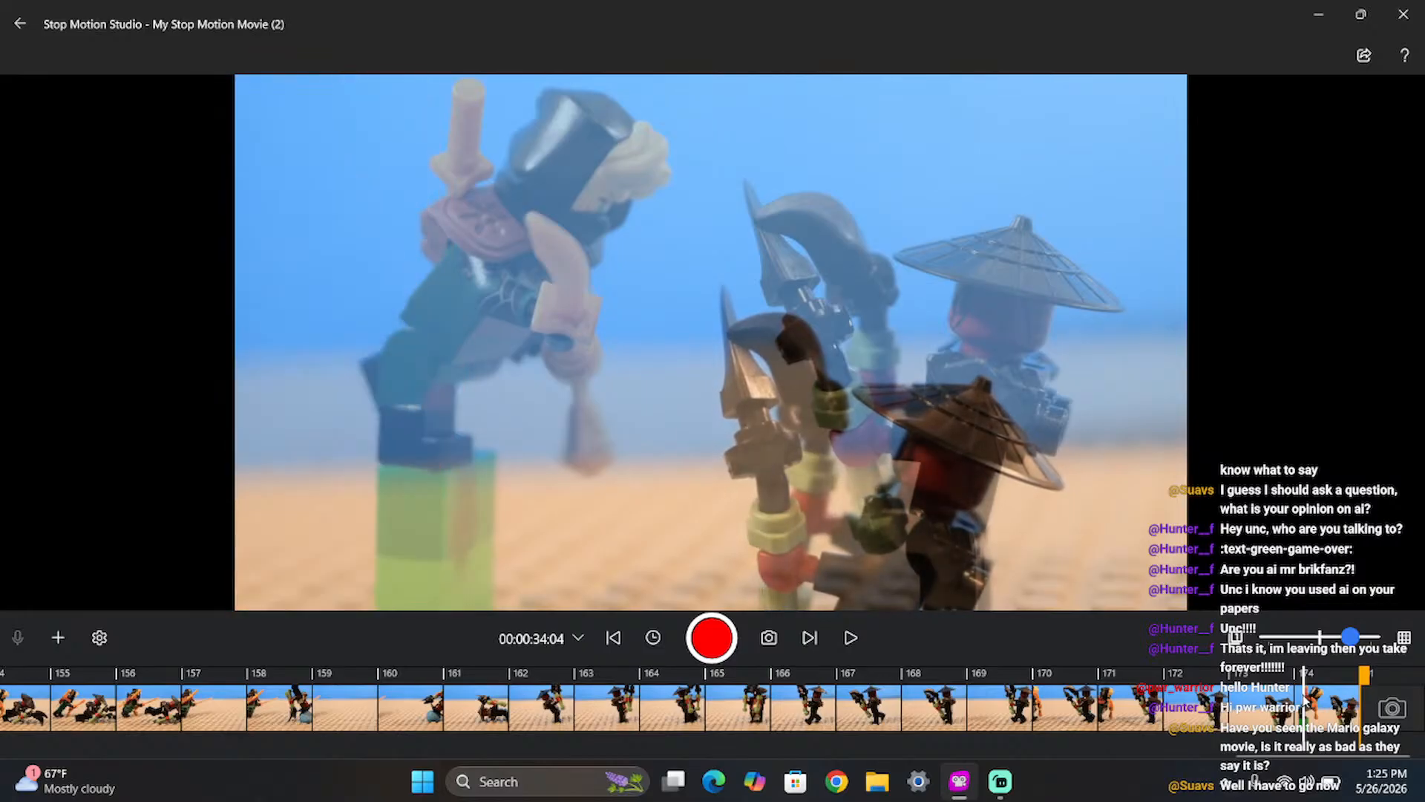
pyautogui.press('Return')
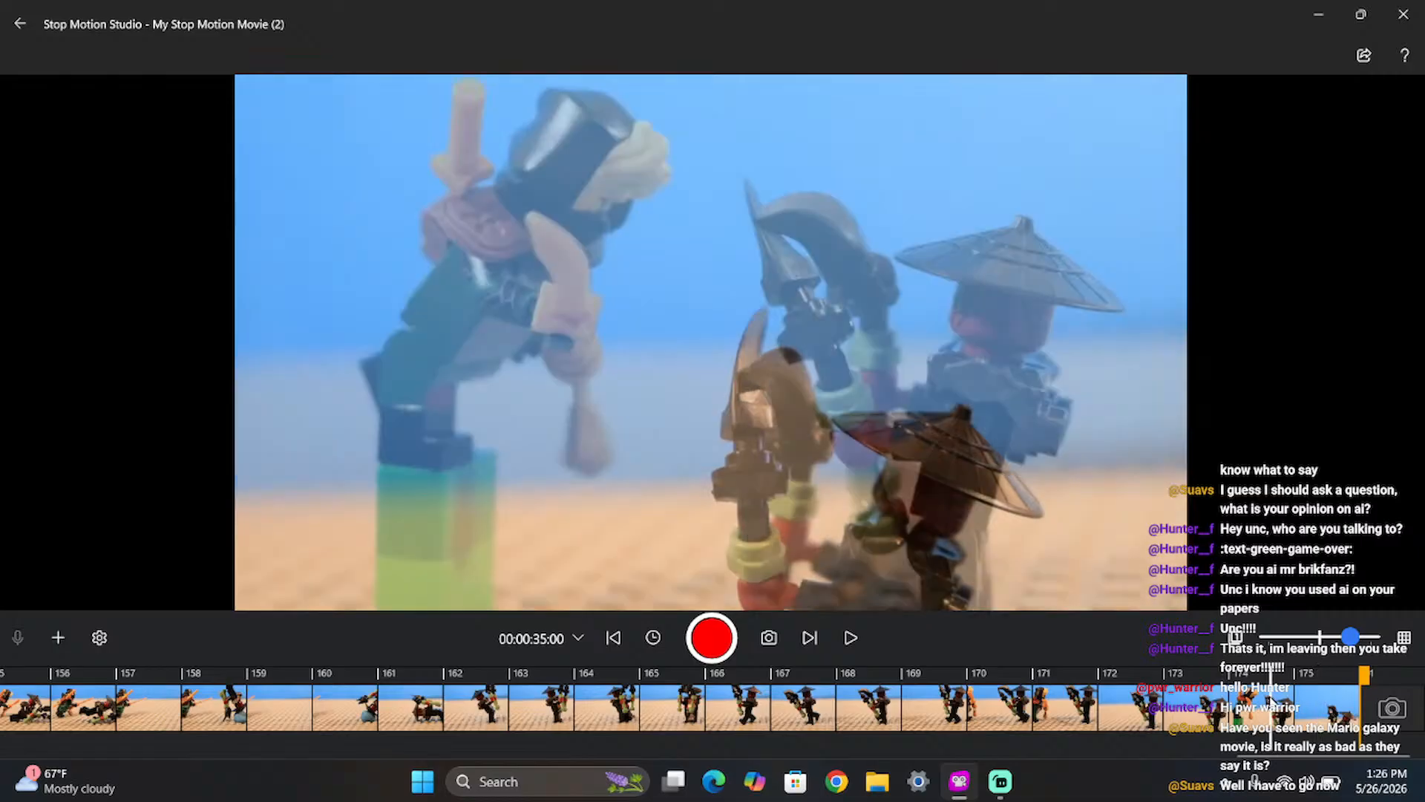
# - Turn the onion-skin overlay off, delete frame 175 and continue capturing from the upward-tilted camera with the straw-hat warrior low in shot
pyautogui.moveTo(1350, 636); pyautogui.dragTo(1372, 637)
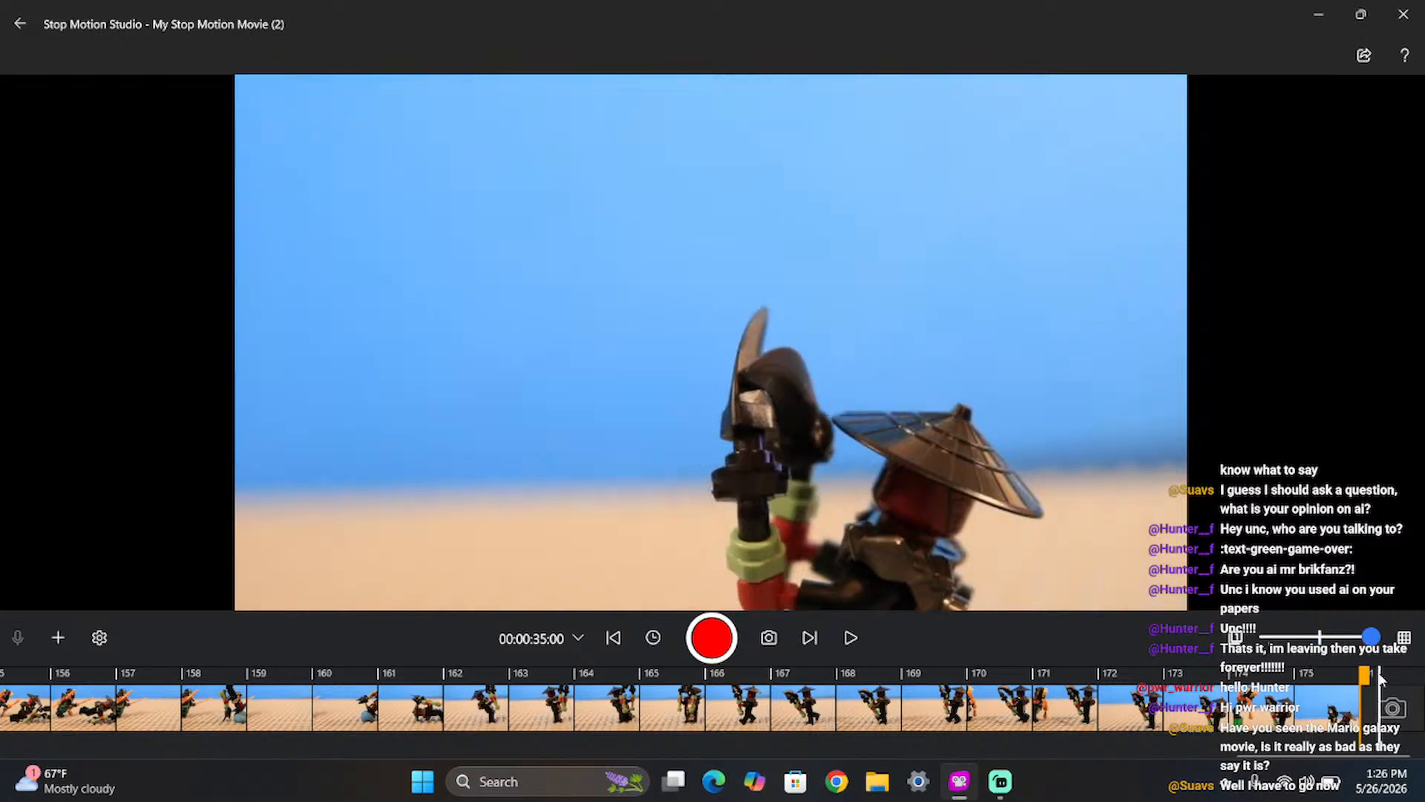
pyautogui.click(1345, 685)
pyautogui.press('Right')
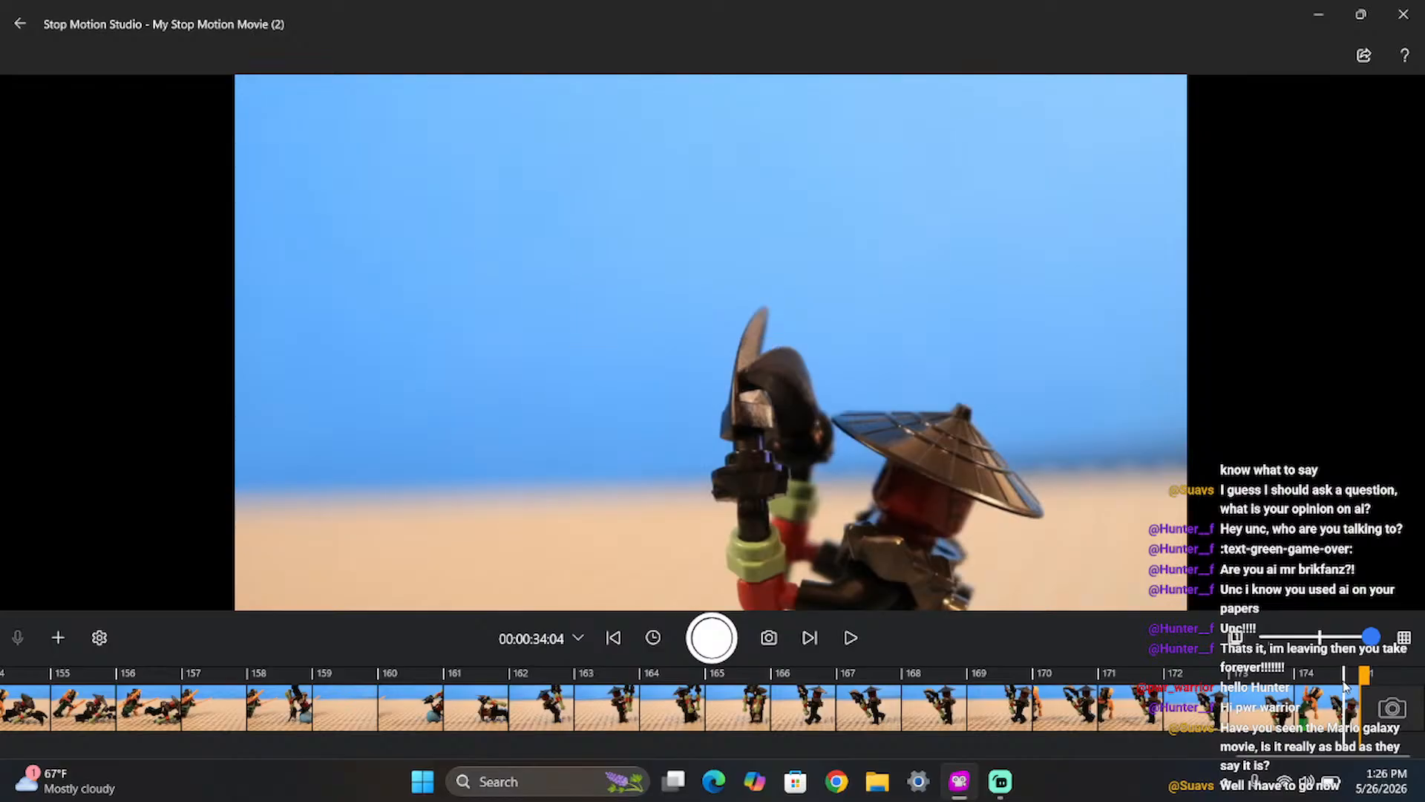
pyautogui.press('Right')
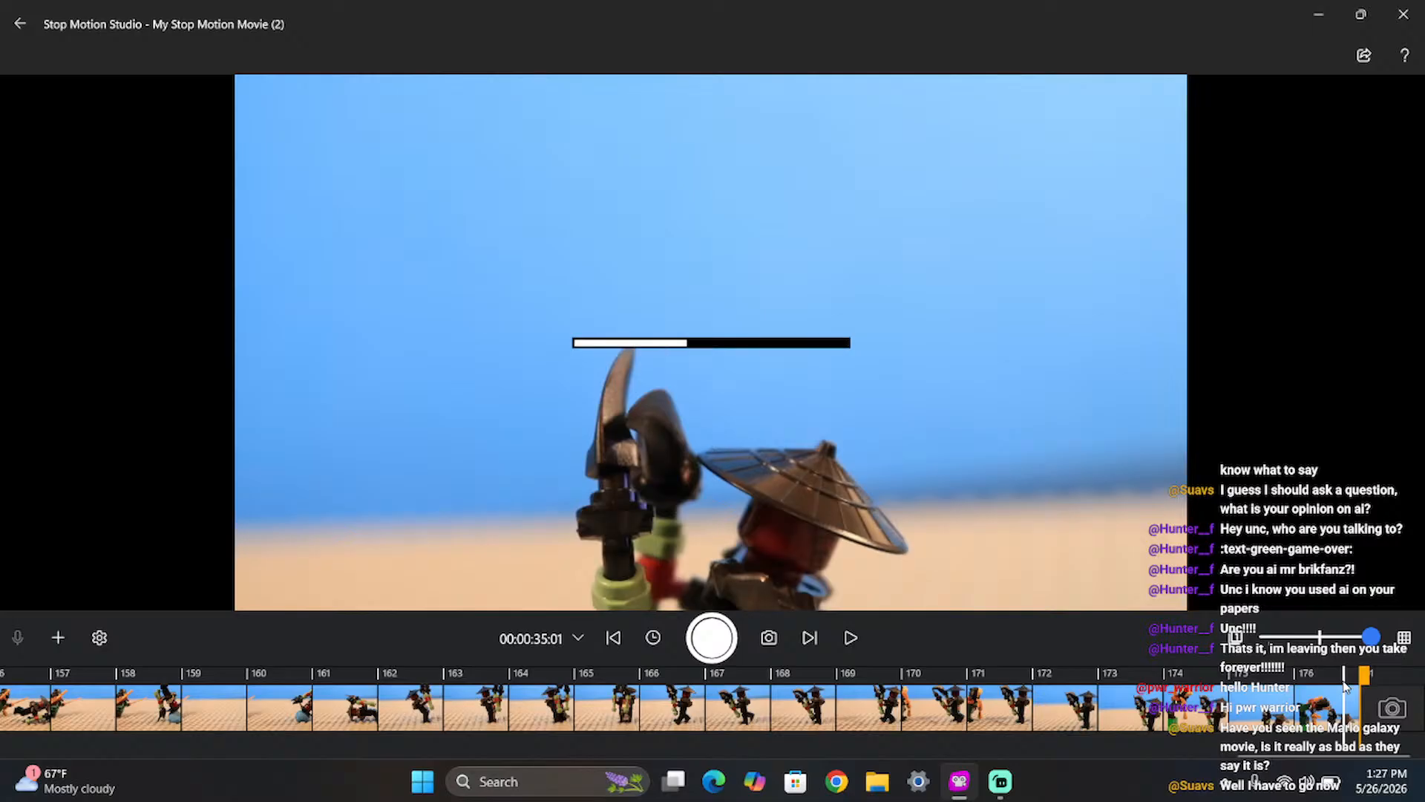
# - Capture frames 177 to 182, alternating the straw-hat warrior alone with the green warrior flipping overhead on green support bricks, and review frame 181
pyautogui.press('space')
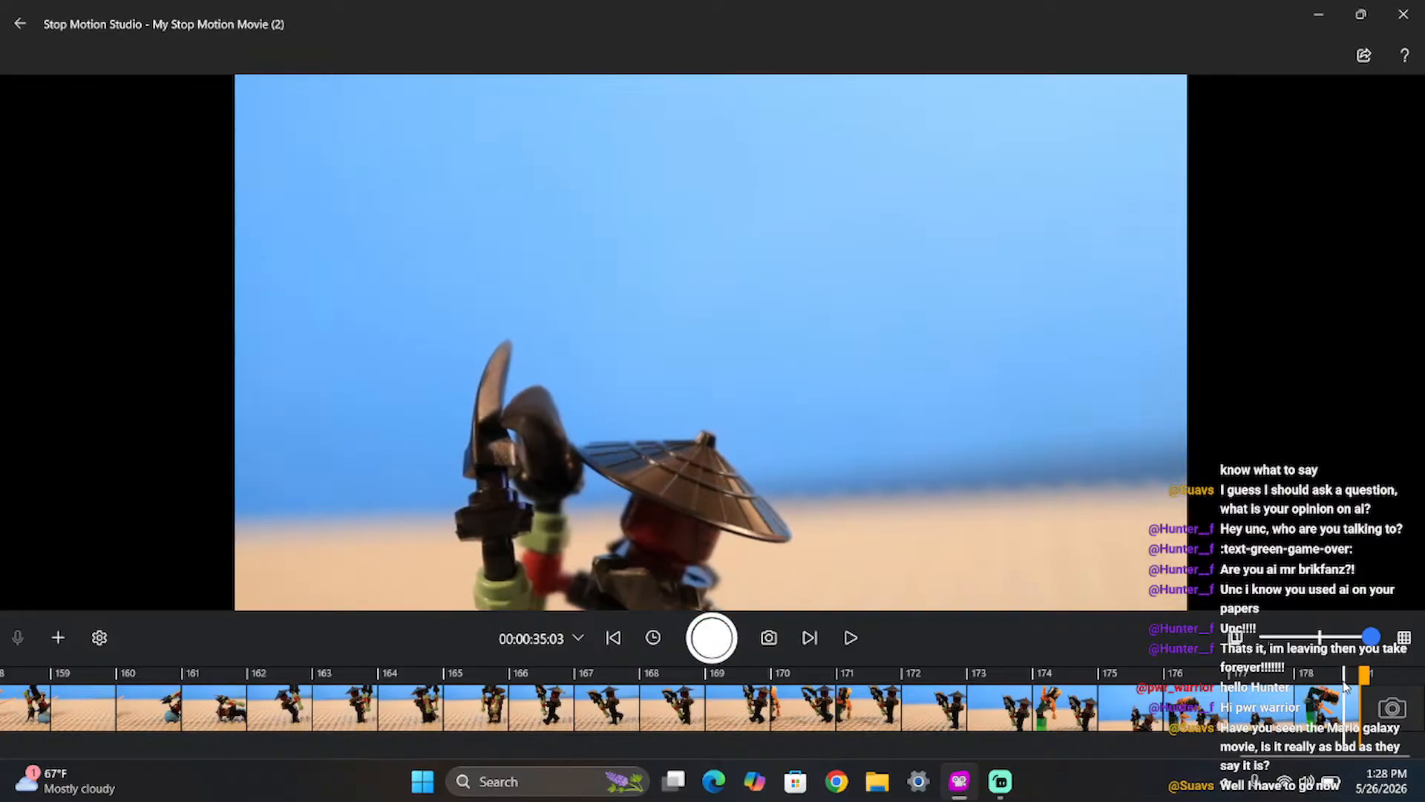
pyautogui.press('Right')
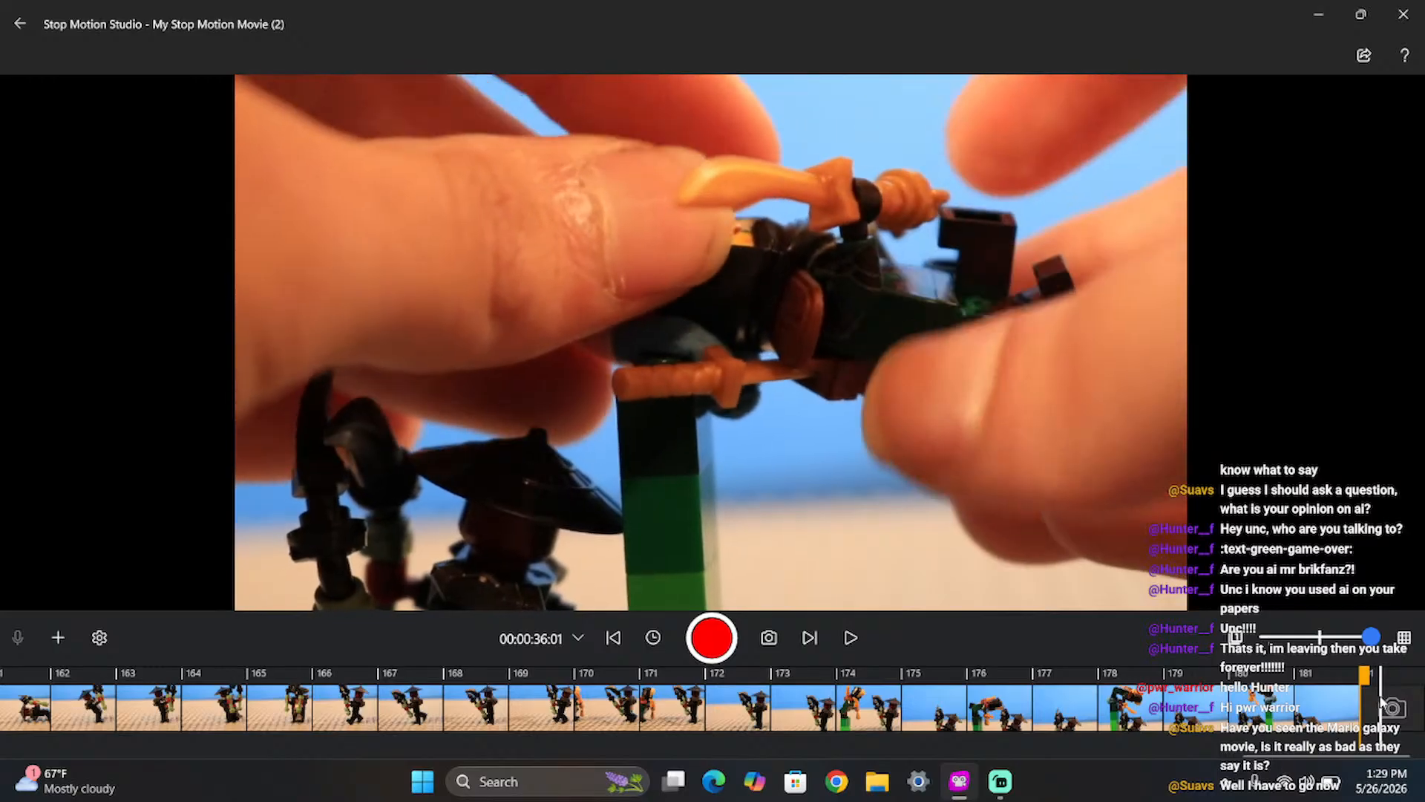
pyautogui.click(1314, 710)
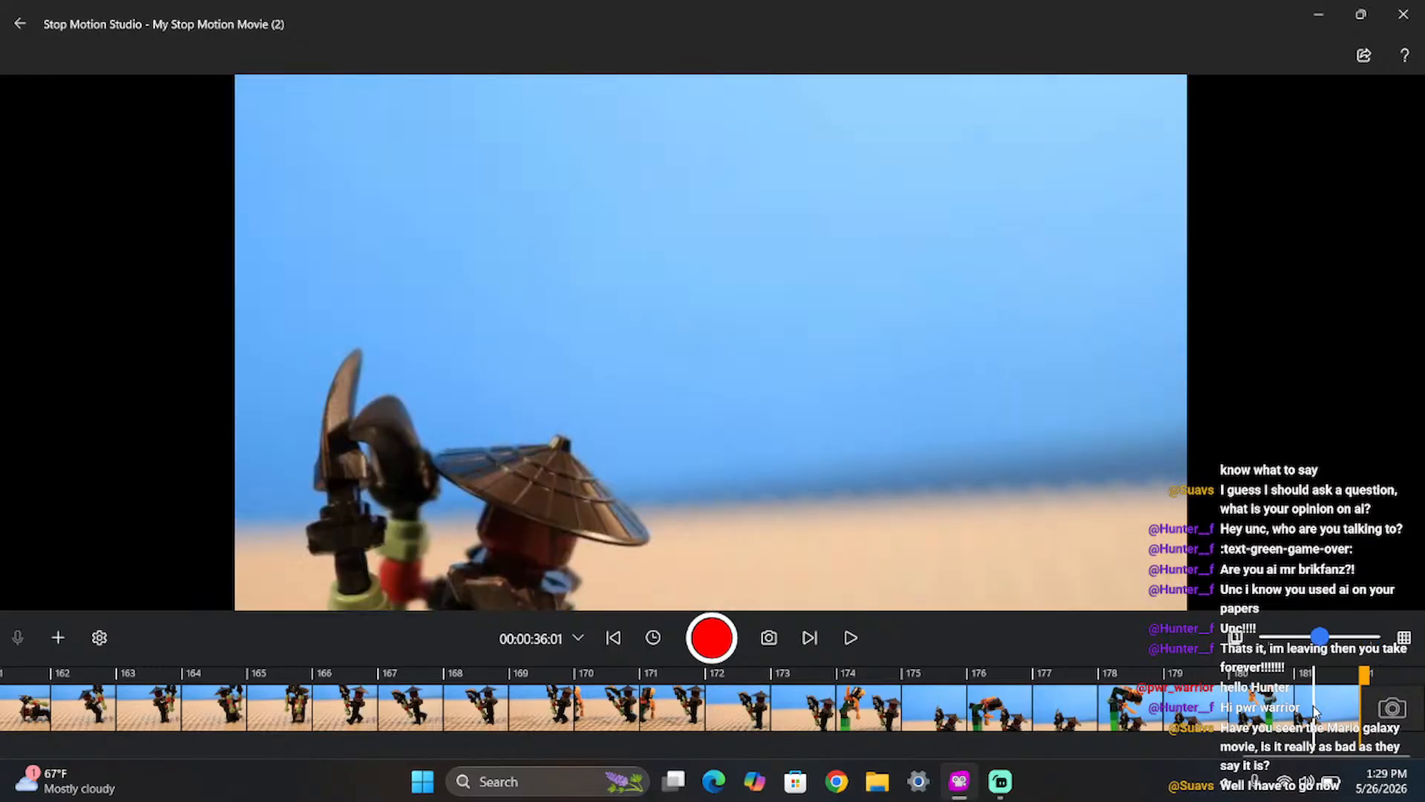
pyautogui.click(1335, 707)
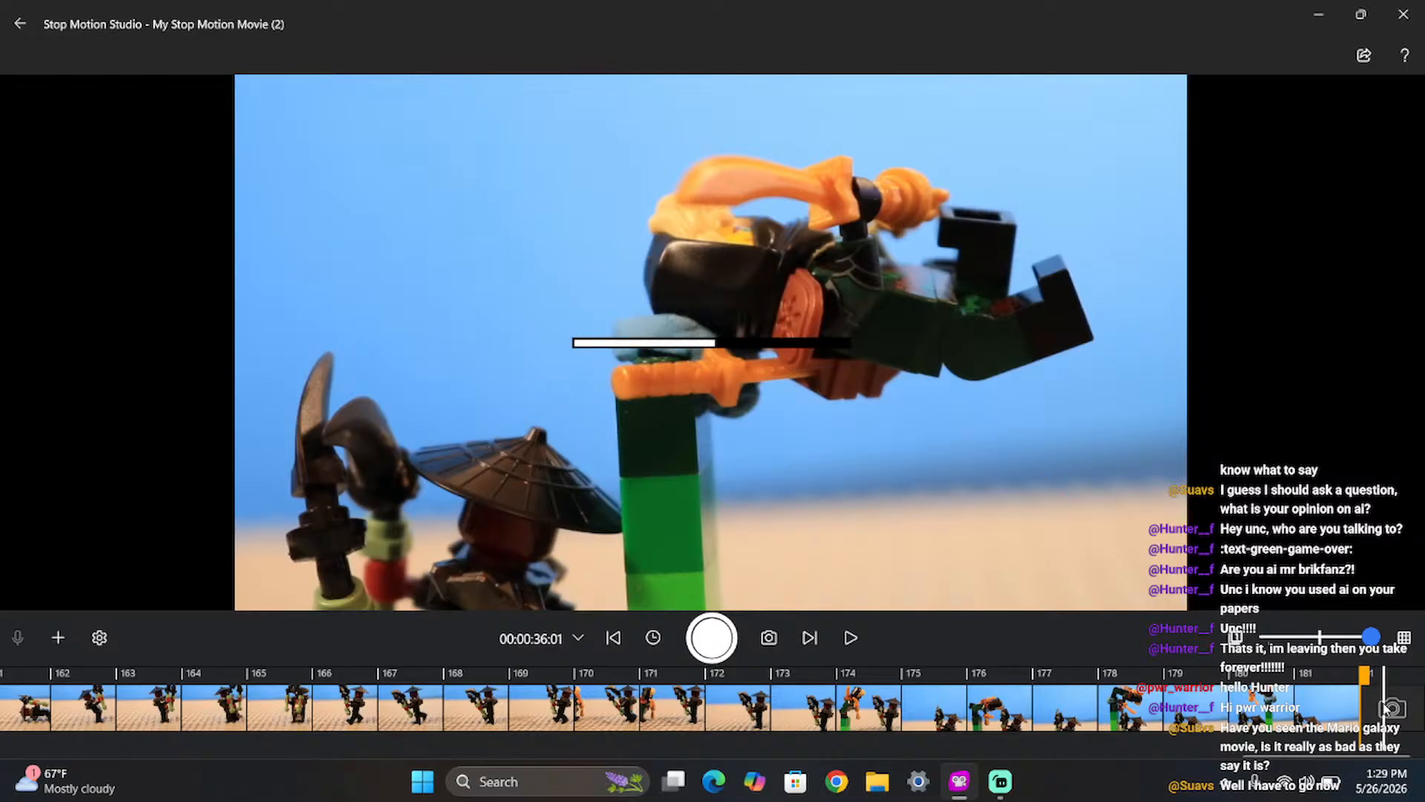
pyautogui.click(1384, 707)
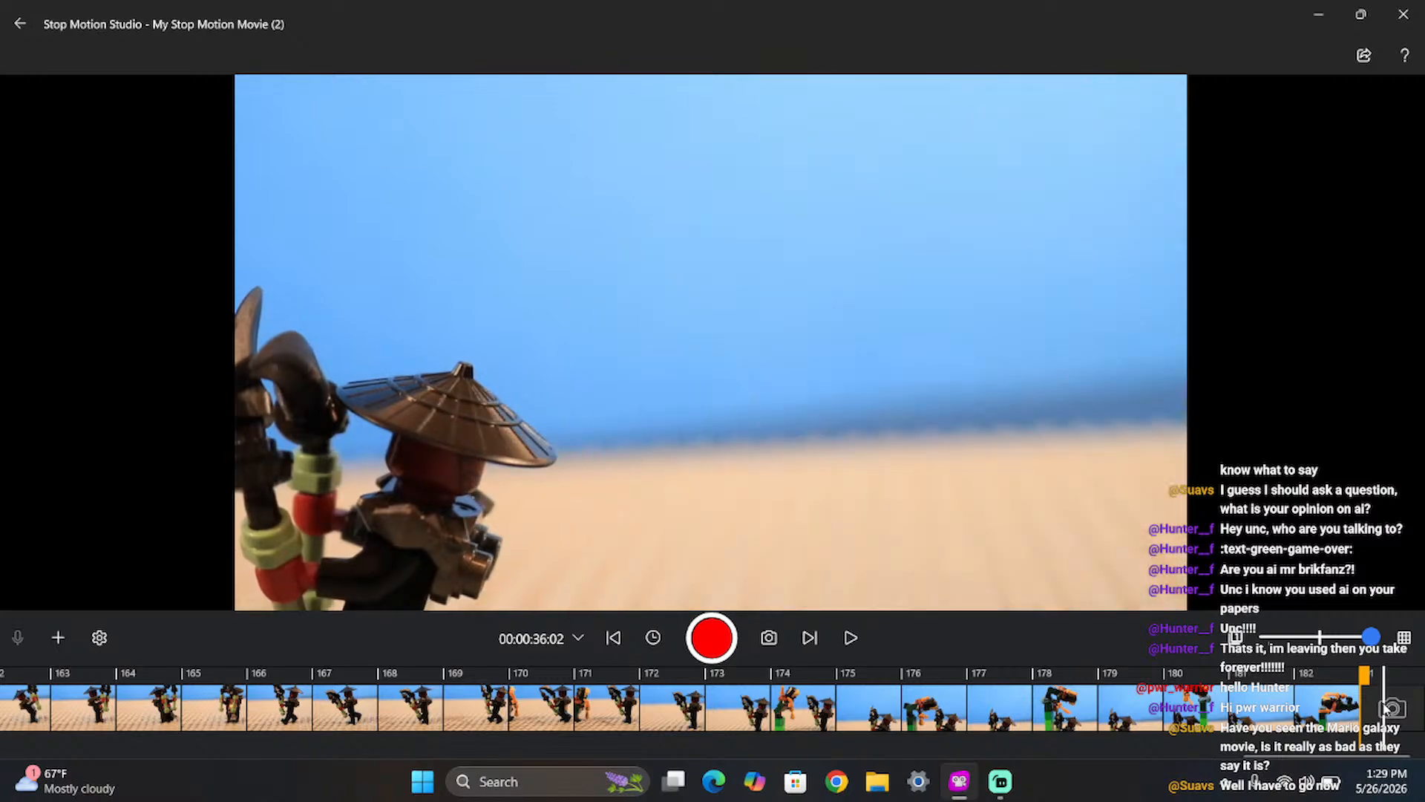
# - Capture frames 183 to 186 while tilting the camera down, alternating straw-hat-only shots with the green warrior descending feet first on green bricks
pyautogui.press('Return')
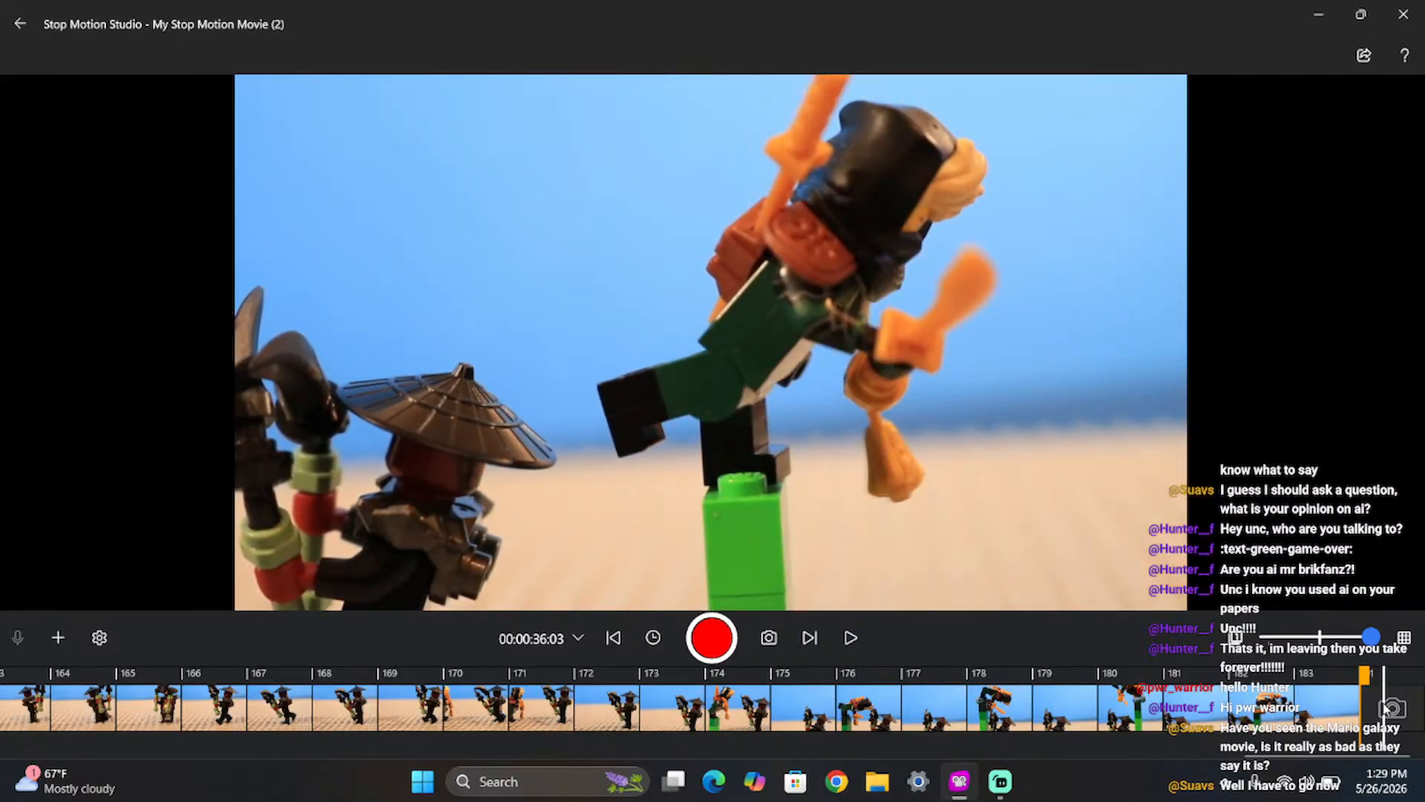
pyautogui.press('Return')
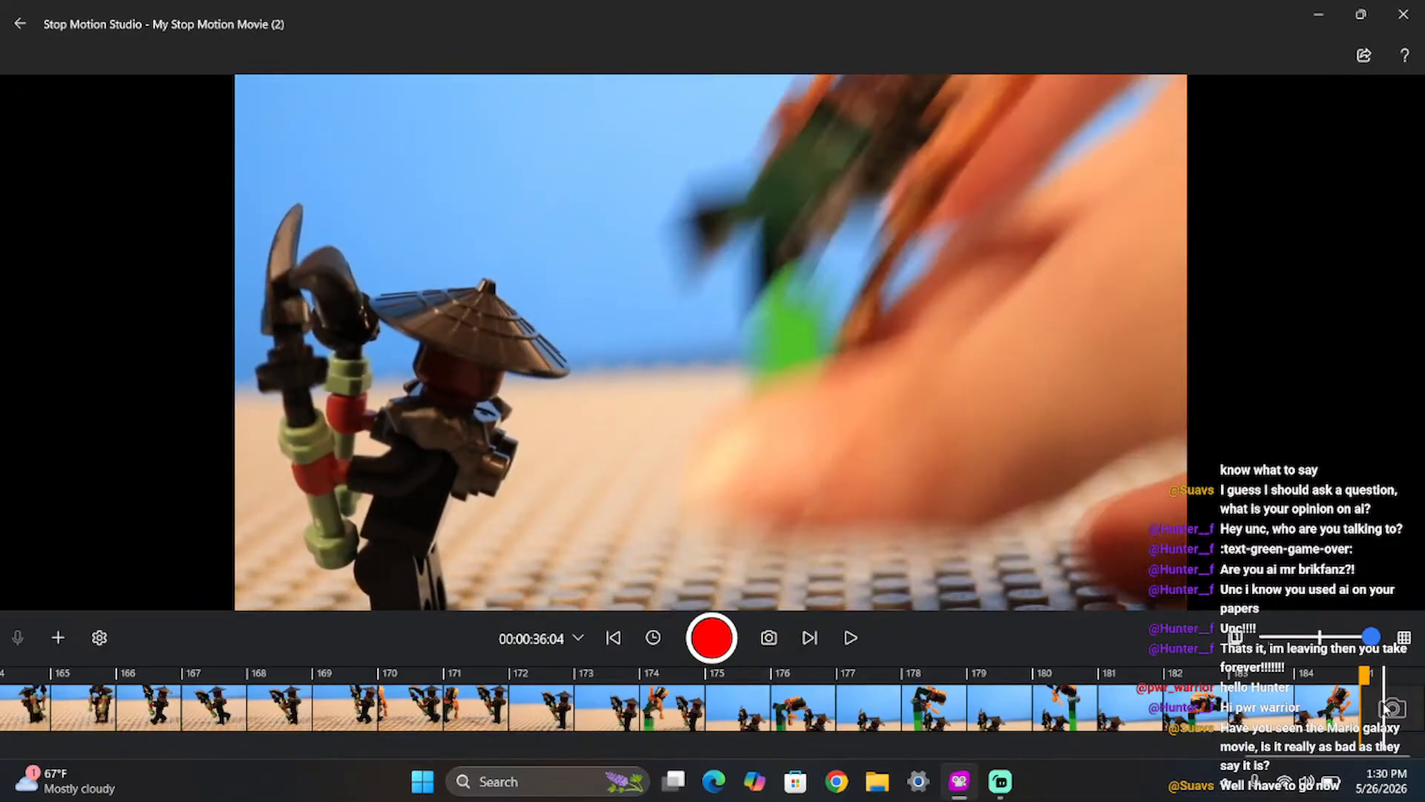
pyautogui.press('Return')
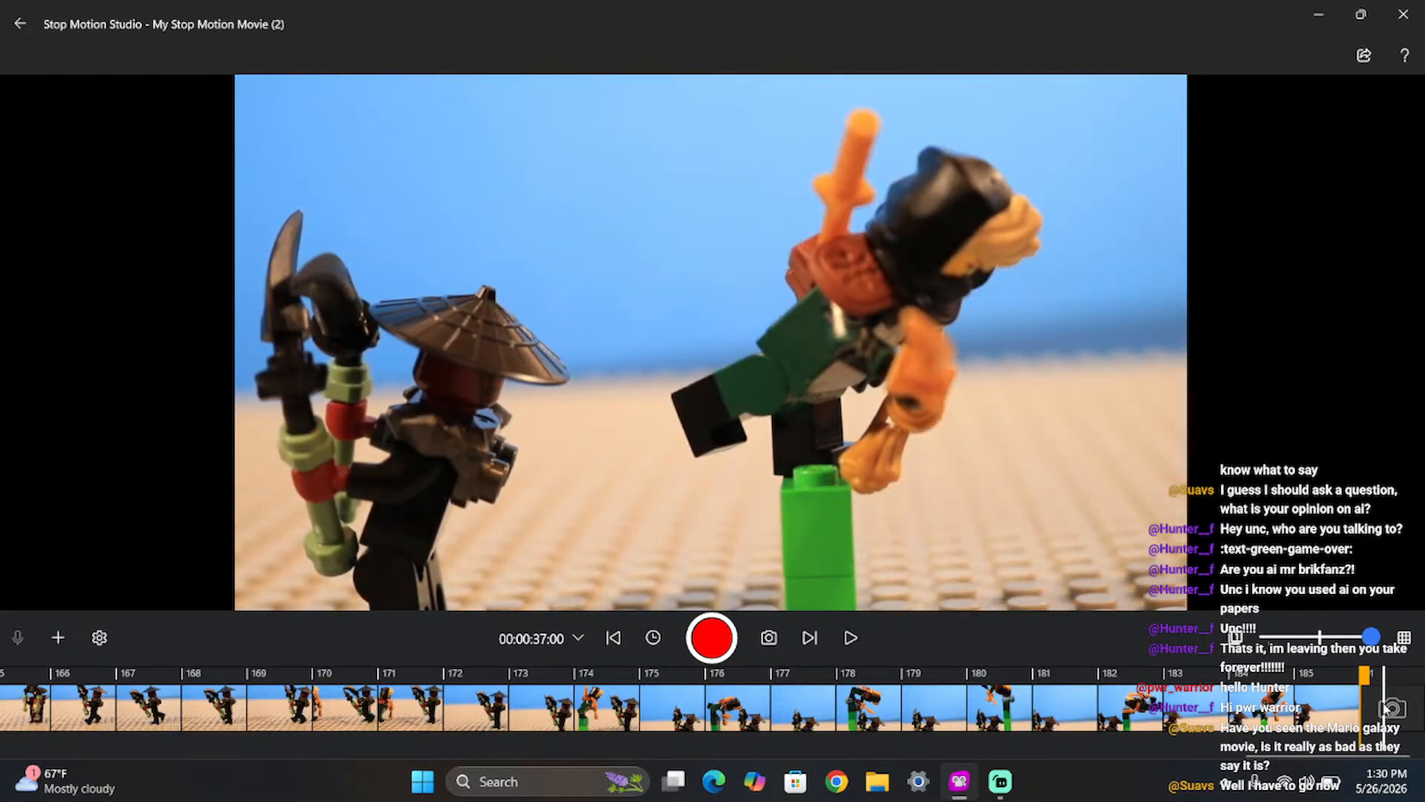
pyautogui.press('space')
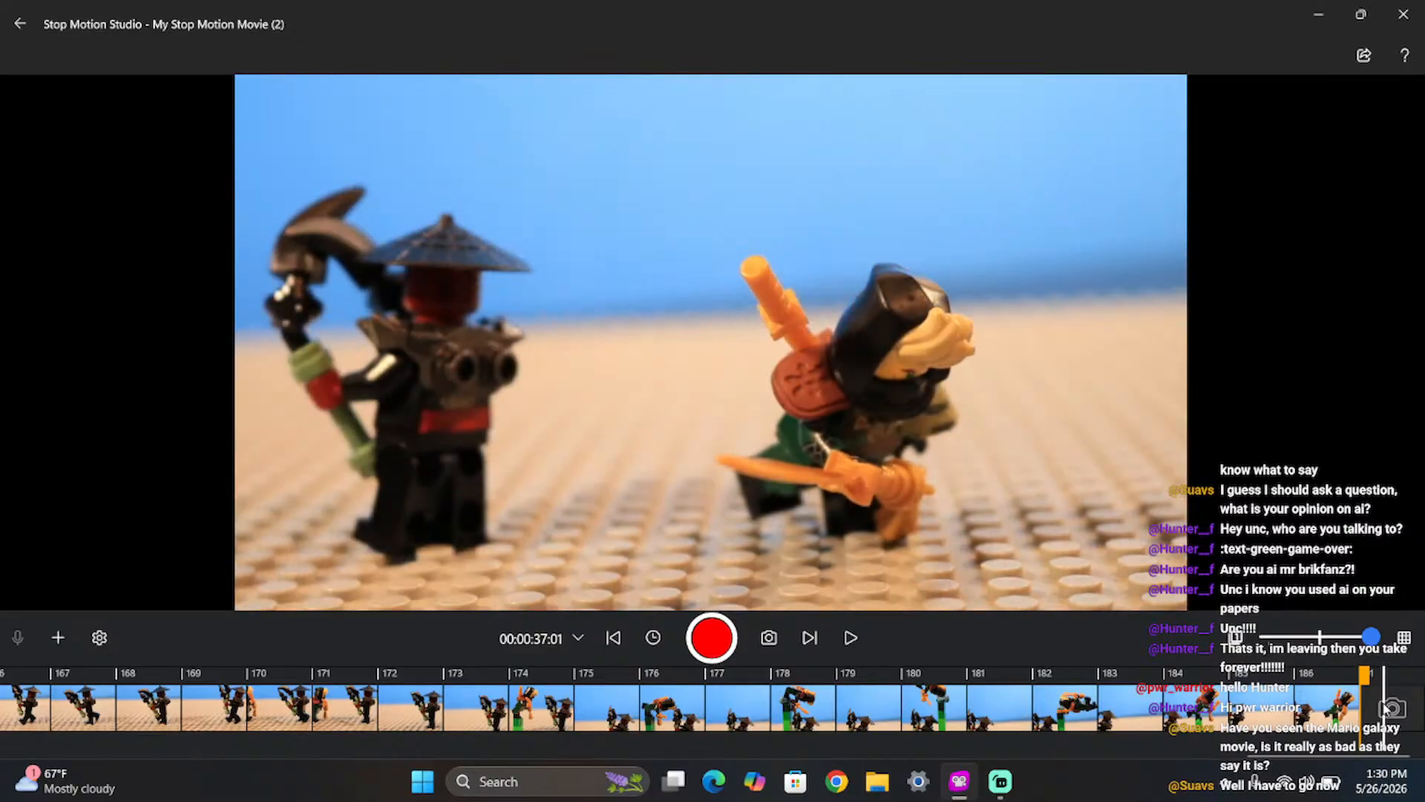
# - Capture frames 187 to 191 of the green warrior landing in a crouch and spinning upright while the straw-hat warrior turns towards him
pyautogui.press('Return')
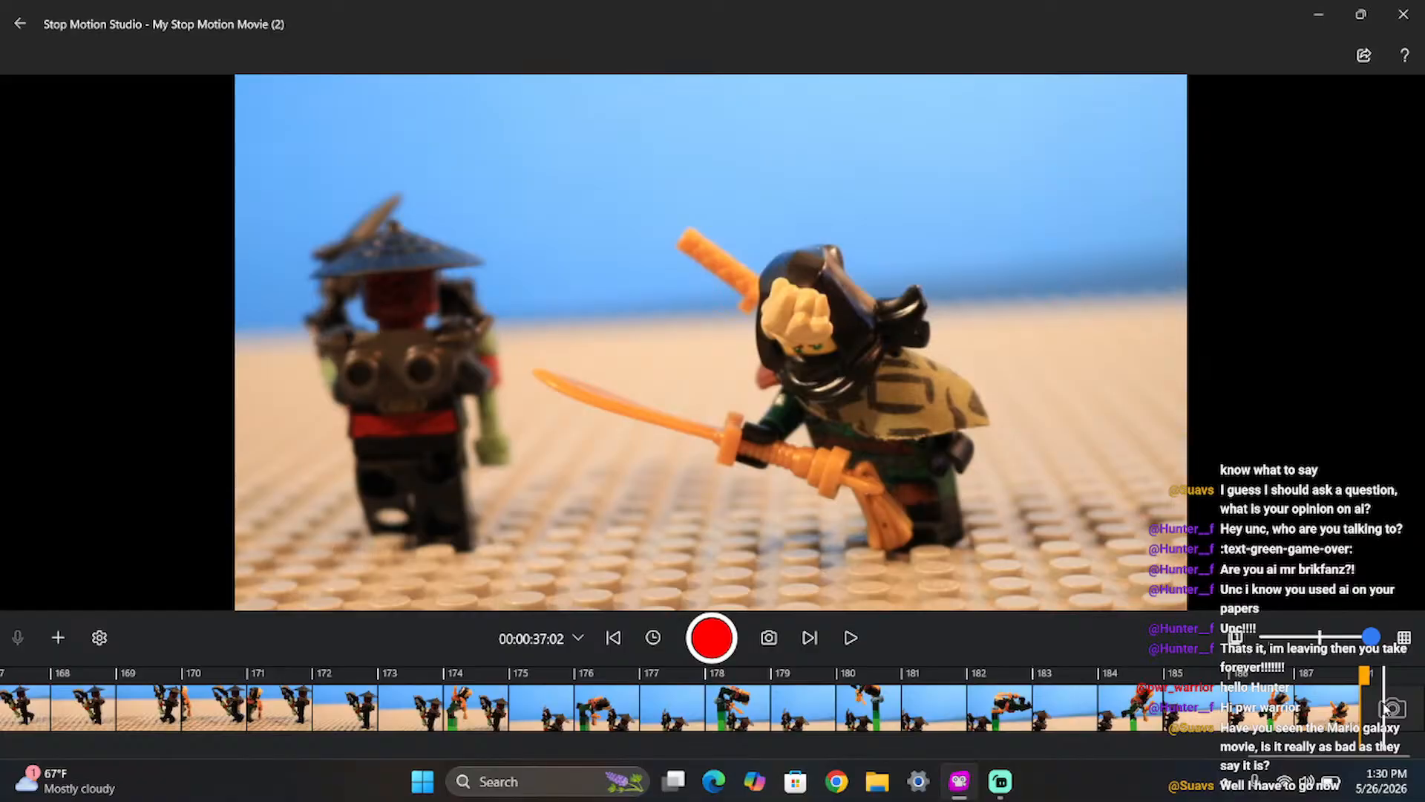
pyautogui.press('Return')
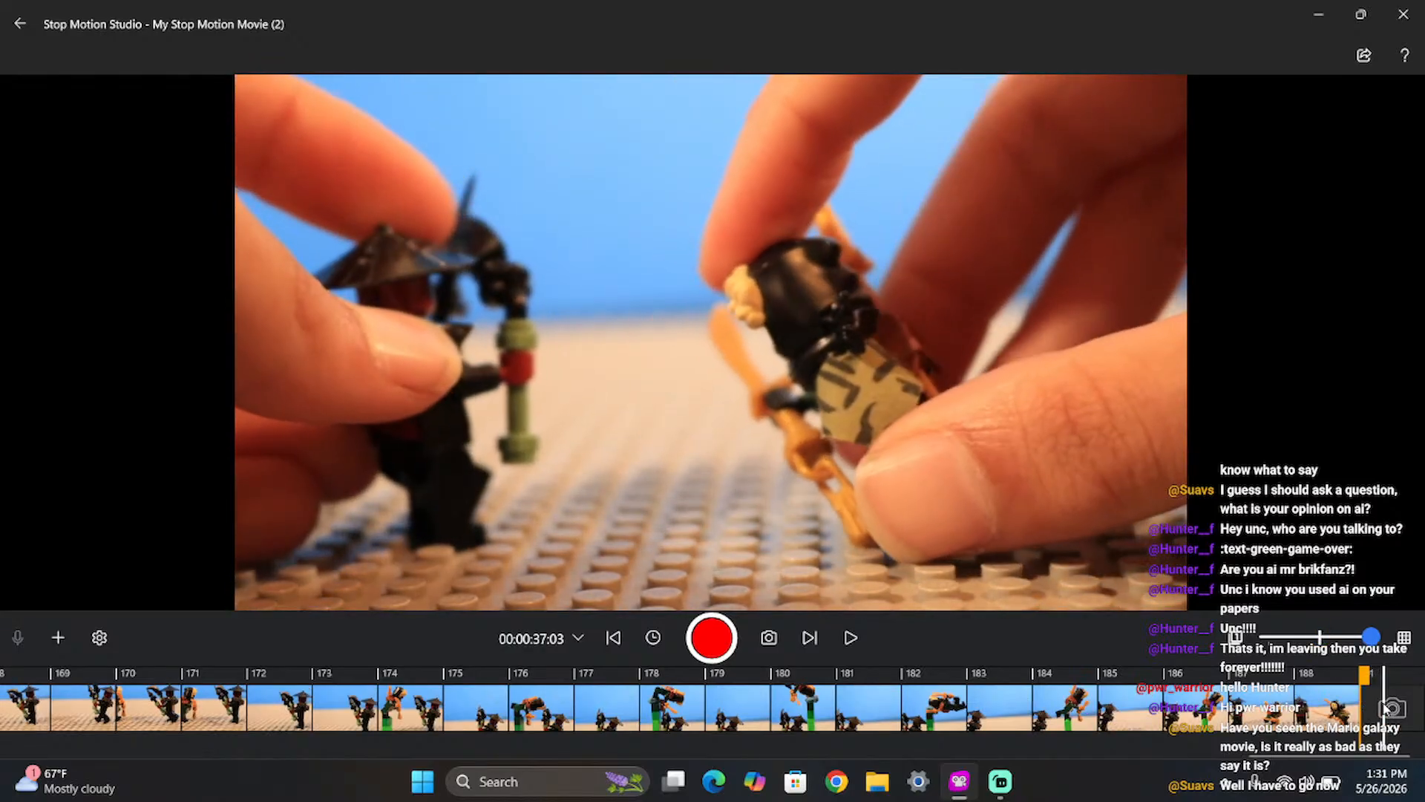
pyautogui.click(1385, 709)
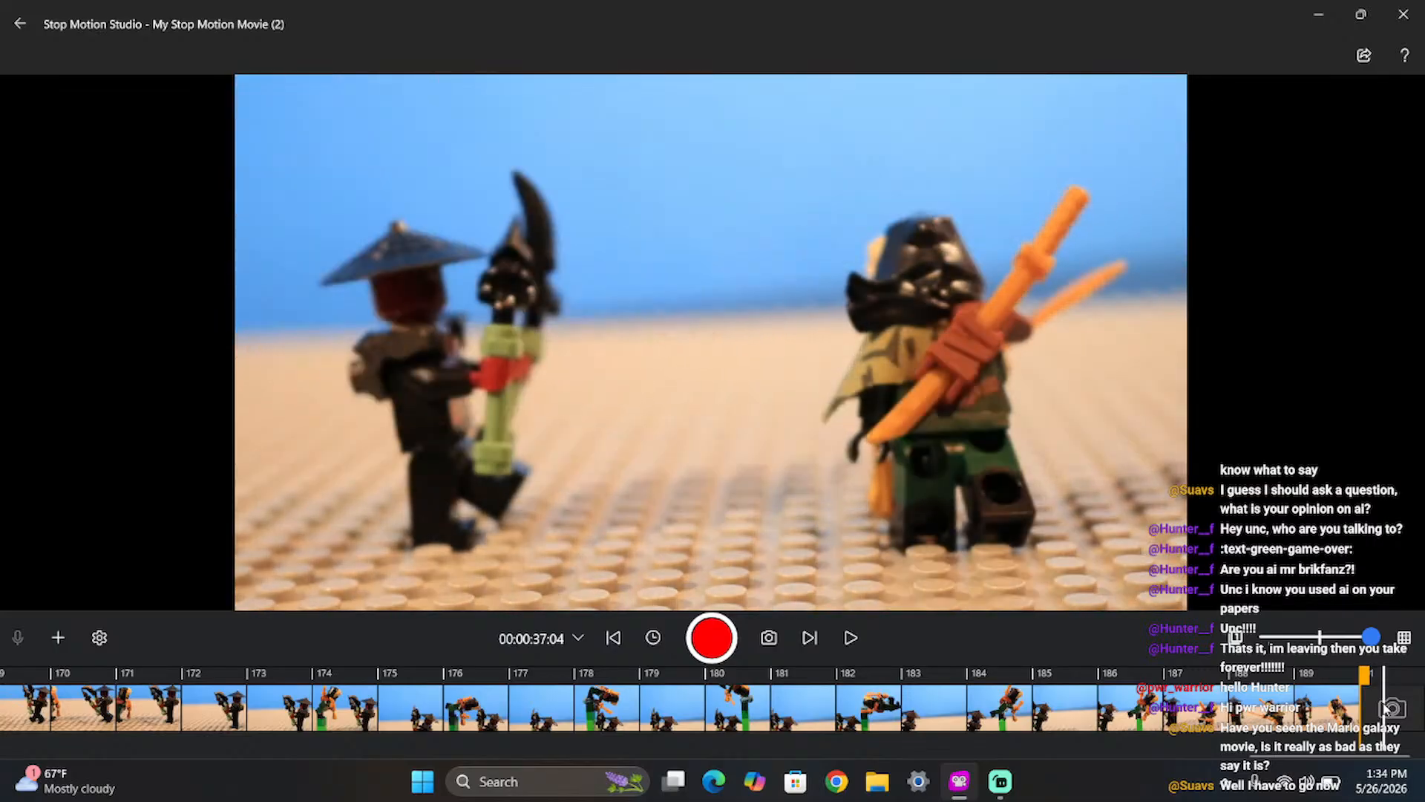
pyautogui.press('Return')
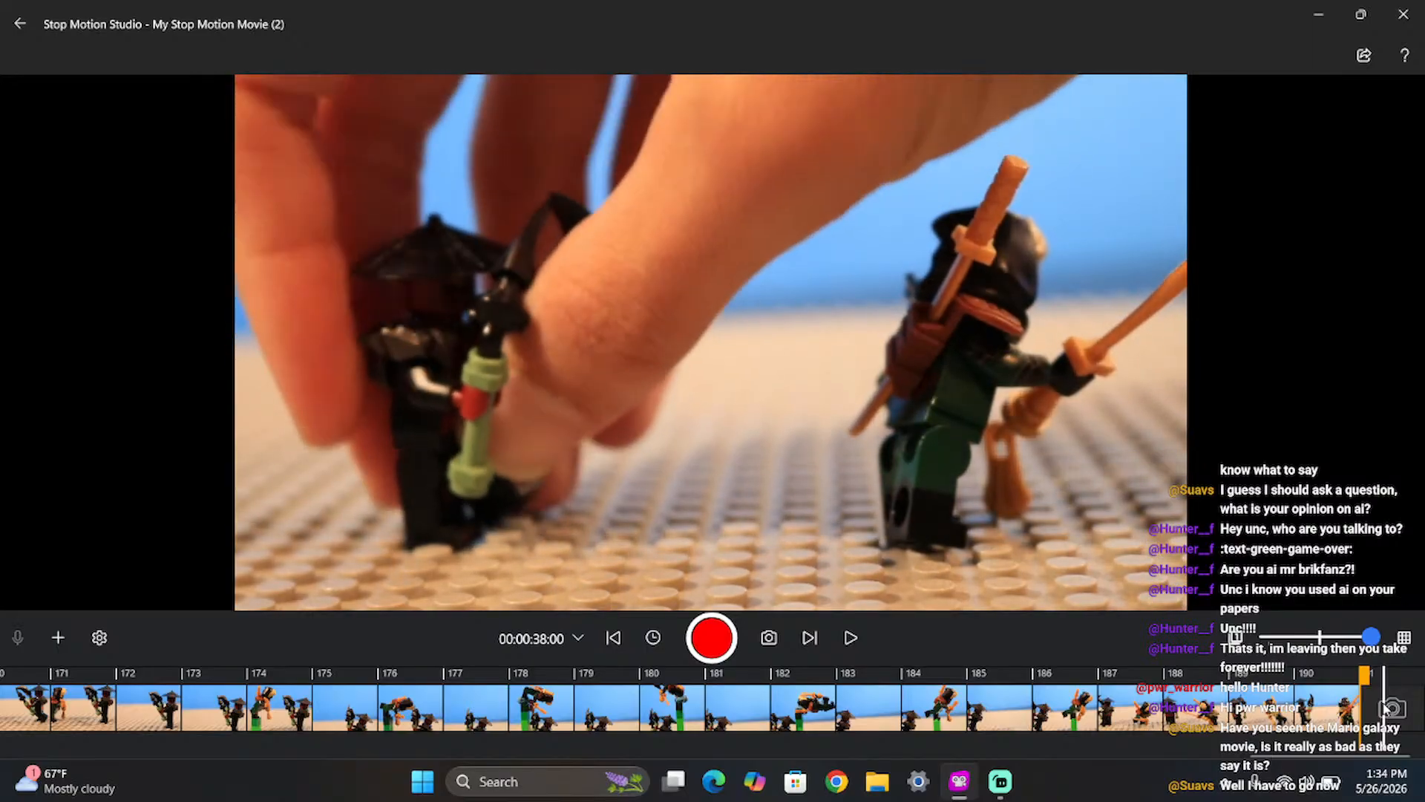
pyautogui.press('Return')
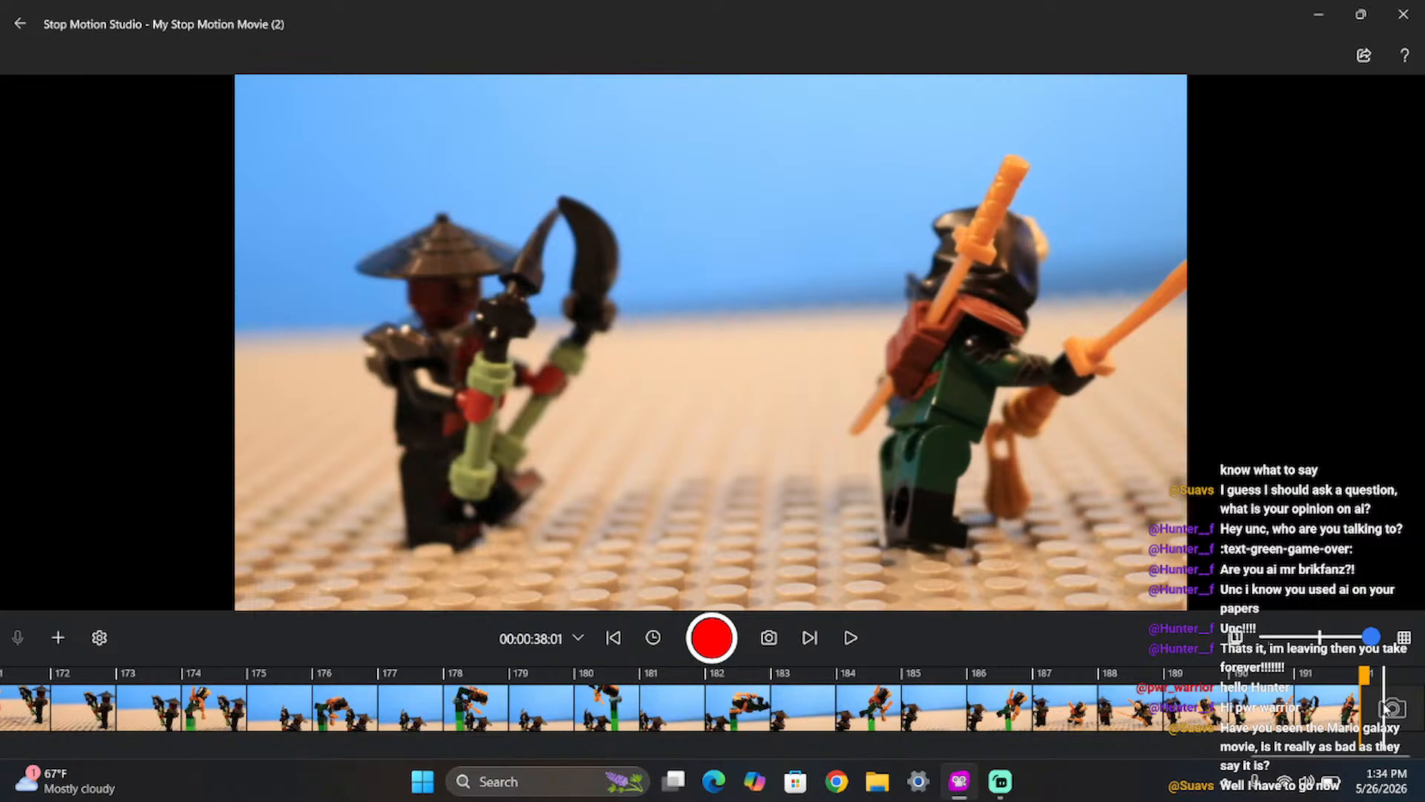
# - Turn the onion-skin overlay partly back on and capture frames 192 to 196, adding the green warrior's translucent green whirlwind beside the straw-hat warrior
pyautogui.moveTo(1371, 638)
pyautogui.mouseDown()
pyautogui.moveTo(1319, 642)
pyautogui.moveTo(1368, 644)
pyautogui.mouseUp()
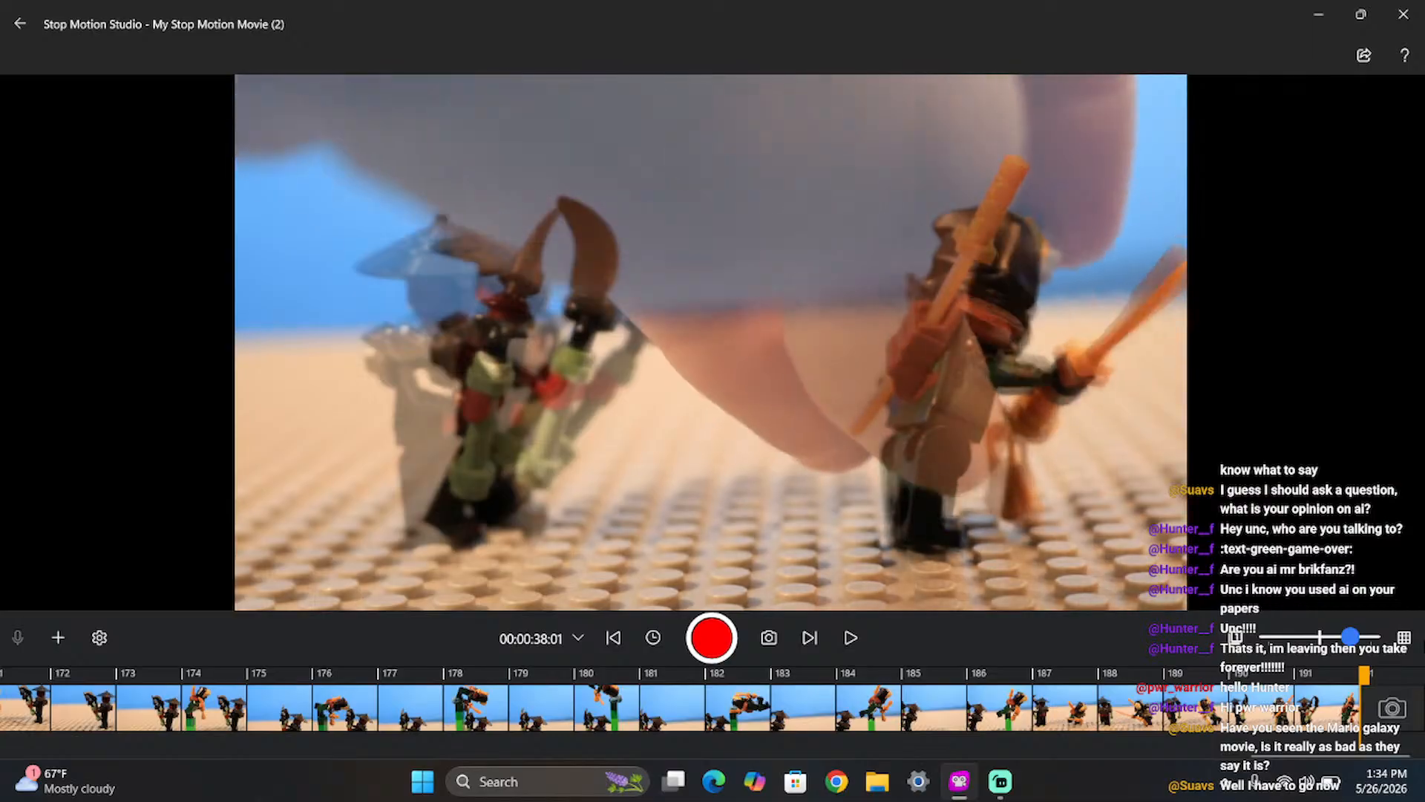
pyautogui.press('Return')
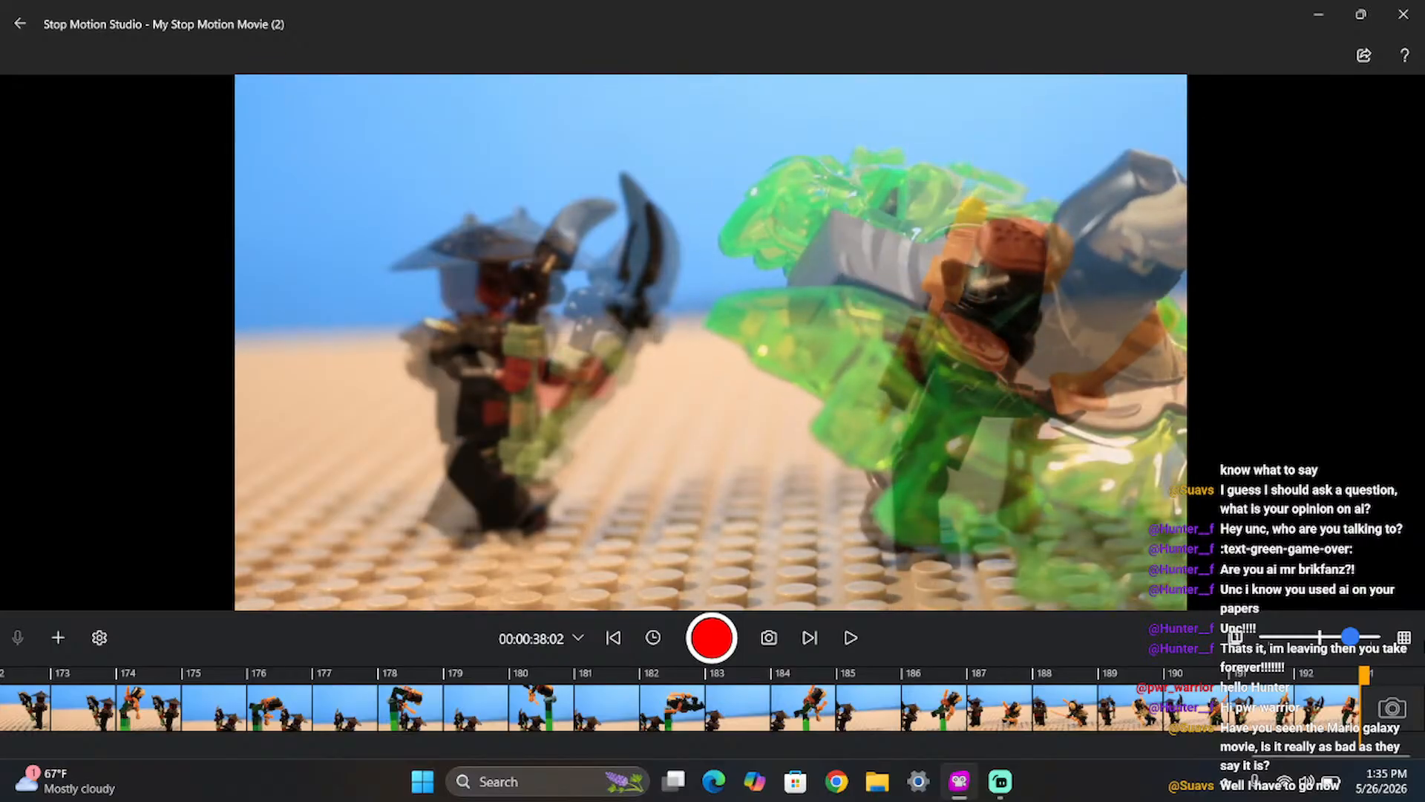
pyautogui.press('Return')
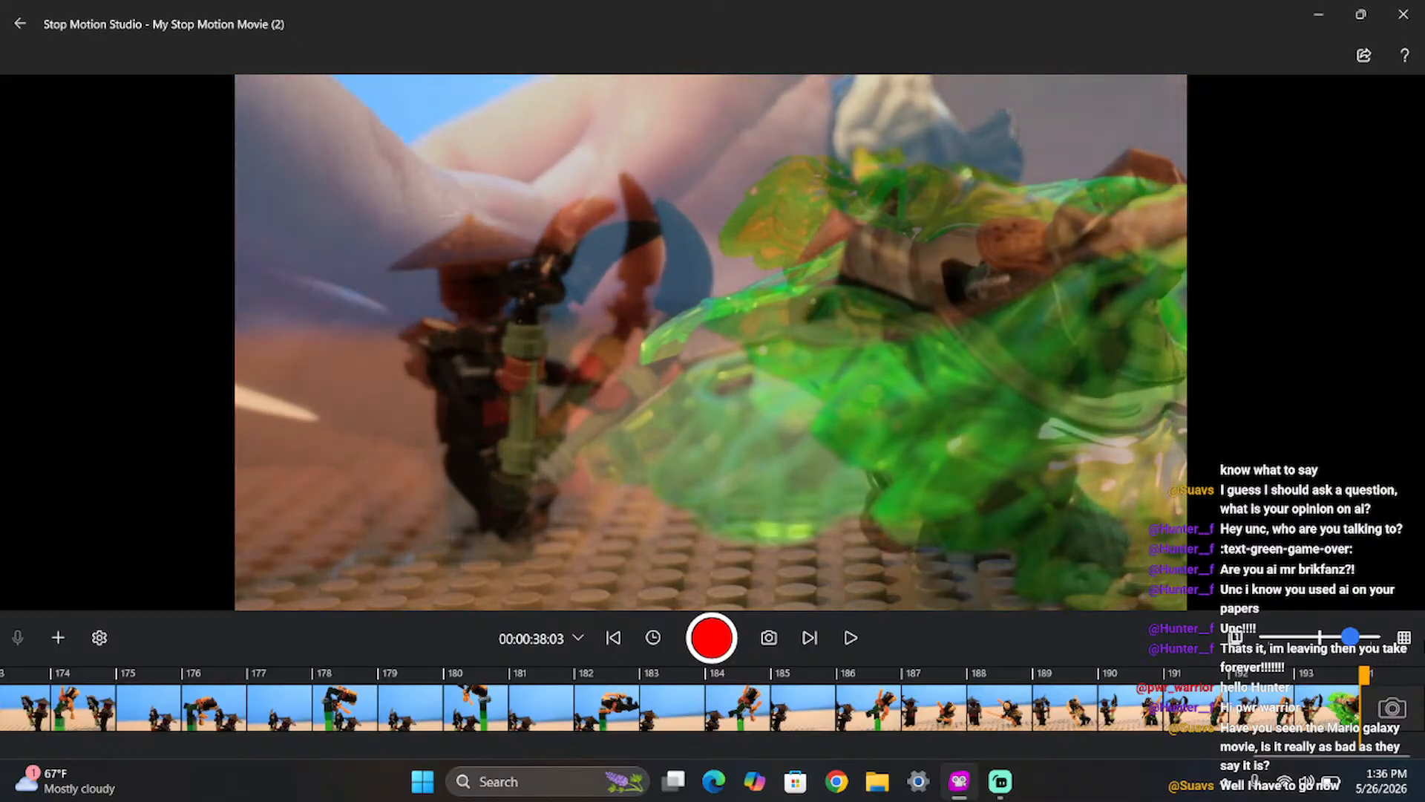
pyautogui.press('space')
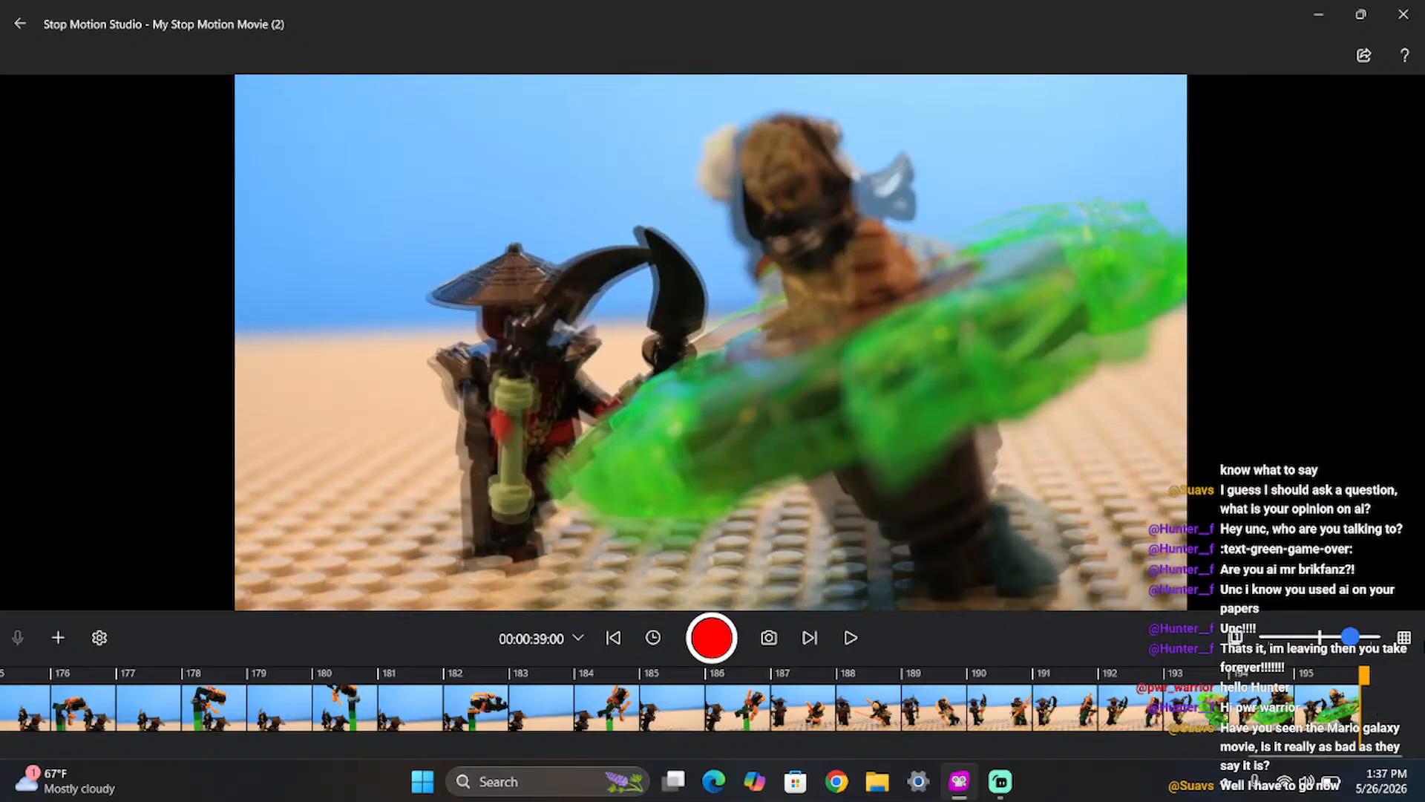
pyautogui.press('Return')
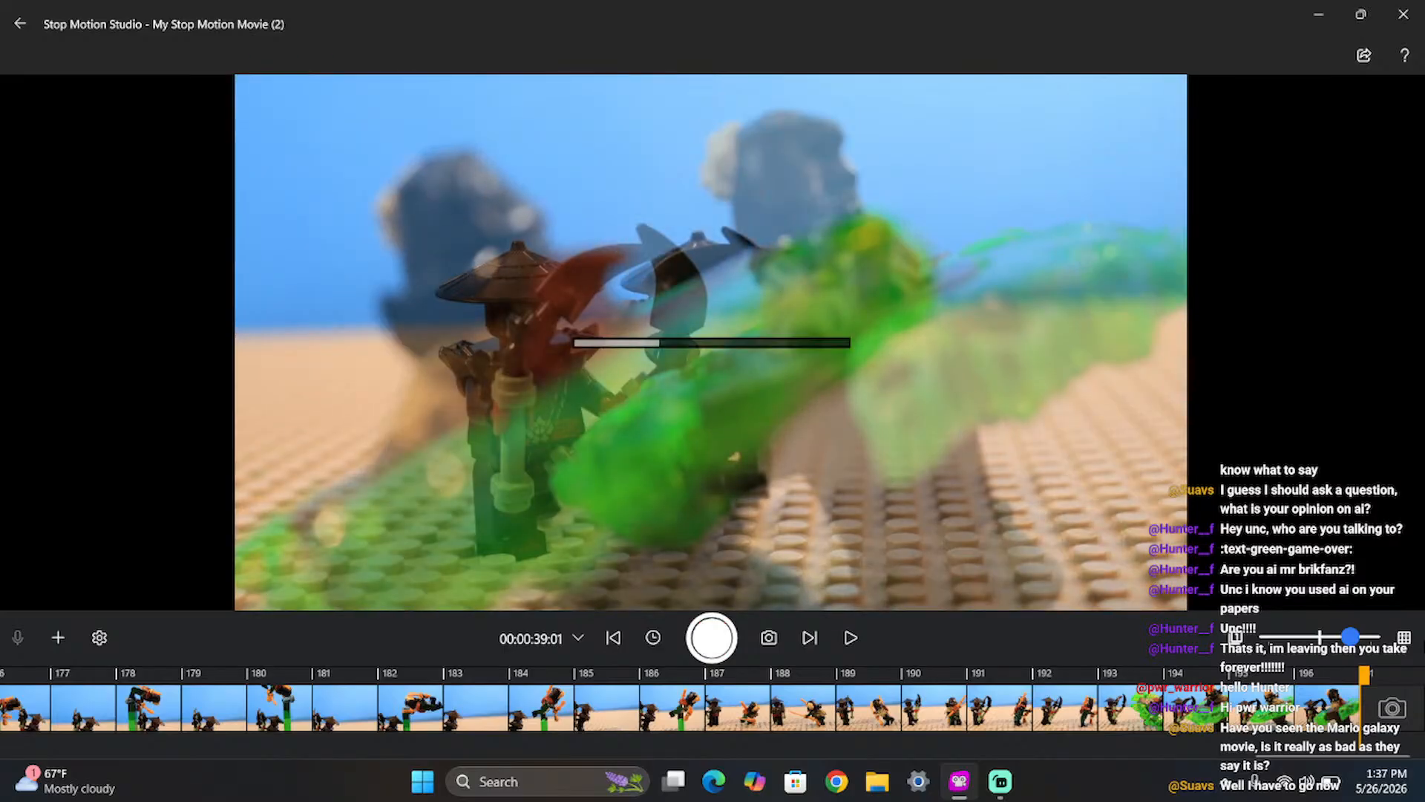
# - Capture frames 197 to 200 of the green whirlwind spinning past to the far side of the straw-hat warrior
pyautogui.press('Return')
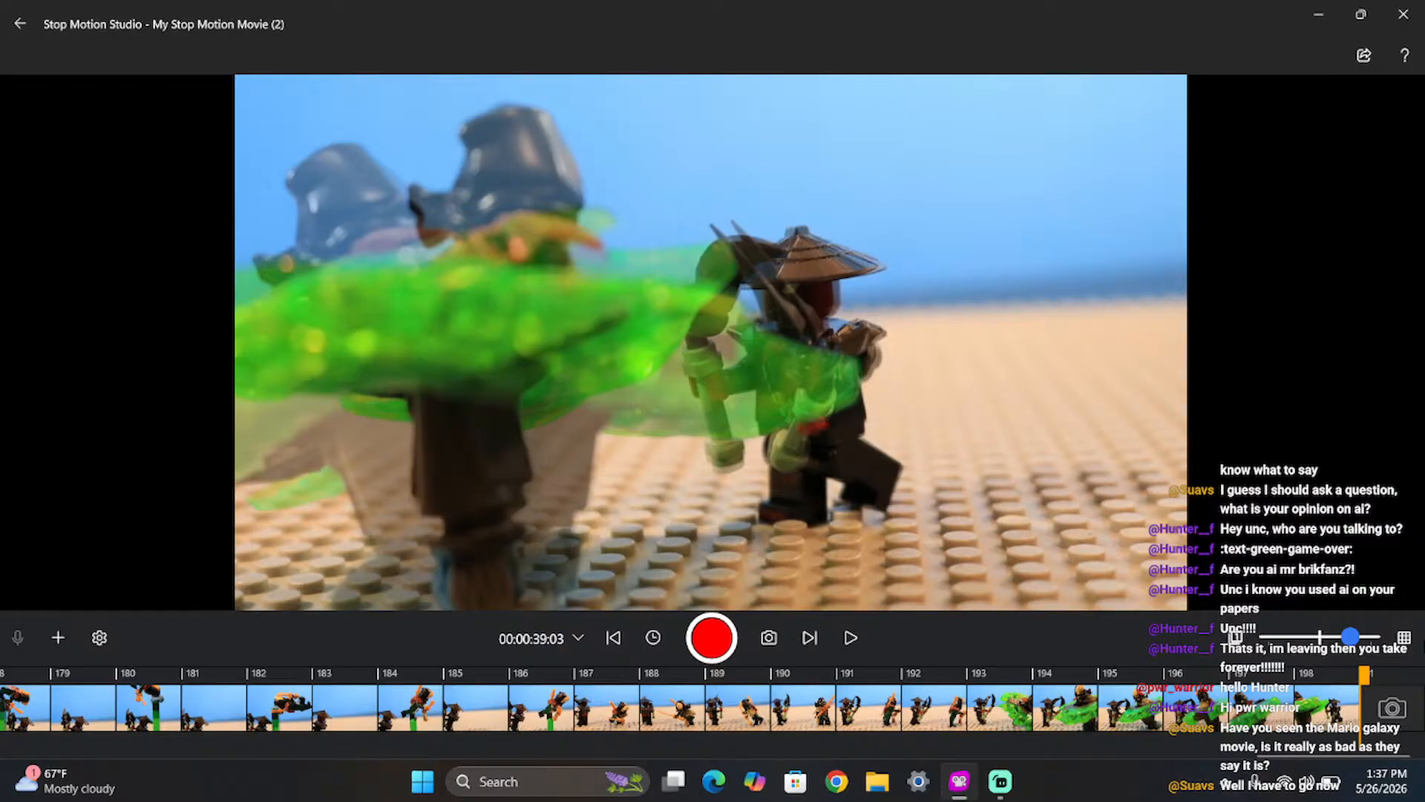
pyautogui.press('Return')
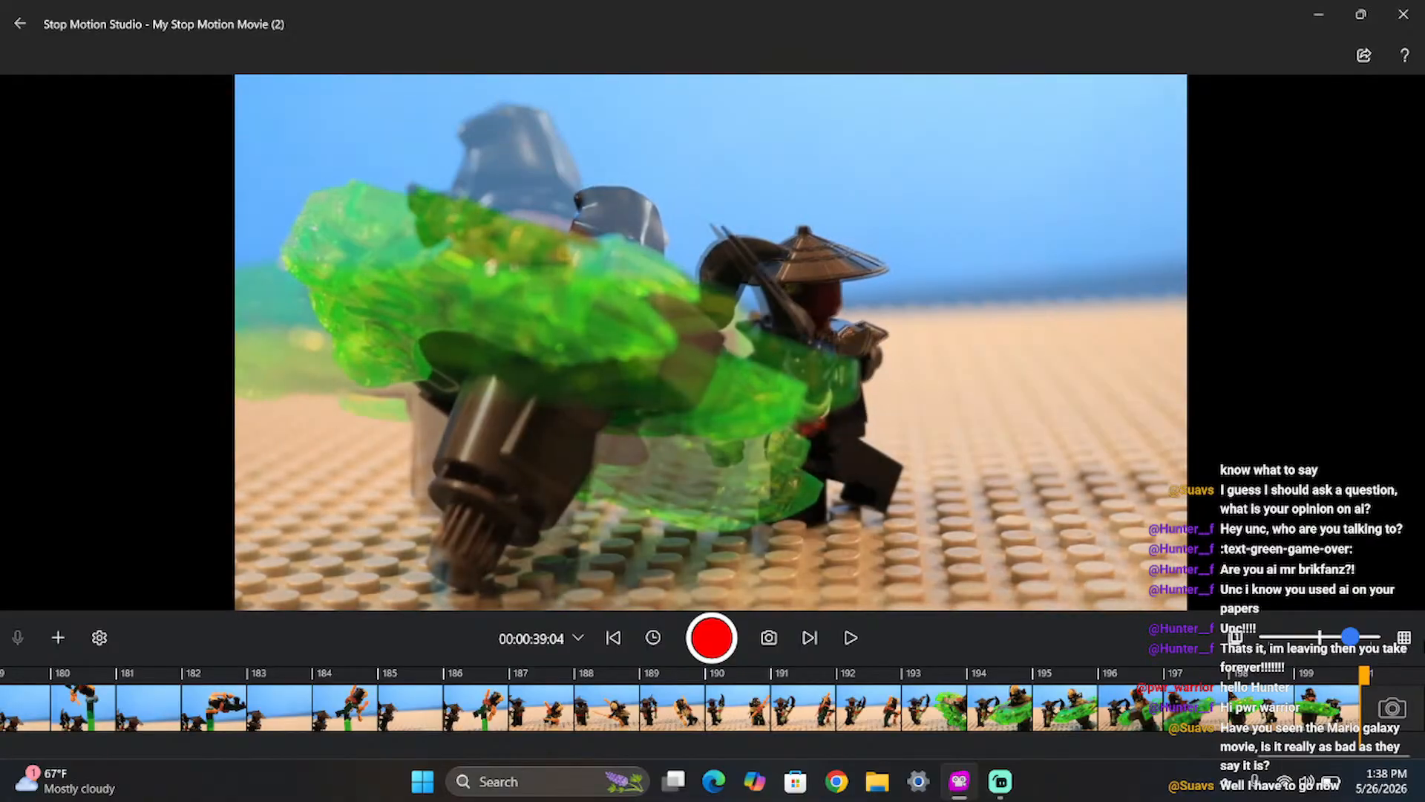
pyautogui.press('Return')
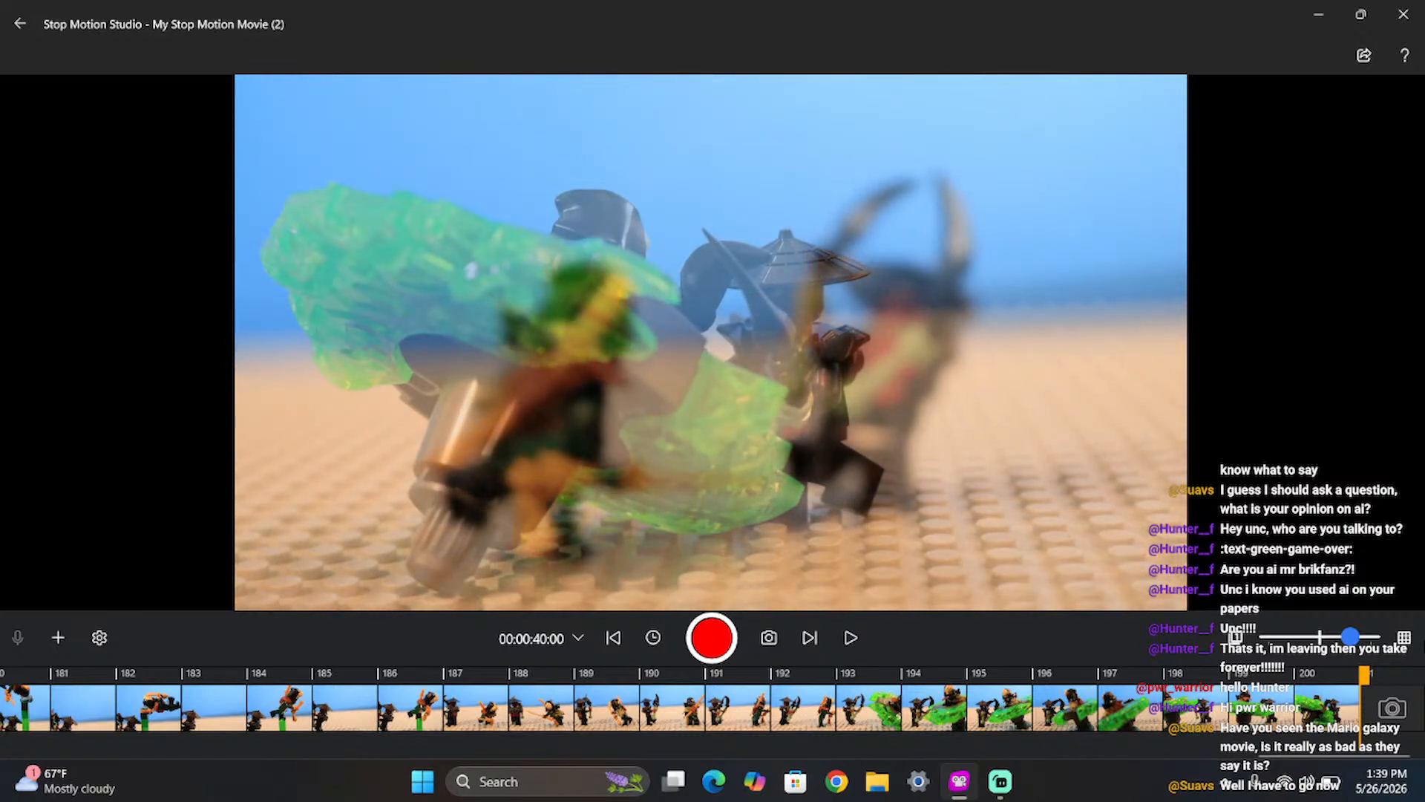
# - Capture frames 201 to 204 without the whirlwind pieces, knocking the straw-hat warrior onto his back while the green warrior keeps spinning
pyautogui.press('Return')
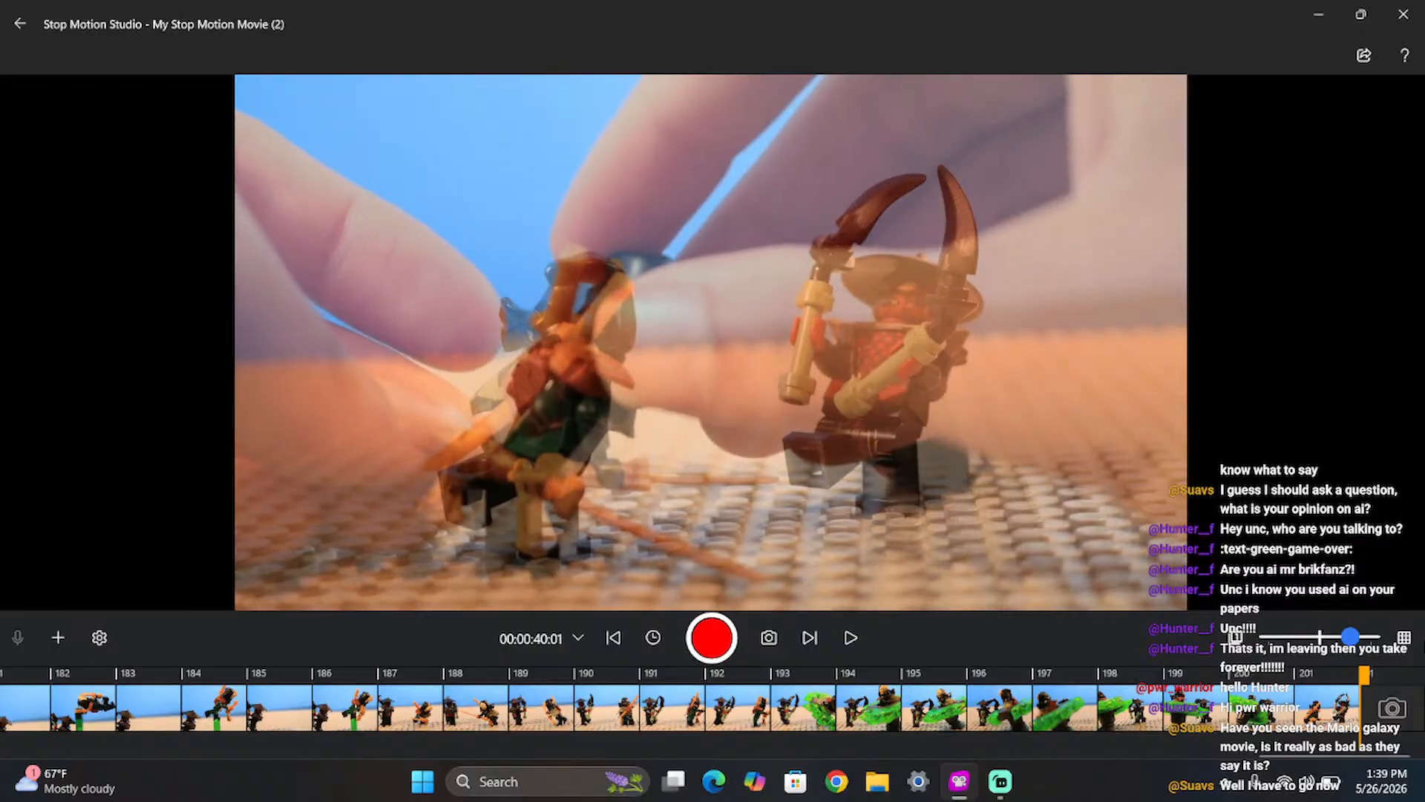
pyautogui.press('space')
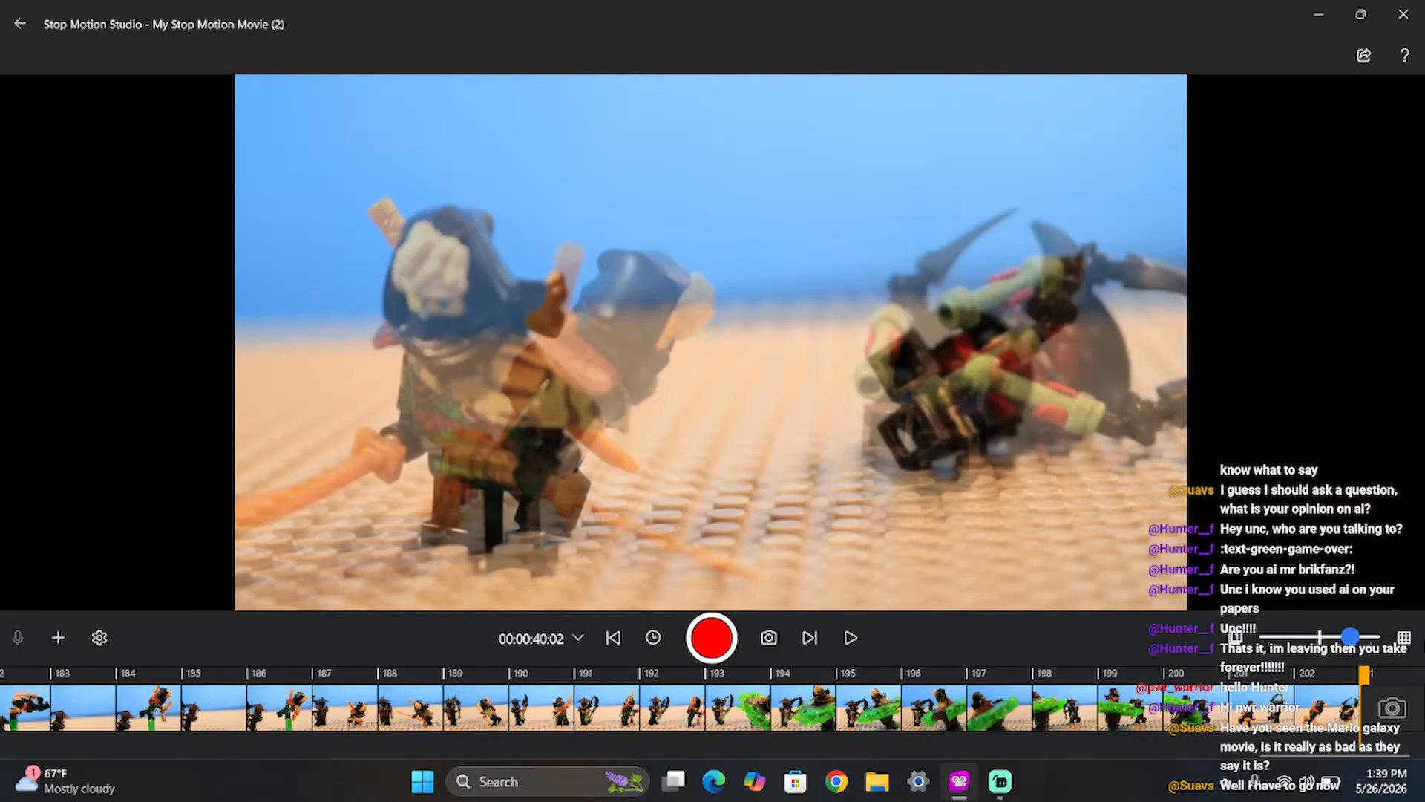
pyautogui.press('Return')
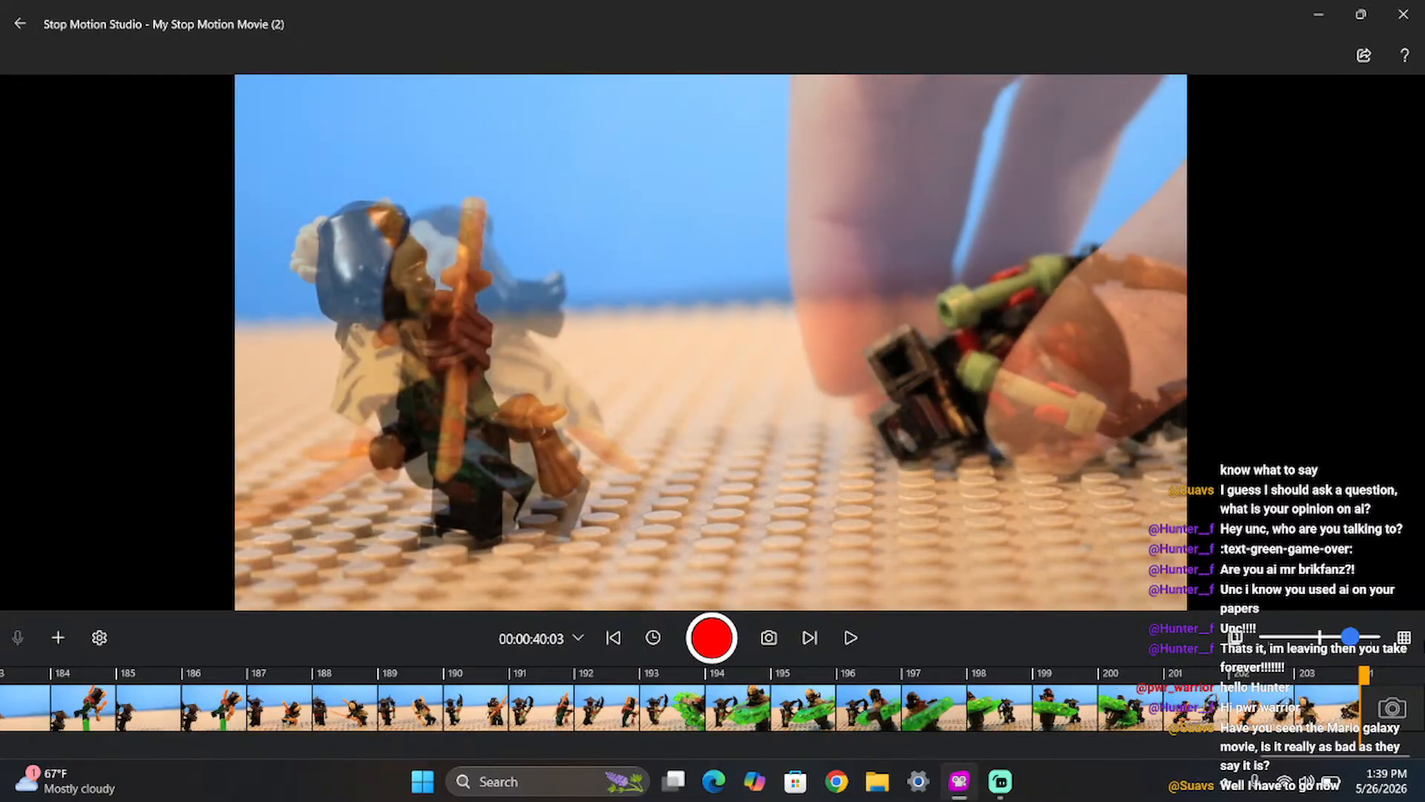
pyautogui.press('Return')
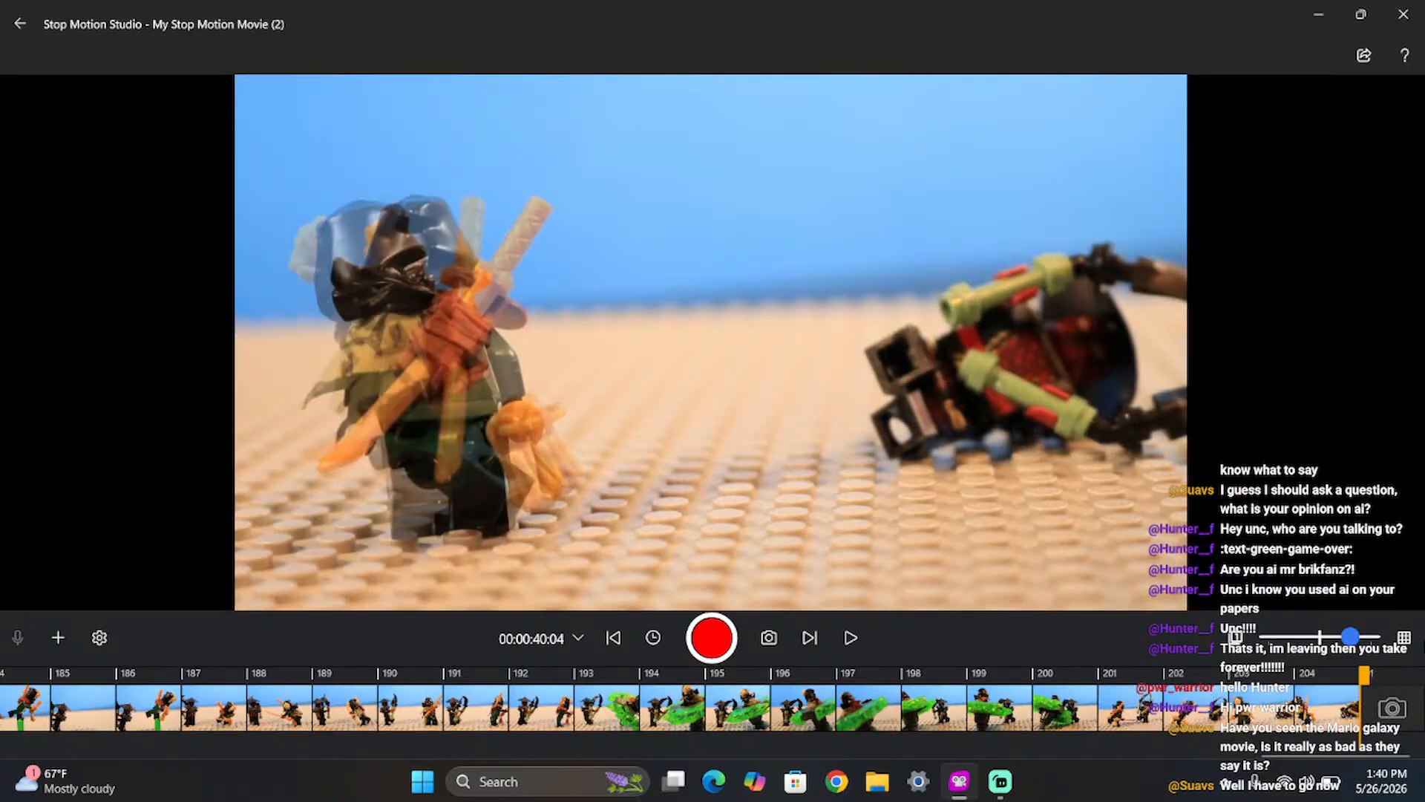
# - Capture frames 205 to 208 of the green warrior turning out of his spin to point his sword at the fallen straw-hat warrior
pyautogui.press('Return')
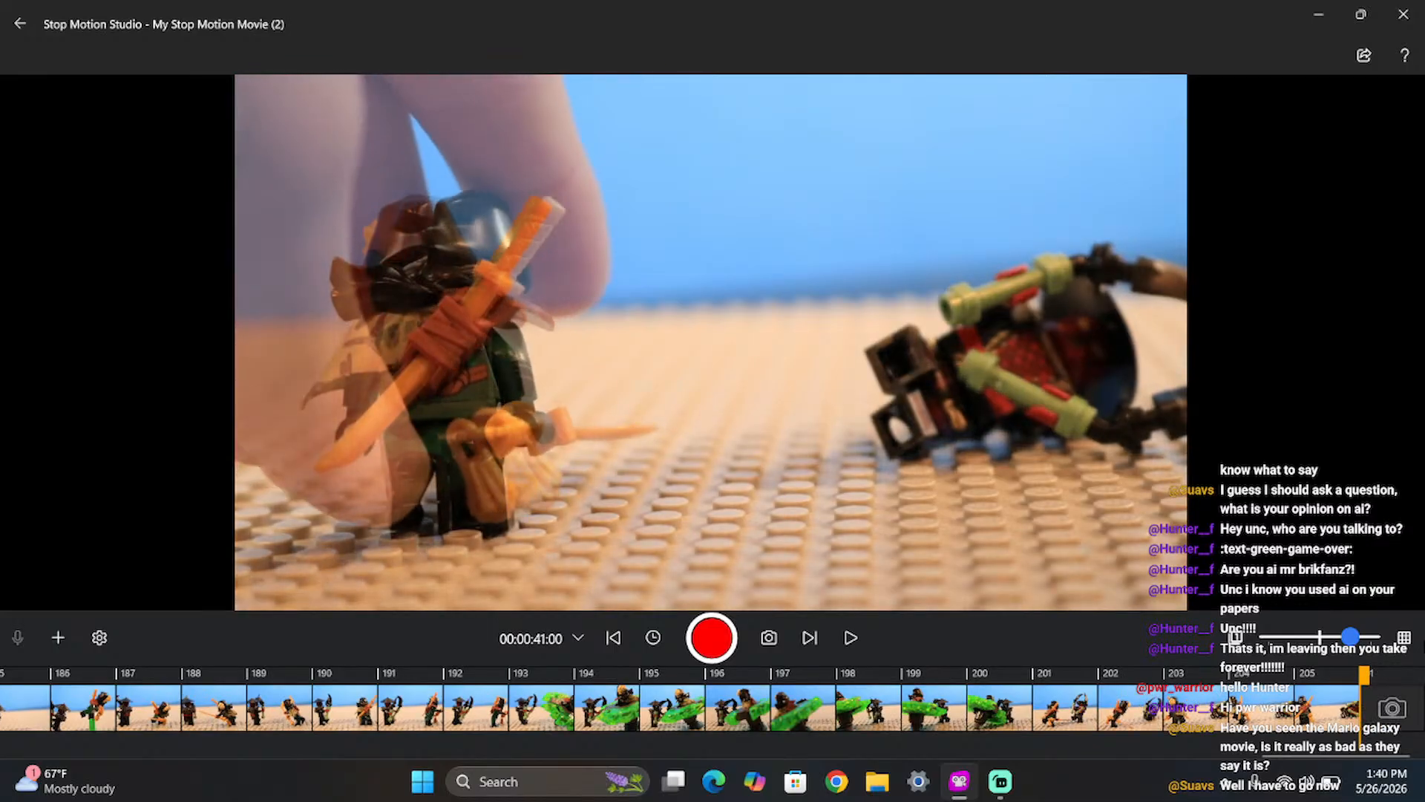
pyautogui.press('Return')
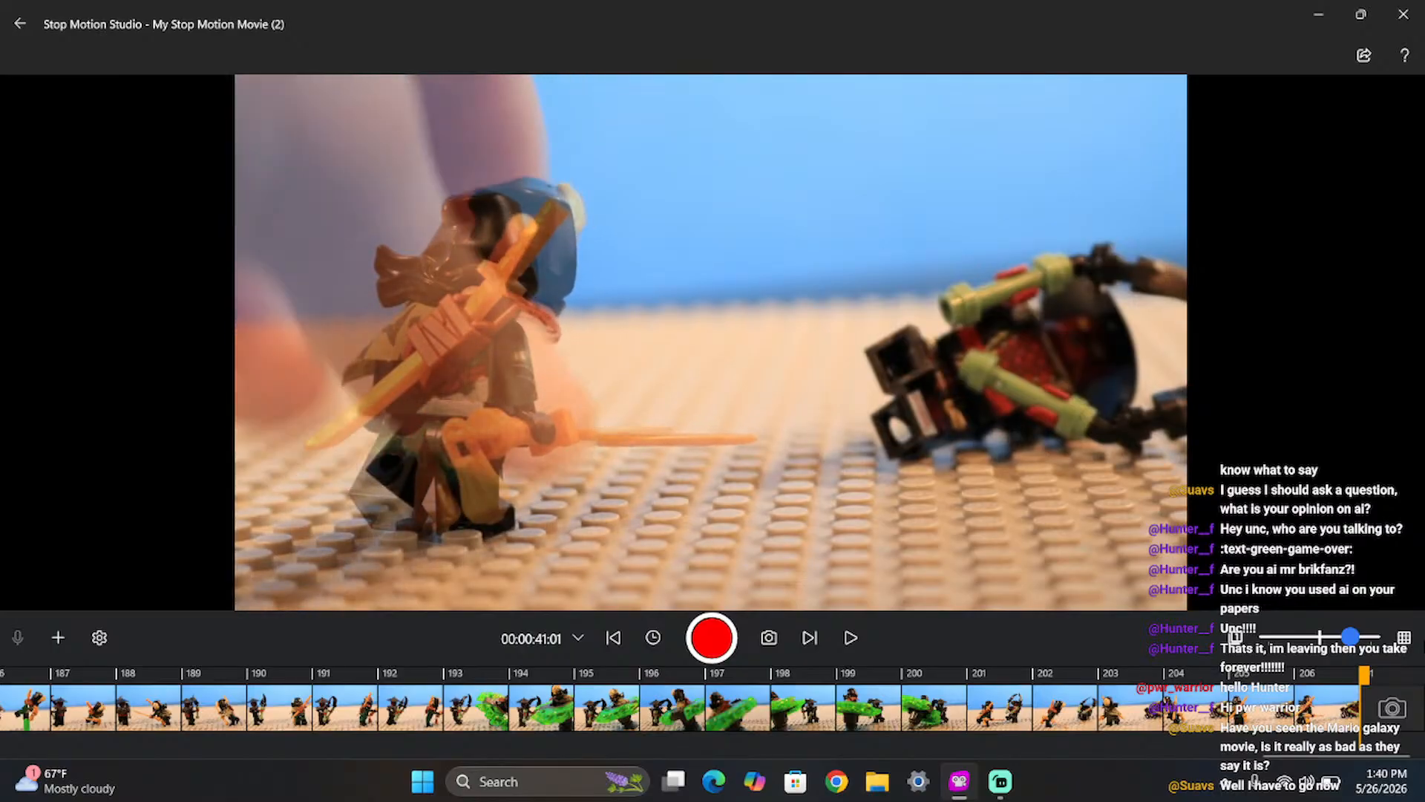
pyautogui.press('Return')
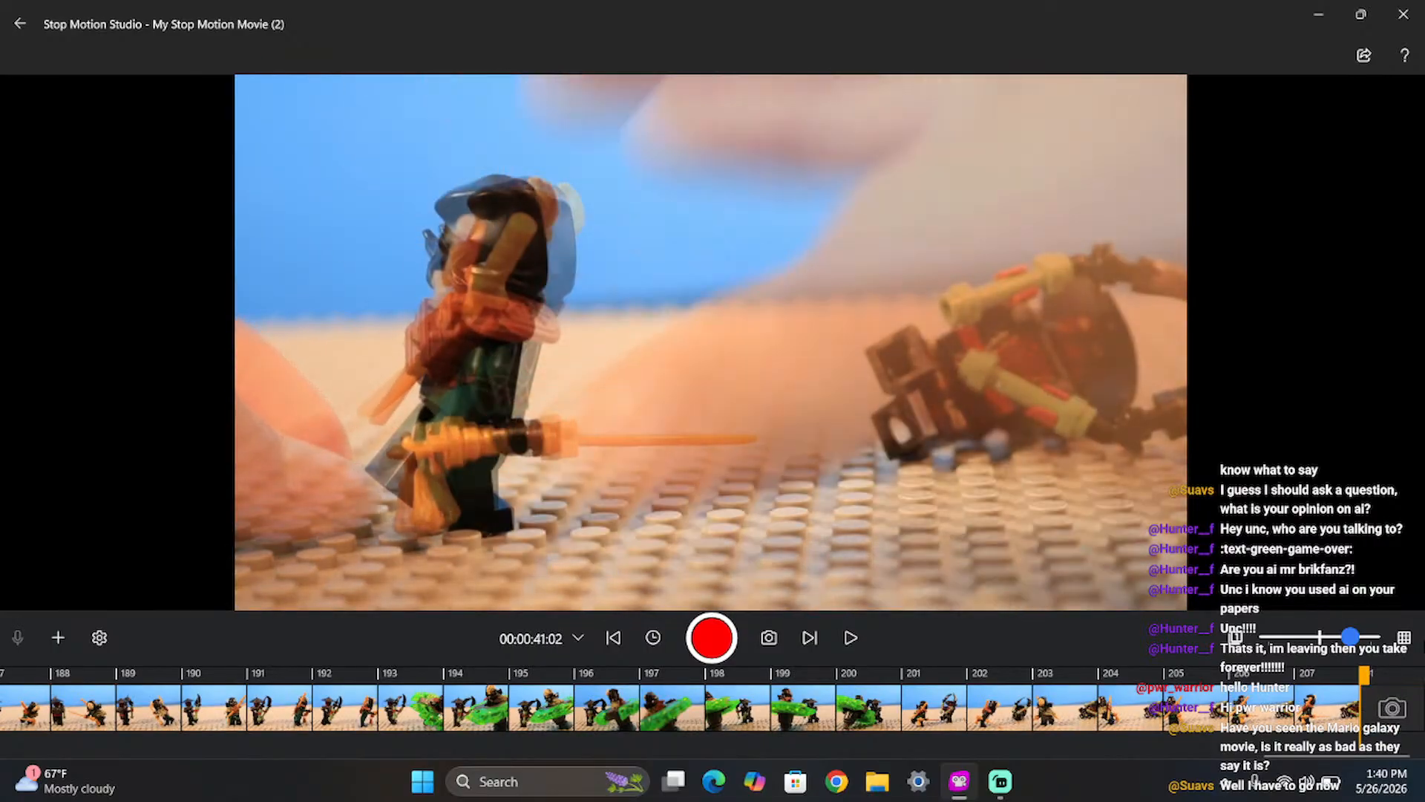
pyautogui.press('Return')
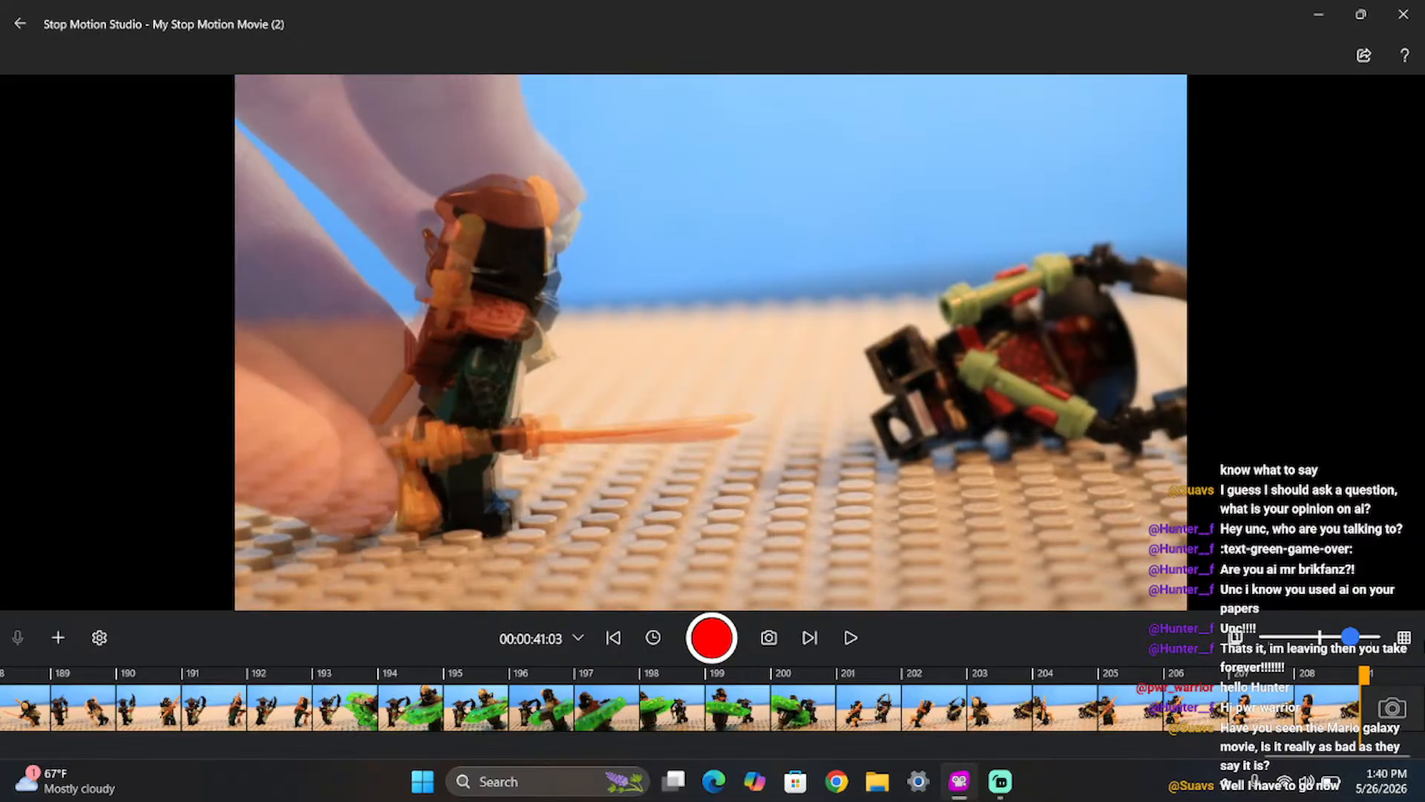
# - Capture frames 209 to 212 of the green warrior straightening up and gradually raising his sword towards the fallen straw-hat warrior
pyautogui.press('Return')
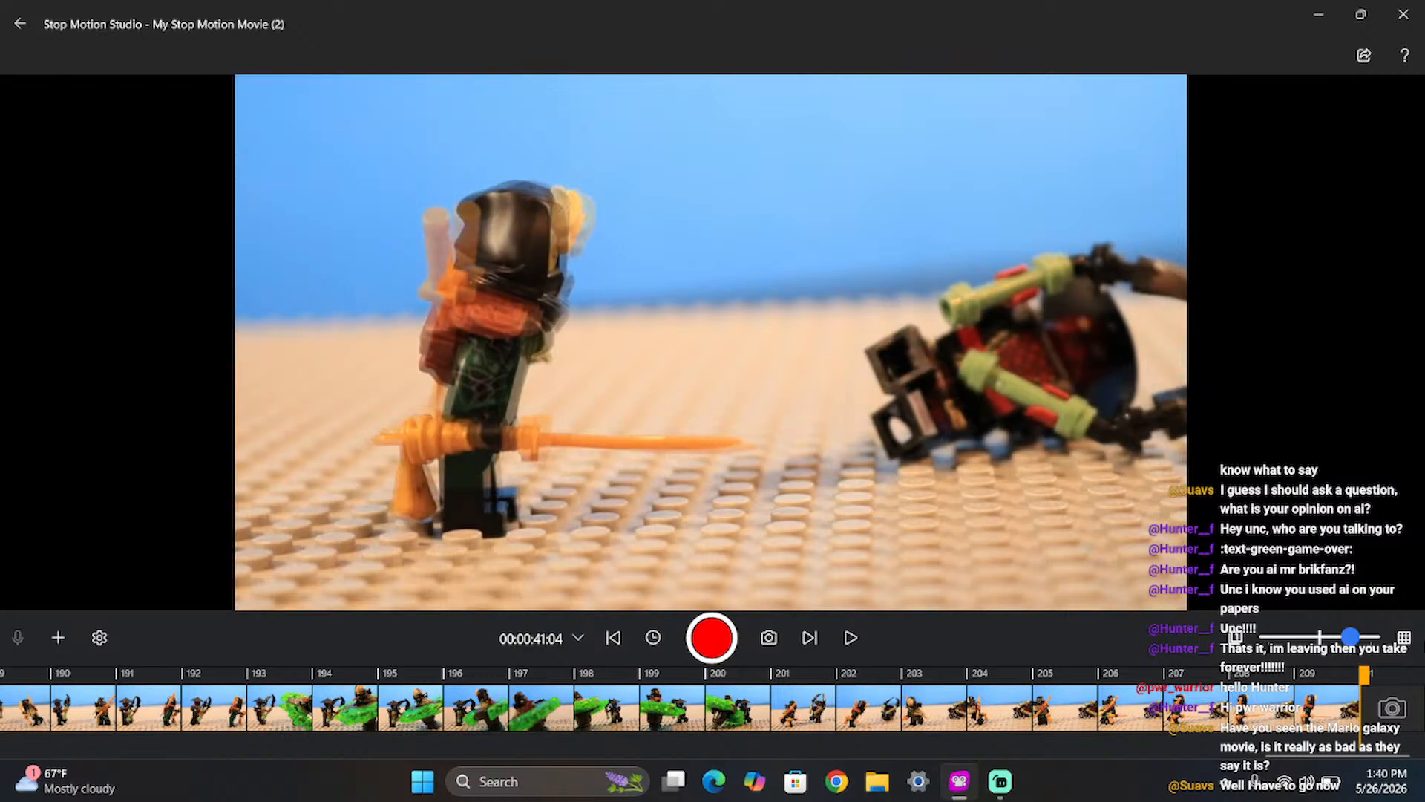
pyautogui.press('Return')
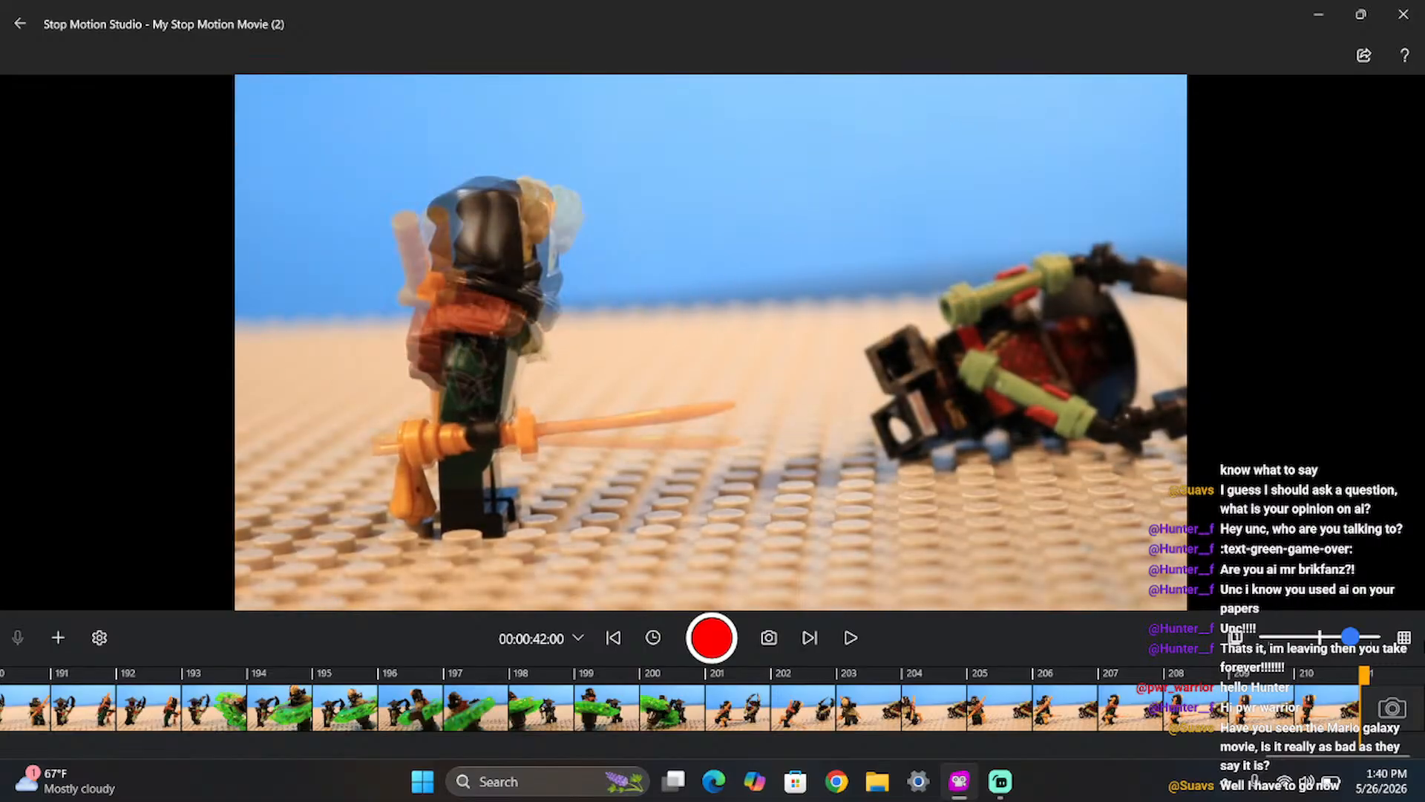
pyautogui.press('Return')
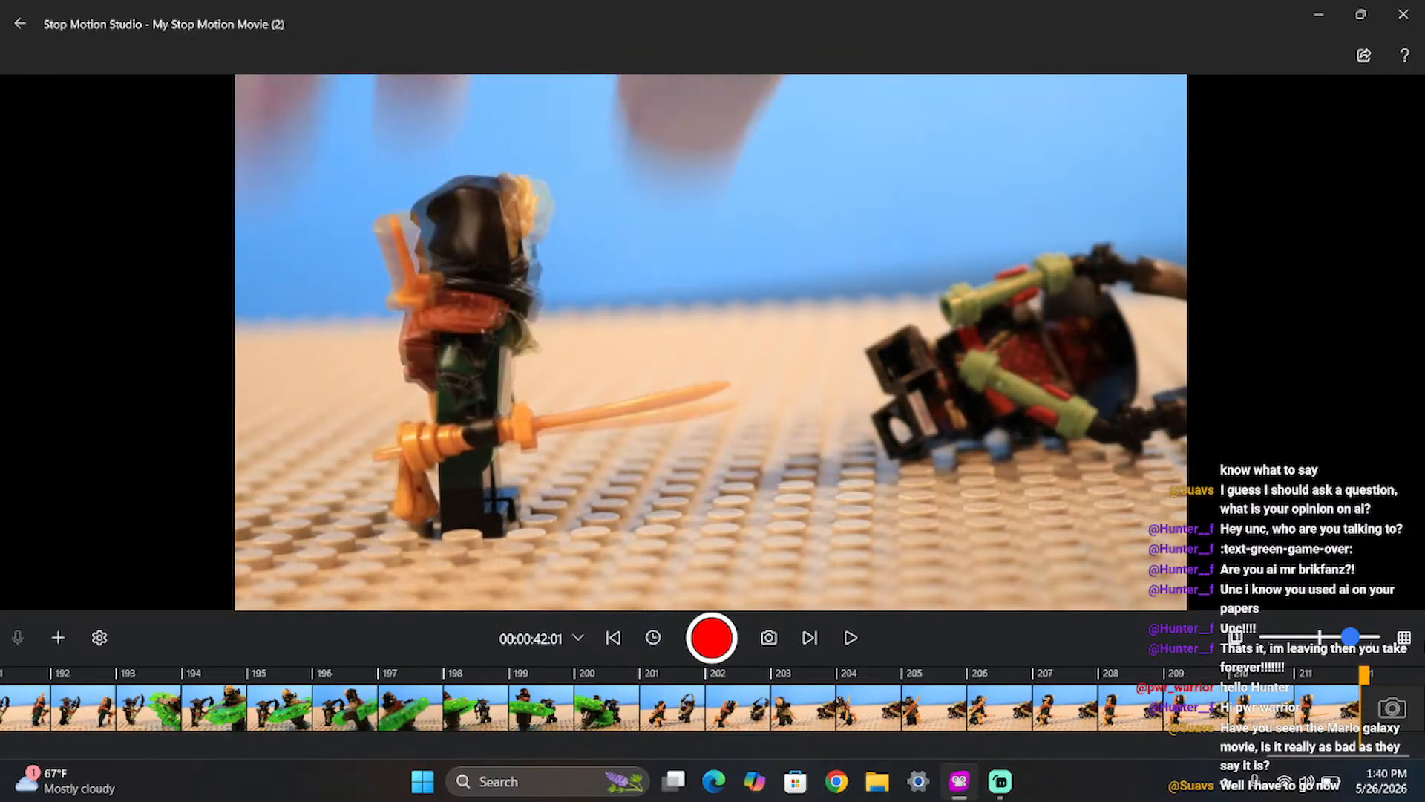
pyautogui.press('Return')
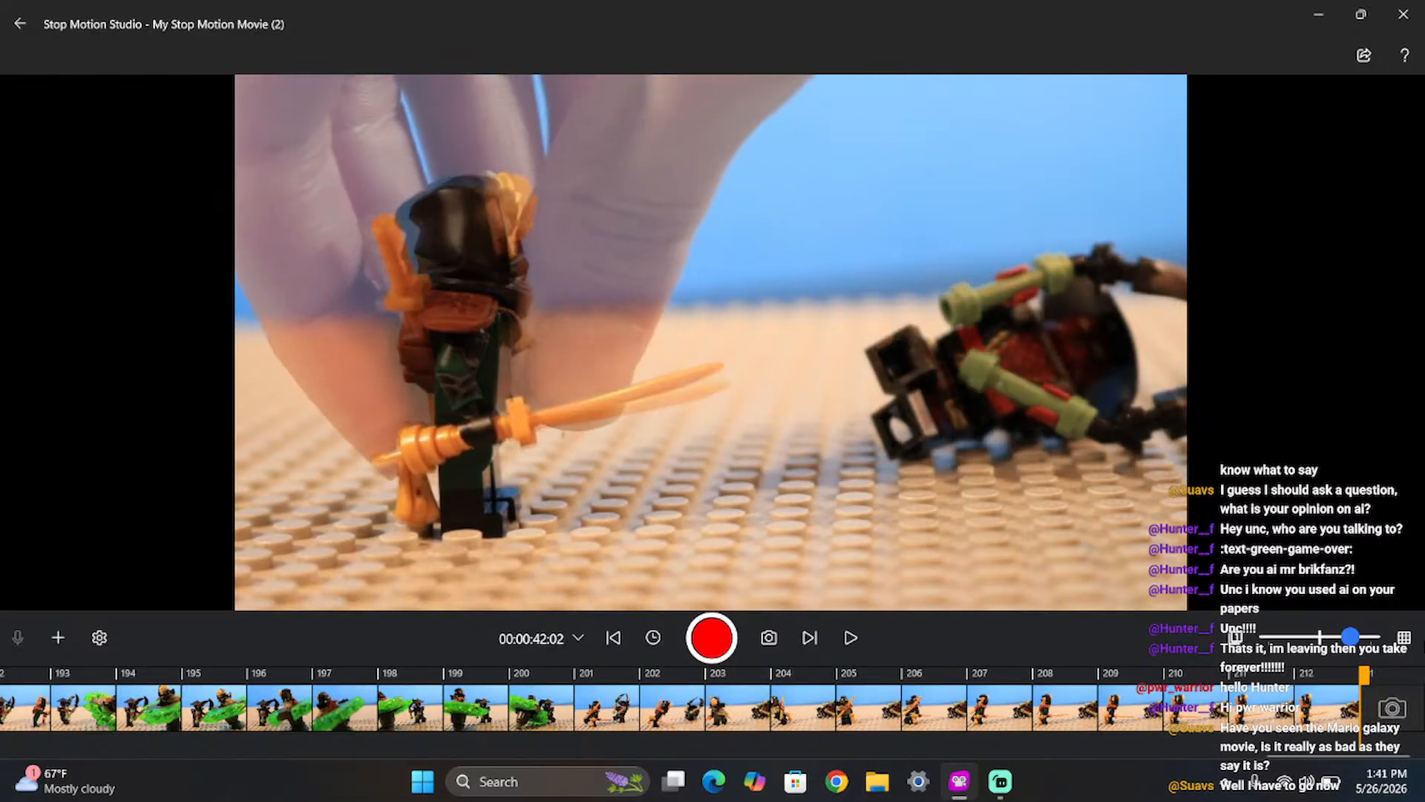
pyautogui.press('Return')
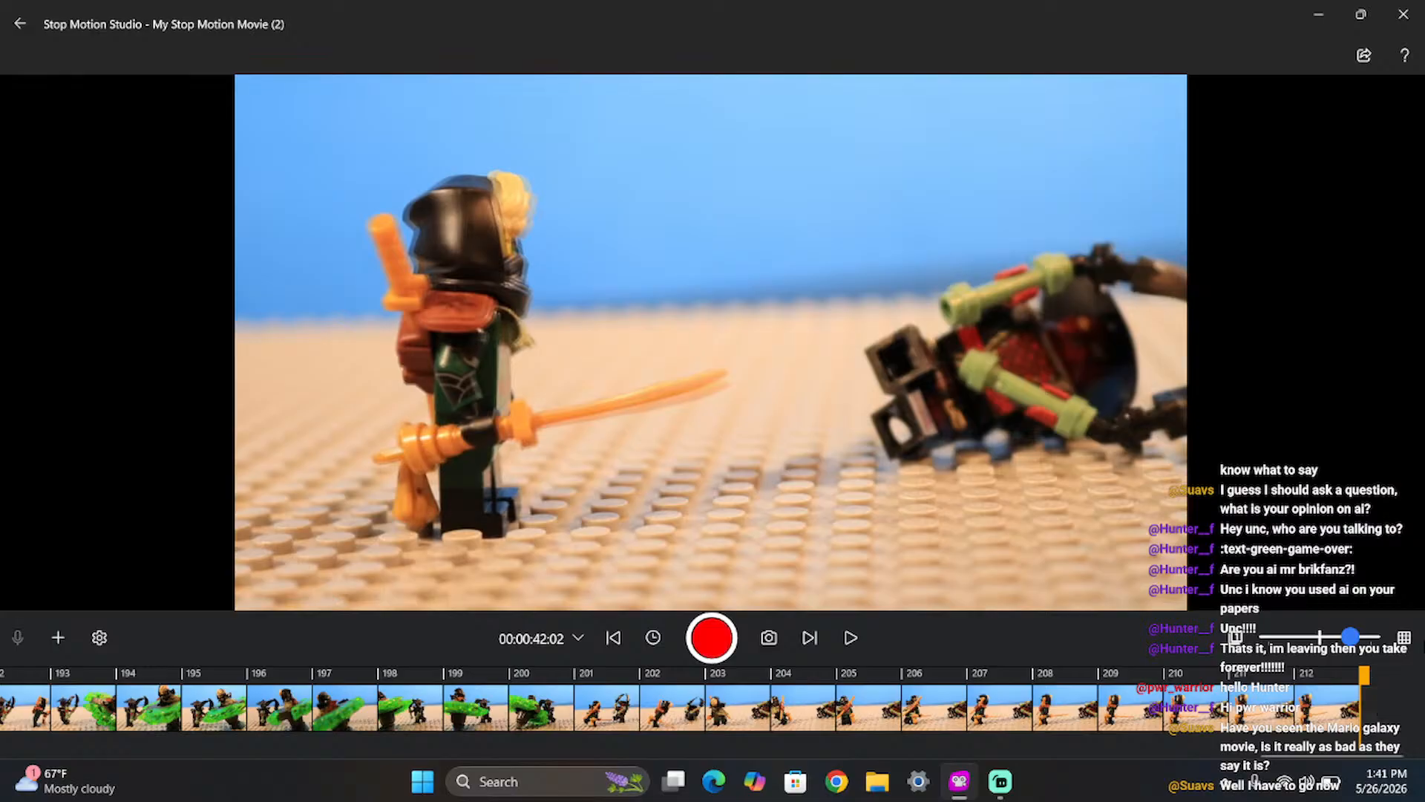
# - Capture frames 213 and 214 of the green warrior holding his sword towards the fallen straw-hat warrior
pyautogui.press('Return')
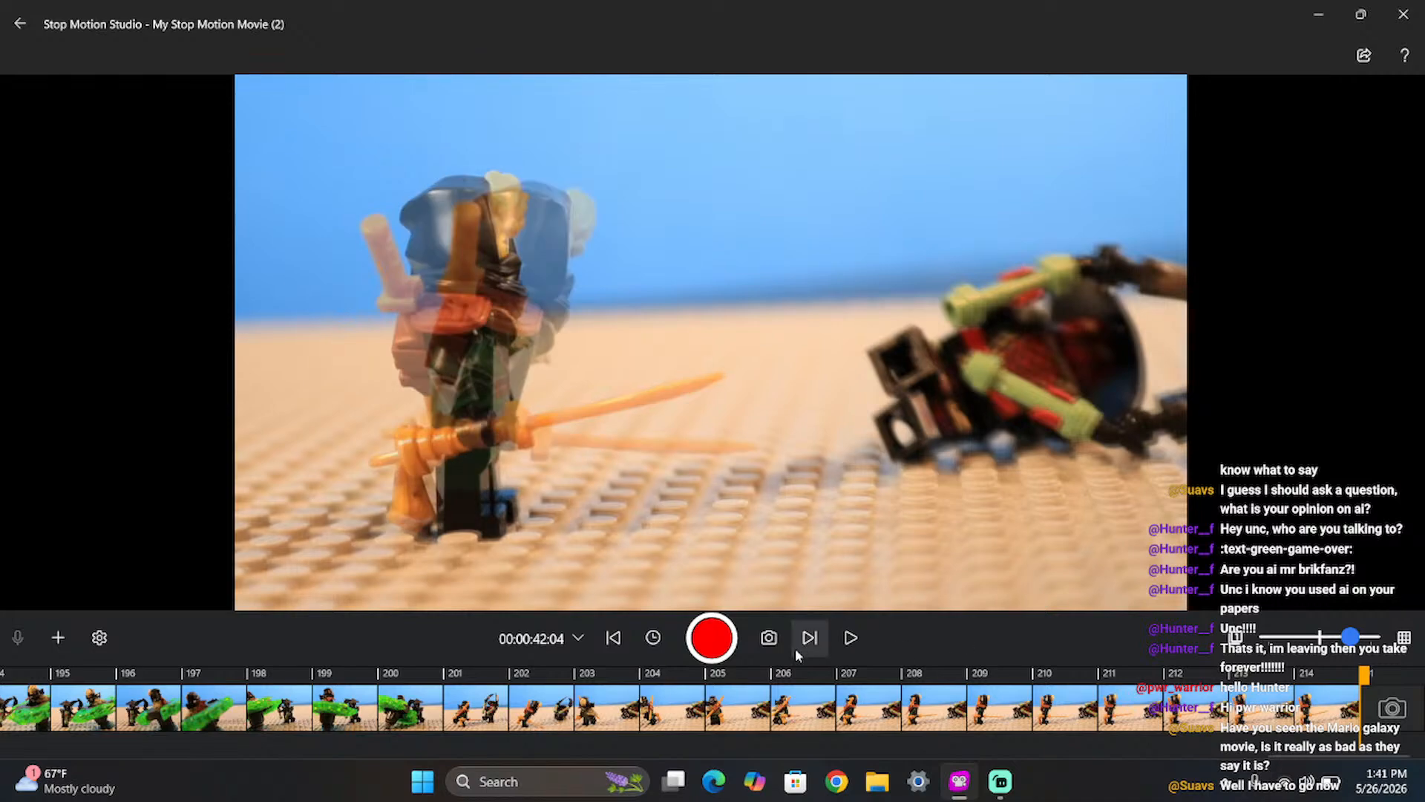
pyautogui.click(757, 631)
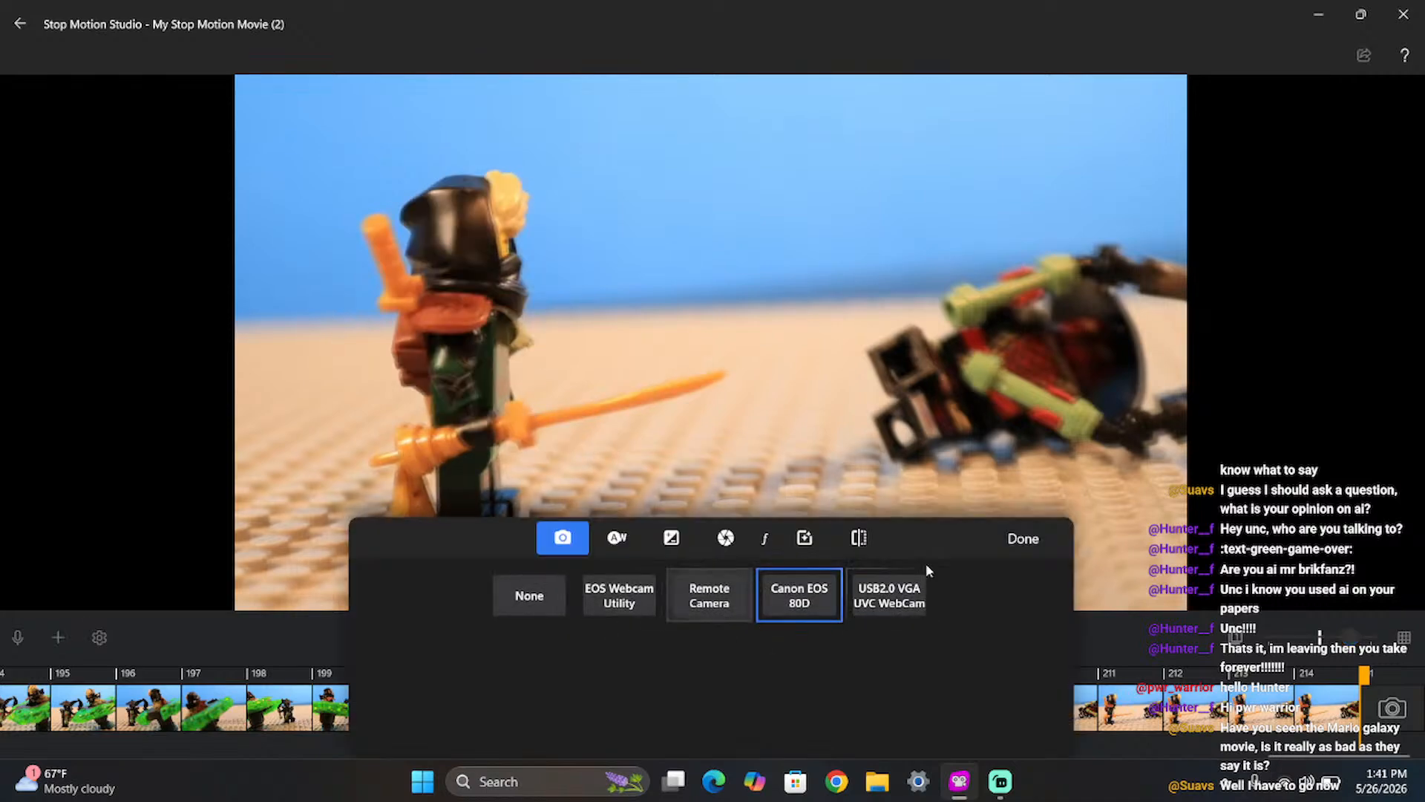
pyautogui.click(1019, 542)
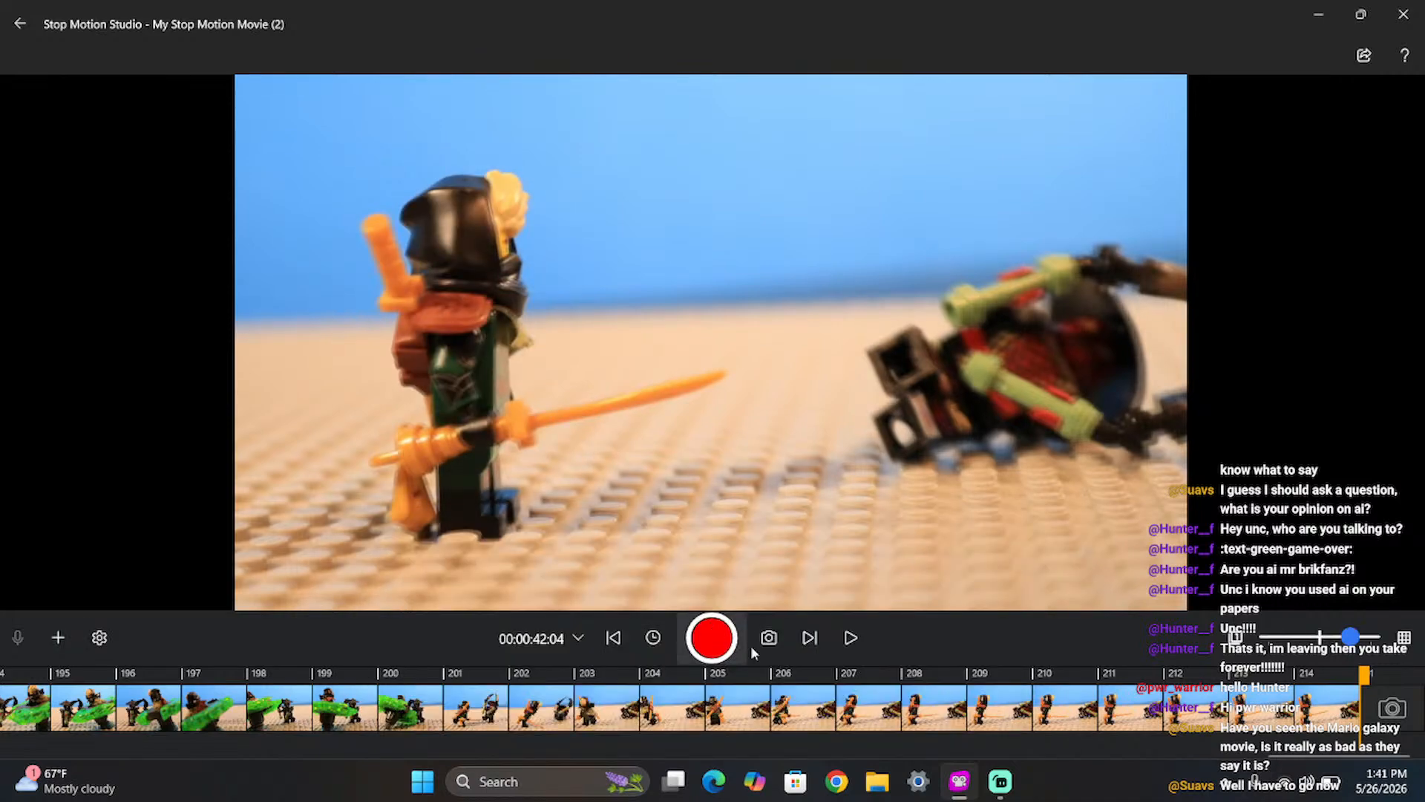
pyautogui.click(650, 643)
pyautogui.click(1013, 547)
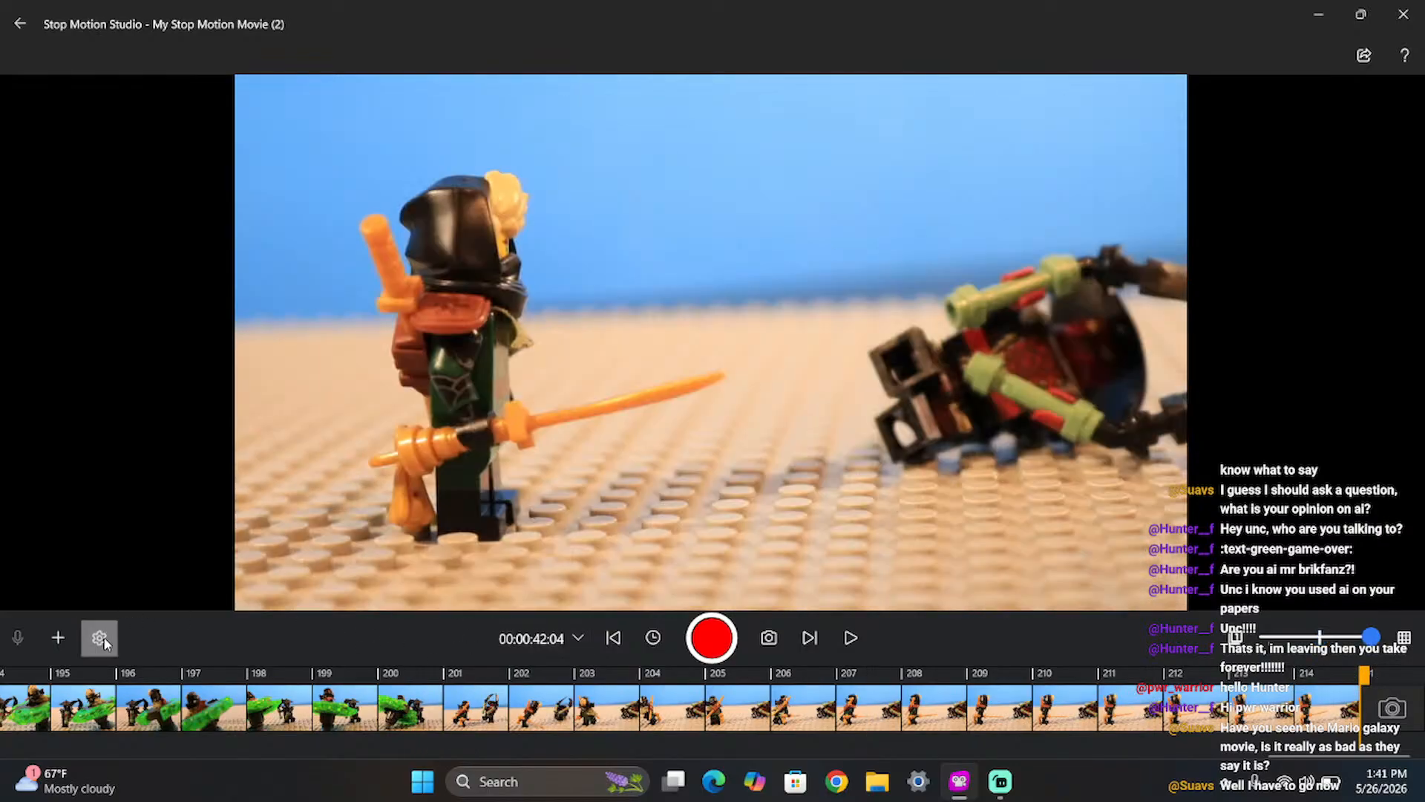
# - Set the movie speed to 15 frames per second and play back the animation
pyautogui.click(100, 638)
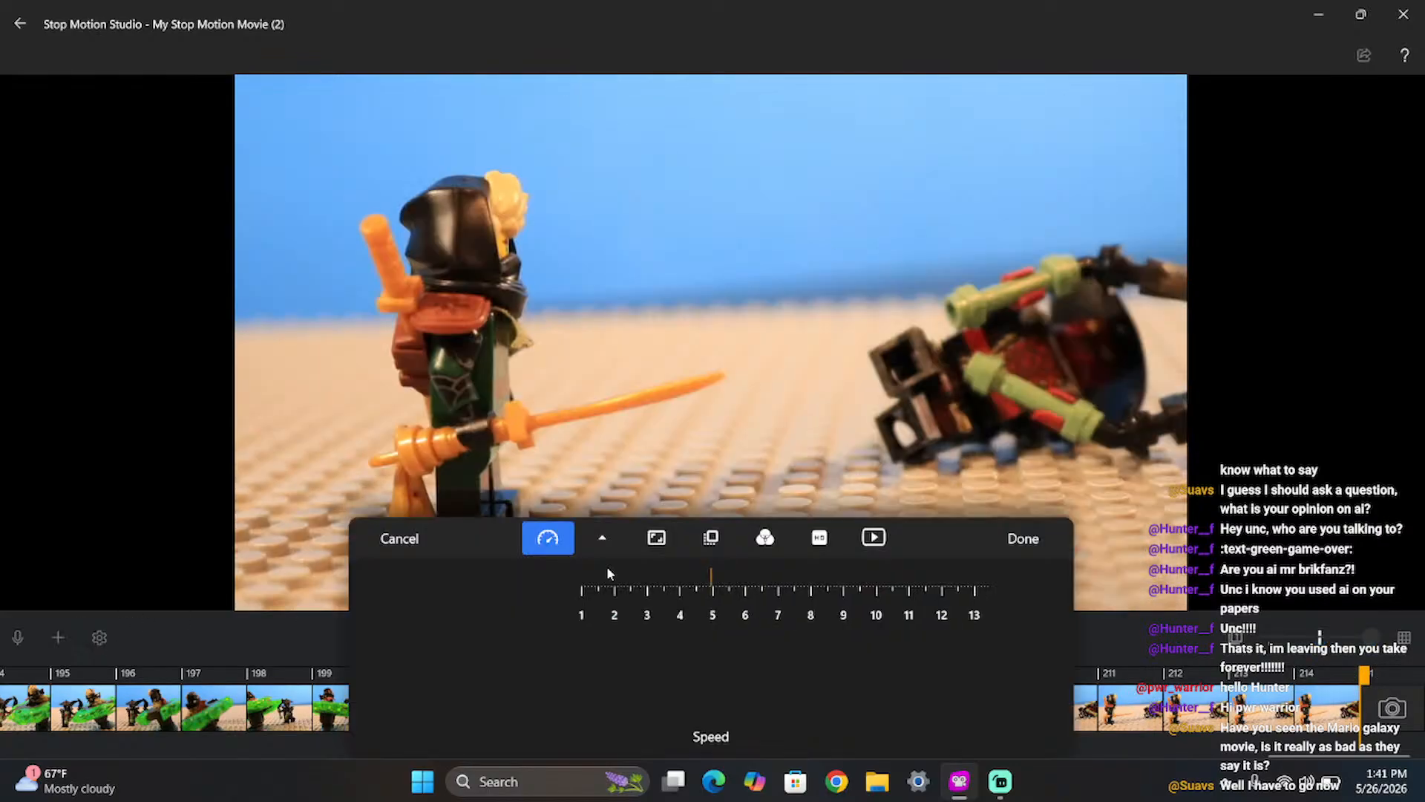
pyautogui.moveTo(967, 614); pyautogui.dragTo(832, 610)
pyautogui.click(772, 621)
pyautogui.click(999, 553)
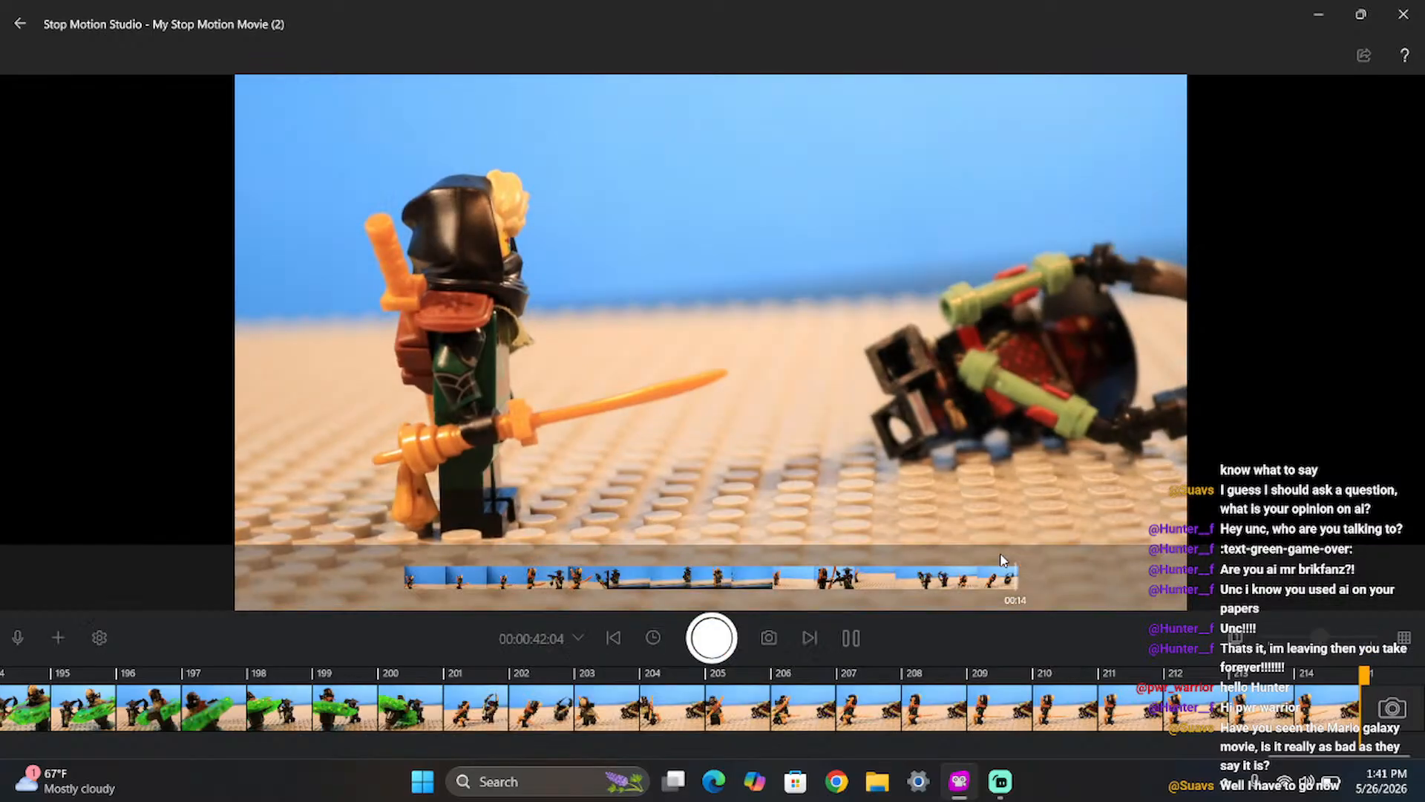
pyautogui.press('space')
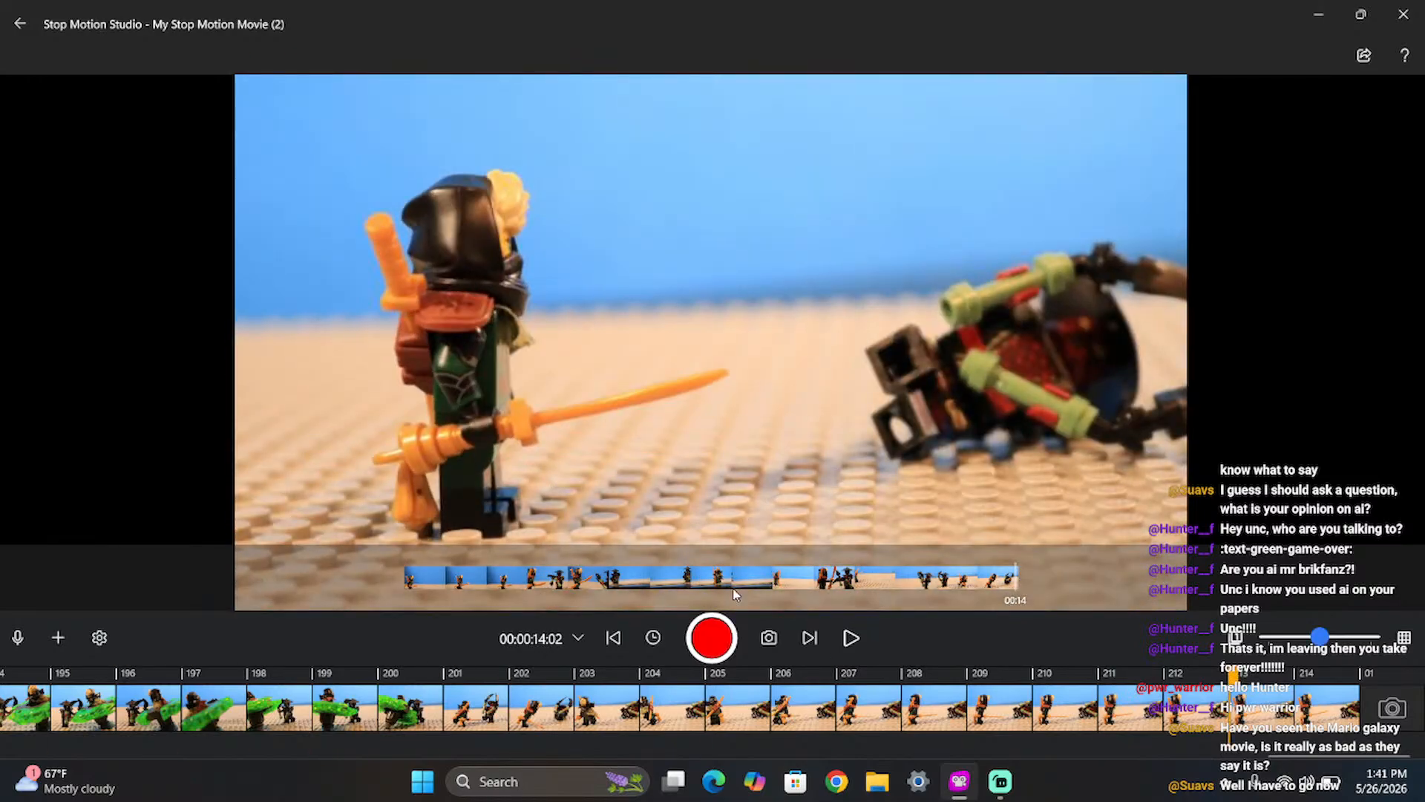
# - Set the movie speed to 20 frames per second and play the whole sword fight through to its last frames
pyautogui.click(769, 637)
pyautogui.click(1041, 535)
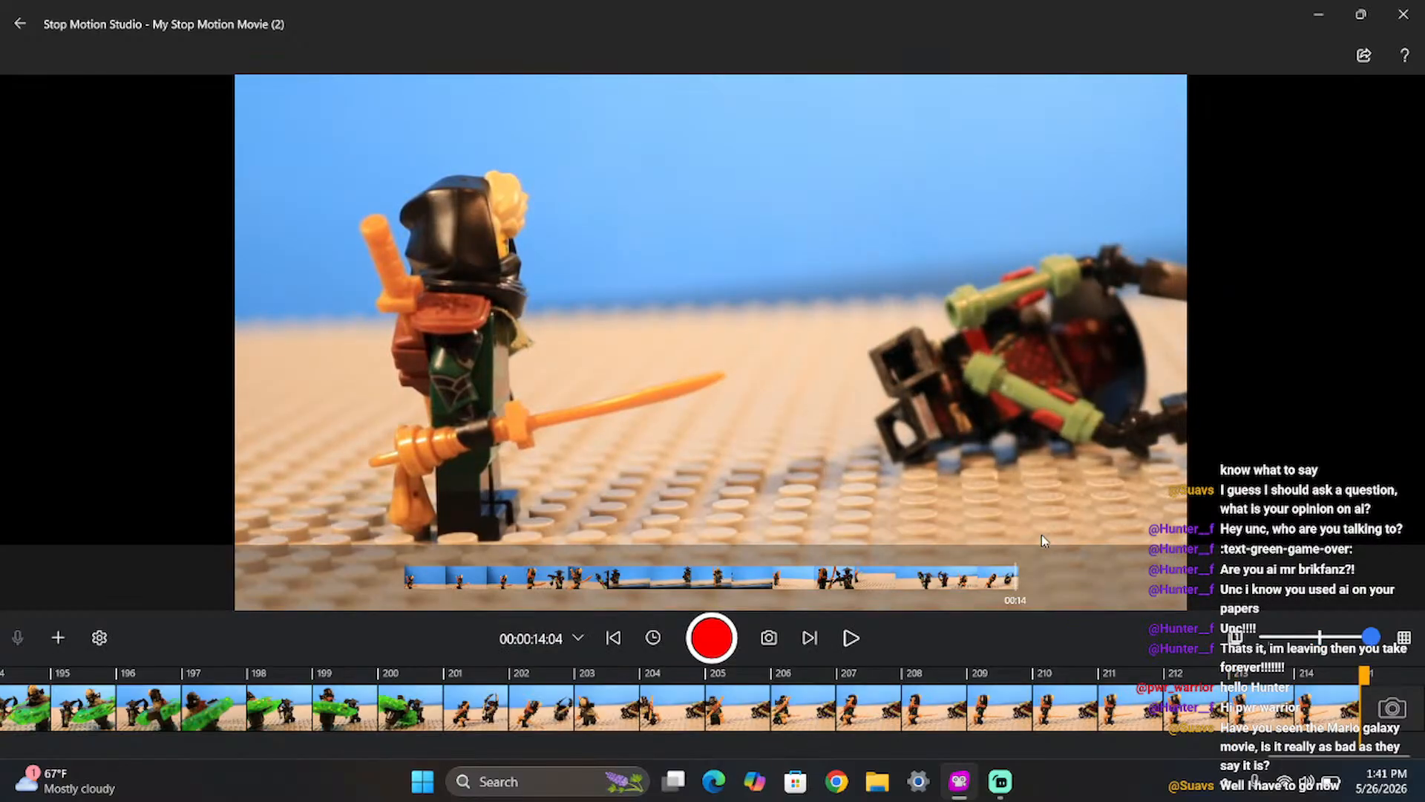
pyautogui.click(101, 637)
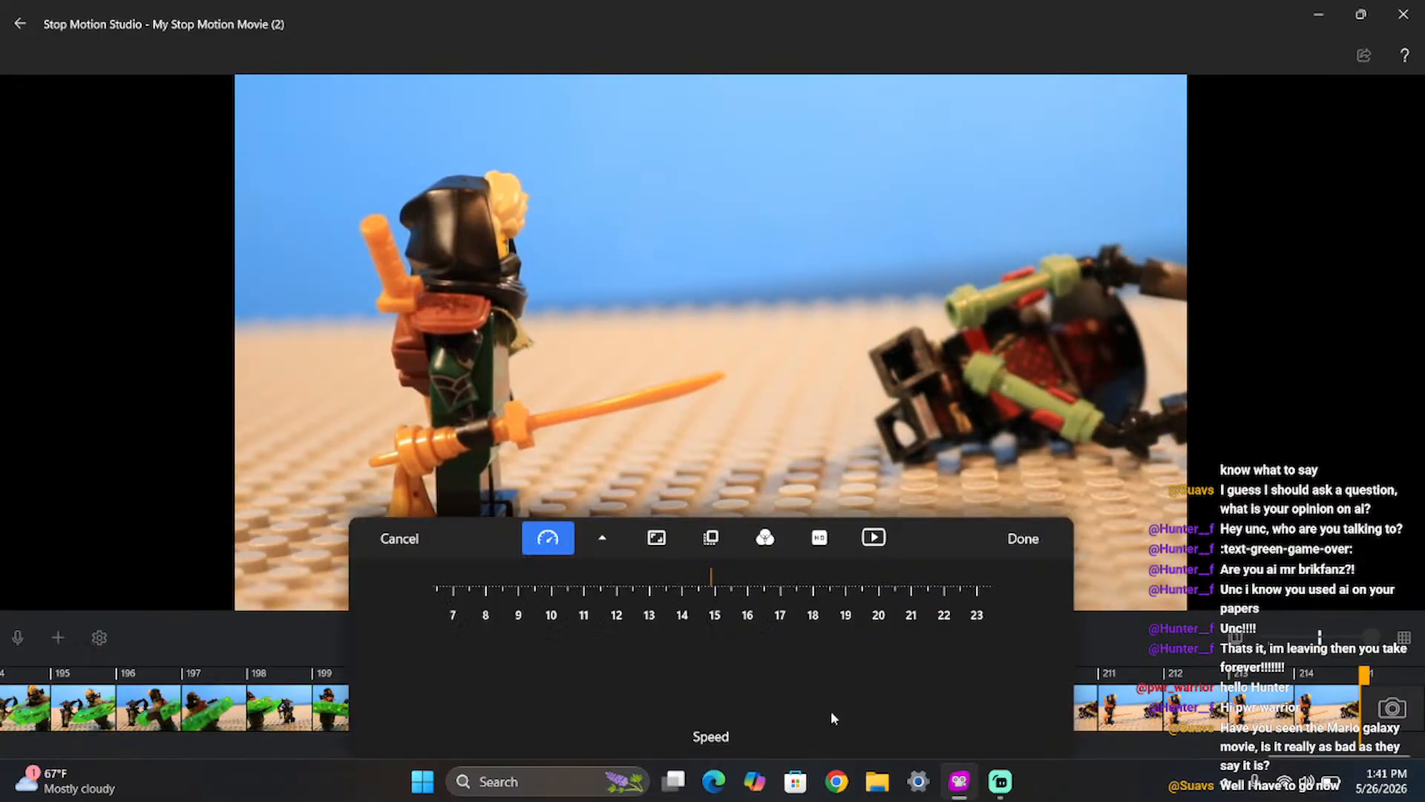
pyautogui.click(876, 616)
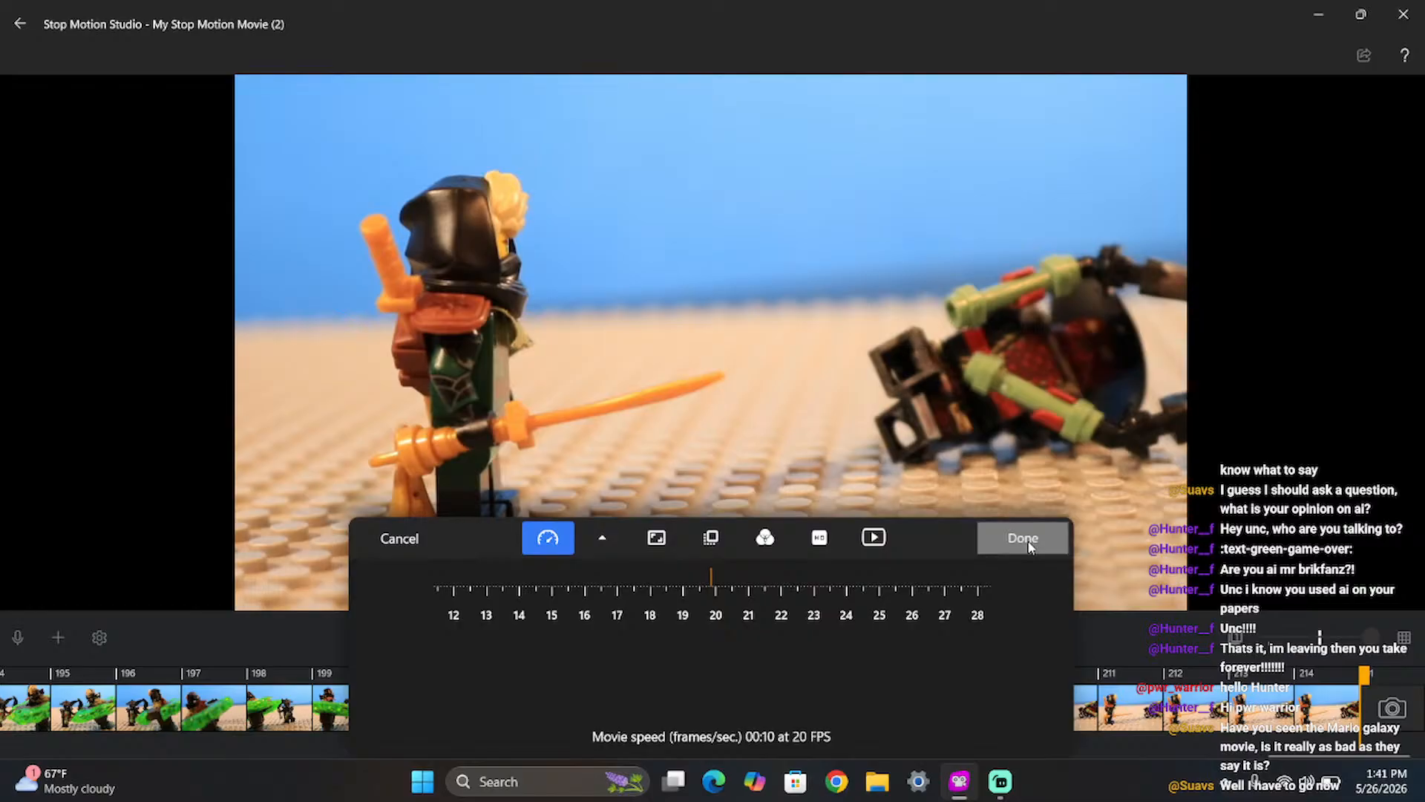
pyautogui.click(1024, 539)
pyautogui.press('space')
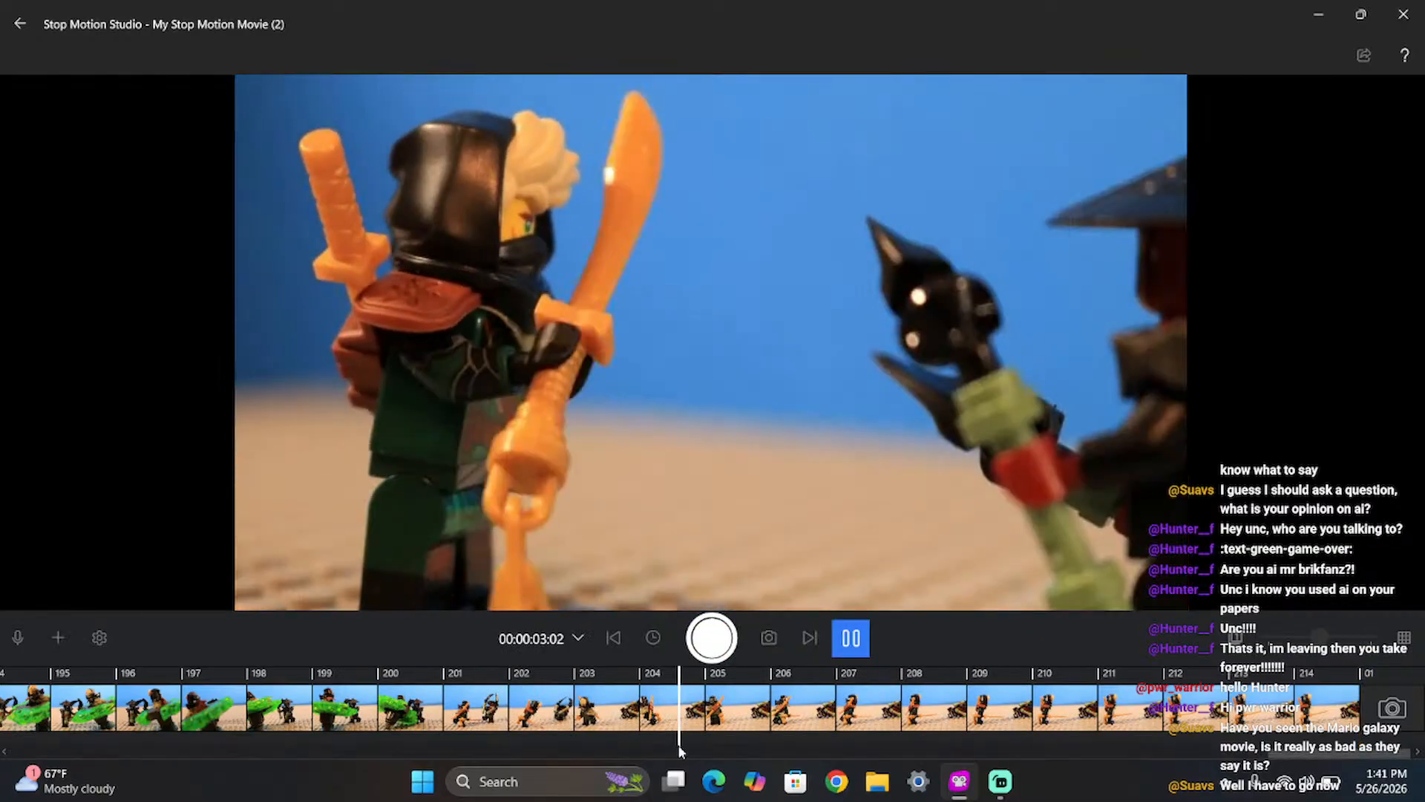
pyautogui.moveTo(687, 576)
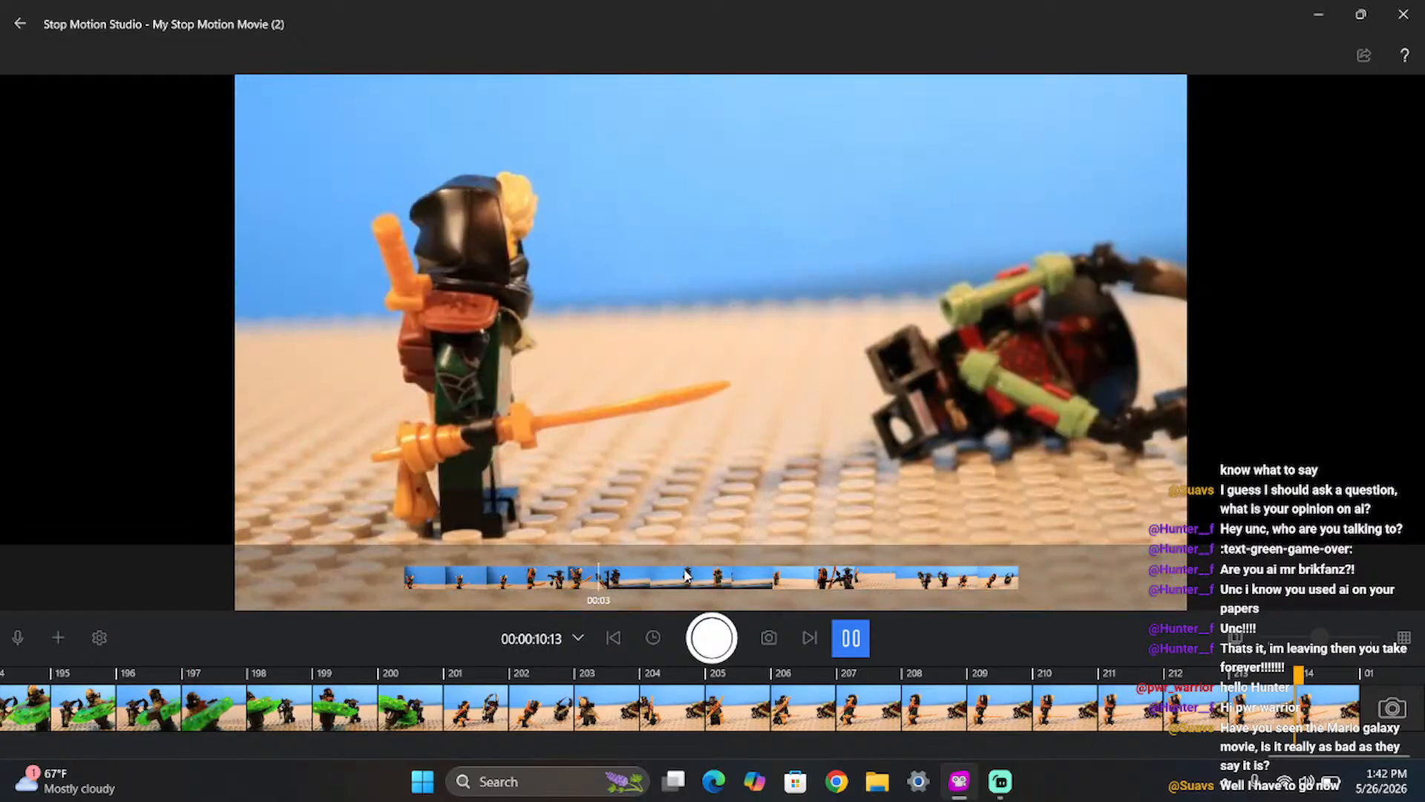
pyautogui.press('space')
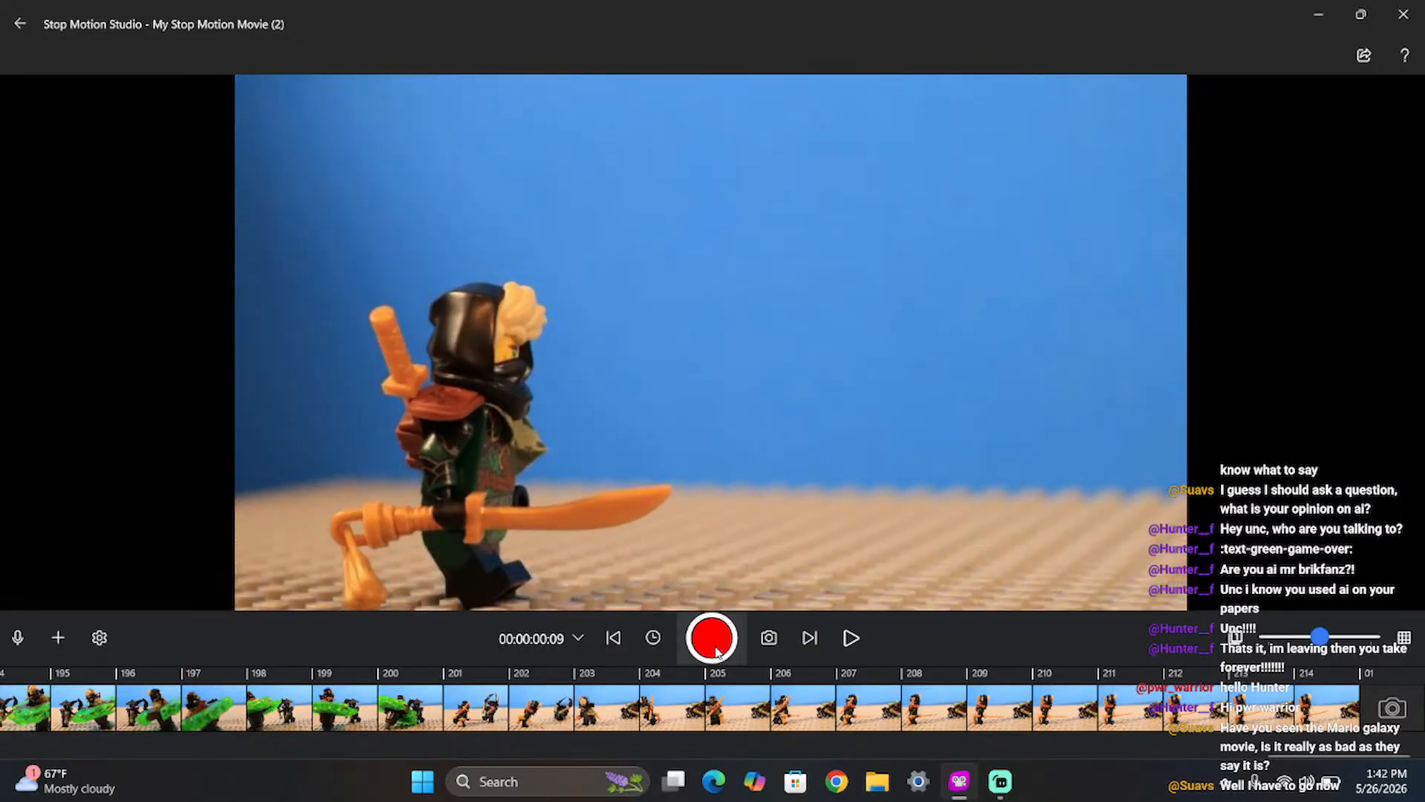
# - Check the livestream and its chat in Streamlabs Desktop, and return to Stop Motion Studio
pyautogui.scroll(20, 617, 705)
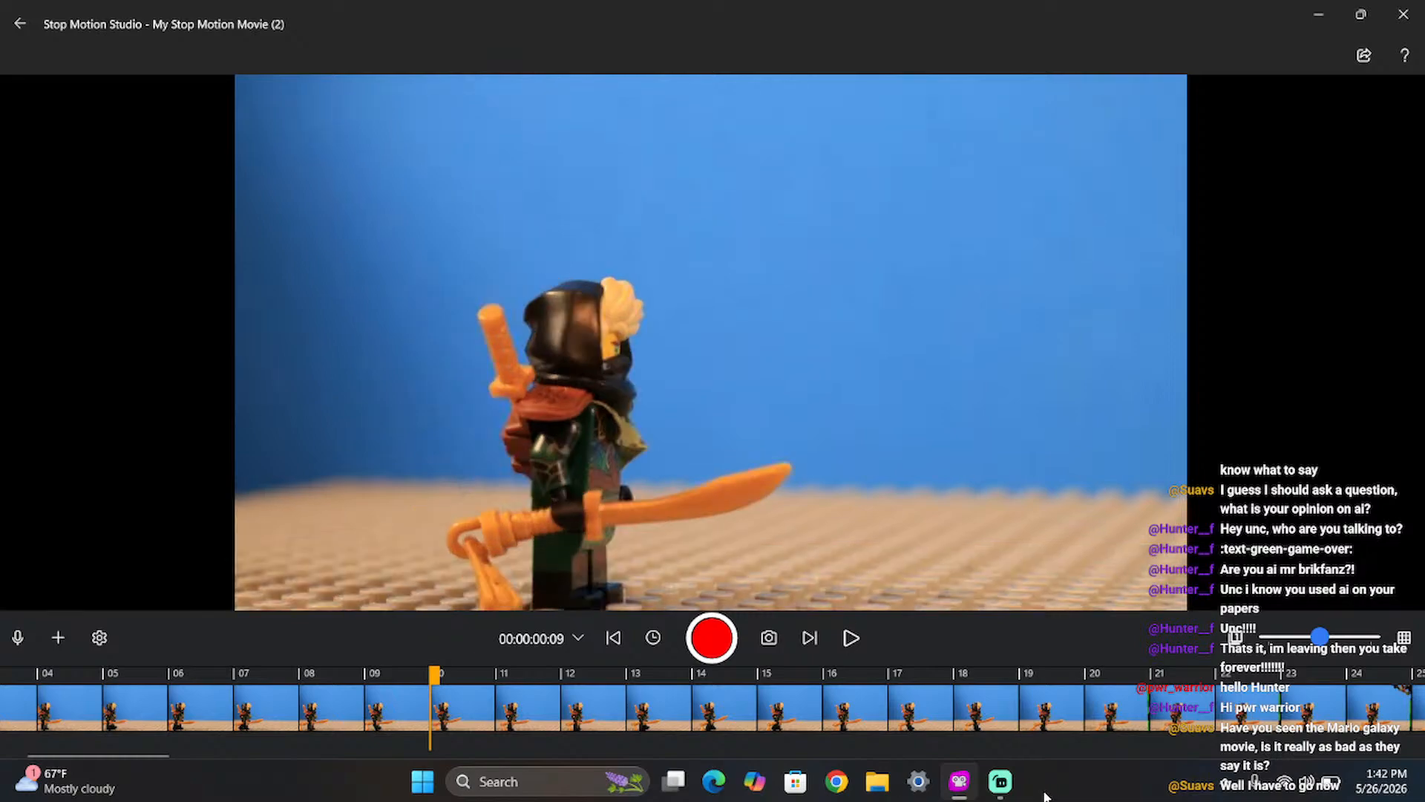
pyautogui.click(999, 780)
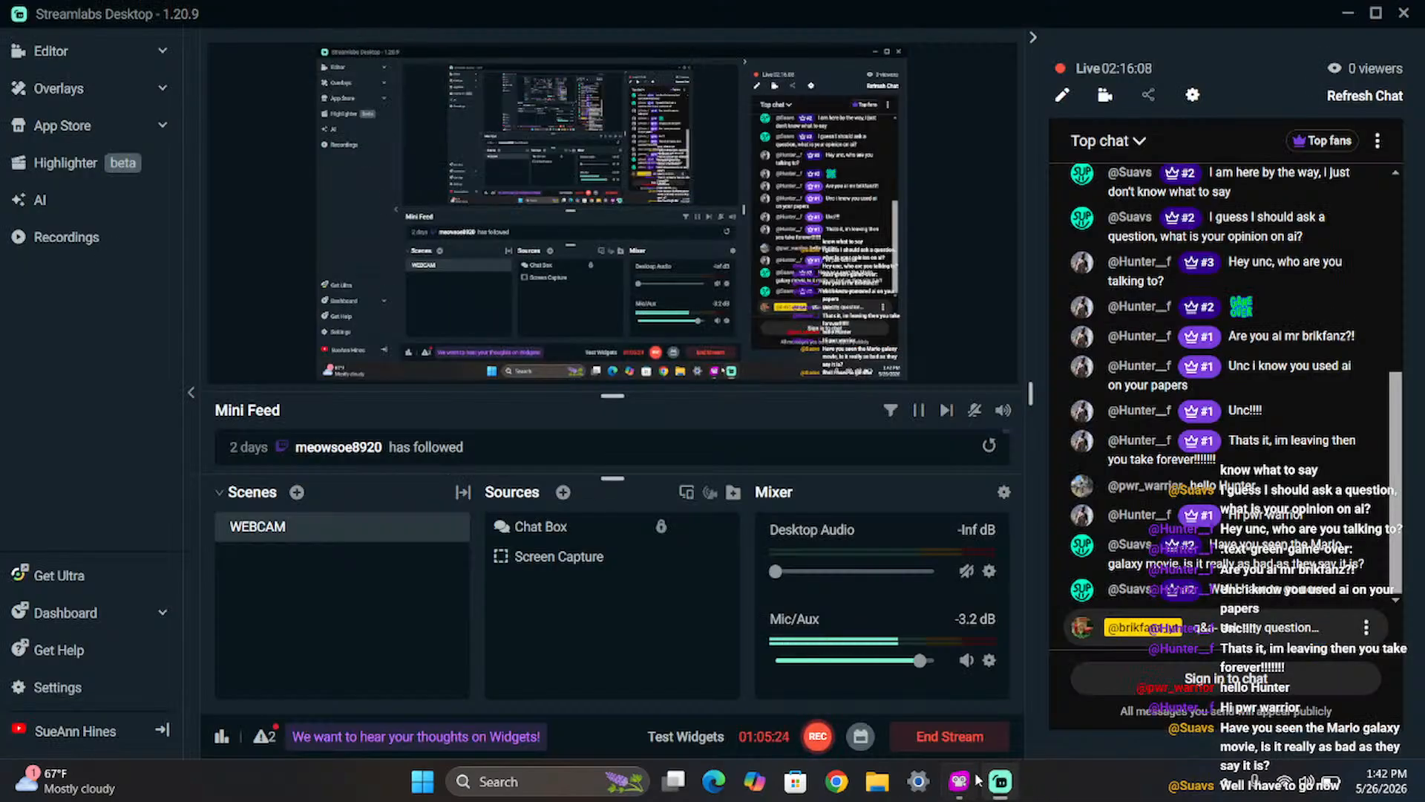
pyautogui.click(959, 780)
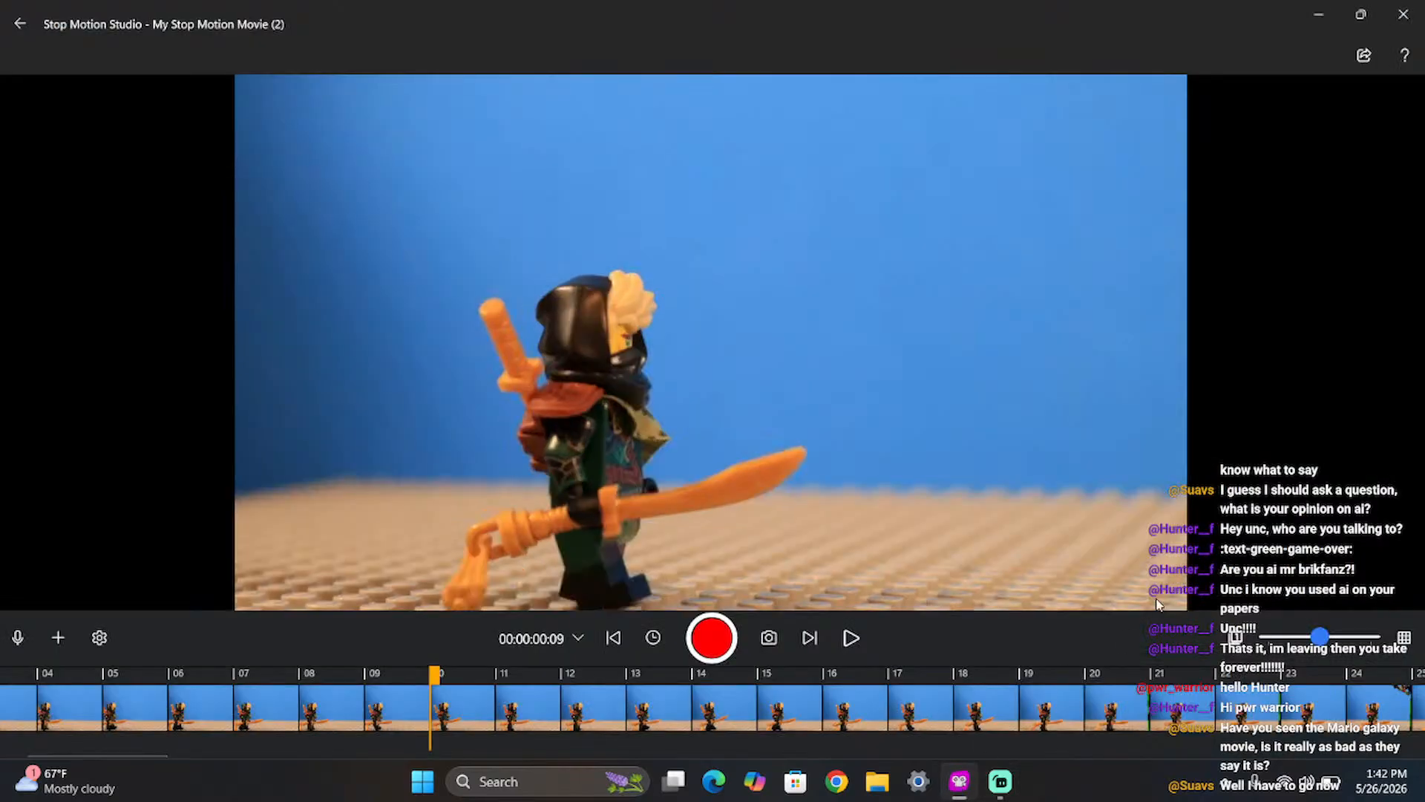